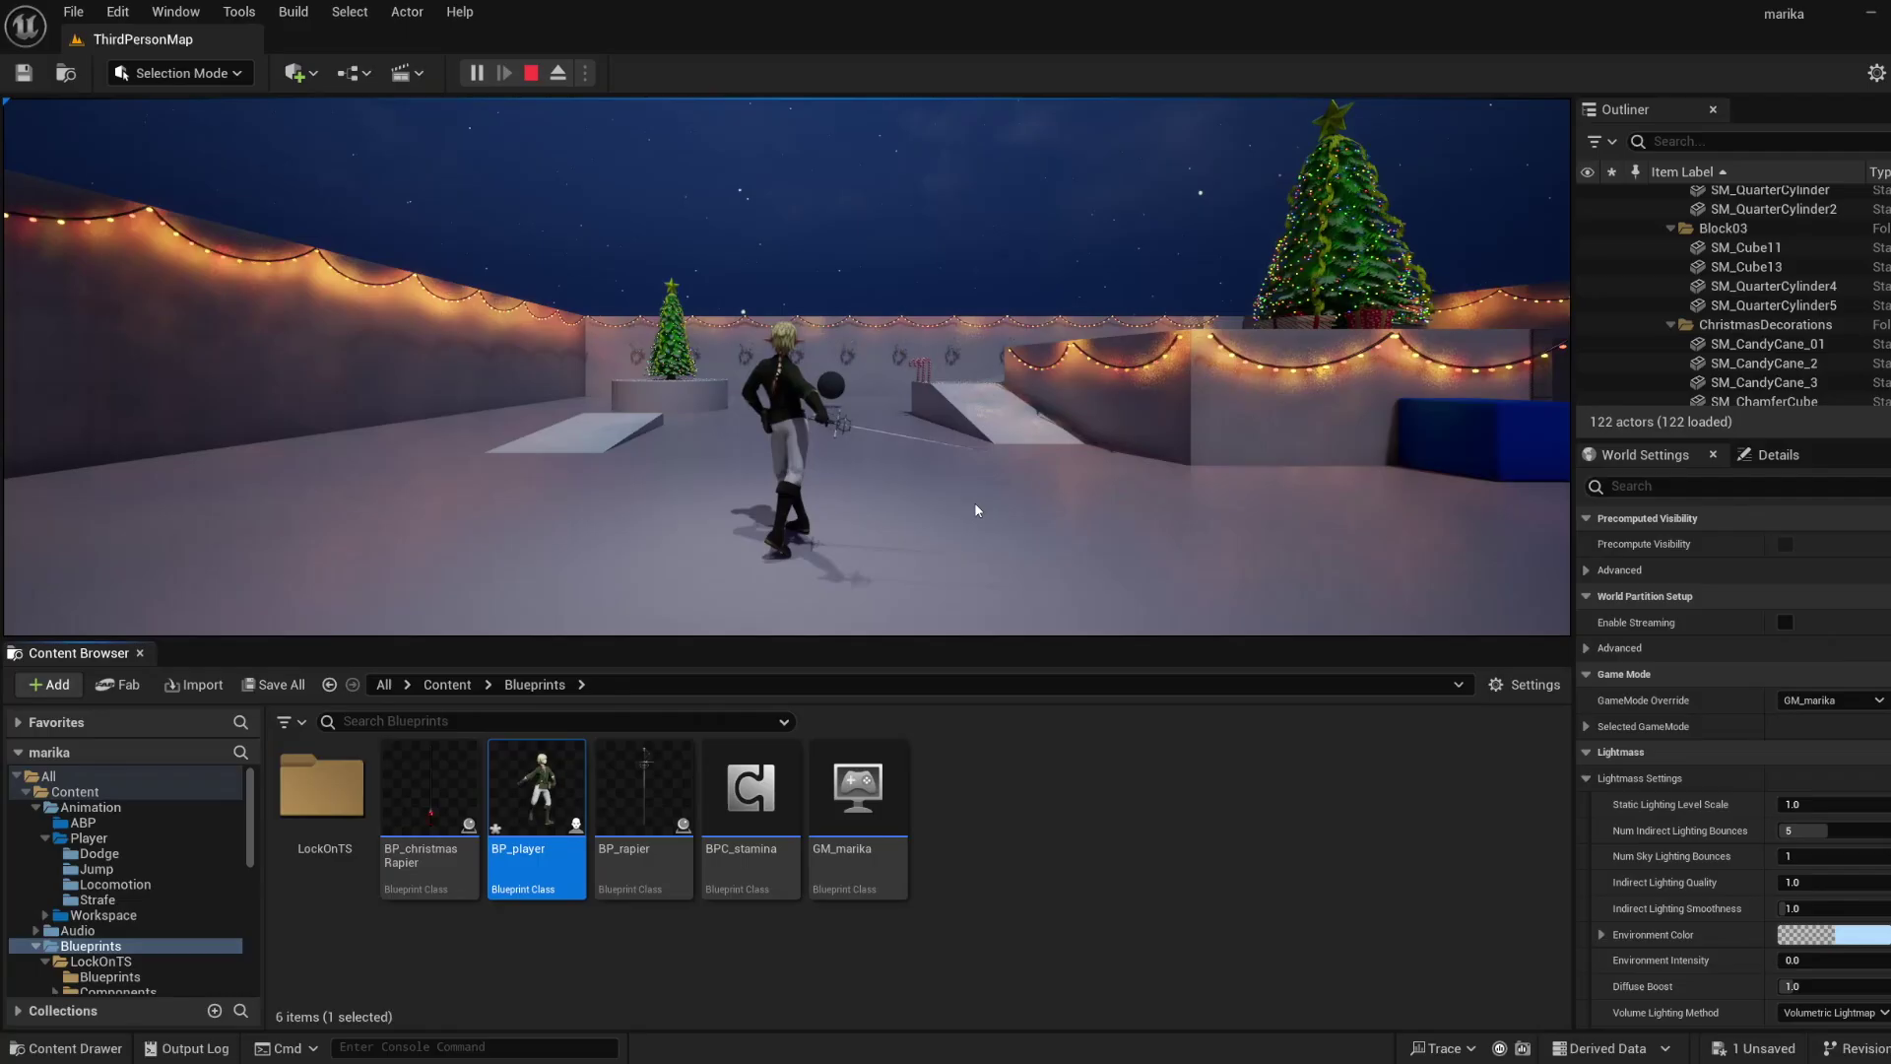
# Run the character around the level in the play session to check its movement around the target, and end the session.
pyautogui.click(876, 457)
pyautogui.press('w')
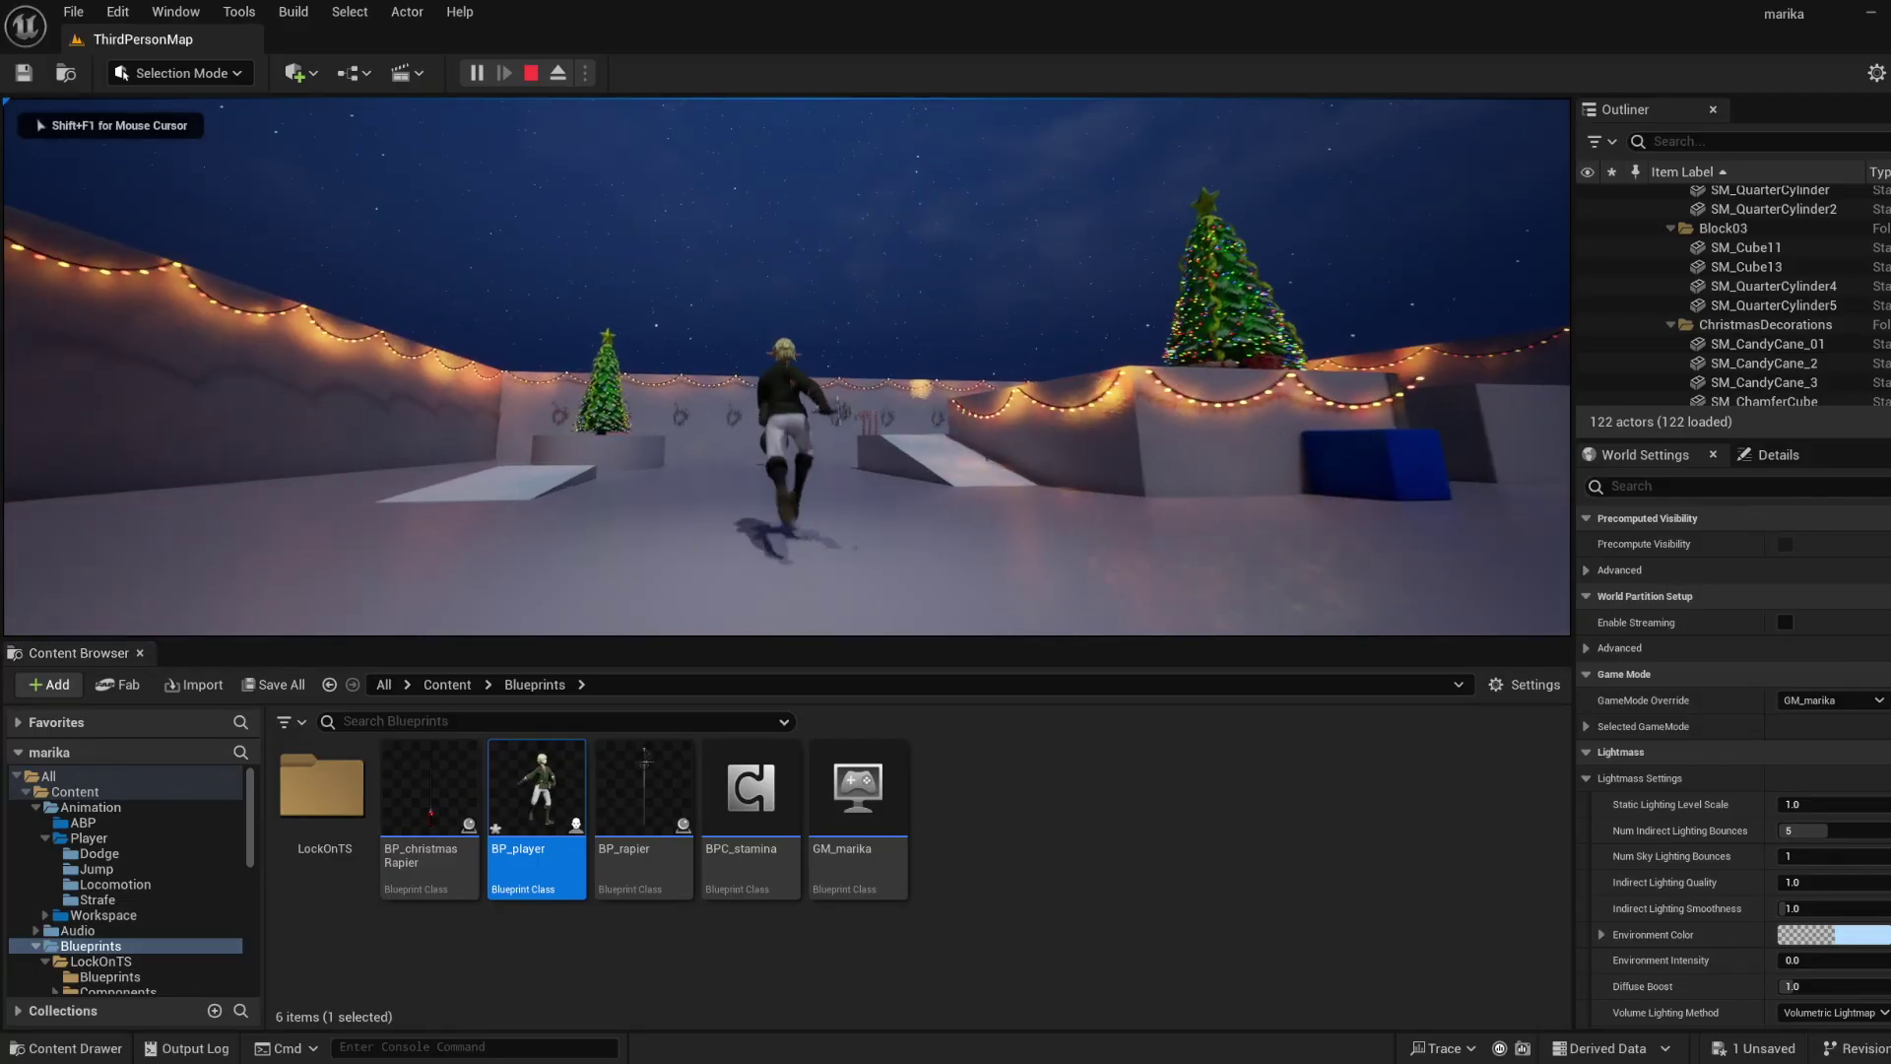
pyautogui.press('s')
pyautogui.press('w')
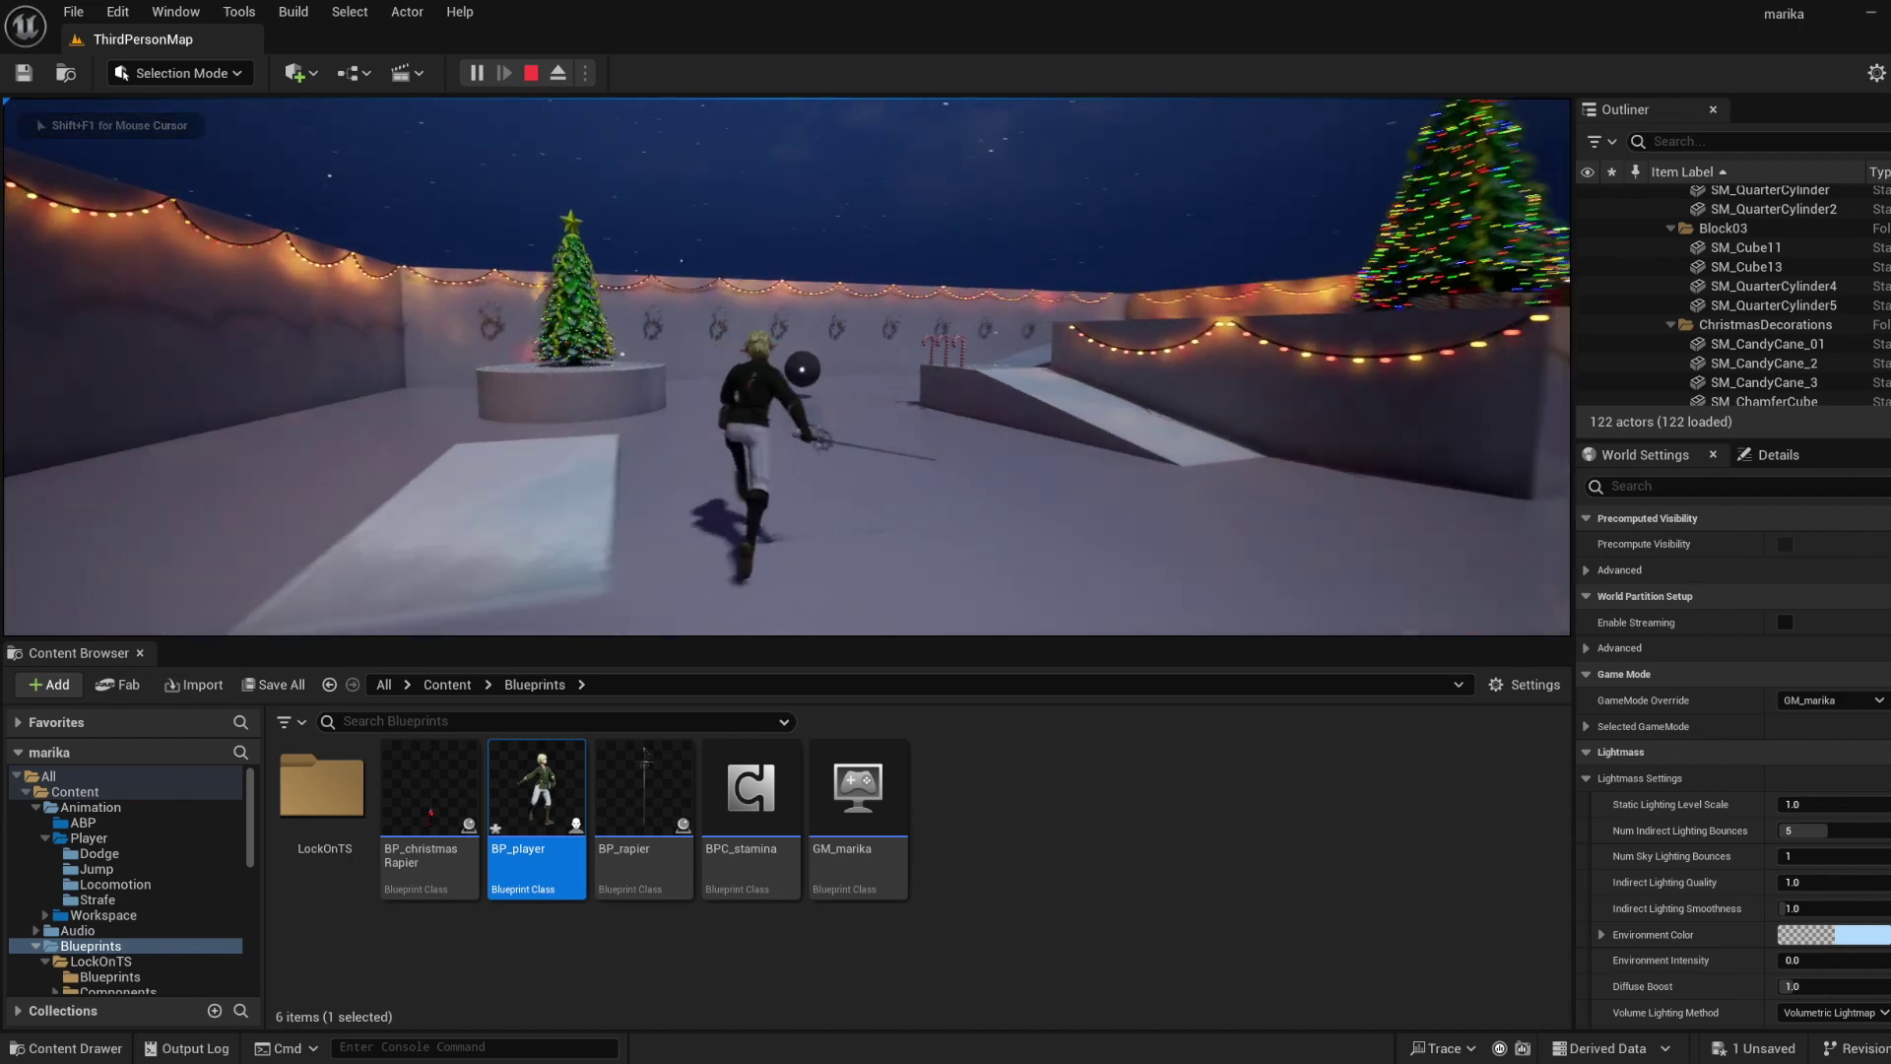
pyautogui.press('s')
pyautogui.press('w')
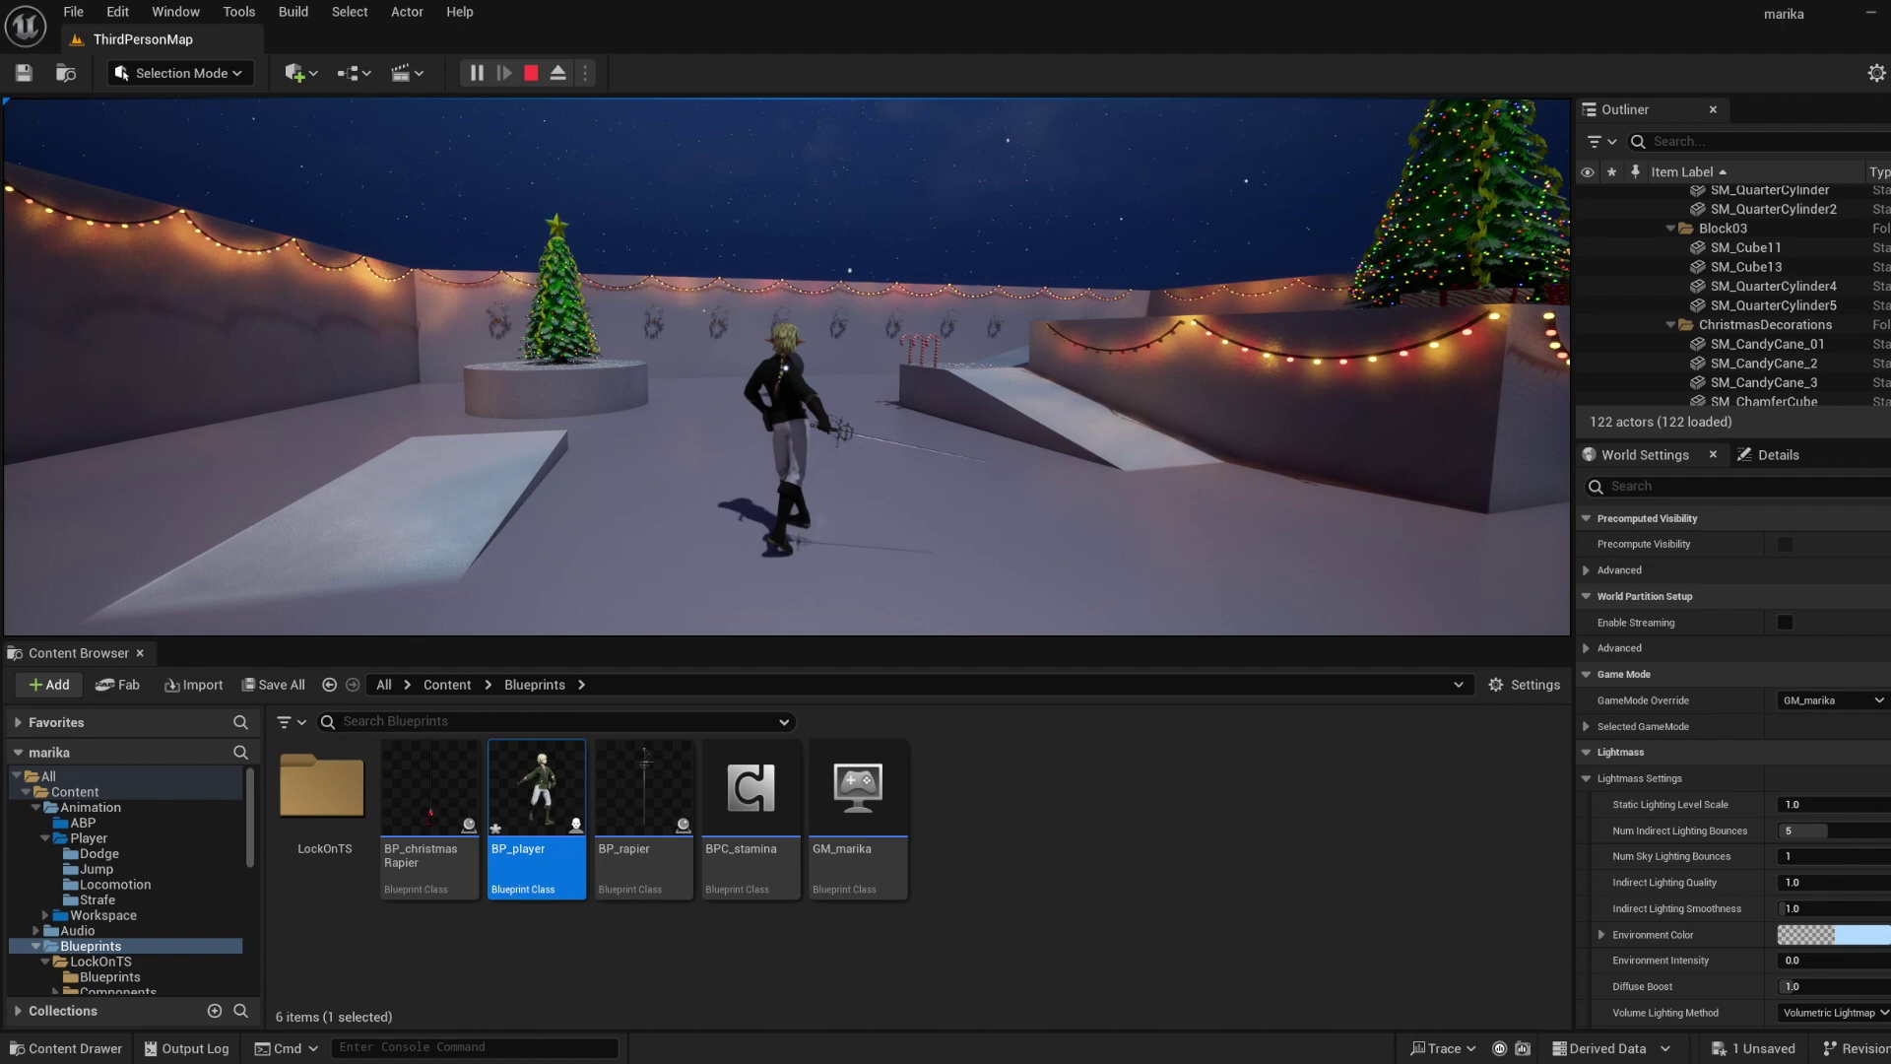
pyautogui.press('Escape')
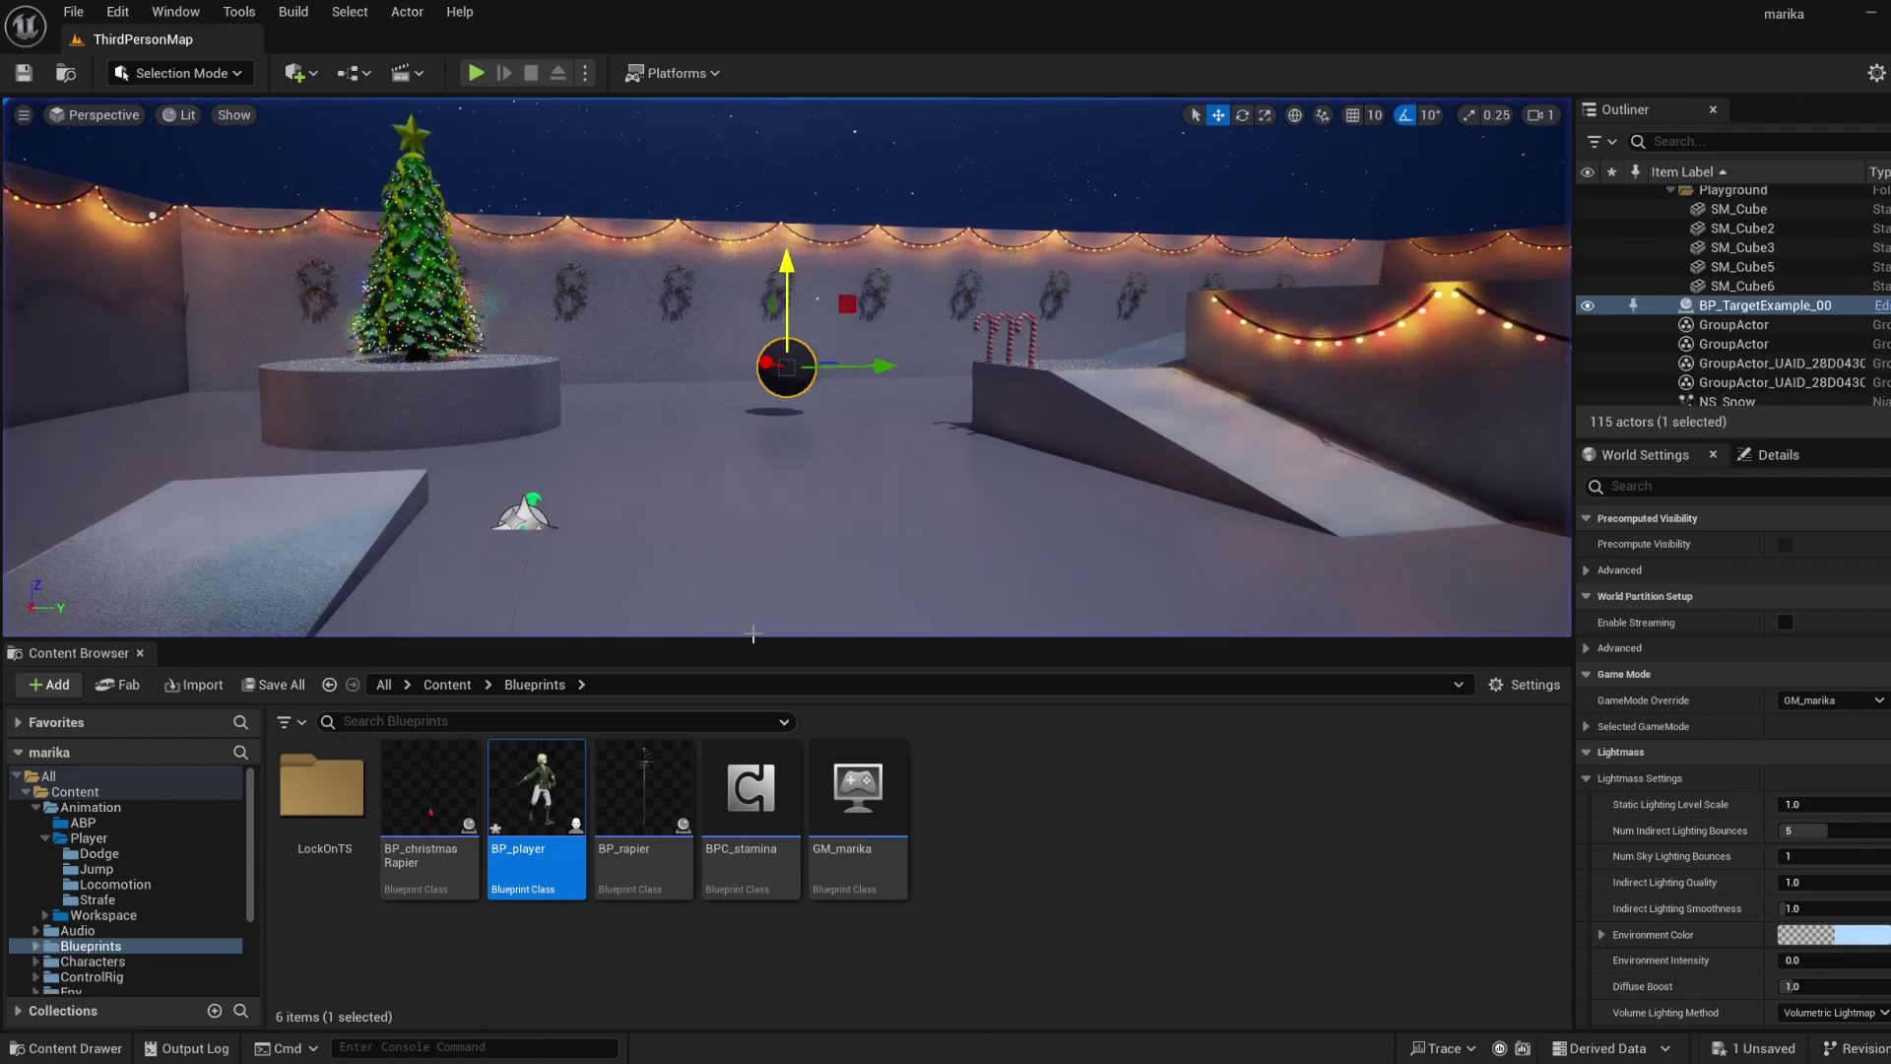
# Open the BP_player blueprint and bring up the event list of its BPC_LockOn component.
pyautogui.doubleClick(561, 839)
pyautogui.moveTo(1426, 504); pyautogui.dragTo(1079, 692, button='right')
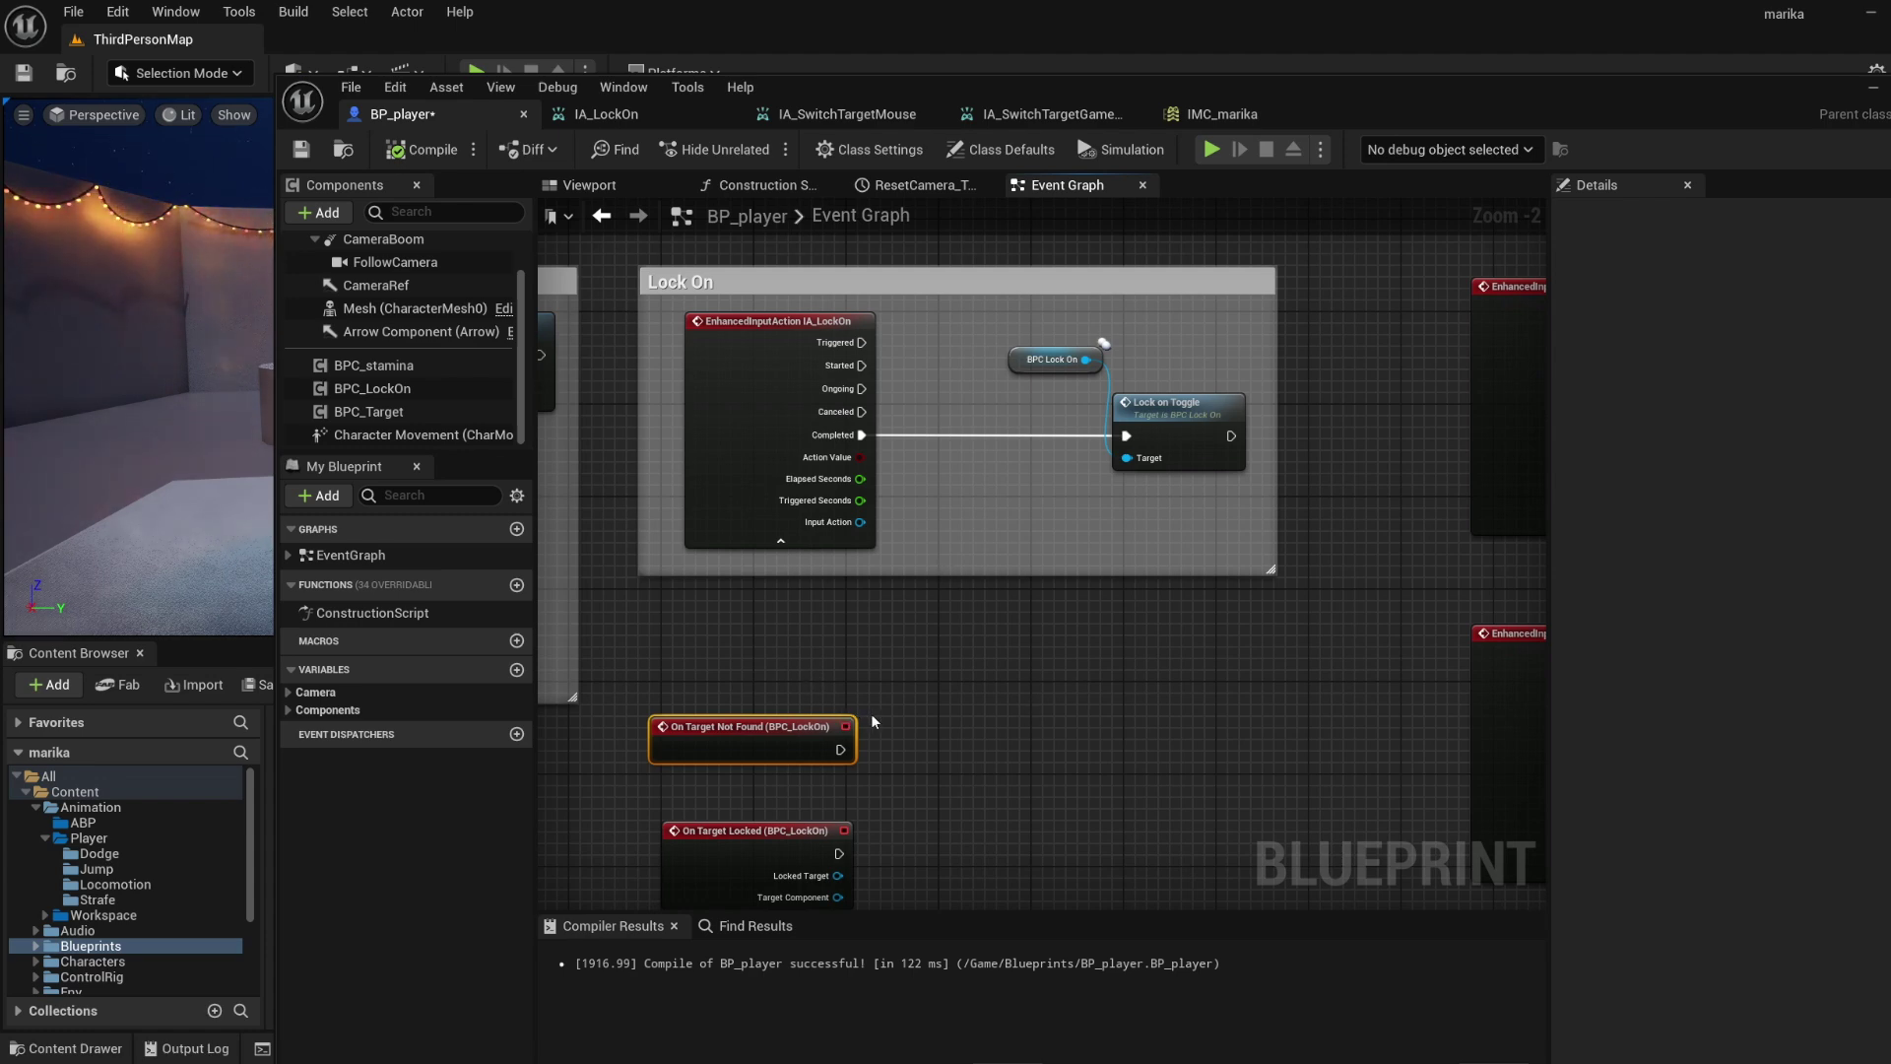
pyautogui.moveTo(958, 718)
pyautogui.mouseDown(button='right')
pyautogui.moveTo(966, 680)
pyautogui.moveTo(952, 732)
pyautogui.mouseUp(button='right')
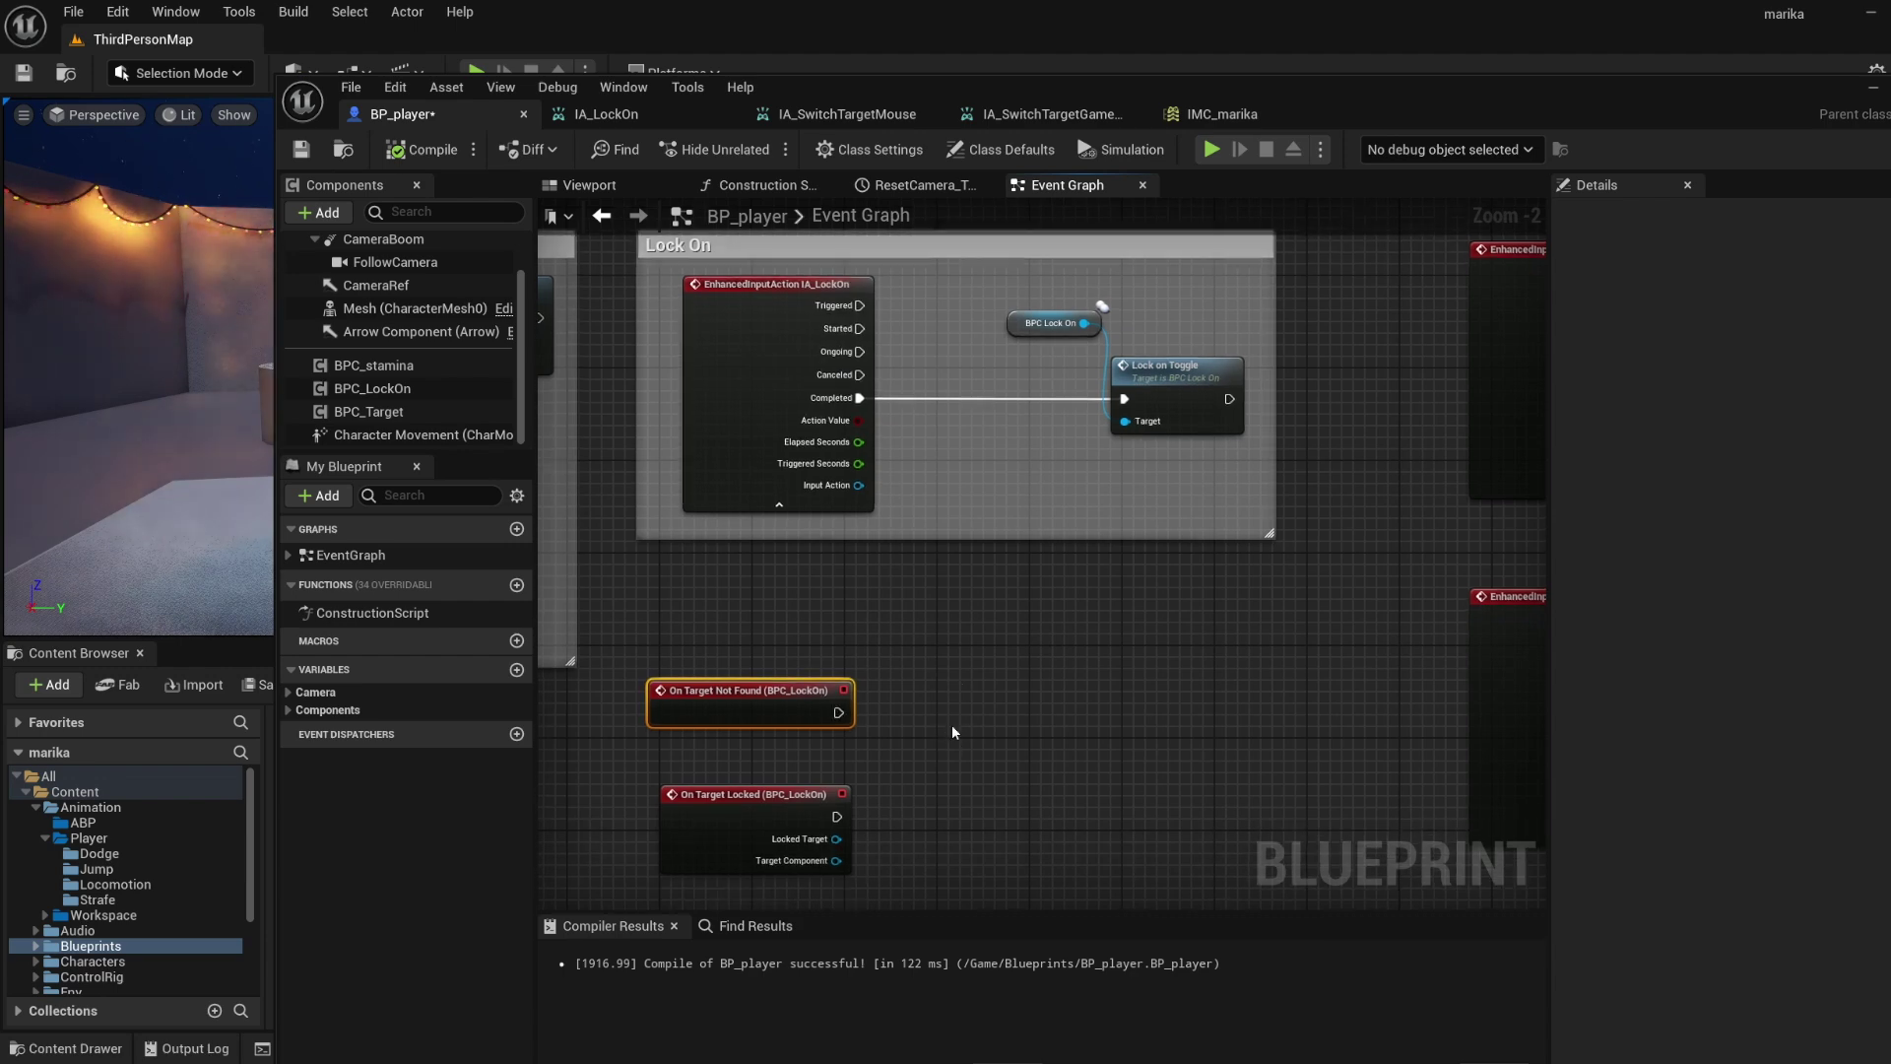
pyautogui.click(369, 412)
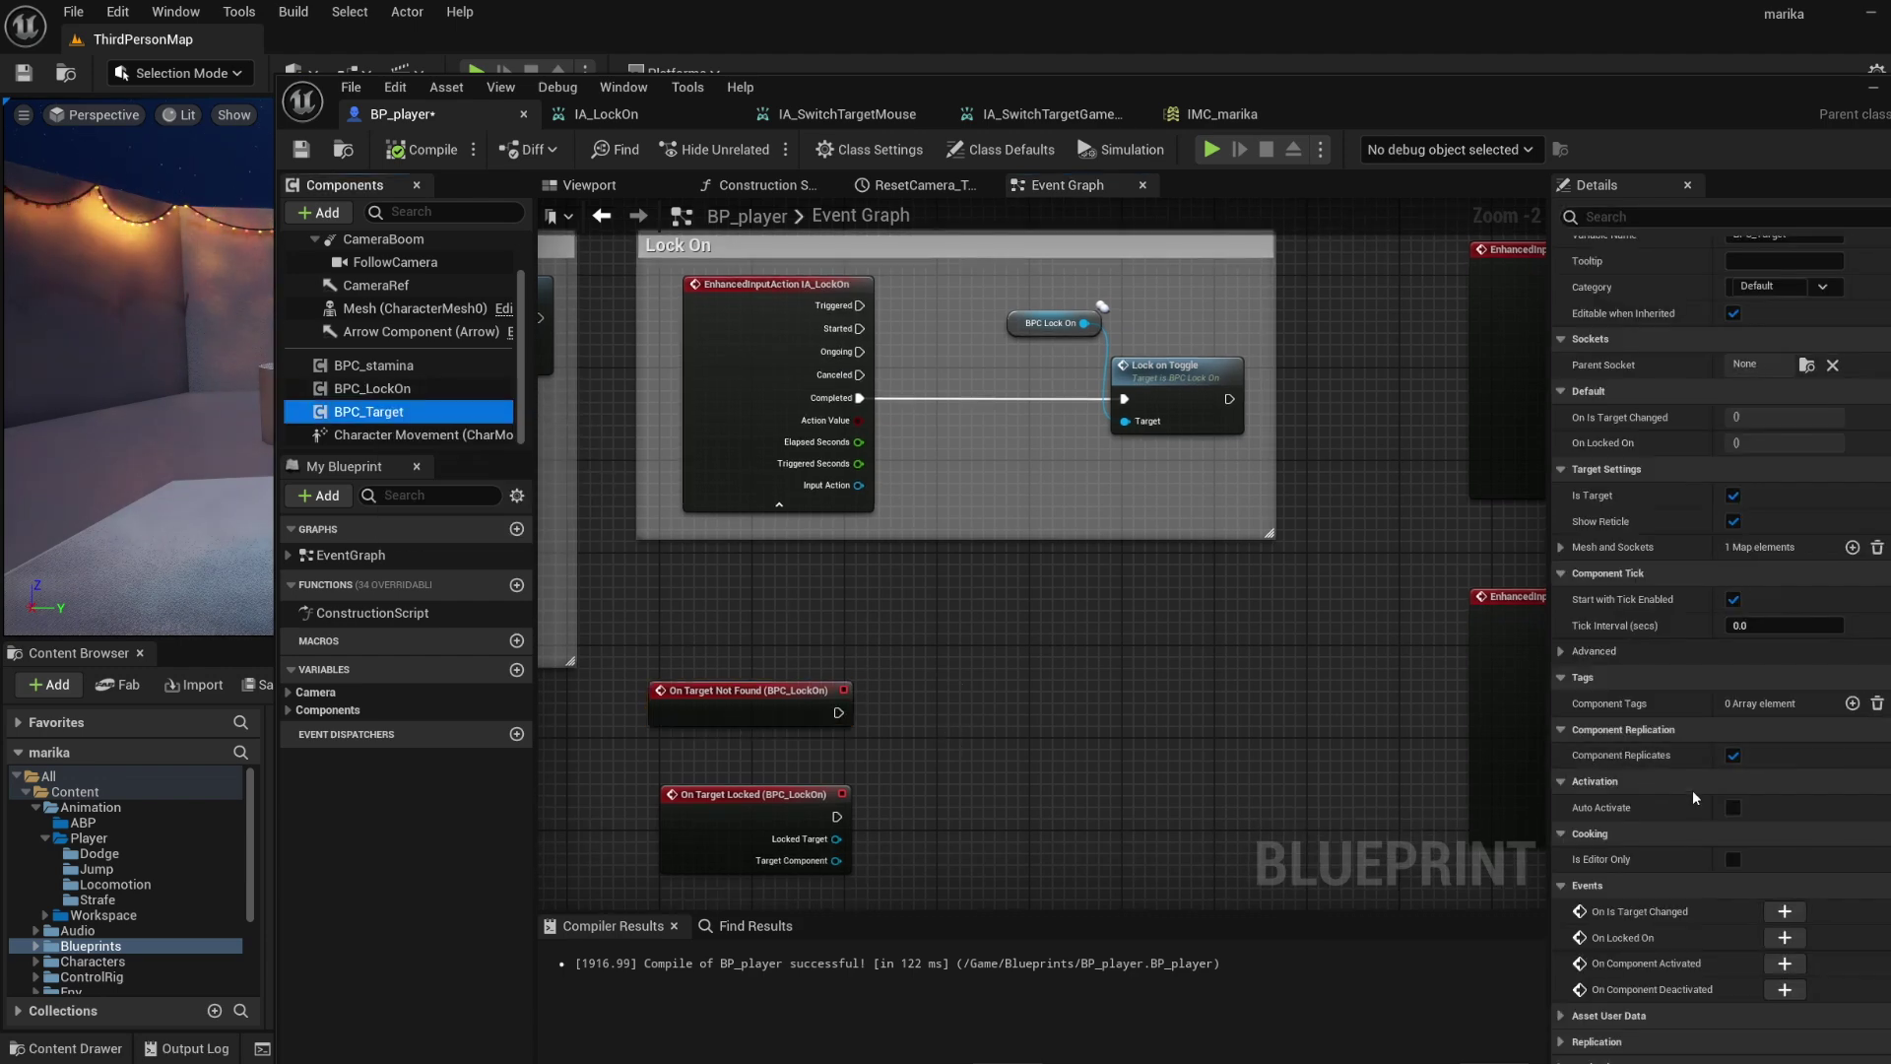
pyautogui.scroll(1, 1724, 818)
pyautogui.click(373, 388)
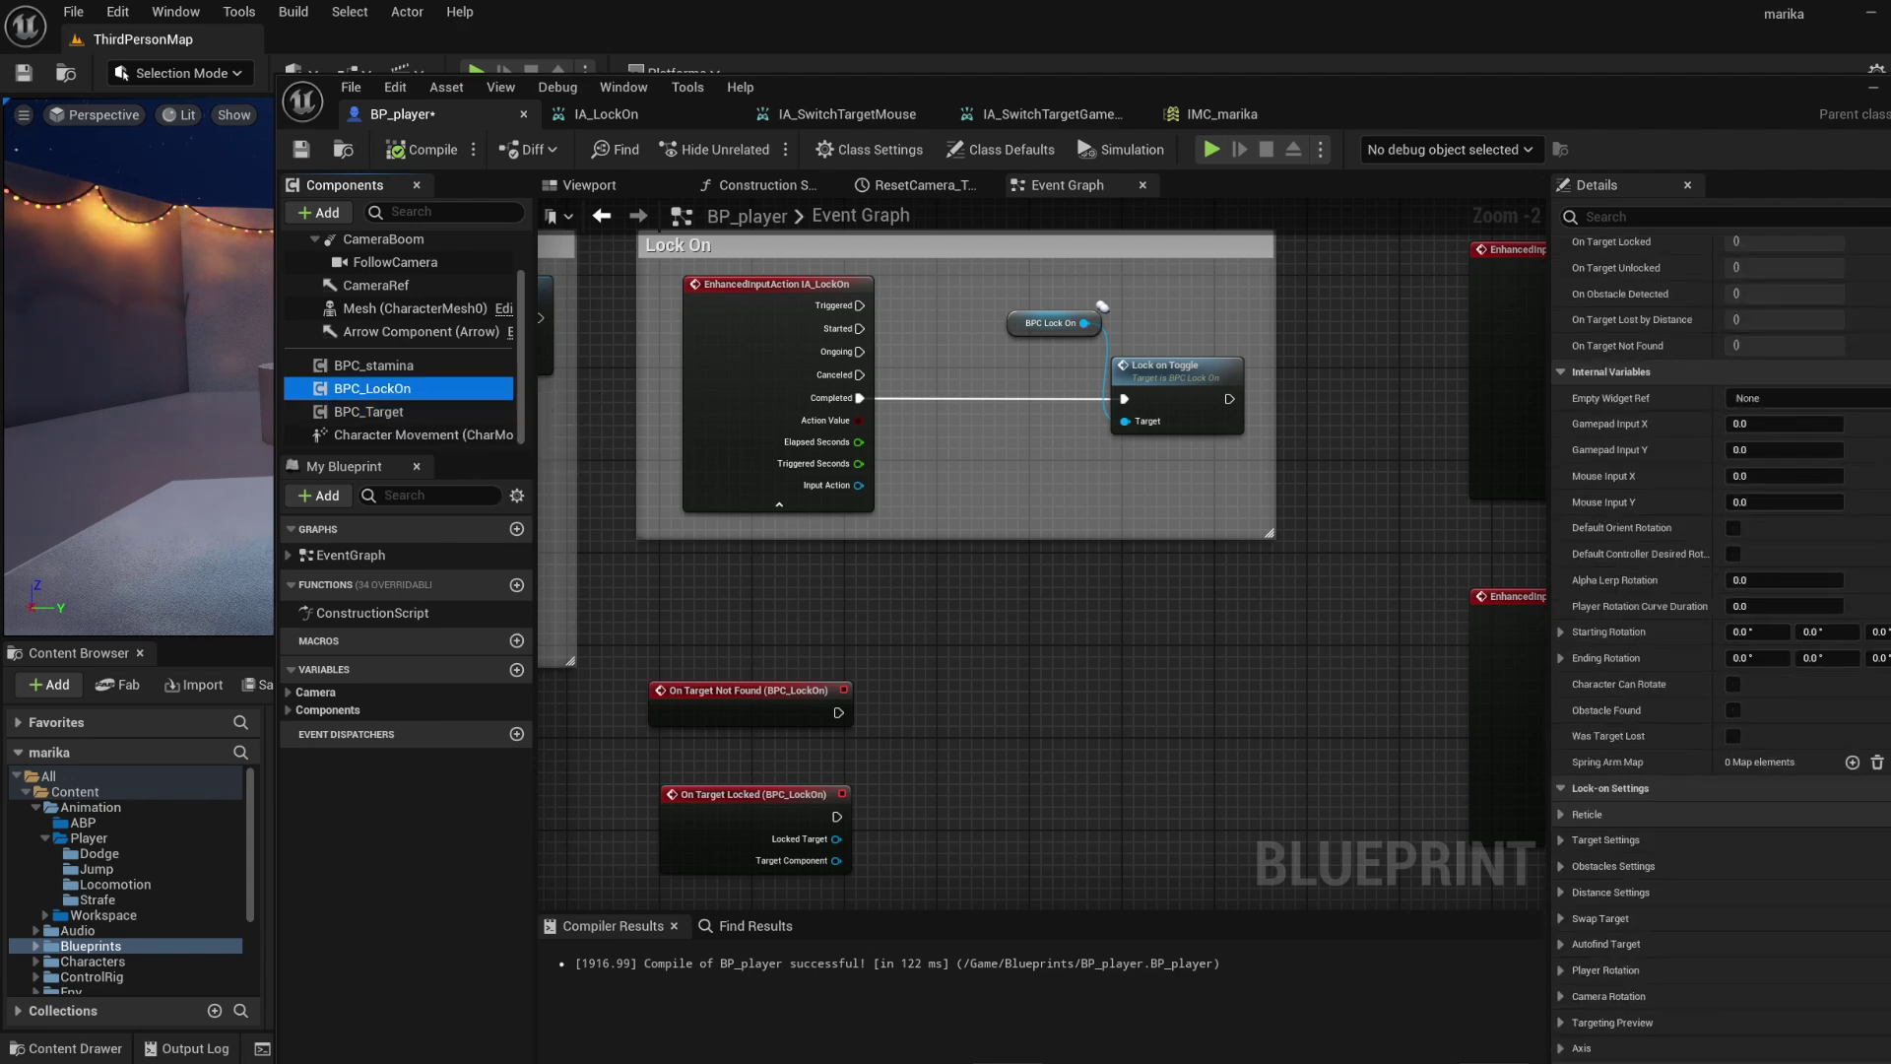
pyautogui.scroll(-5, 1838, 864)
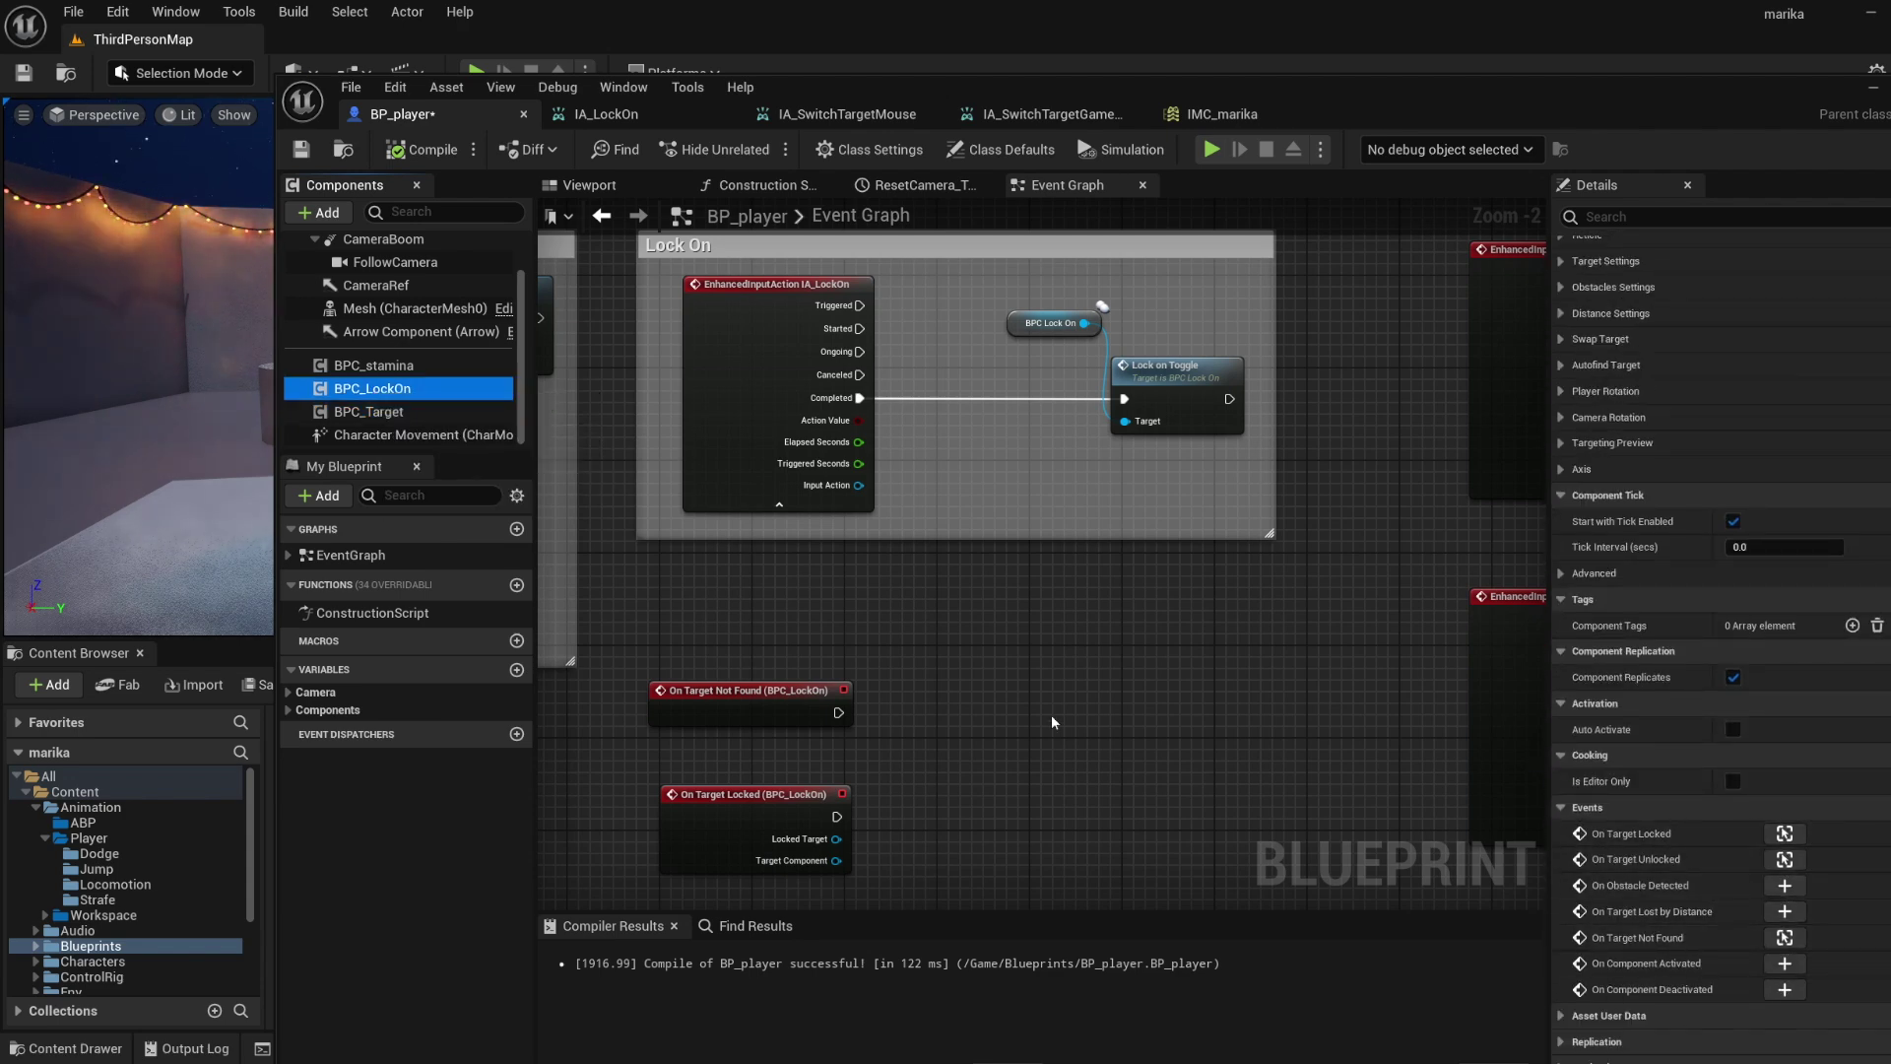
# Create a Boolean variable named IsLockedOn in BP_player.
pyautogui.moveTo(1050, 713); pyautogui.dragTo(979, 630, button='right')
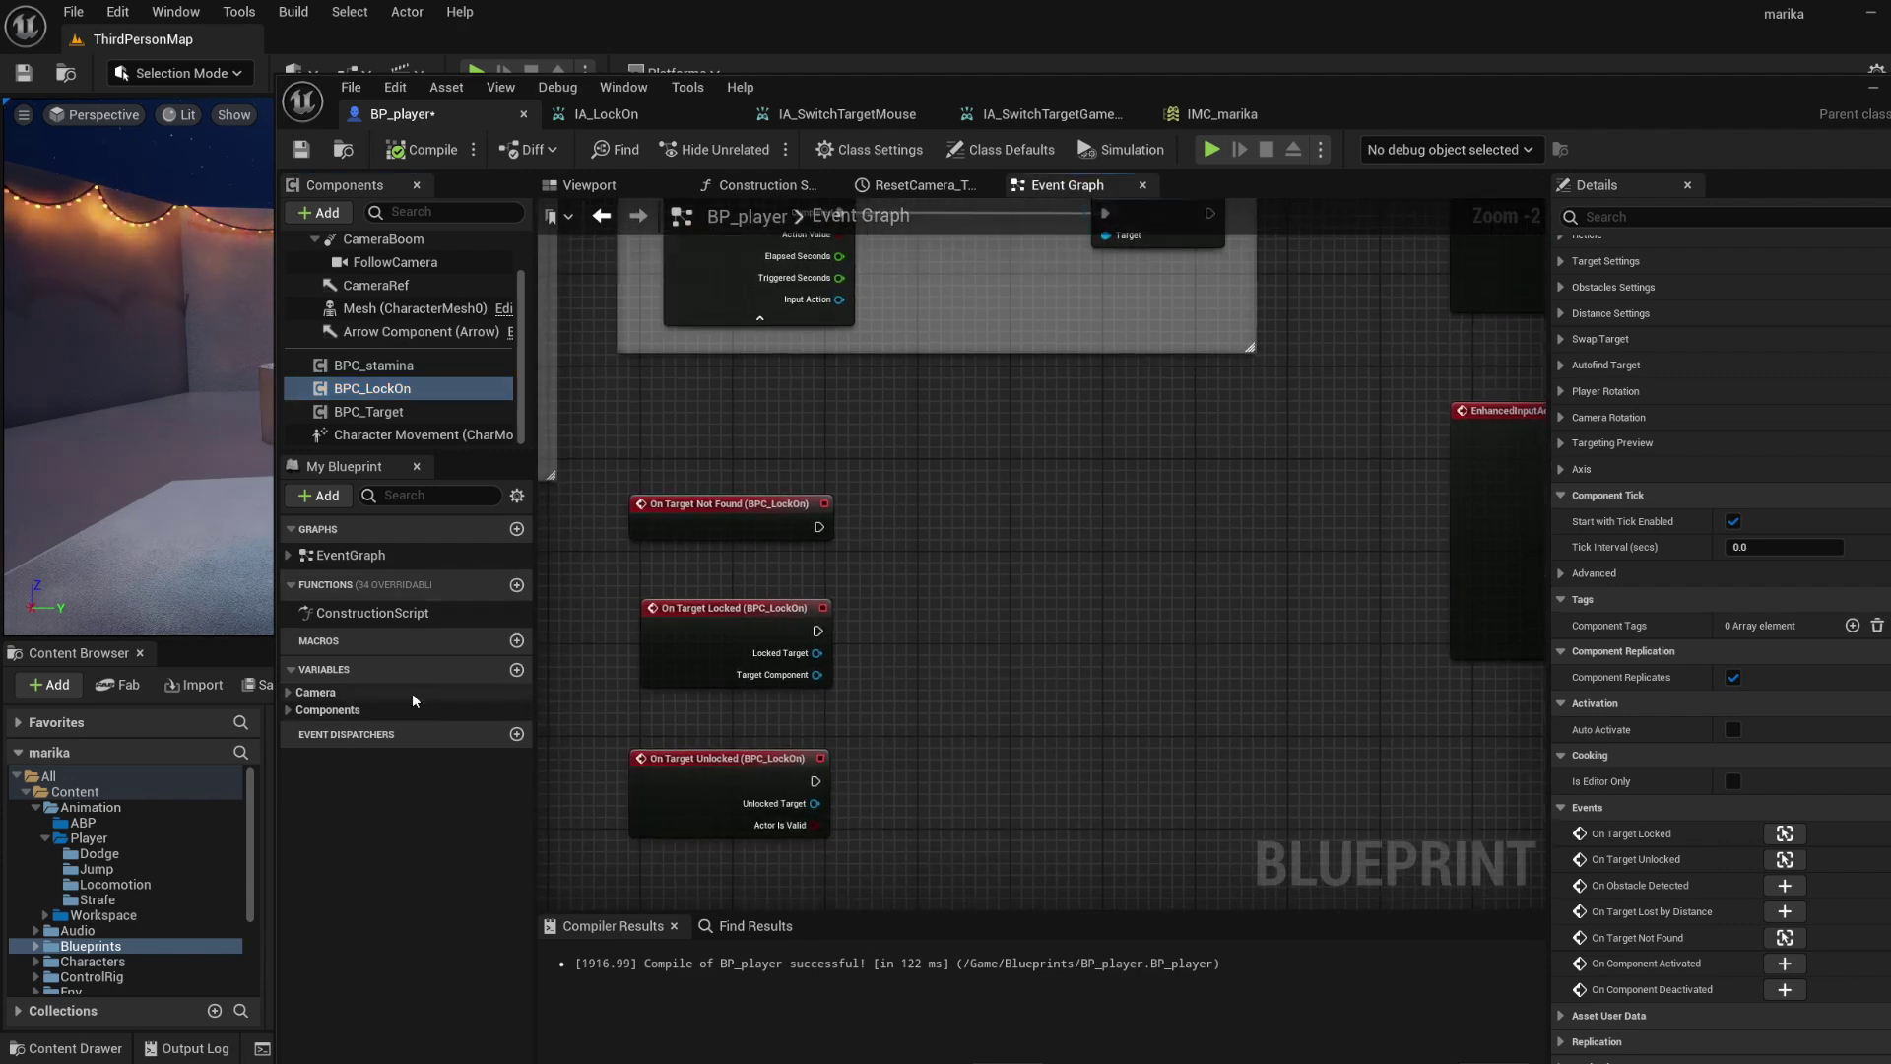
pyautogui.click(516, 669)
pyautogui.write('IsLo')
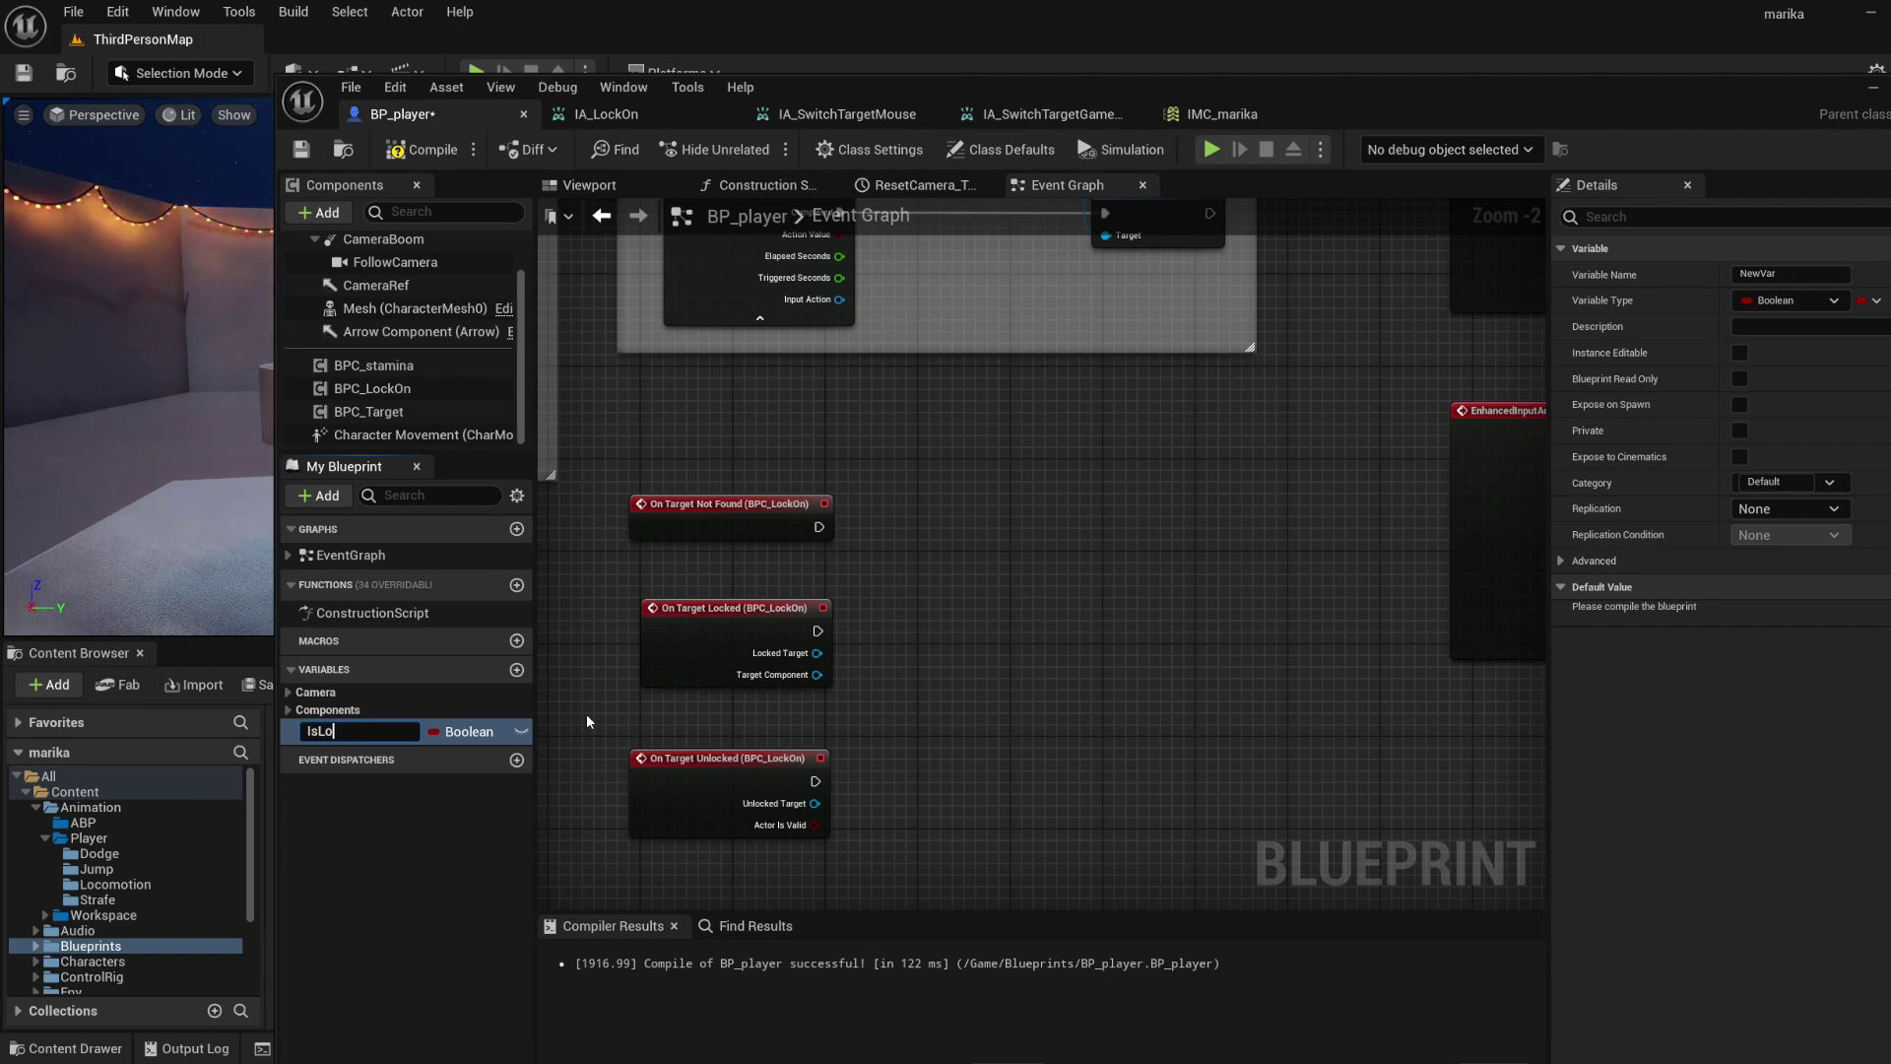
pyautogui.write('ckedOn')
pyautogui.press('Return')
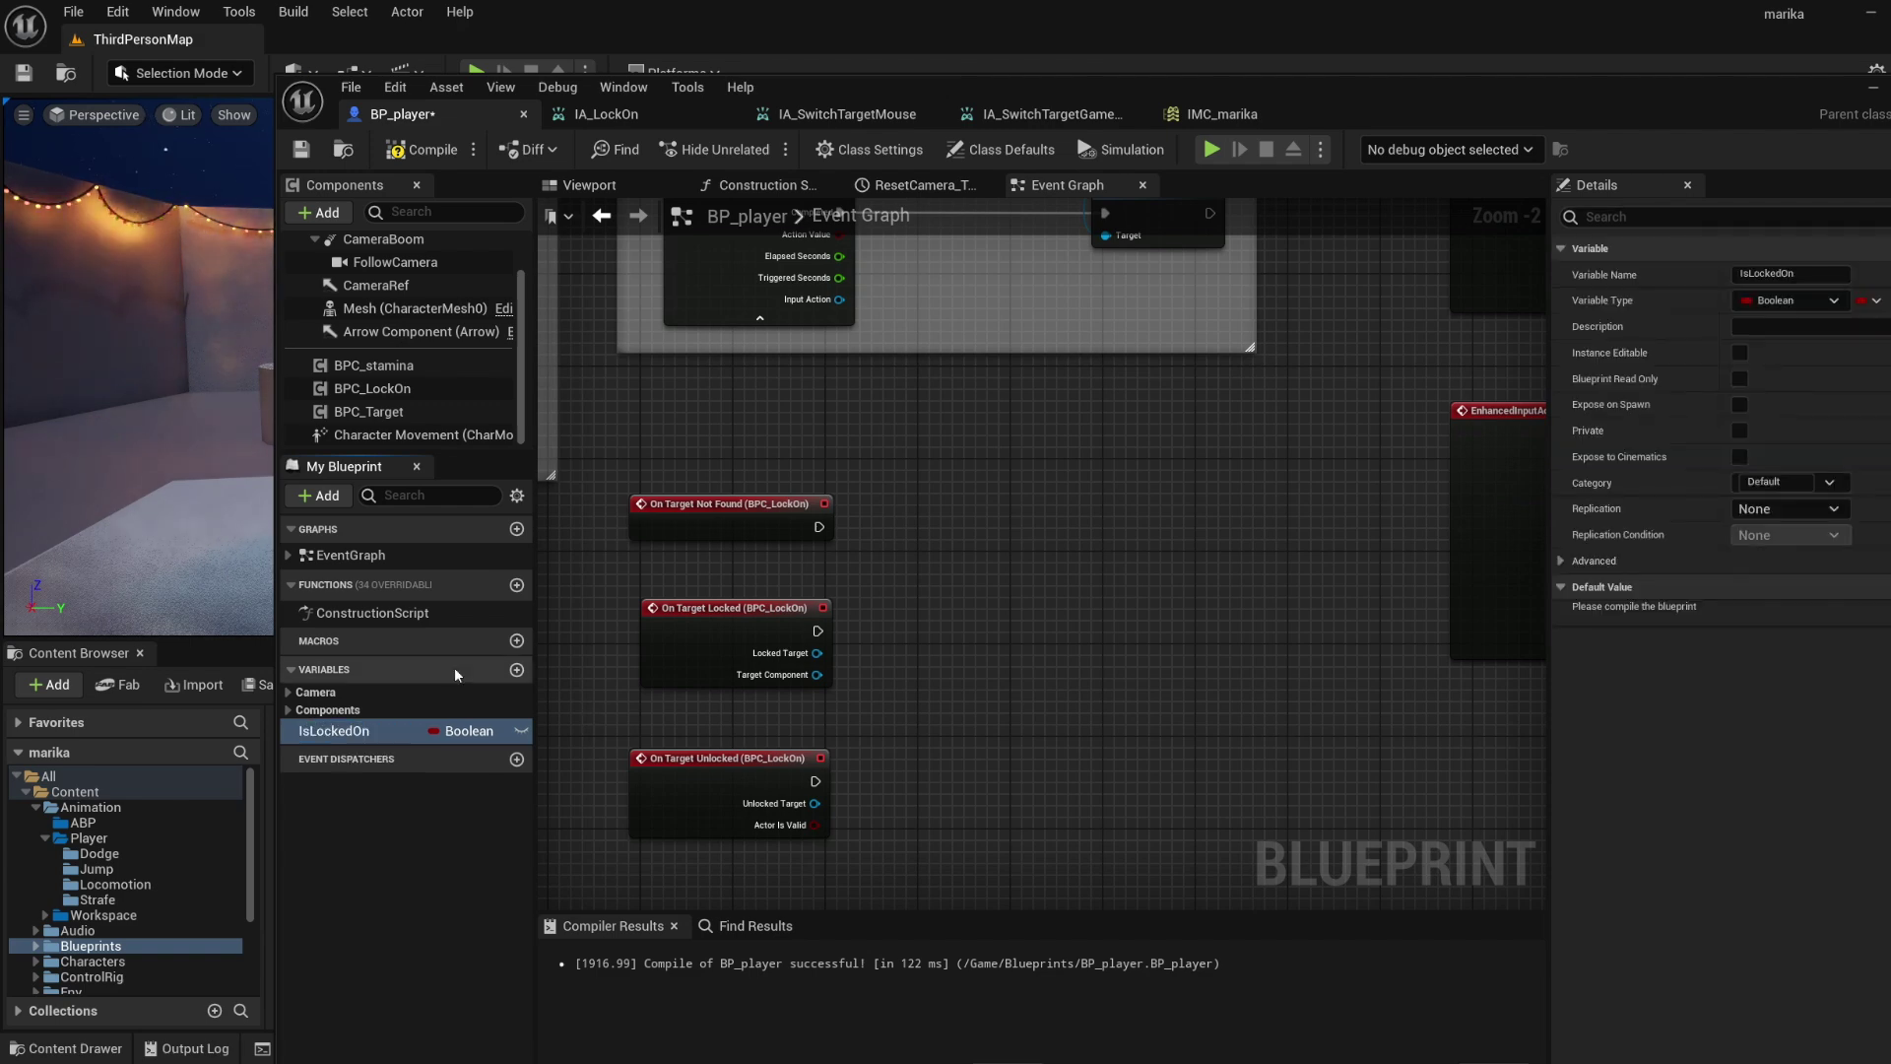
# Add a Set IsLockedOn node to the event graph and paste two copies of it.
pyautogui.moveTo(350, 734); pyautogui.dragTo(1016, 513)
pyautogui.click(1034, 593)
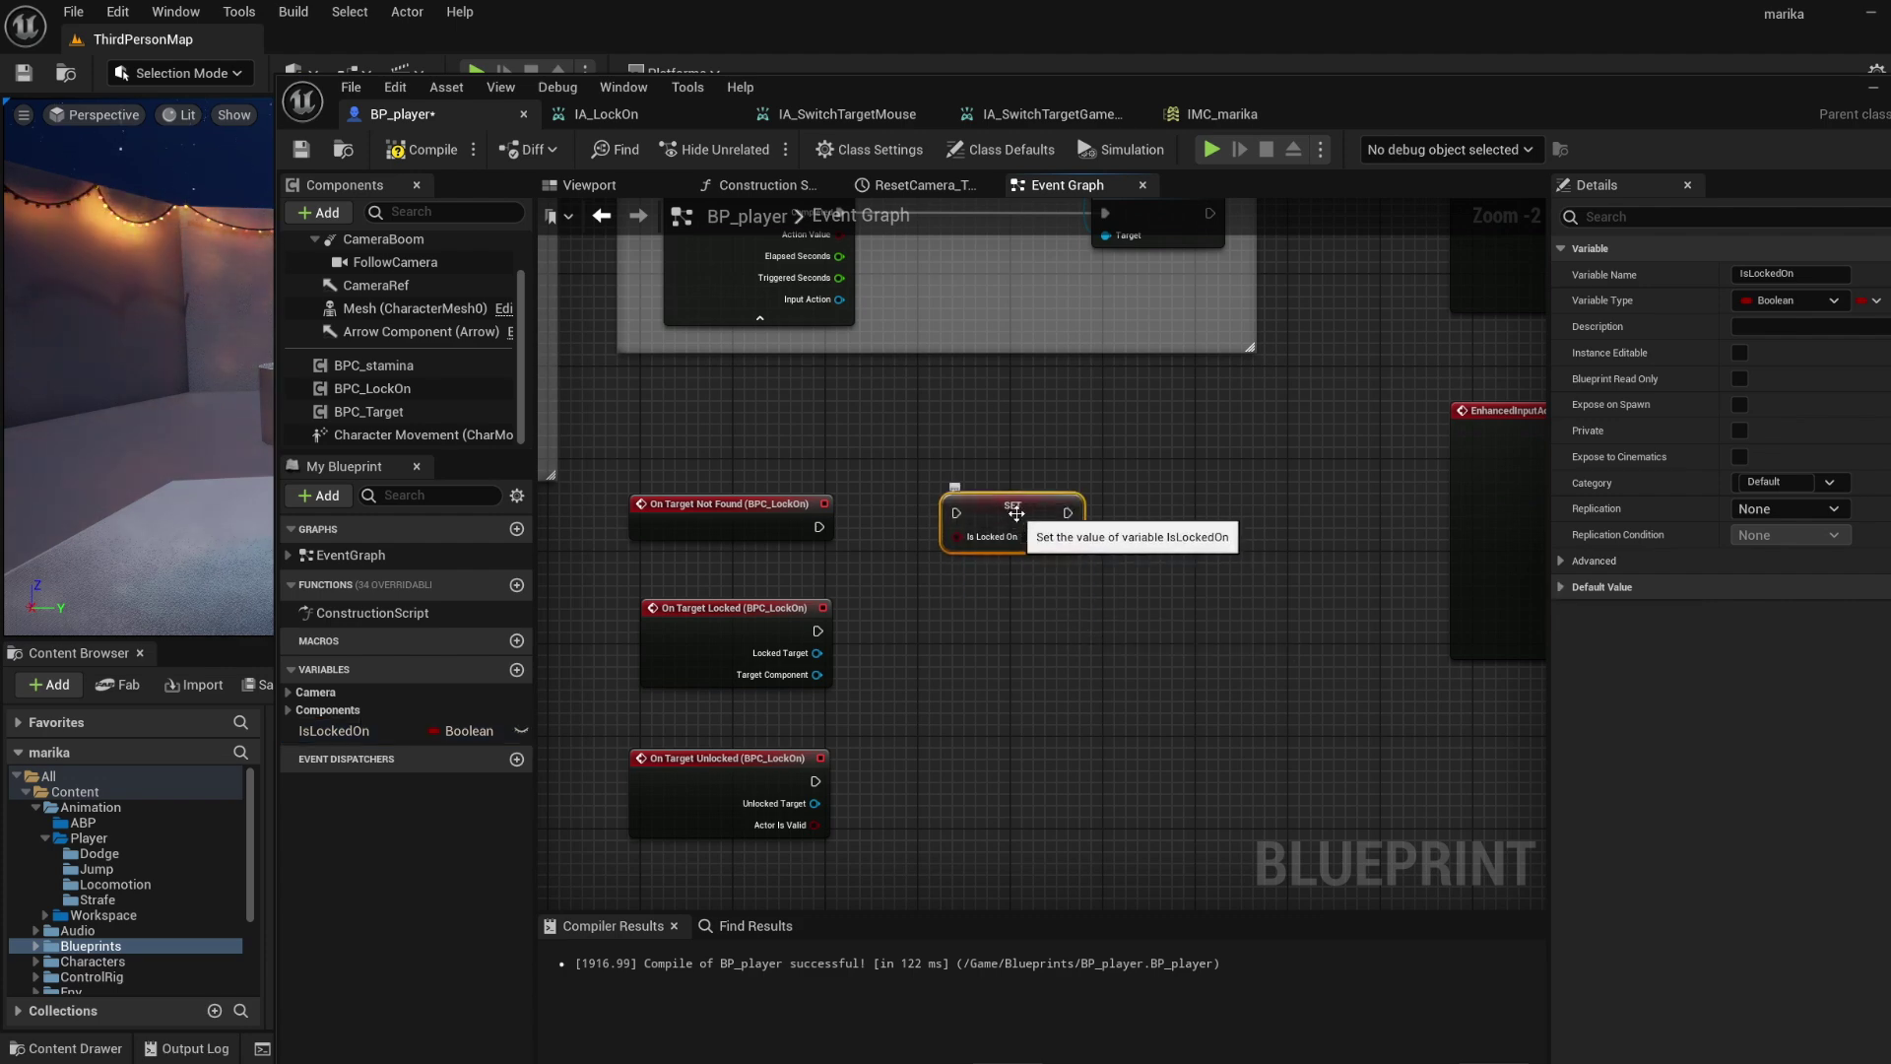
pyautogui.hotkey('ctrl', 'c')
pyautogui.click(1080, 672)
pyautogui.hotkey('ctrl', 'v')
pyautogui.hotkey('ctrl', 'v')
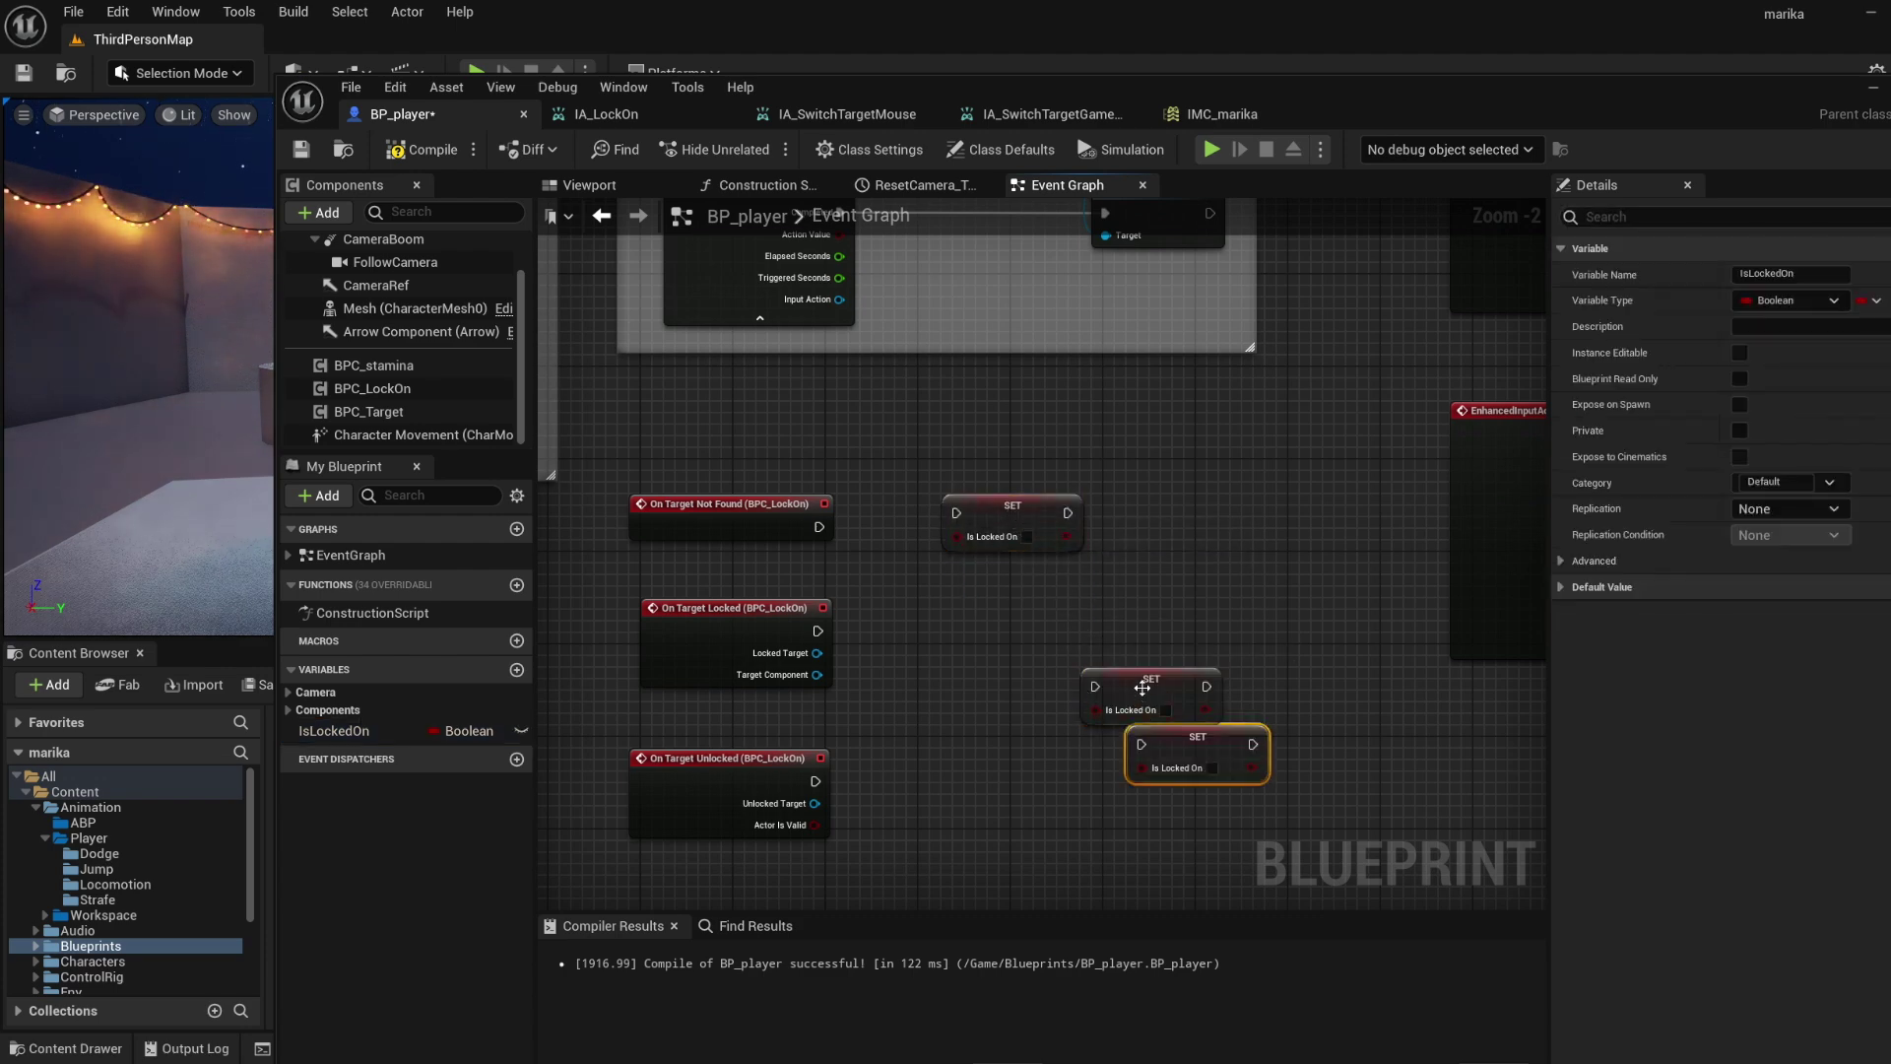
# Wire one setter each to On Target Not Found, On Target Locked and On Target Unlocked, with Is Locked On true only for Locked.
pyautogui.moveTo(1139, 681); pyautogui.dragTo(962, 610)
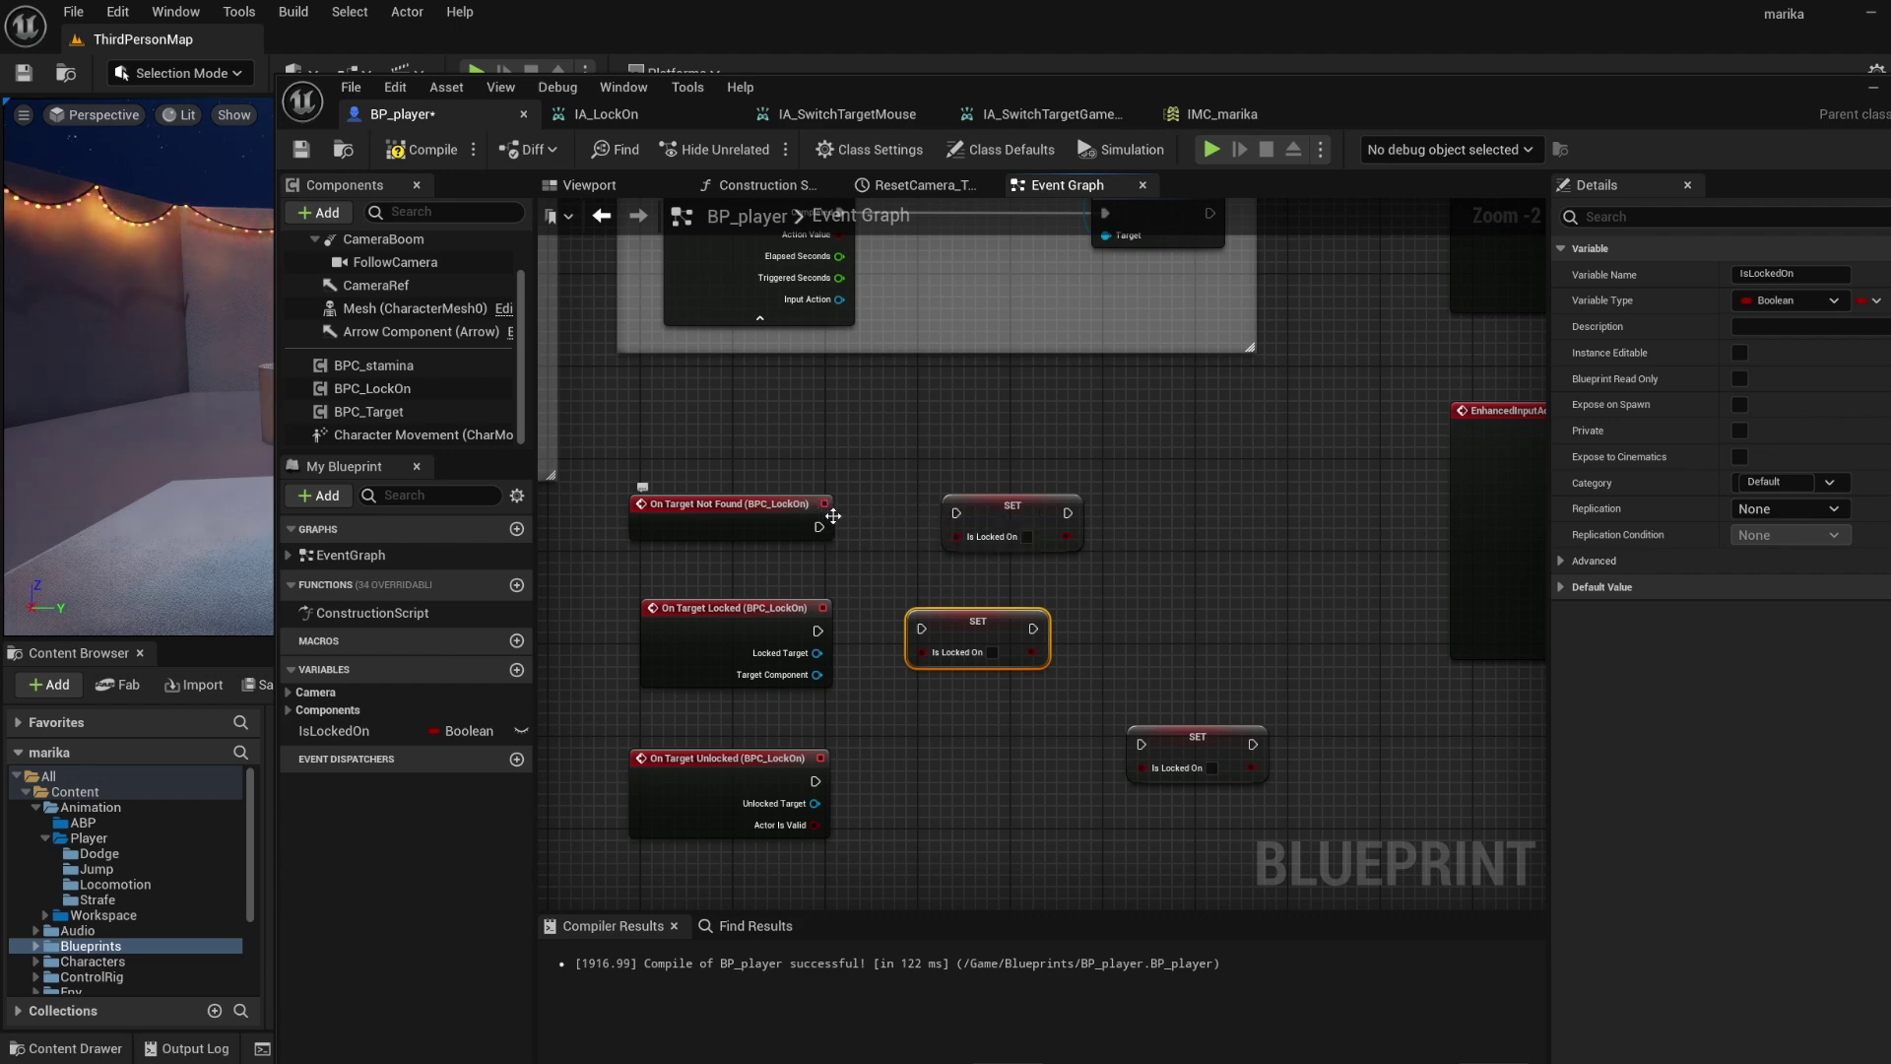
pyautogui.moveTo(1007, 504); pyautogui.dragTo(976, 519)
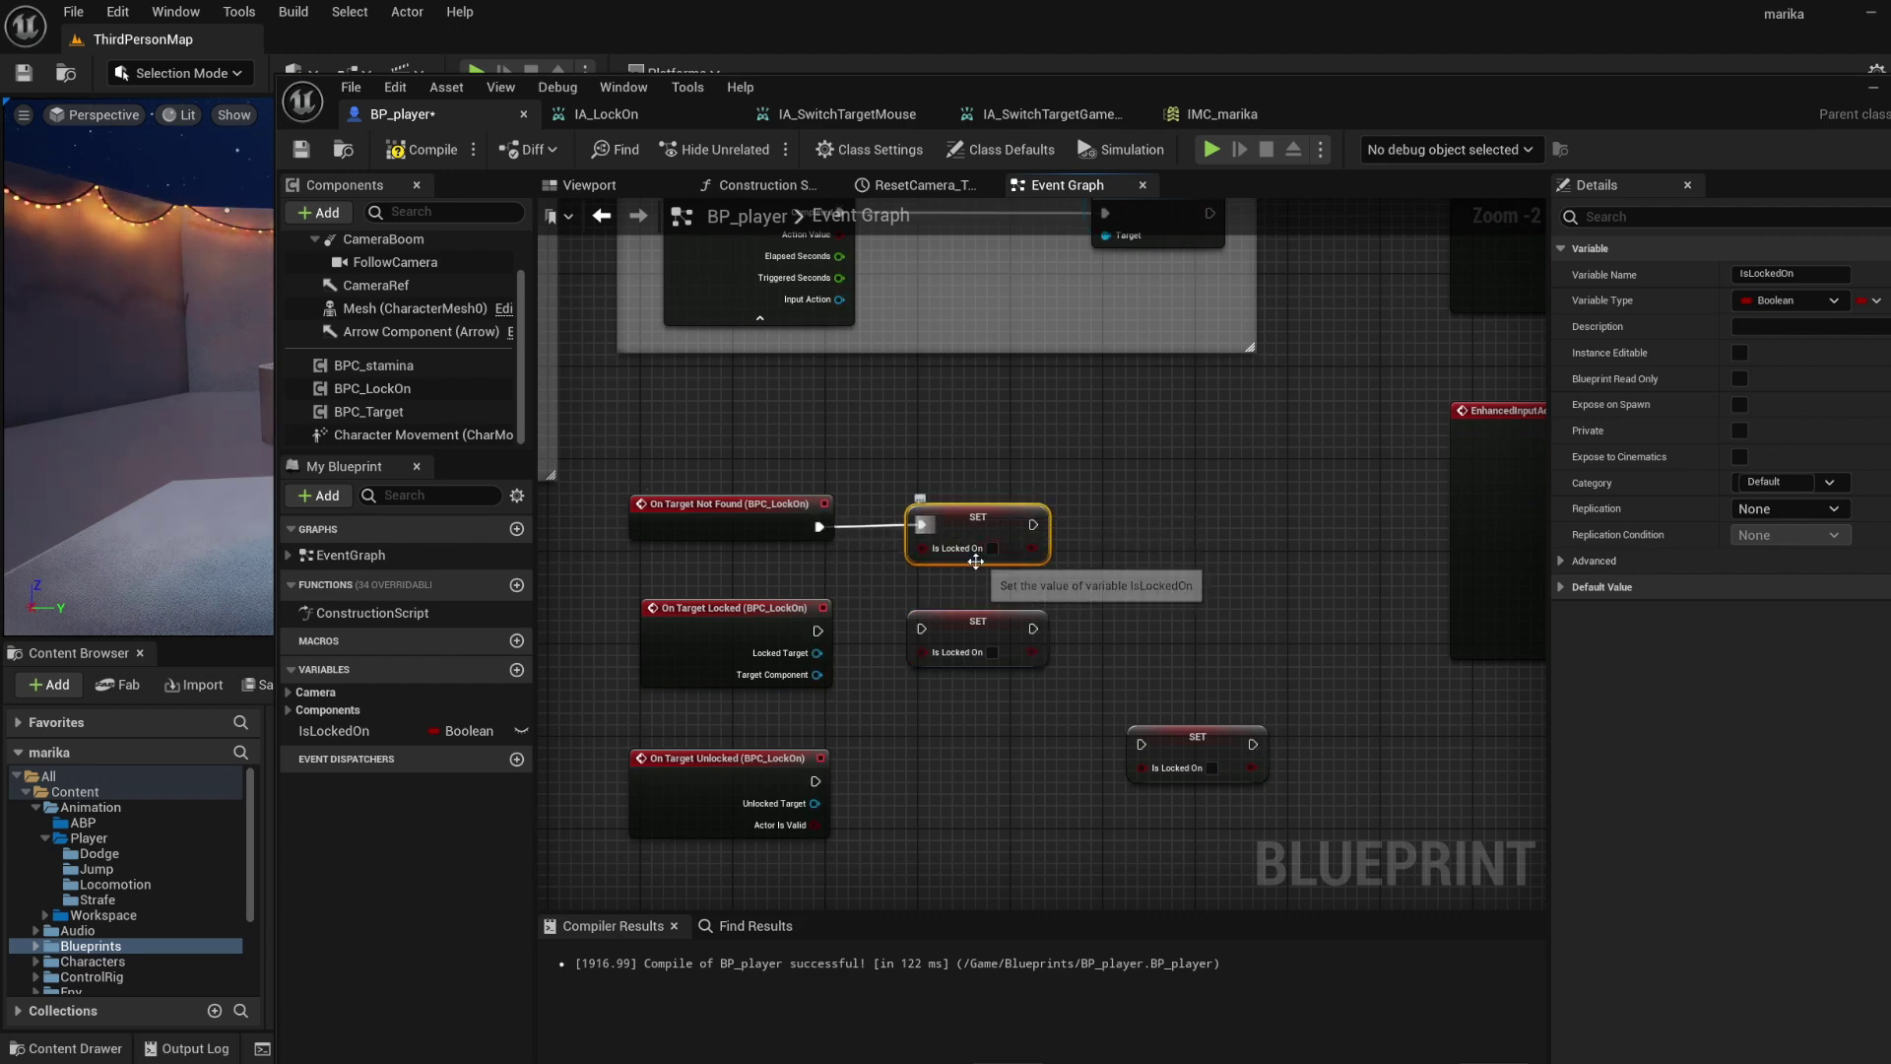
pyautogui.moveTo(1211, 751); pyautogui.dragTo(1002, 786)
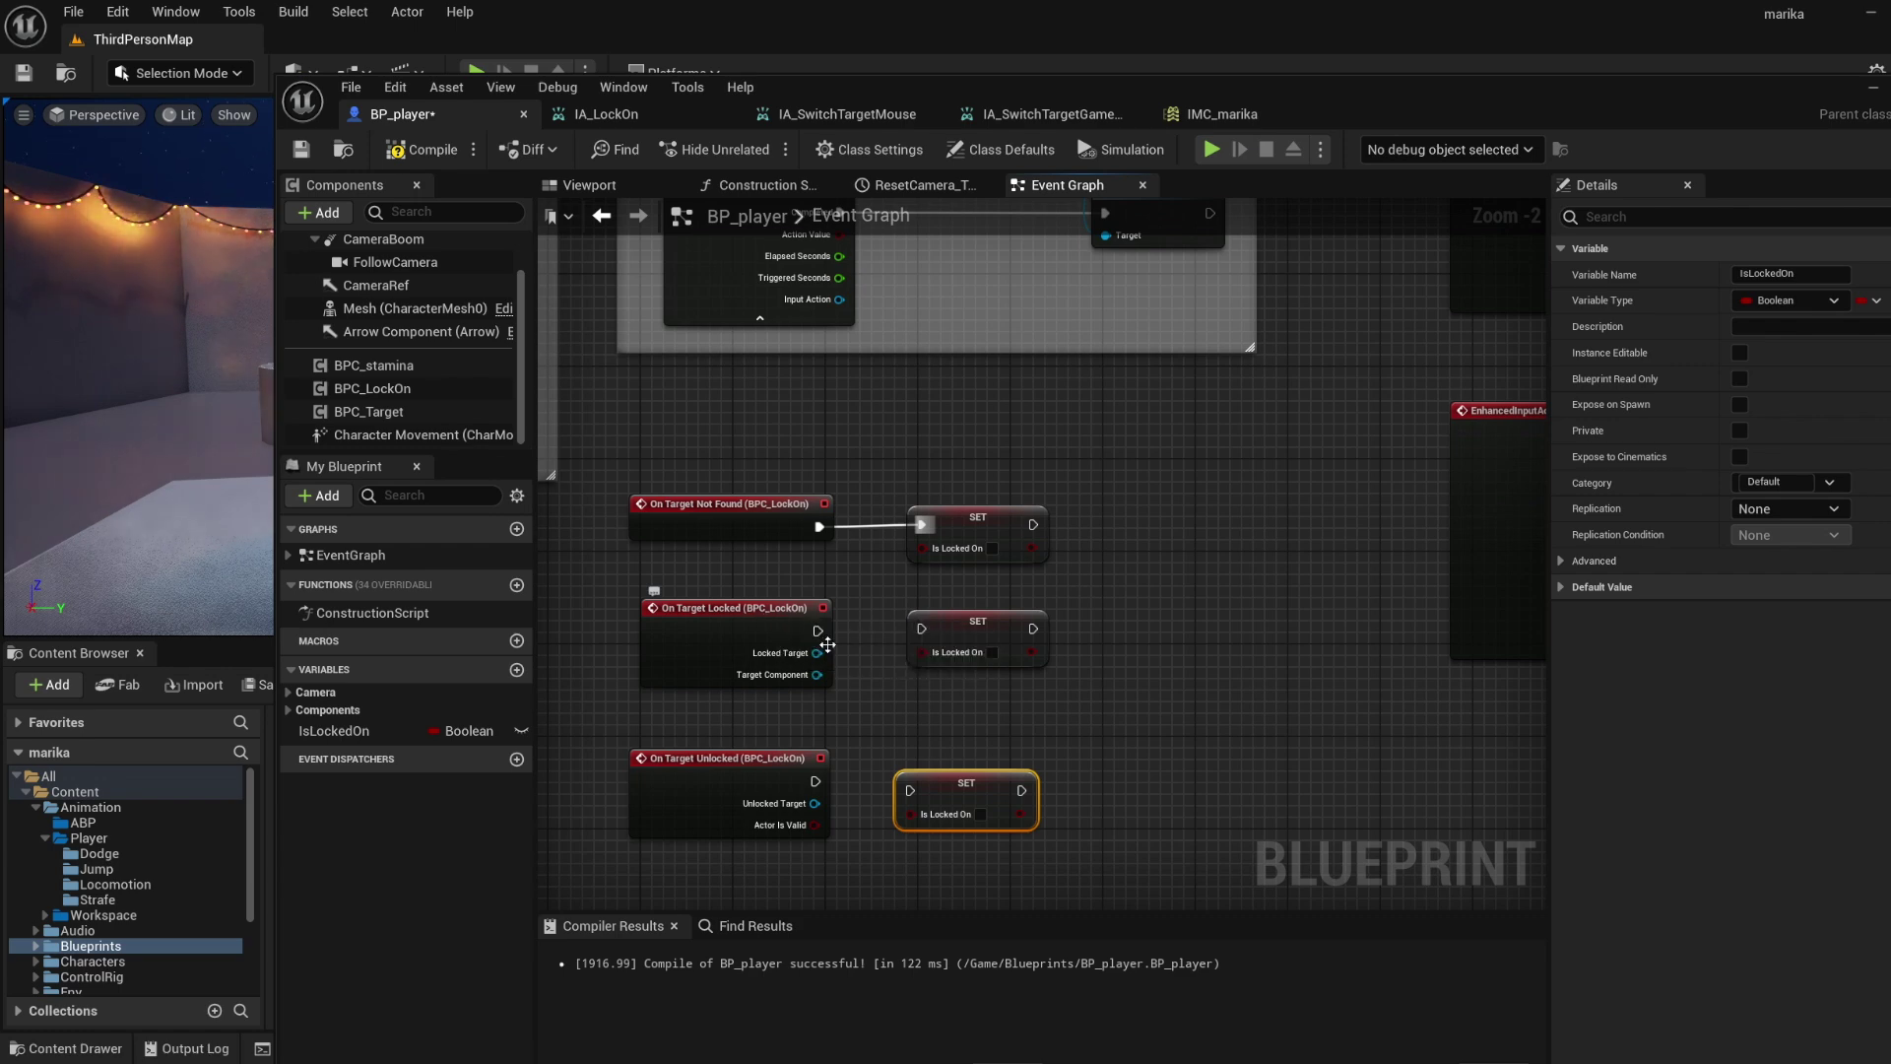
pyautogui.moveTo(922, 637); pyautogui.dragTo(943, 636)
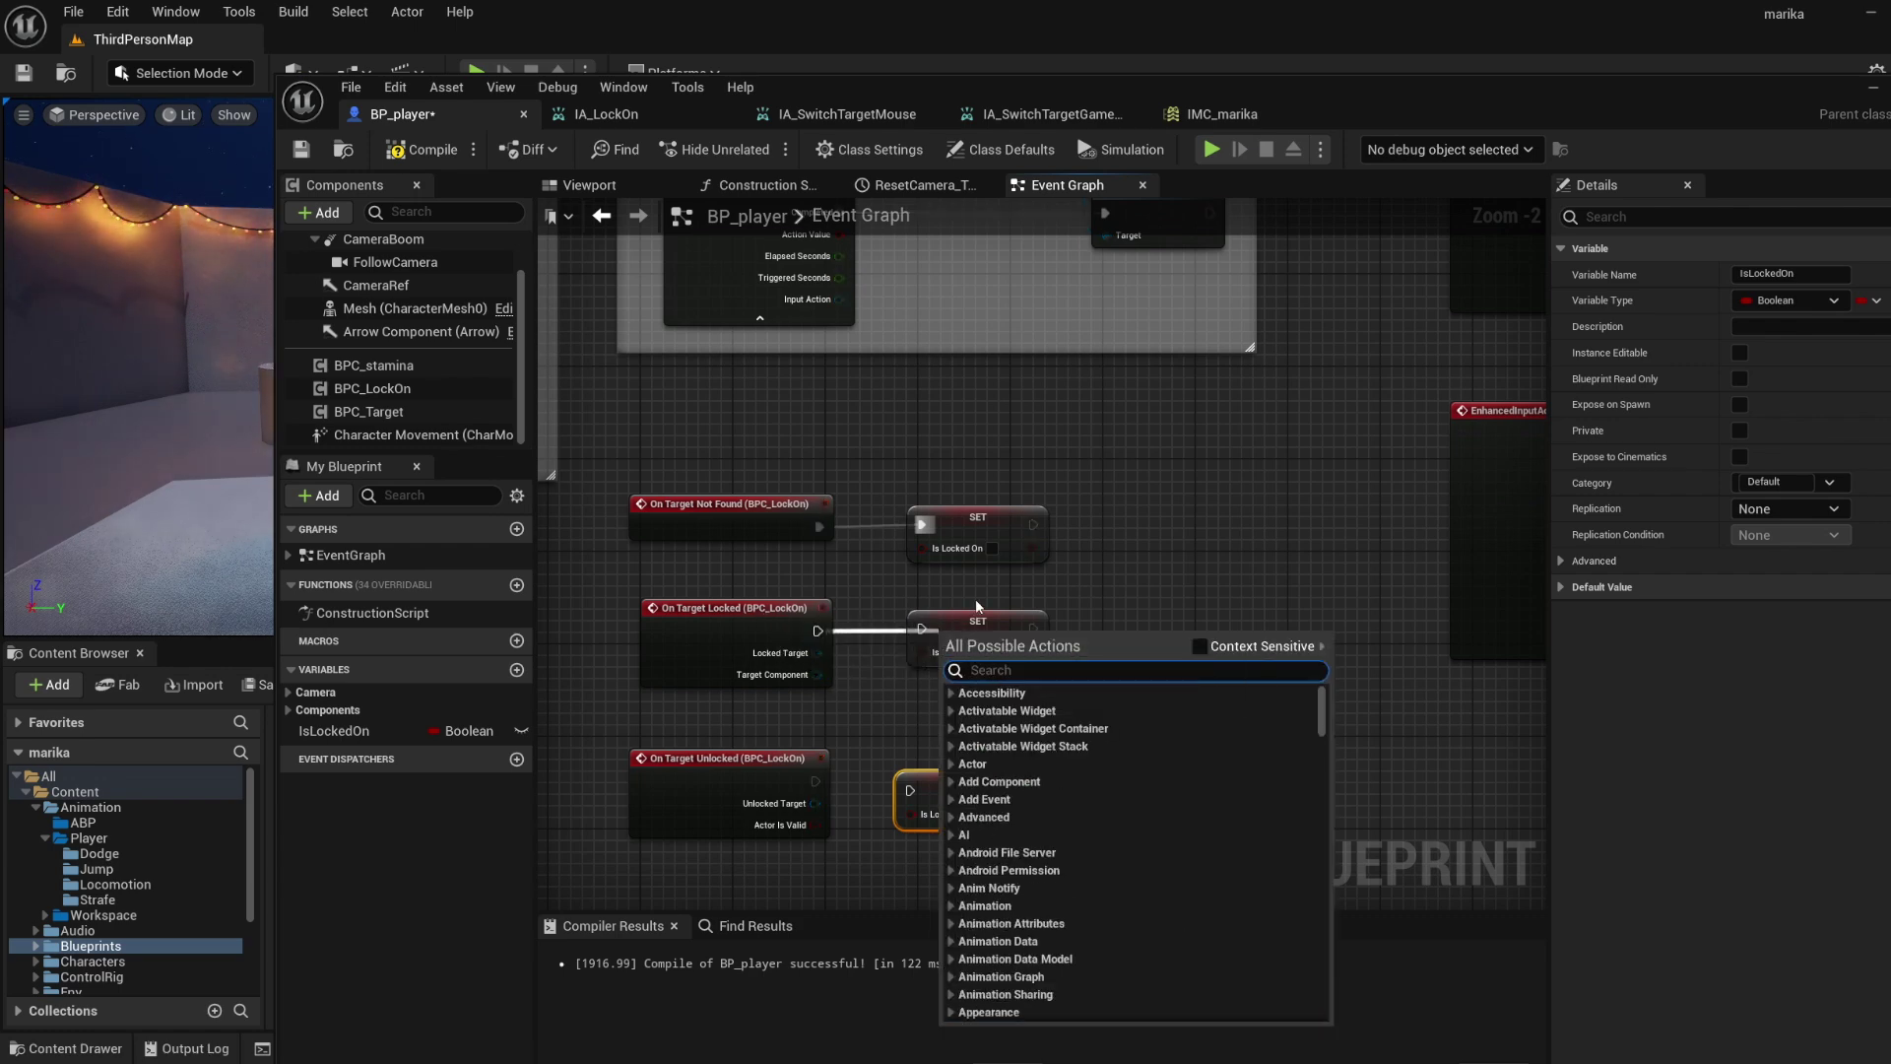
pyautogui.click(975, 599)
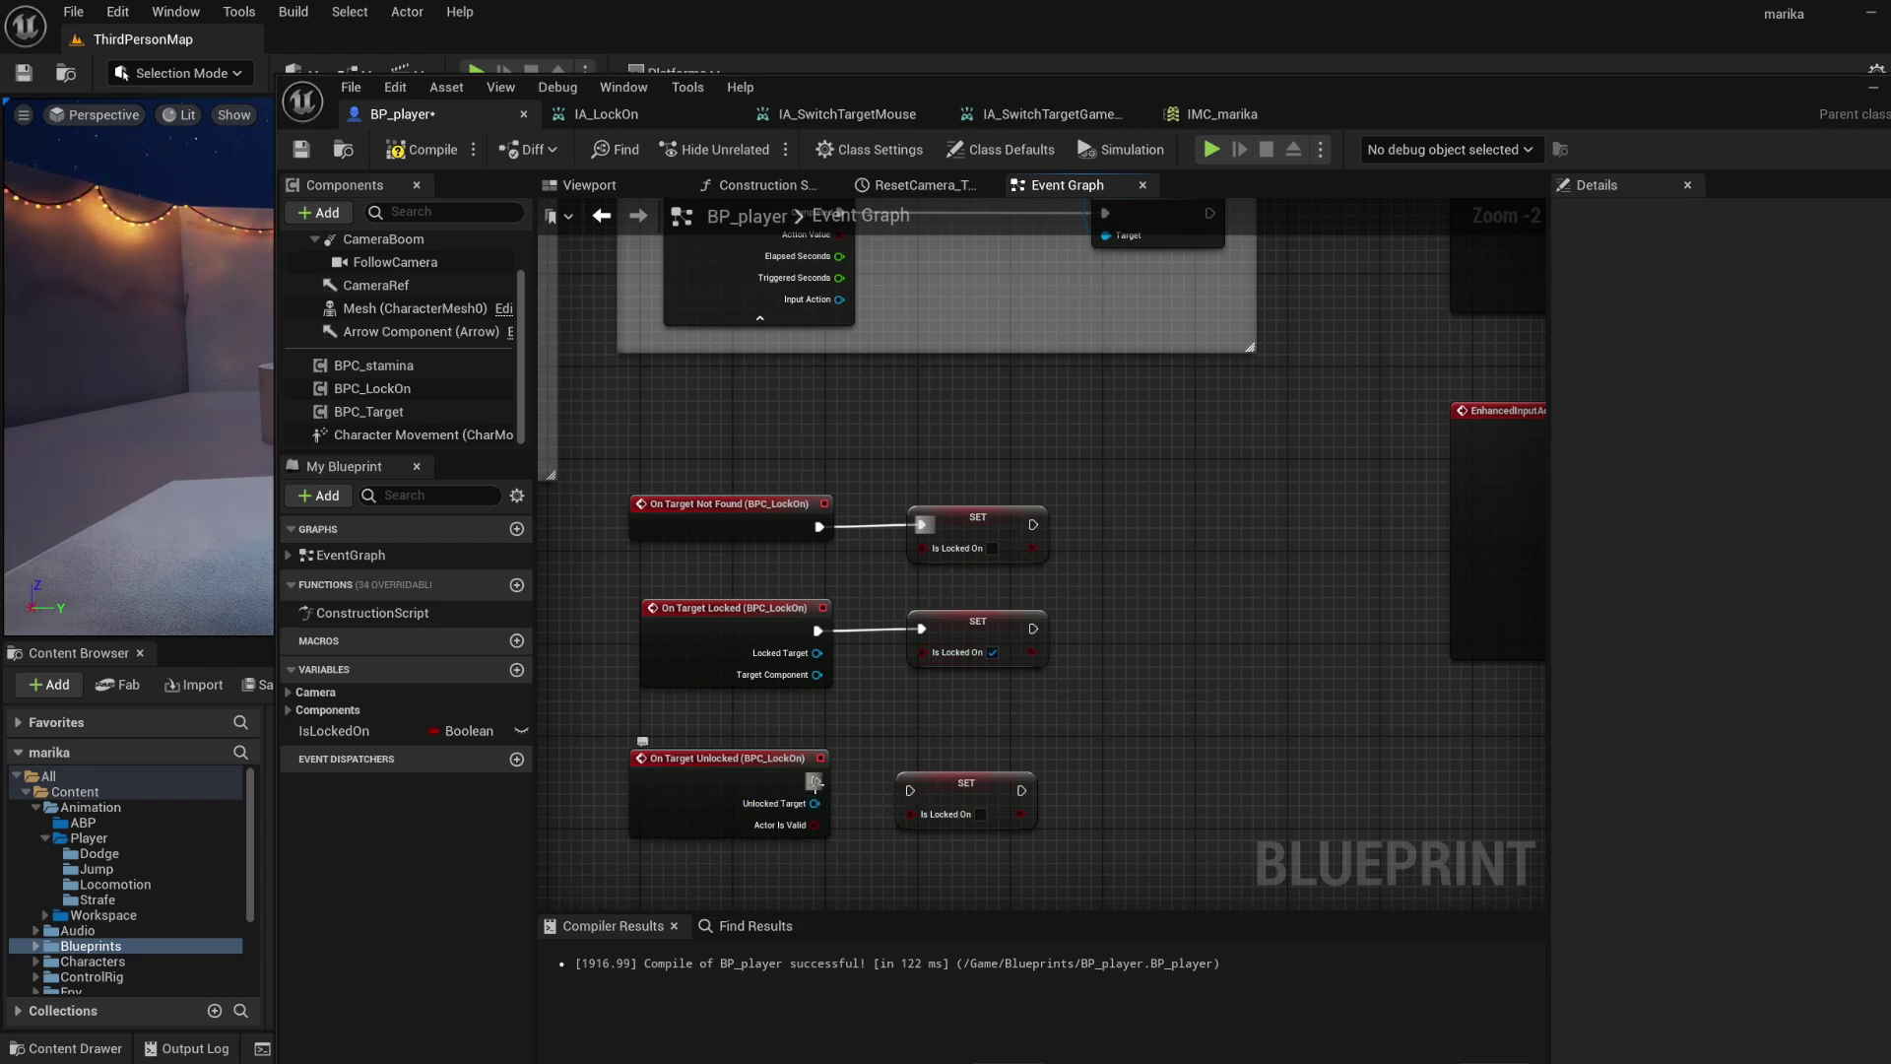
pyautogui.moveTo(945, 784); pyautogui.dragTo(954, 770)
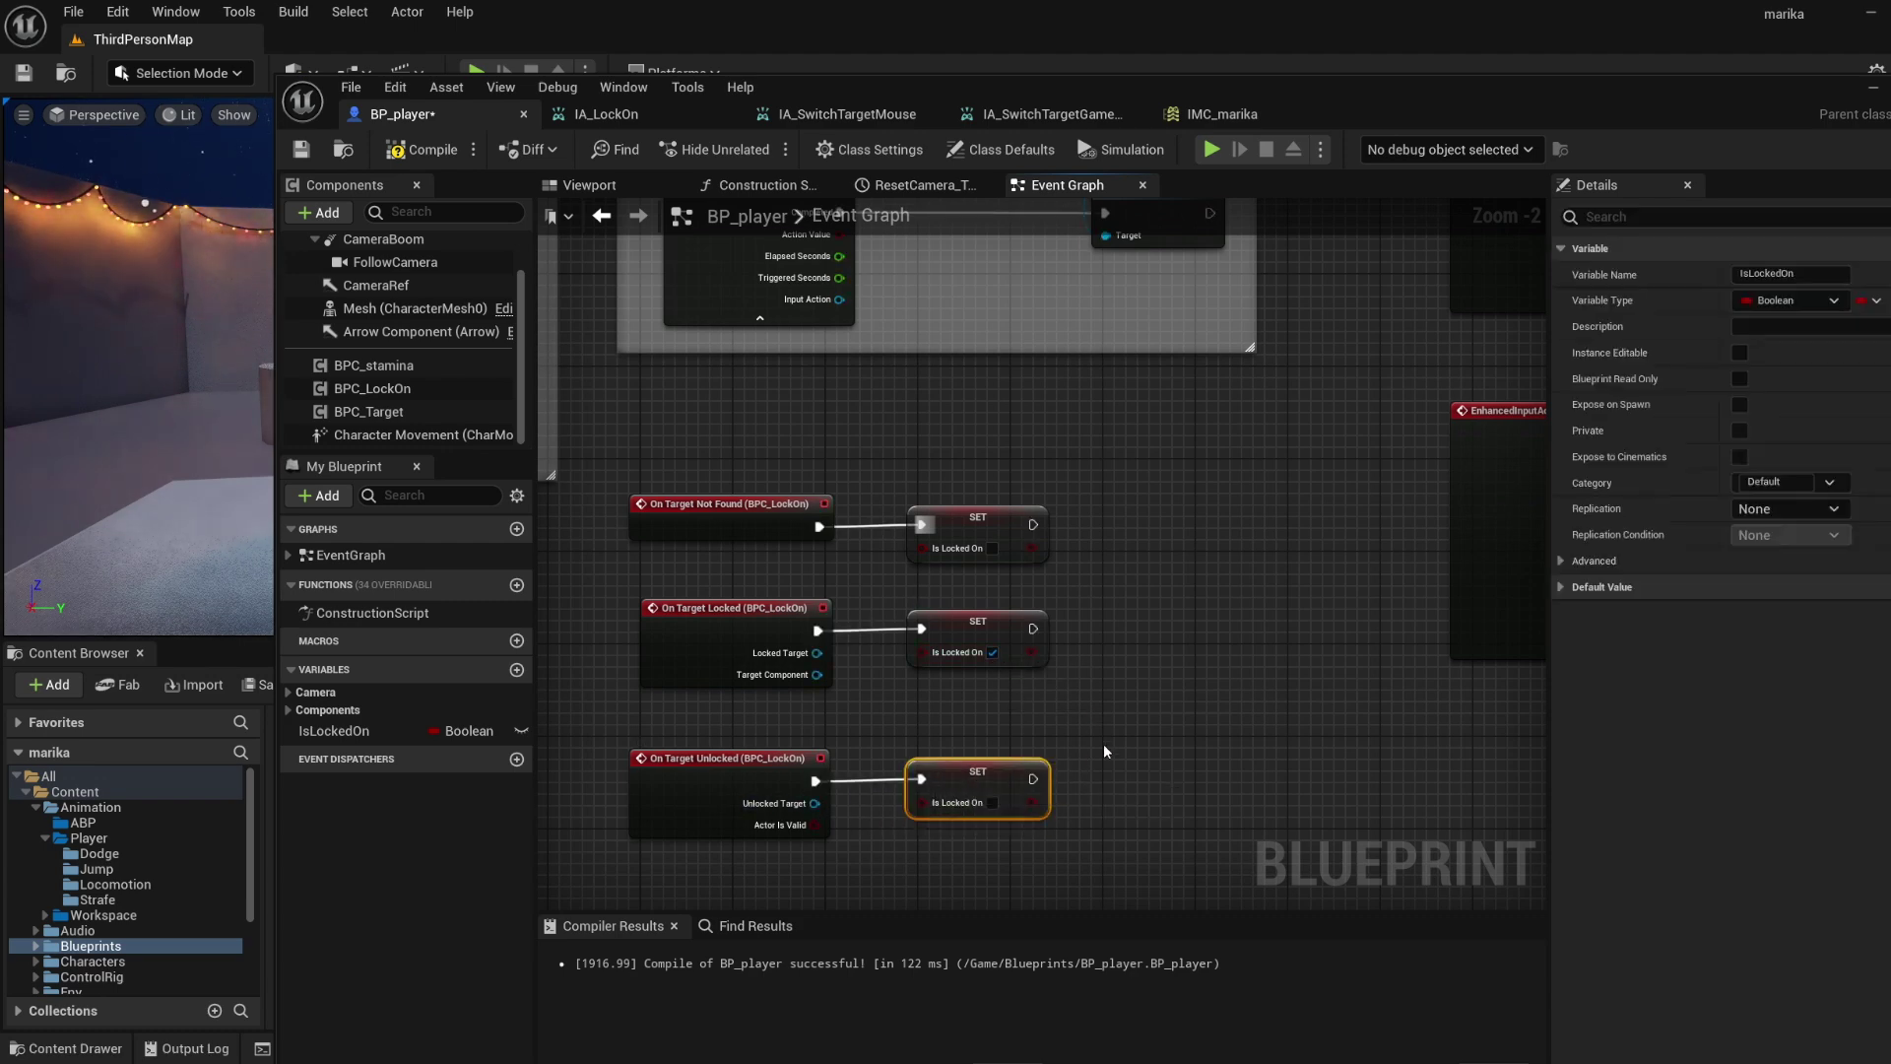
# Group the three target events and their setters in a comment box titled "Target Lock On".
pyautogui.moveTo(624, 461); pyautogui.dragTo(1179, 829)
pyautogui.press('c')
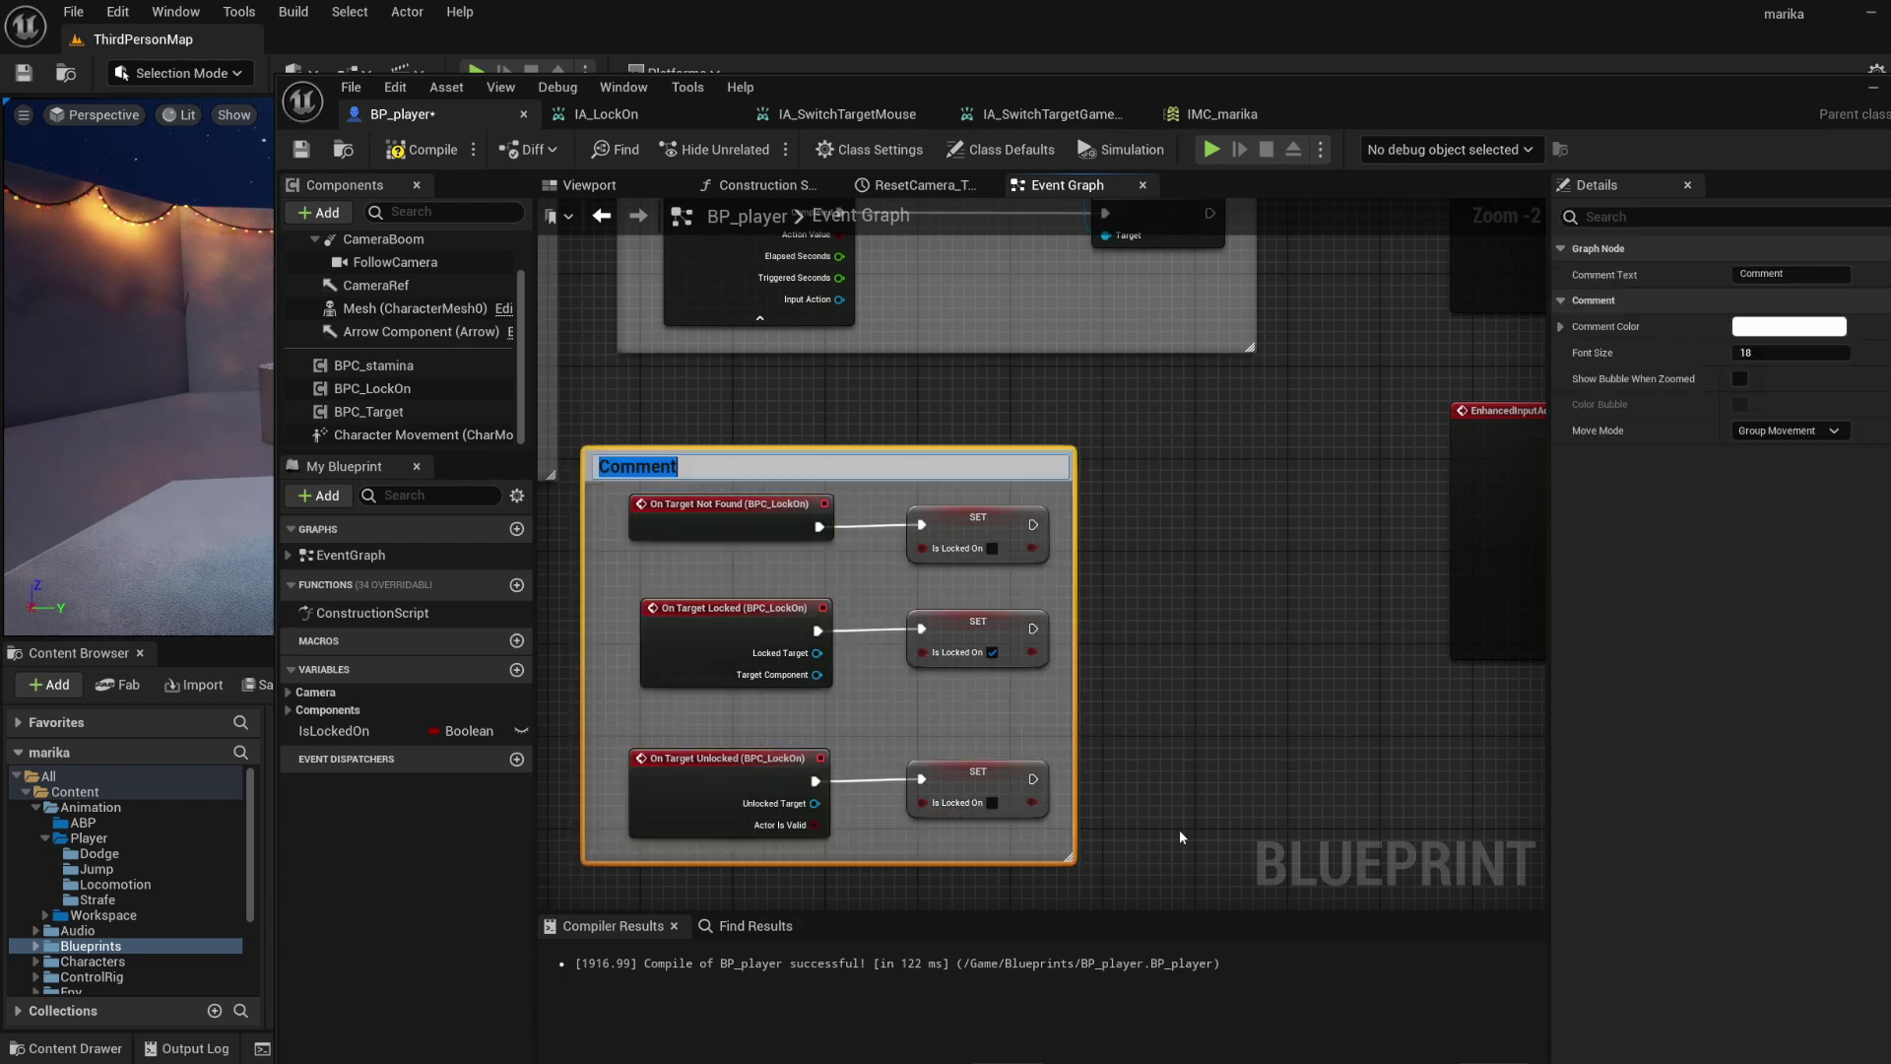
pyautogui.write('Target Lock')
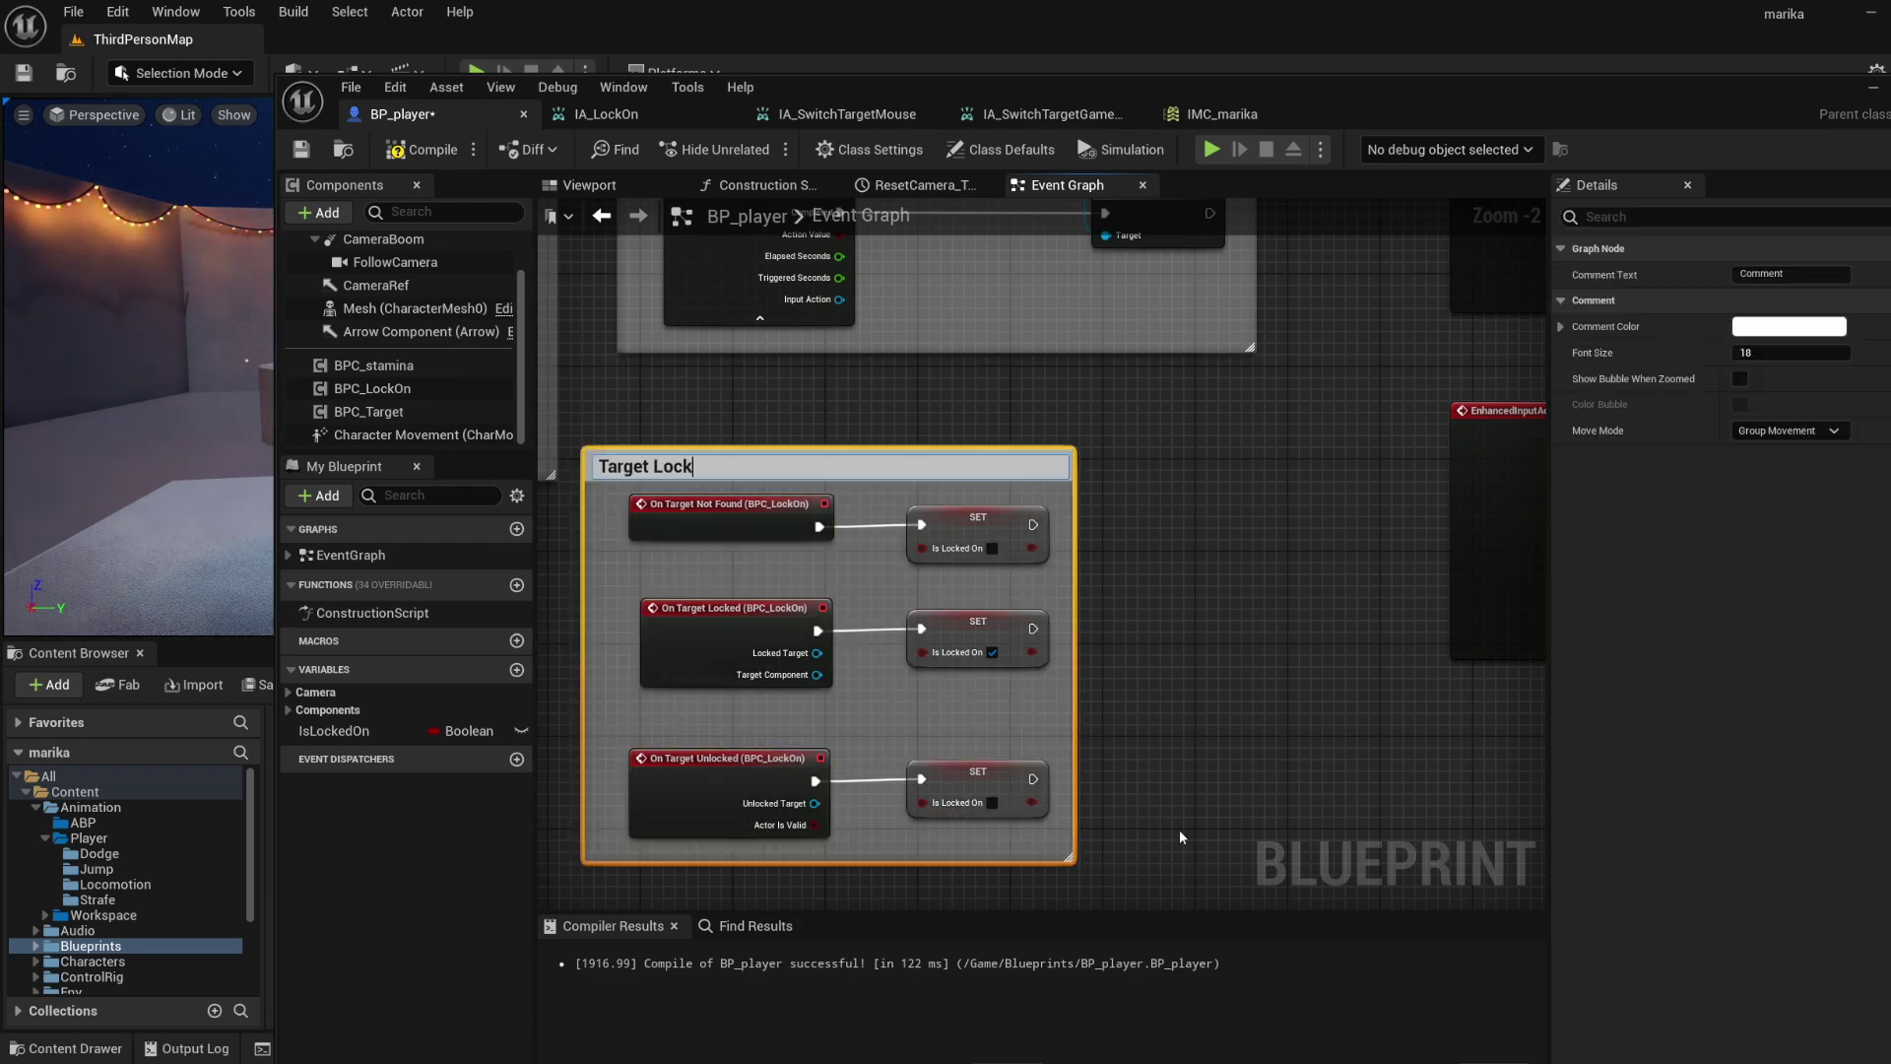
pyautogui.write(' On')
pyautogui.press('Return')
pyautogui.moveTo(694, 468); pyautogui.dragTo(752, 456)
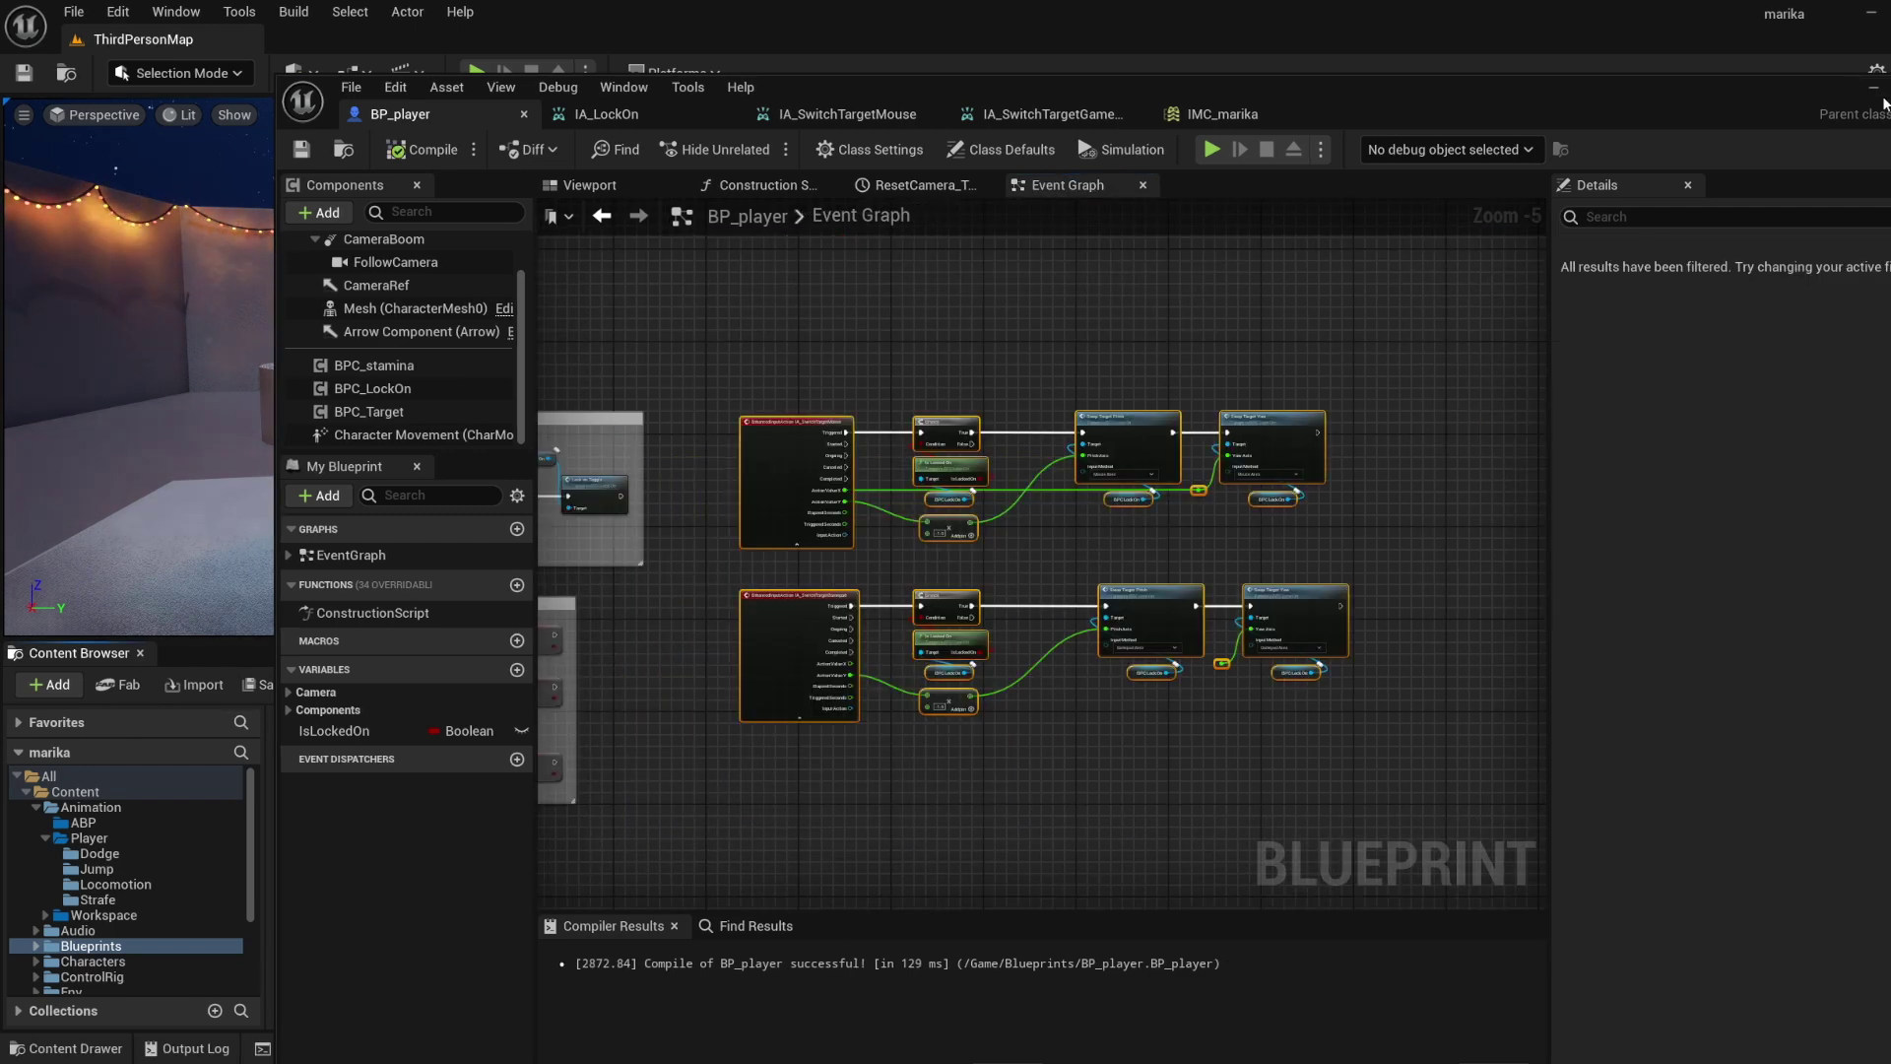
# Open the ABP_player animation blueprint from the Animation/ABP folder.
pyautogui.click(1875, 88)
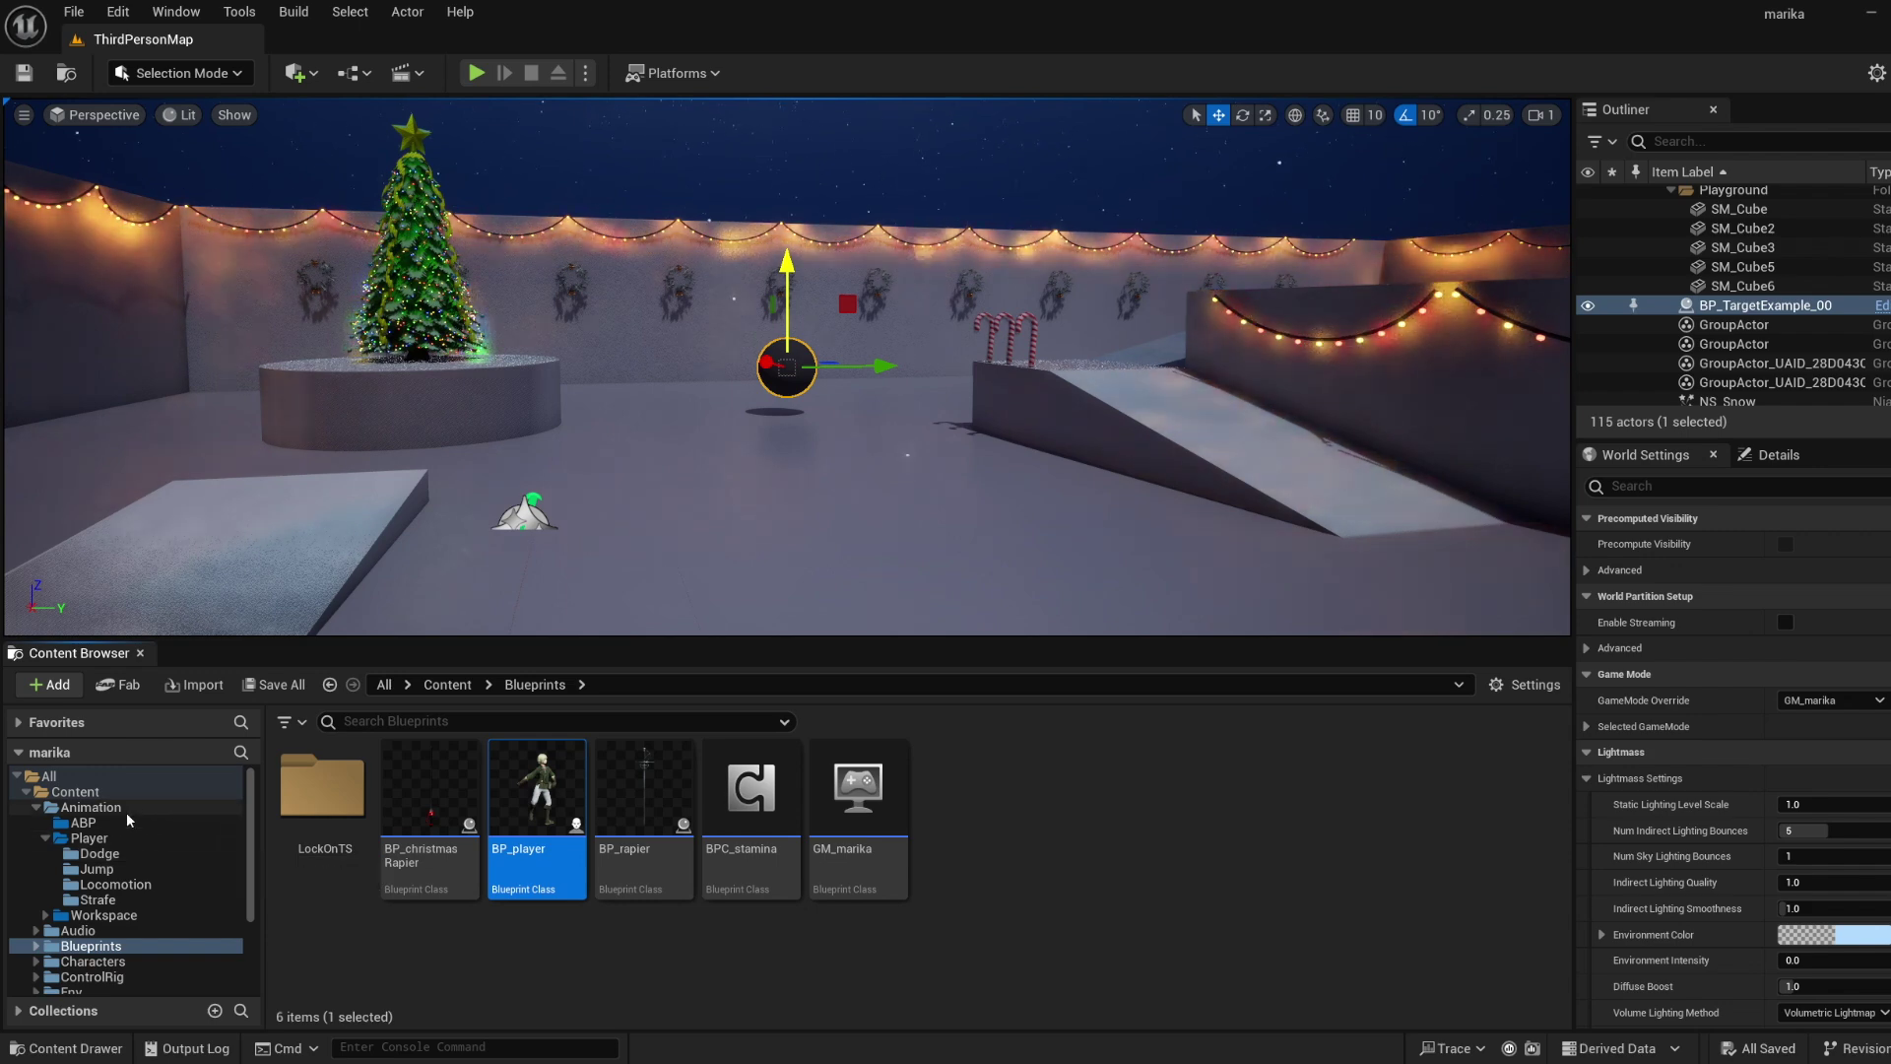
pyautogui.click(81, 826)
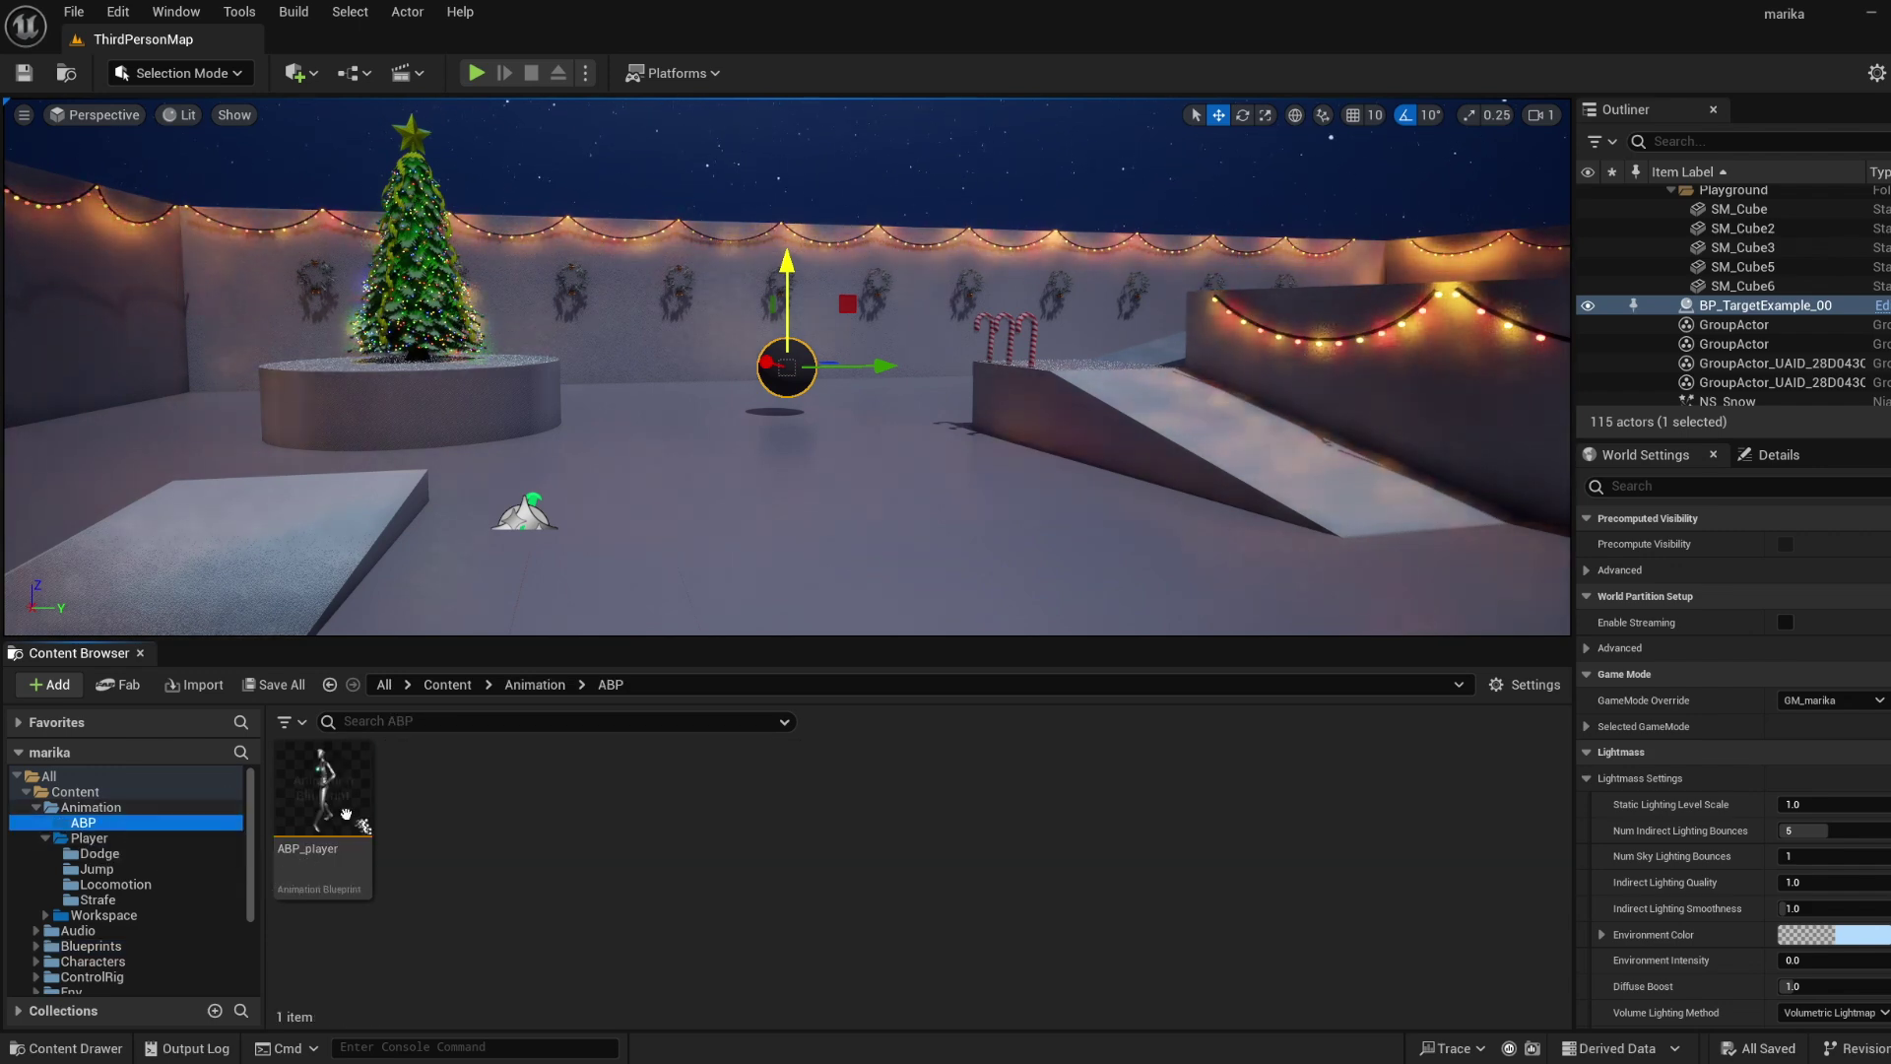
pyautogui.doubleClick(322, 793)
# Create a Boolean variable named LockedOn in ABP_player.
pyautogui.moveTo(1364, 686)
pyautogui.mouseDown(button='right')
pyautogui.moveTo(1291, 726)
pyautogui.moveTo(1349, 712)
pyautogui.mouseUp(button='right')
pyautogui.moveTo(985, 658); pyautogui.dragTo(1359, 691, button='right')
pyautogui.moveTo(1069, 575); pyautogui.dragTo(1166, 615, button='right')
pyautogui.moveTo(1389, 552); pyautogui.dragTo(950, 294, button='right')
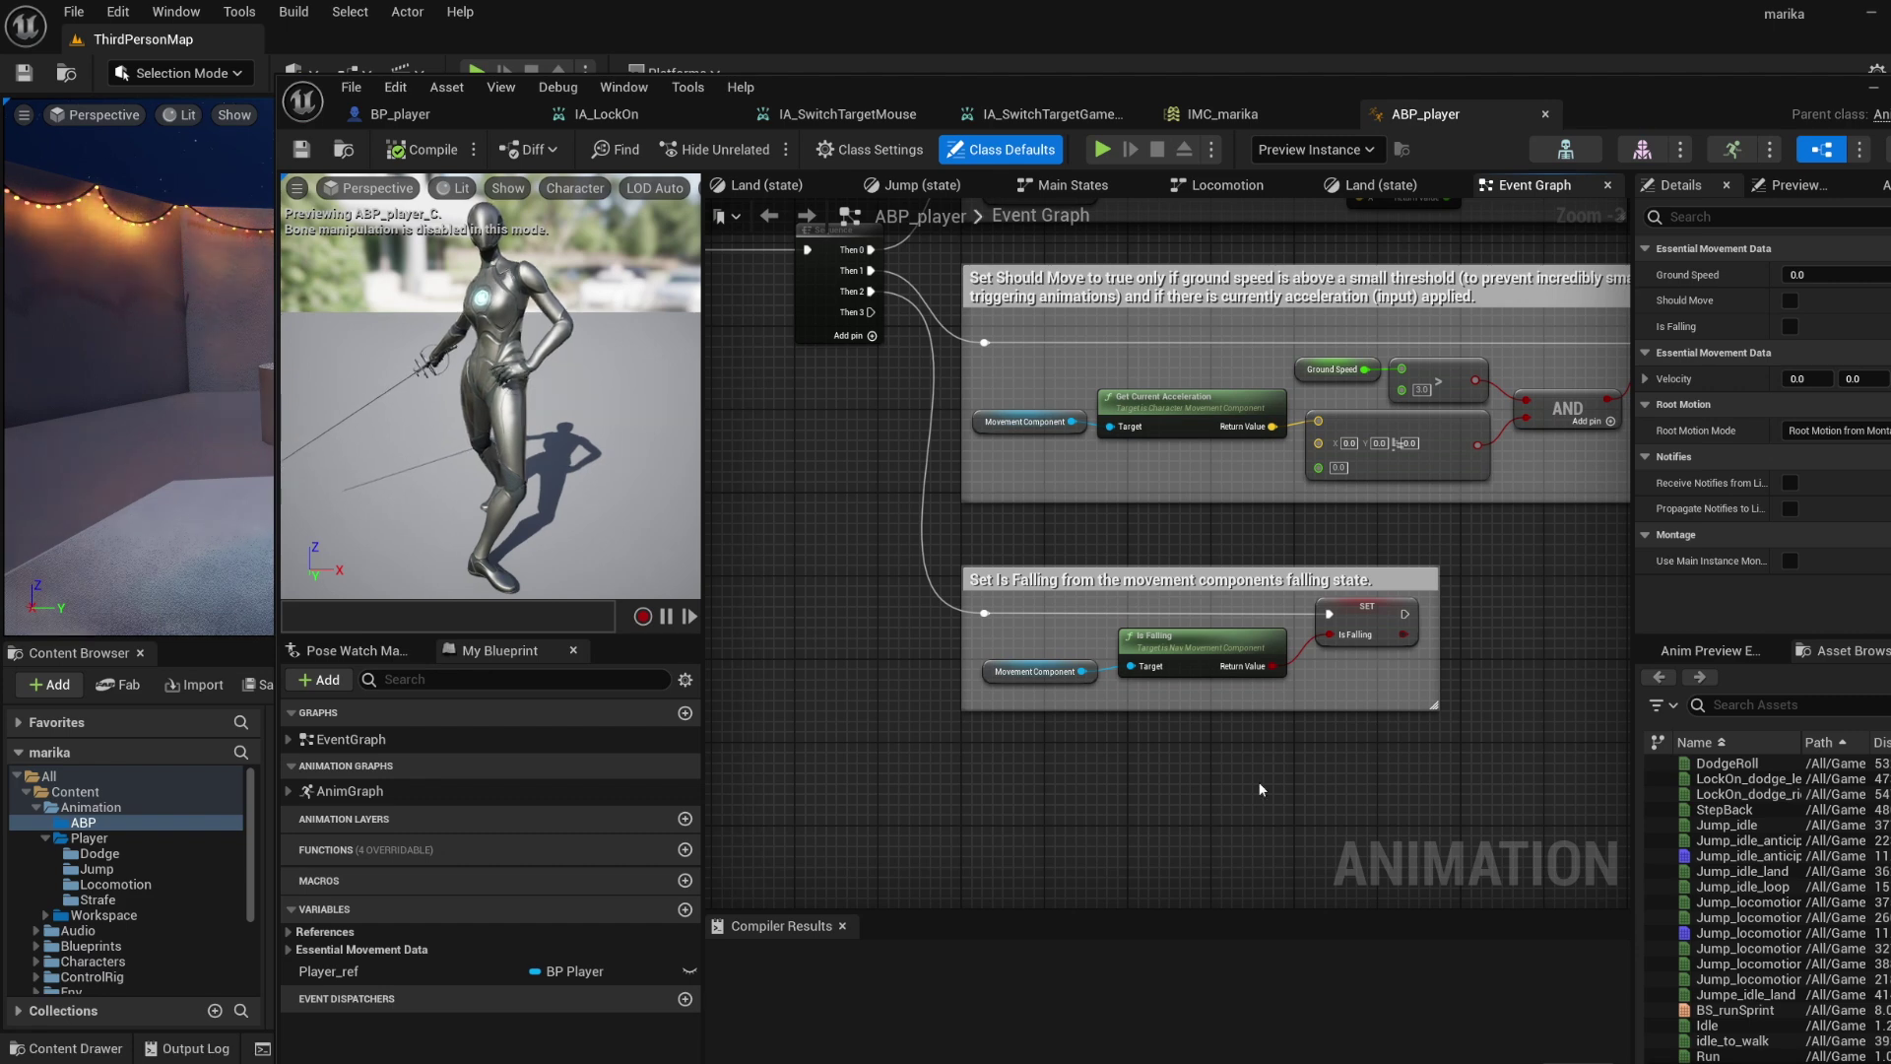
pyautogui.moveTo(1260, 788); pyautogui.dragTo(1179, 726, button='right')
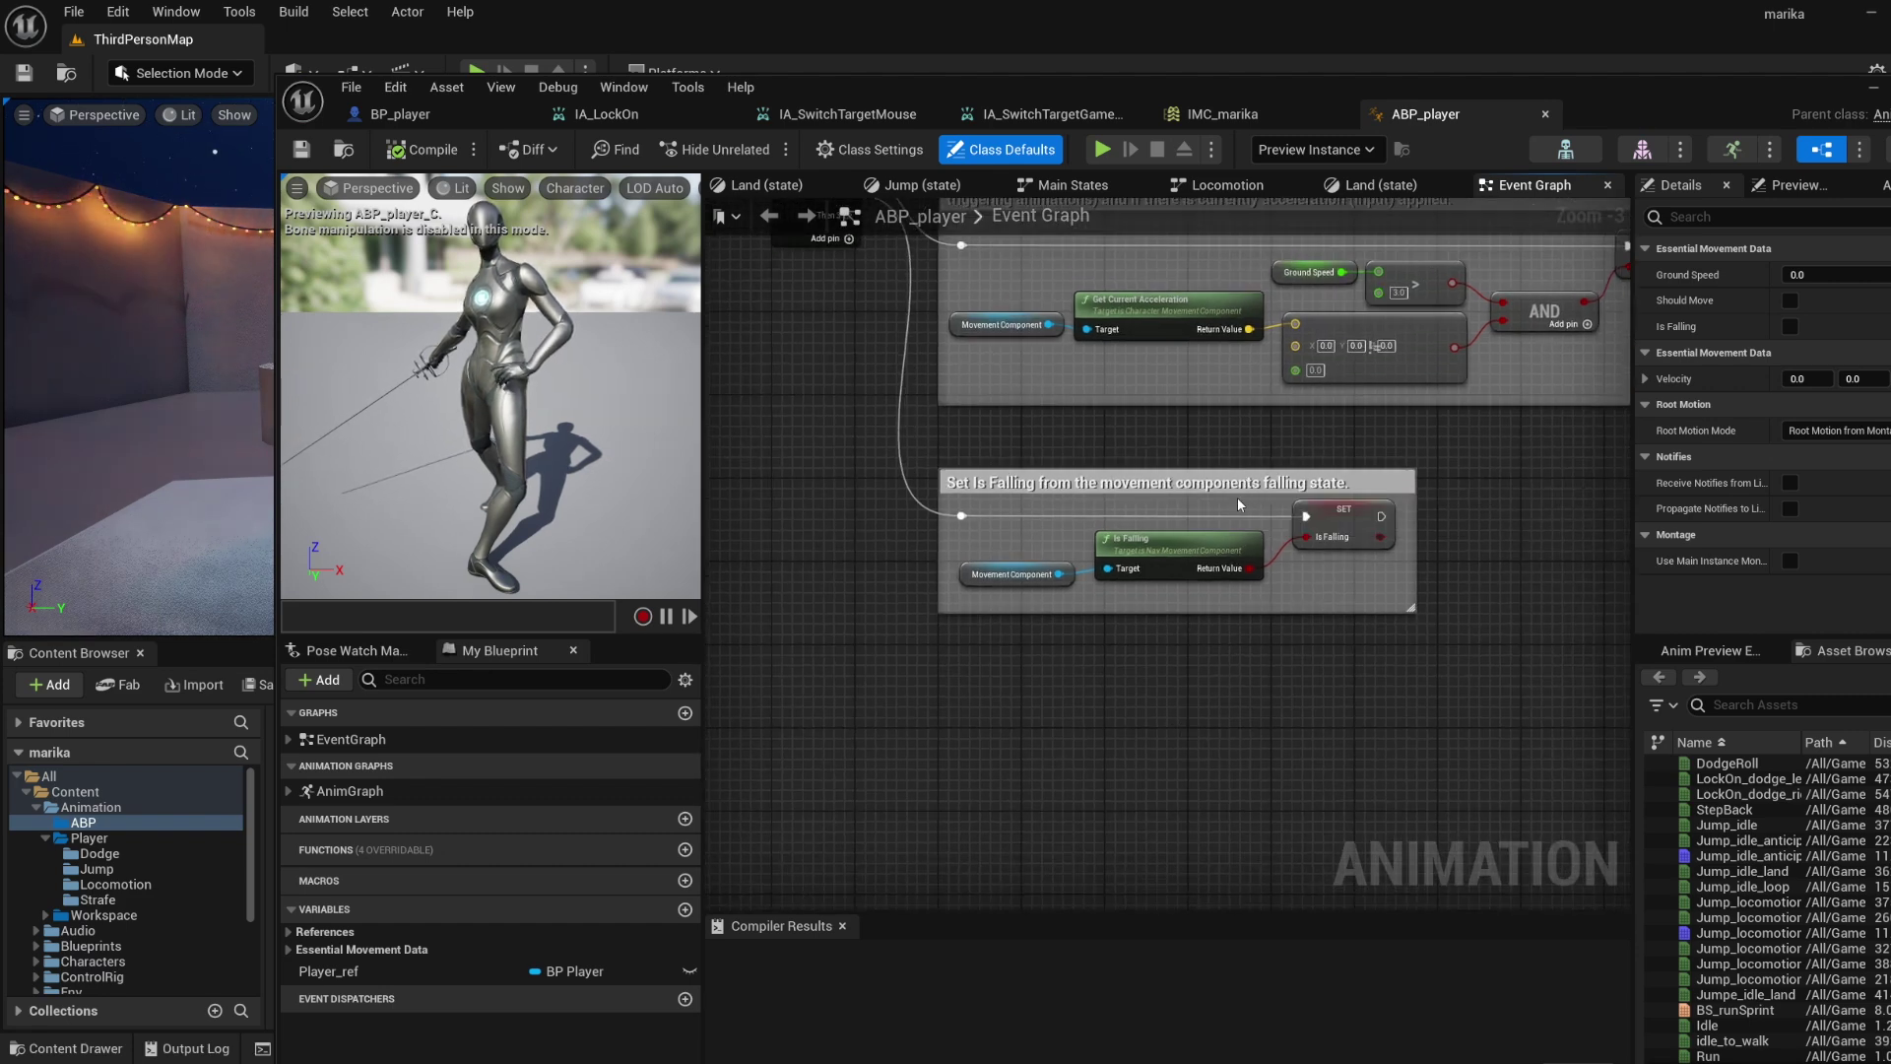
pyautogui.moveTo(1147, 593); pyautogui.dragTo(1110, 702, button='right')
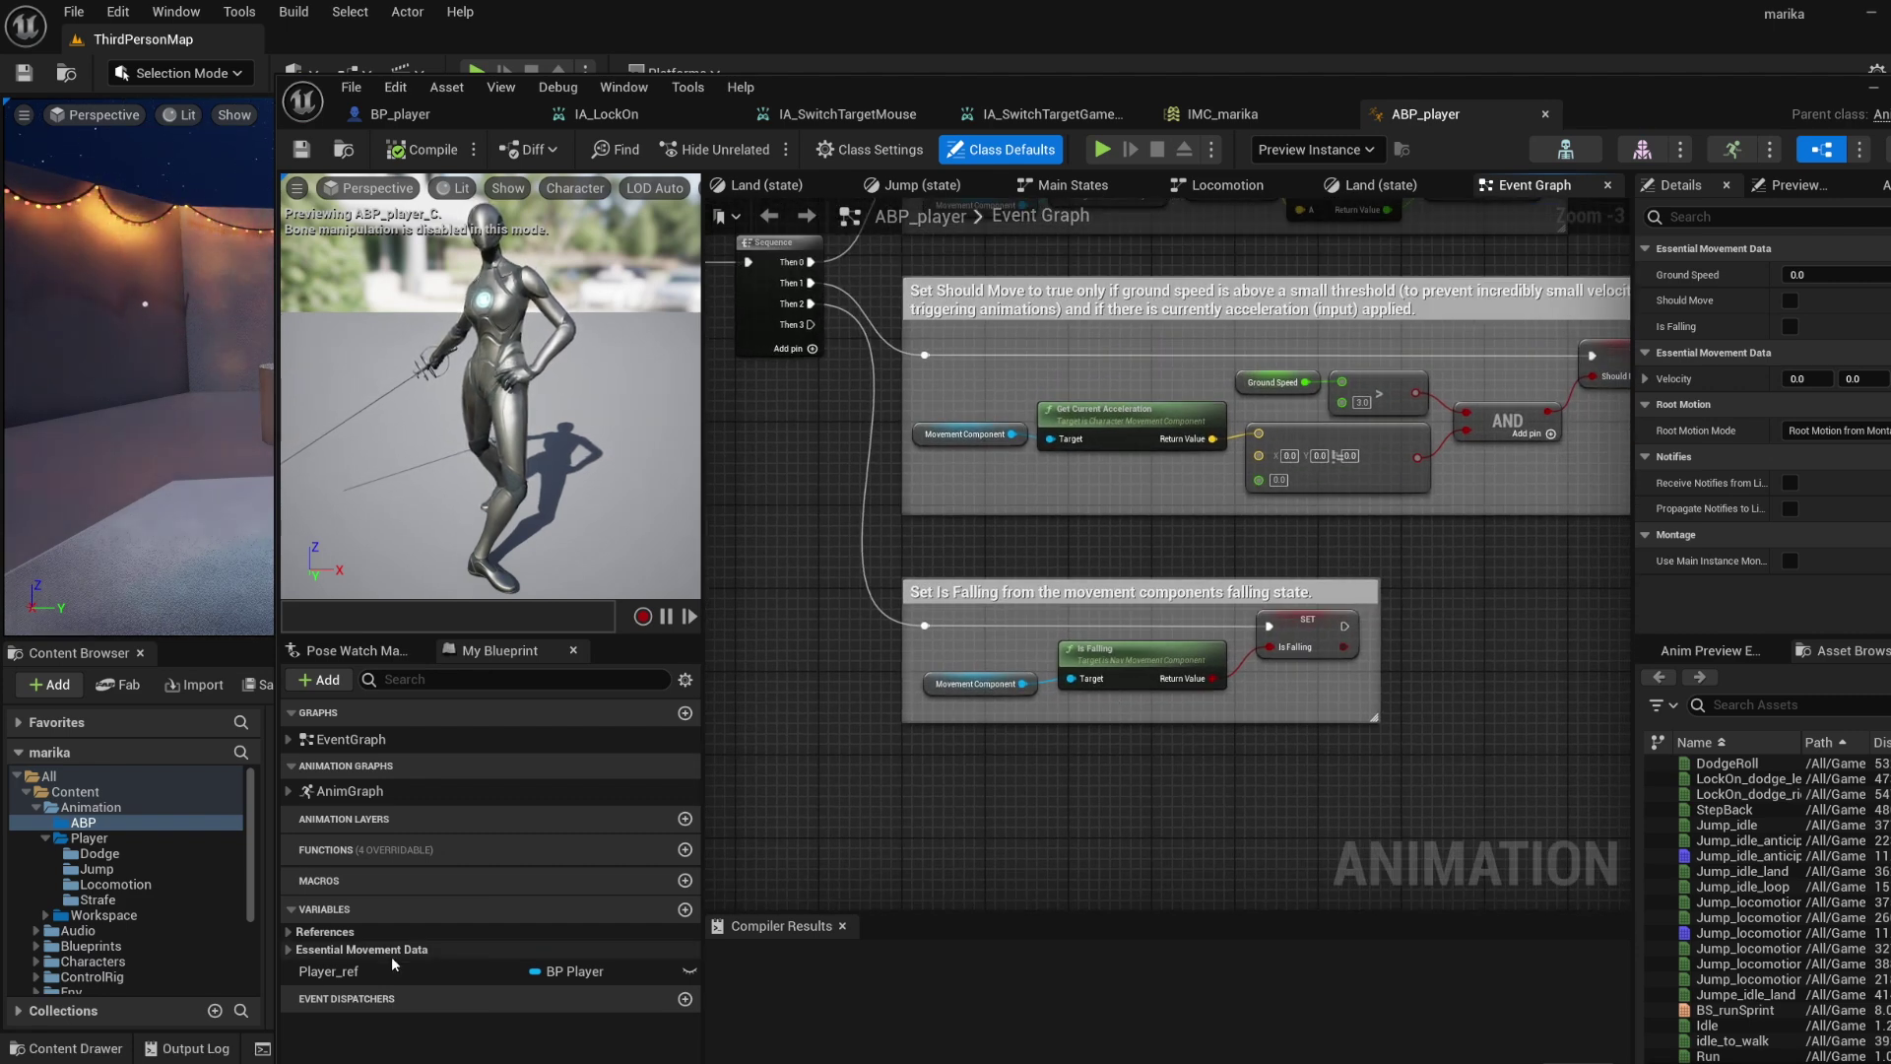
pyautogui.click(685, 910)
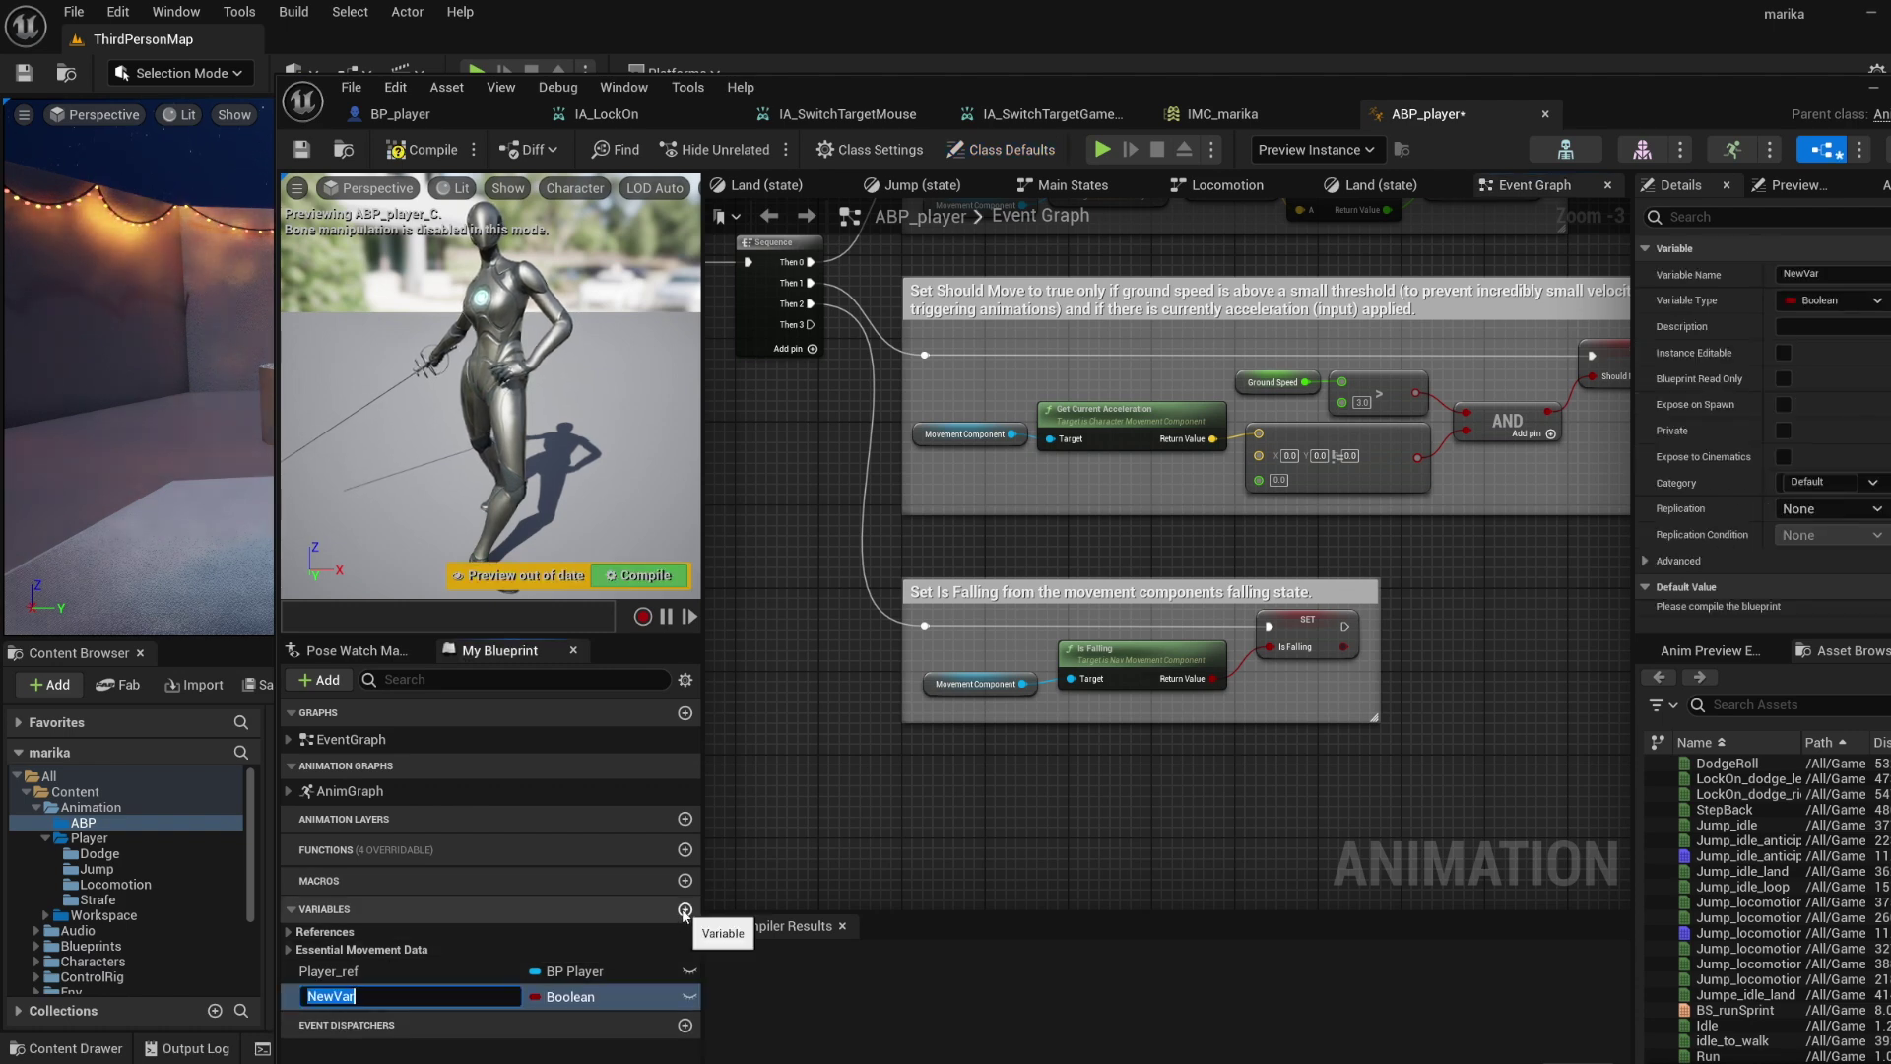
pyautogui.write('LockedOn')
pyautogui.press('Return')
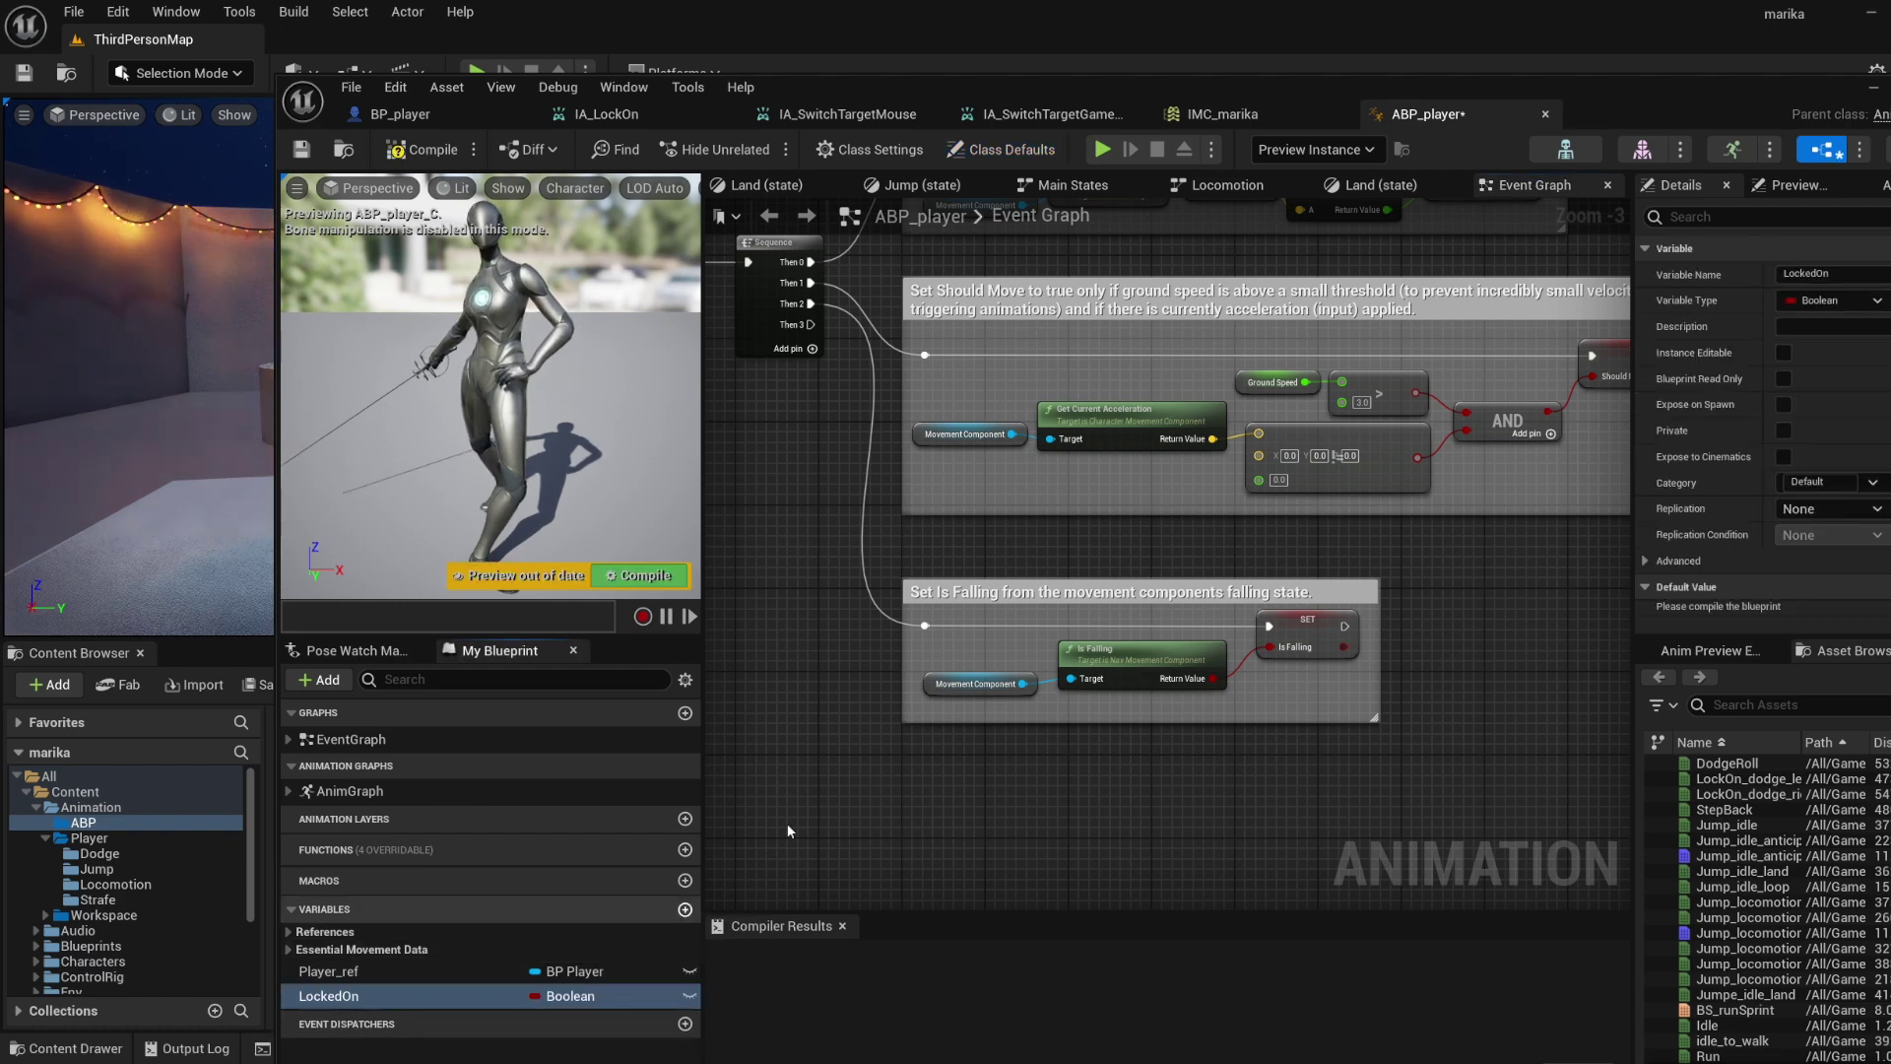
# Add a Set LockedOn node below the Is Falling section and connect it to the Sequence node's Then 3 output.
pyautogui.moveTo(952, 832); pyautogui.dragTo(1000, 823)
pyautogui.click(1059, 874)
pyautogui.moveTo(1161, 800); pyautogui.dragTo(1233, 735, button='right')
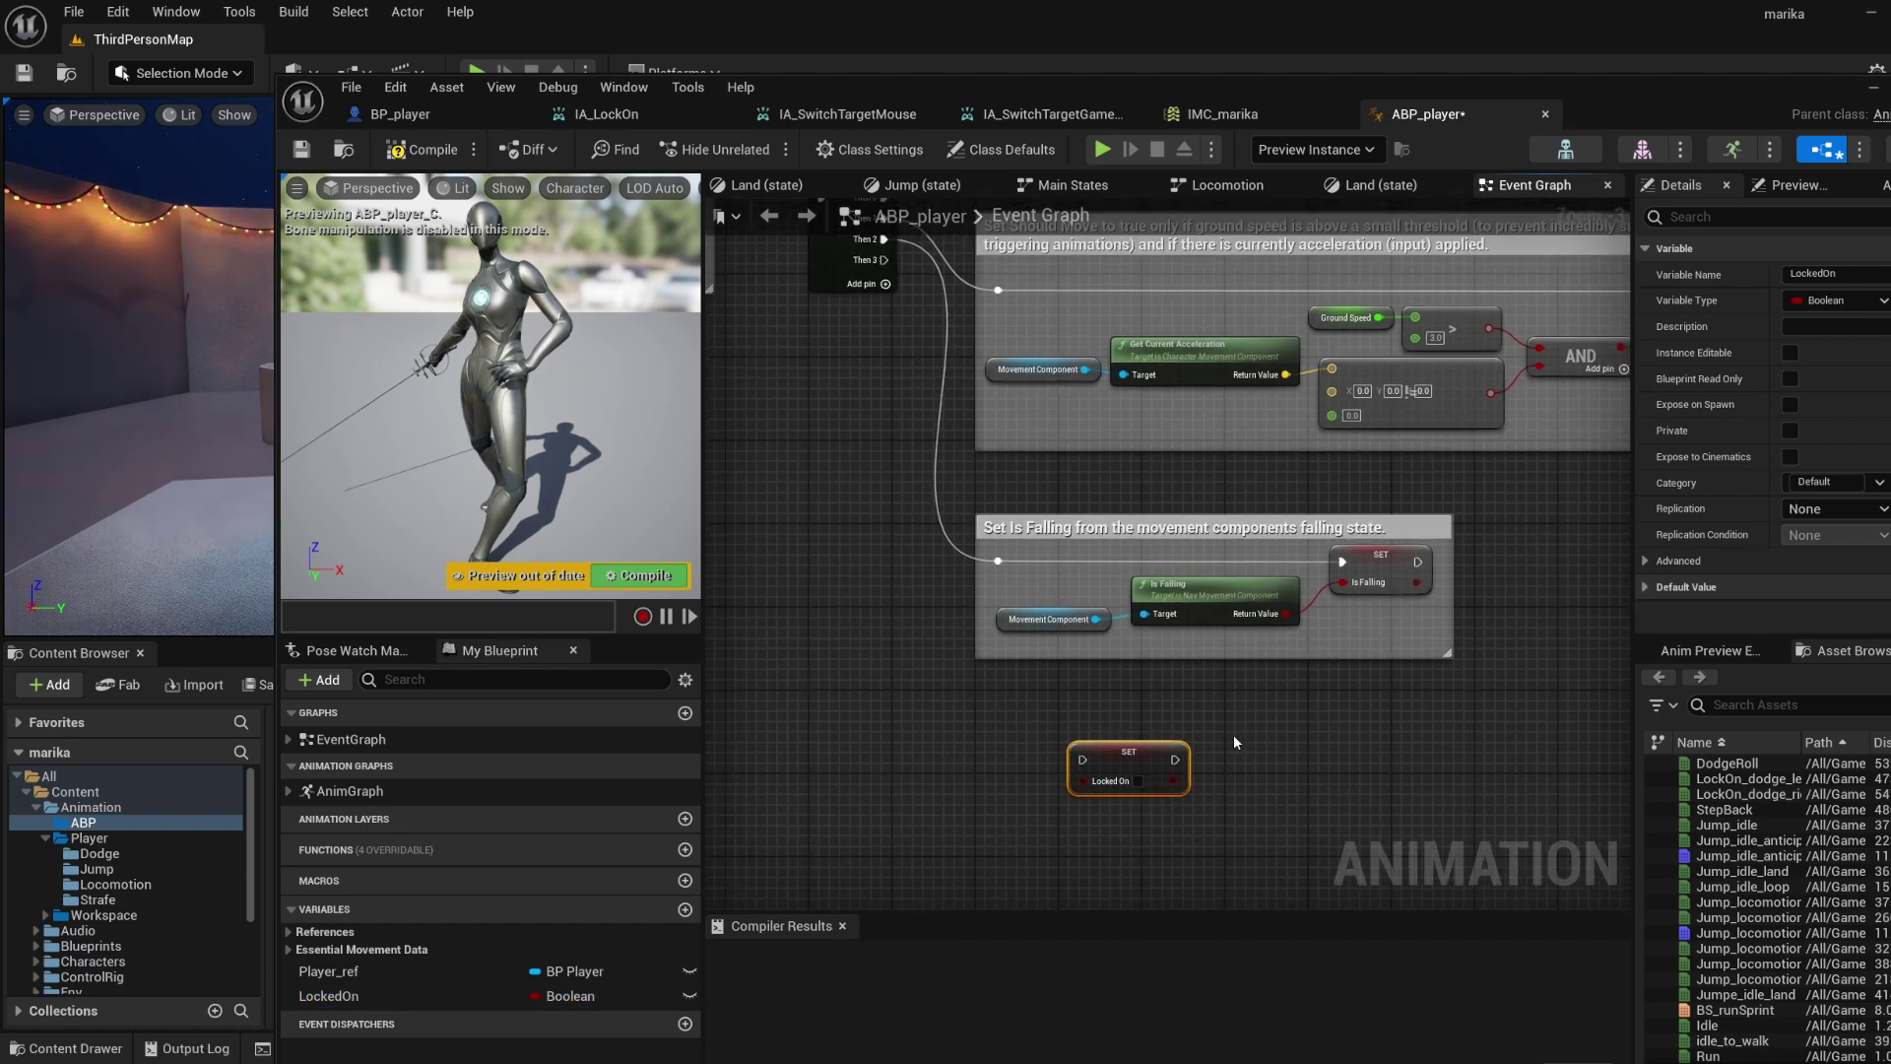
pyautogui.moveTo(884, 260); pyautogui.dragTo(1393, 763)
# Get Is Locked On from a Player_ref getter and feed it into the Set LockedOn node.
pyautogui.moveTo(370, 972); pyautogui.dragTo(970, 832)
pyautogui.click(1042, 873)
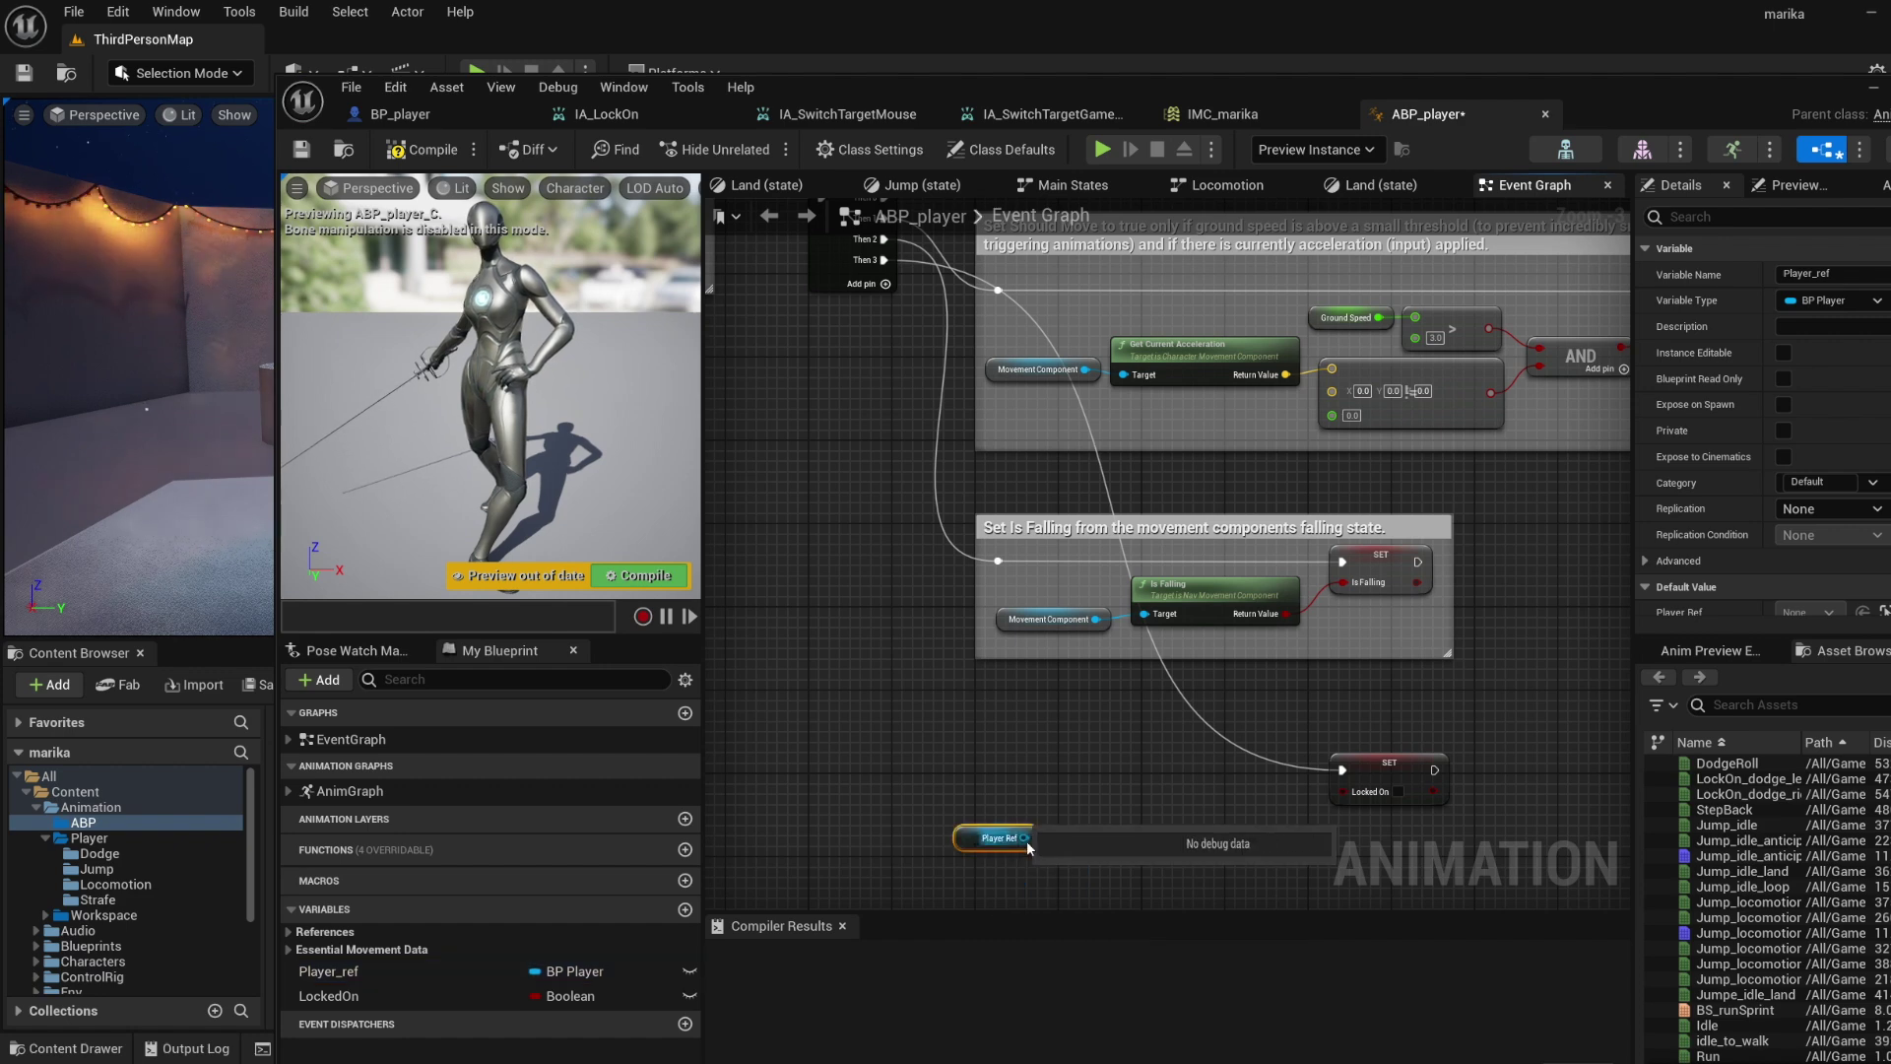
pyautogui.moveTo(1036, 838); pyautogui.dragTo(1105, 824)
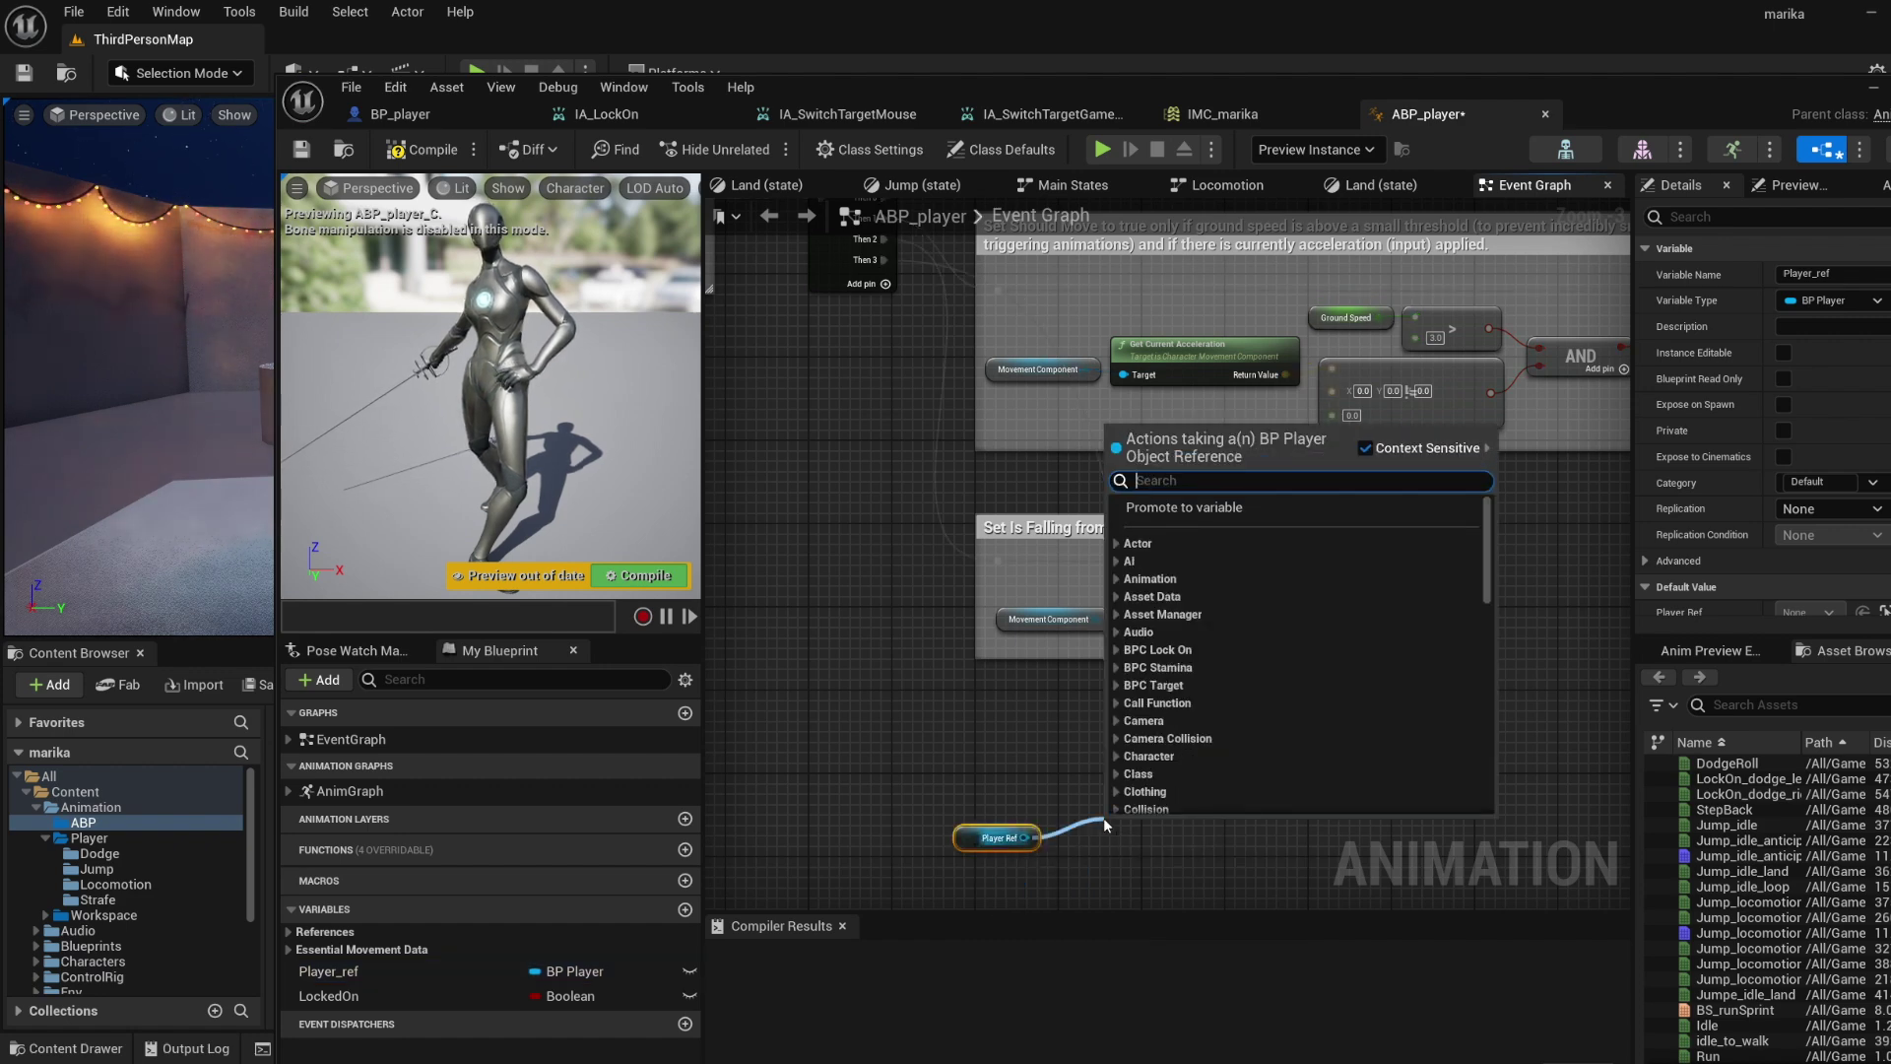
pyautogui.write('islocked')
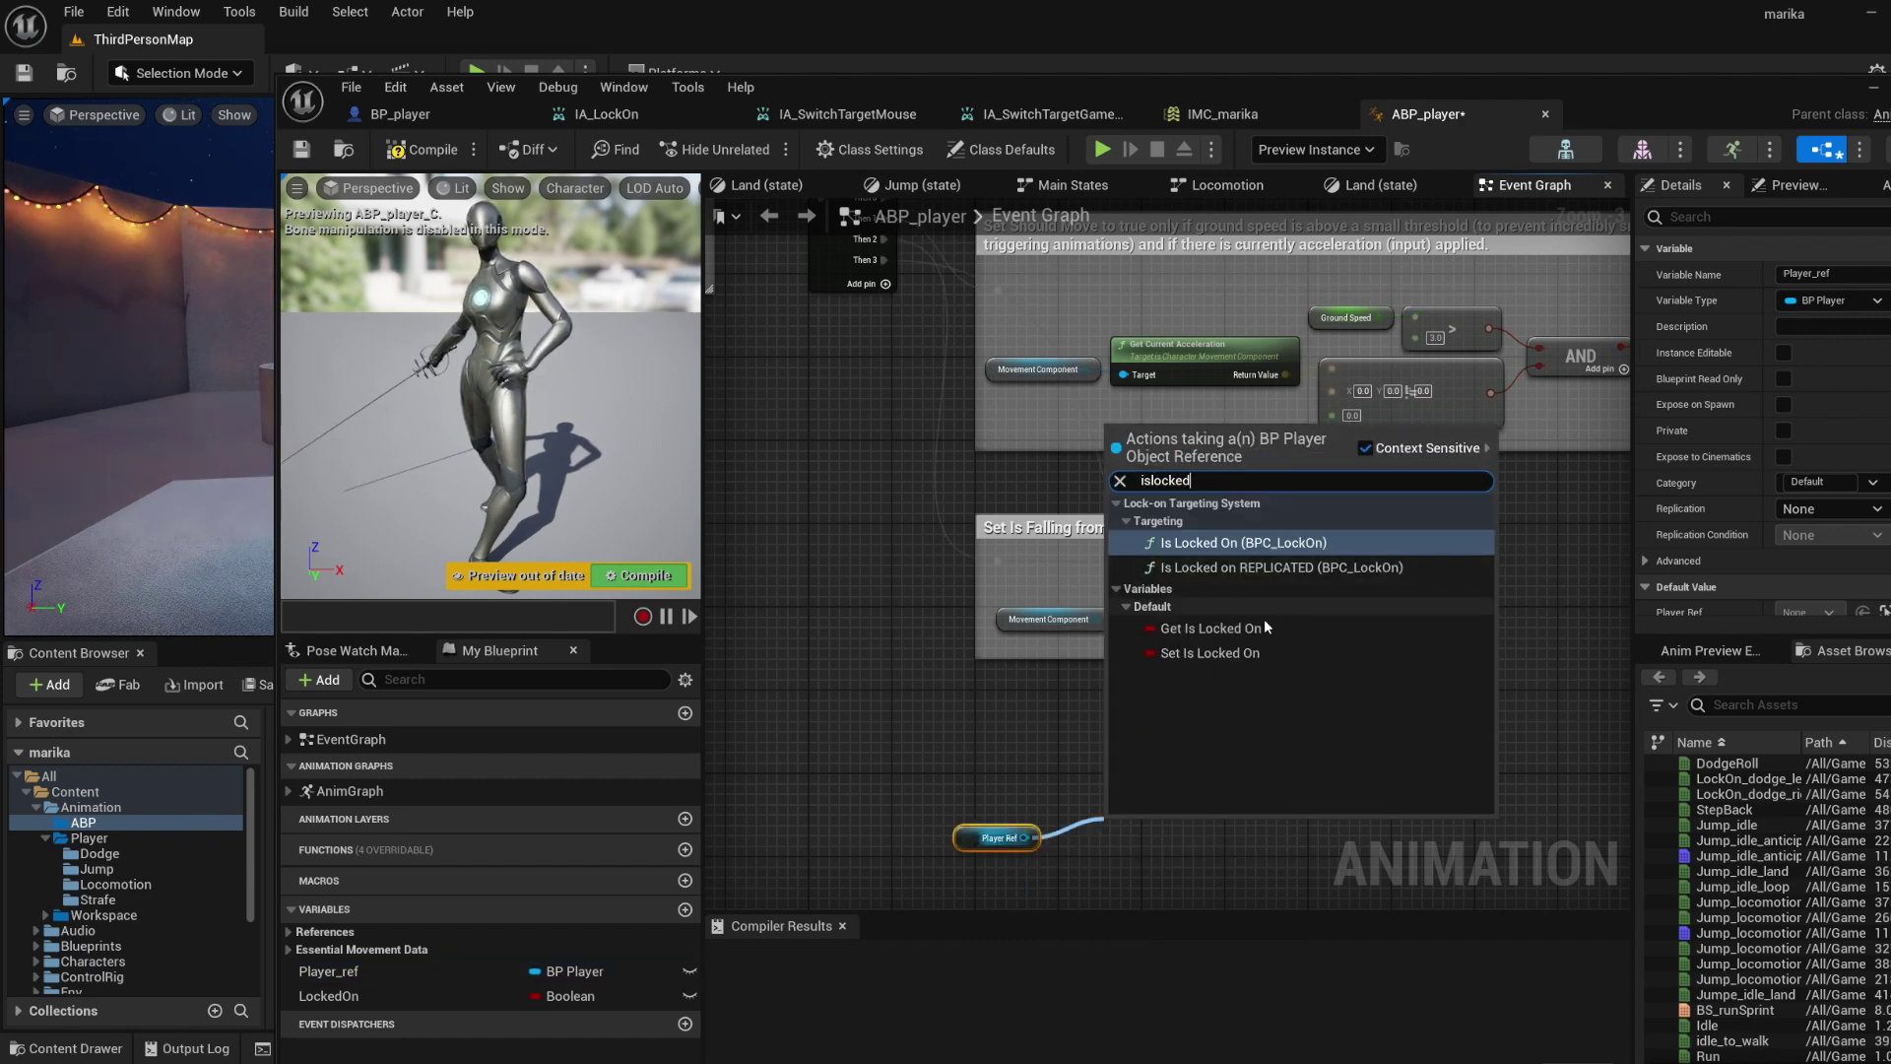
pyautogui.click(1257, 628)
pyautogui.moveTo(1227, 829); pyautogui.dragTo(1369, 776)
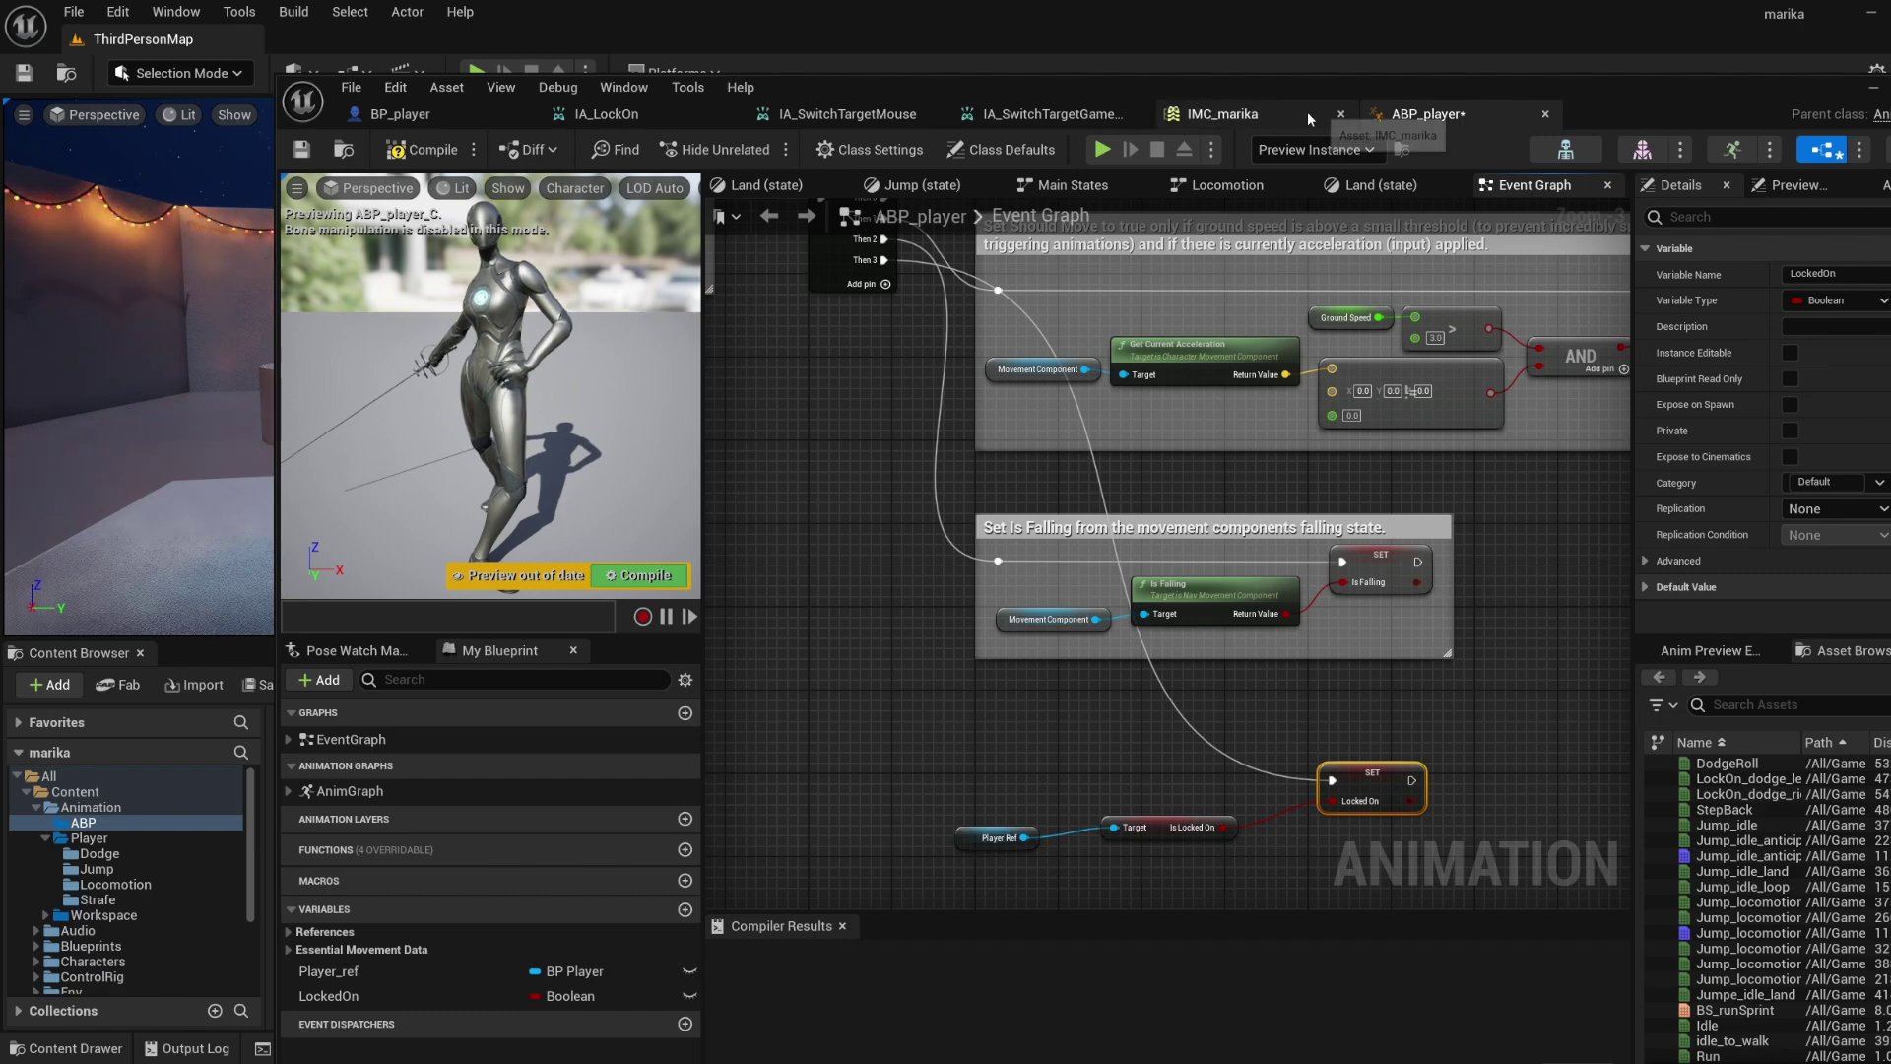
# Look over the target-switching event nodes in the BP_player event graph.
pyautogui.click(400, 114)
pyautogui.moveTo(1001, 800); pyautogui.dragTo(1418, 806, button='right')
pyautogui.click(1418, 806)
pyautogui.moveTo(772, 344); pyautogui.dragTo(1399, 867)
pyautogui.click(972, 776)
pyautogui.moveTo(972, 776); pyautogui.dragTo(1140, 800, button='right')
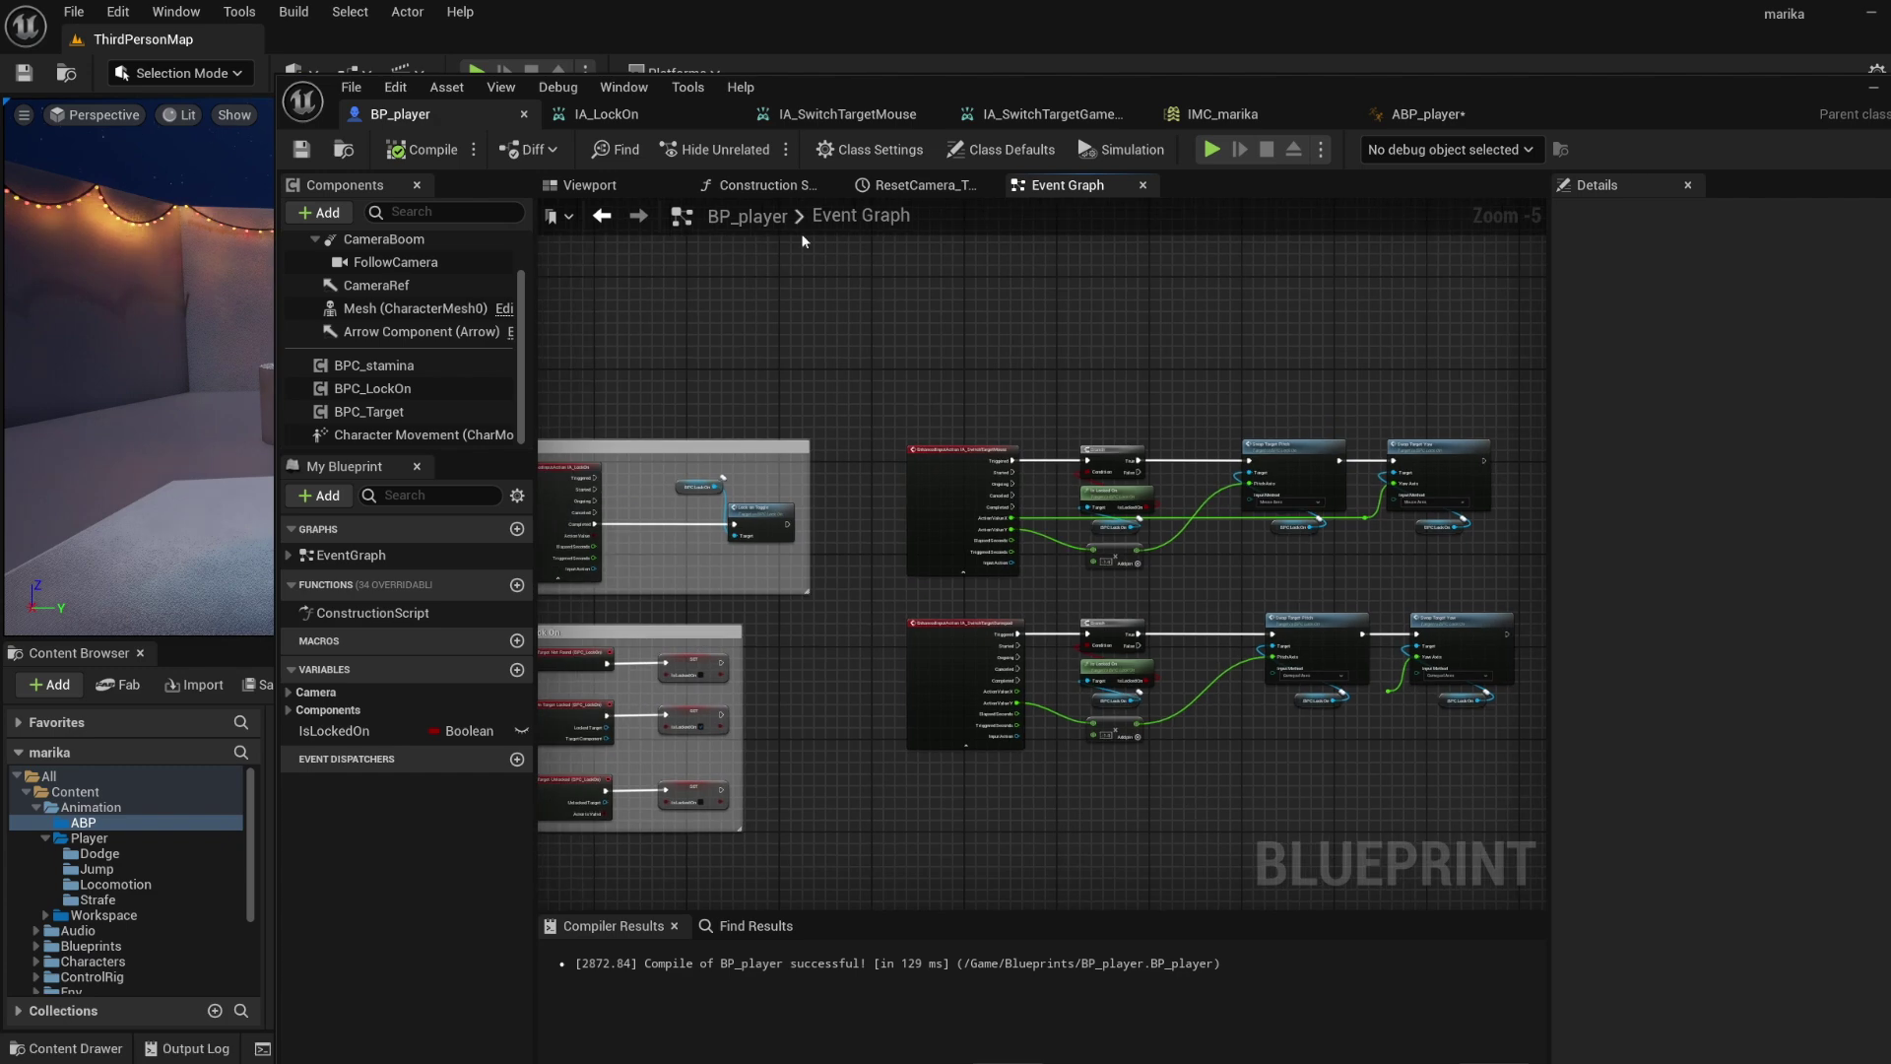
# Open the Idle state of the Locomotion state machine in ABP_player and move the Idle animation node away from the output pose.
pyautogui.click(1429, 114)
pyautogui.moveTo(1154, 581); pyautogui.dragTo(1190, 489, button='right')
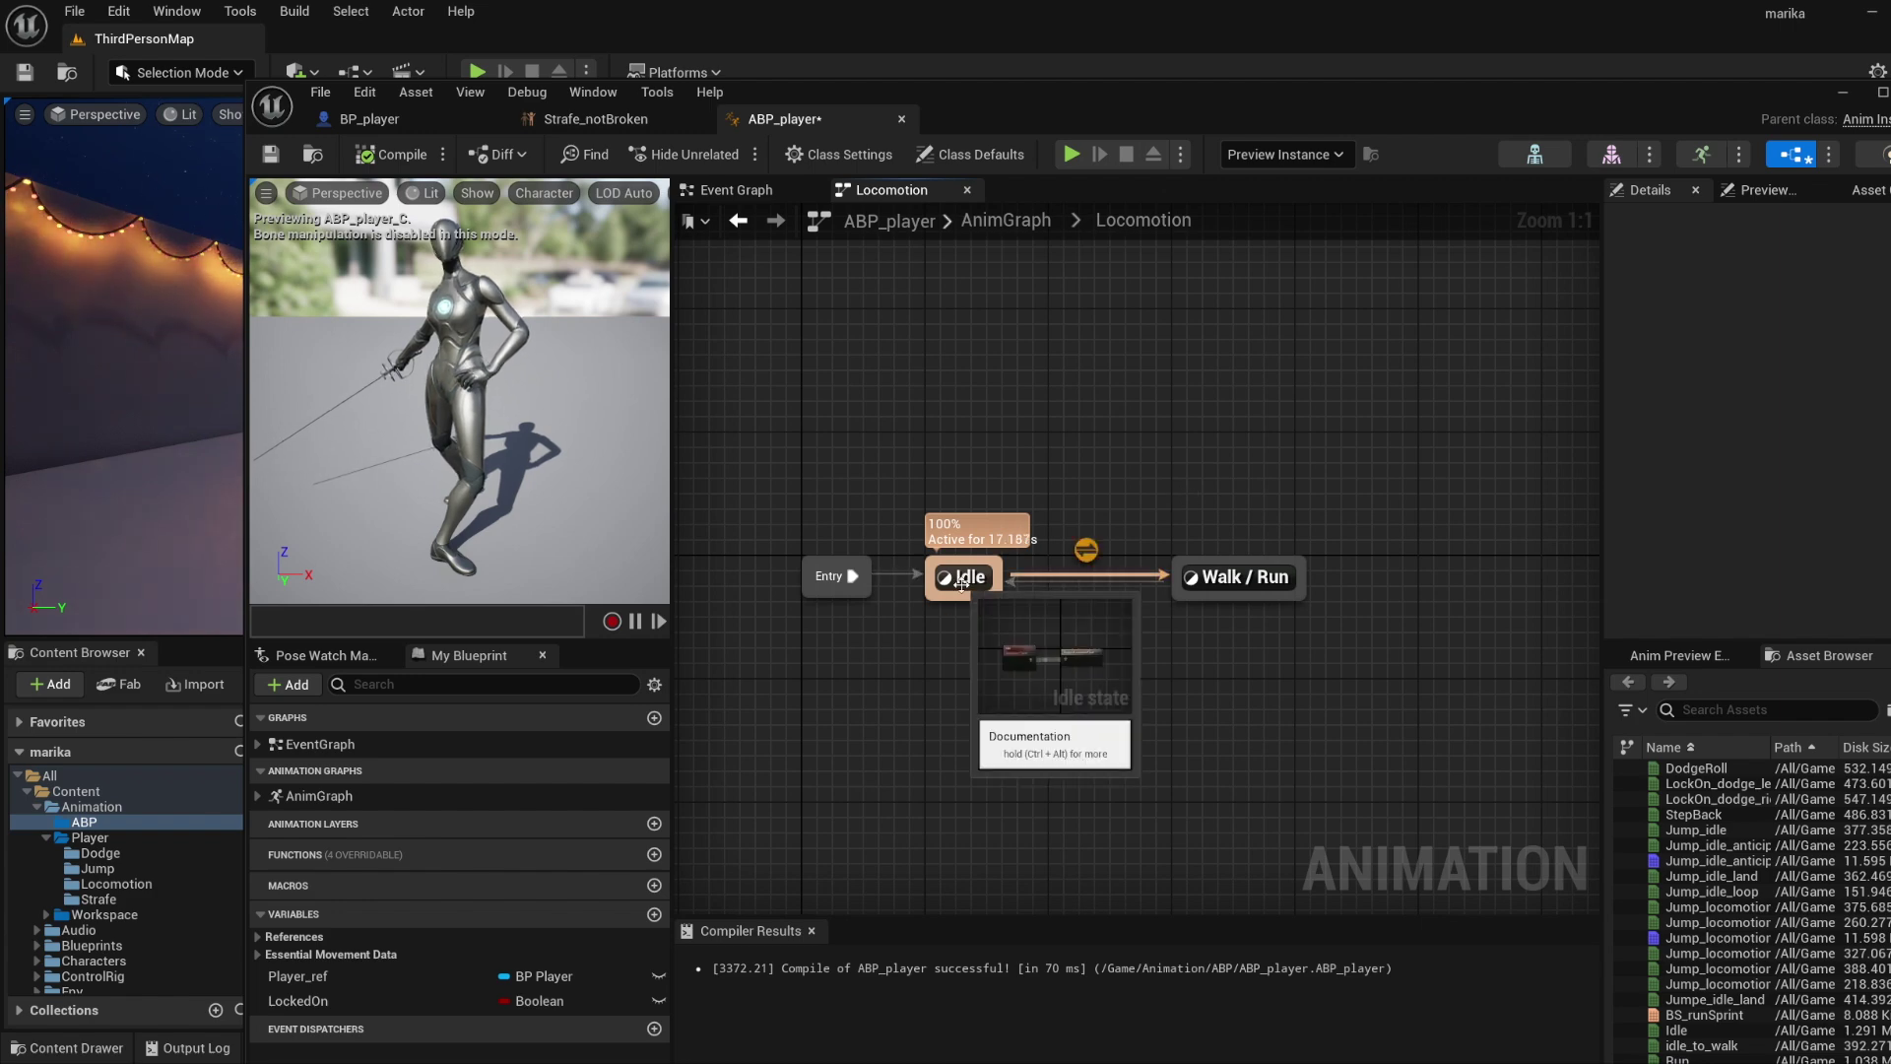
pyautogui.doubleClick(962, 581)
pyautogui.moveTo(1022, 529); pyautogui.dragTo(803, 438)
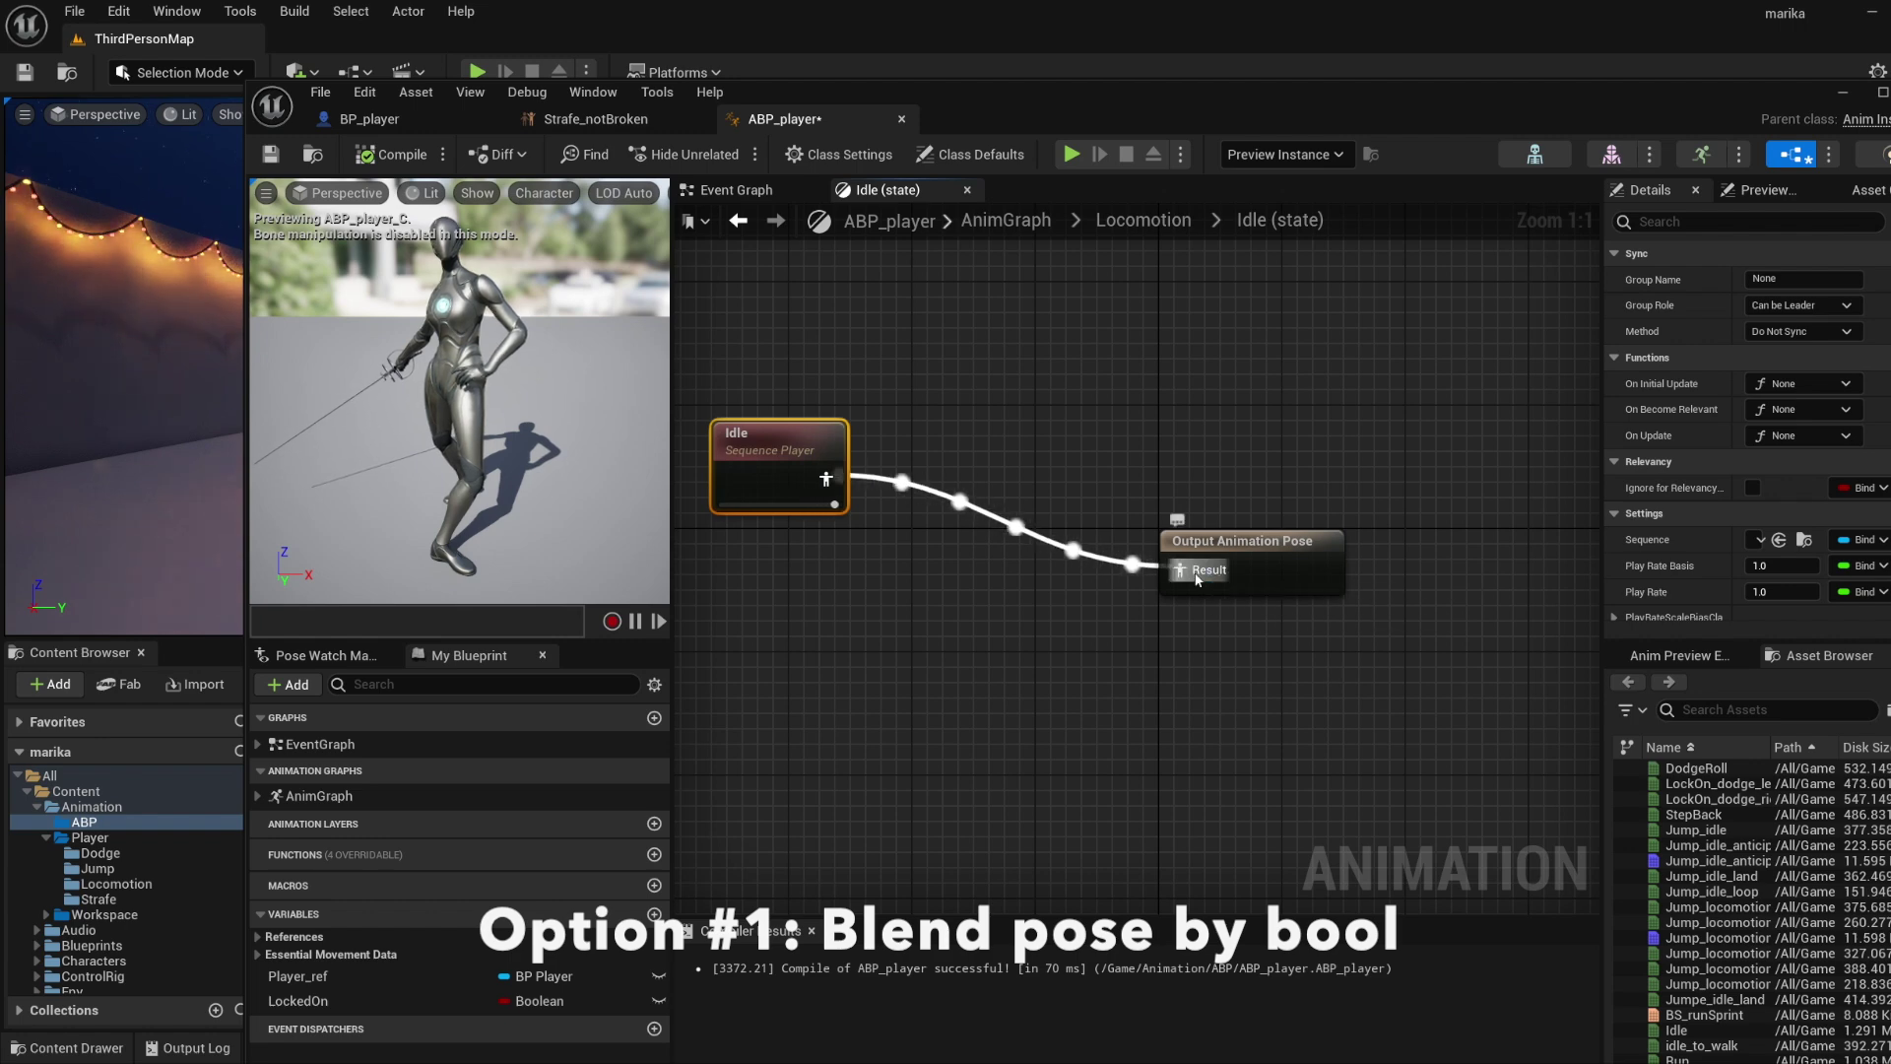
# Insert a Blend Poses by bool node before the Output Animation Pose and drive its Active Value with the LockedOn variable.
pyautogui.moveTo(1183, 569); pyautogui.dragTo(1036, 603)
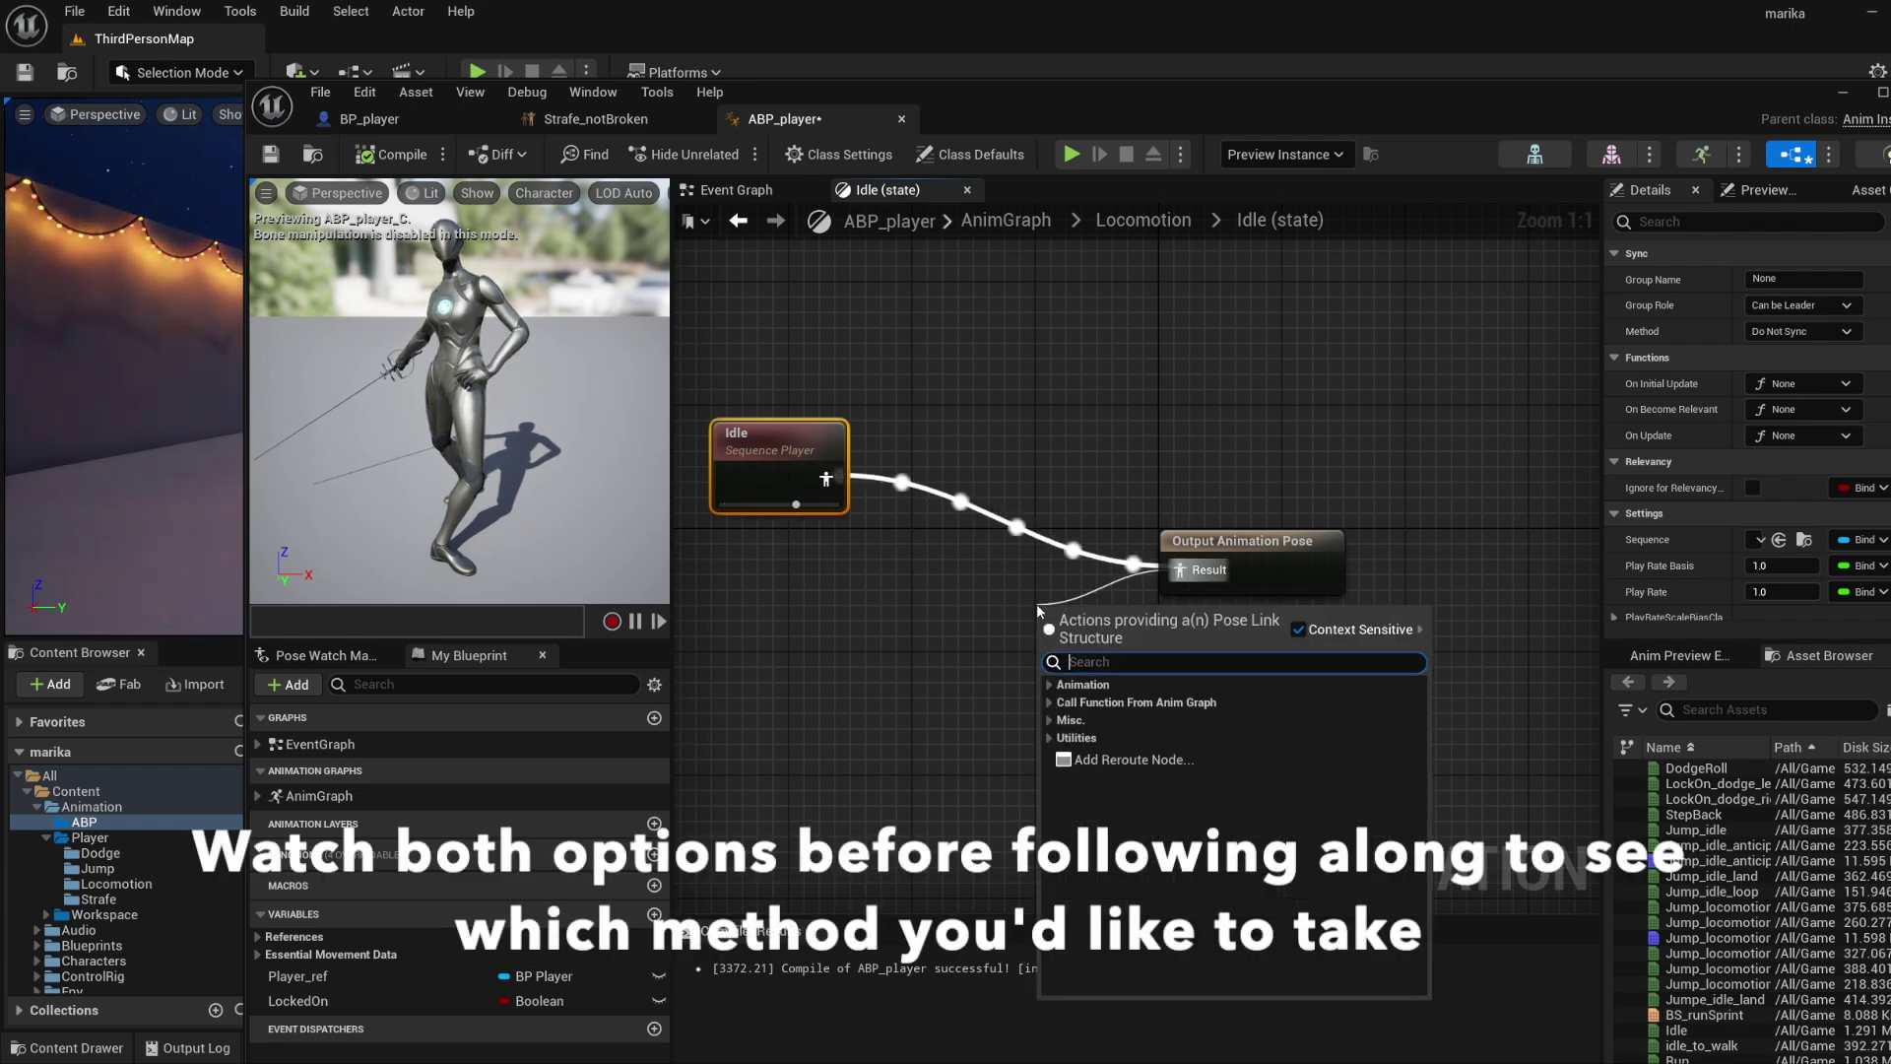
pyautogui.write('blend pose')
pyautogui.write('s by bool')
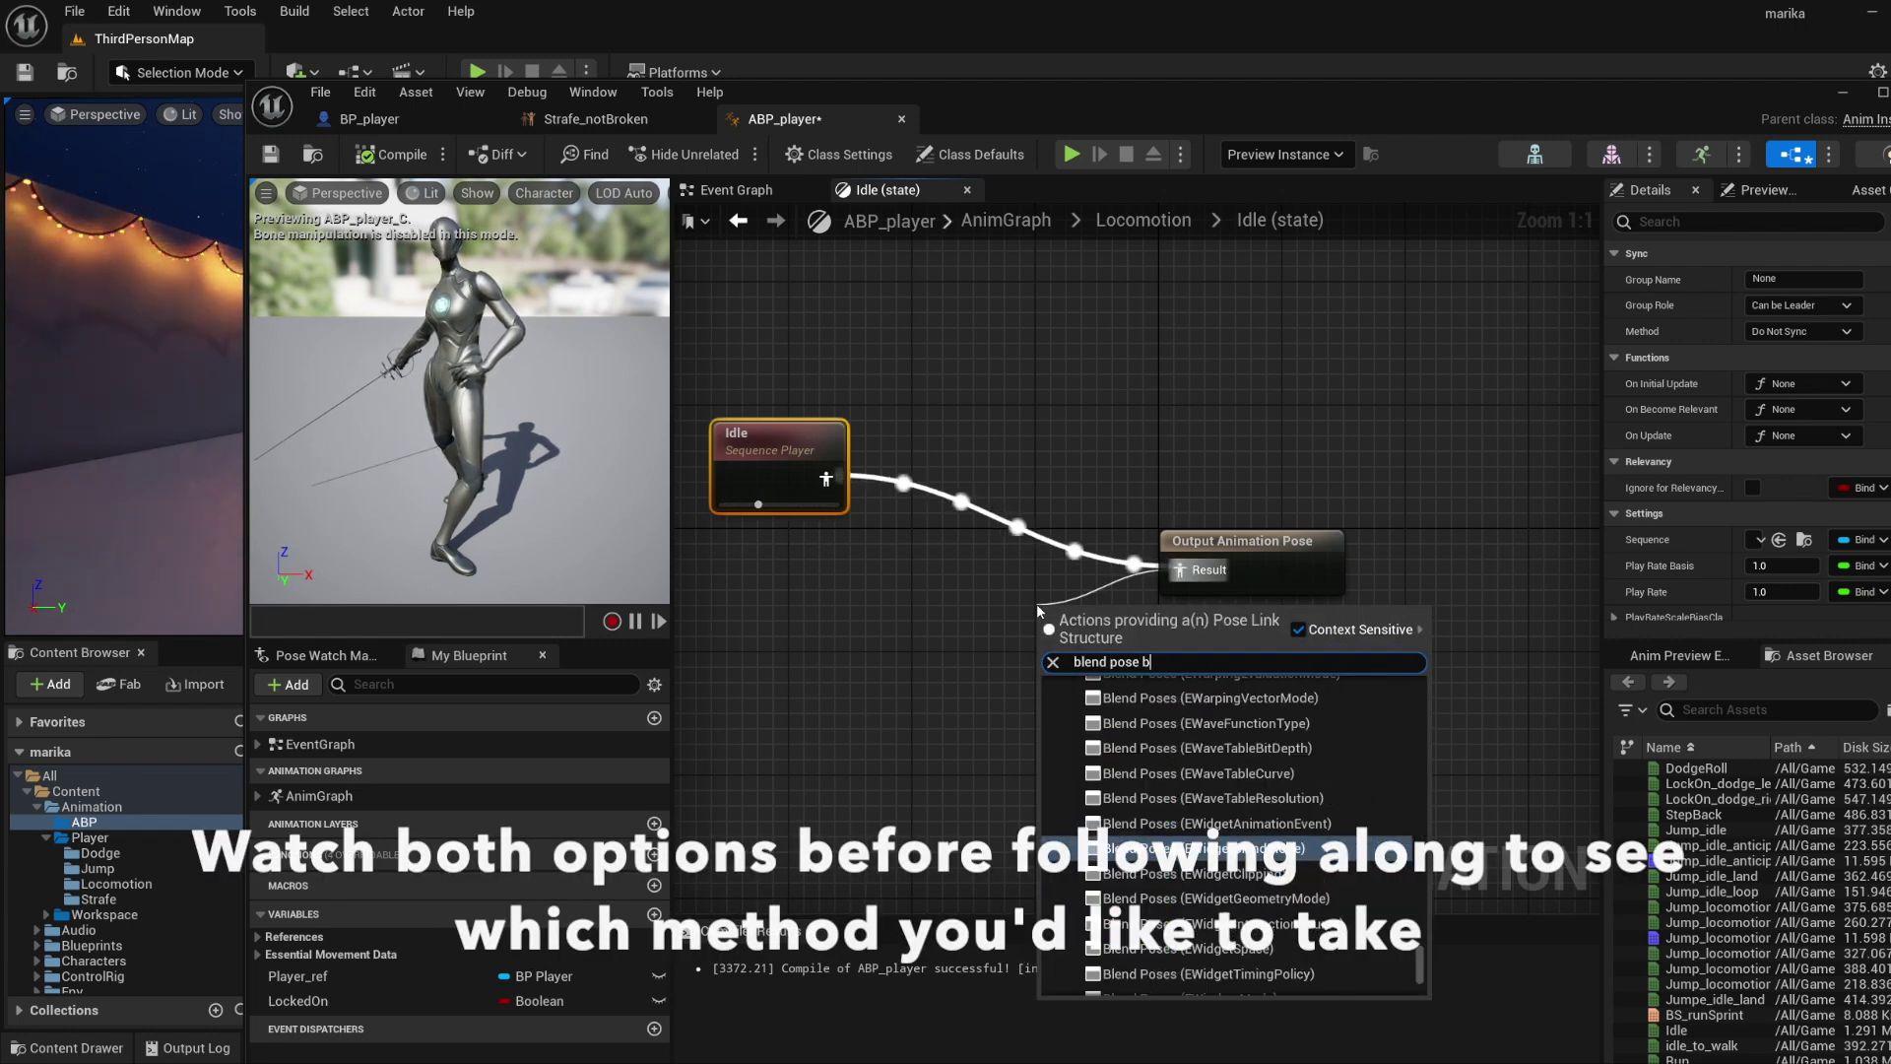
pyautogui.press('Return')
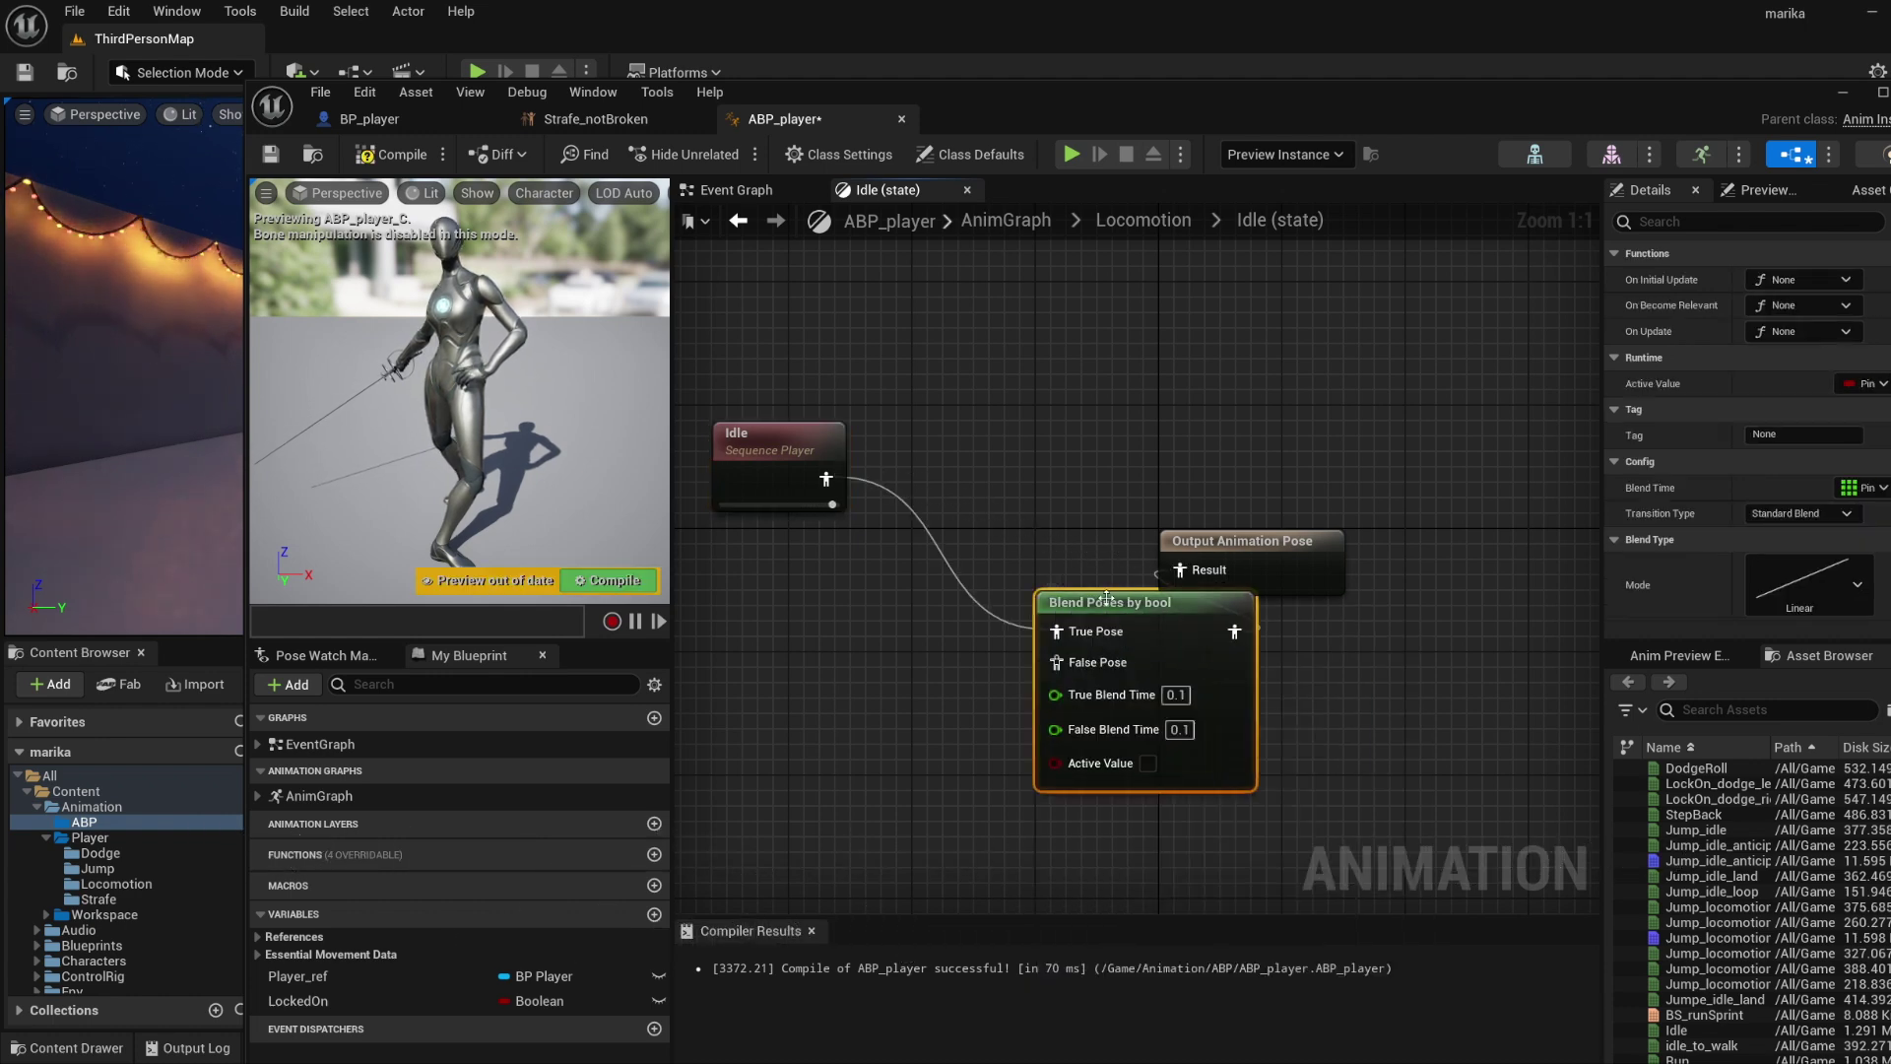
pyautogui.moveTo(1036, 603); pyautogui.dragTo(885, 556)
pyautogui.moveTo(300, 1001); pyautogui.dragTo(553, 834)
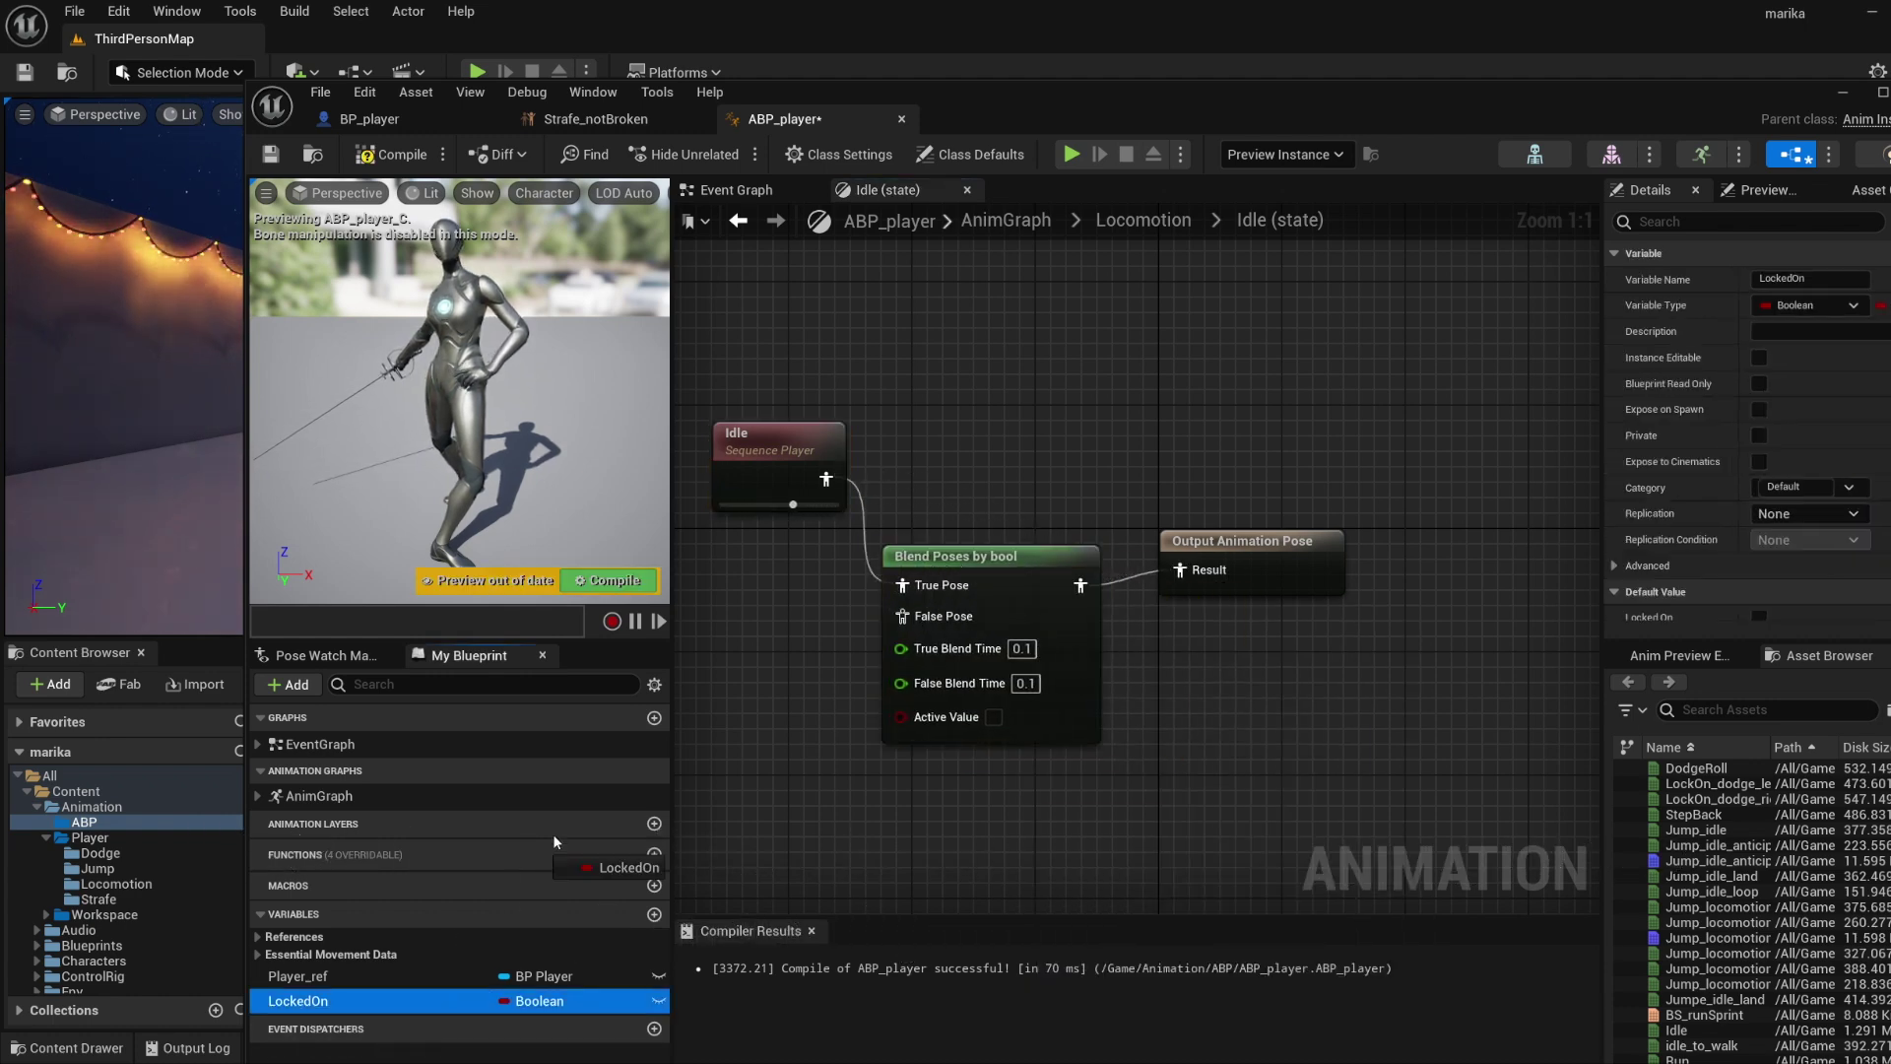
pyautogui.moveTo(908, 731); pyautogui.dragTo(905, 721)
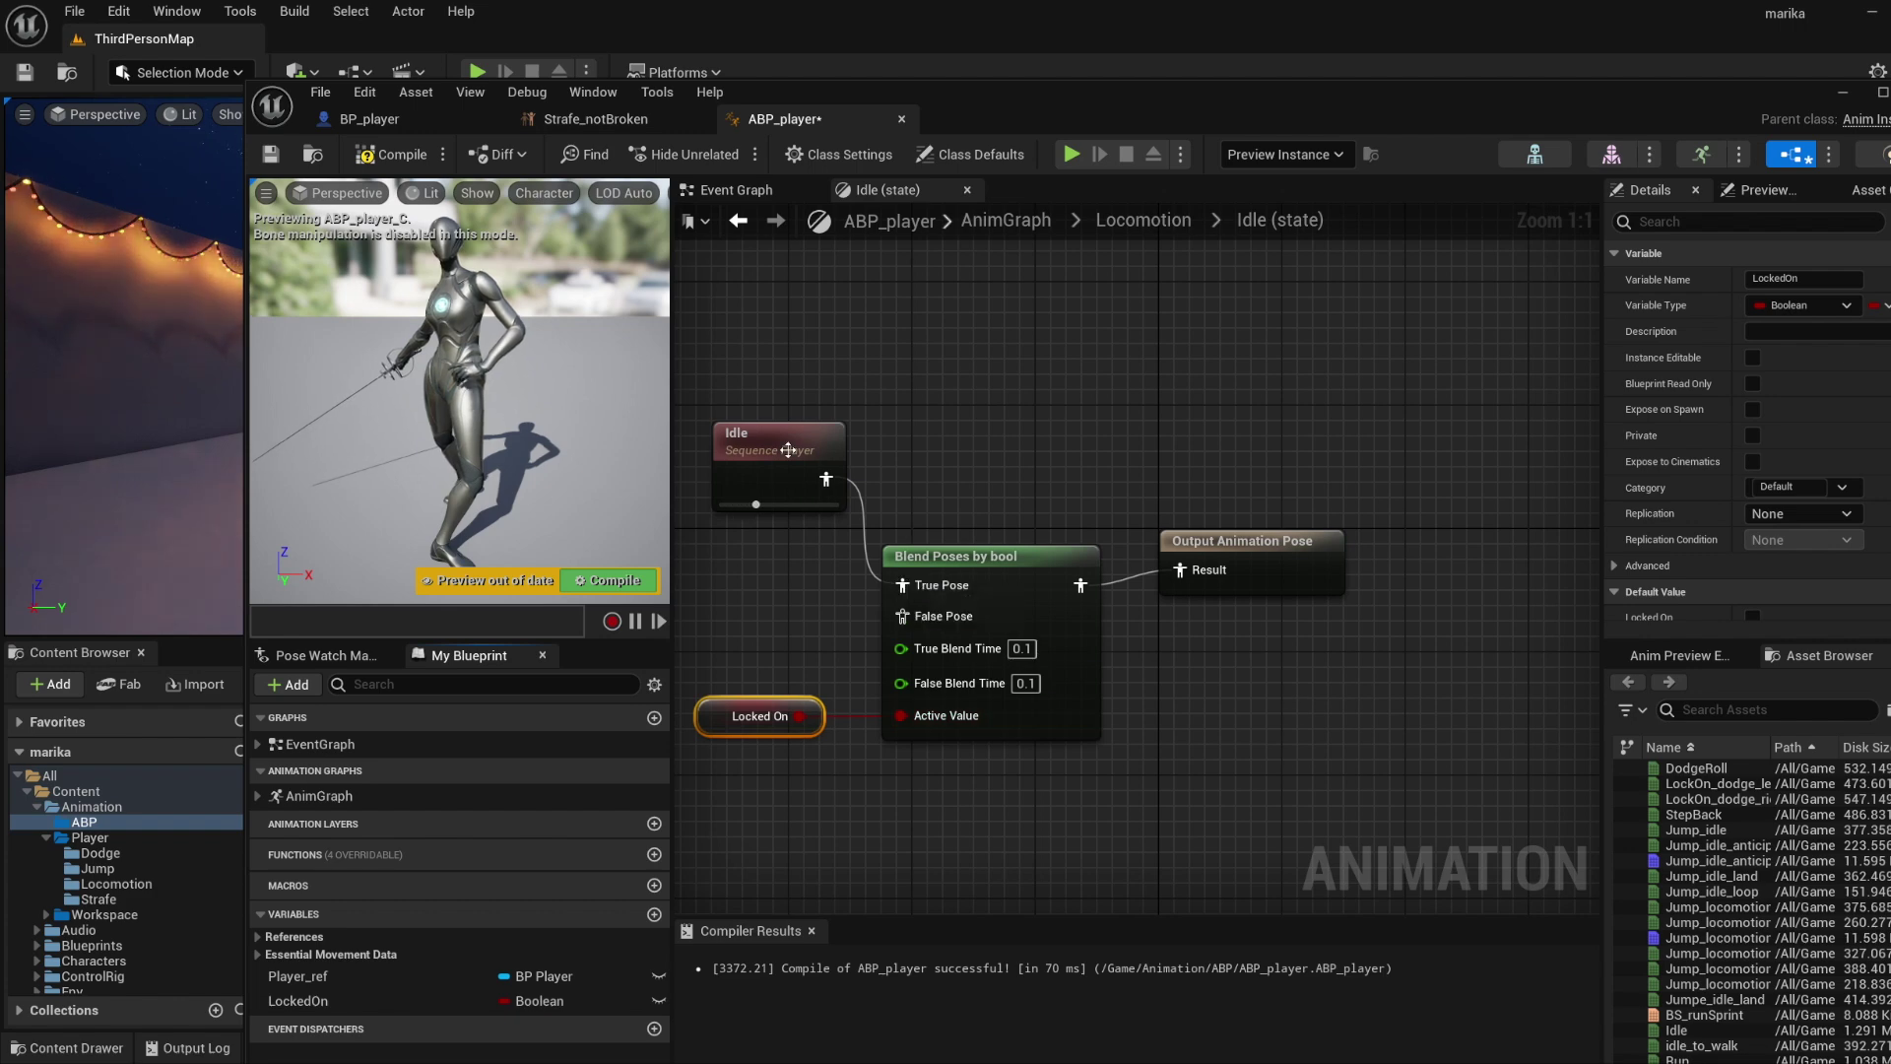
# Reconnect the Idle animation to the blend node's False Pose and feed the Idle_strafe animation into its True Pose.
pyautogui.moveTo(785, 437); pyautogui.dragTo(672, 479)
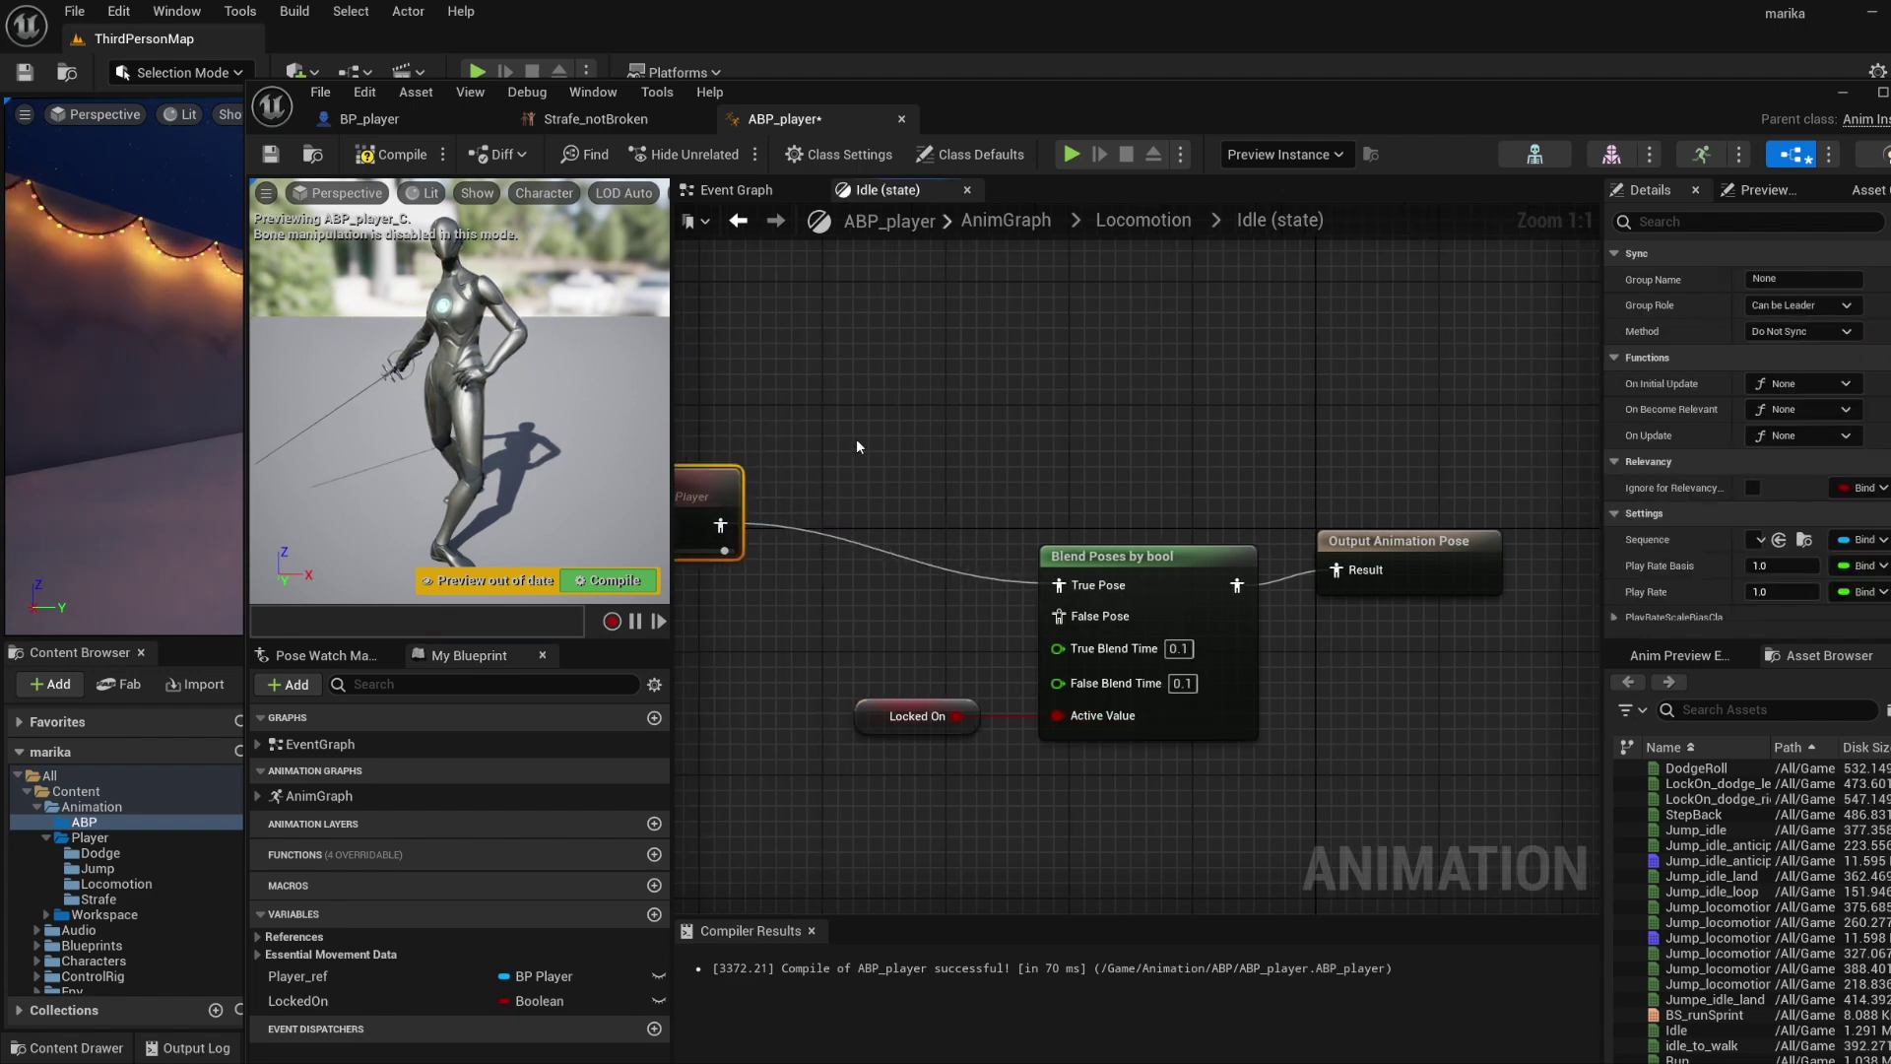
pyautogui.moveTo(875, 443); pyautogui.dragTo(1023, 445, button='right')
pyautogui.moveTo(856, 478); pyautogui.dragTo(871, 574)
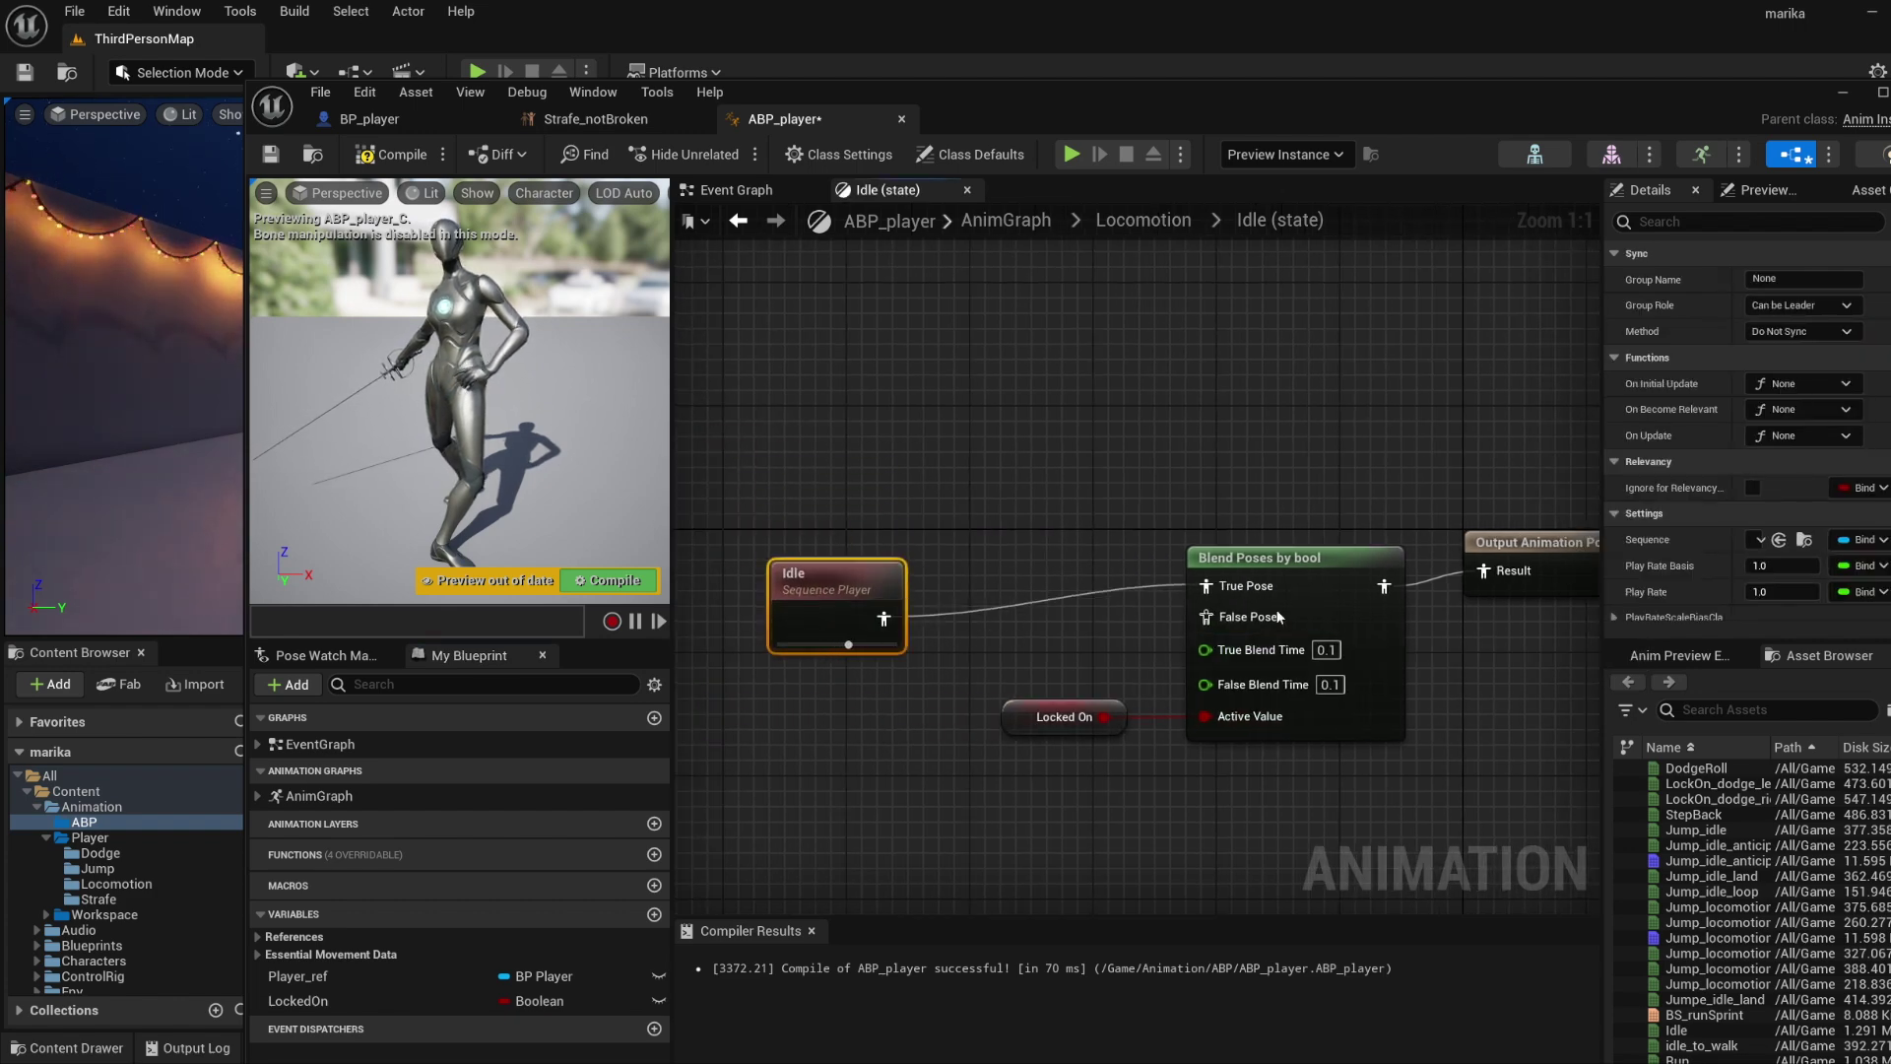
pyautogui.moveTo(1207, 588); pyautogui.dragTo(1212, 623)
pyautogui.click(1189, 574)
pyautogui.moveTo(862, 589); pyautogui.dragTo(906, 589)
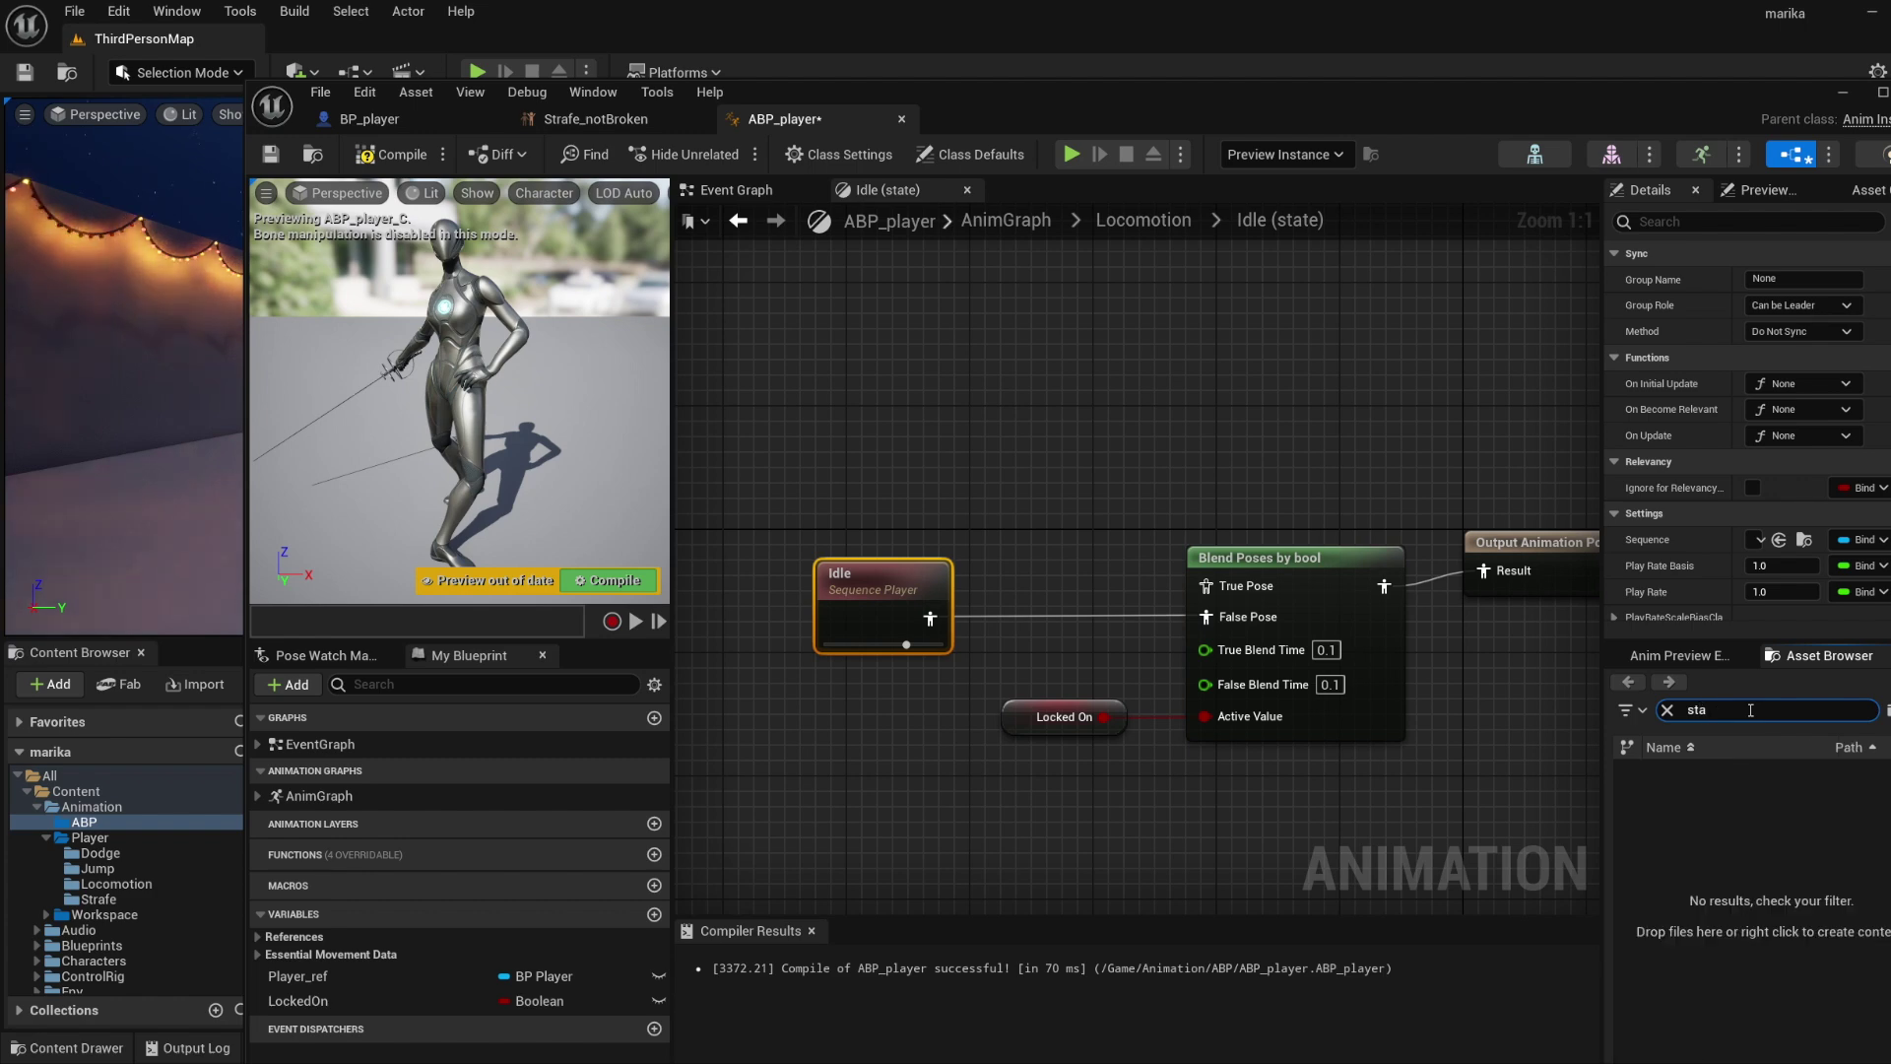
pyautogui.moveTo(1696, 830); pyautogui.dragTo(1208, 588)
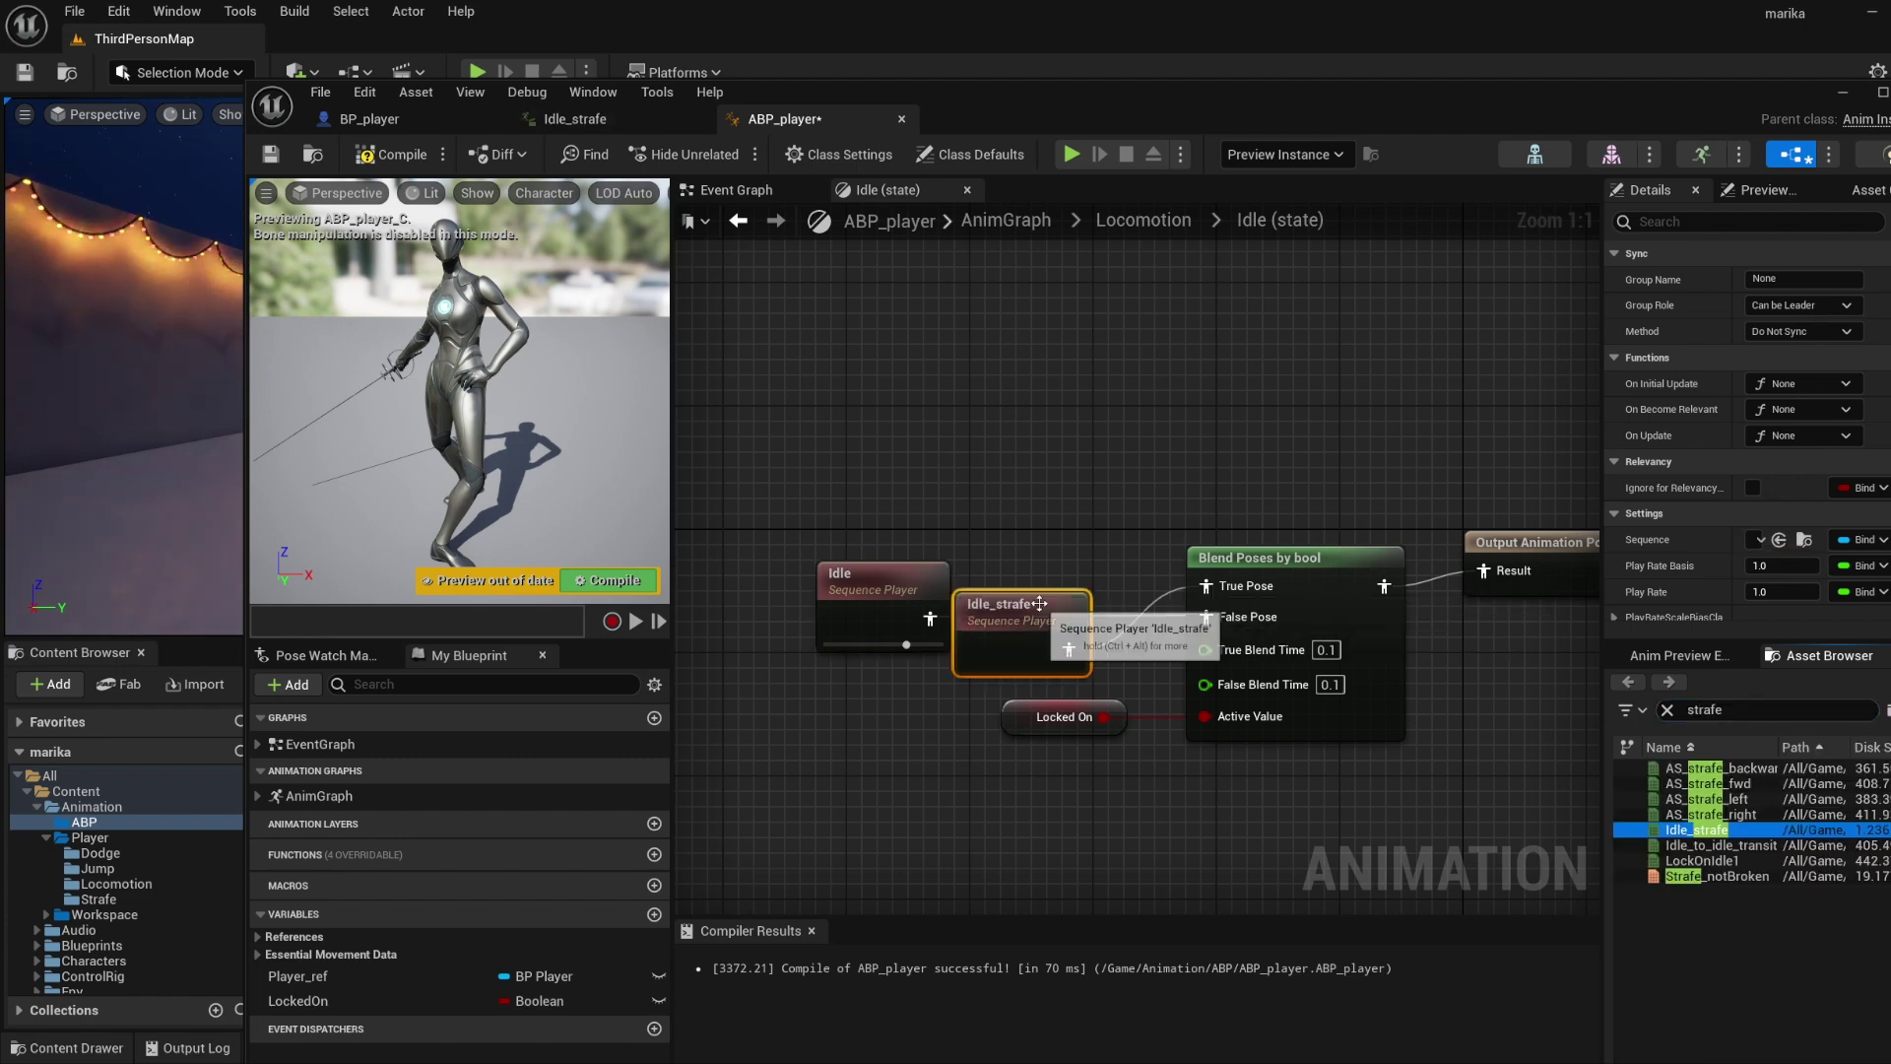
pyautogui.moveTo(1035, 601); pyautogui.dragTo(900, 440)
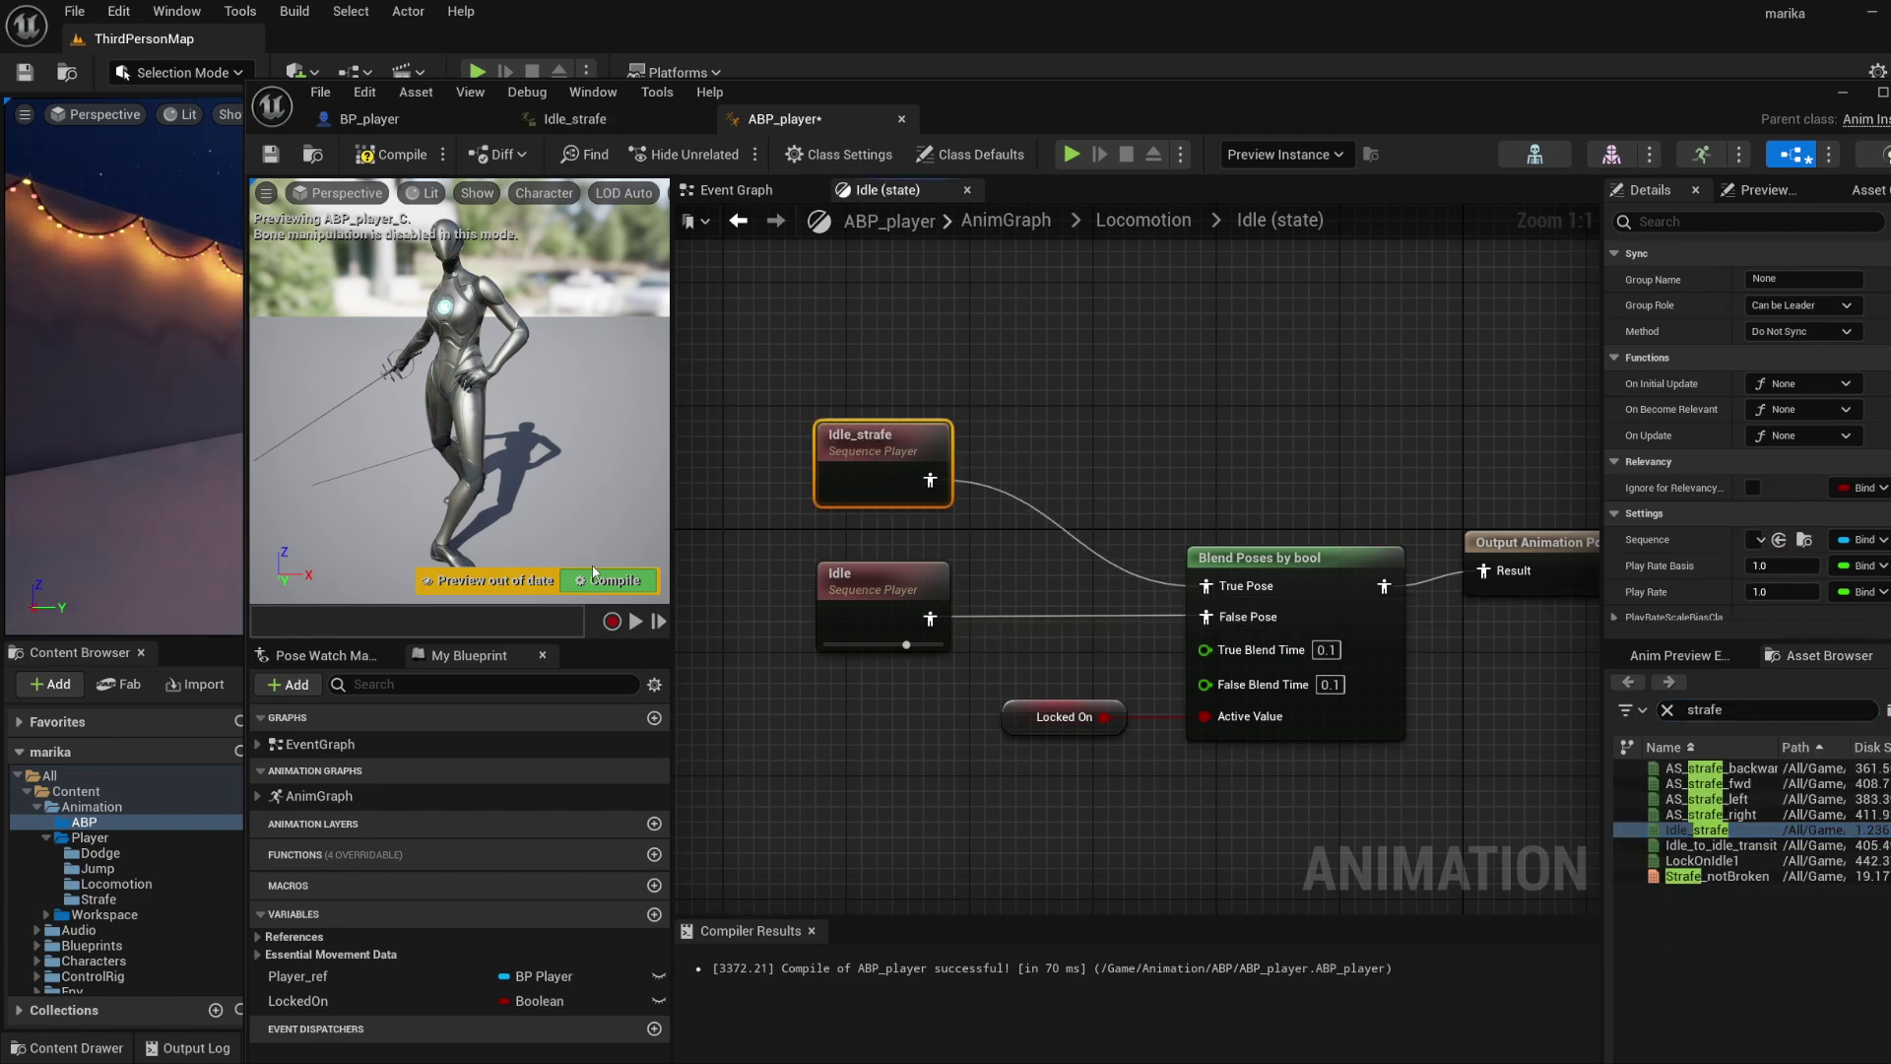
# Compile ABP_player and play-test the level to check the player's idle and movement animations, ending the play session when done.
pyautogui.click(607, 580)
pyautogui.click(1842, 95)
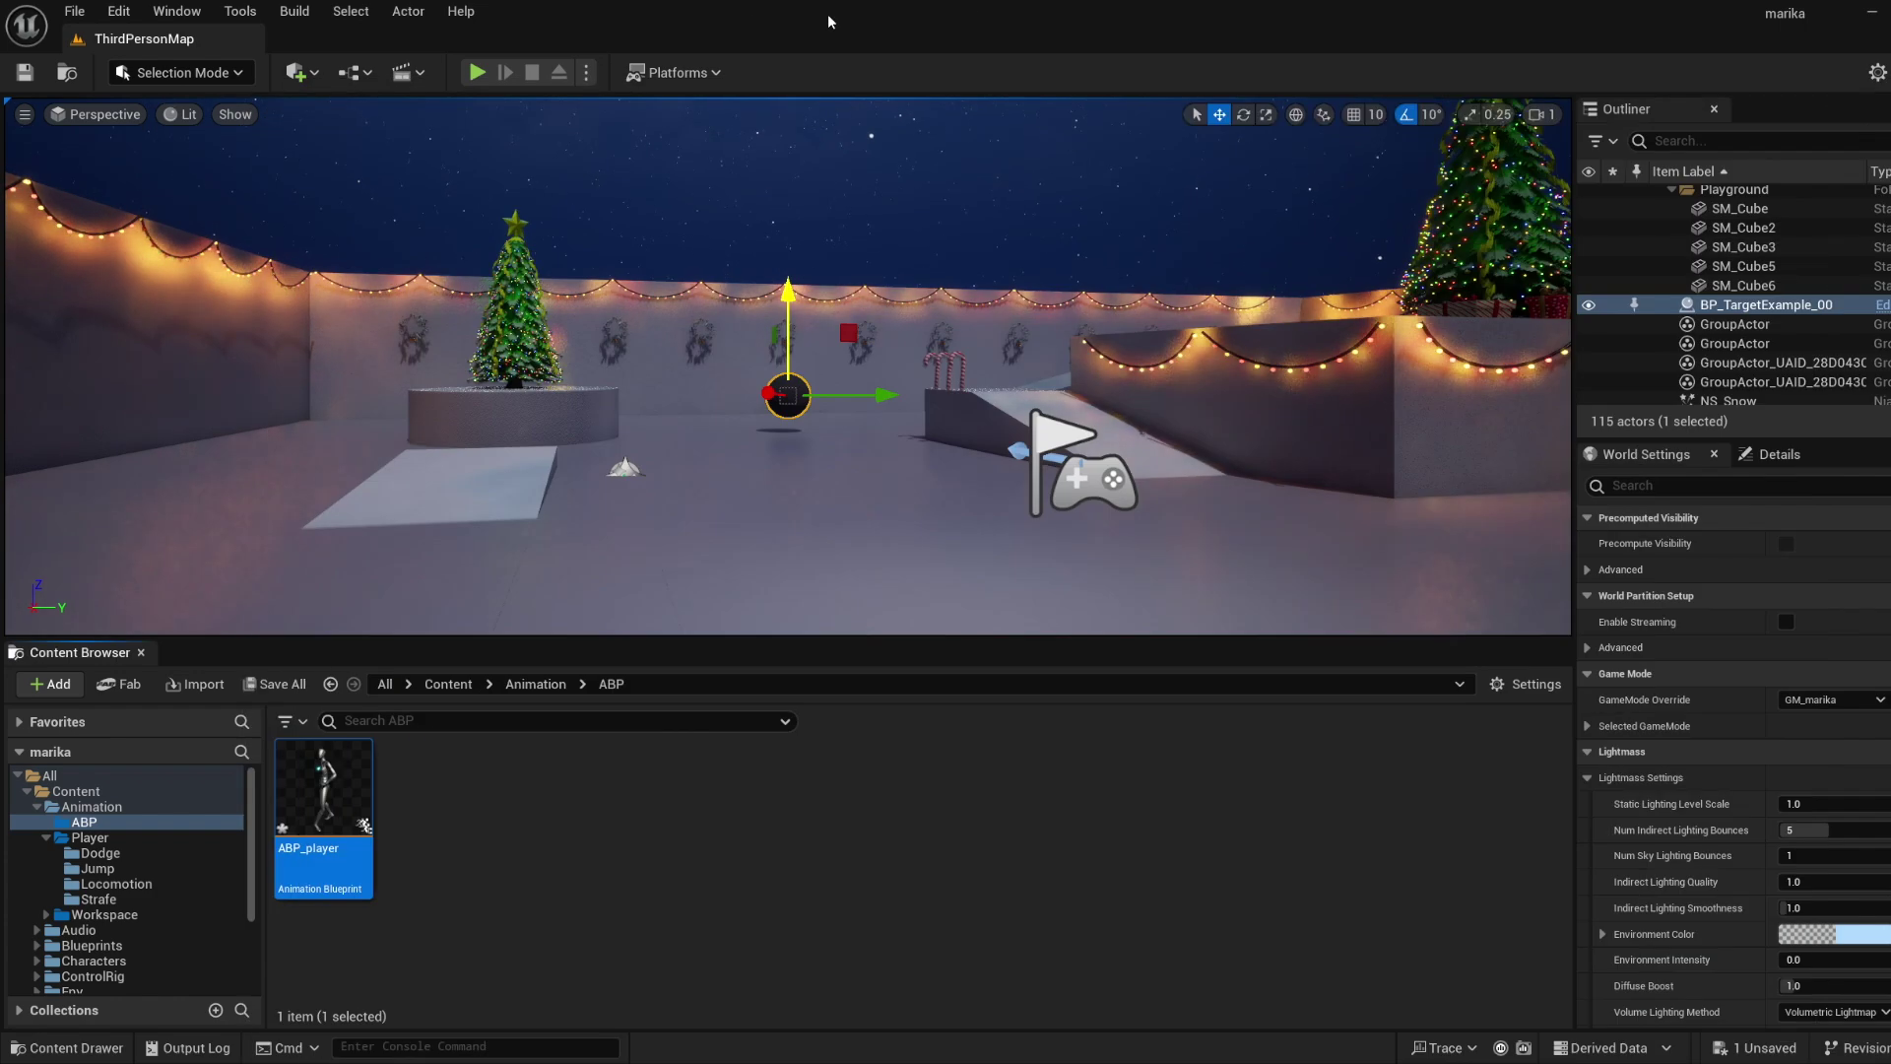
pyautogui.hotkey('alt', 'p')
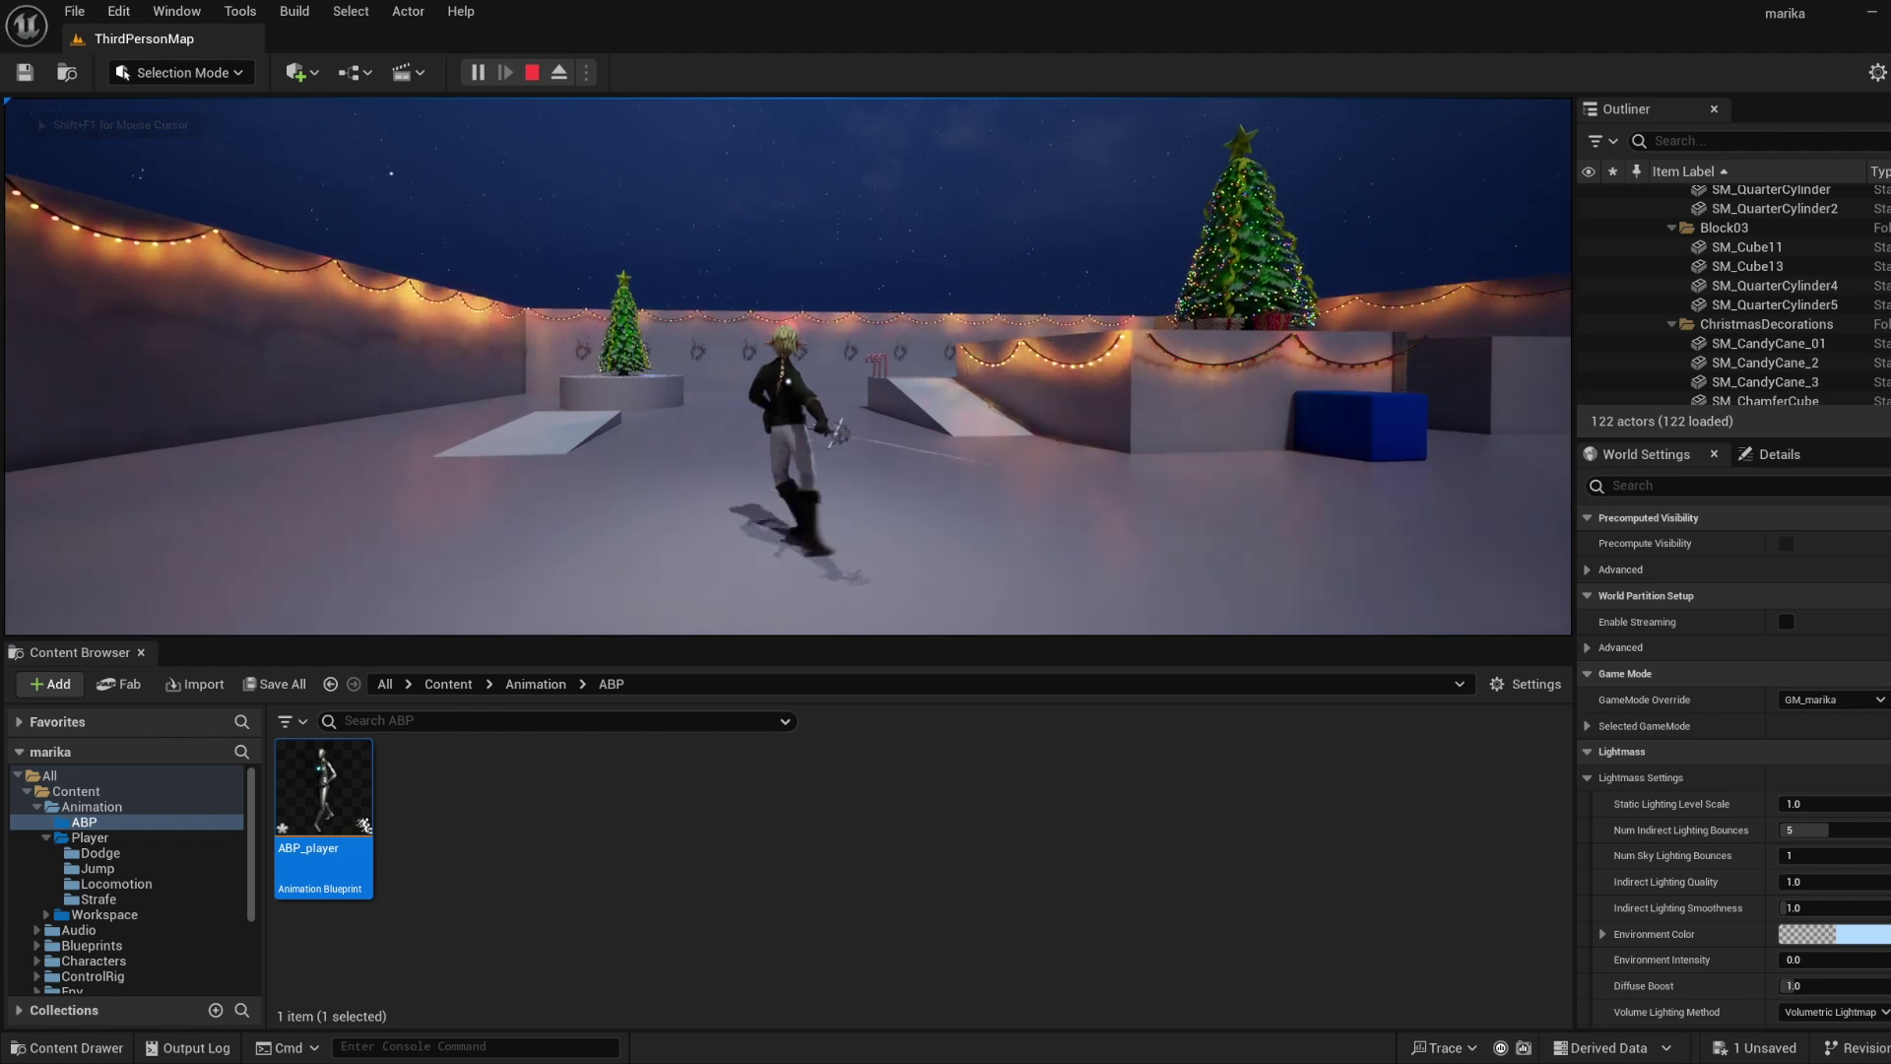
pyautogui.press('a')
pyautogui.press('d')
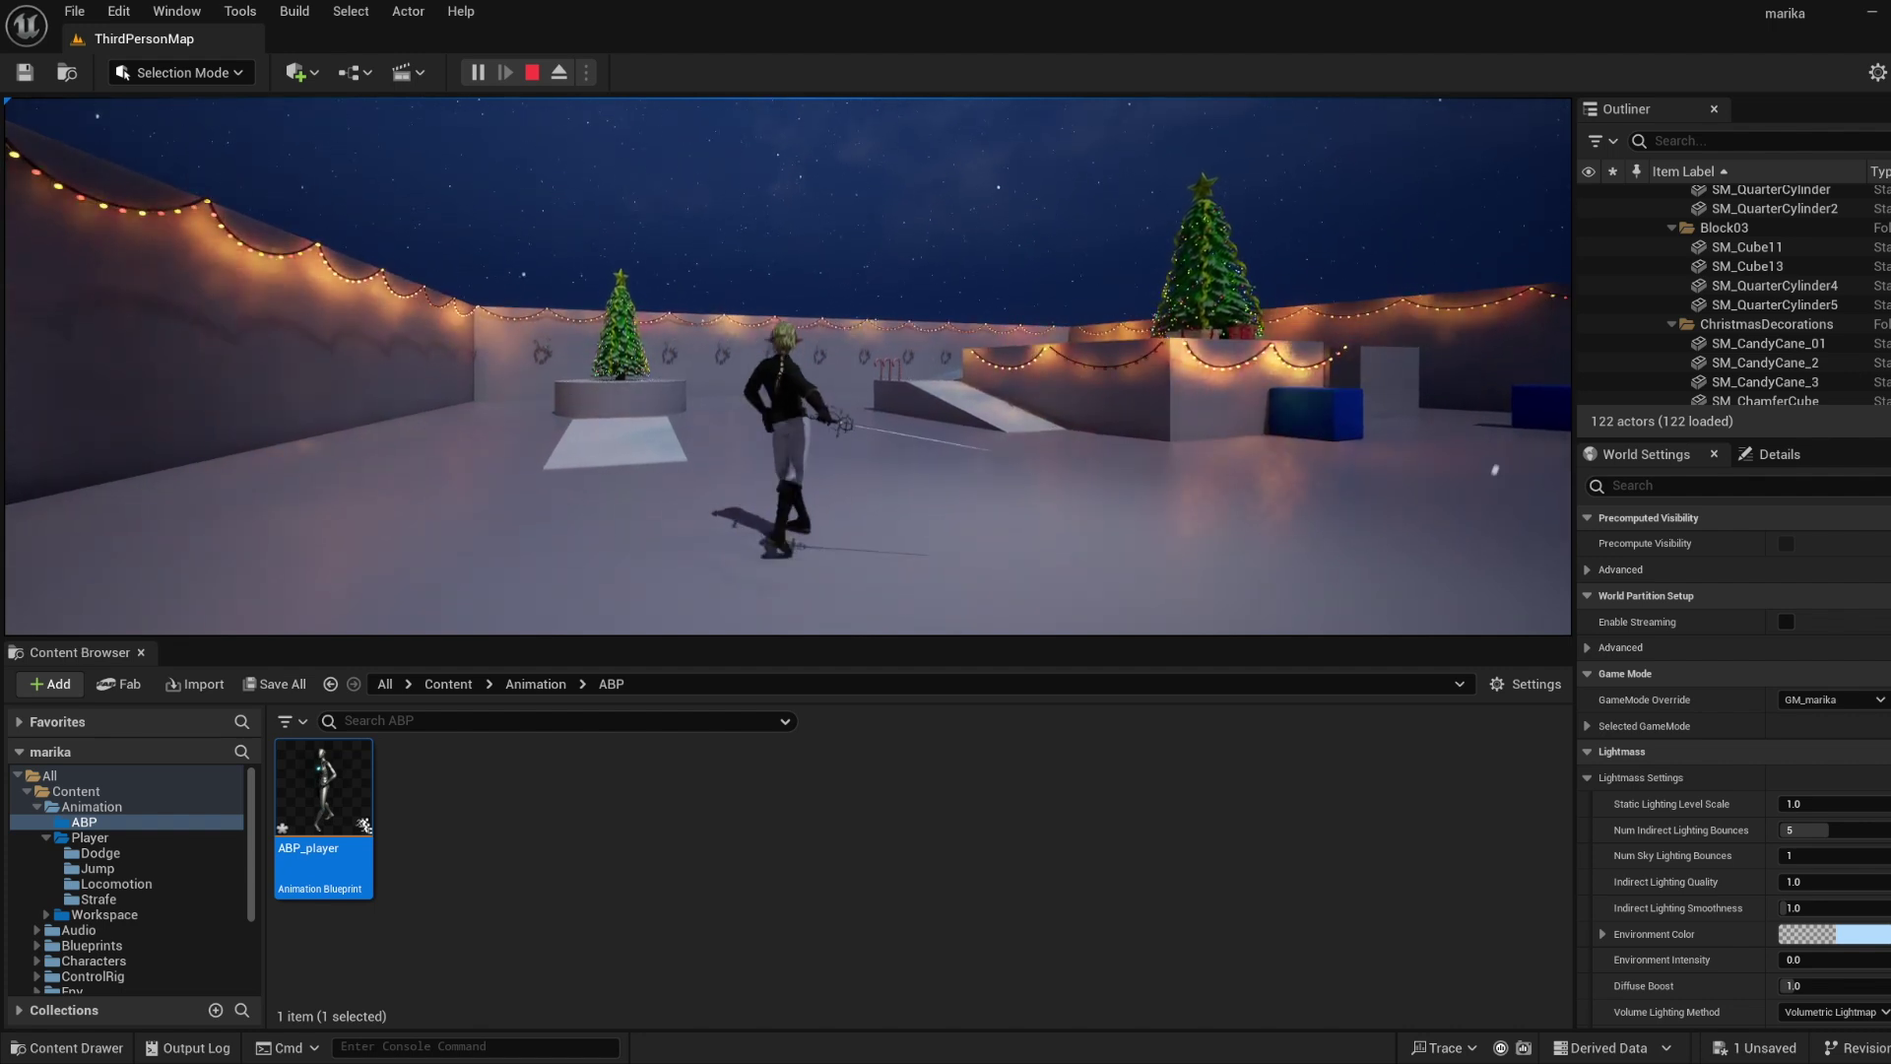
pyautogui.press('Escape')
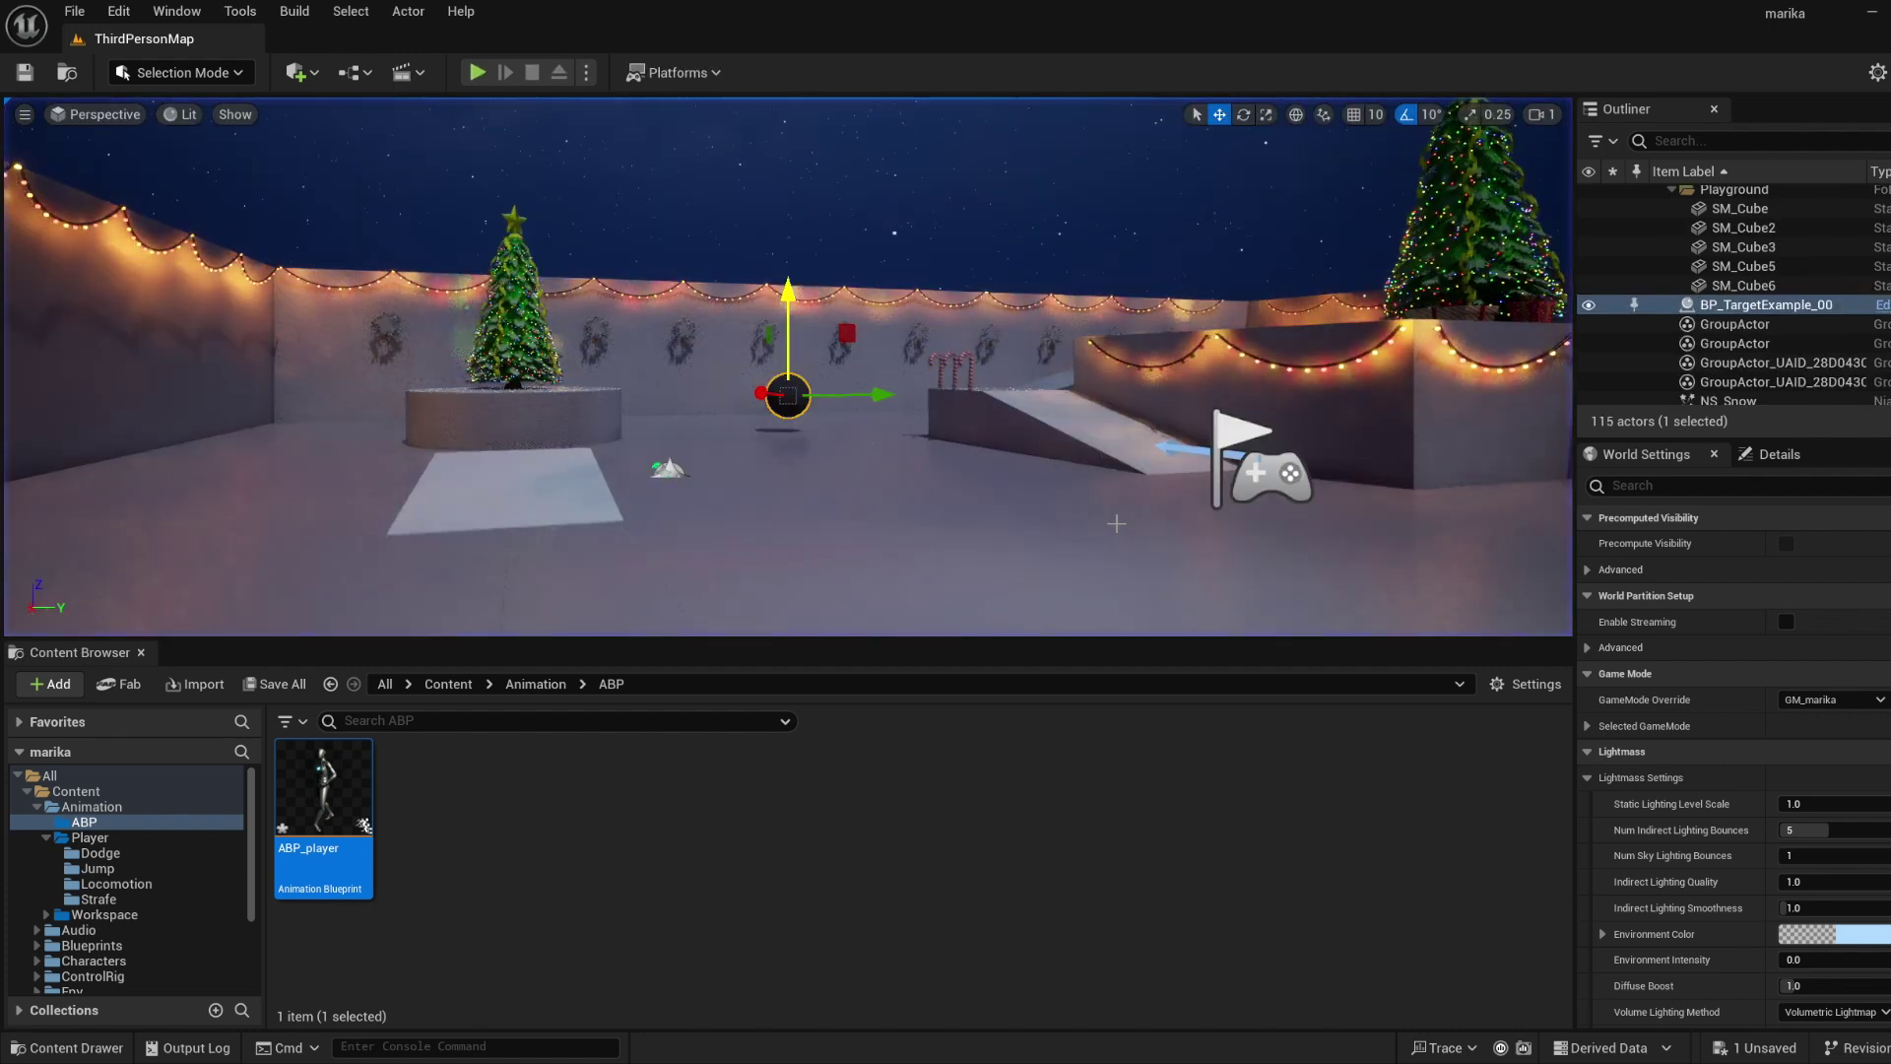
# Reopen ABP_player and delete the Idle_strafe and Blend Poses by bool nodes from the Idle state.
pyautogui.doubleClick(325, 803)
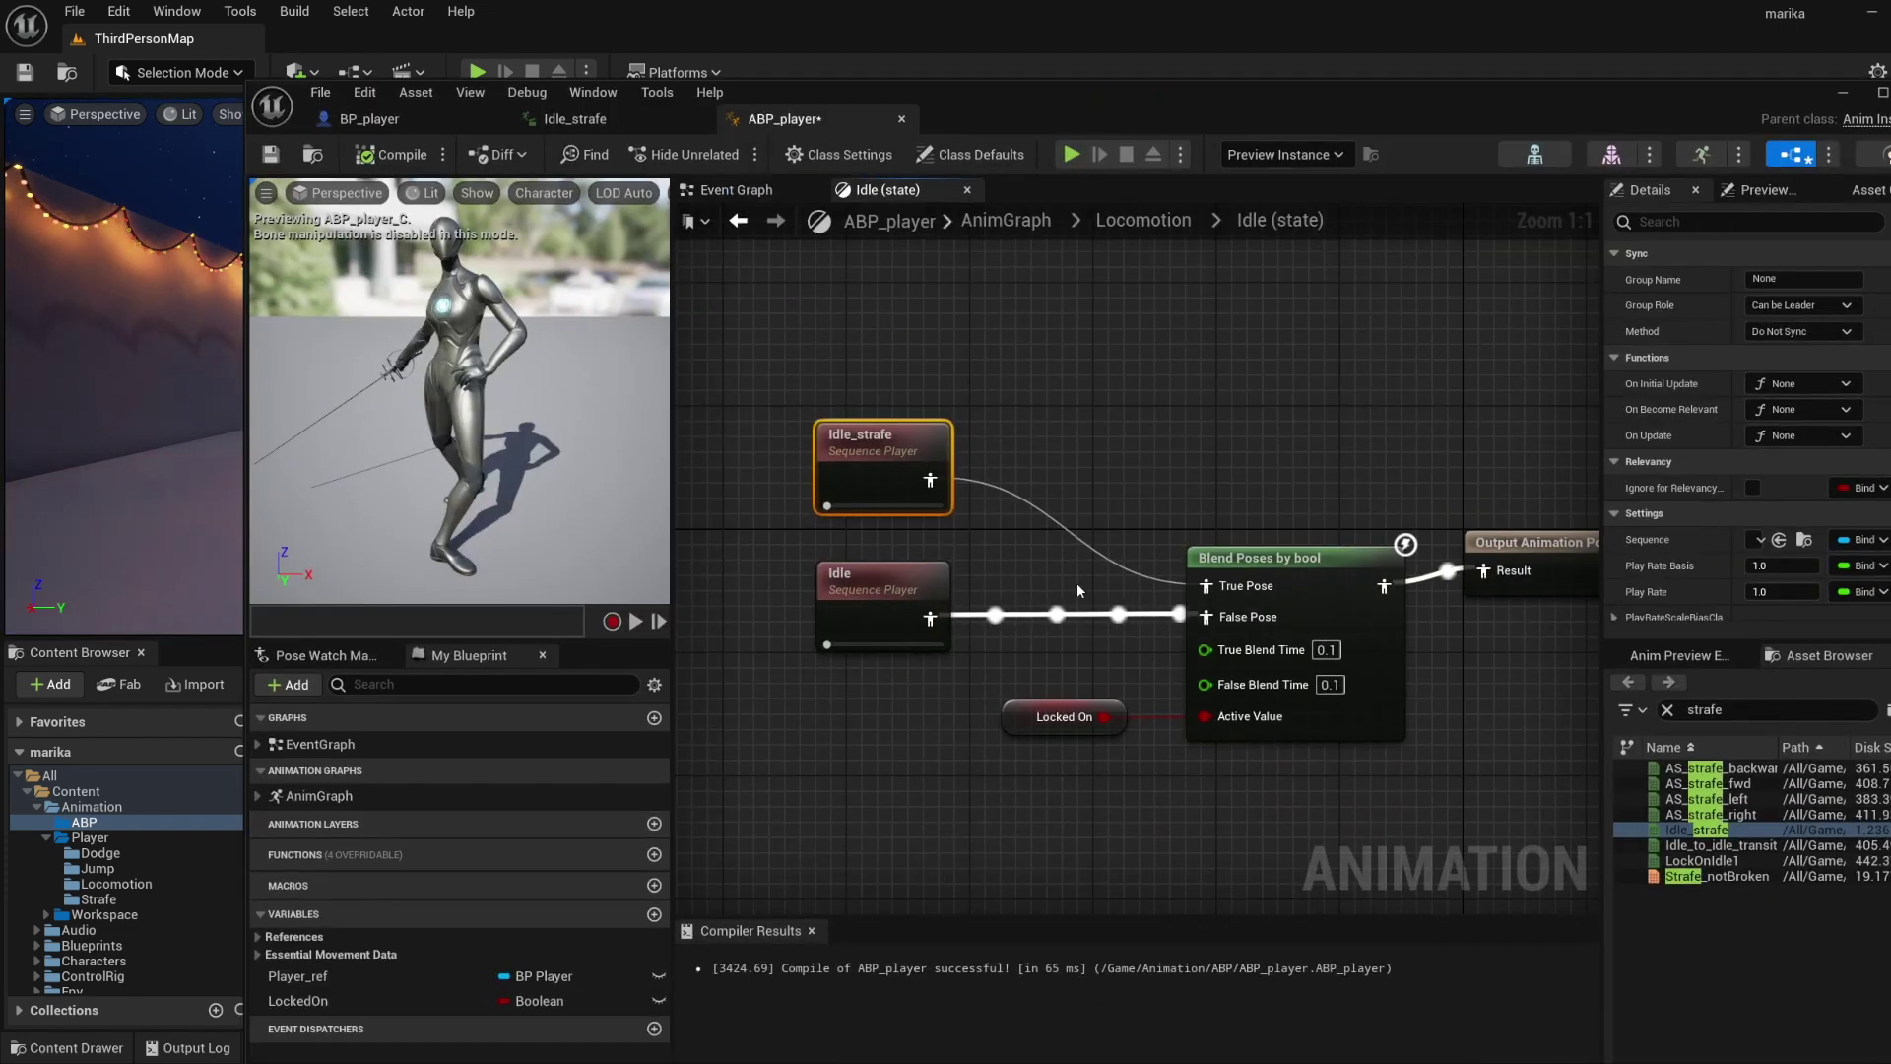
pyautogui.moveTo(826, 390); pyautogui.dragTo(924, 451)
pyautogui.press('Delete')
pyautogui.click(1266, 612)
pyautogui.press('Delete')
# Add a state named Strafe Idle above Idle in the Locomotion state machine, with a transition leading from Idle.
pyautogui.doubleClick(995, 641)
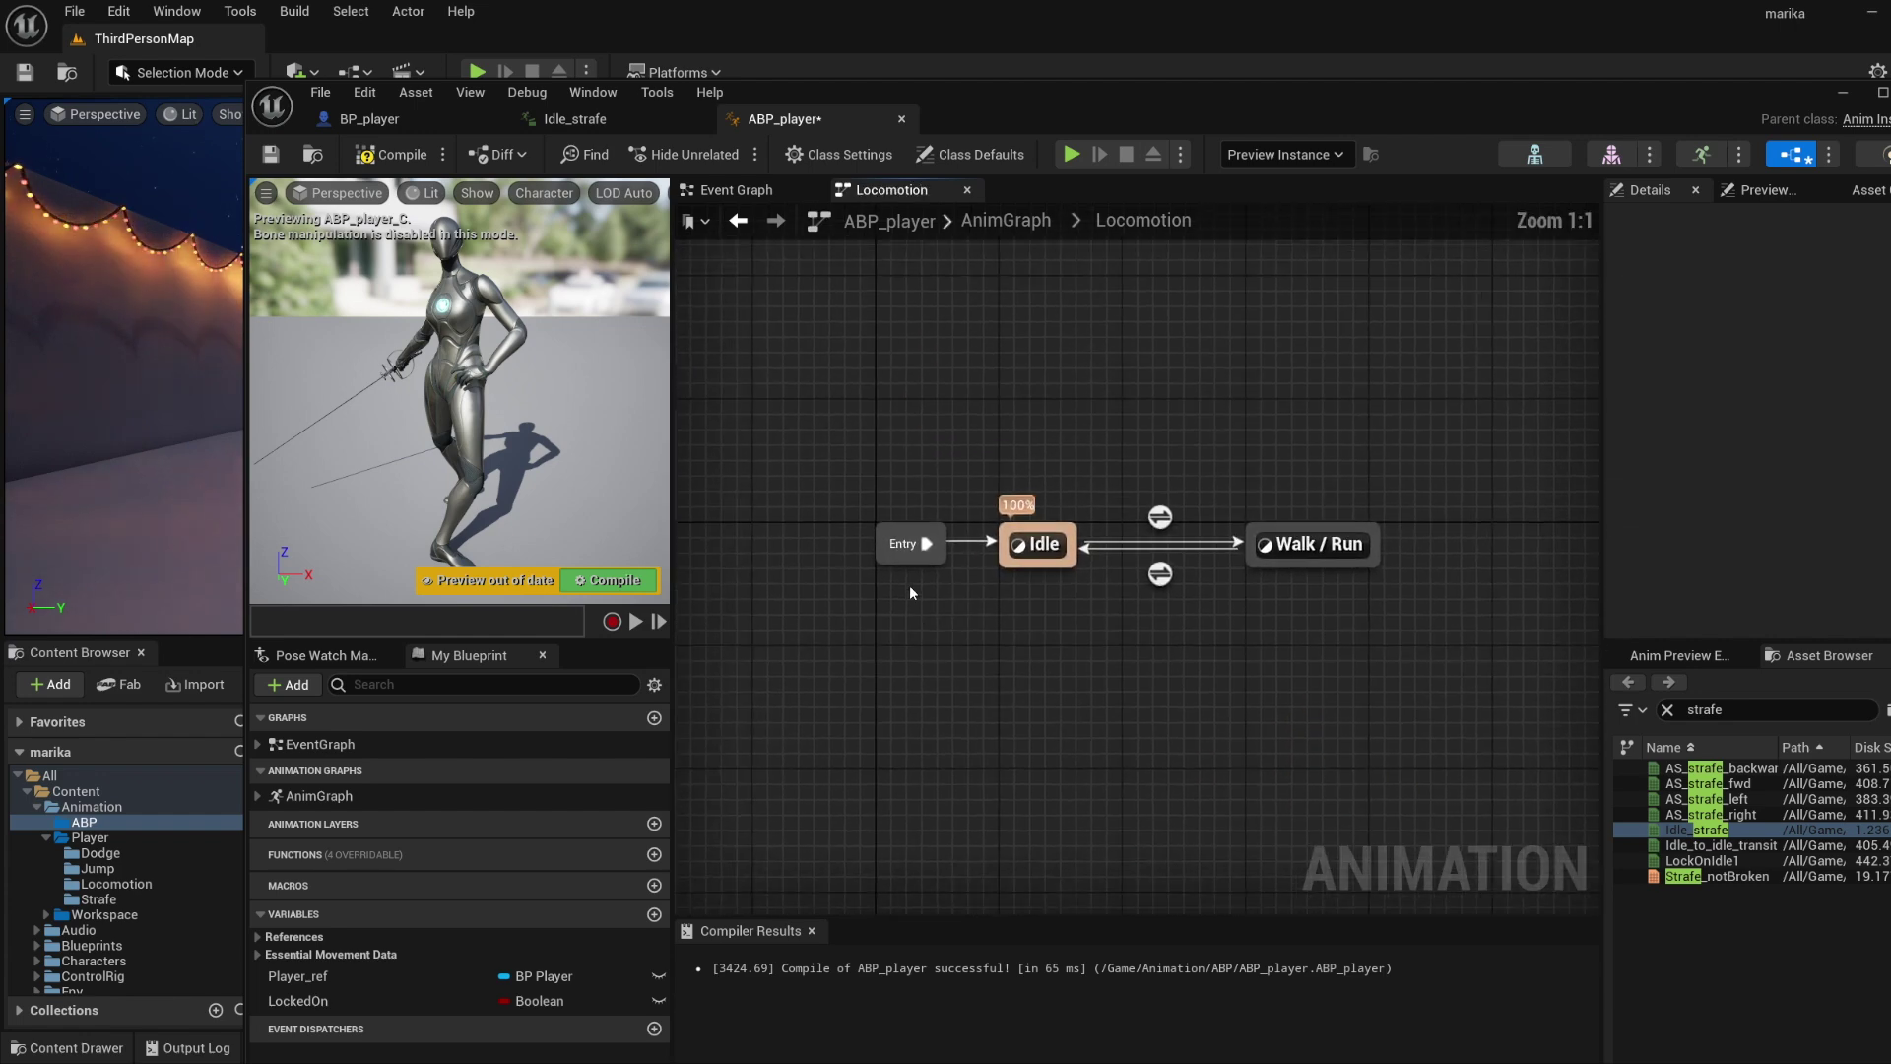
pyautogui.moveTo(909, 585); pyautogui.dragTo(898, 723, button='right')
pyautogui.moveTo(1018, 663); pyautogui.dragTo(1014, 443)
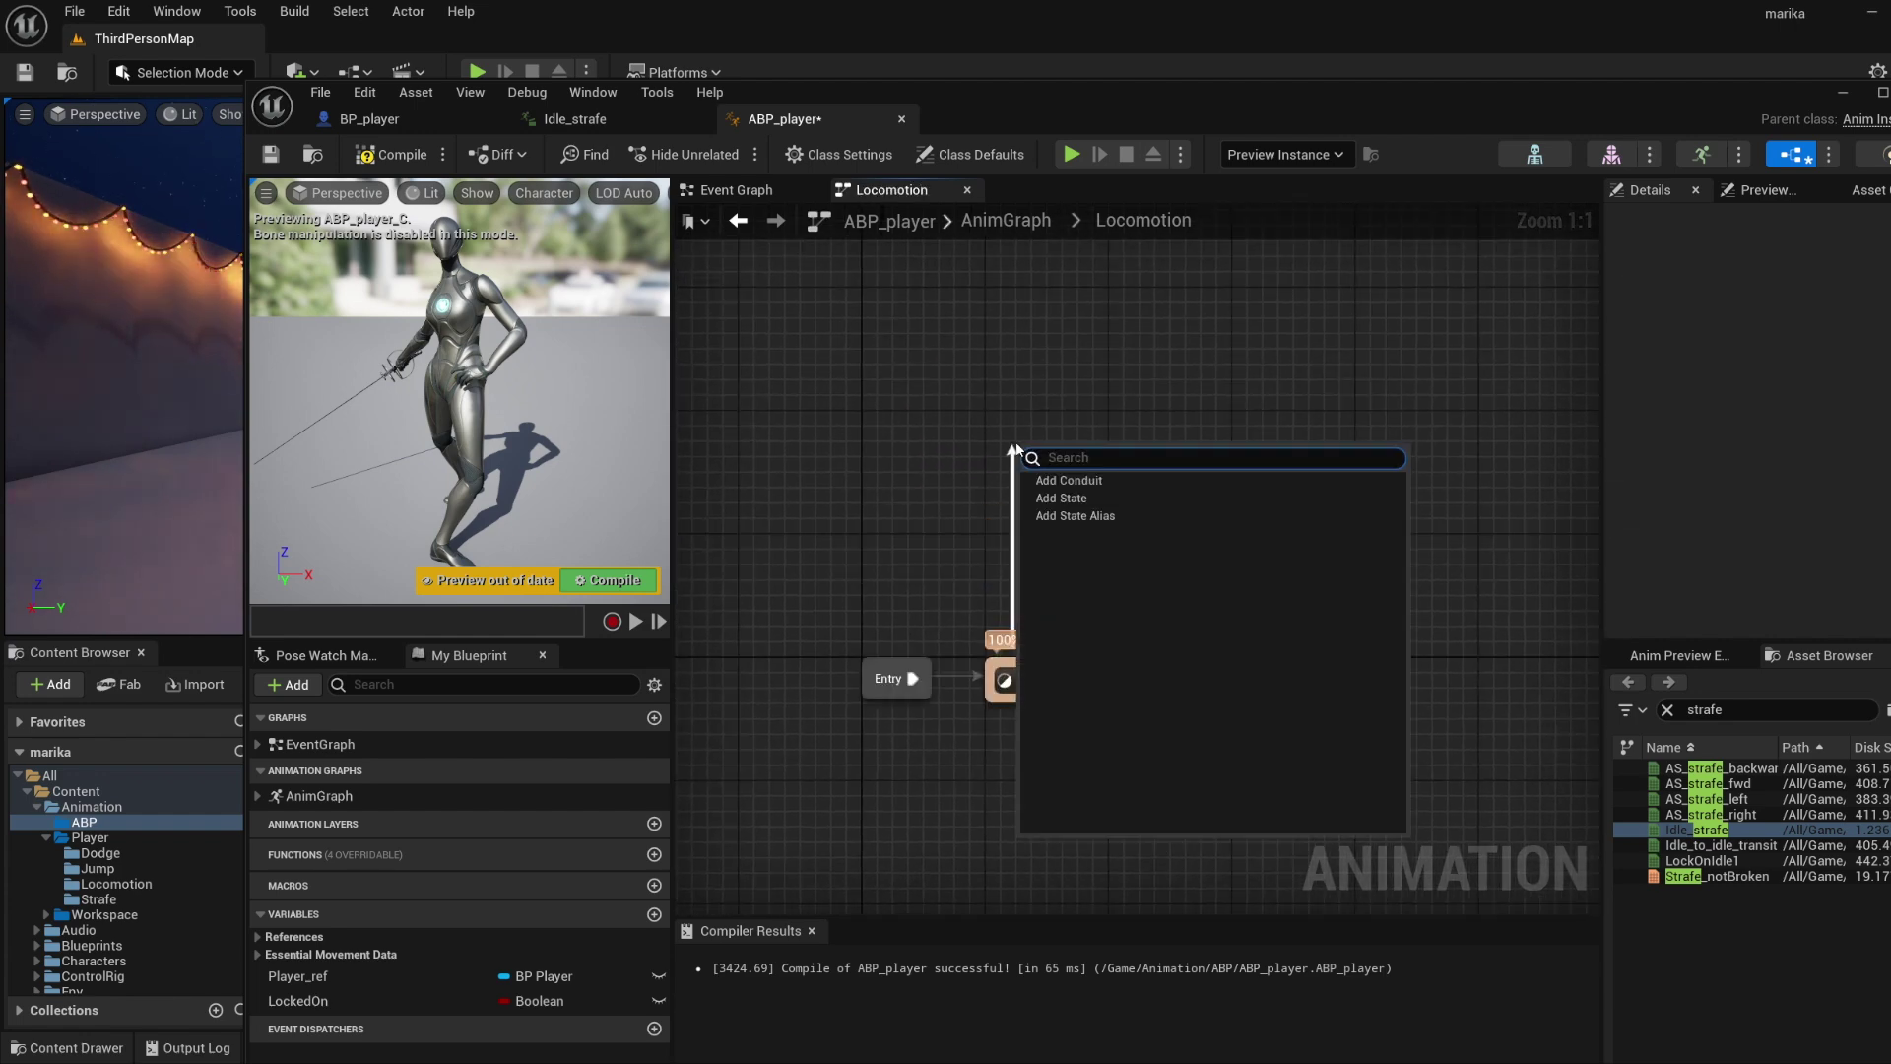
pyautogui.click(1059, 498)
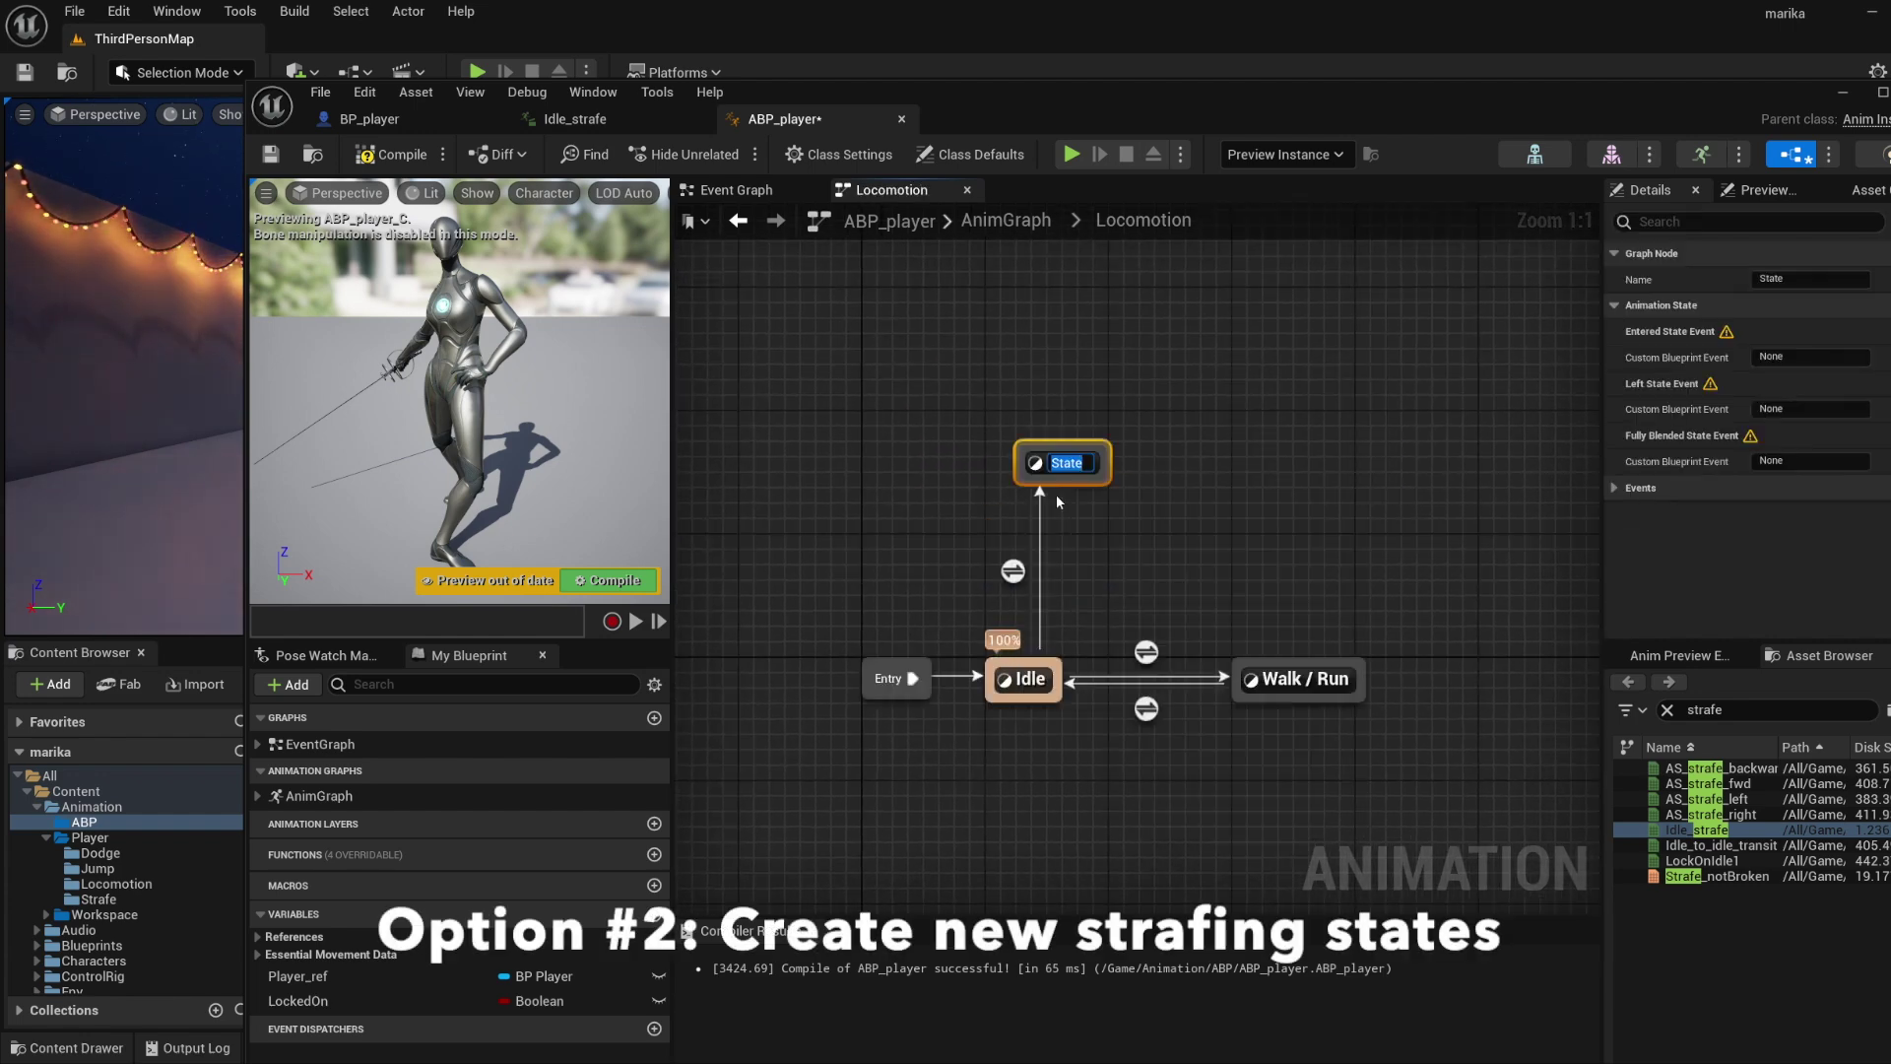
pyautogui.write('Straf')
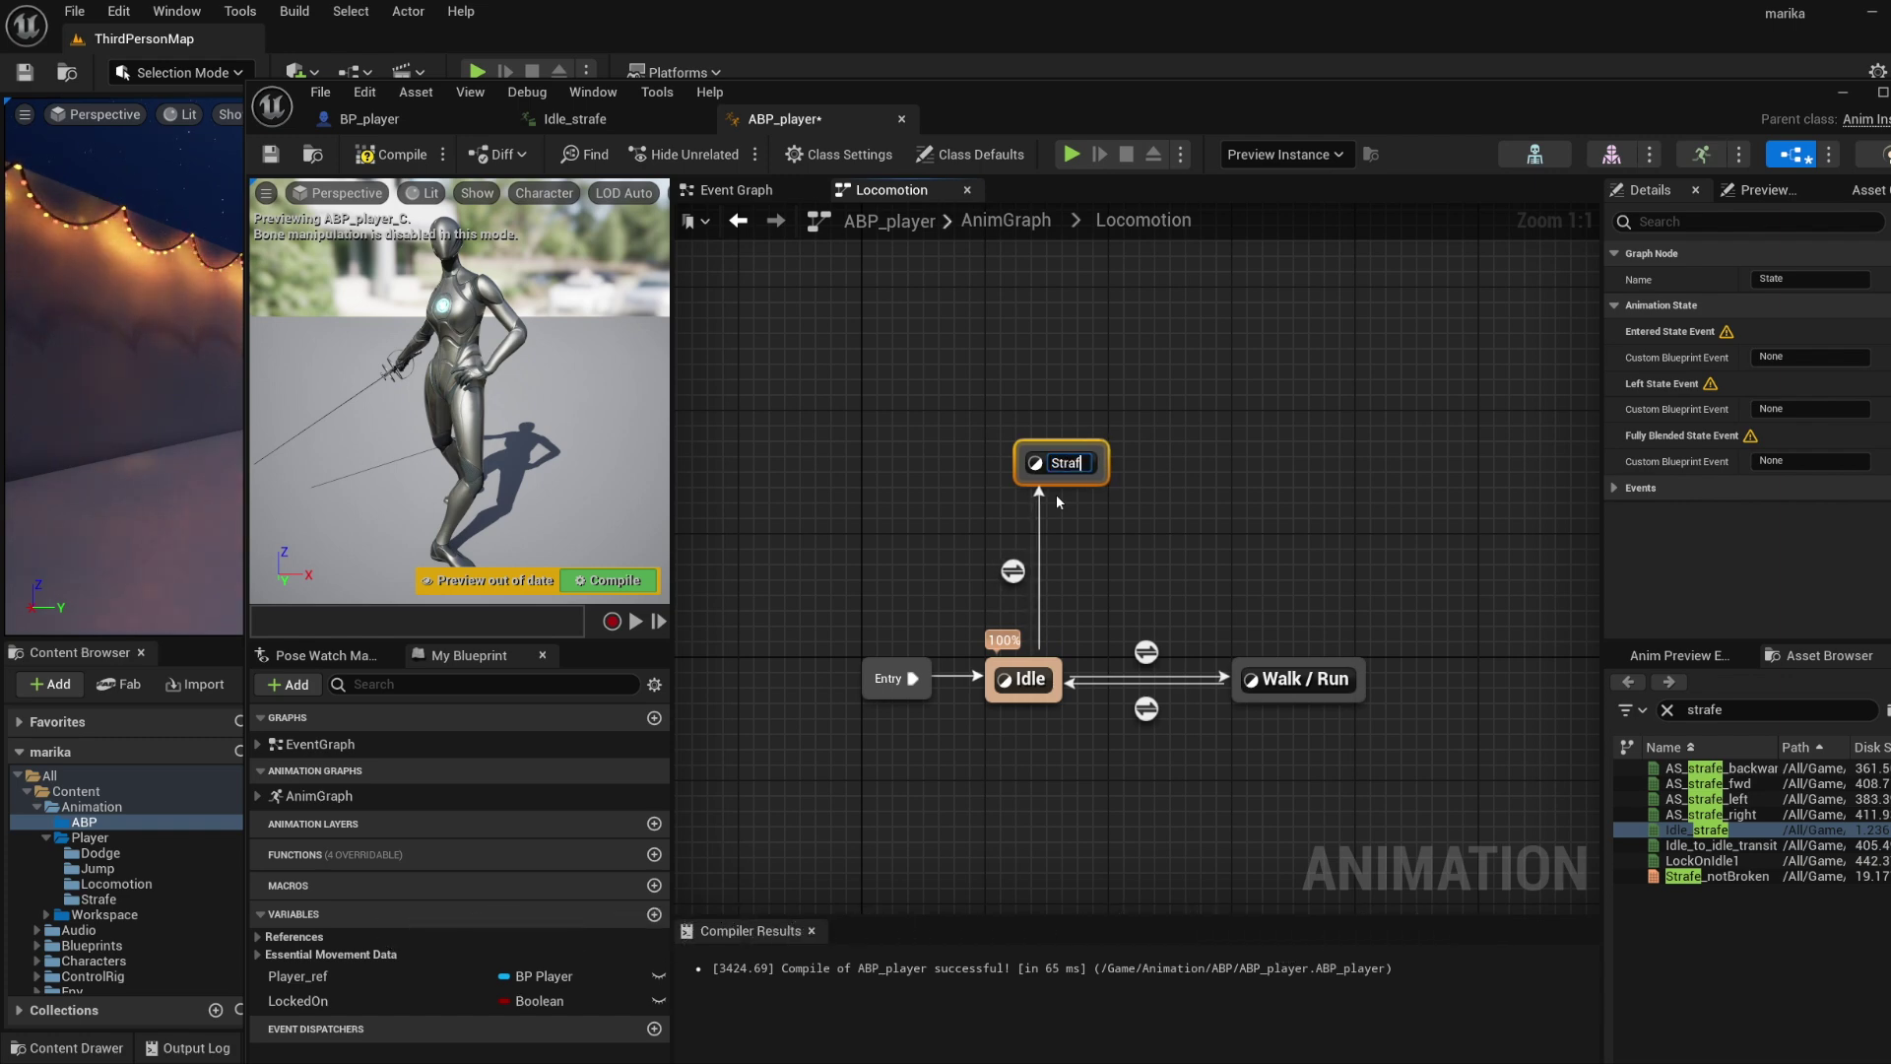
pyautogui.write('e Idle')
pyautogui.press('Return')
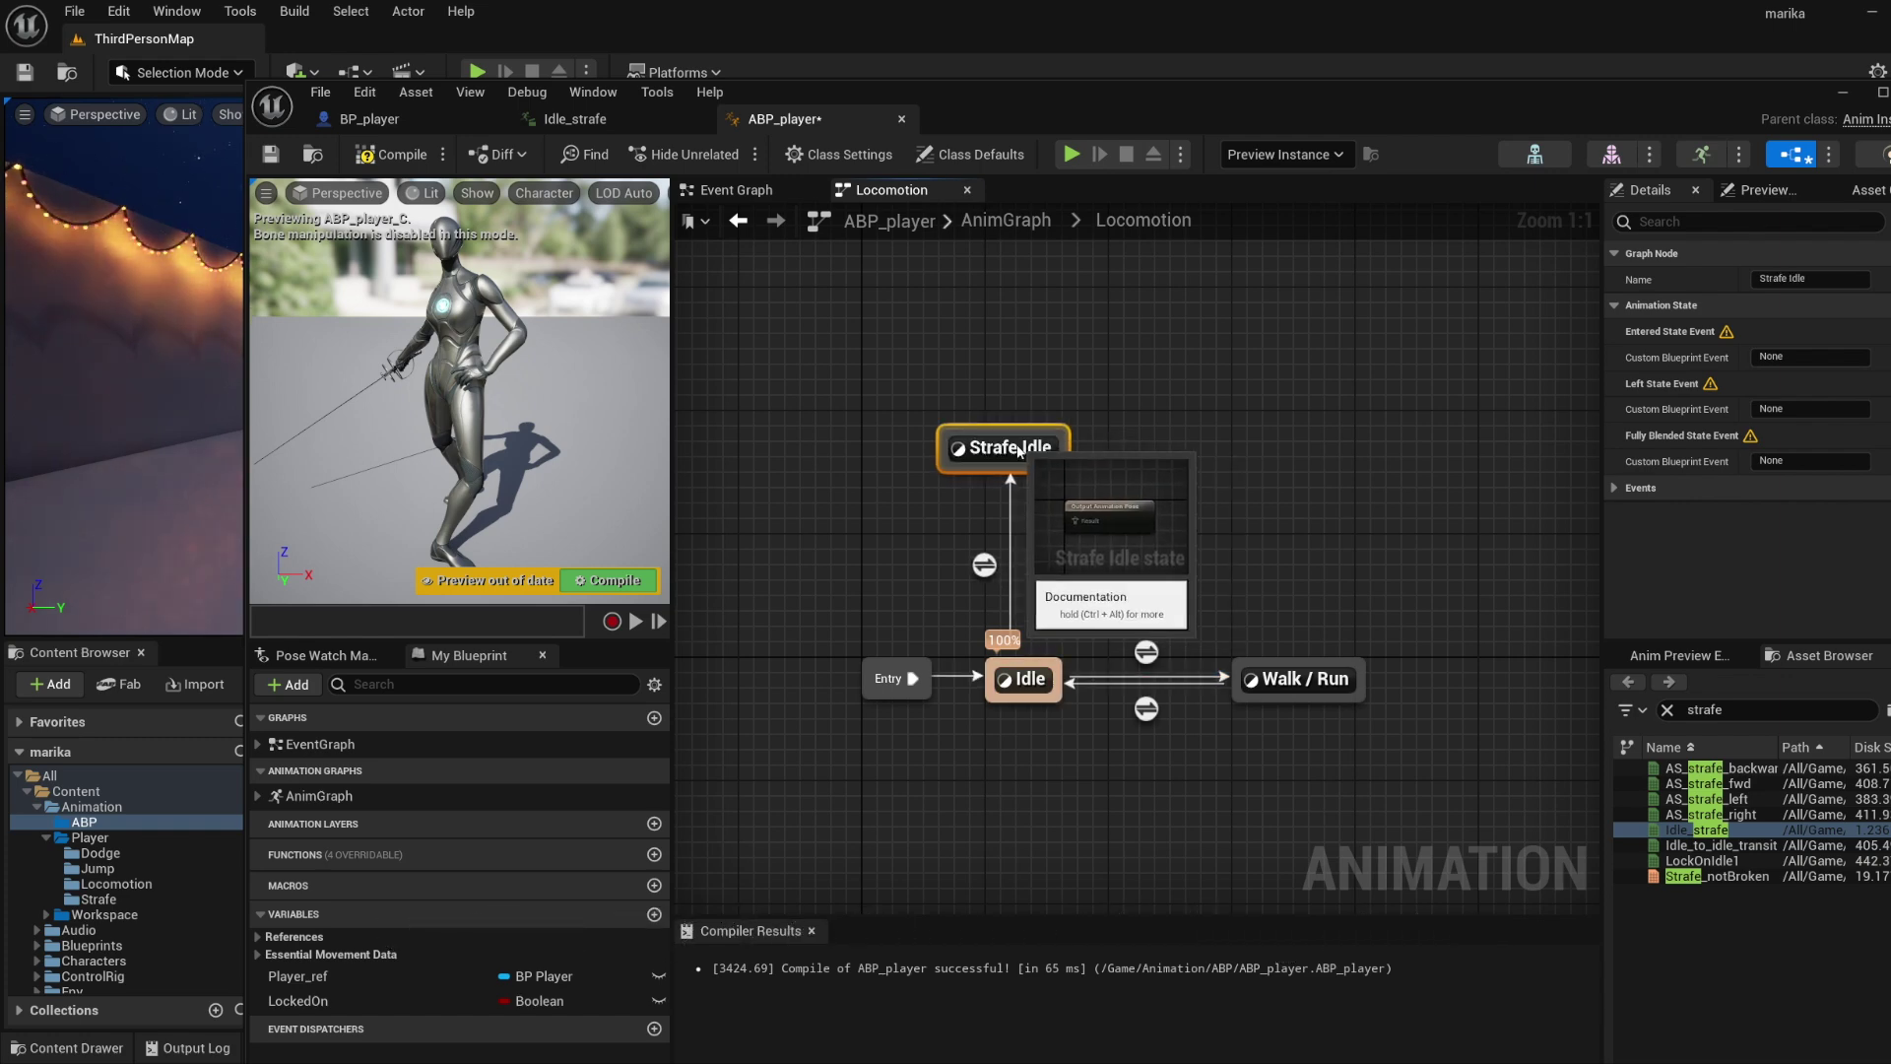
pyautogui.moveTo(1017, 449); pyautogui.dragTo(1003, 448)
# Add a state named Strafe above Strafe Idle, with a transition leading from Strafe Idle.
pyautogui.moveTo(1052, 439); pyautogui.dragTo(1104, 618, button='right')
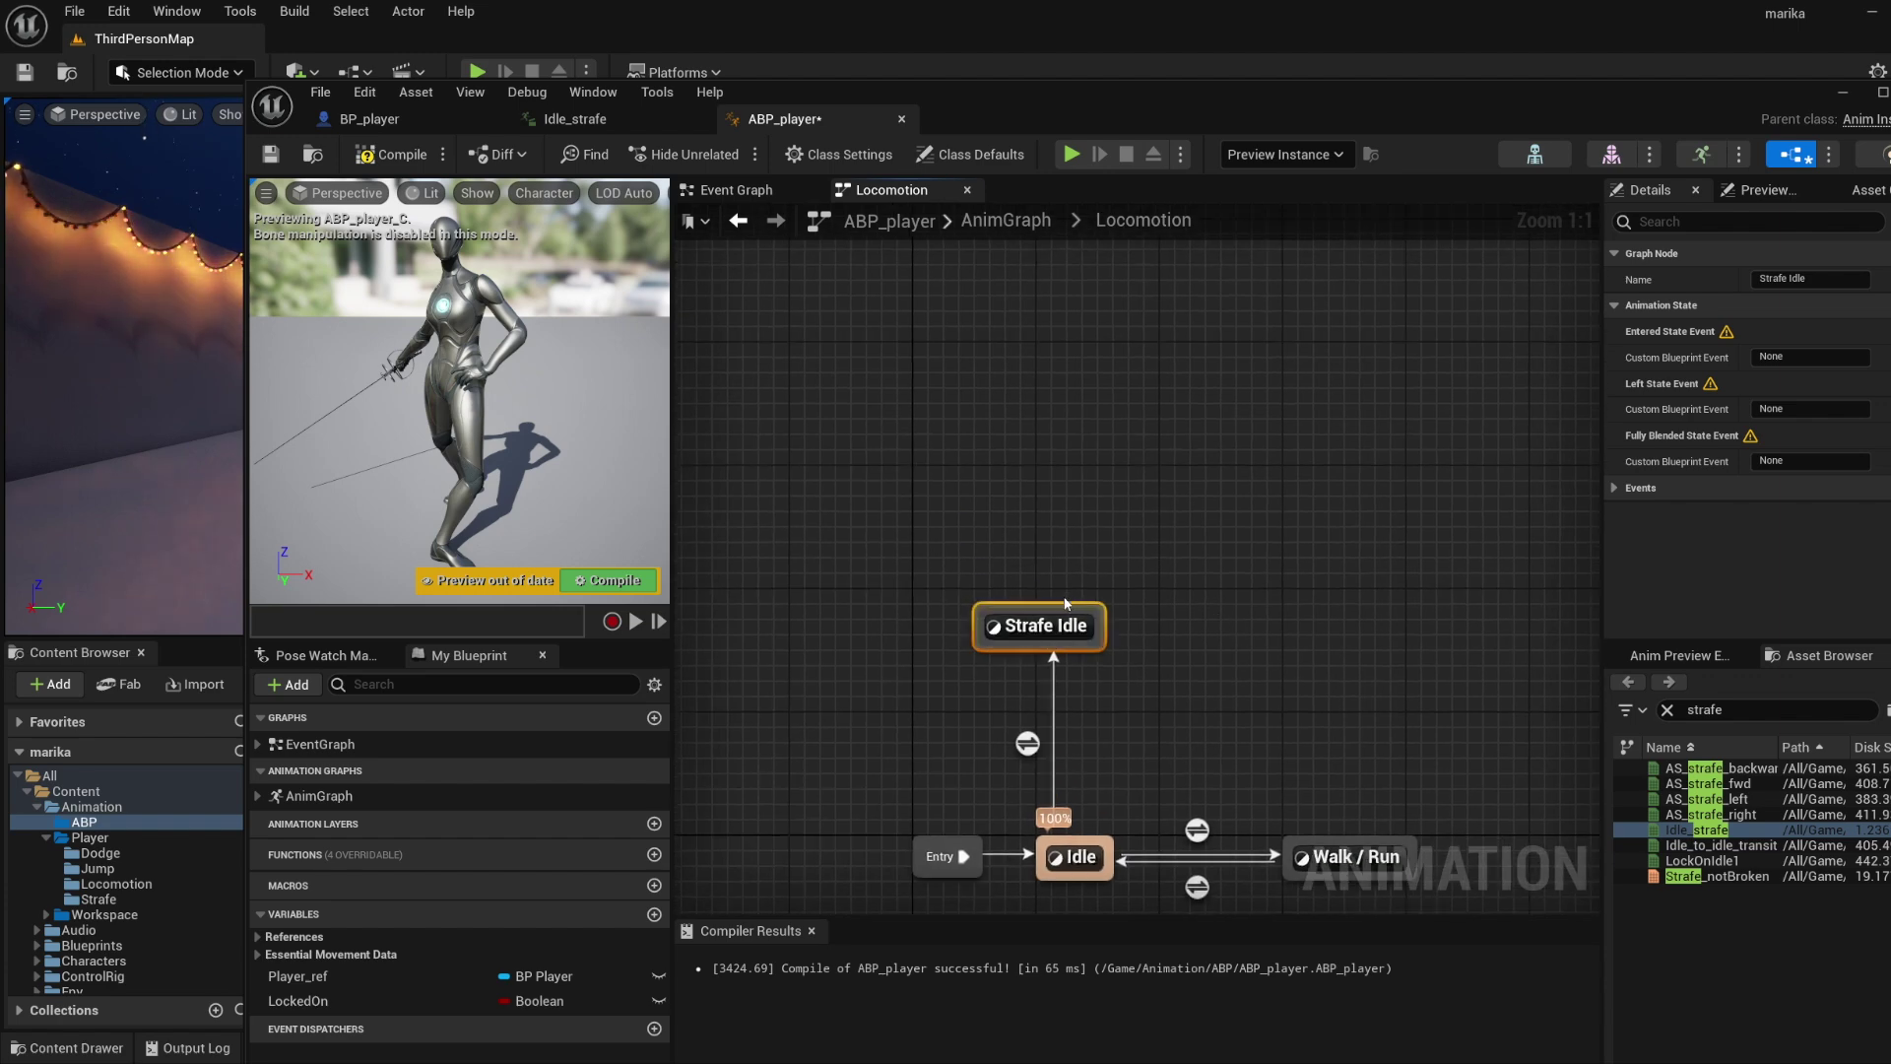
pyautogui.moveTo(1062, 612); pyautogui.dragTo(1026, 430)
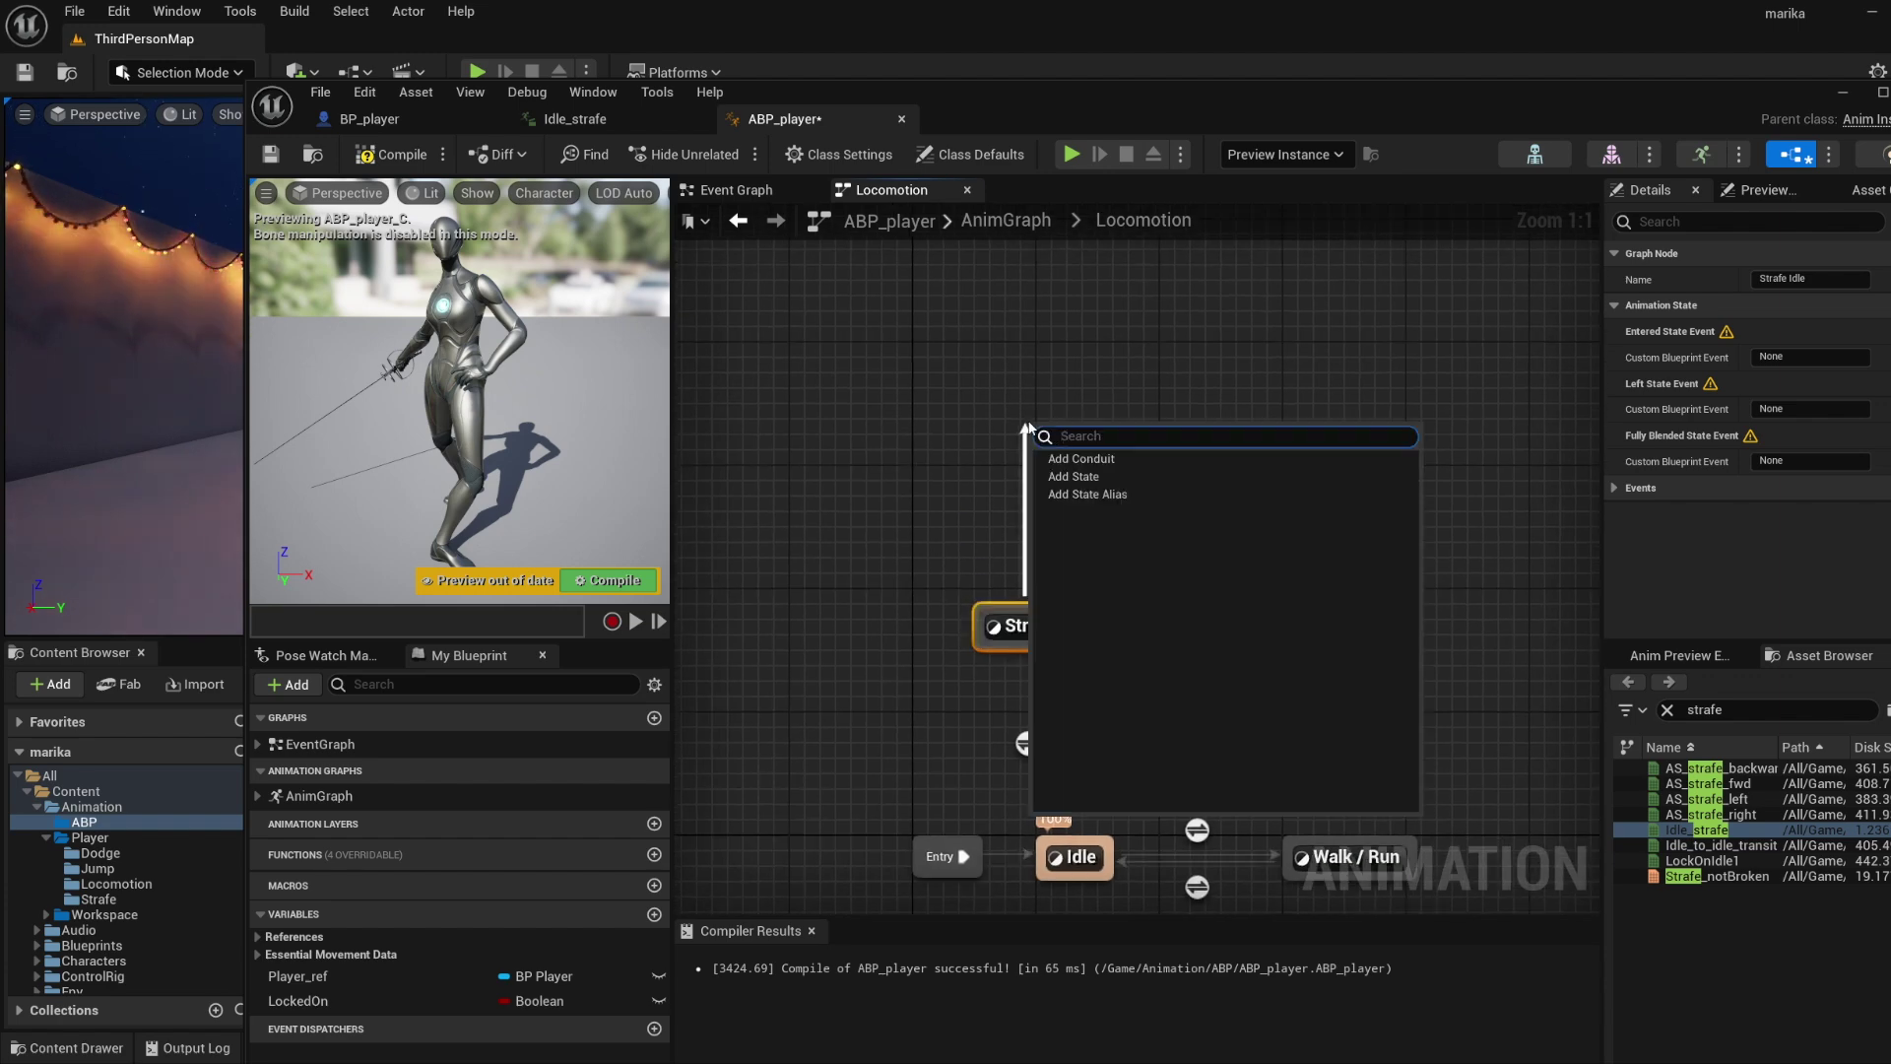
pyautogui.click(1086, 476)
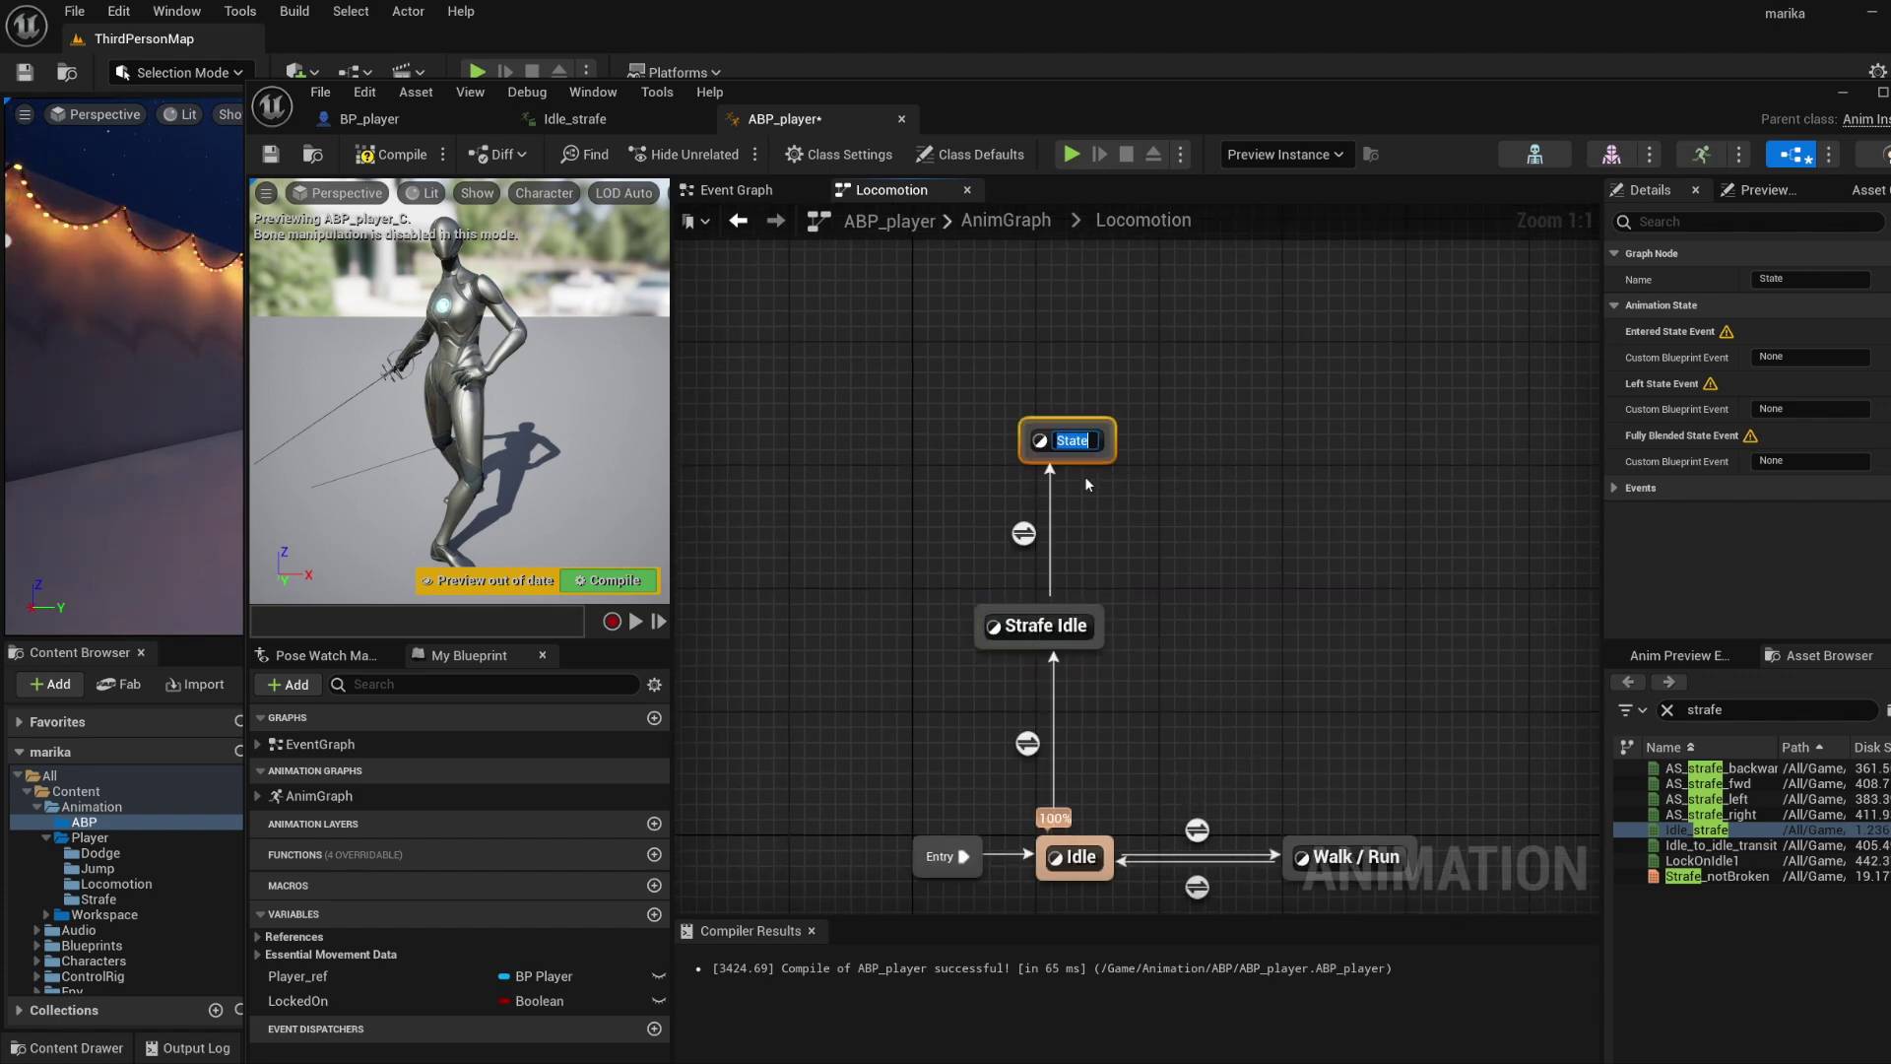
pyautogui.write('Strafe')
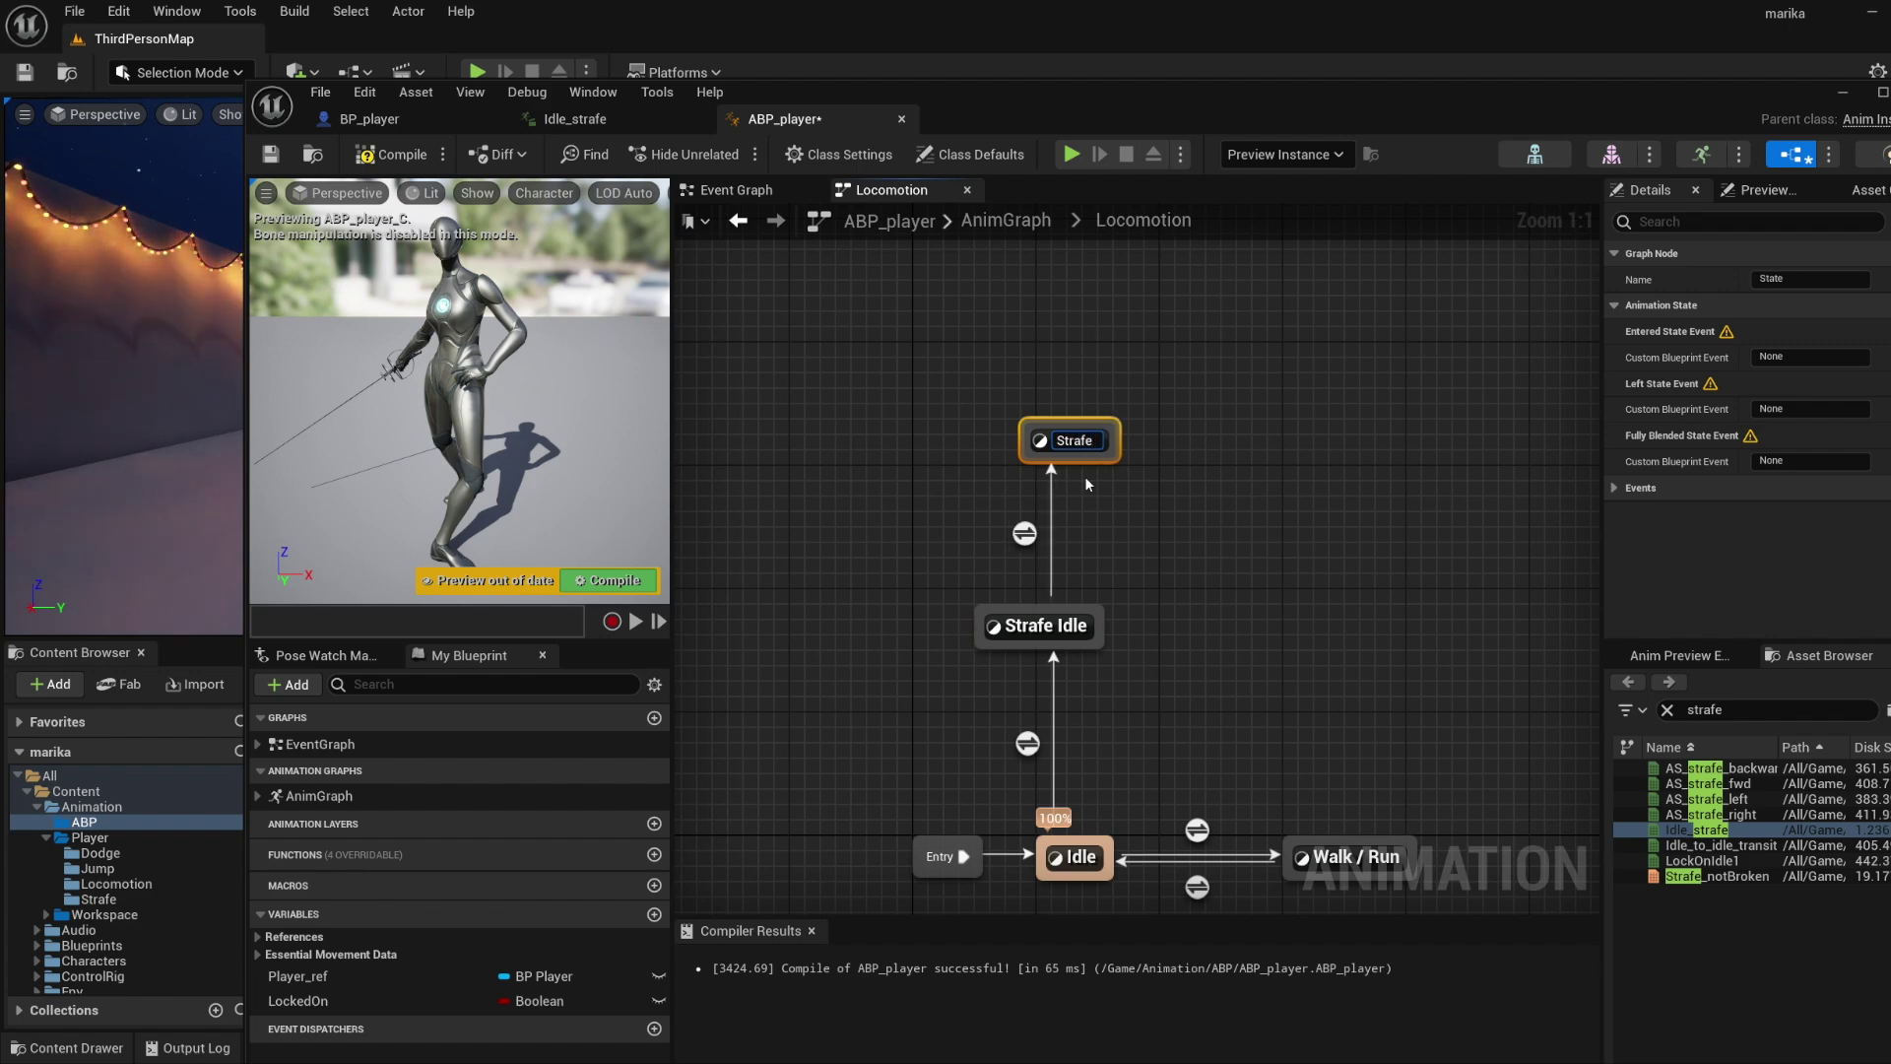
pyautogui.press('Return')
# Connect the Idle_strafe animation to the output pose inside the Strafe Idle state and compile the blueprint.
pyautogui.doubleClick(1046, 626)
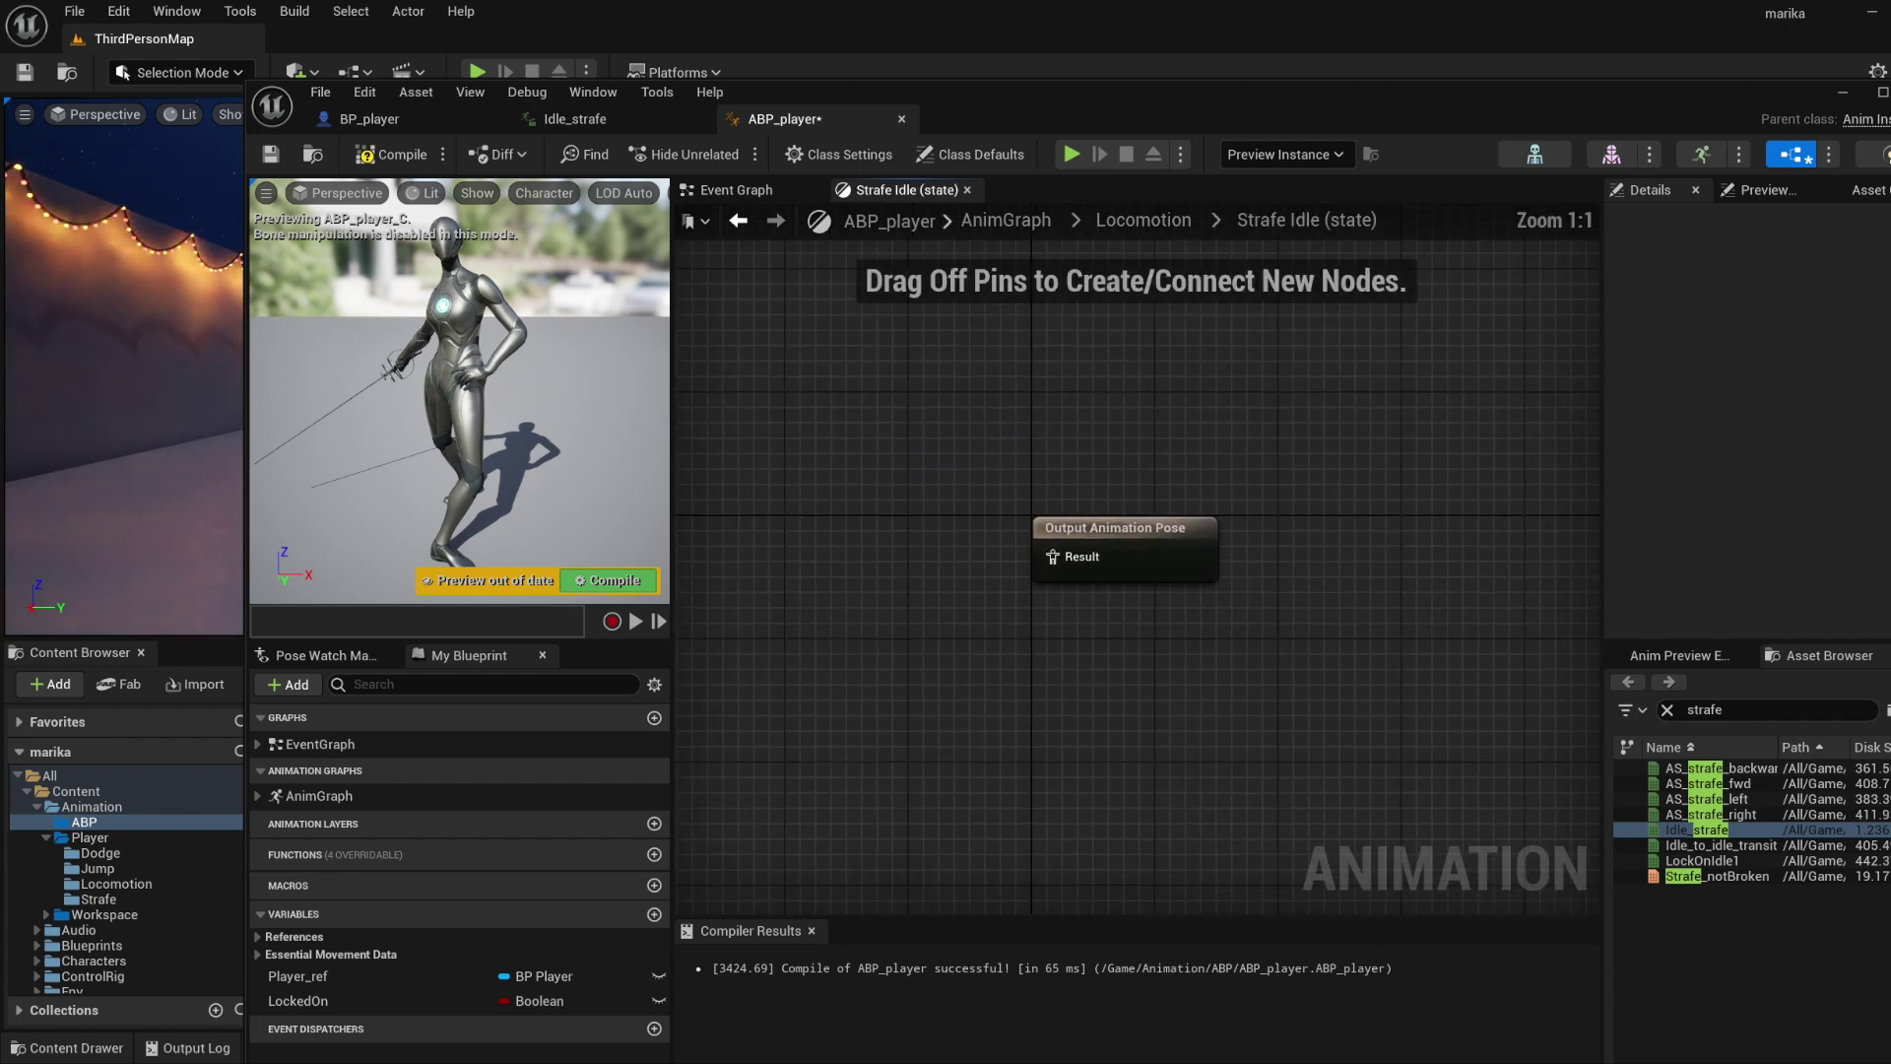
pyautogui.moveTo(1790, 845); pyautogui.dragTo(1076, 590)
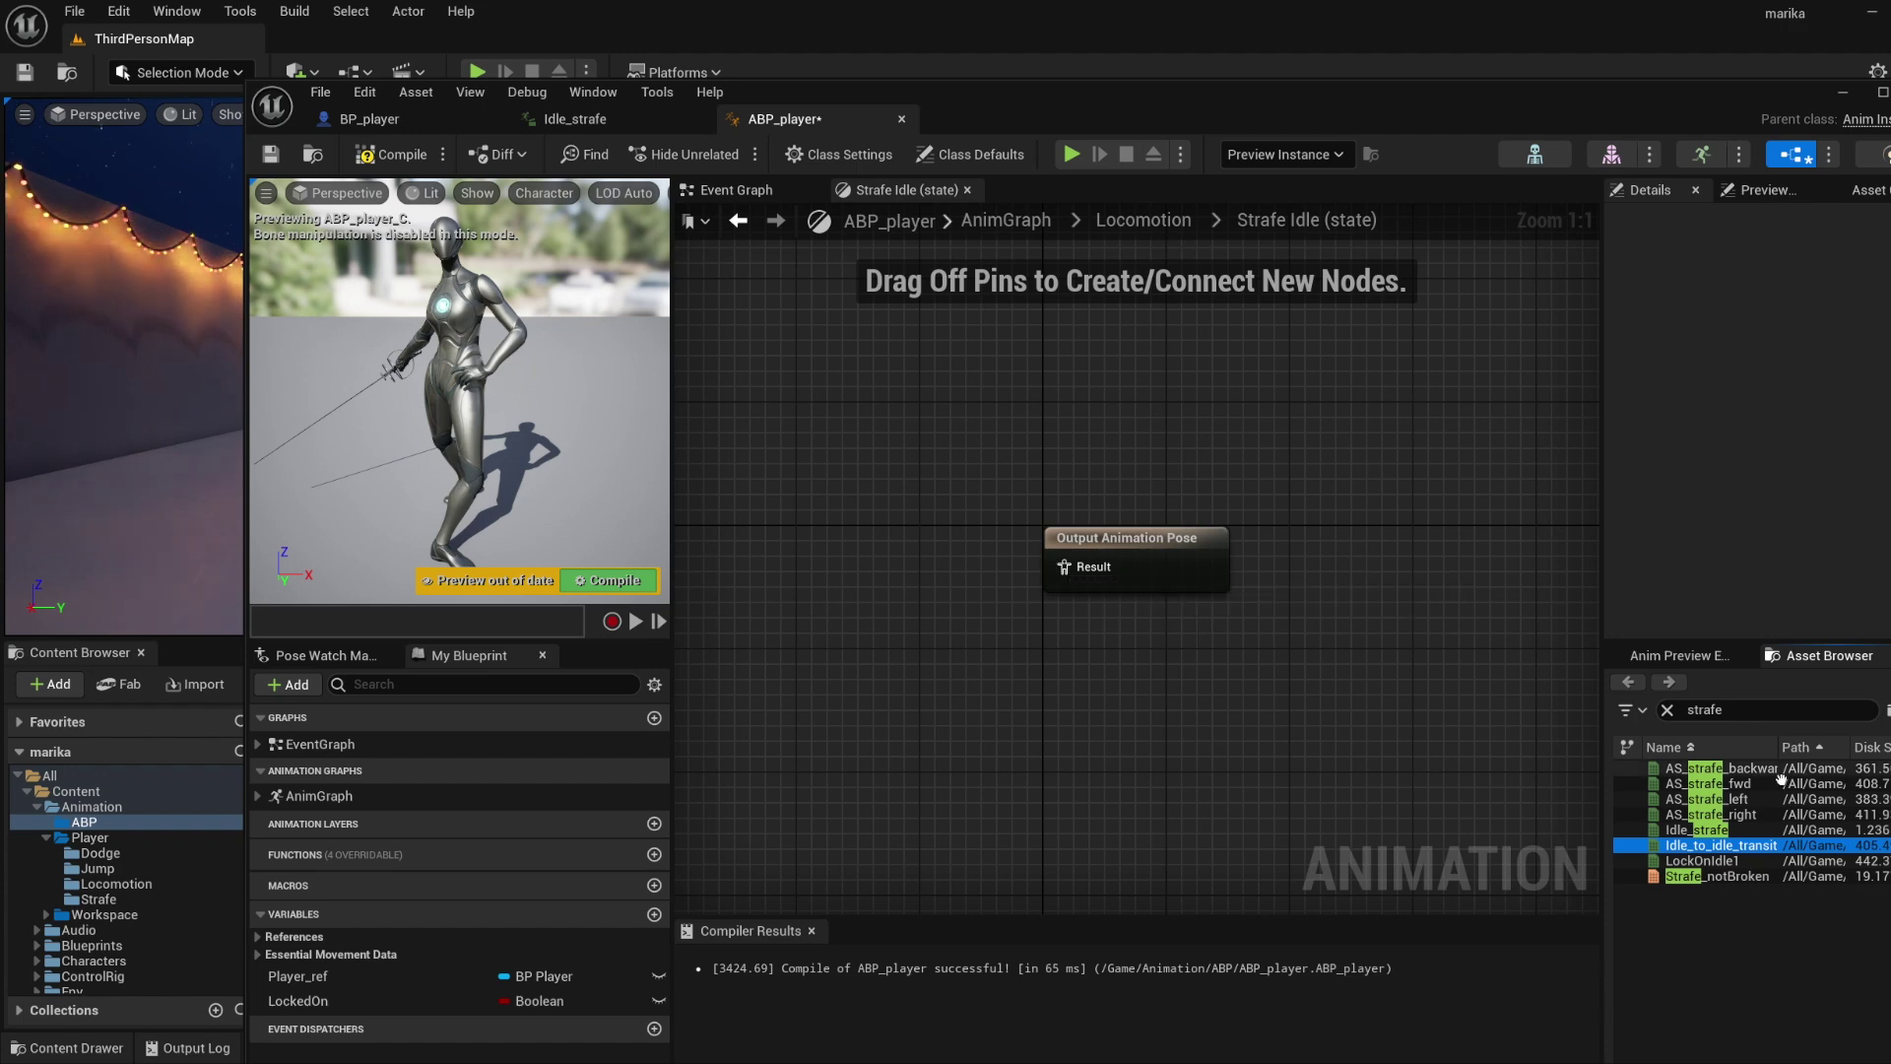
pyautogui.moveTo(1696, 829); pyautogui.dragTo(1074, 577)
pyautogui.click(611, 580)
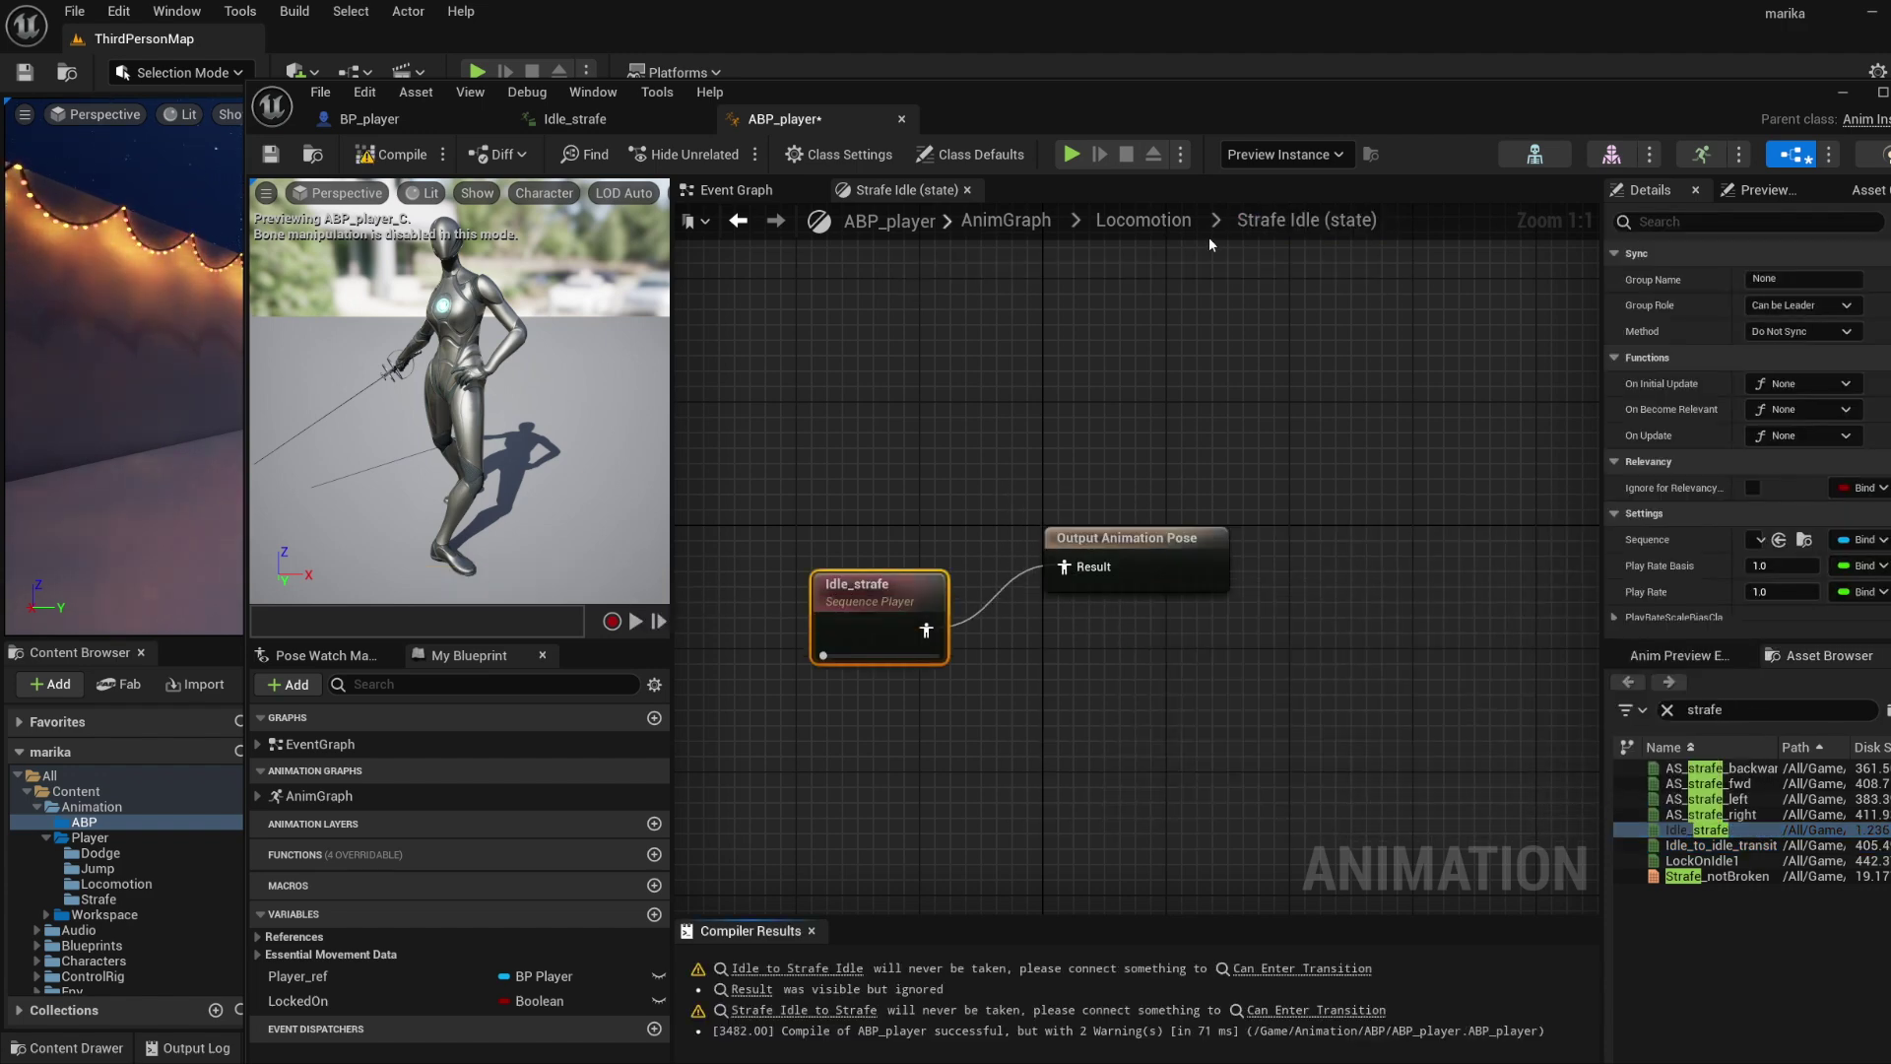
# Return to the Locomotion state machine and open the Strafe state.
pyautogui.click(1145, 223)
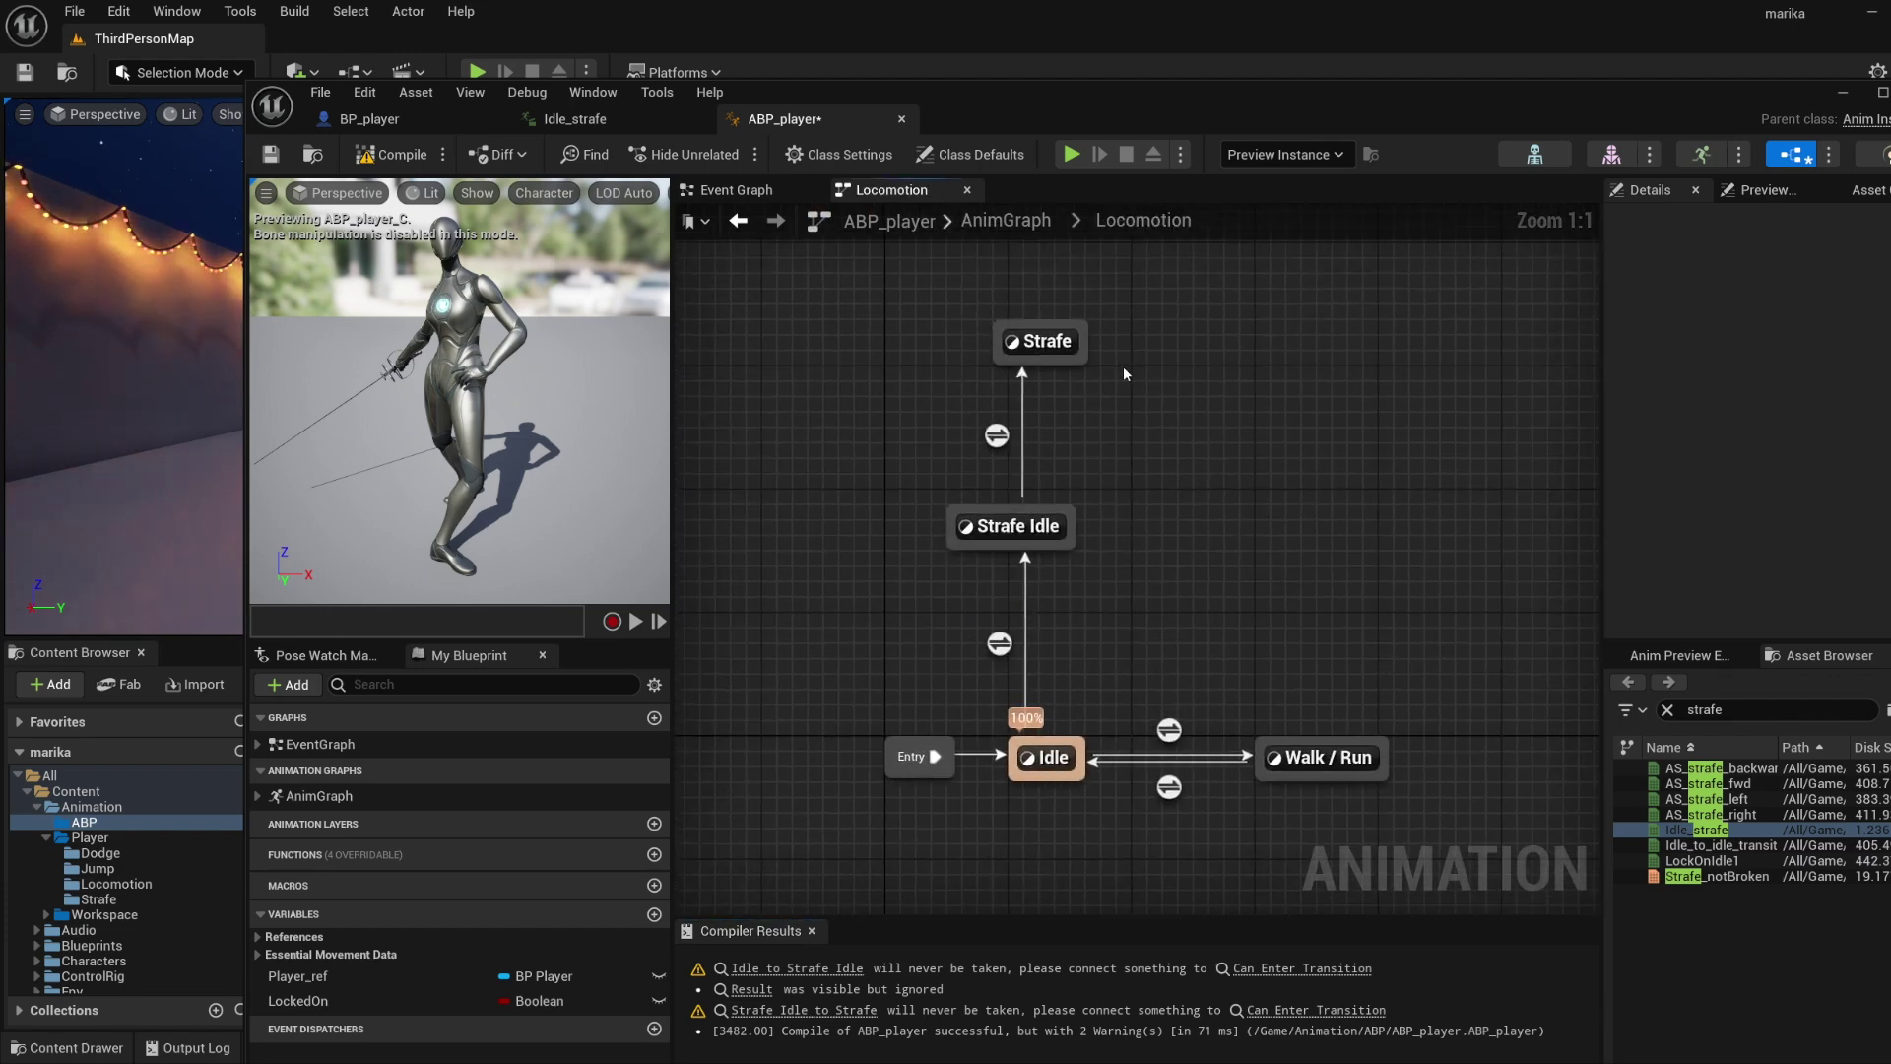
pyautogui.click(1057, 419)
pyautogui.doubleClick(1059, 419)
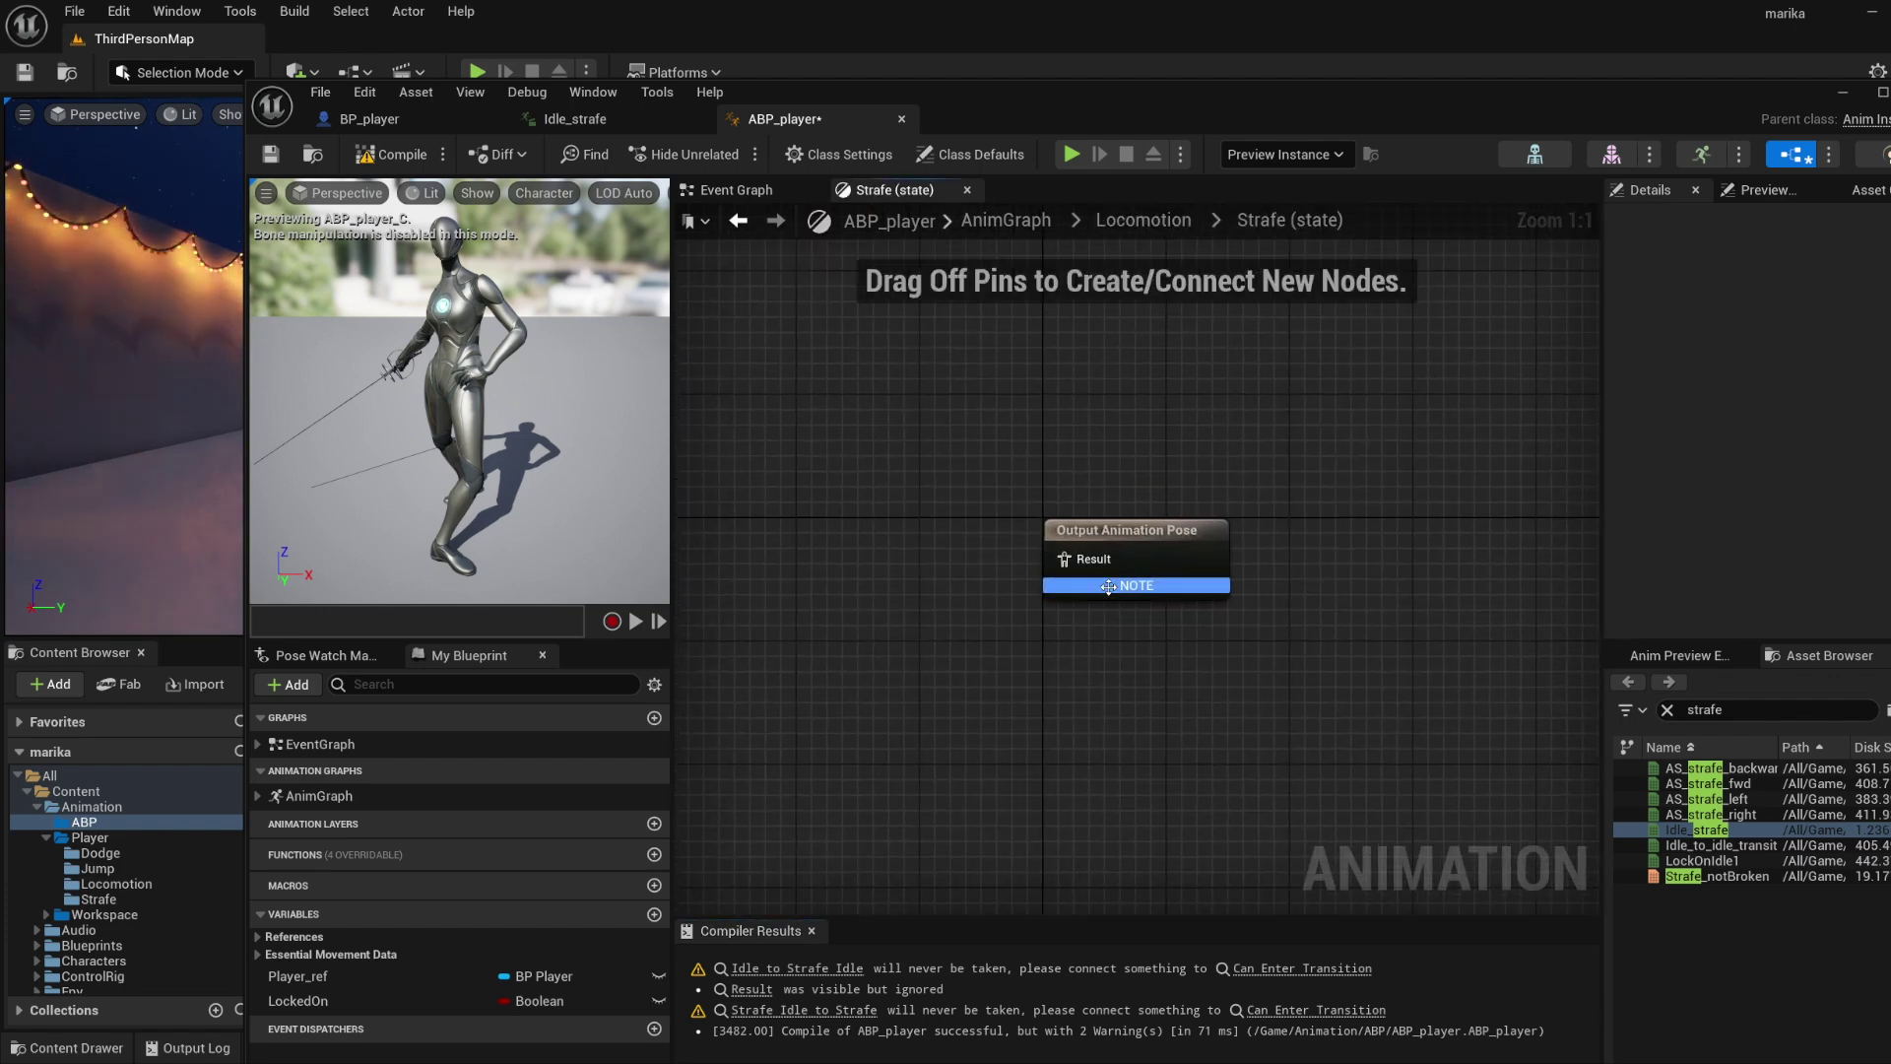
# Create a blend space named BS_strafe in the player's Strafe animation folder, using the SK_Mannequin skeleton.
pyautogui.click(1850, 94)
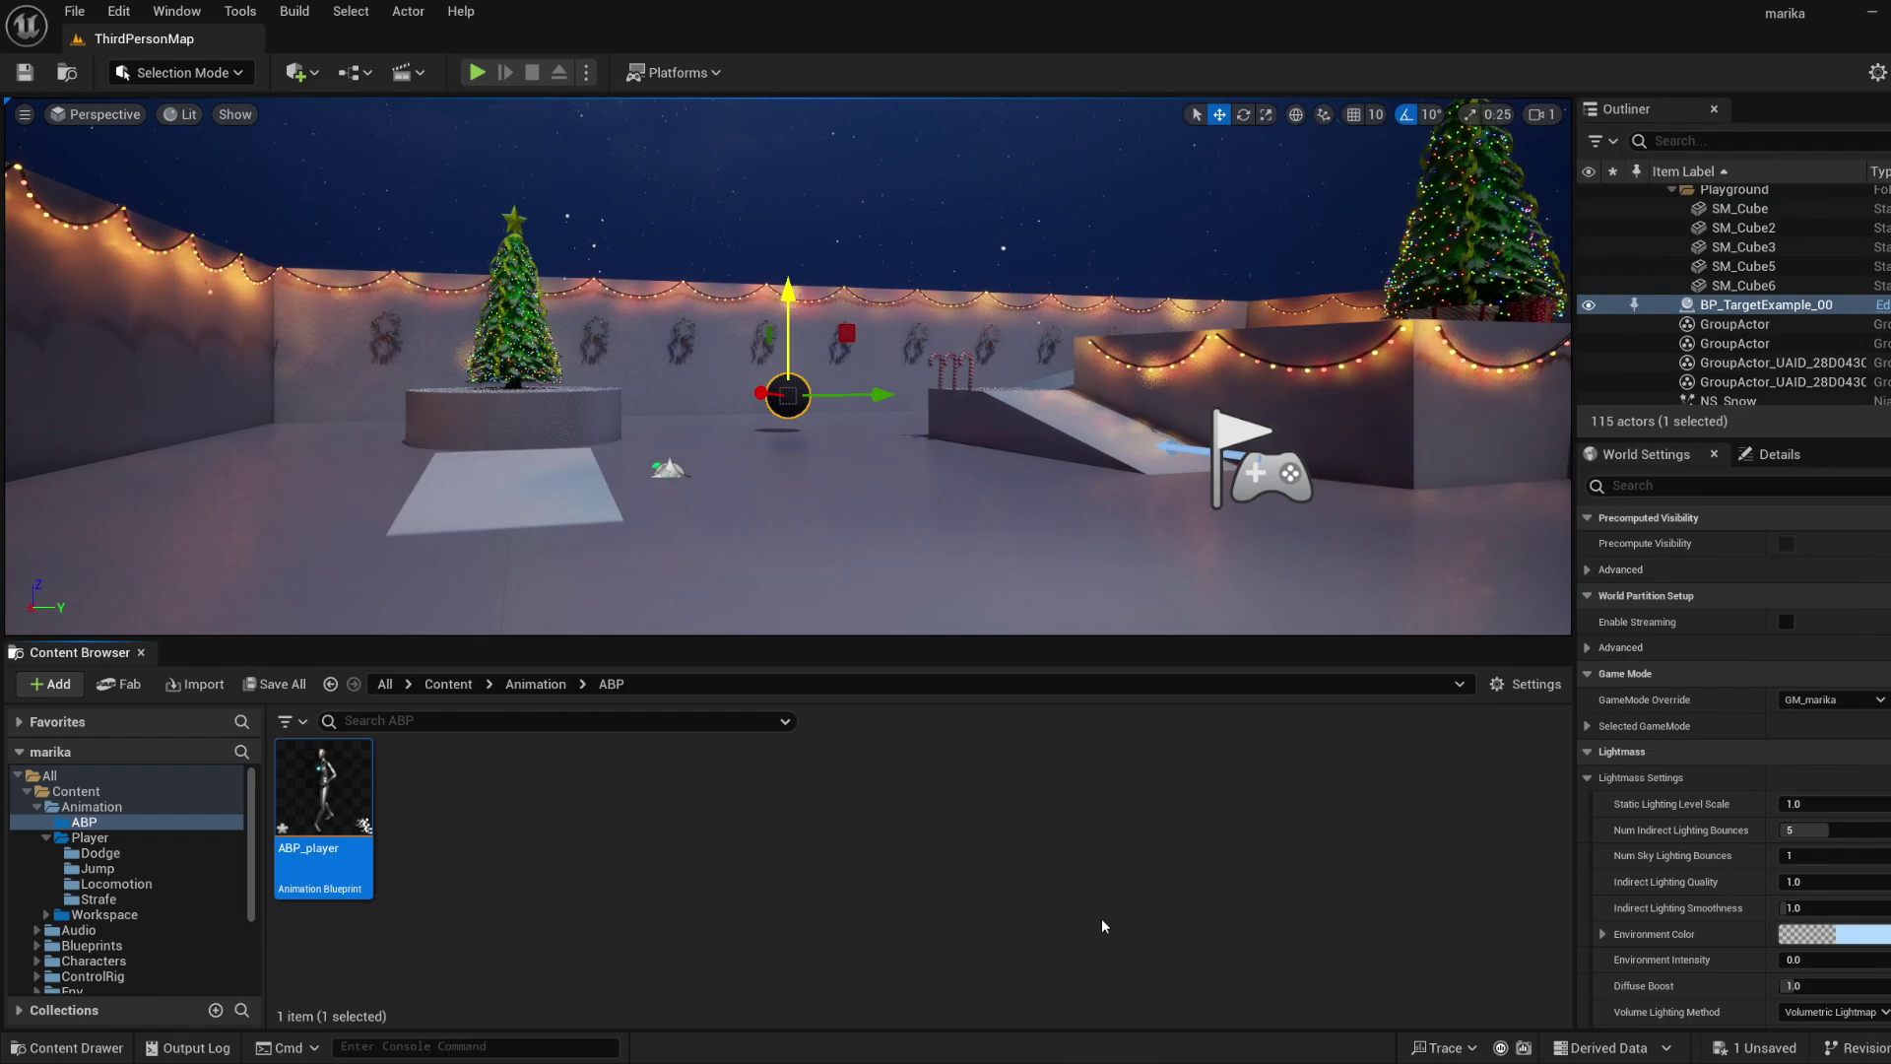
pyautogui.click(102, 899)
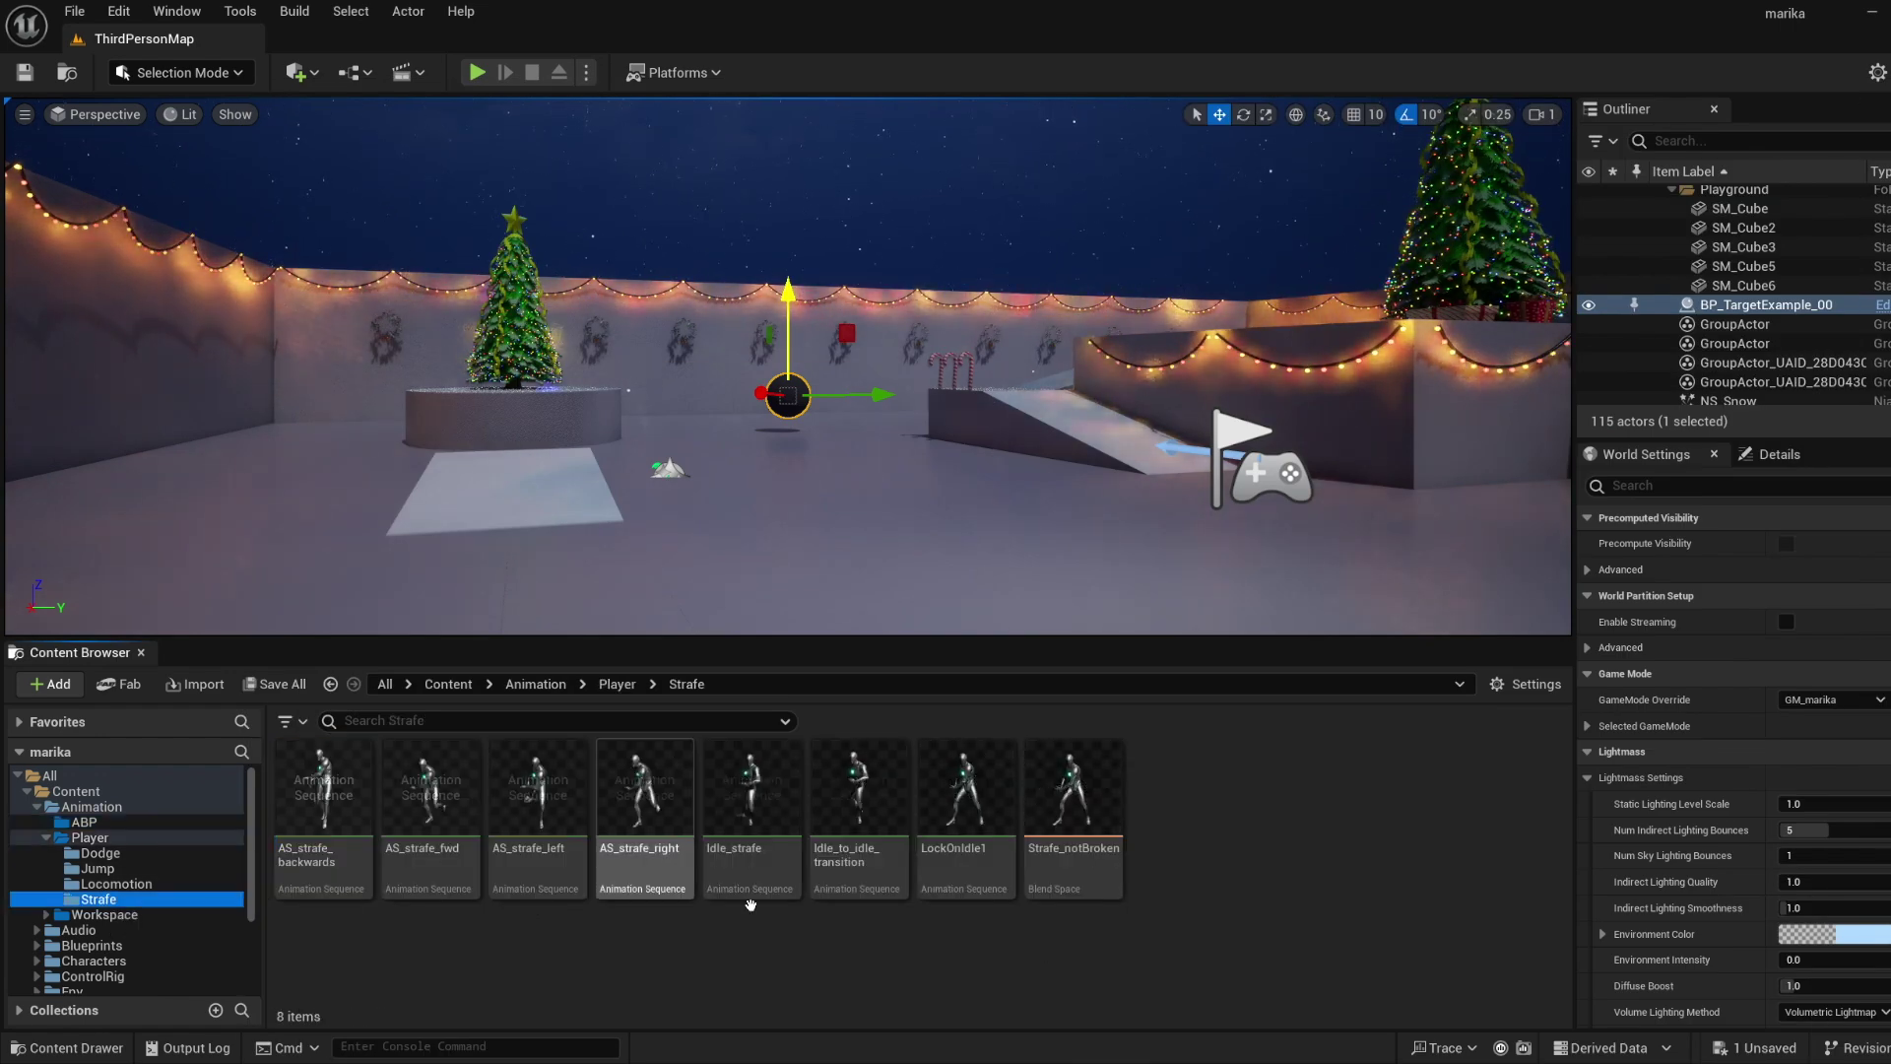
pyautogui.rightClick(1185, 819)
pyautogui.moveTo(1350, 424)
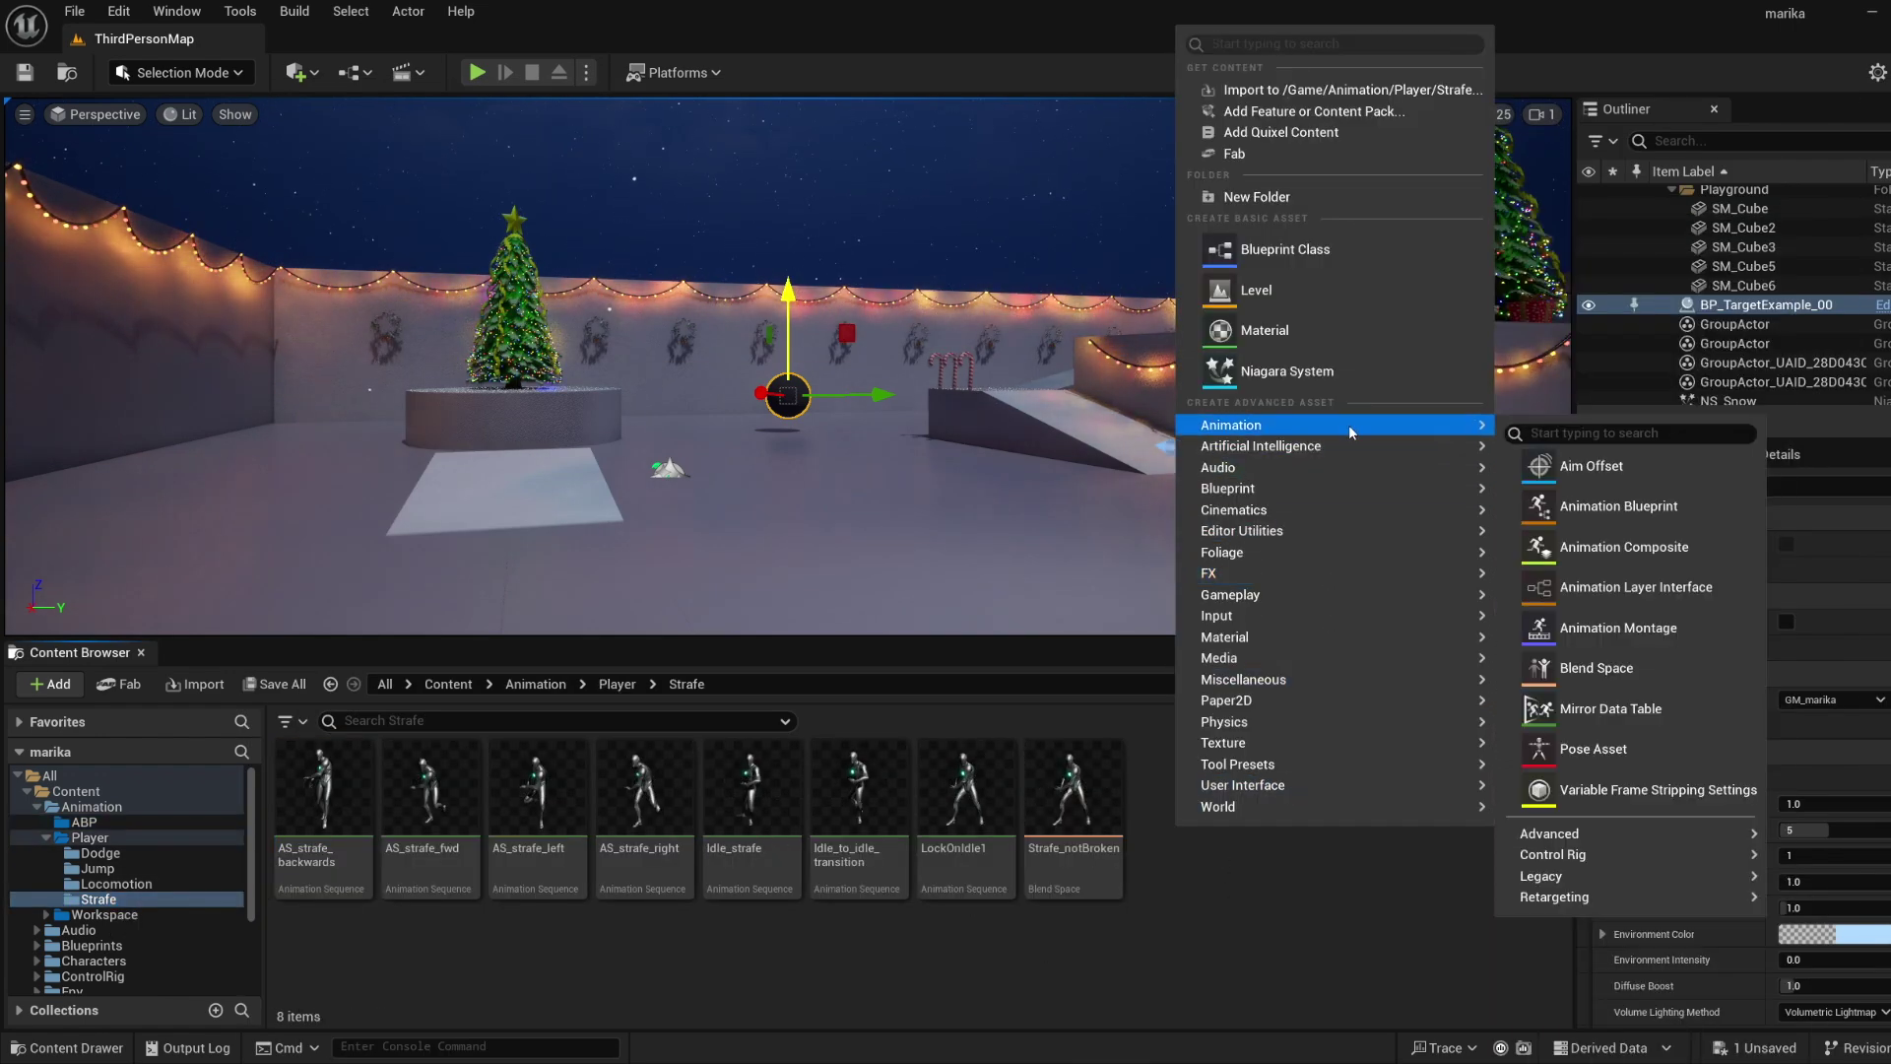
pyautogui.click(1647, 560)
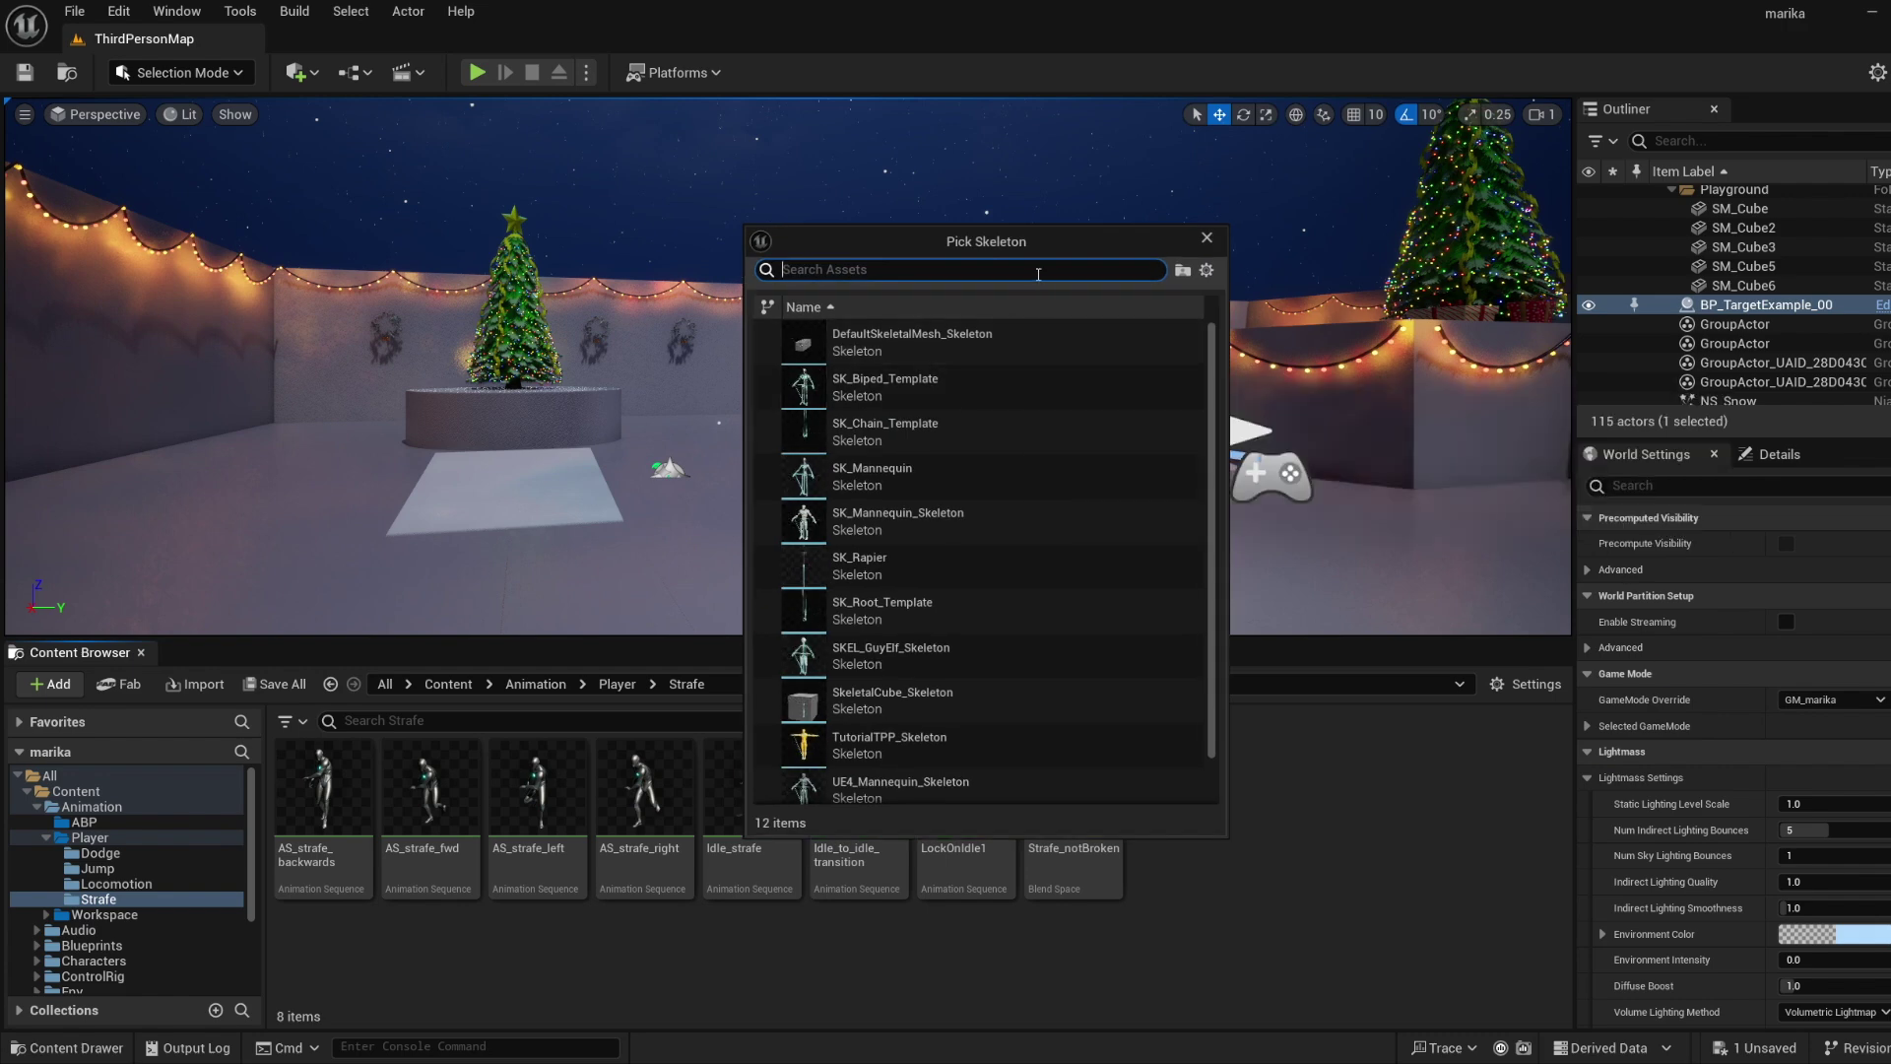
pyautogui.write('manne')
pyautogui.click(1043, 343)
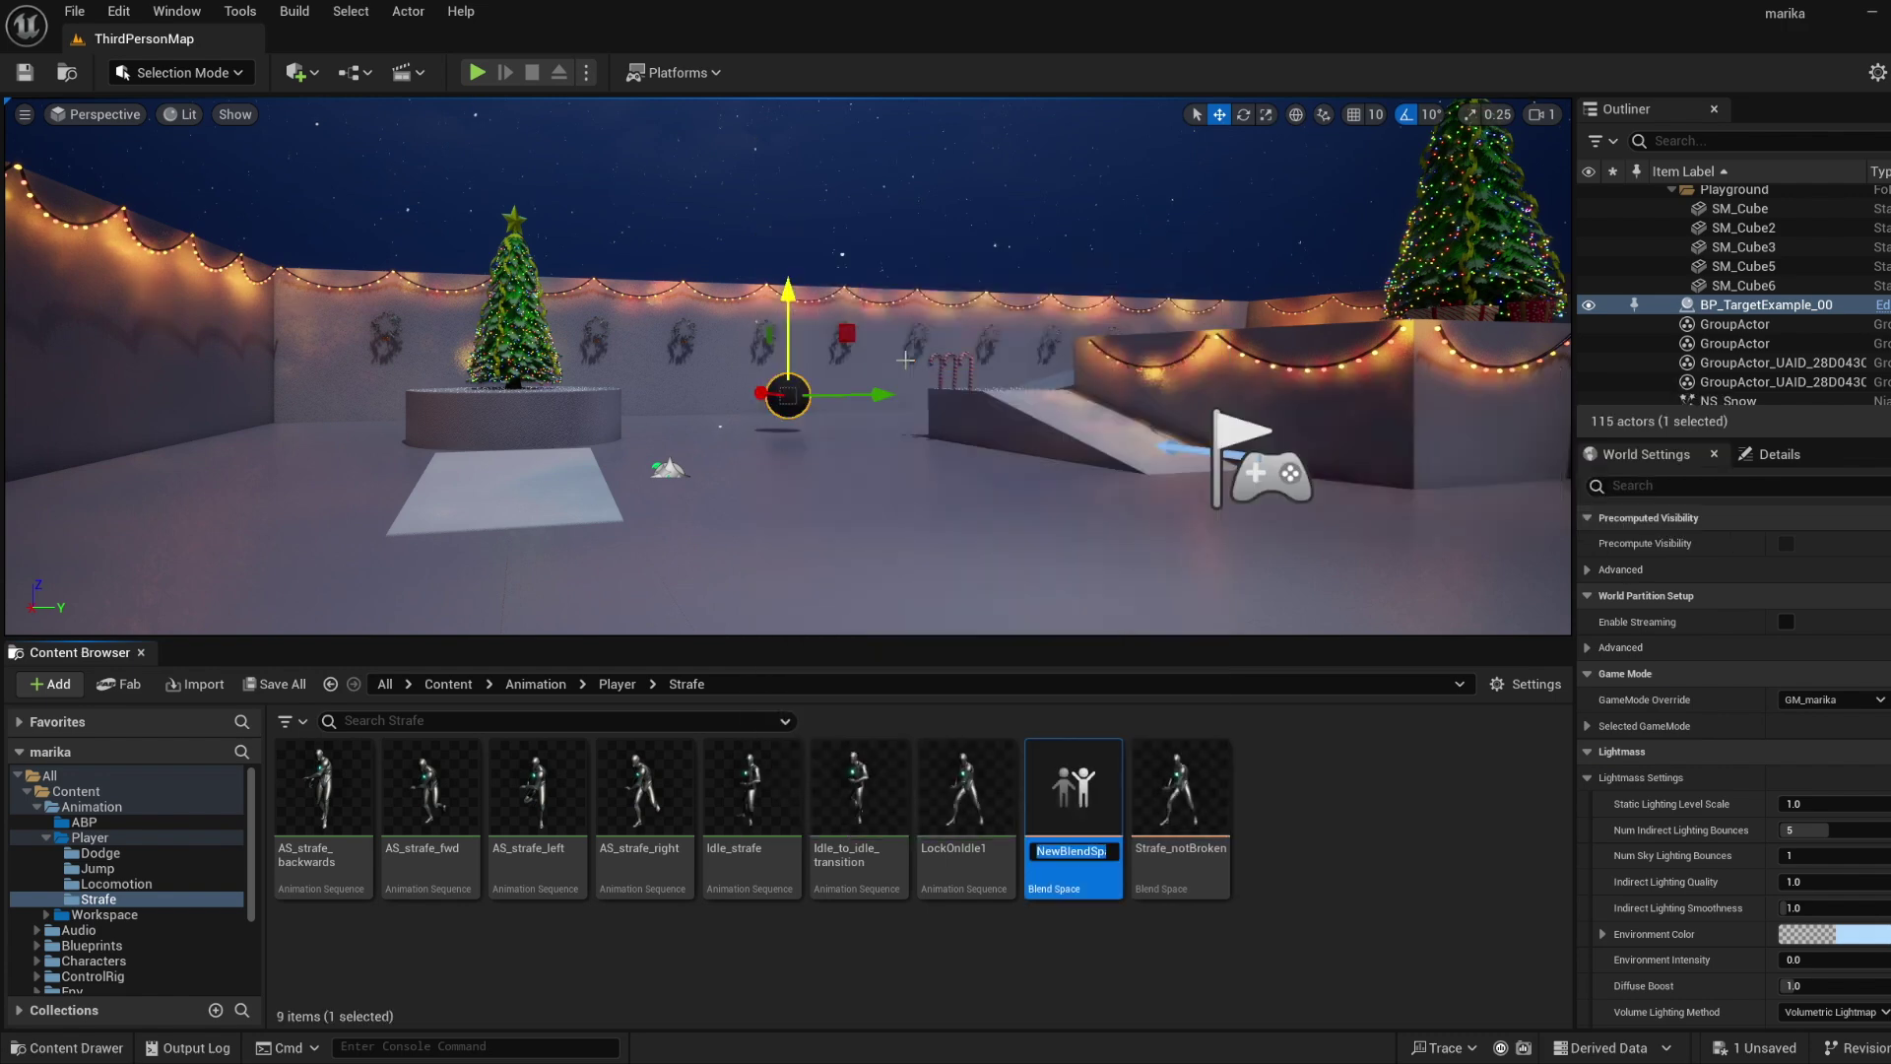
pyautogui.write('BS_')
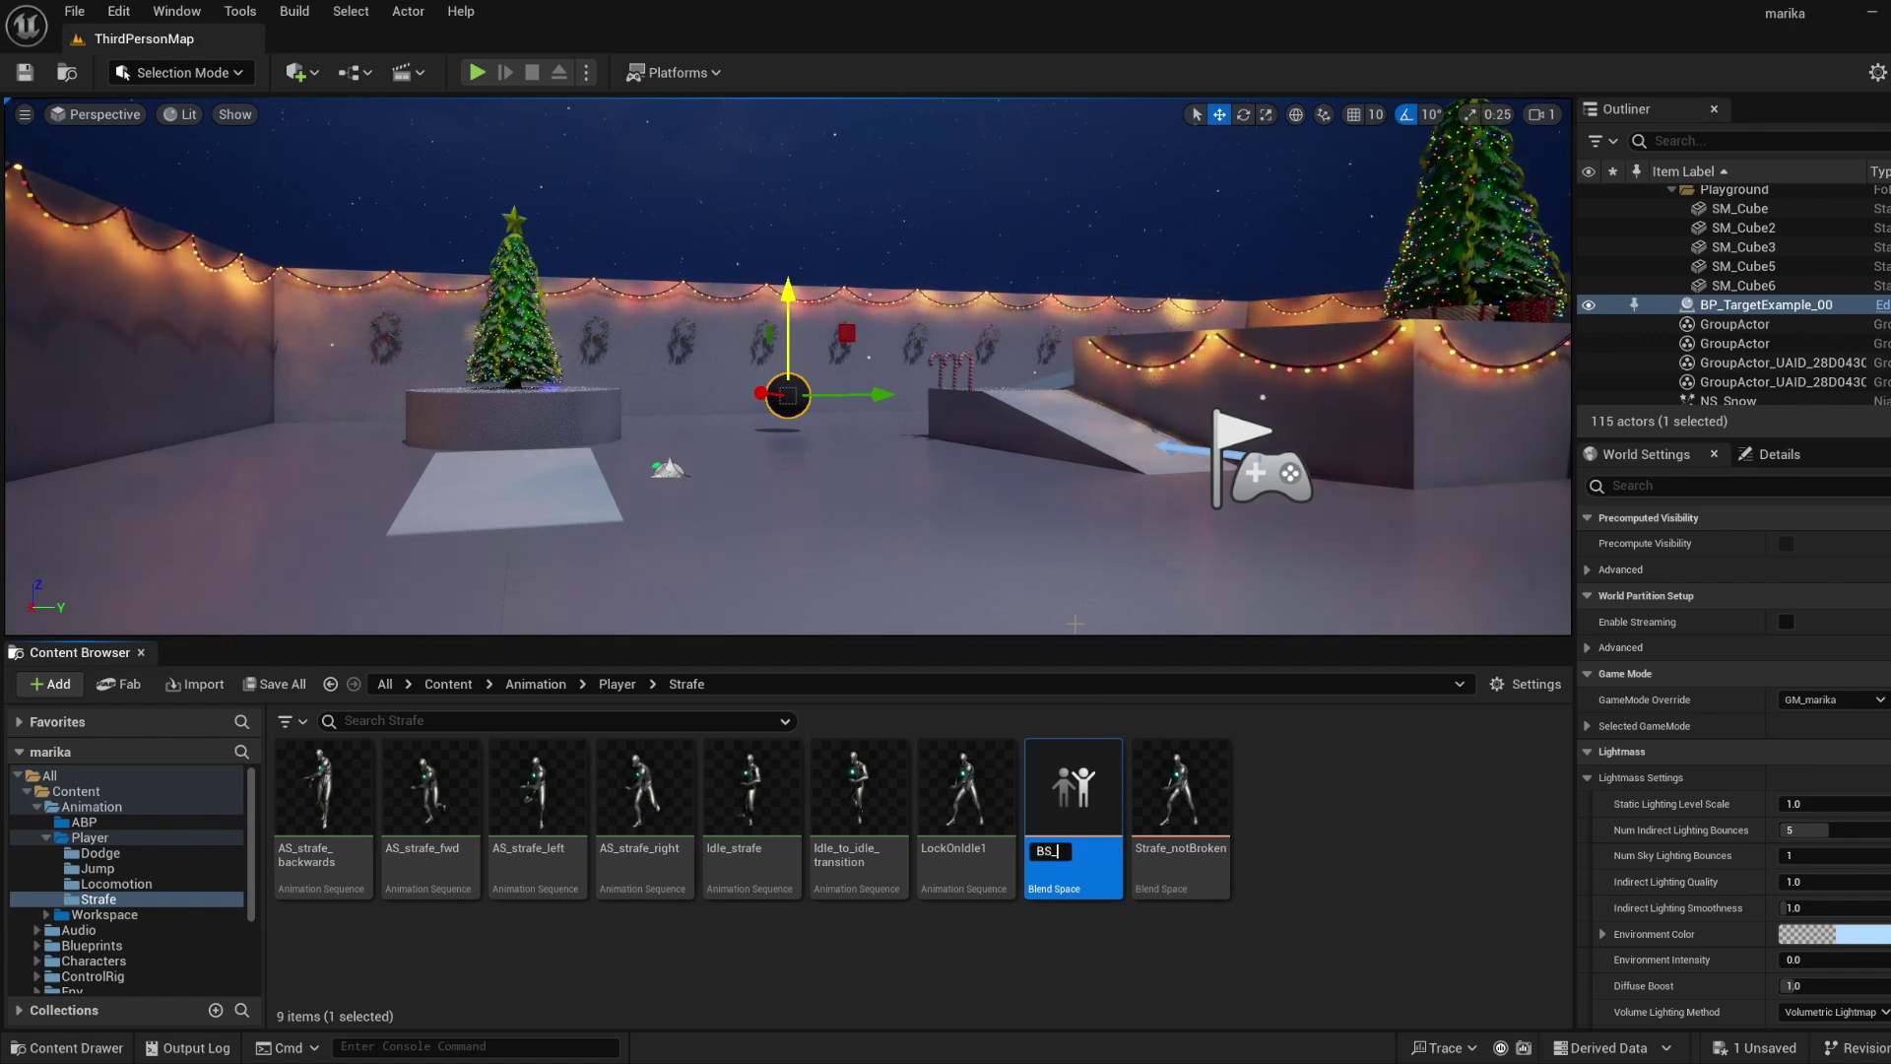
pyautogui.write('strafe')
pyautogui.press('Return')
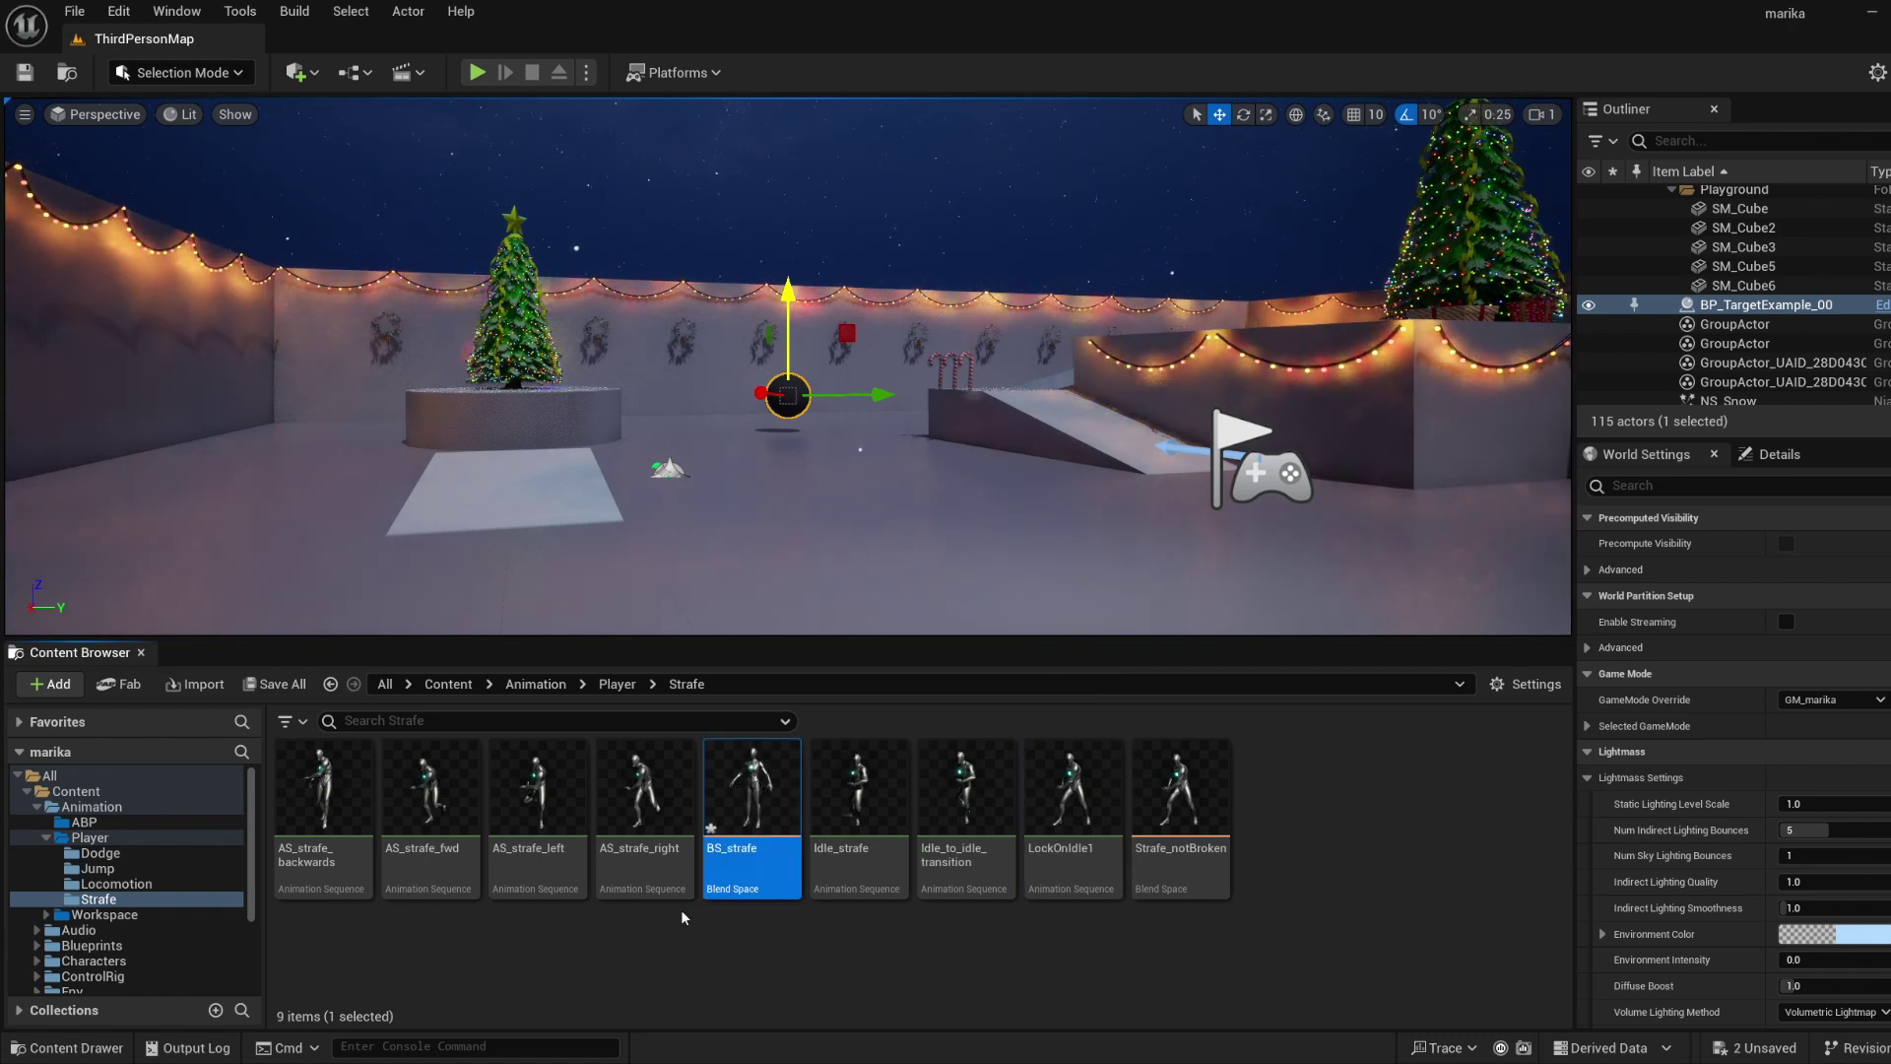
# Open the BS_strafe blend space and show its preview character from the front.
pyautogui.doubleClick(753, 857)
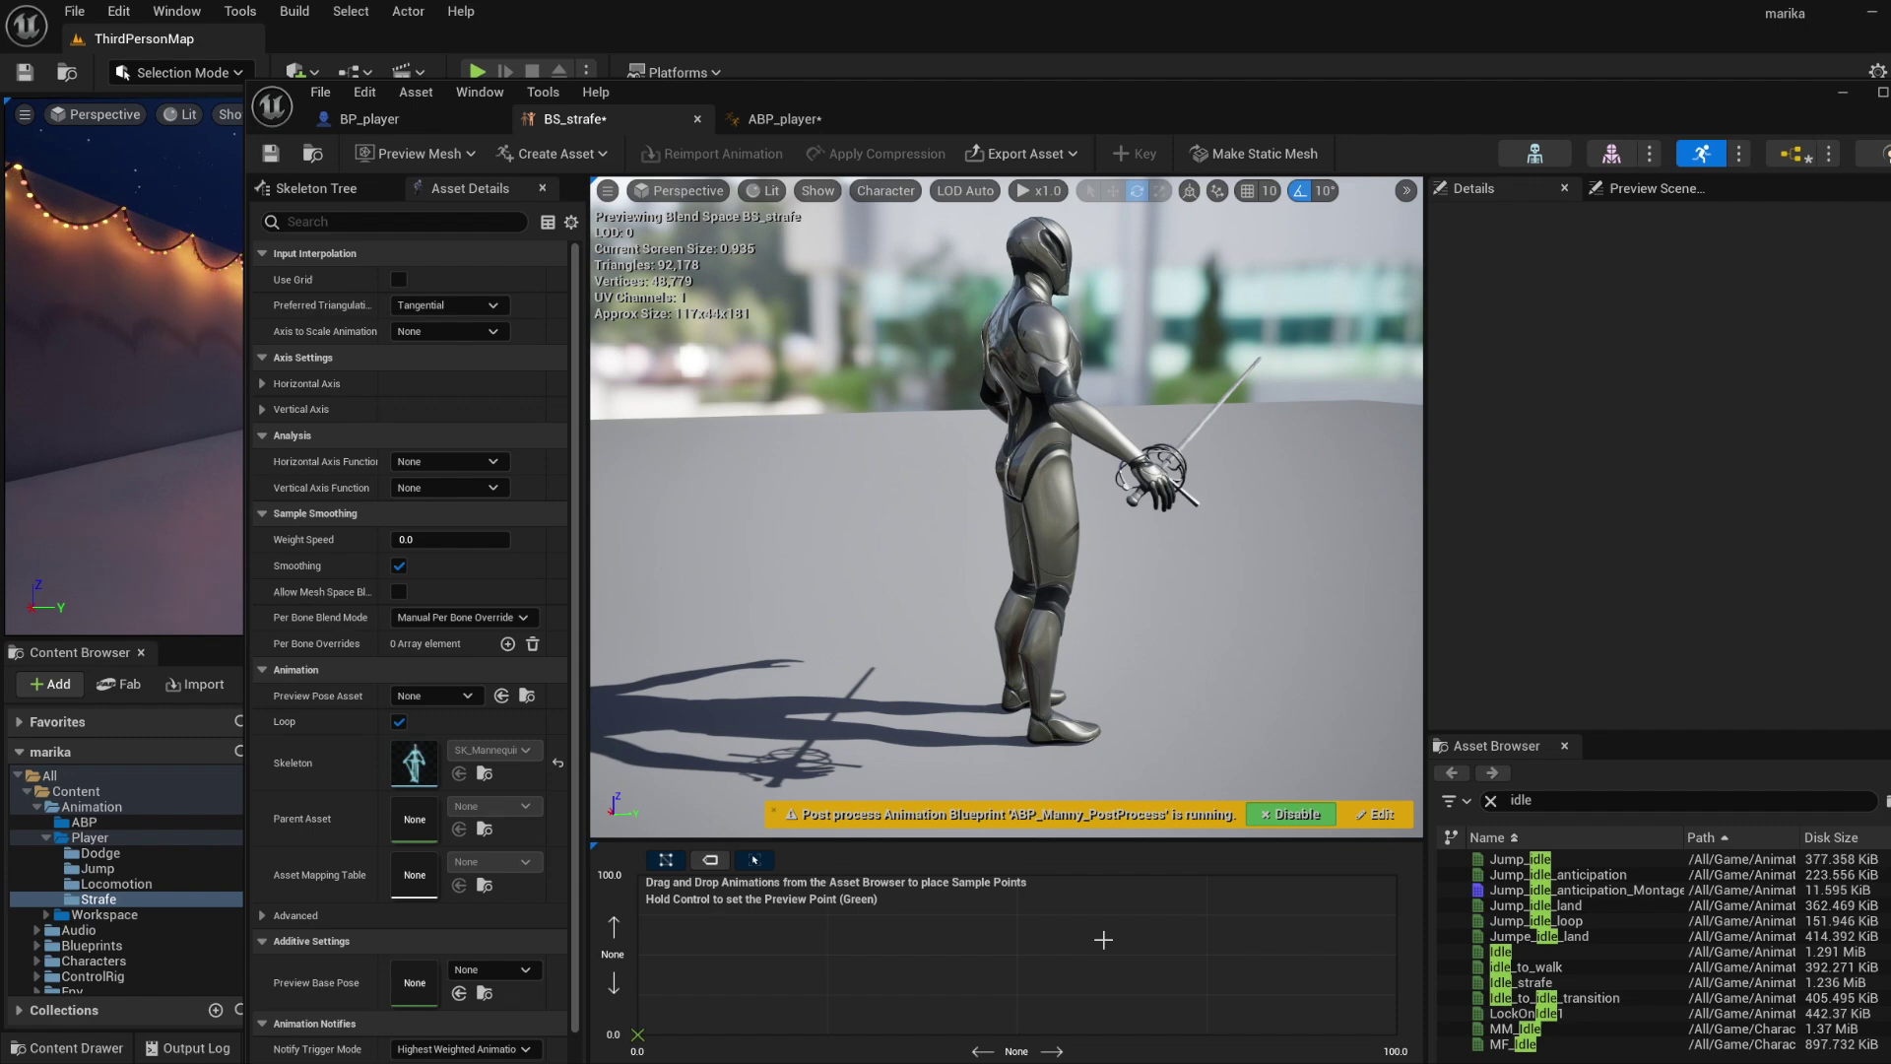
pyautogui.moveTo(1279, 680); pyautogui.dragTo(1084, 690)
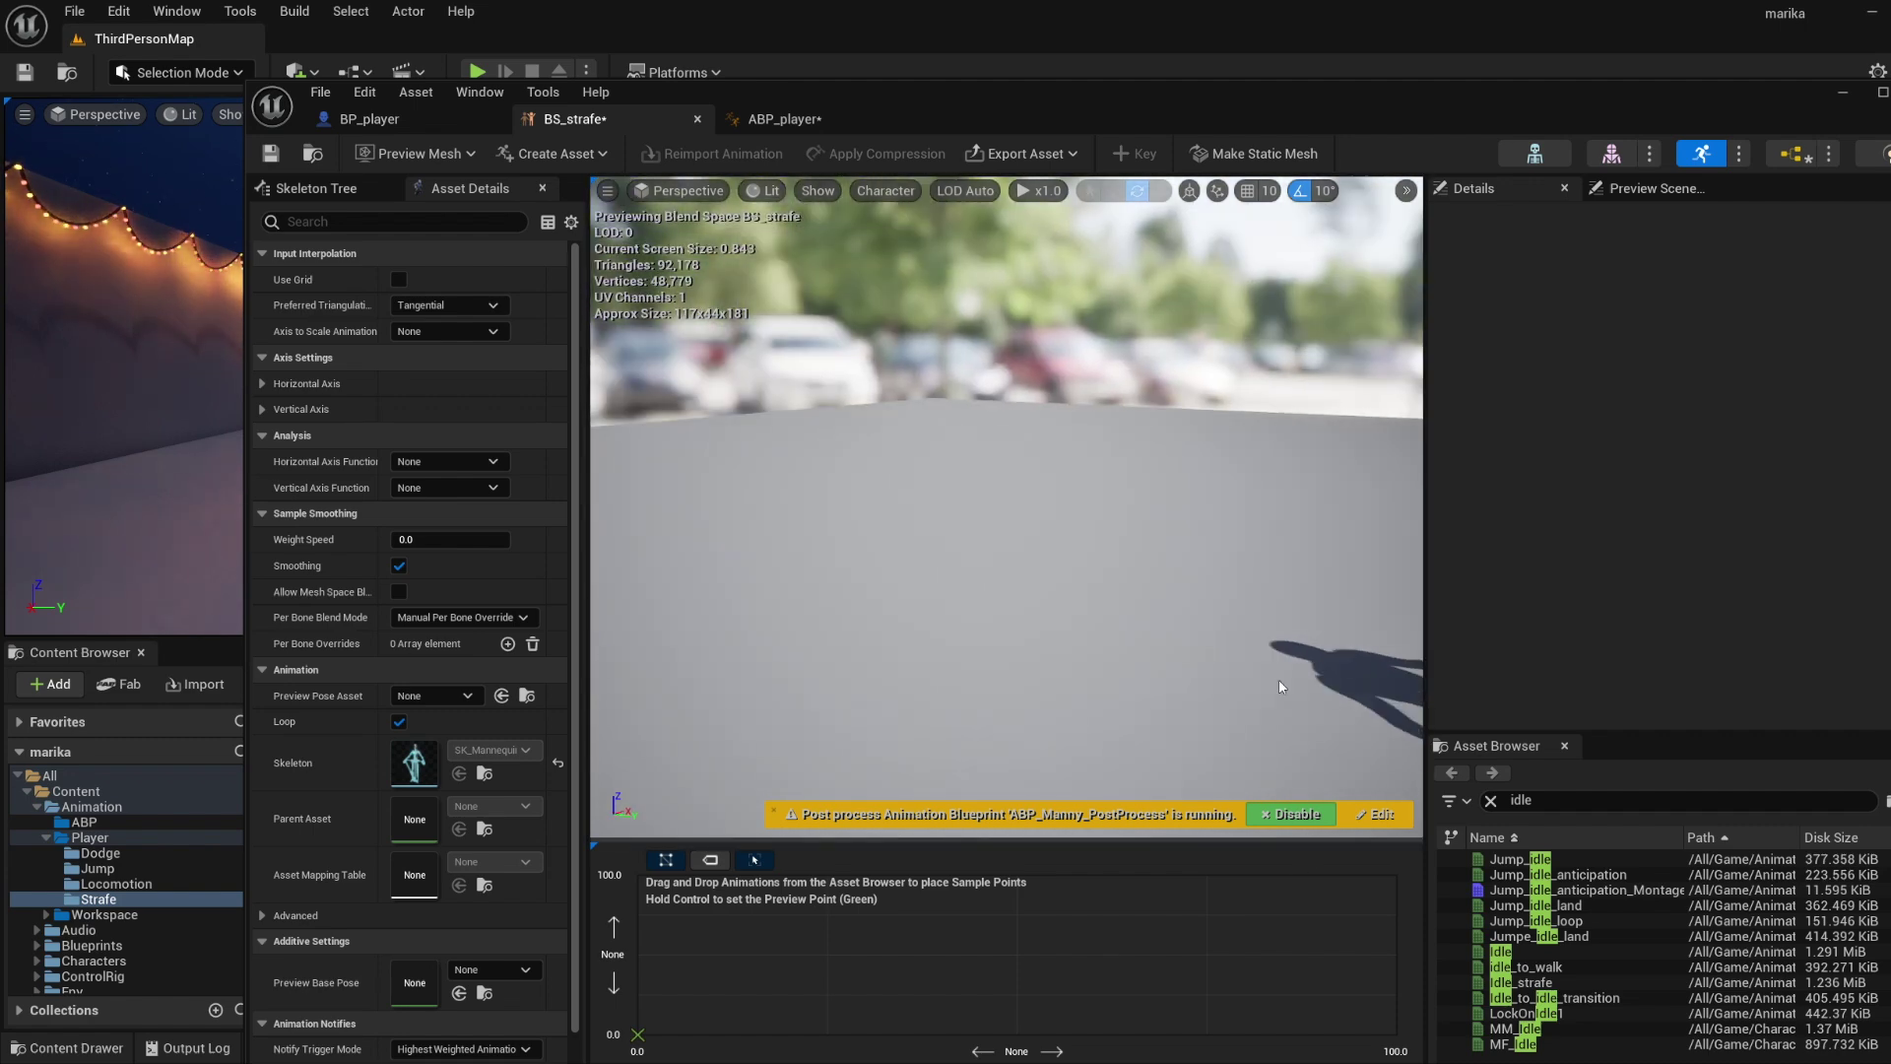
pyautogui.moveTo(1379, 602); pyautogui.dragTo(1286, 558)
pyautogui.press('super')
pyautogui.press('super')
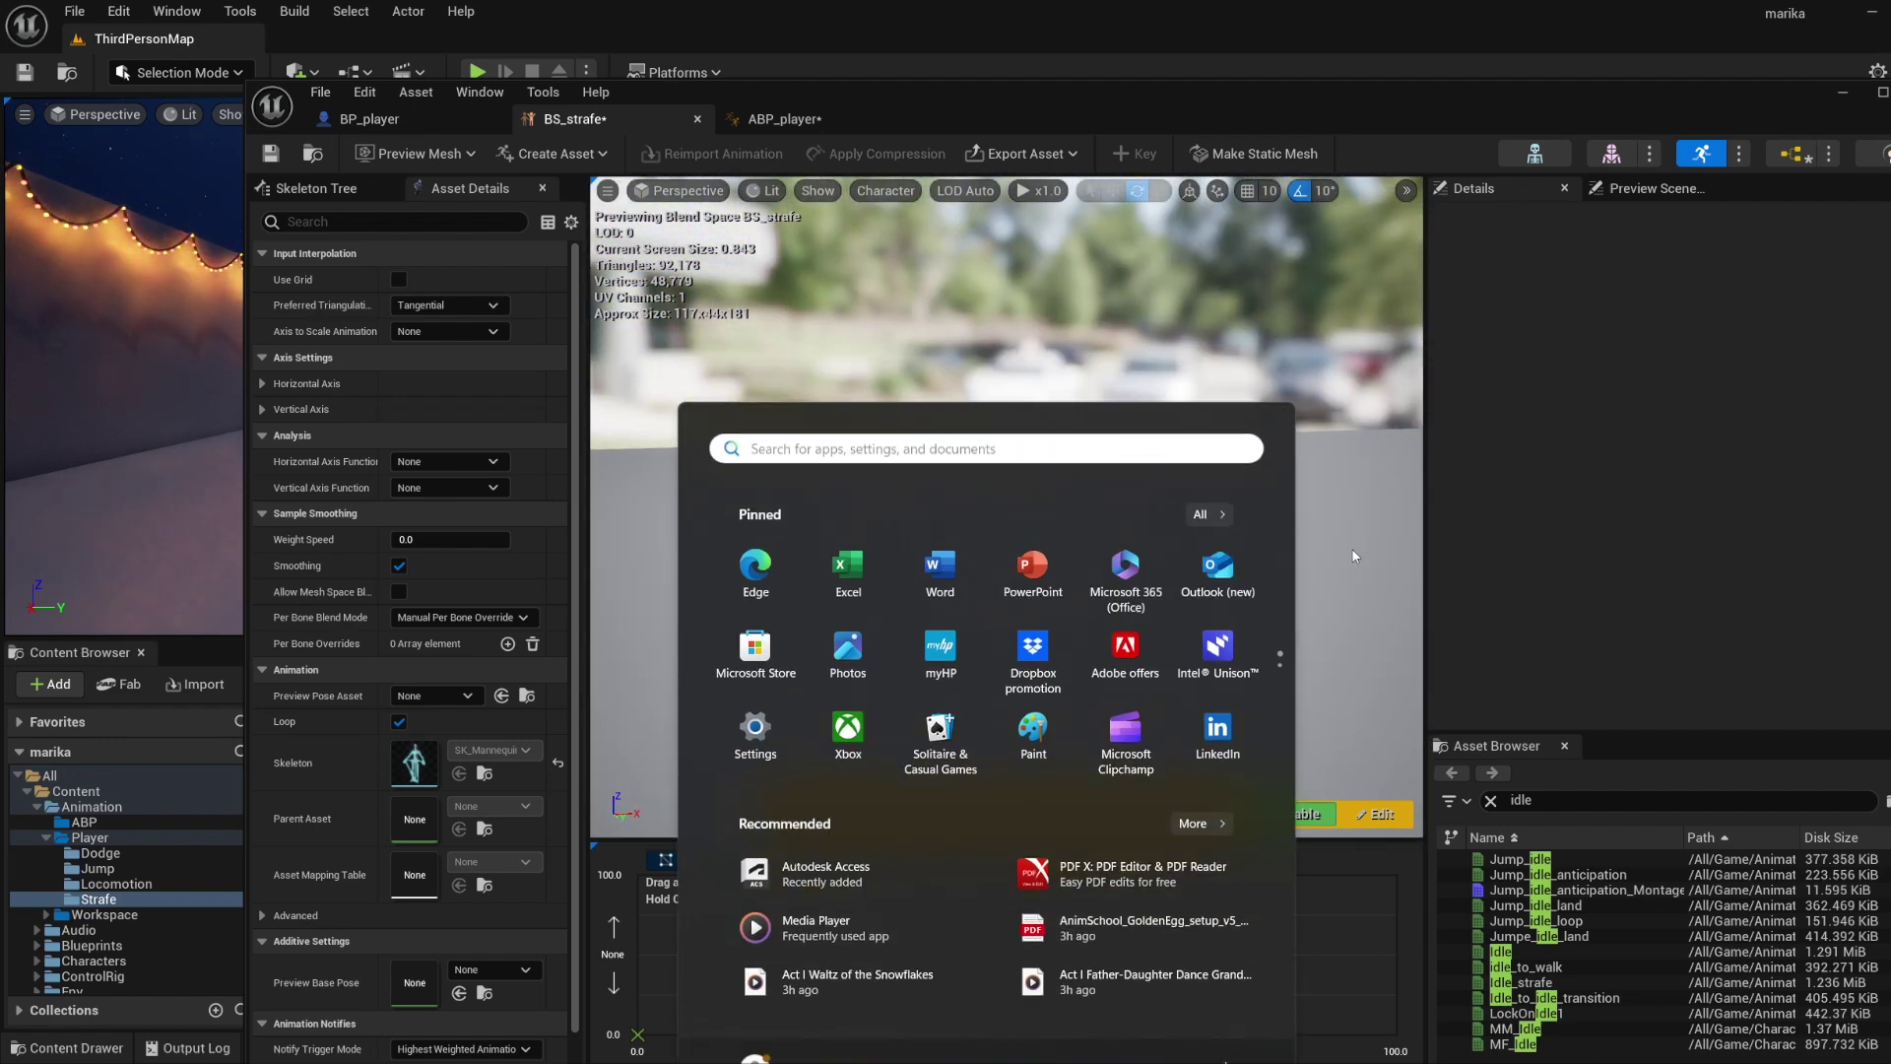
pyautogui.moveTo(1280, 654); pyautogui.dragTo(1277, 621)
pyautogui.moveTo(1277, 621); pyautogui.dragTo(1624, 612, button='middle')
pyautogui.scroll(-5, 1320, 616)
pyautogui.moveTo(1281, 616); pyautogui.dragTo(1056, 612, button='middle')
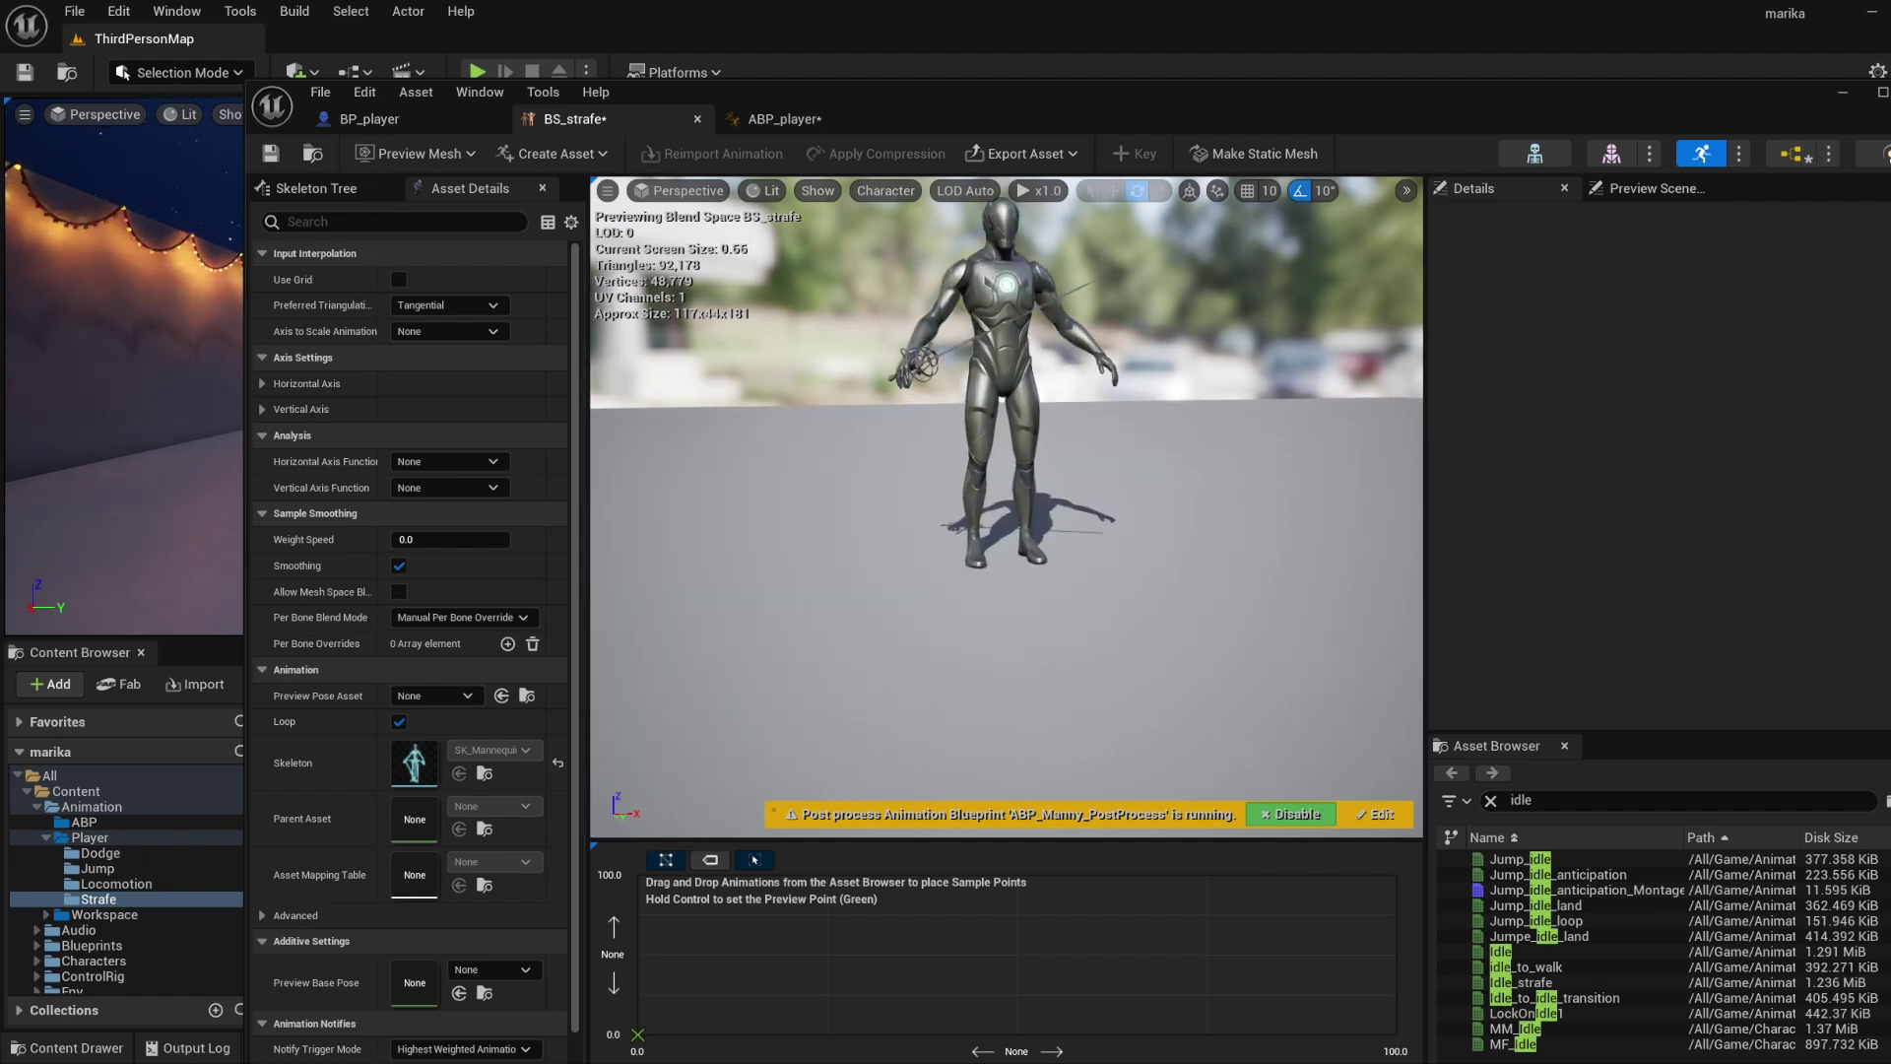
pyautogui.moveTo(1057, 611); pyautogui.dragTo(1057, 612)
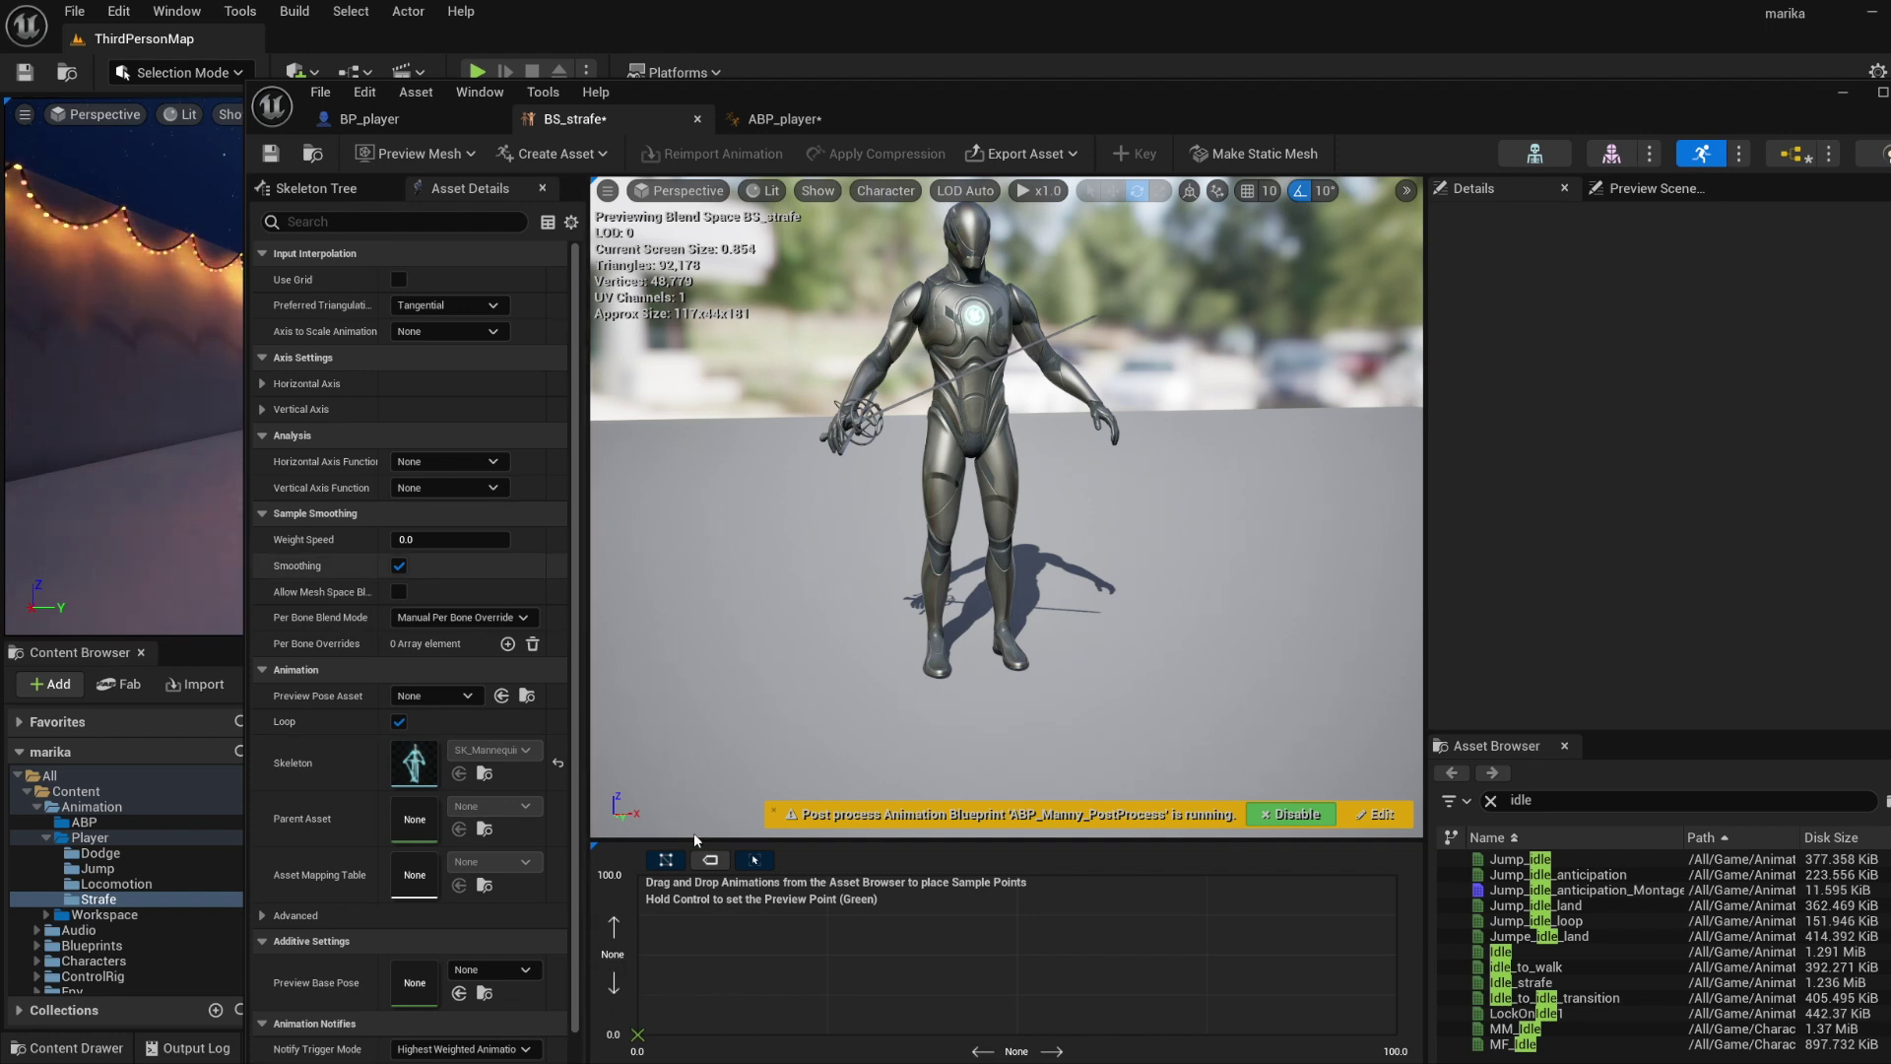
# Name the blend space's vertical axis Speed and its horizontal axis Direction.
pyautogui.click(262, 407)
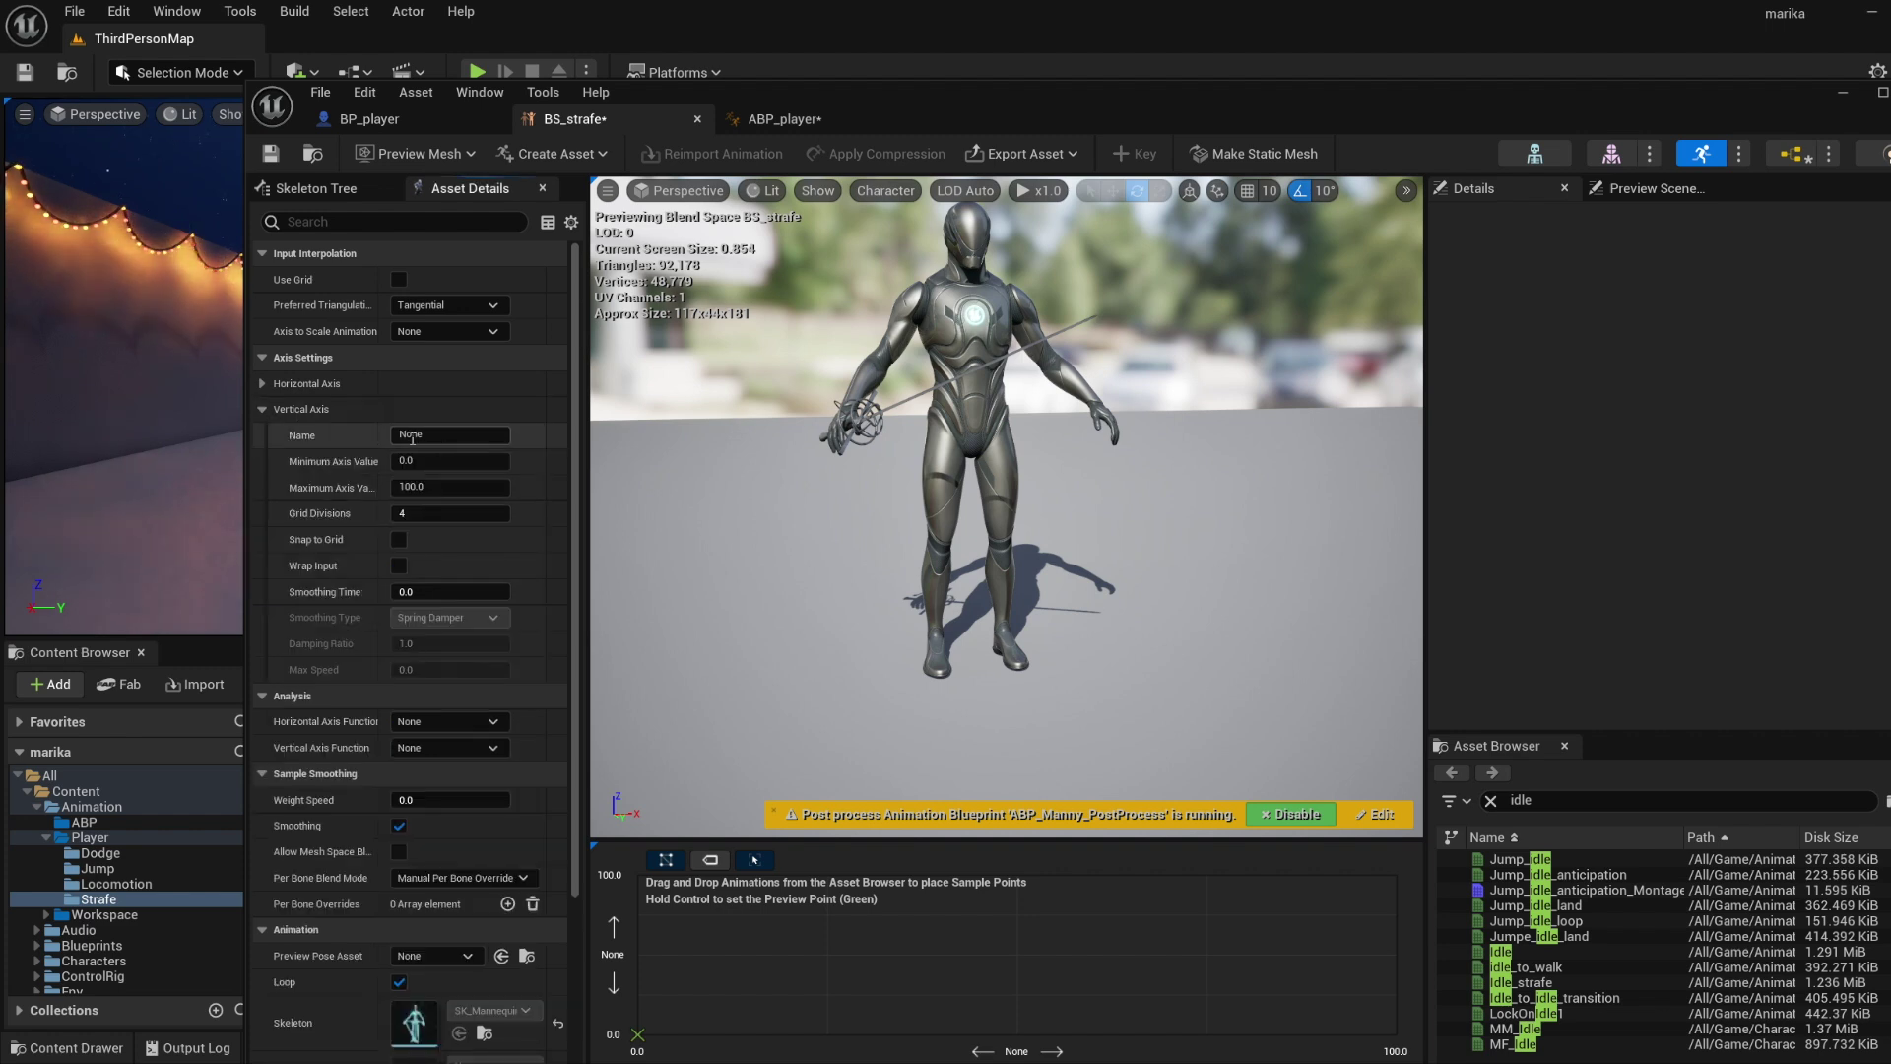
pyautogui.click(411, 434)
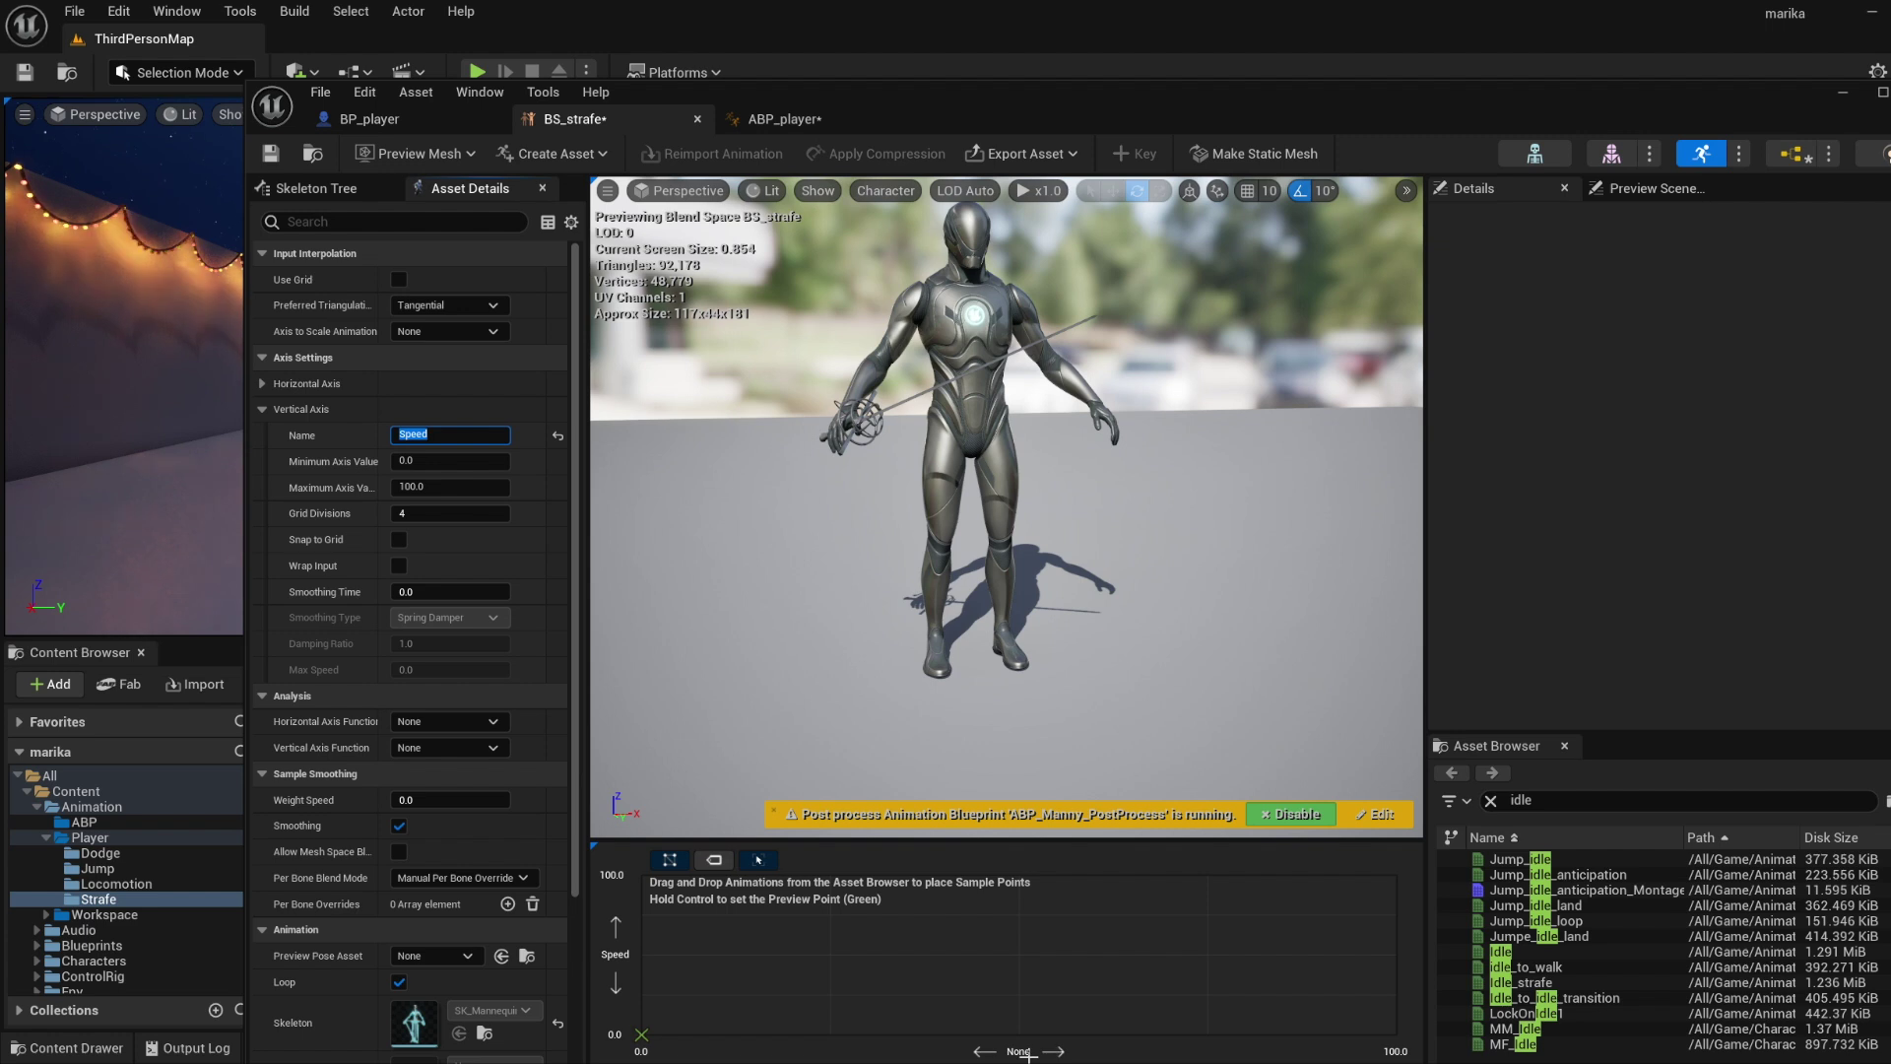
pyautogui.click(261, 383)
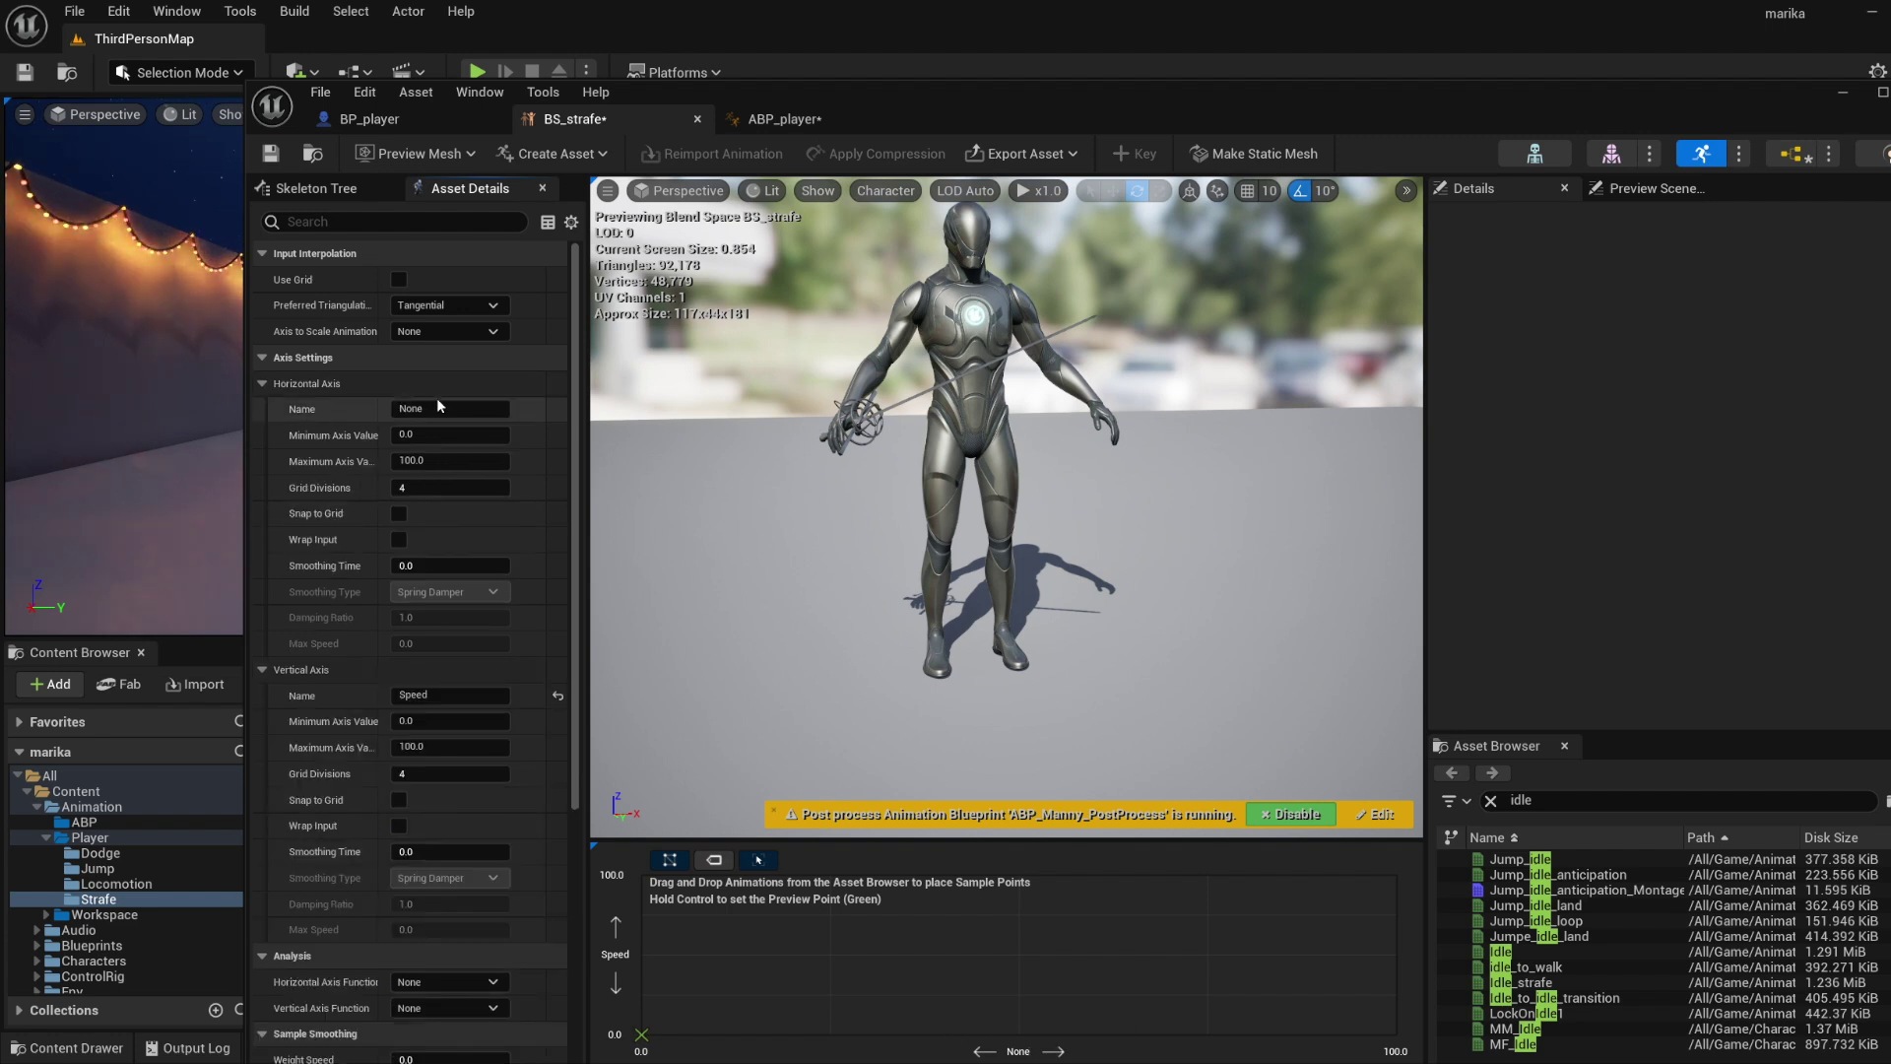
pyautogui.click(438, 408)
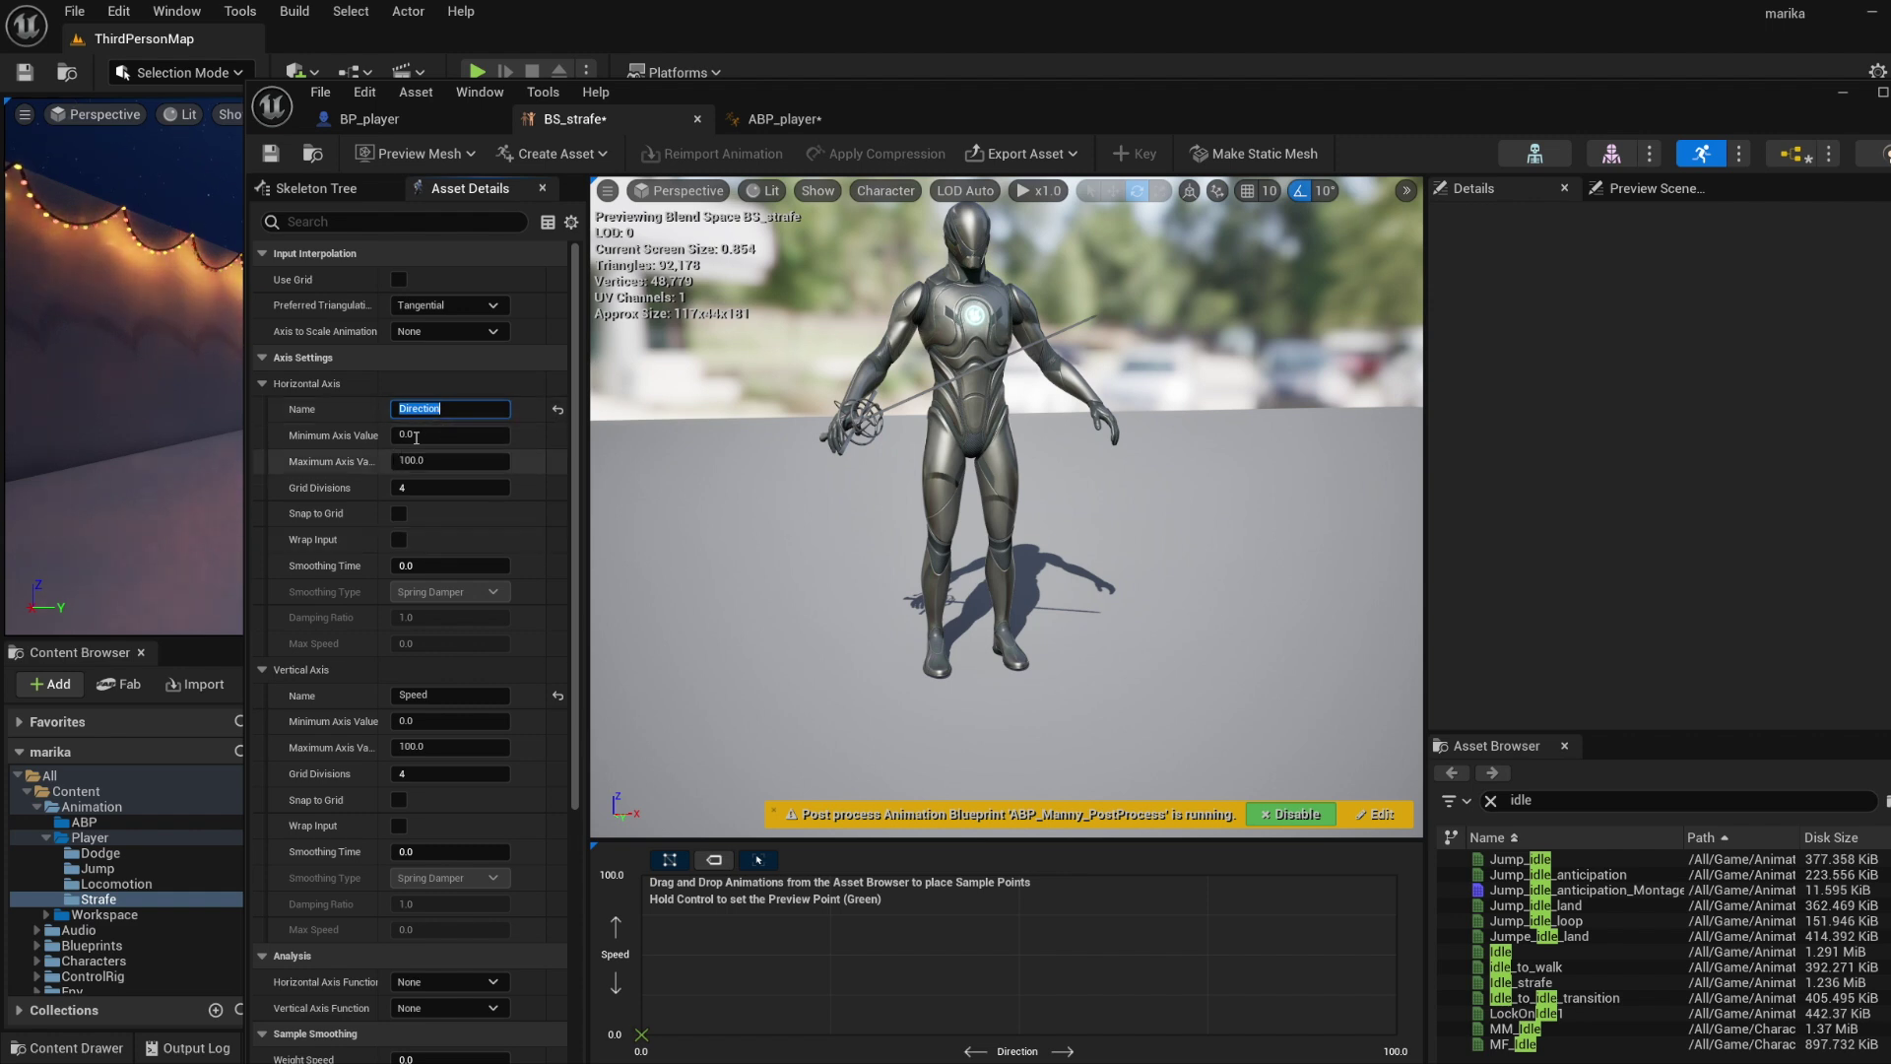
# Set the Direction axis range to -180 to 180 and the Speed range to 100 to 300, enabling Snap to Grid on both axes.
pyautogui.click(428, 436)
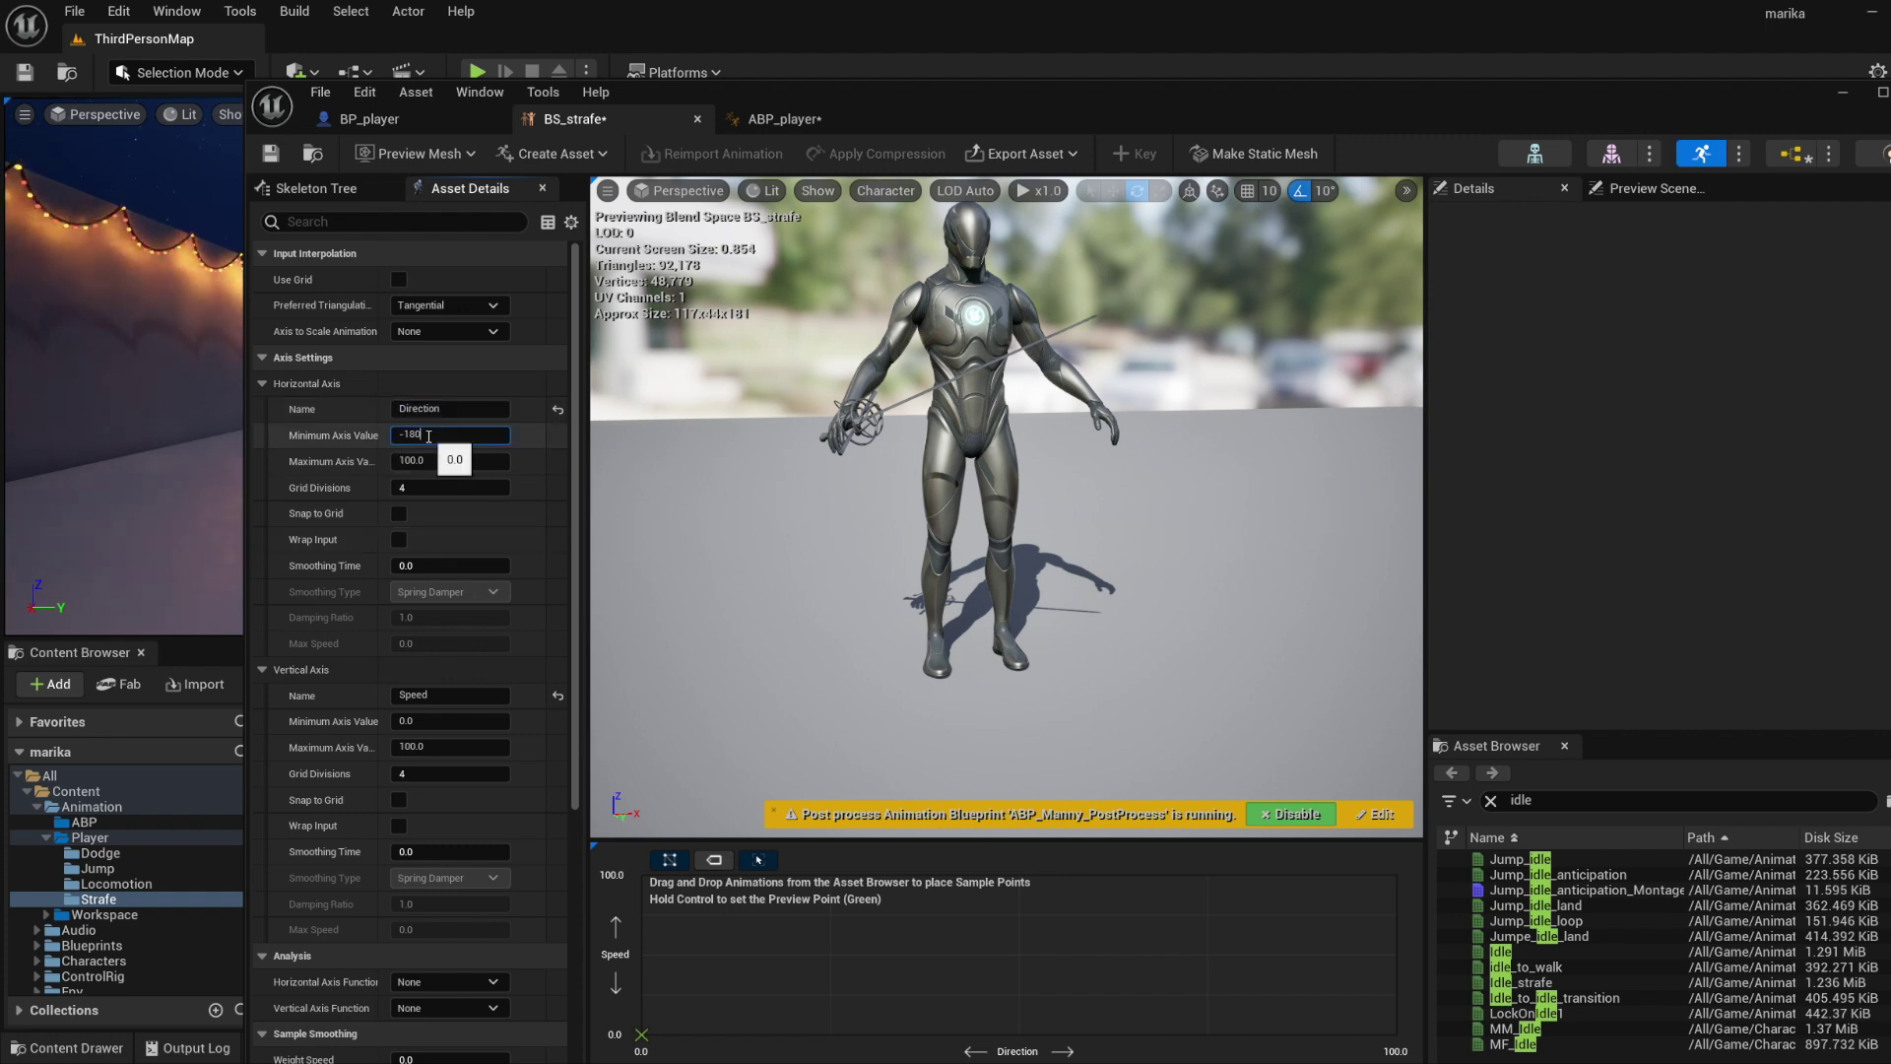
pyautogui.click(441, 461)
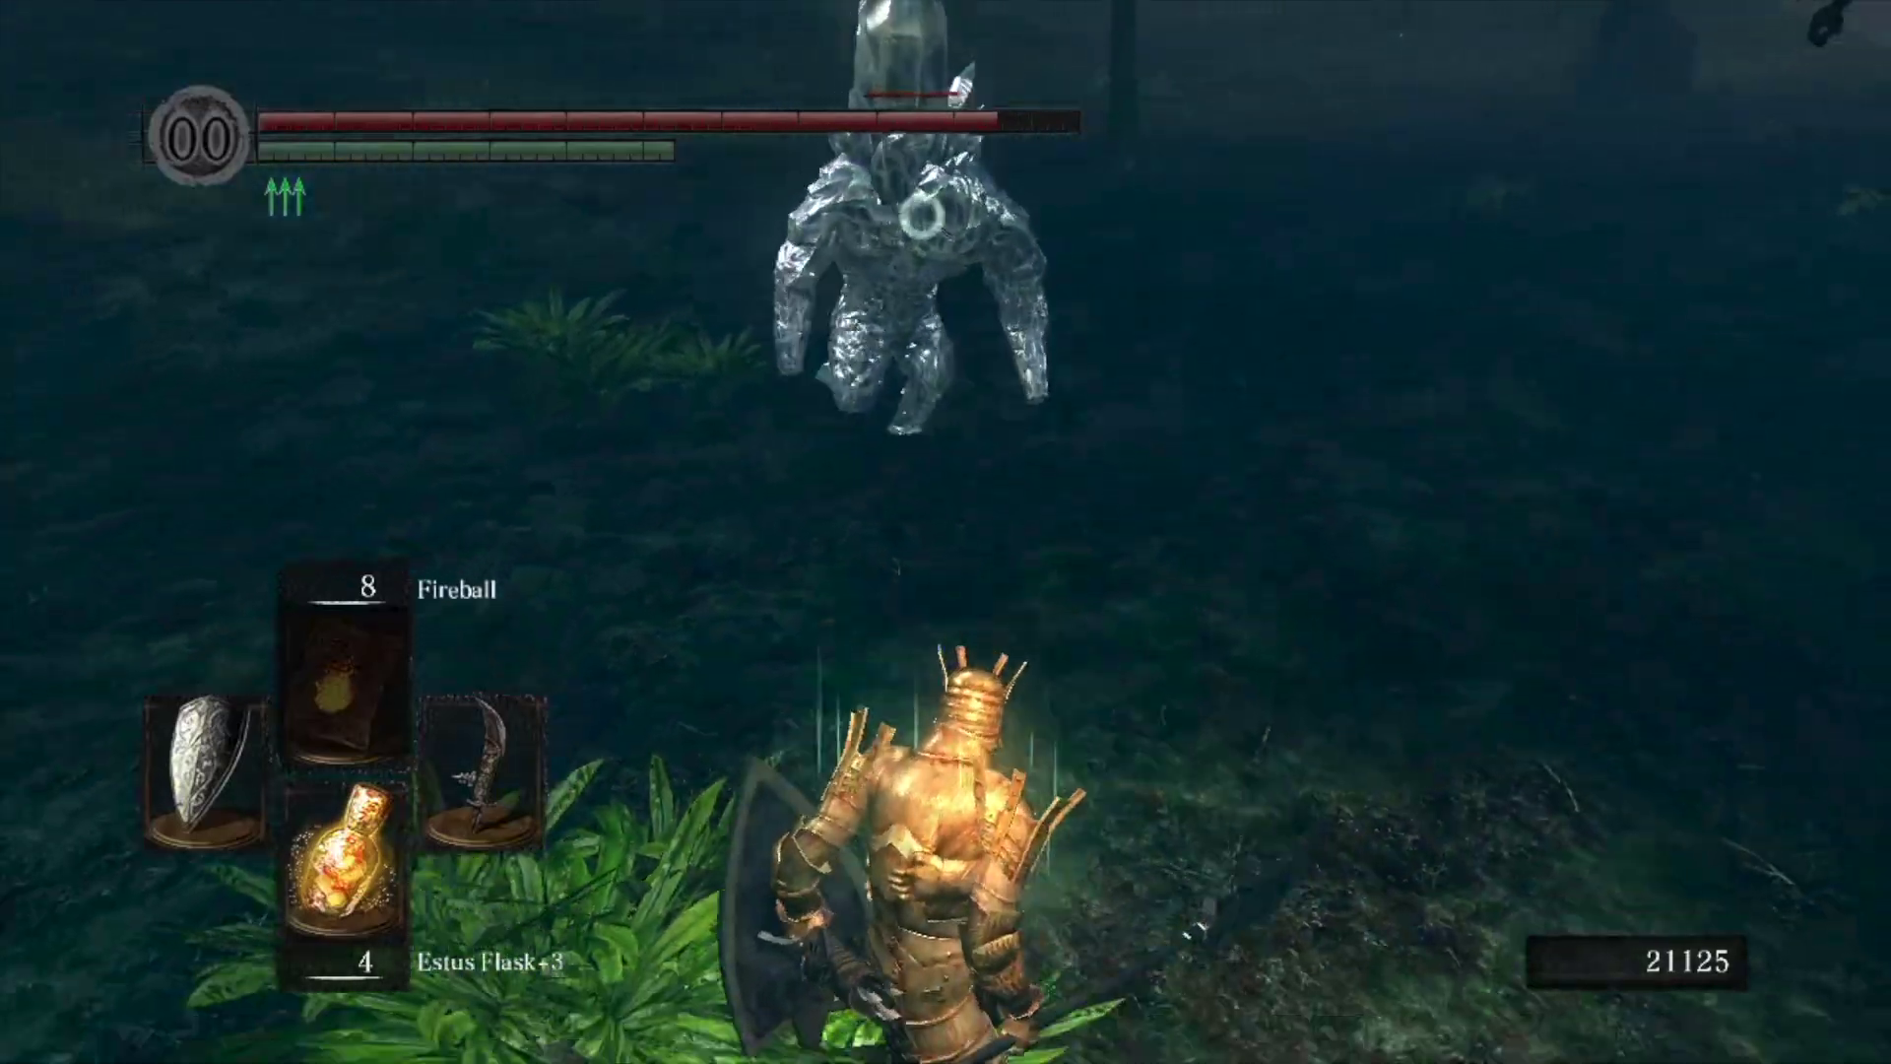
pyautogui.click(455, 743)
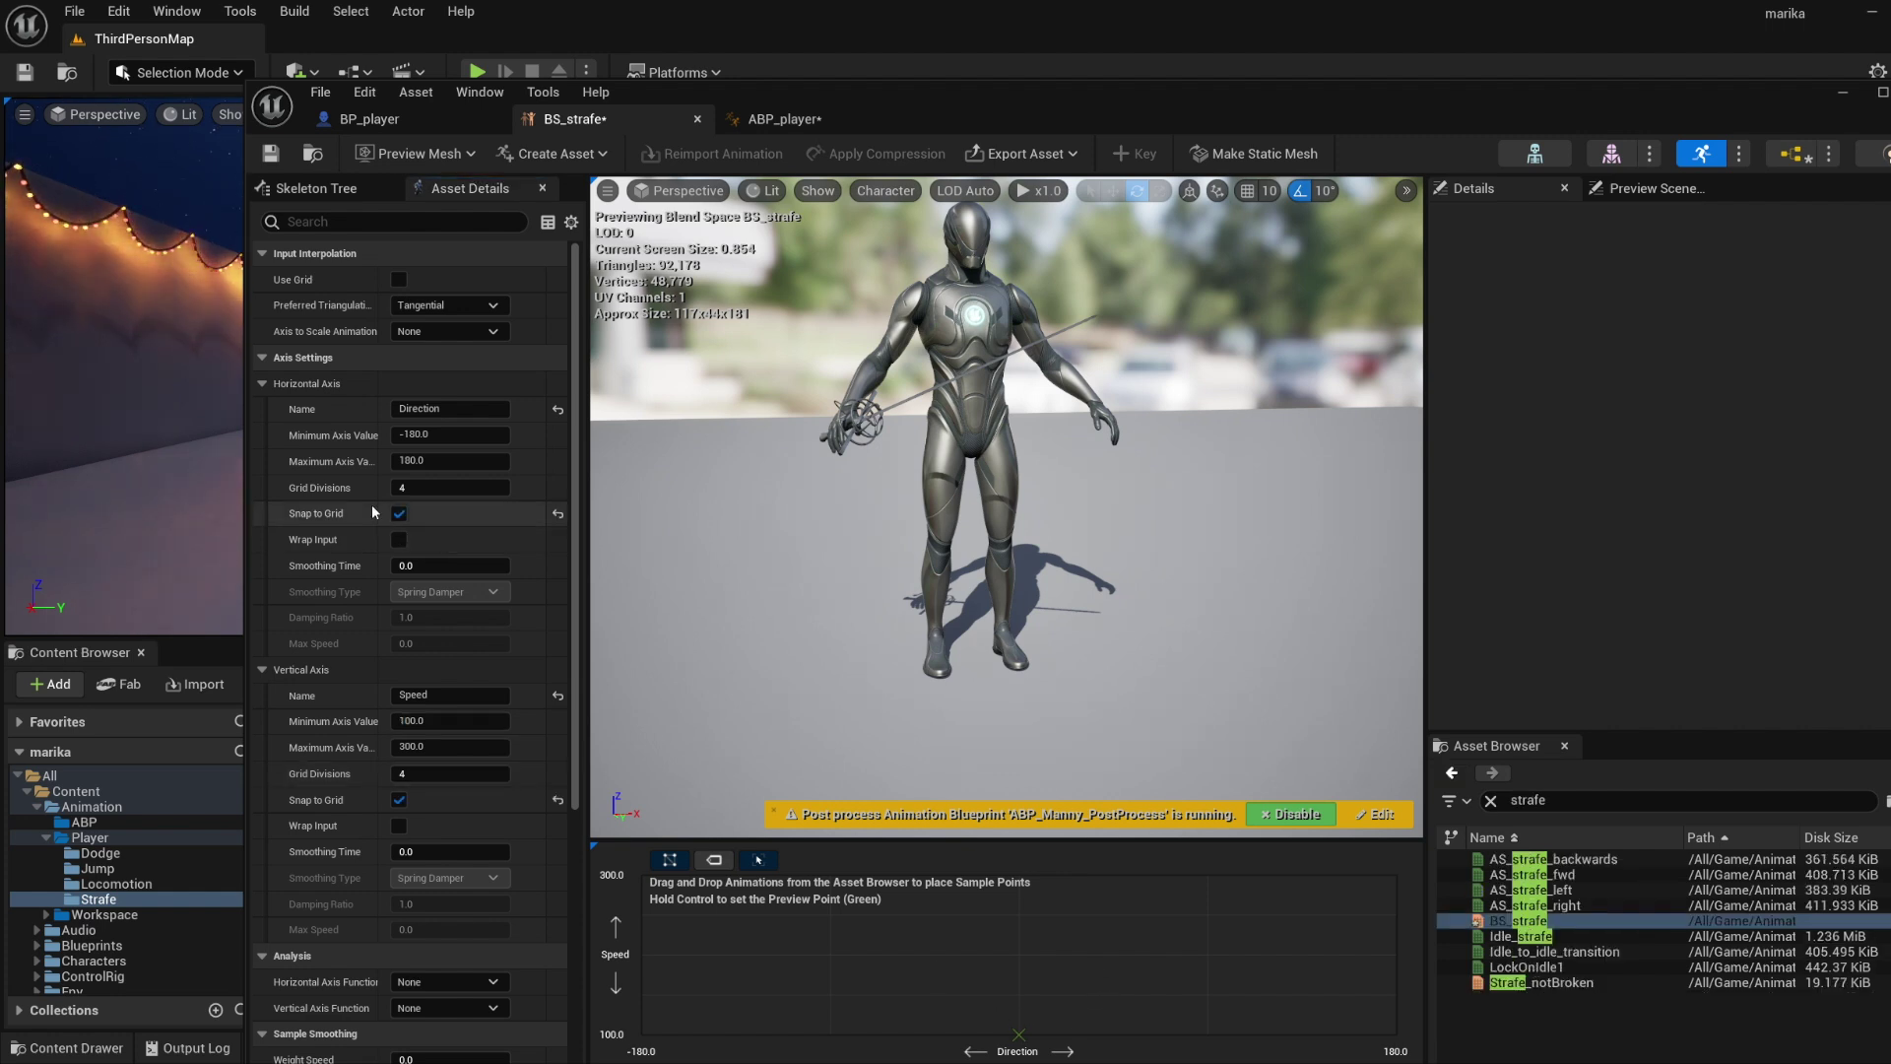
pyautogui.click(399, 799)
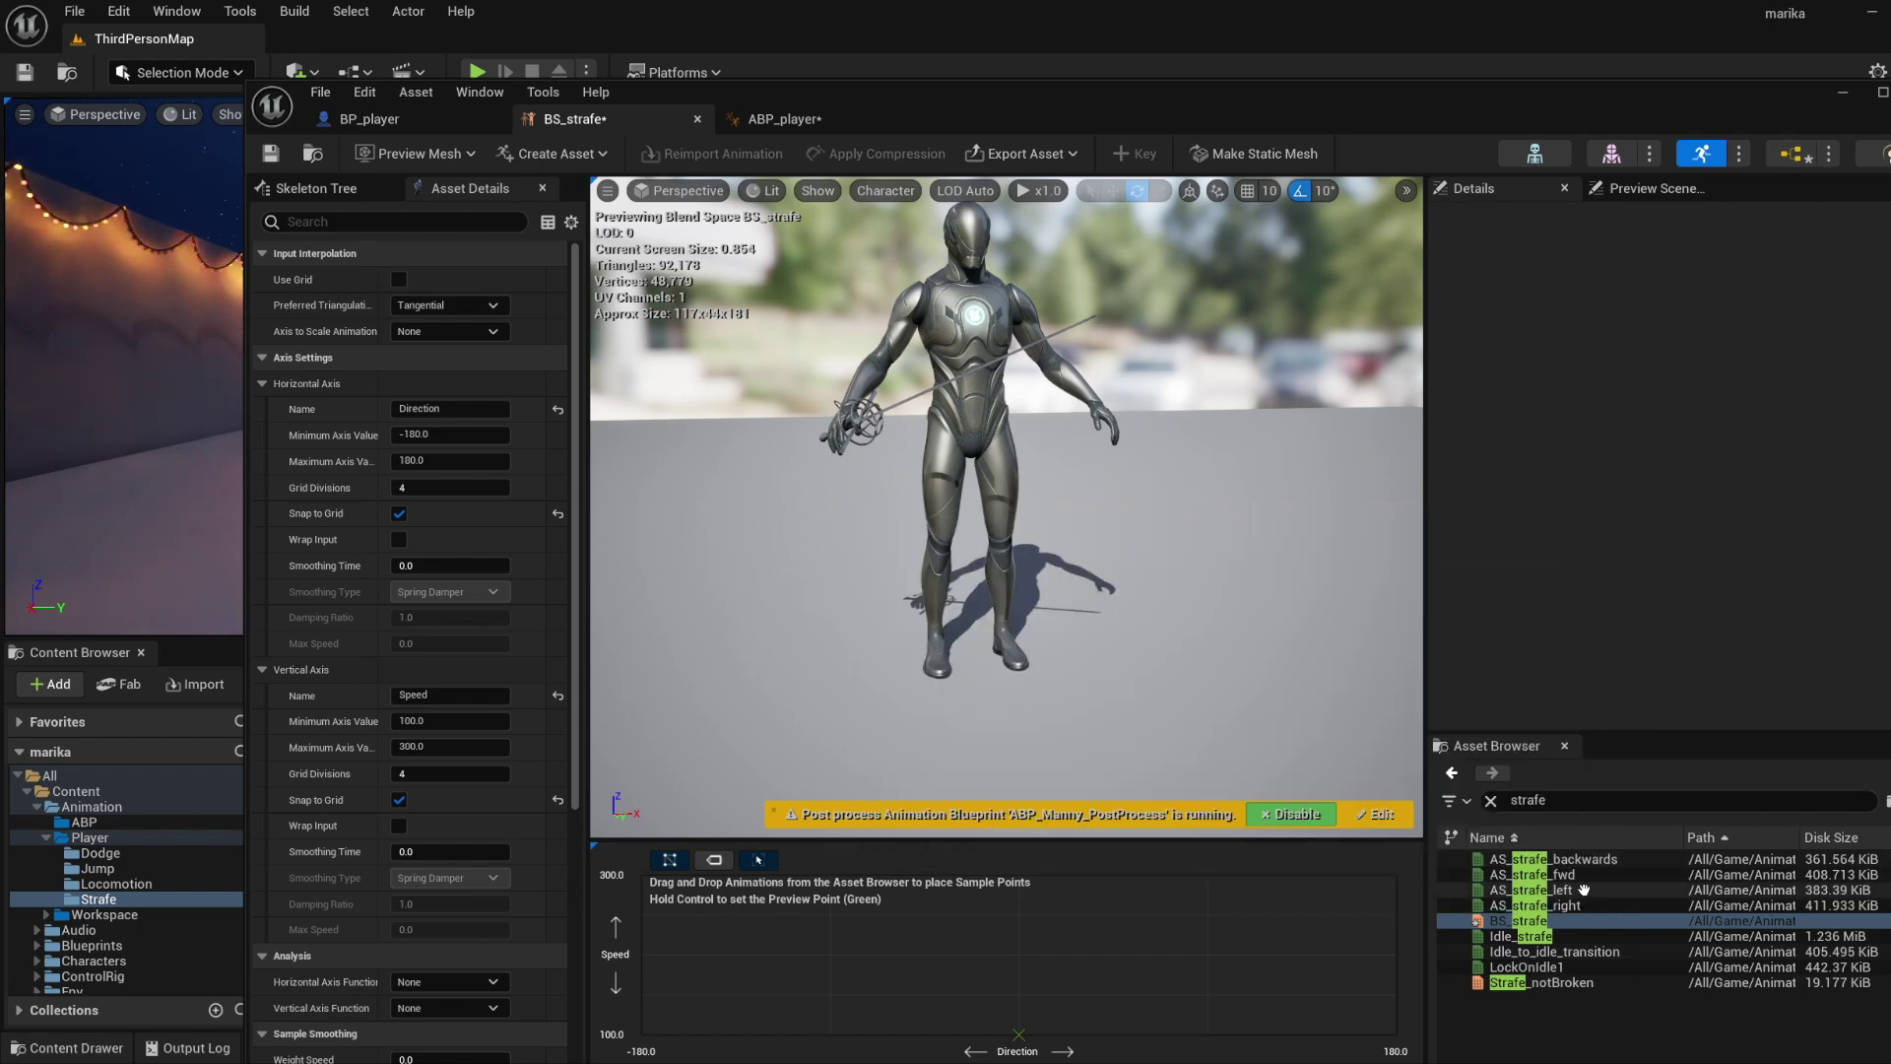
# Place AS_strafe_backwards samples at Direction -180 and 180 and the Run animation at Direction 0, all at Speed 300.
pyautogui.moveTo(1574, 859); pyautogui.dragTo(641, 875)
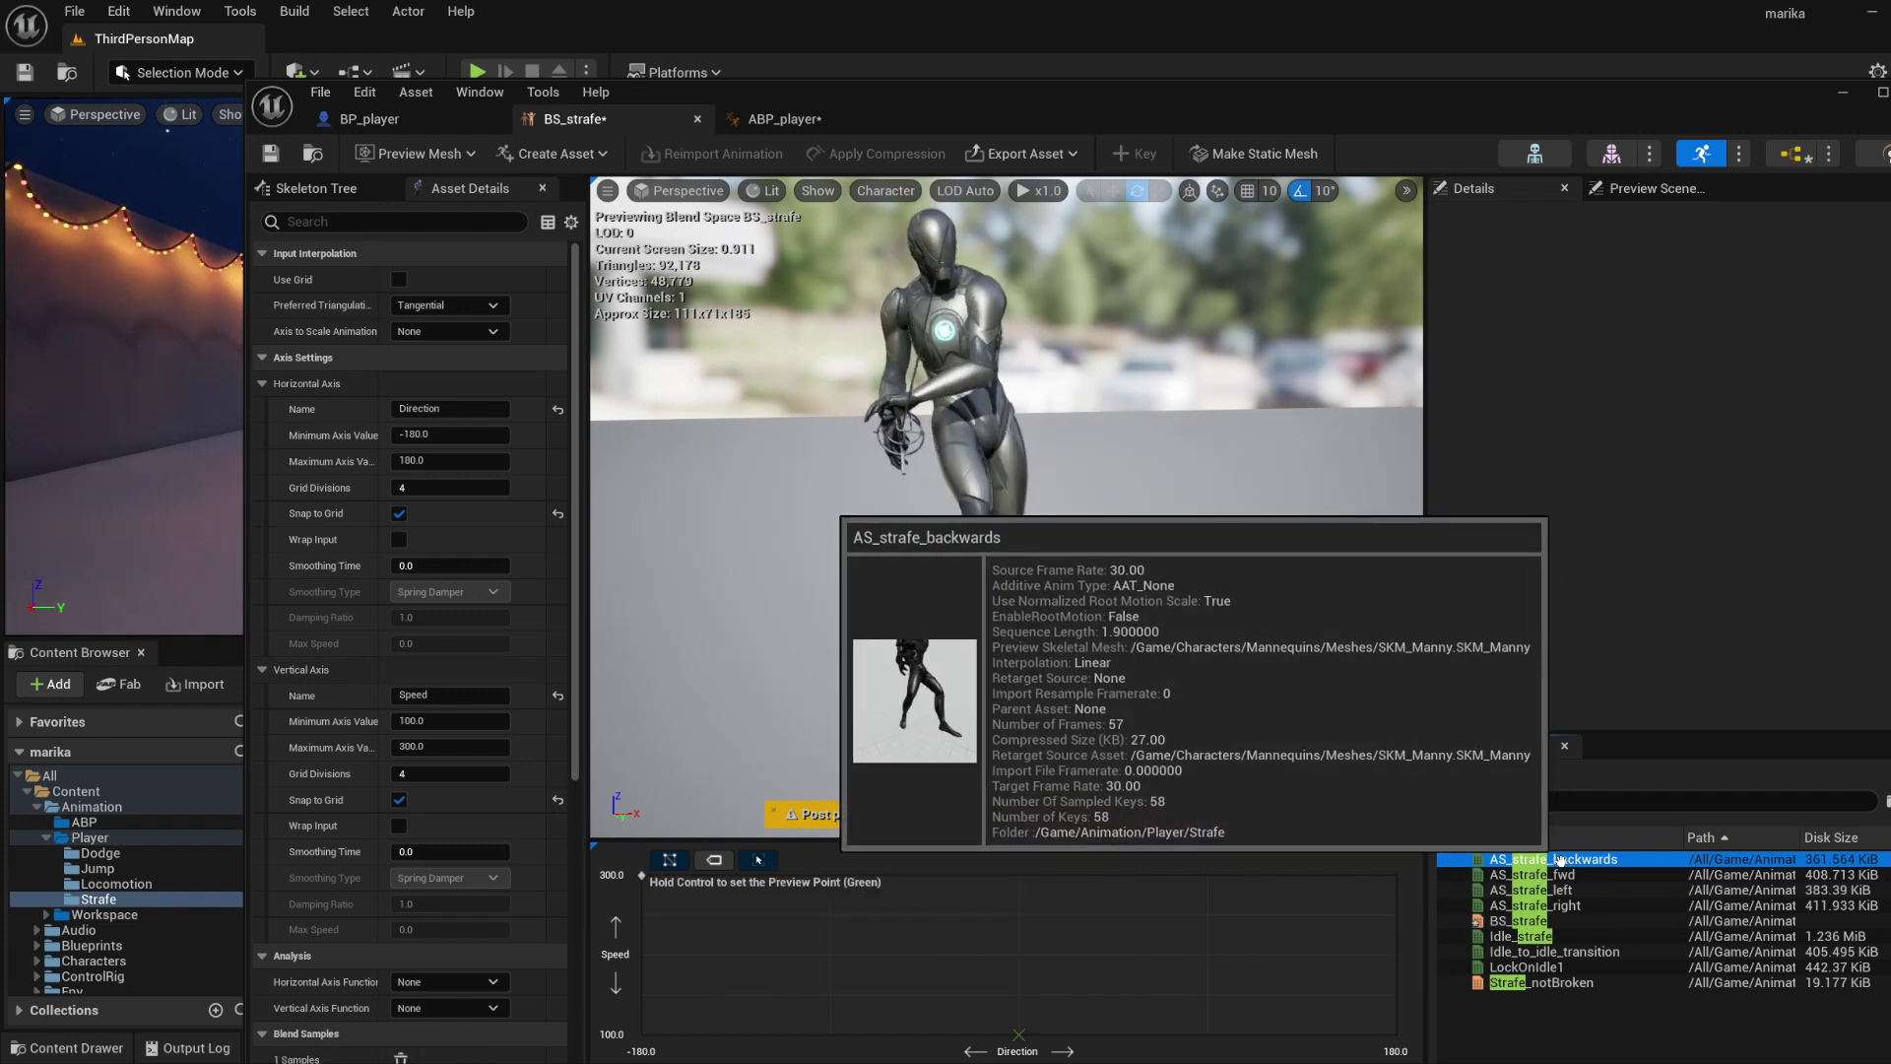
pyautogui.moveTo(1557, 859); pyautogui.dragTo(1404, 874)
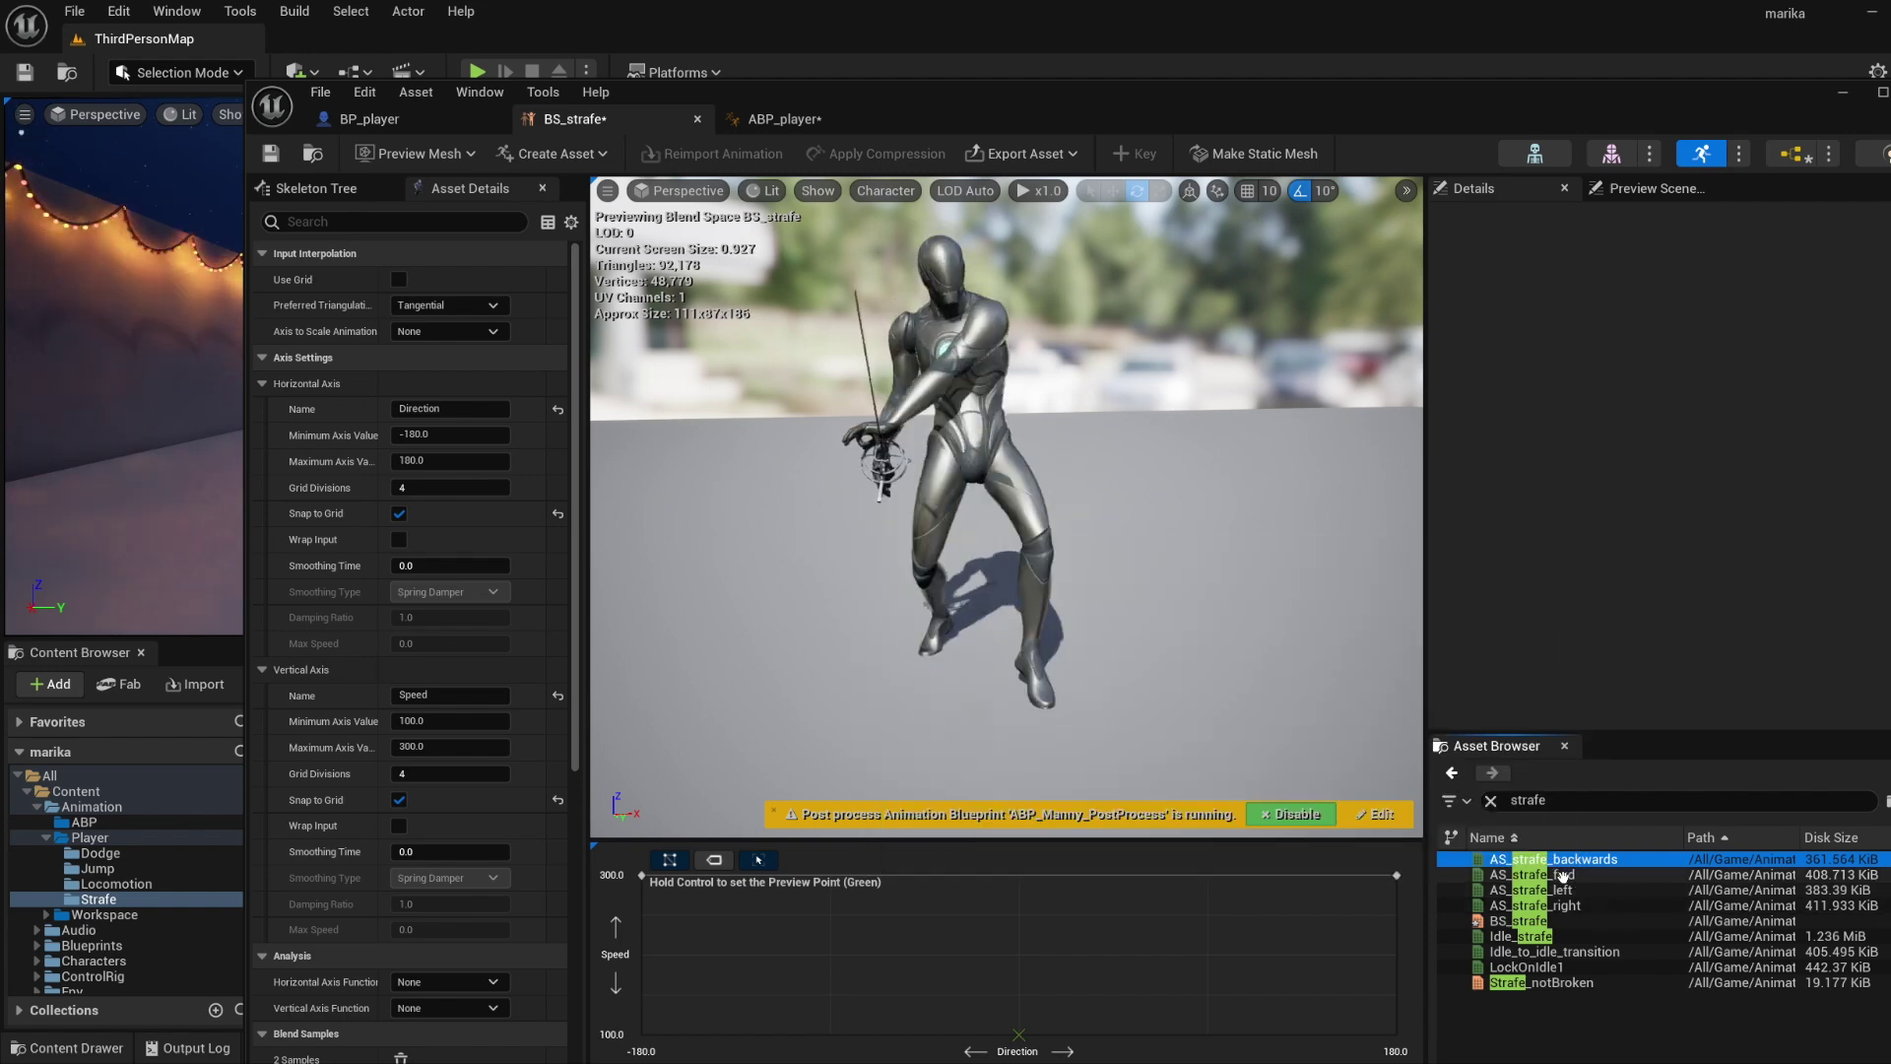
pyautogui.moveTo(1564, 876)
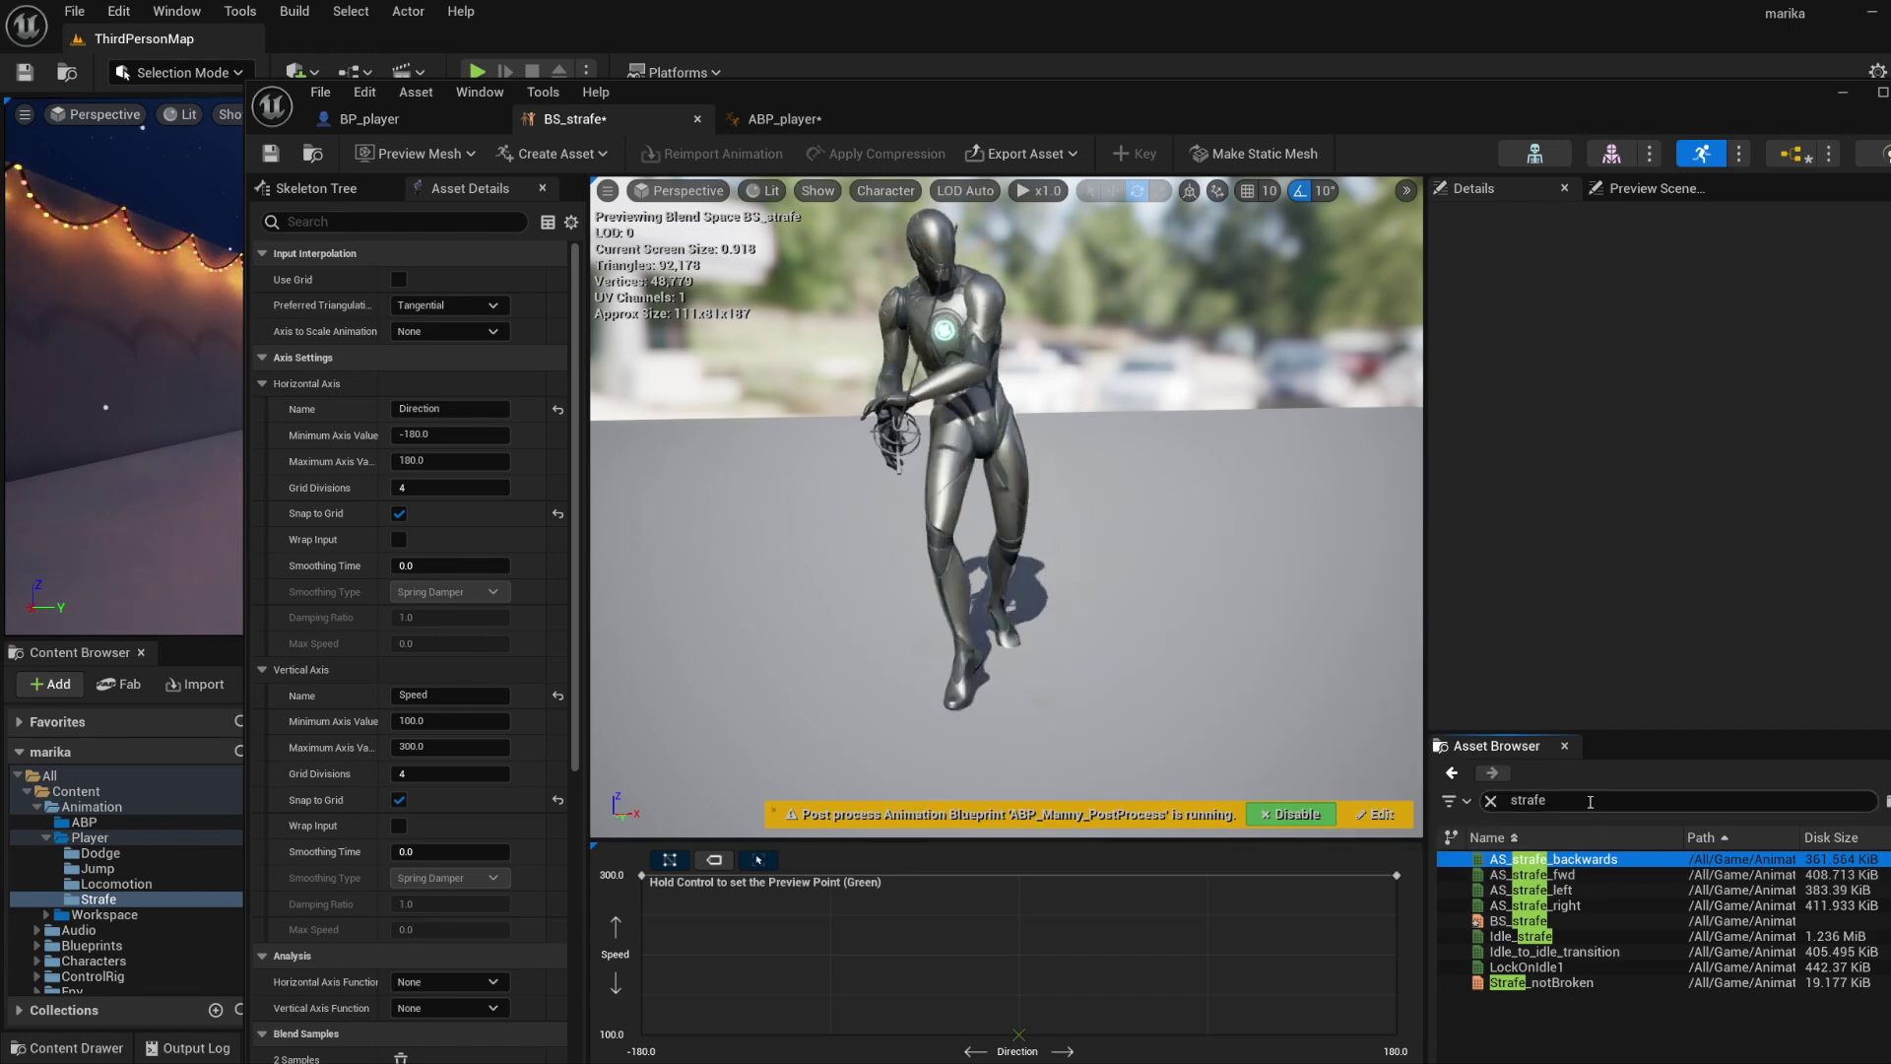
pyautogui.click(1580, 799)
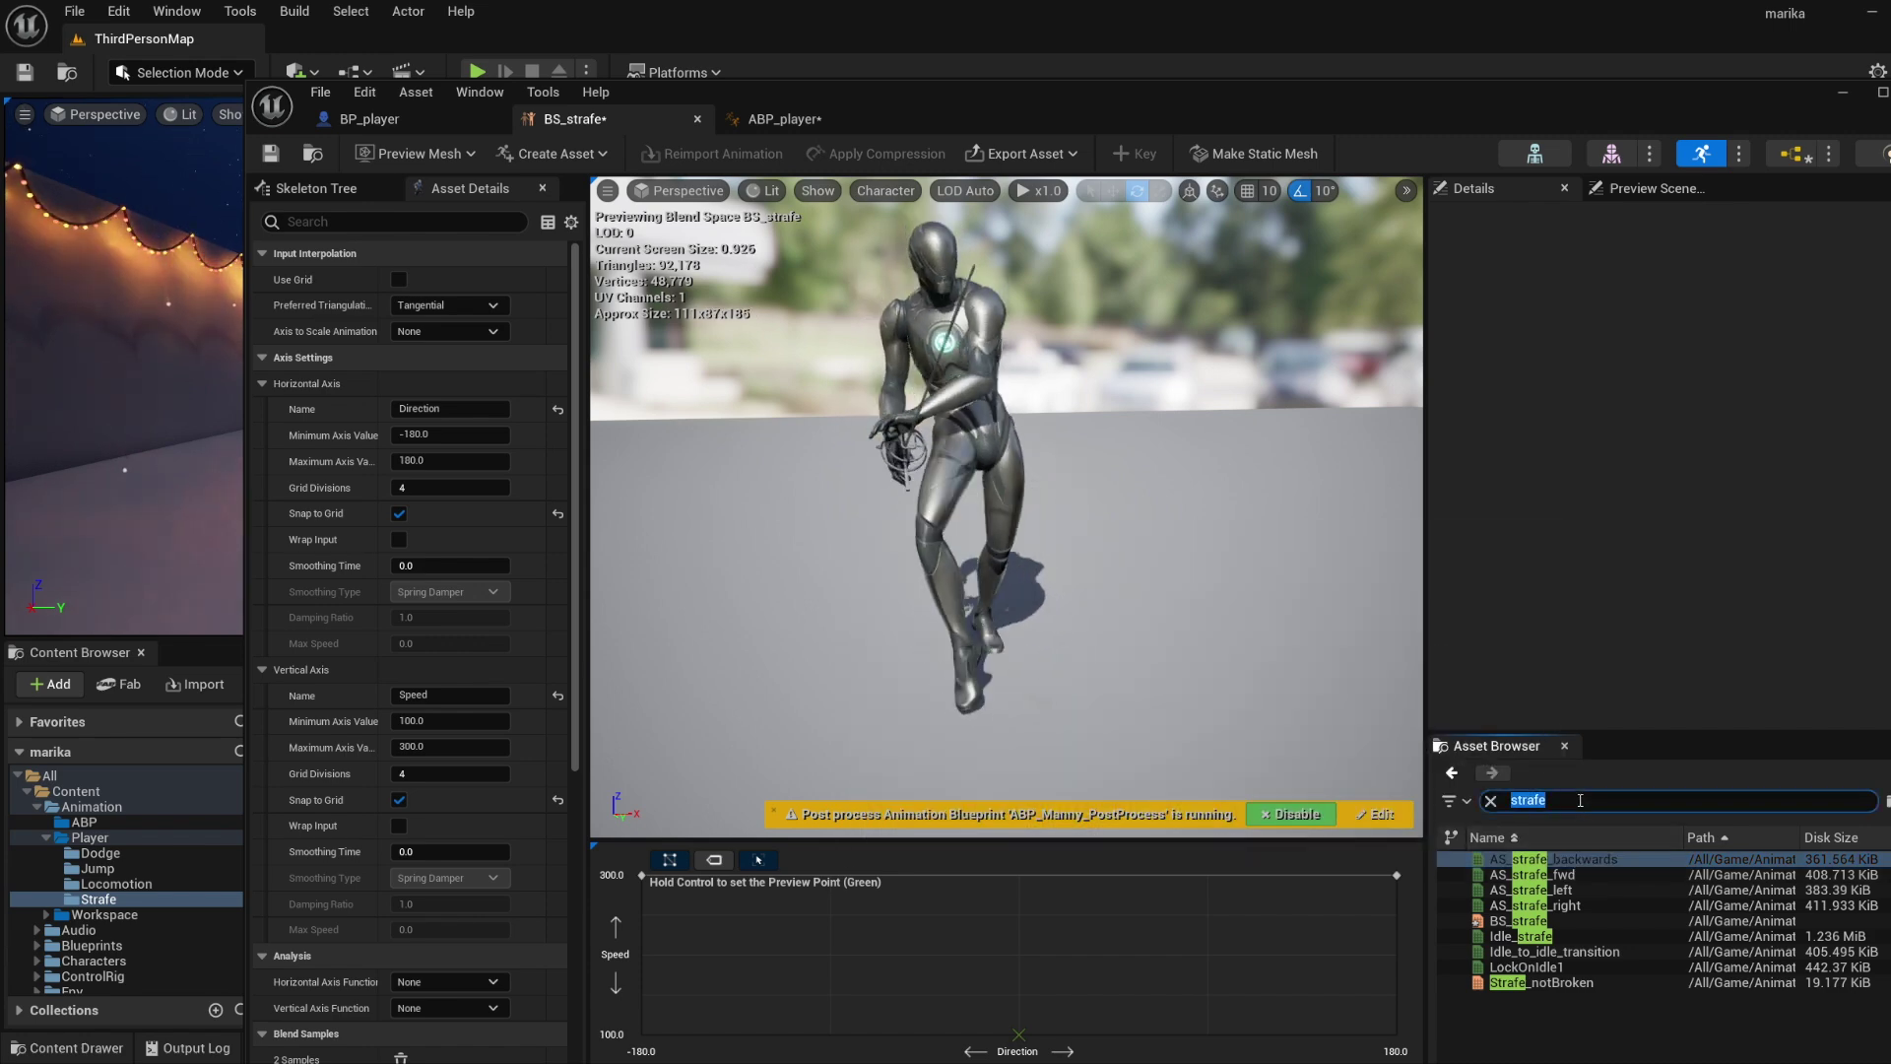
pyautogui.write('run')
pyautogui.moveTo(1507, 875); pyautogui.dragTo(1021, 877)
# Place AS_strafe_left at Direction -90 and AS_strafe_right at Direction 90, both at Speed 300.
pyautogui.click(1554, 797)
pyautogui.write('stra')
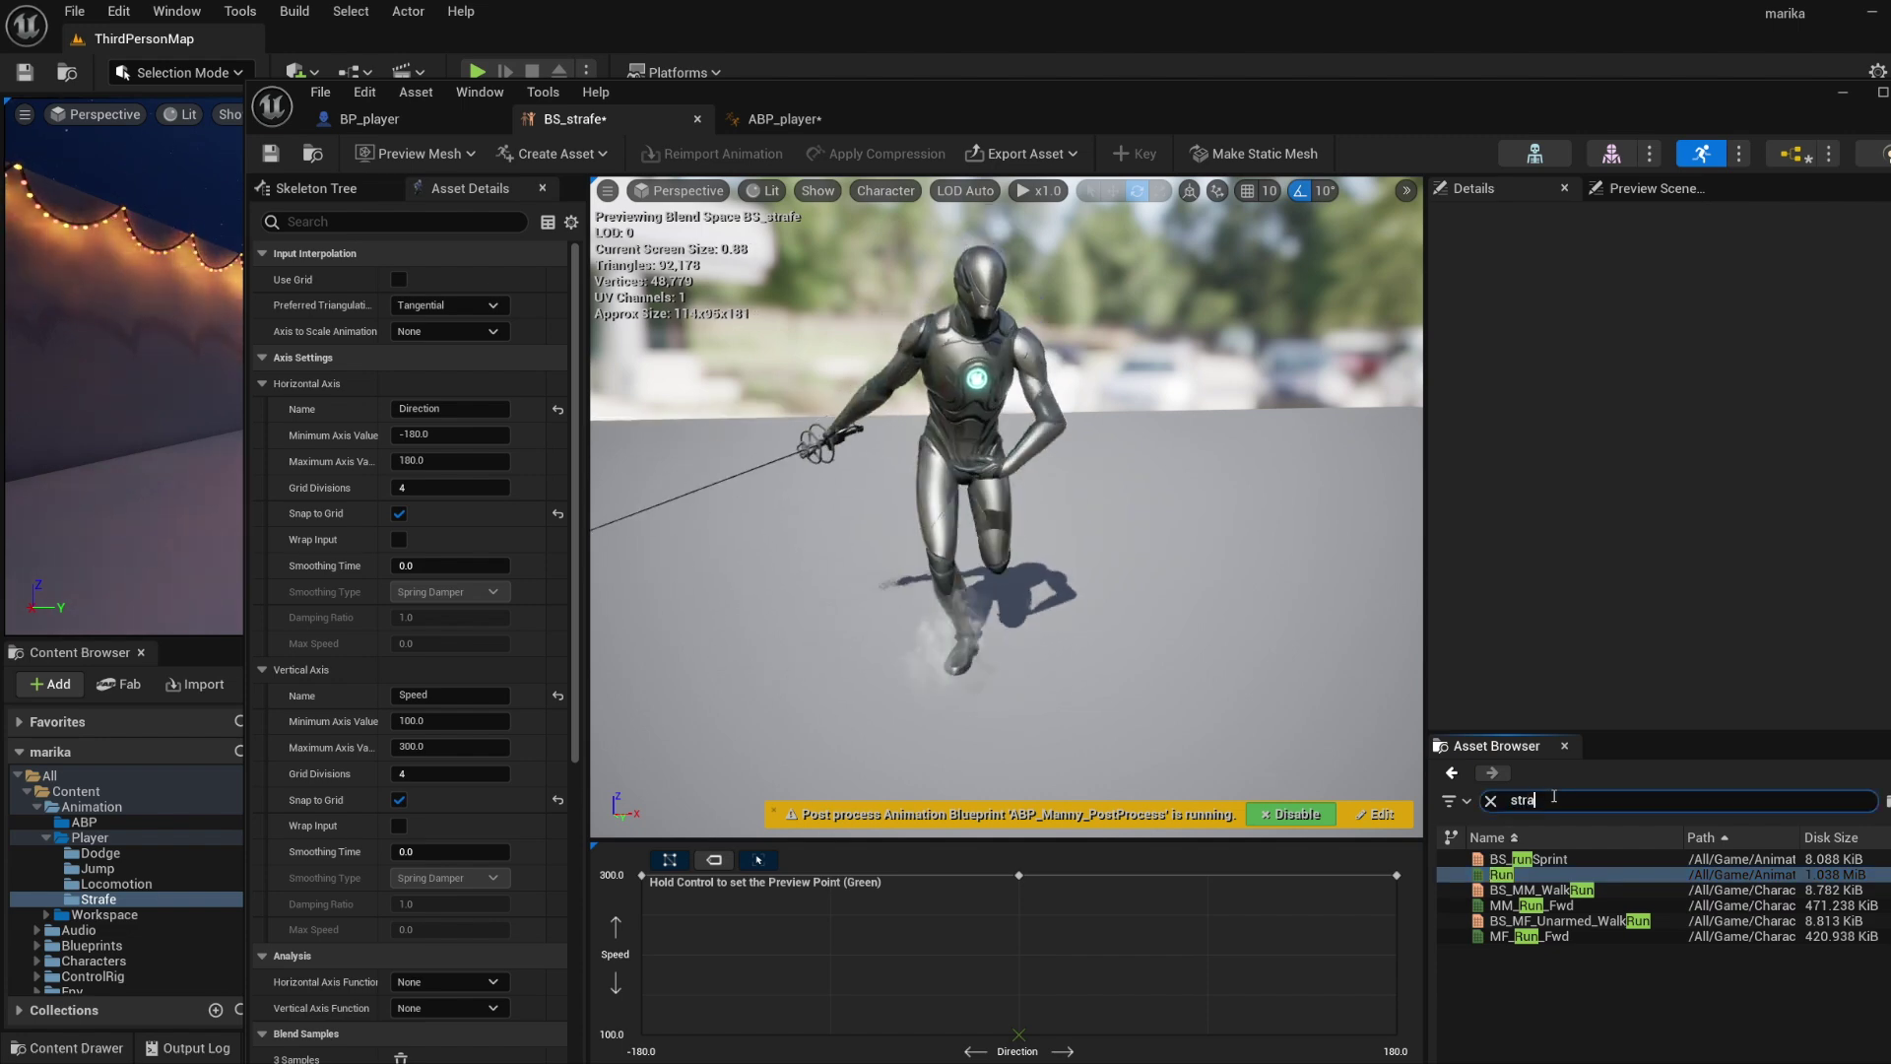
pyautogui.write('fe')
pyautogui.click(1507, 921)
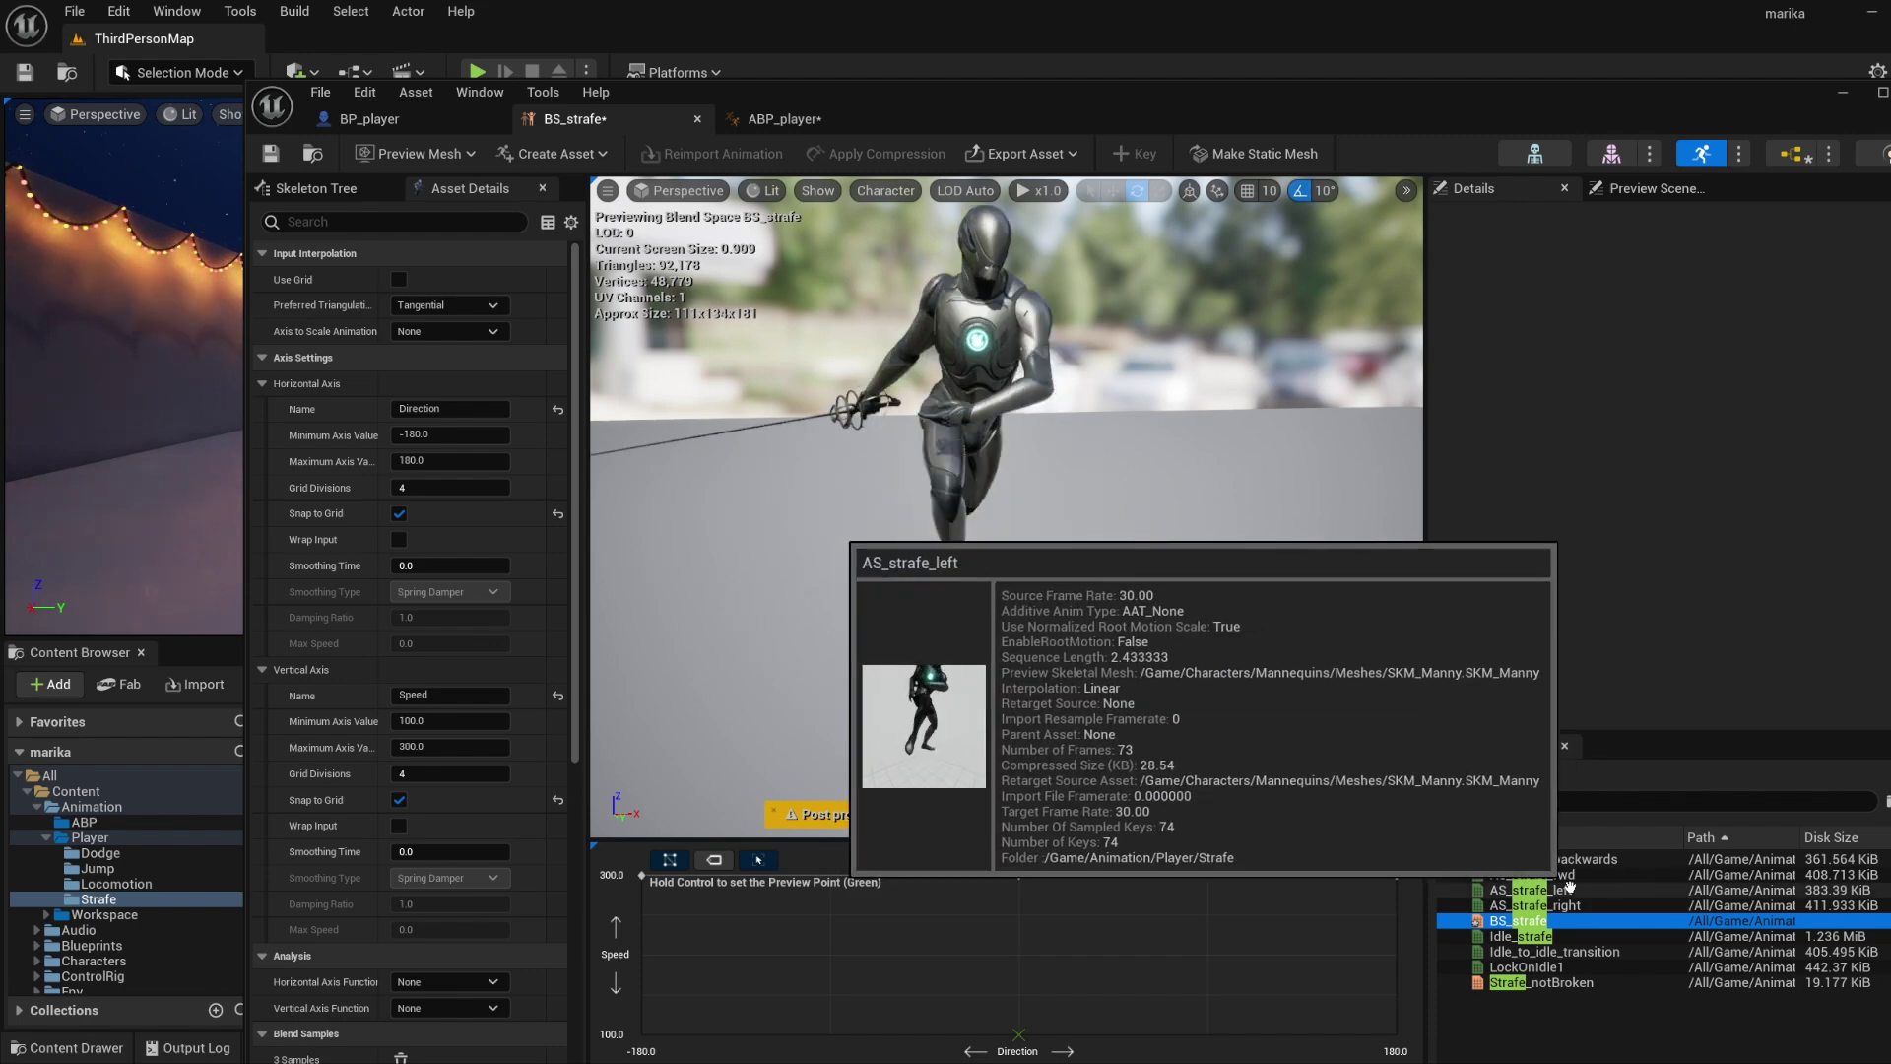
pyautogui.moveTo(1669, 889); pyautogui.dragTo(831, 875)
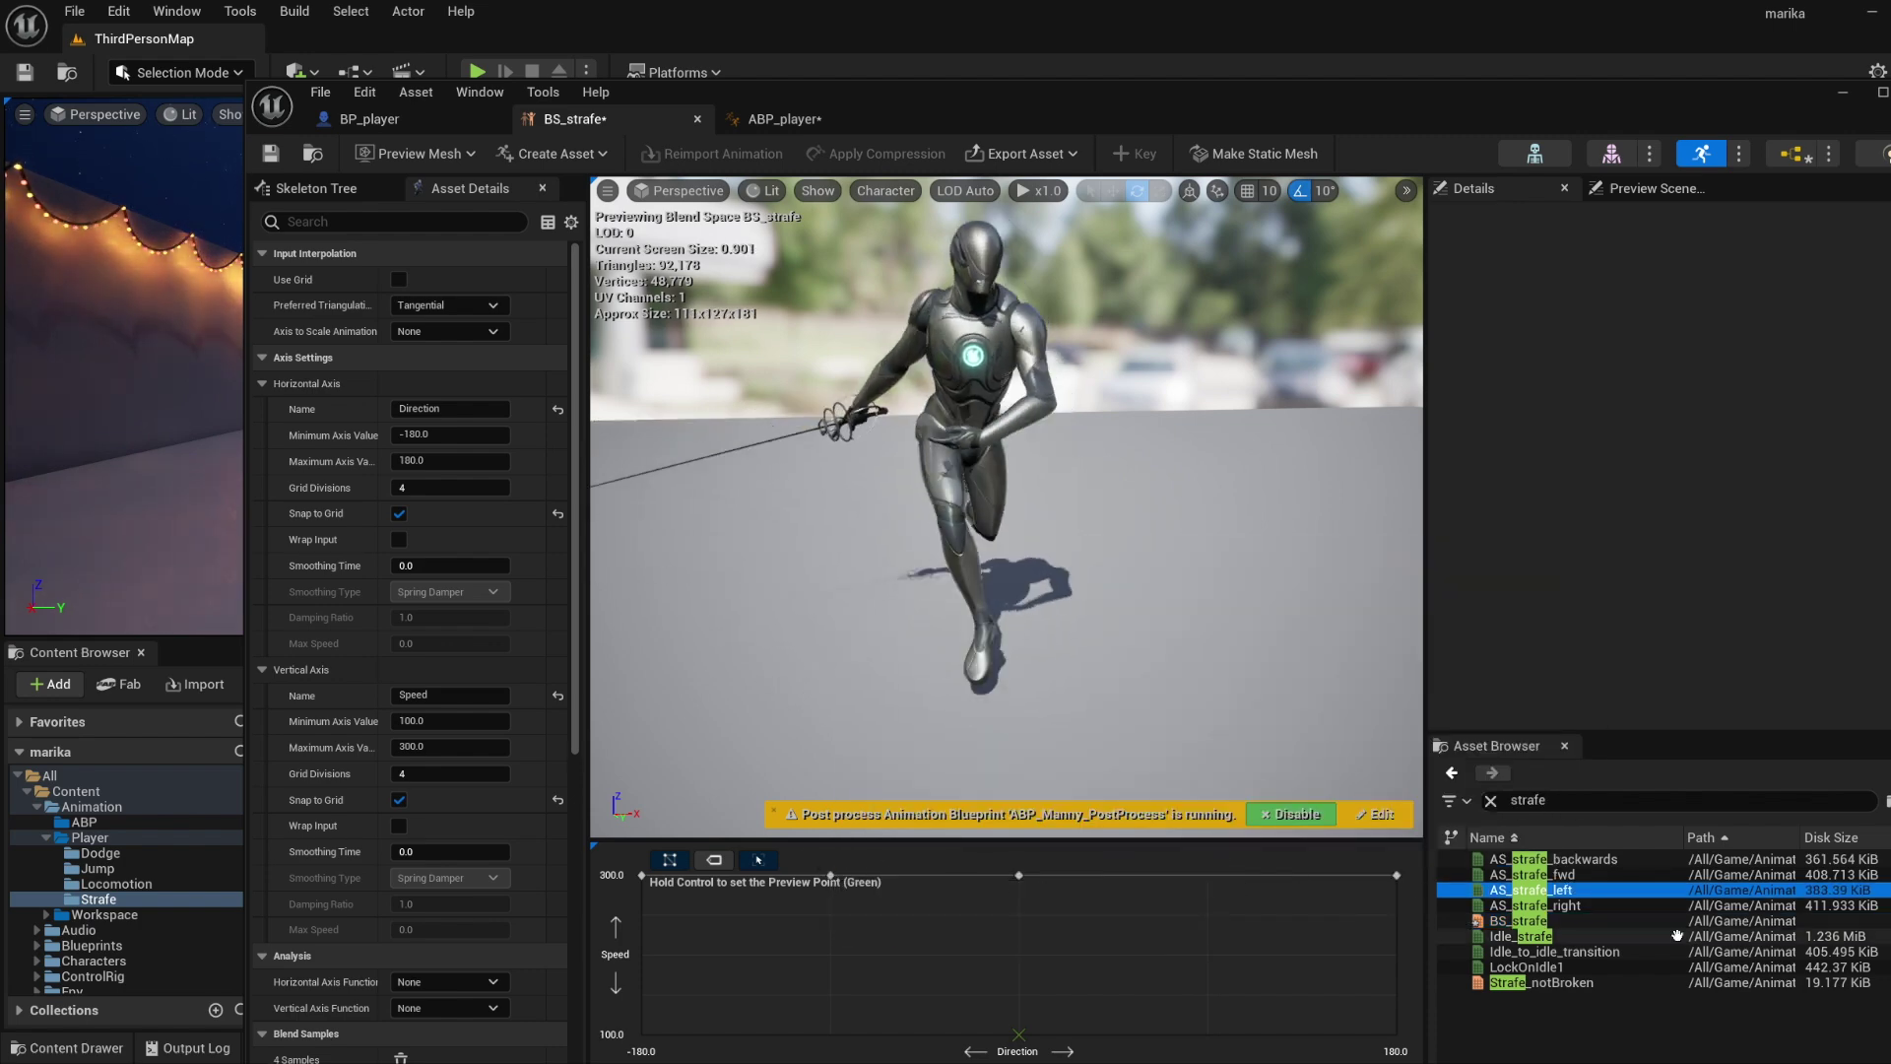
pyautogui.moveTo(1552, 905); pyautogui.dragTo(1207, 876)
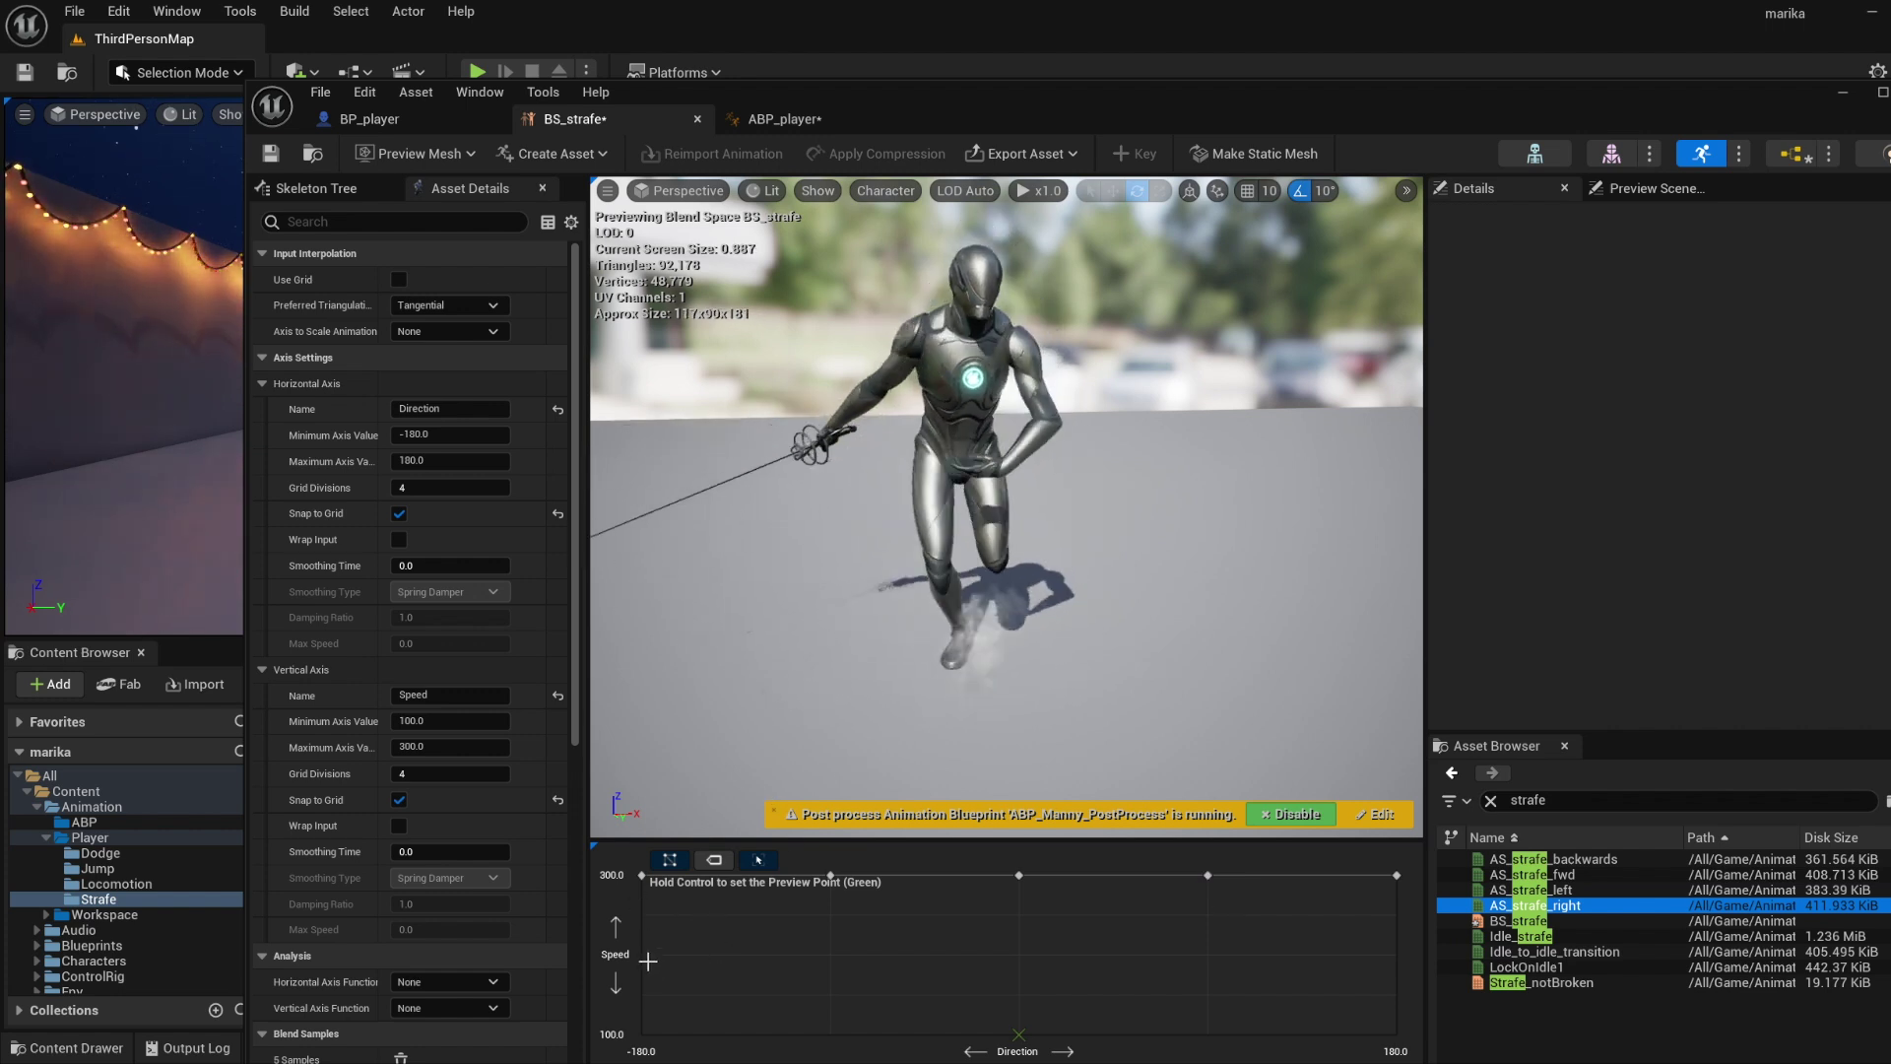
pyautogui.moveTo(642, 875)
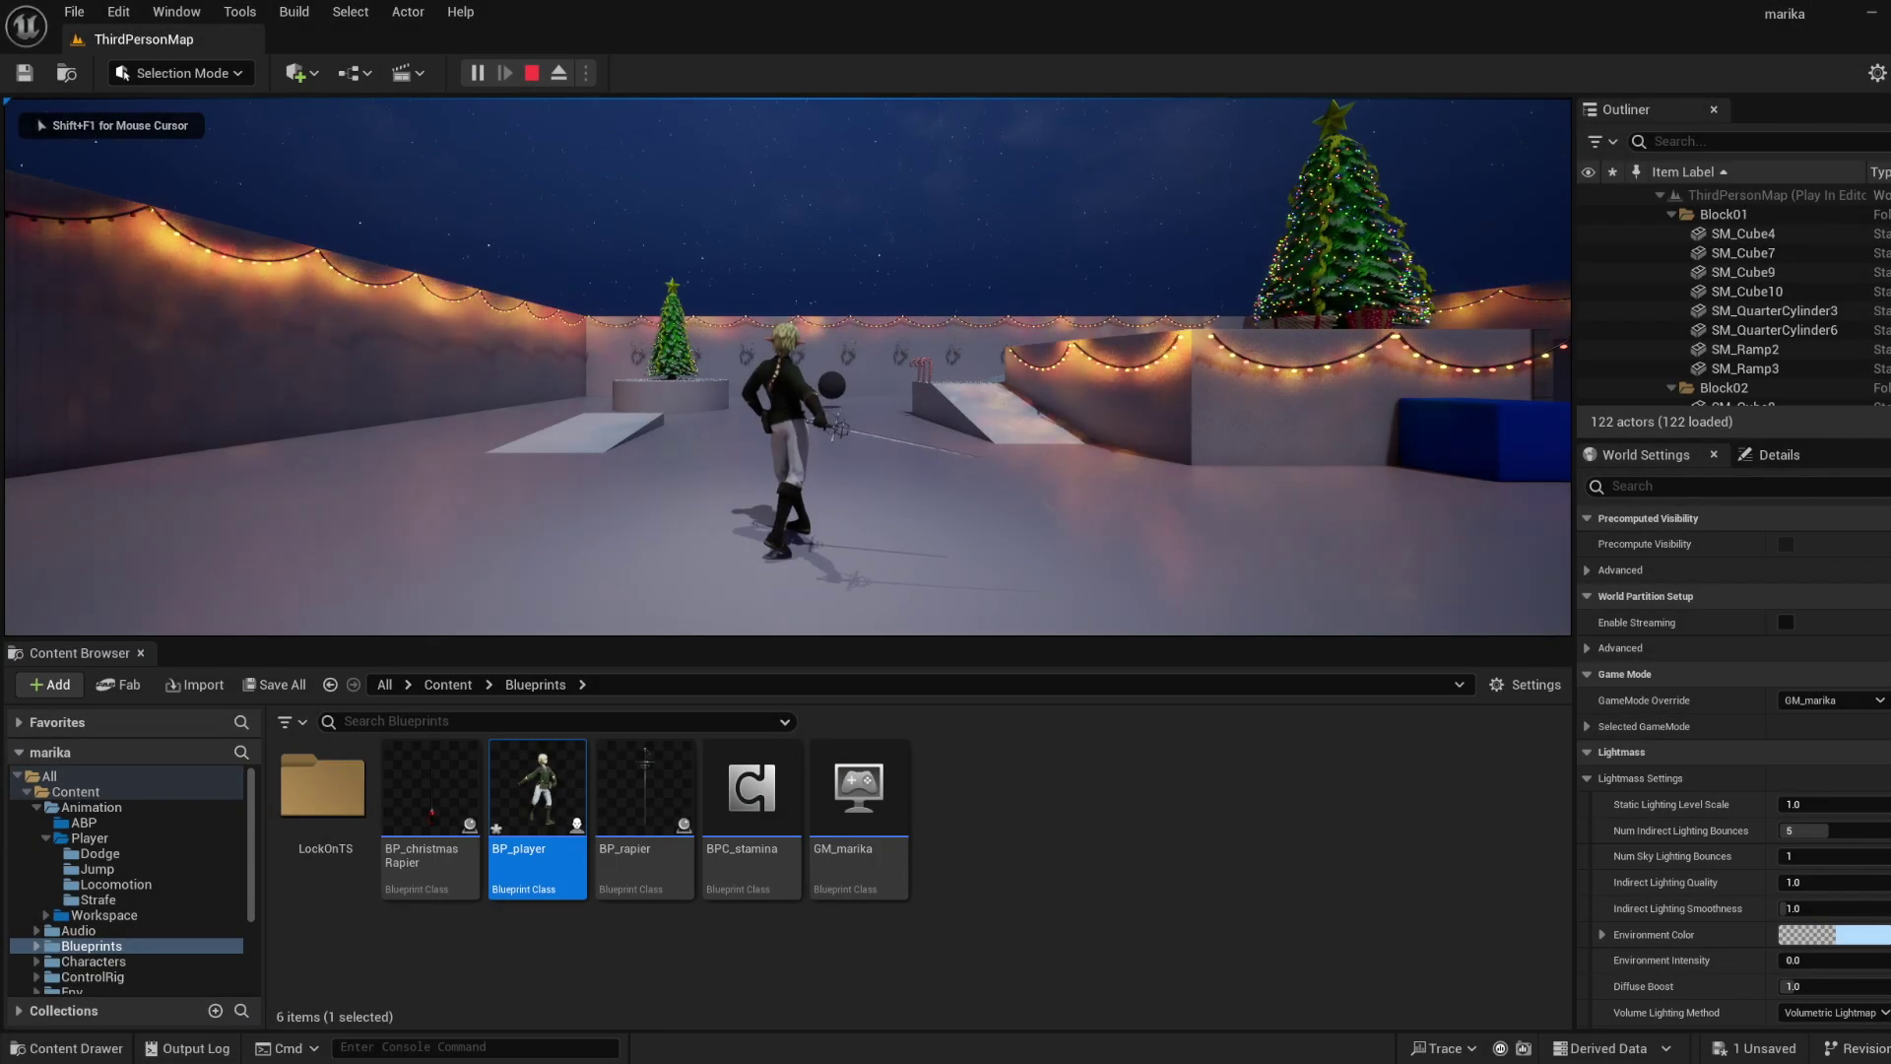
# Play-test the character in the level by moving forward, backward and sideways to examine how it turns and moves.
pyautogui.press('a')
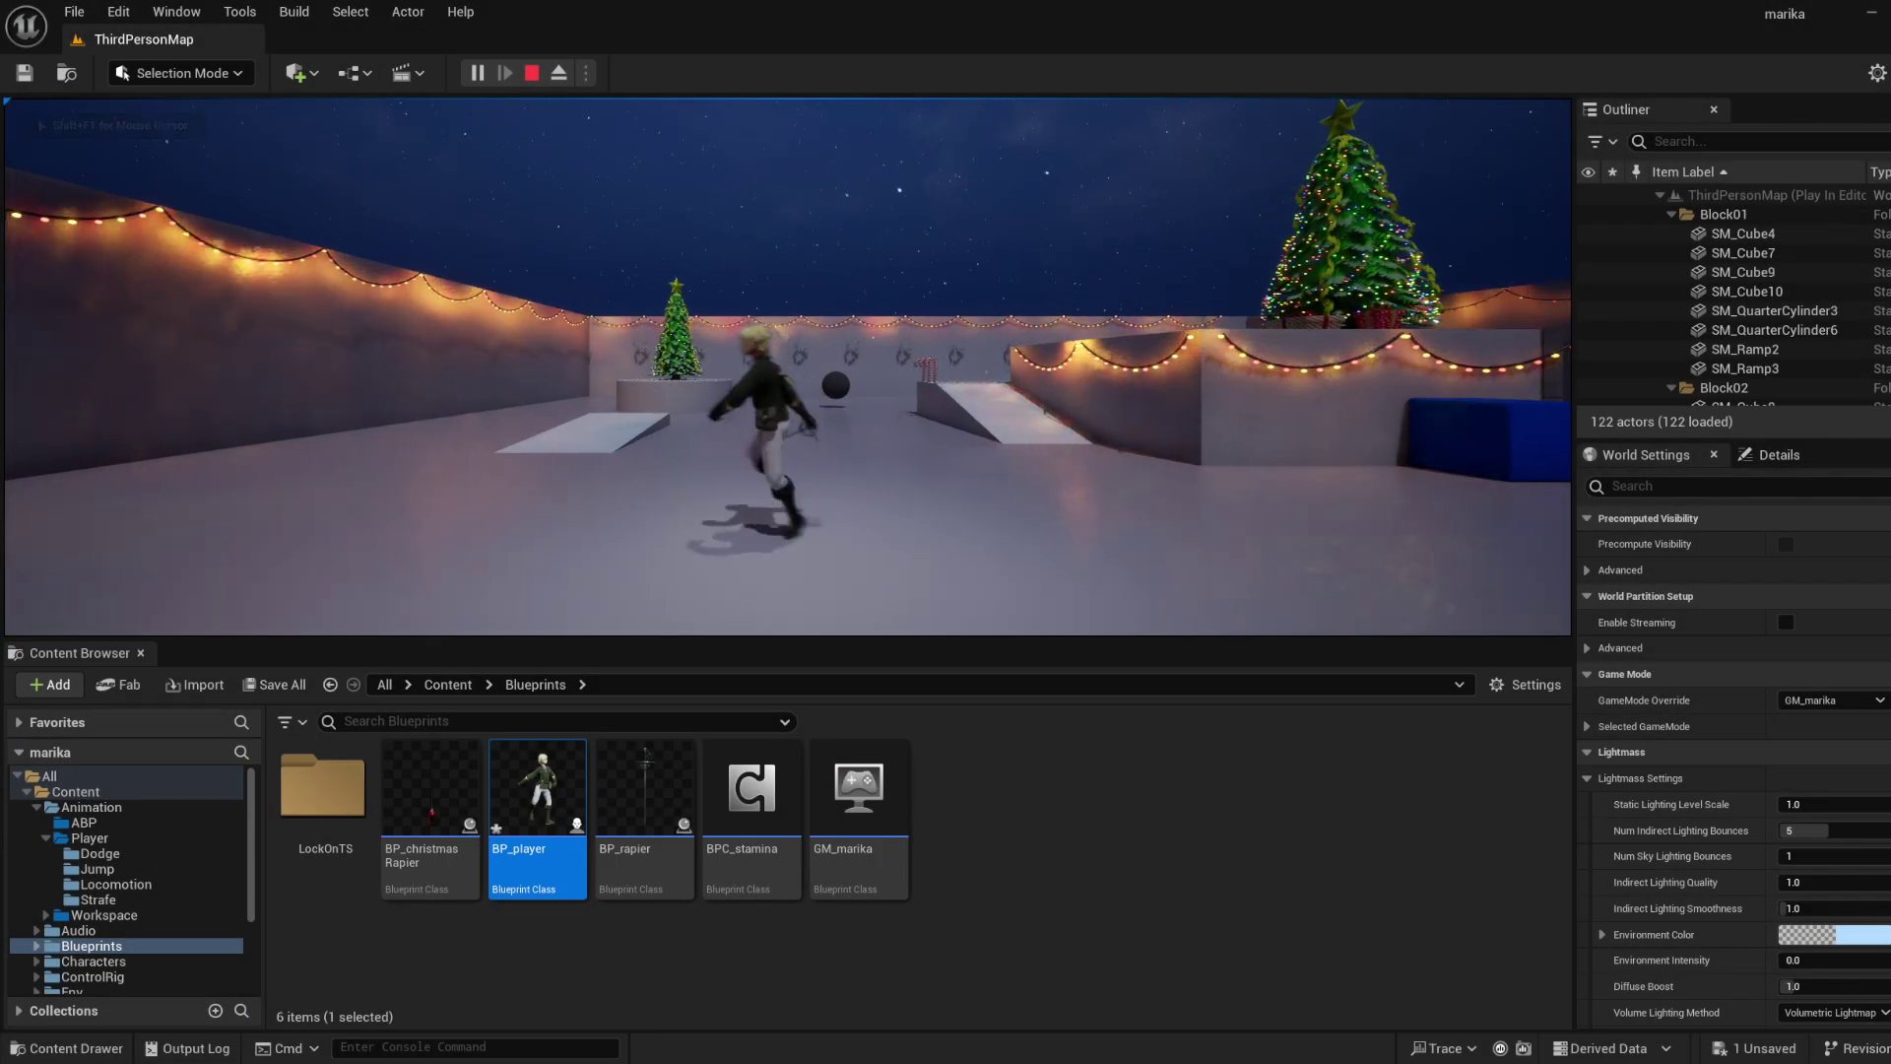
pyautogui.press('w')
pyautogui.press('d')
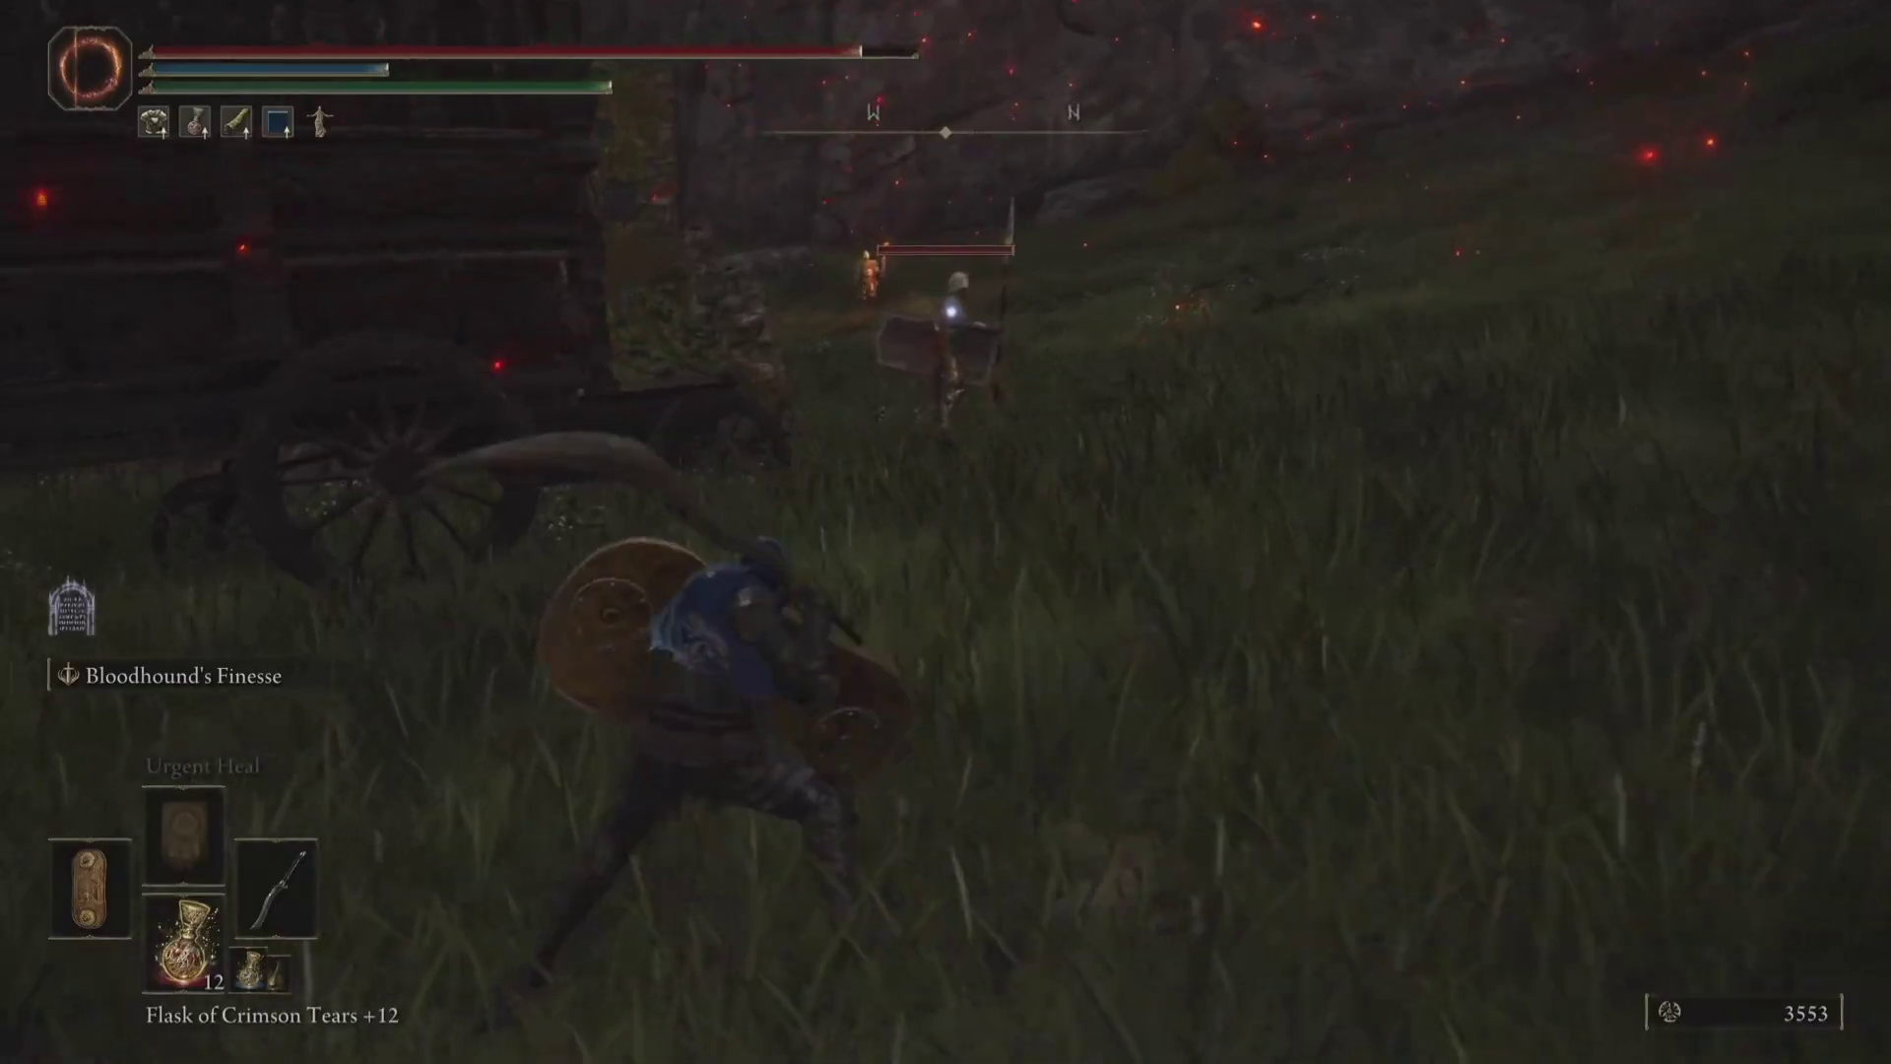
pyautogui.press('w')
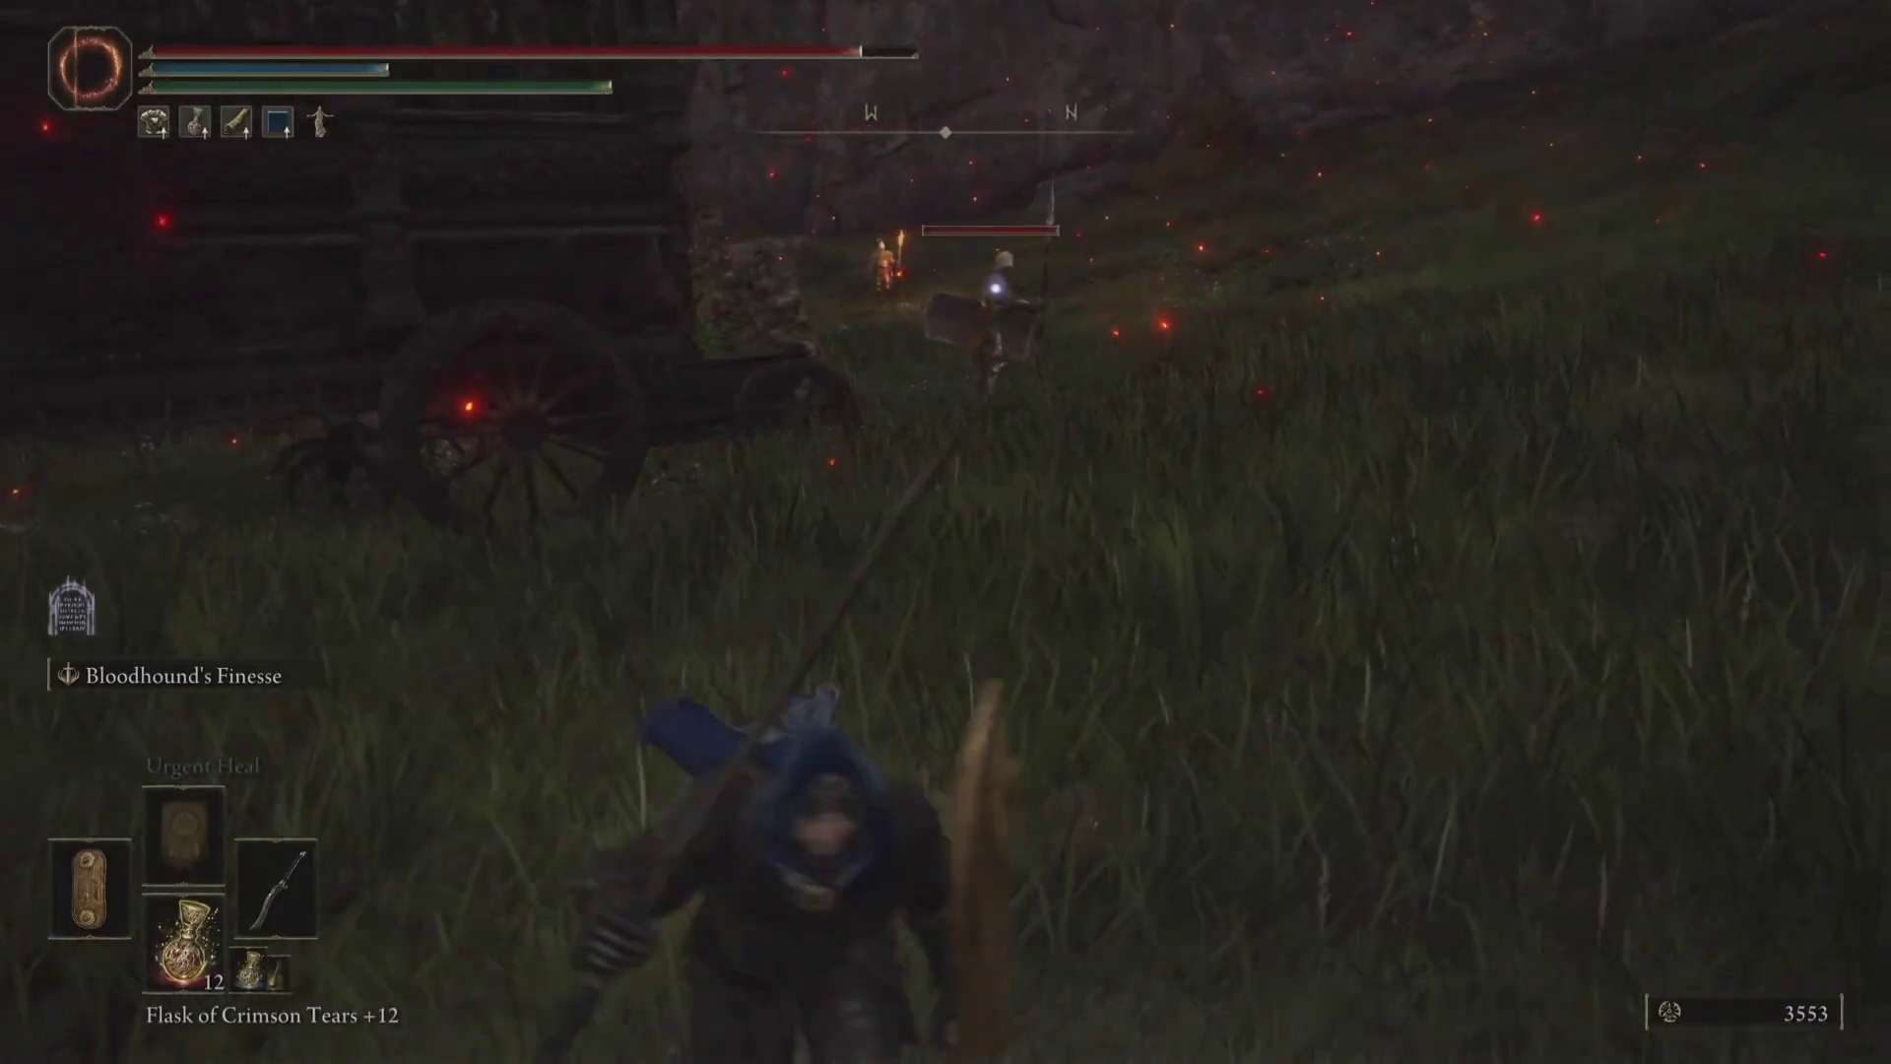
pyautogui.press('w')
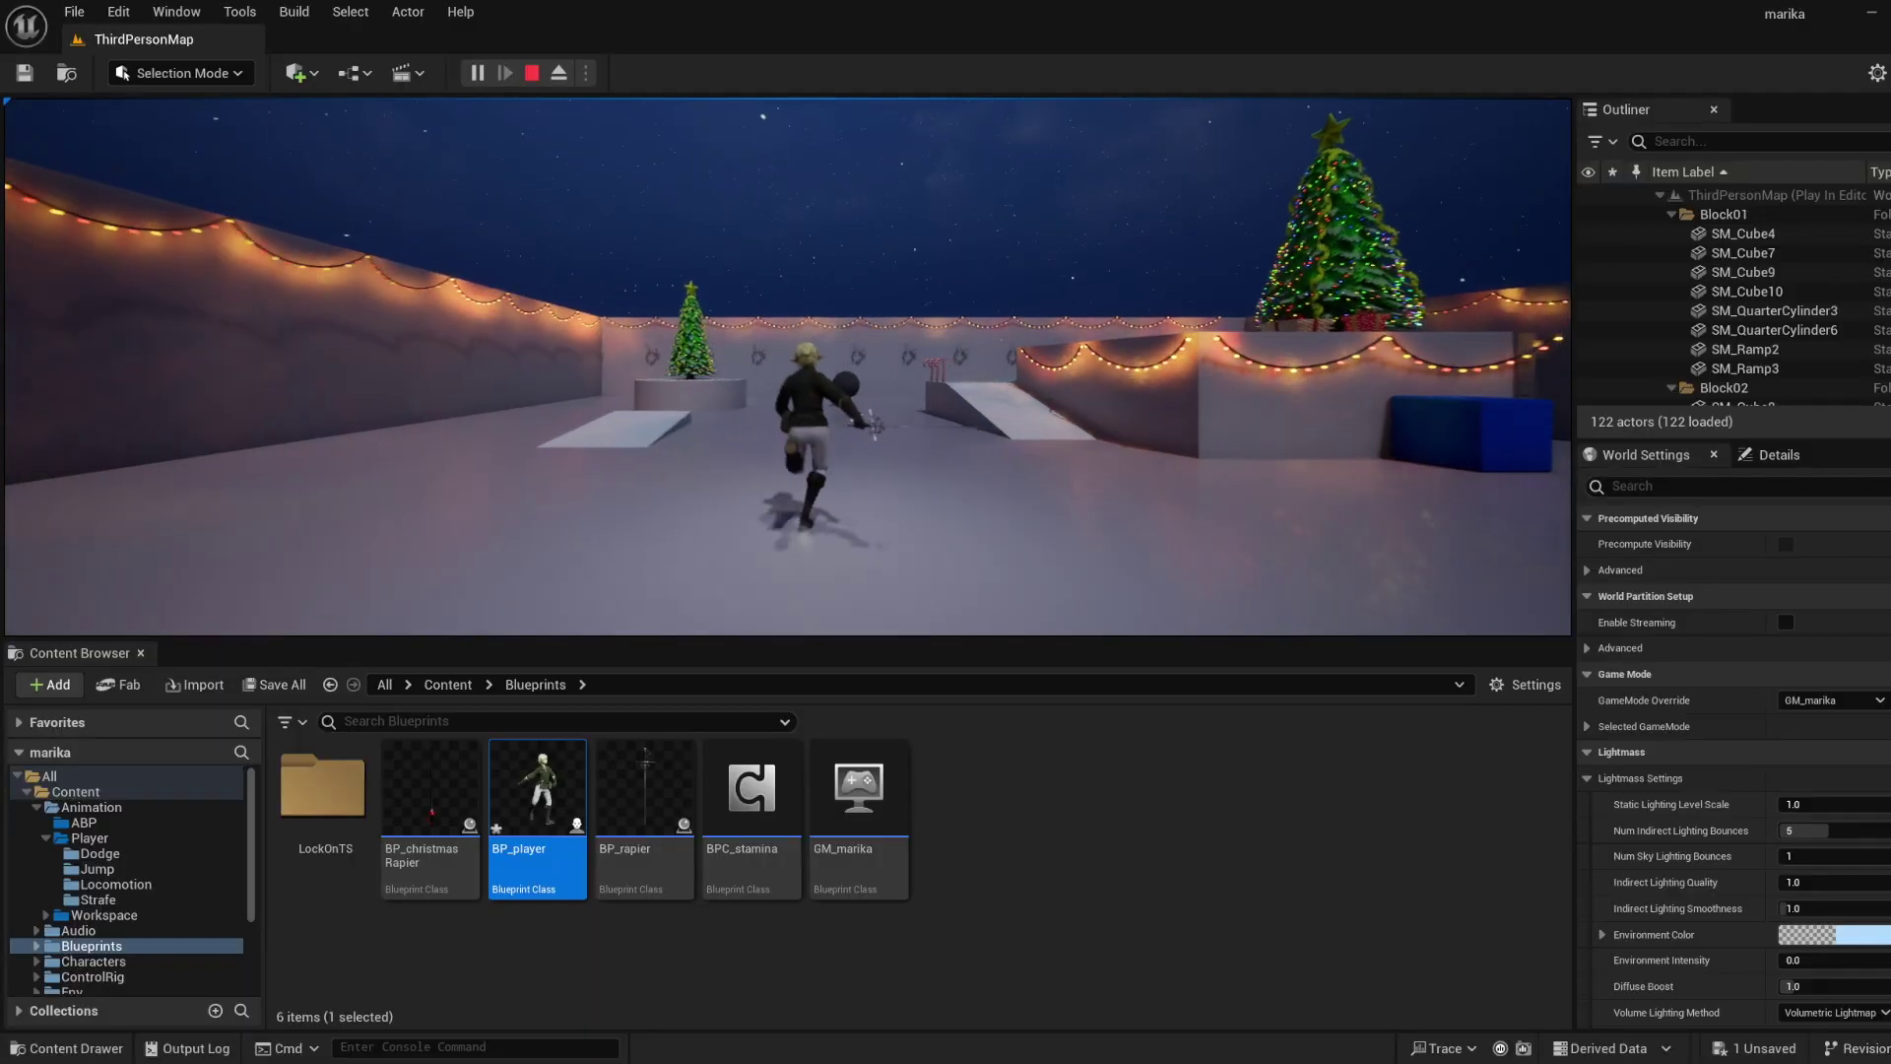
pyautogui.press('s')
pyautogui.press('w')
pyautogui.press('a')
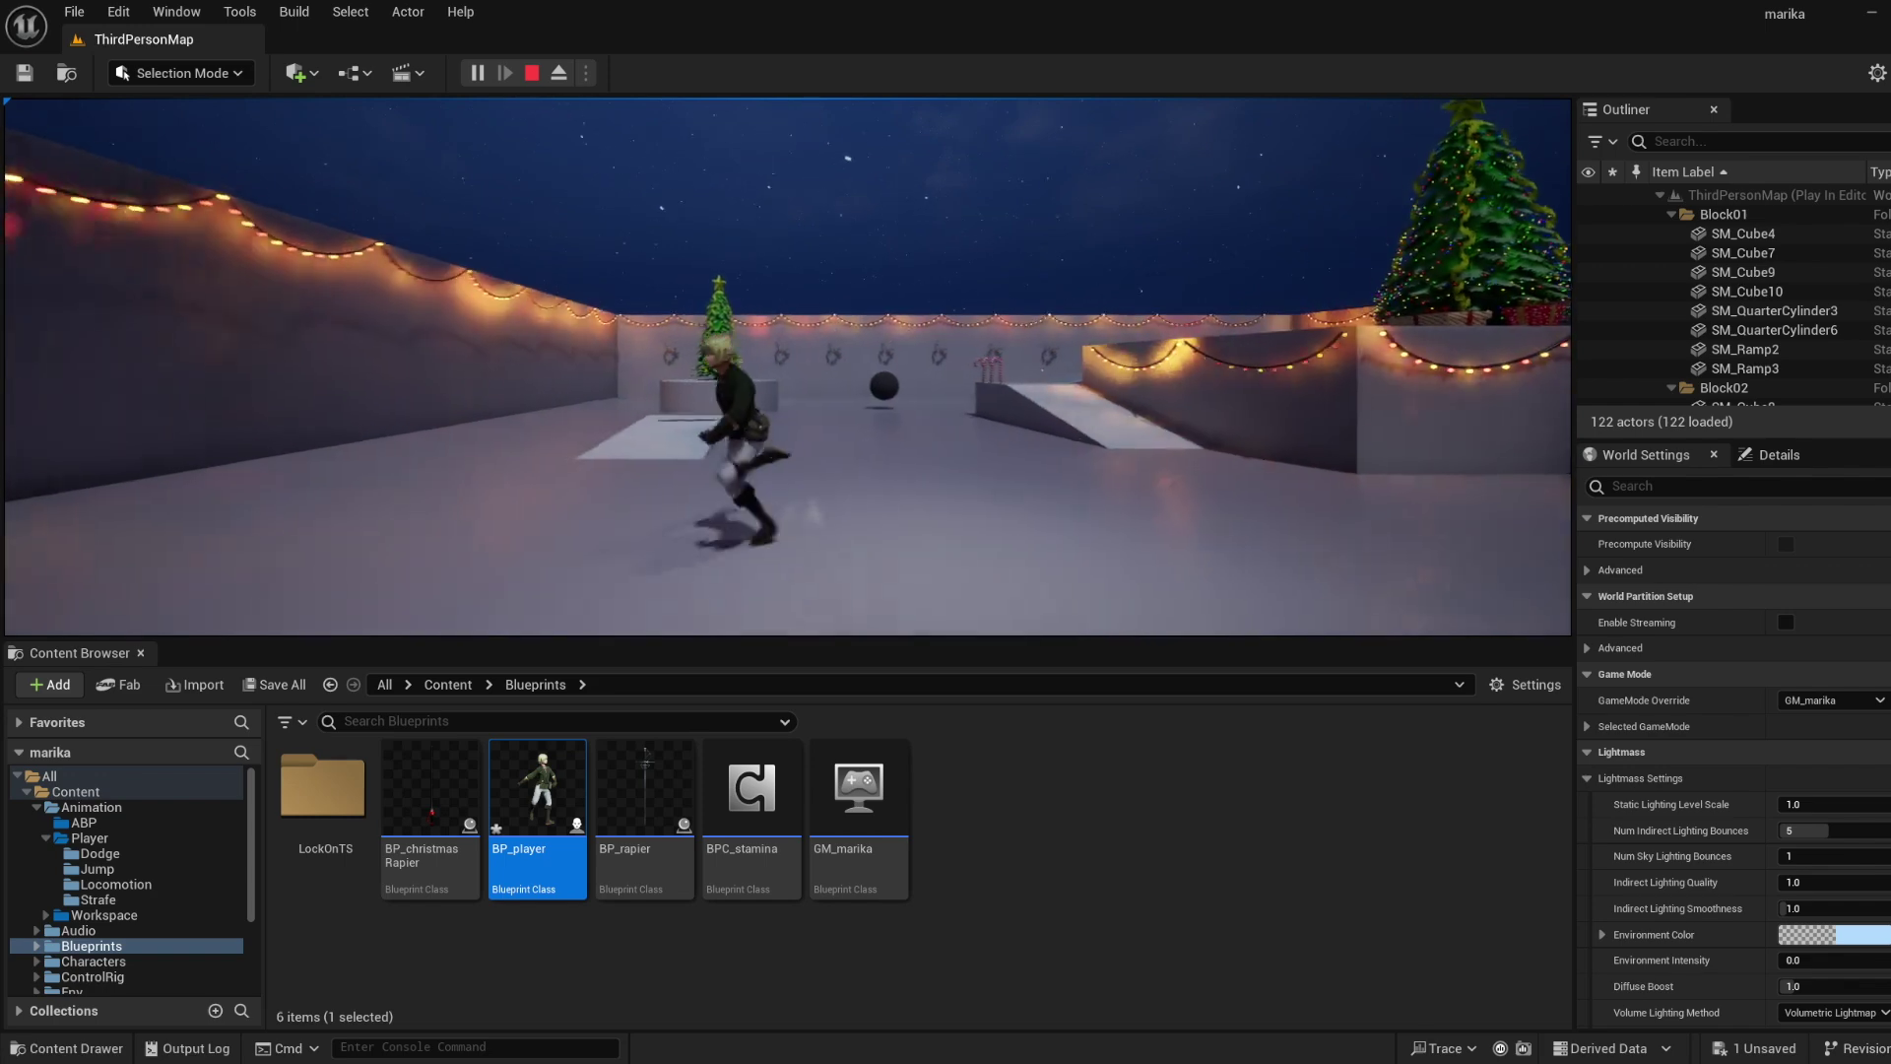
pyautogui.press('d')
pyautogui.press('w')
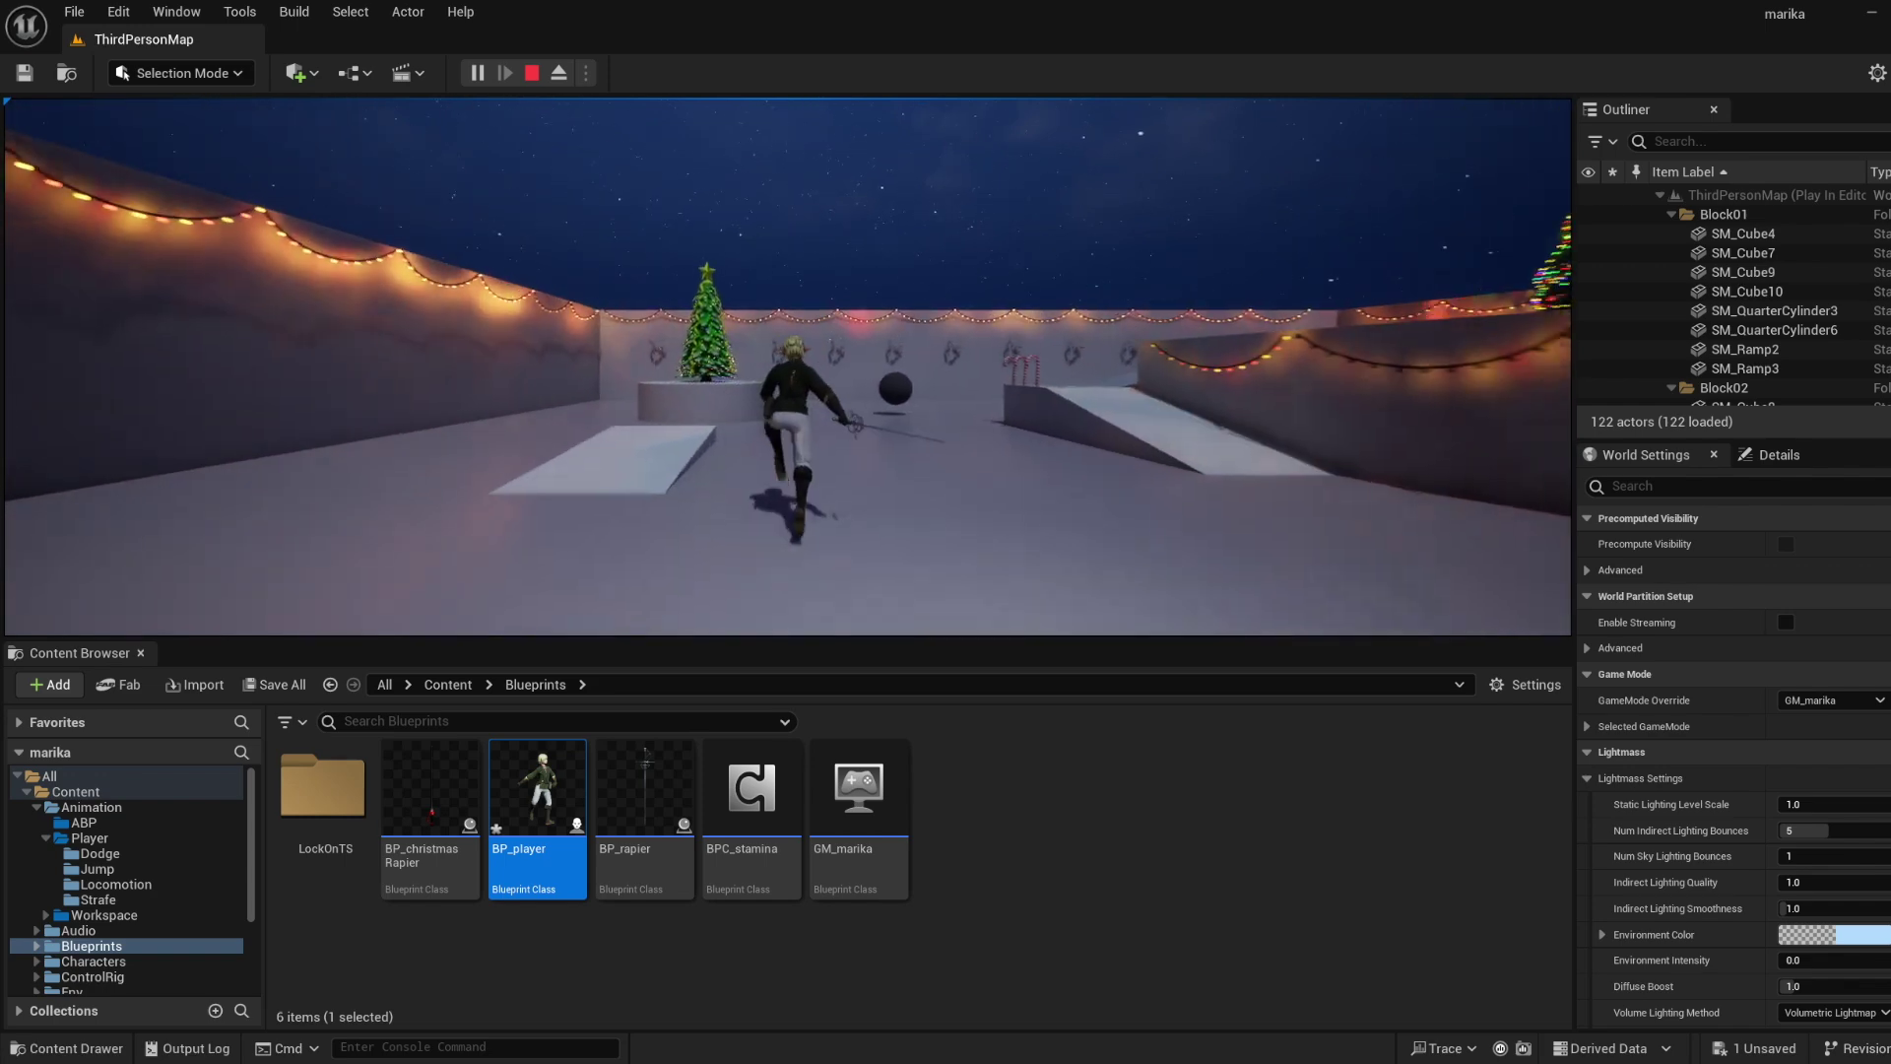
# Test the character's jump in the level and run back toward the camera.
pyautogui.press('space')
pyautogui.press('space')
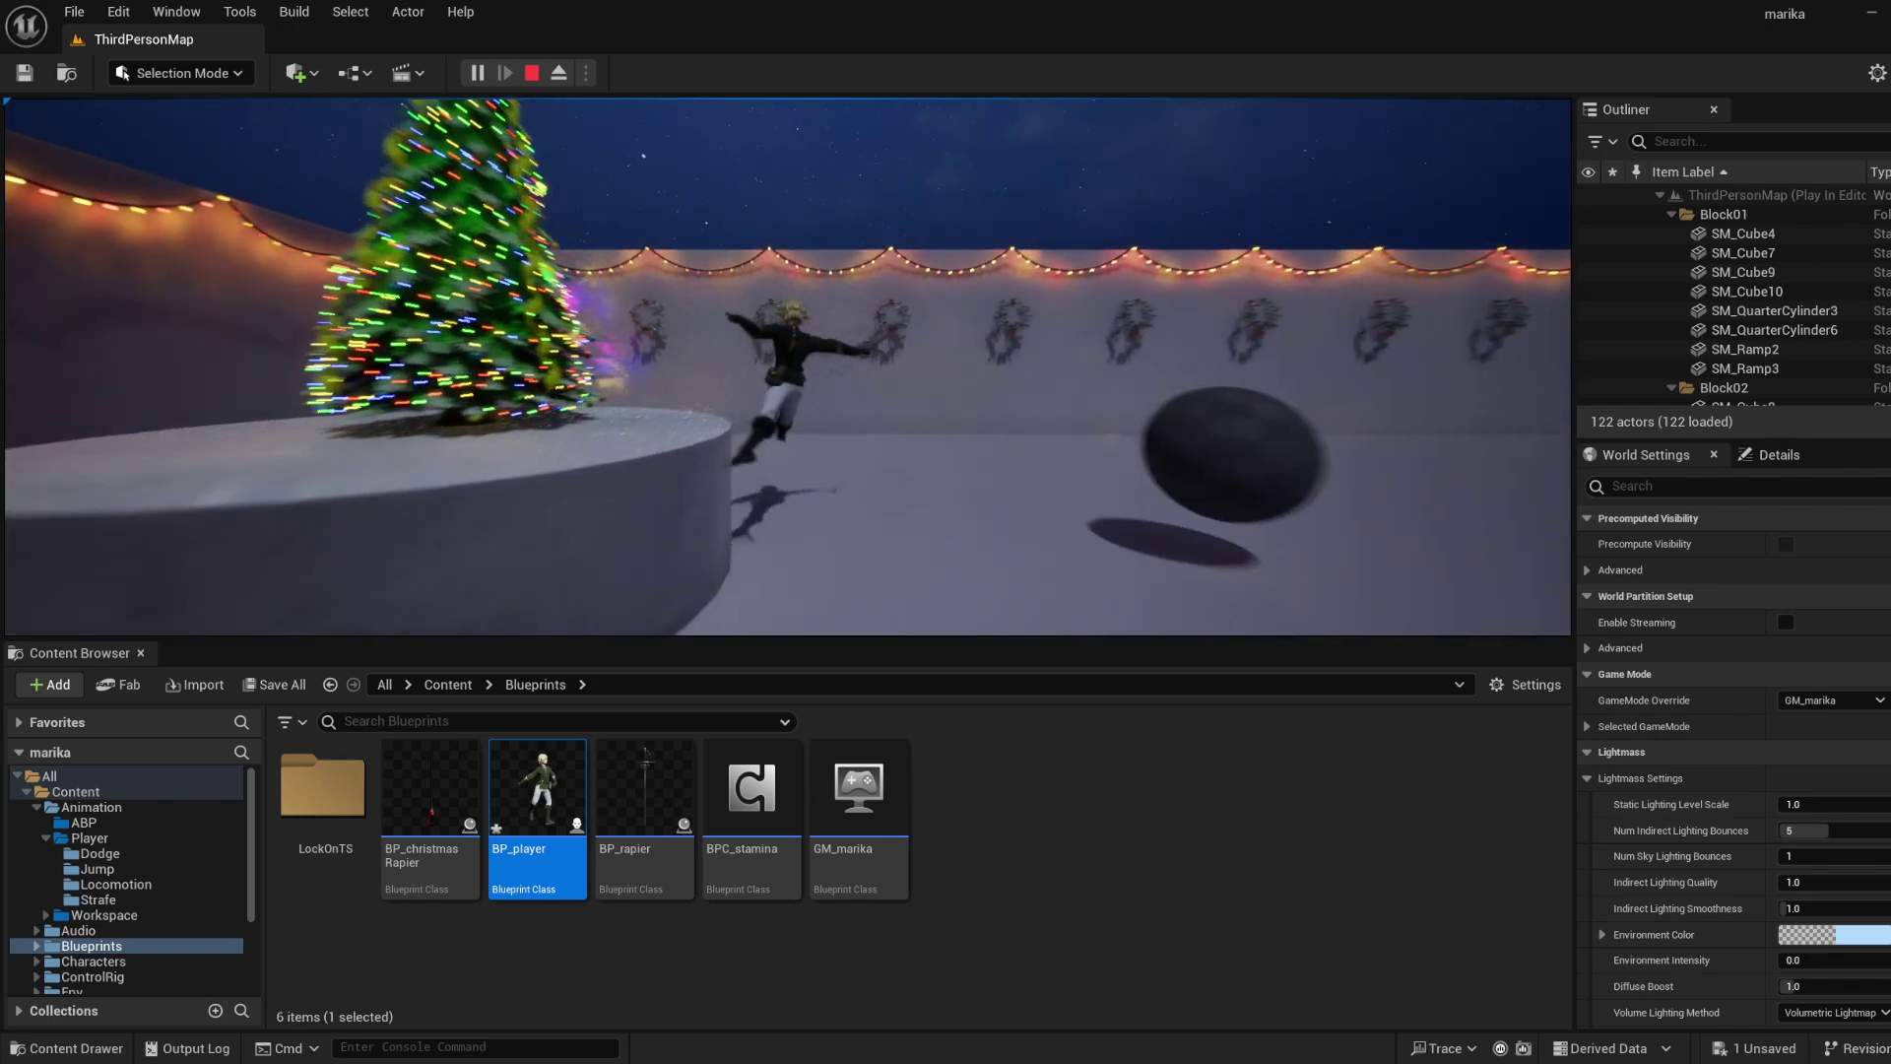
pyautogui.press('s')
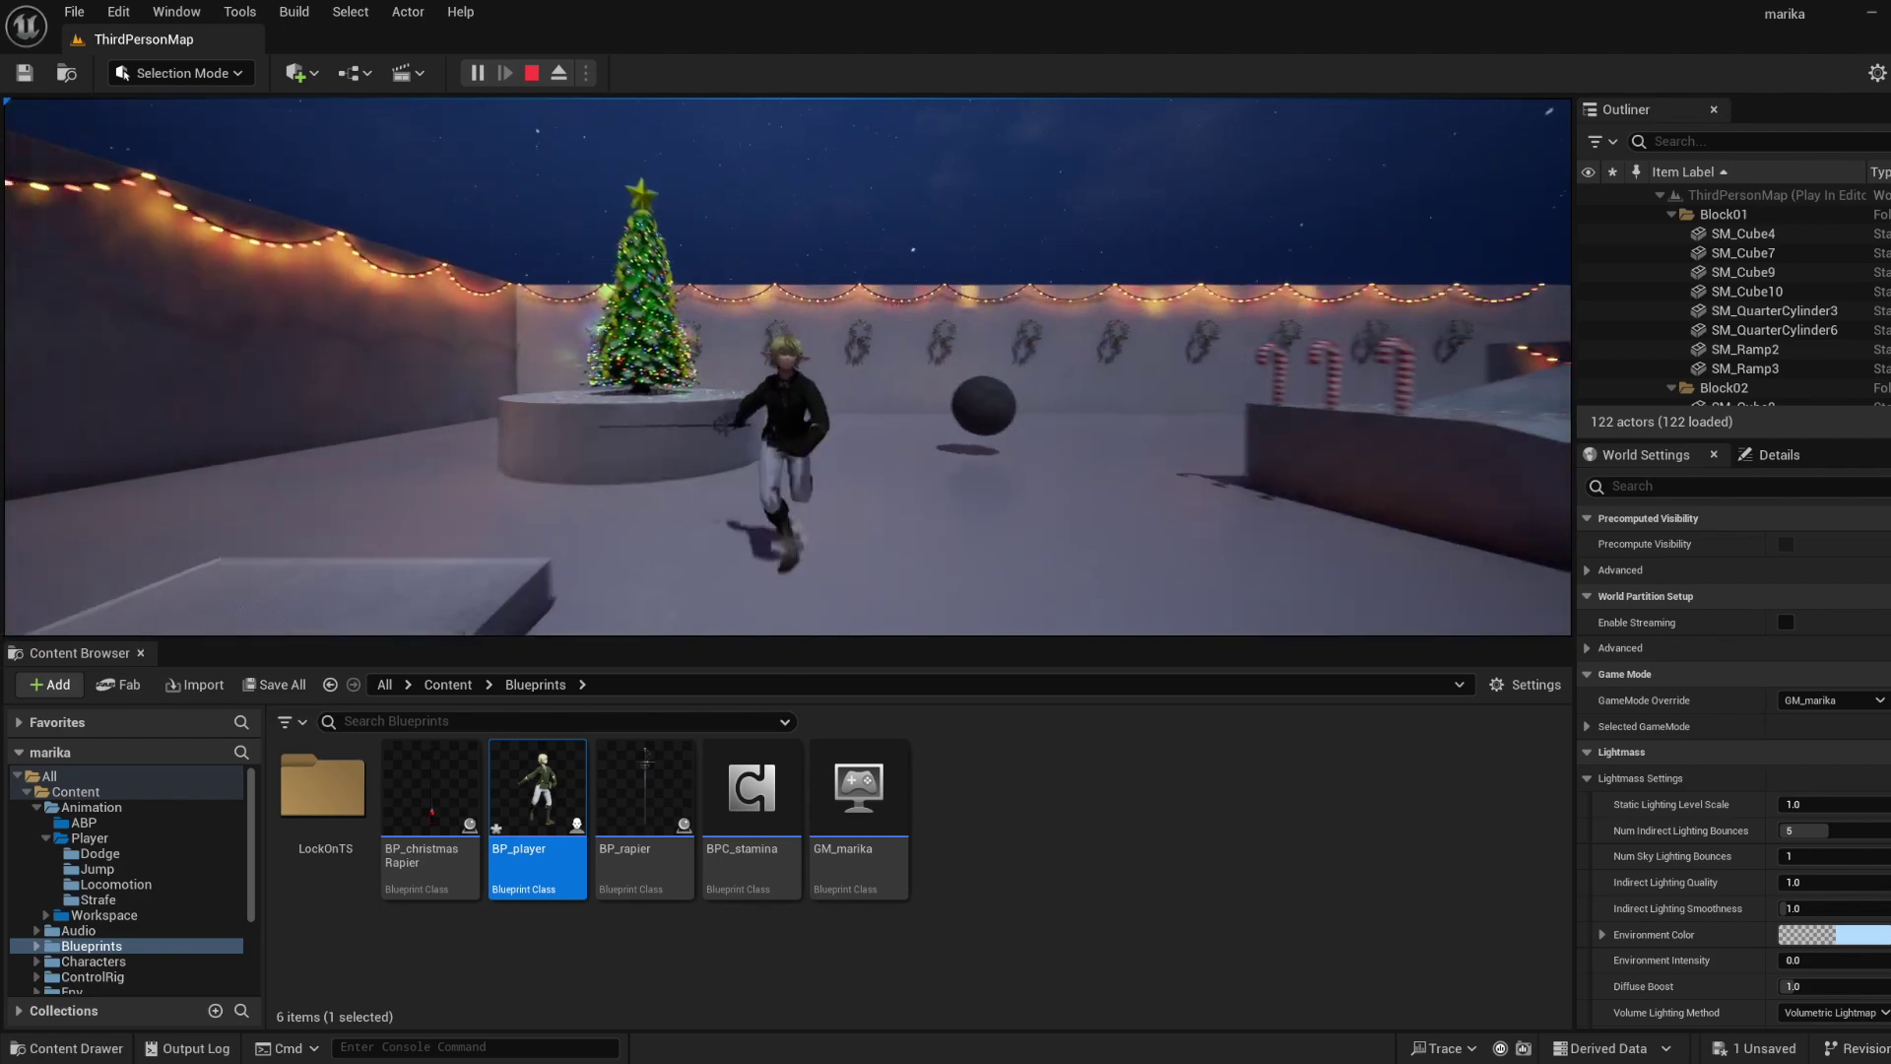
# Lock on to the sphere target, strafe sideways and backward to examine the movement, and end the play session.
pyautogui.press('Tab')
pyautogui.press('a')
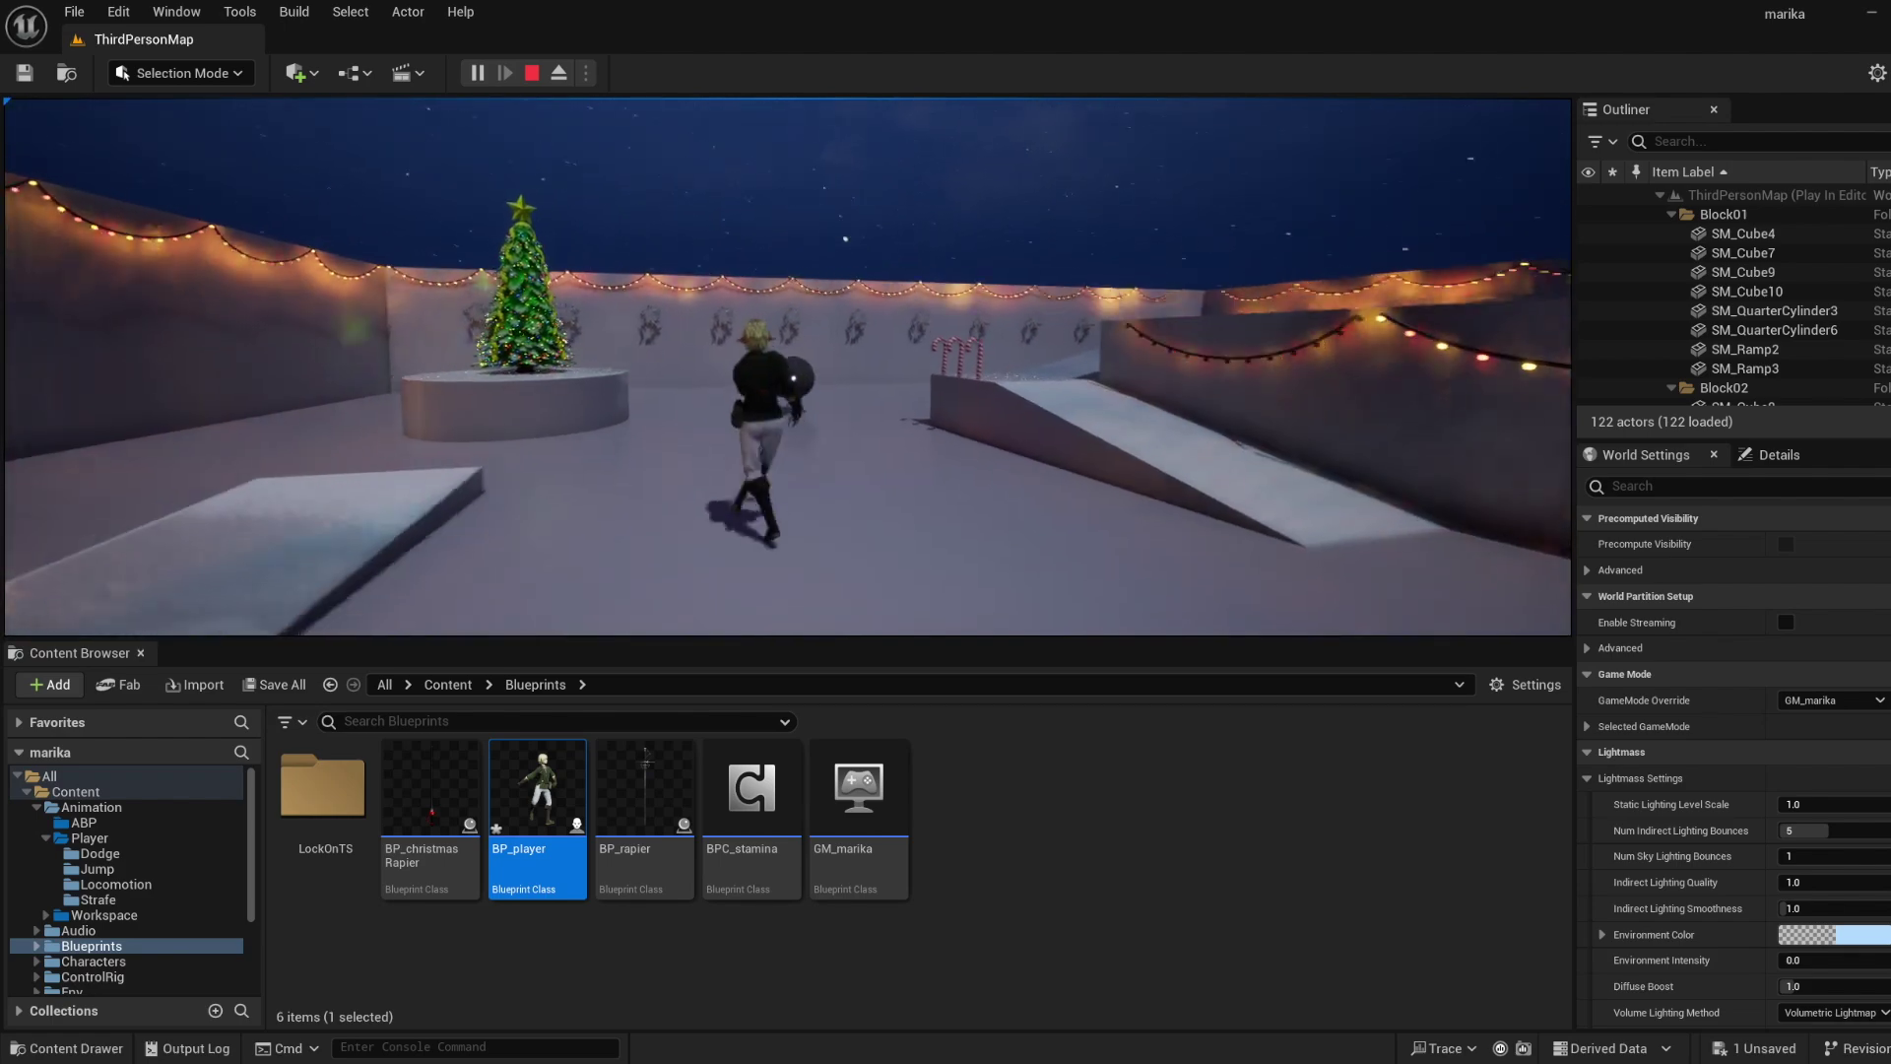
pyautogui.press('s')
pyautogui.press('d')
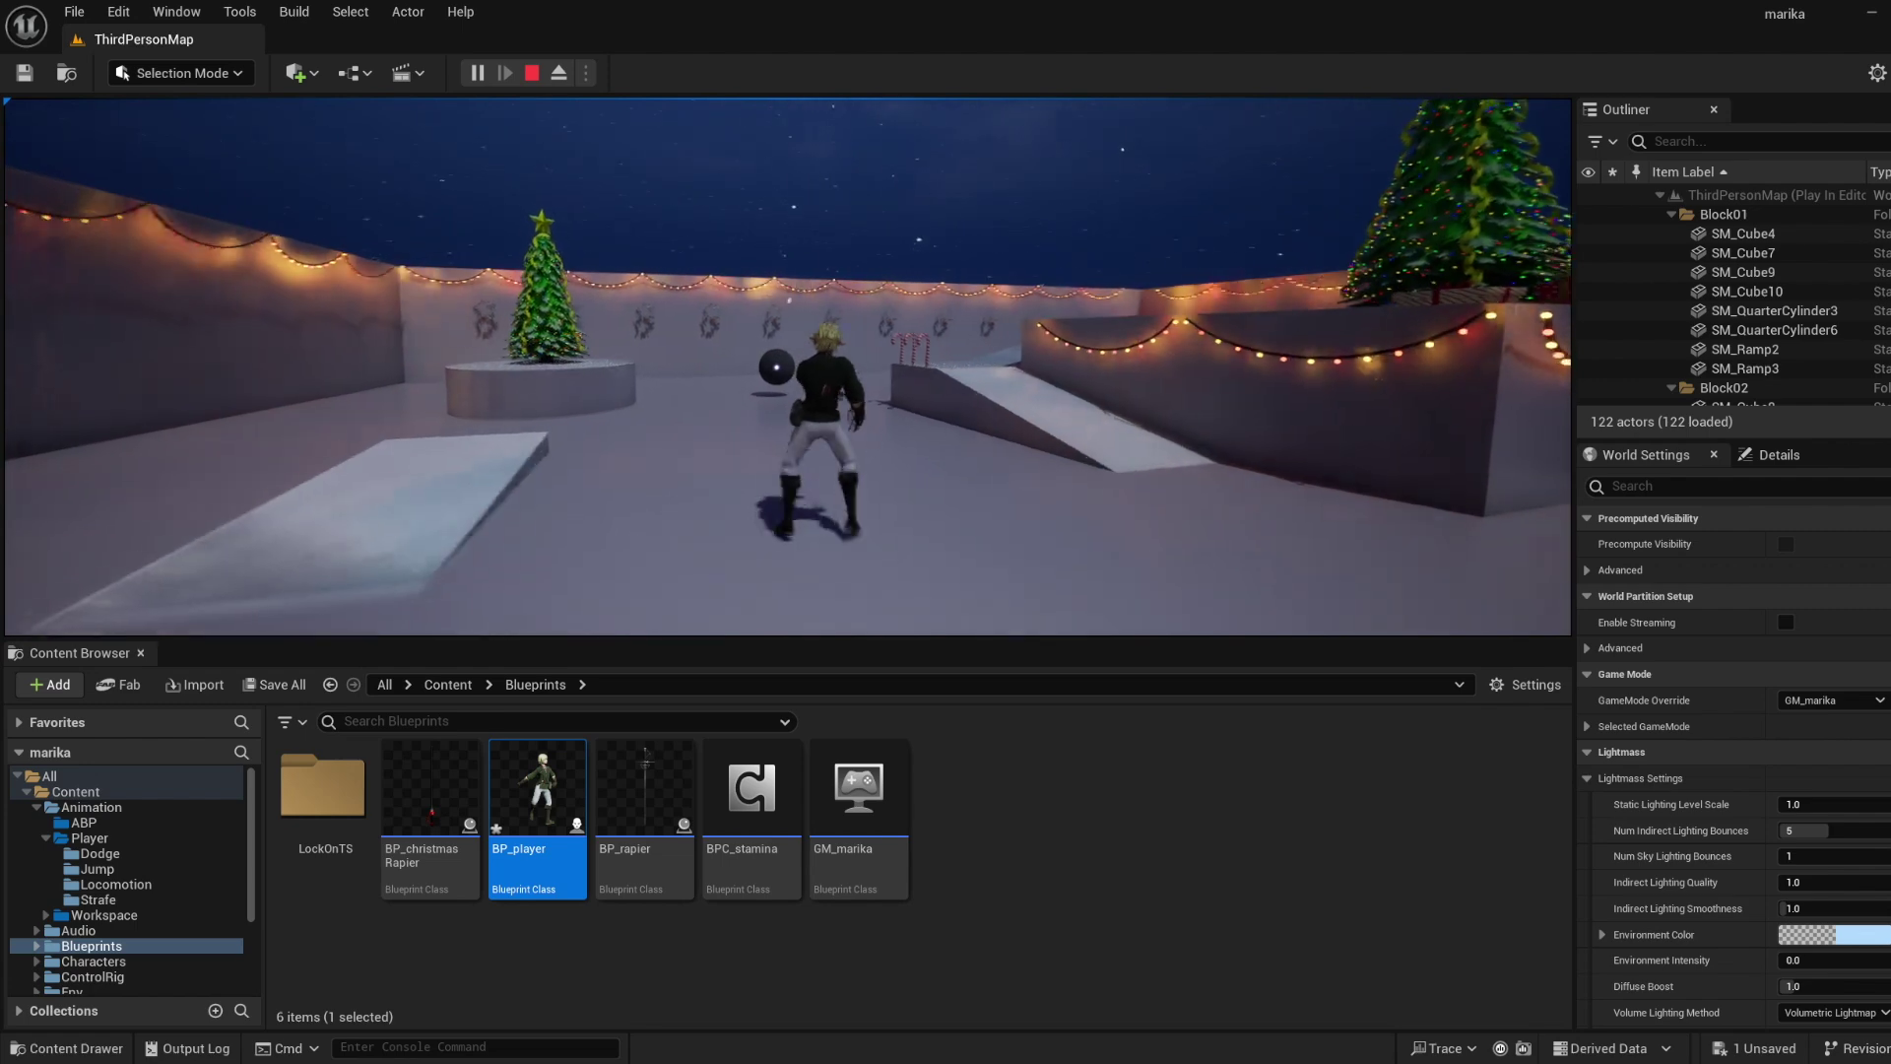
pyautogui.press('a')
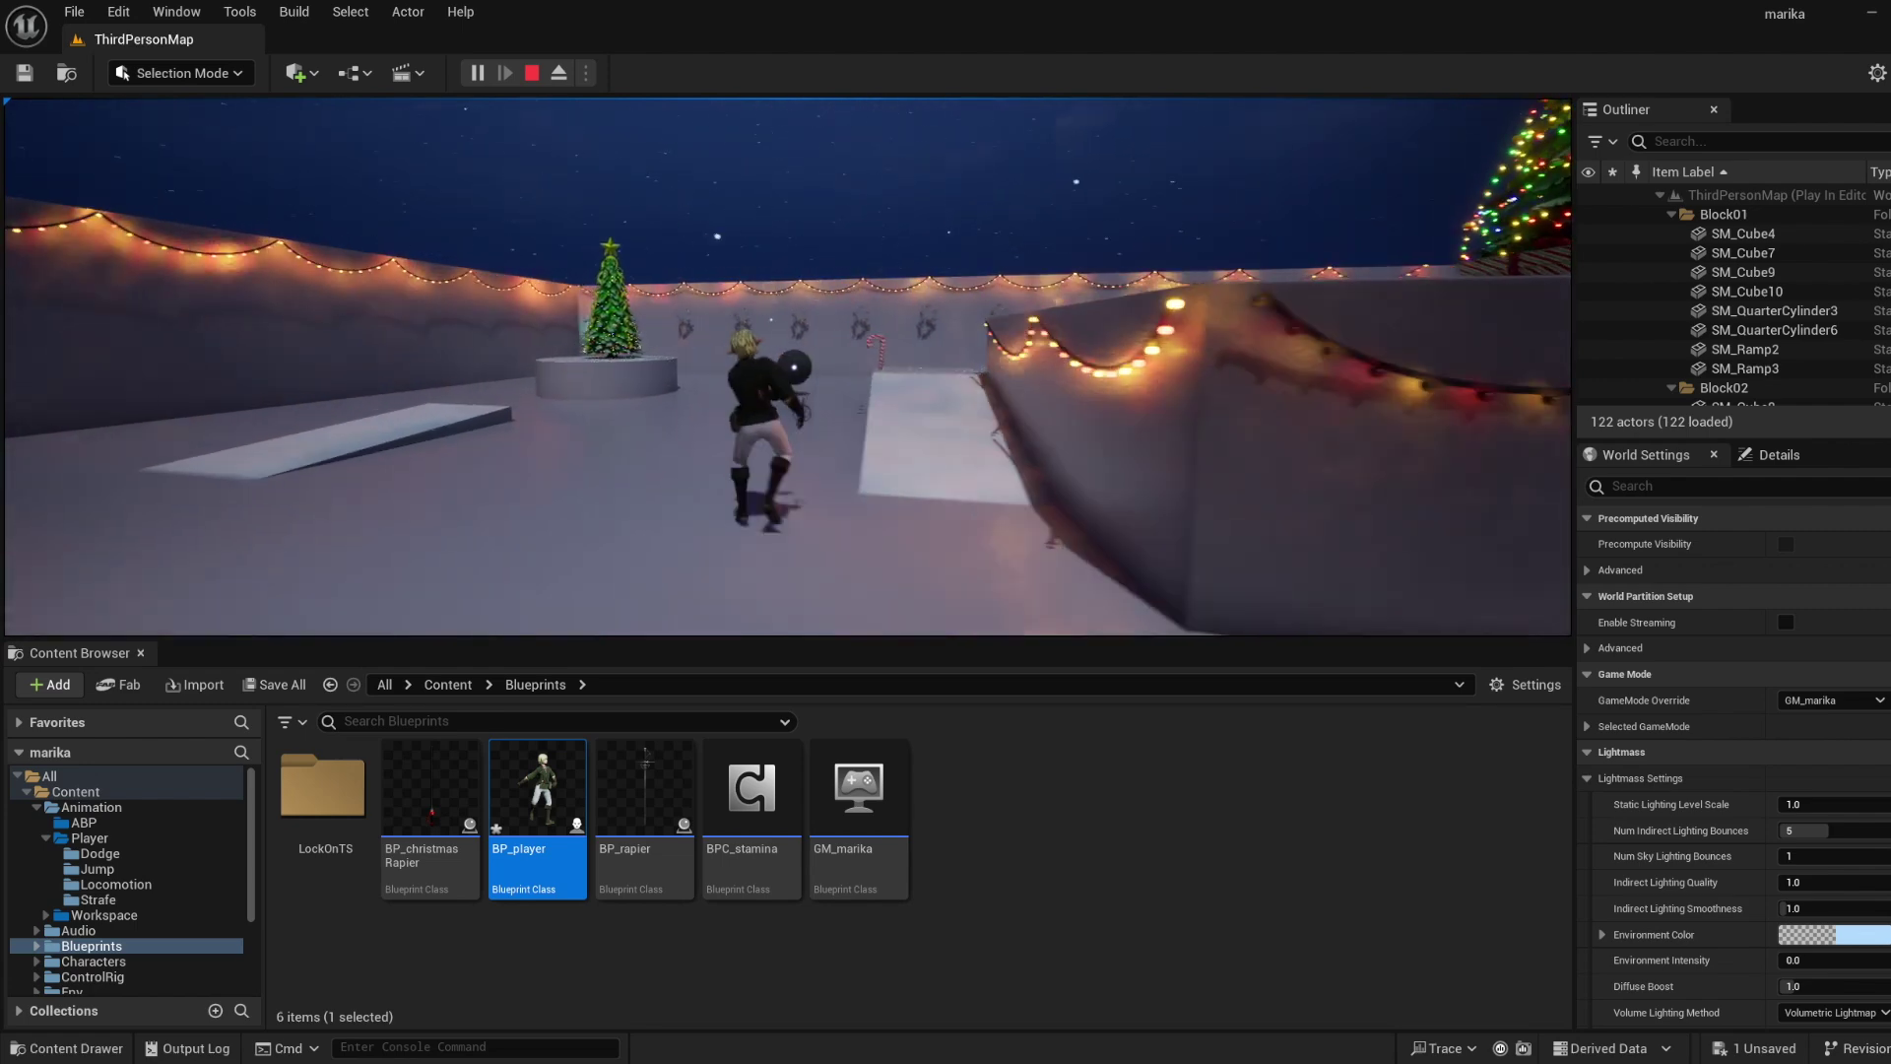
pyautogui.press('s')
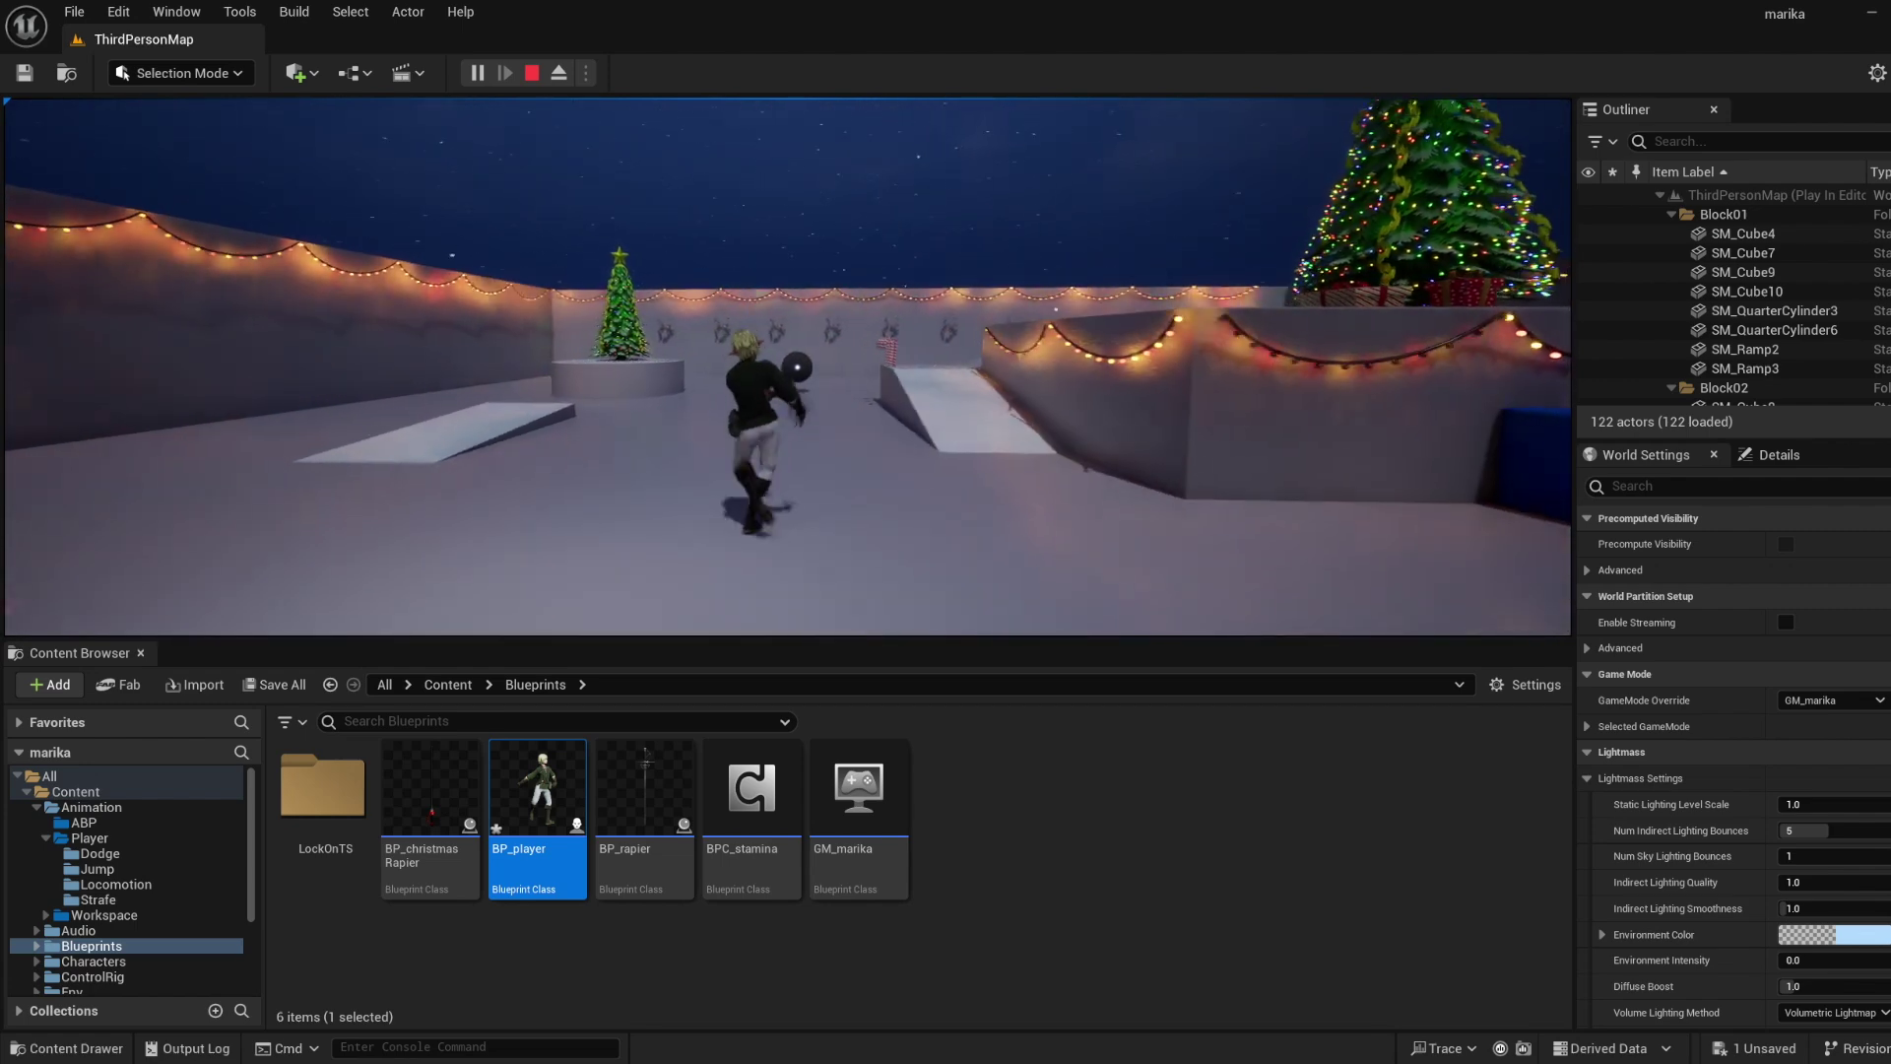
pyautogui.press('a')
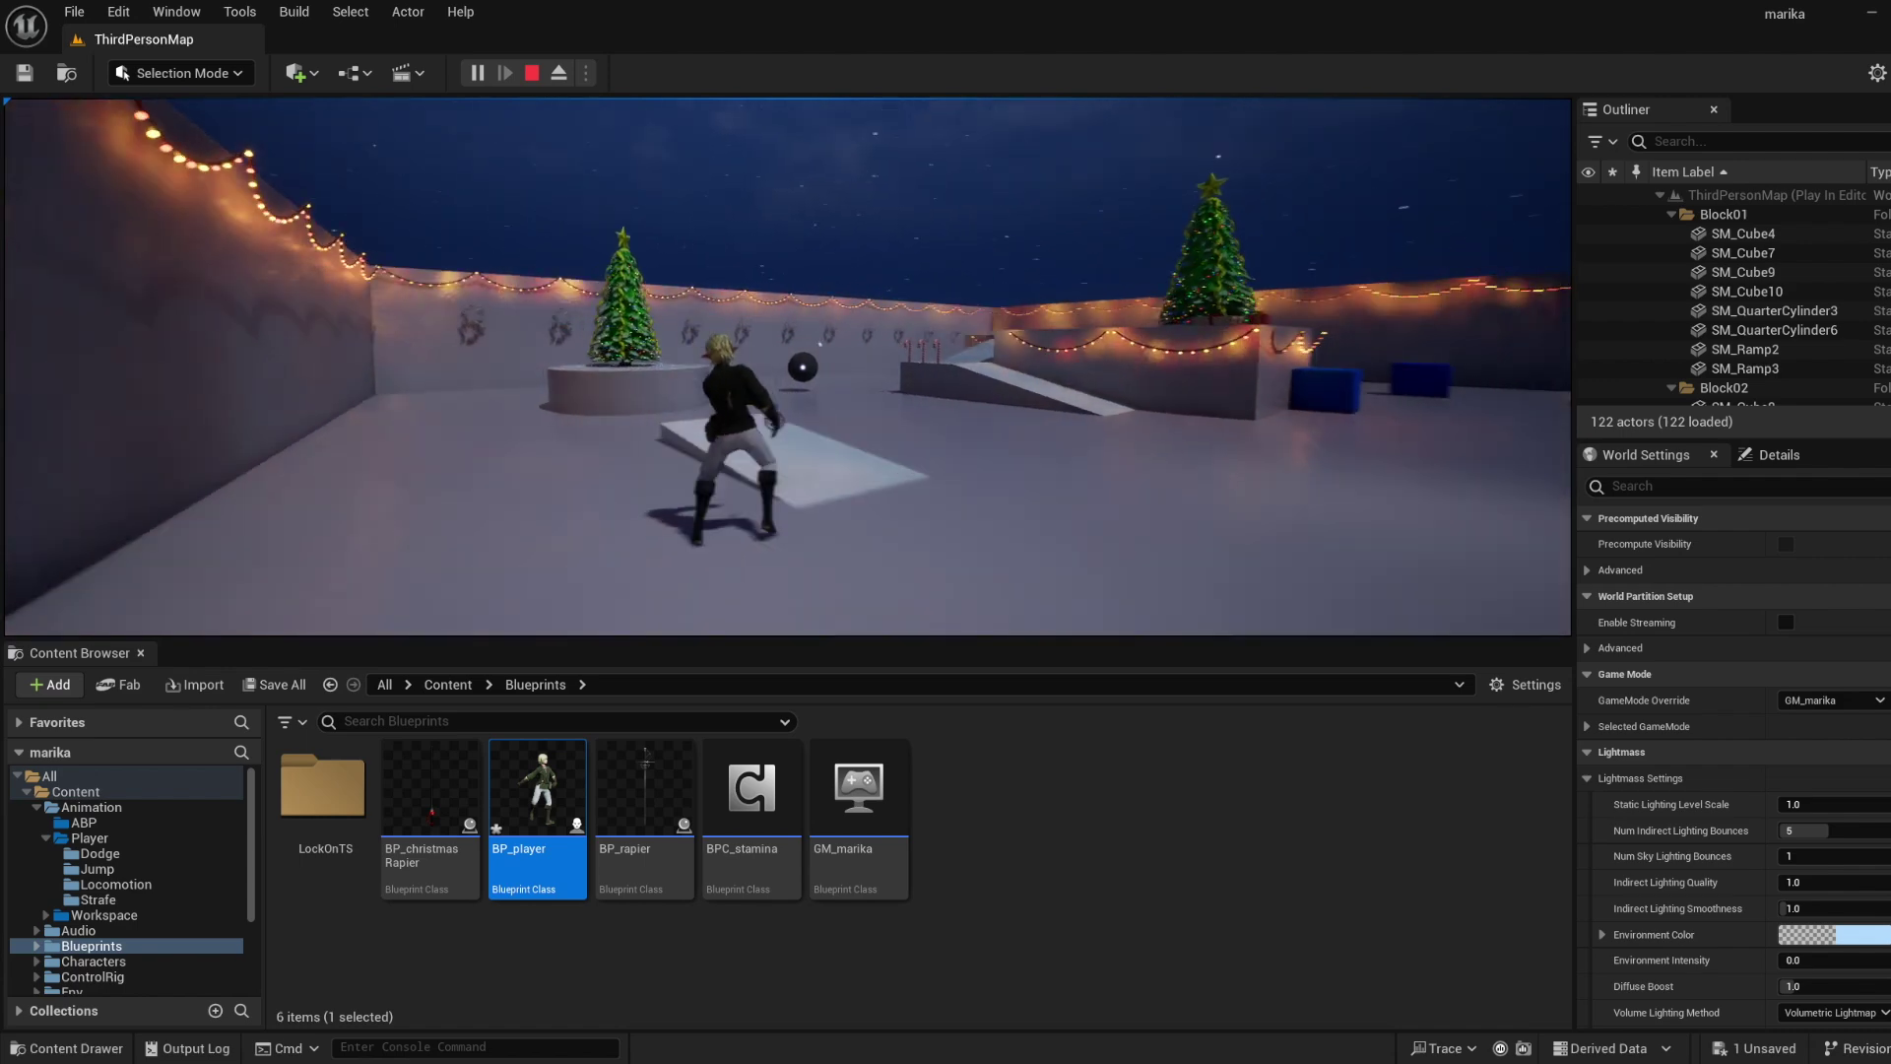
pyautogui.press('a')
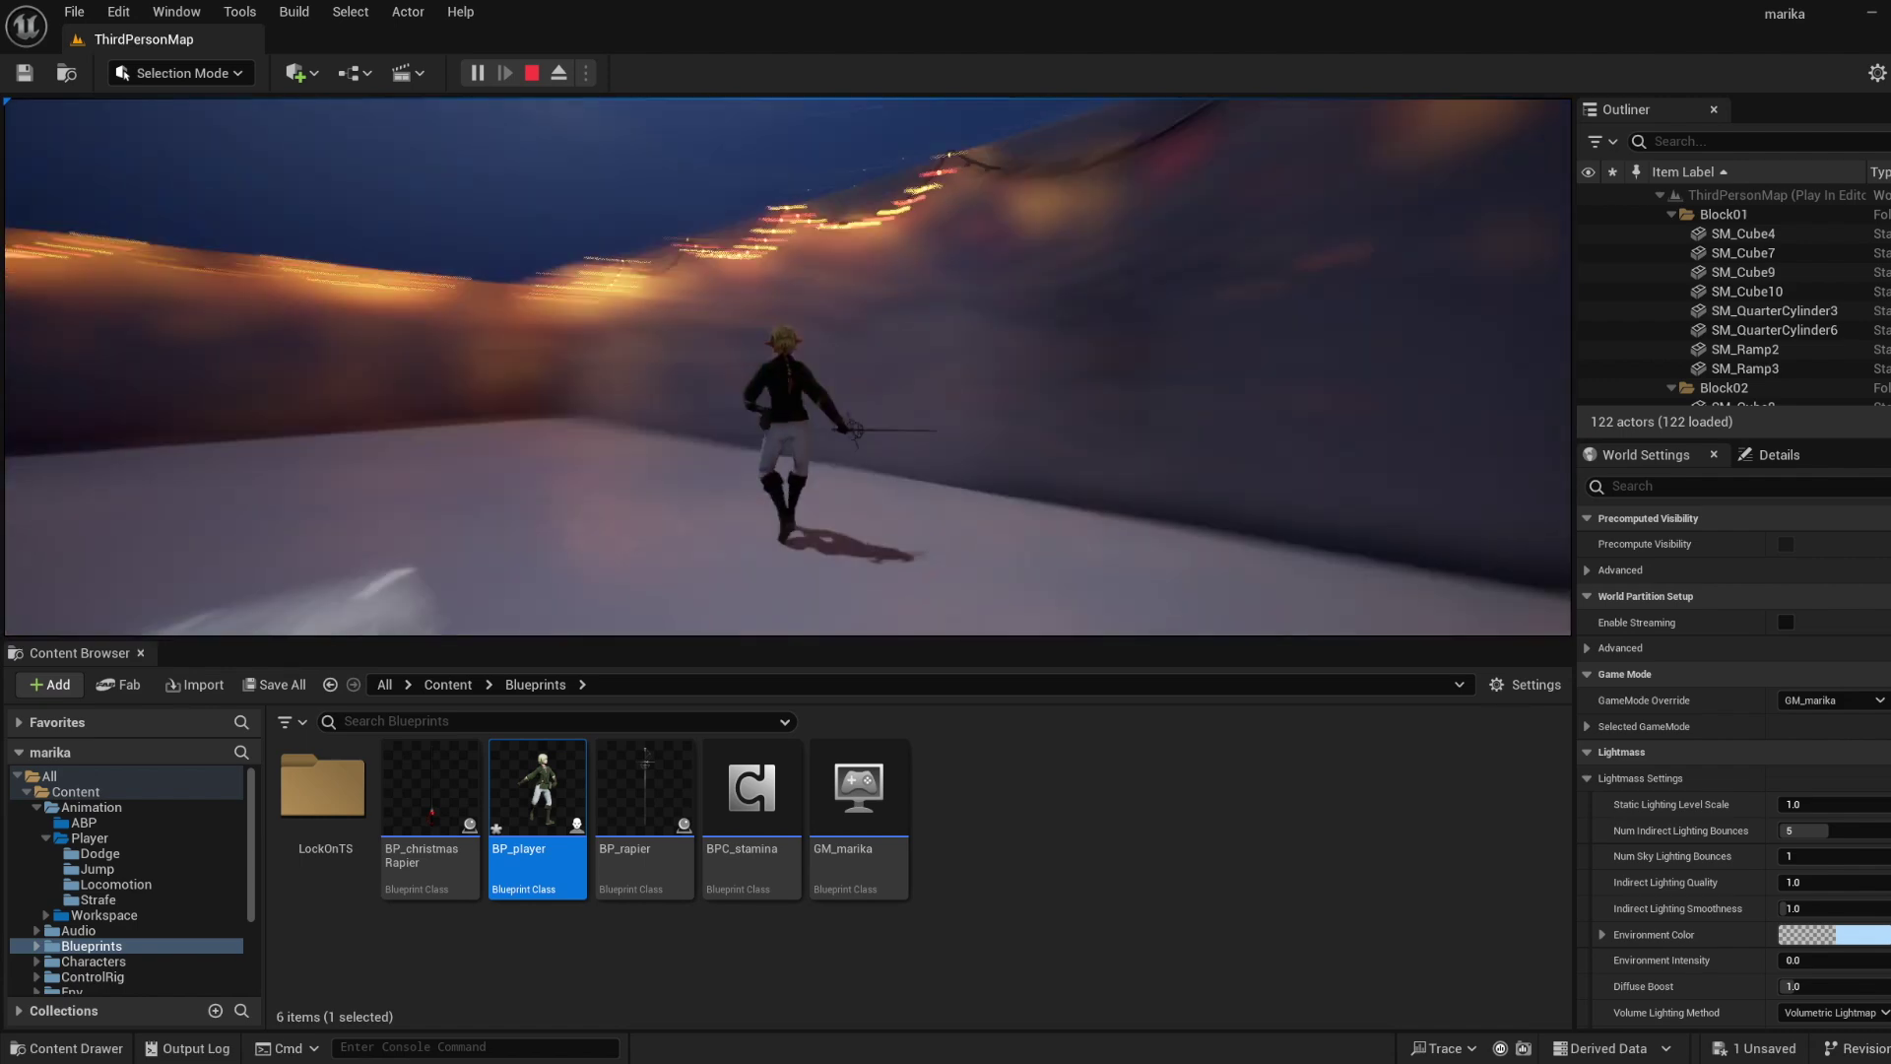
pyautogui.press('a')
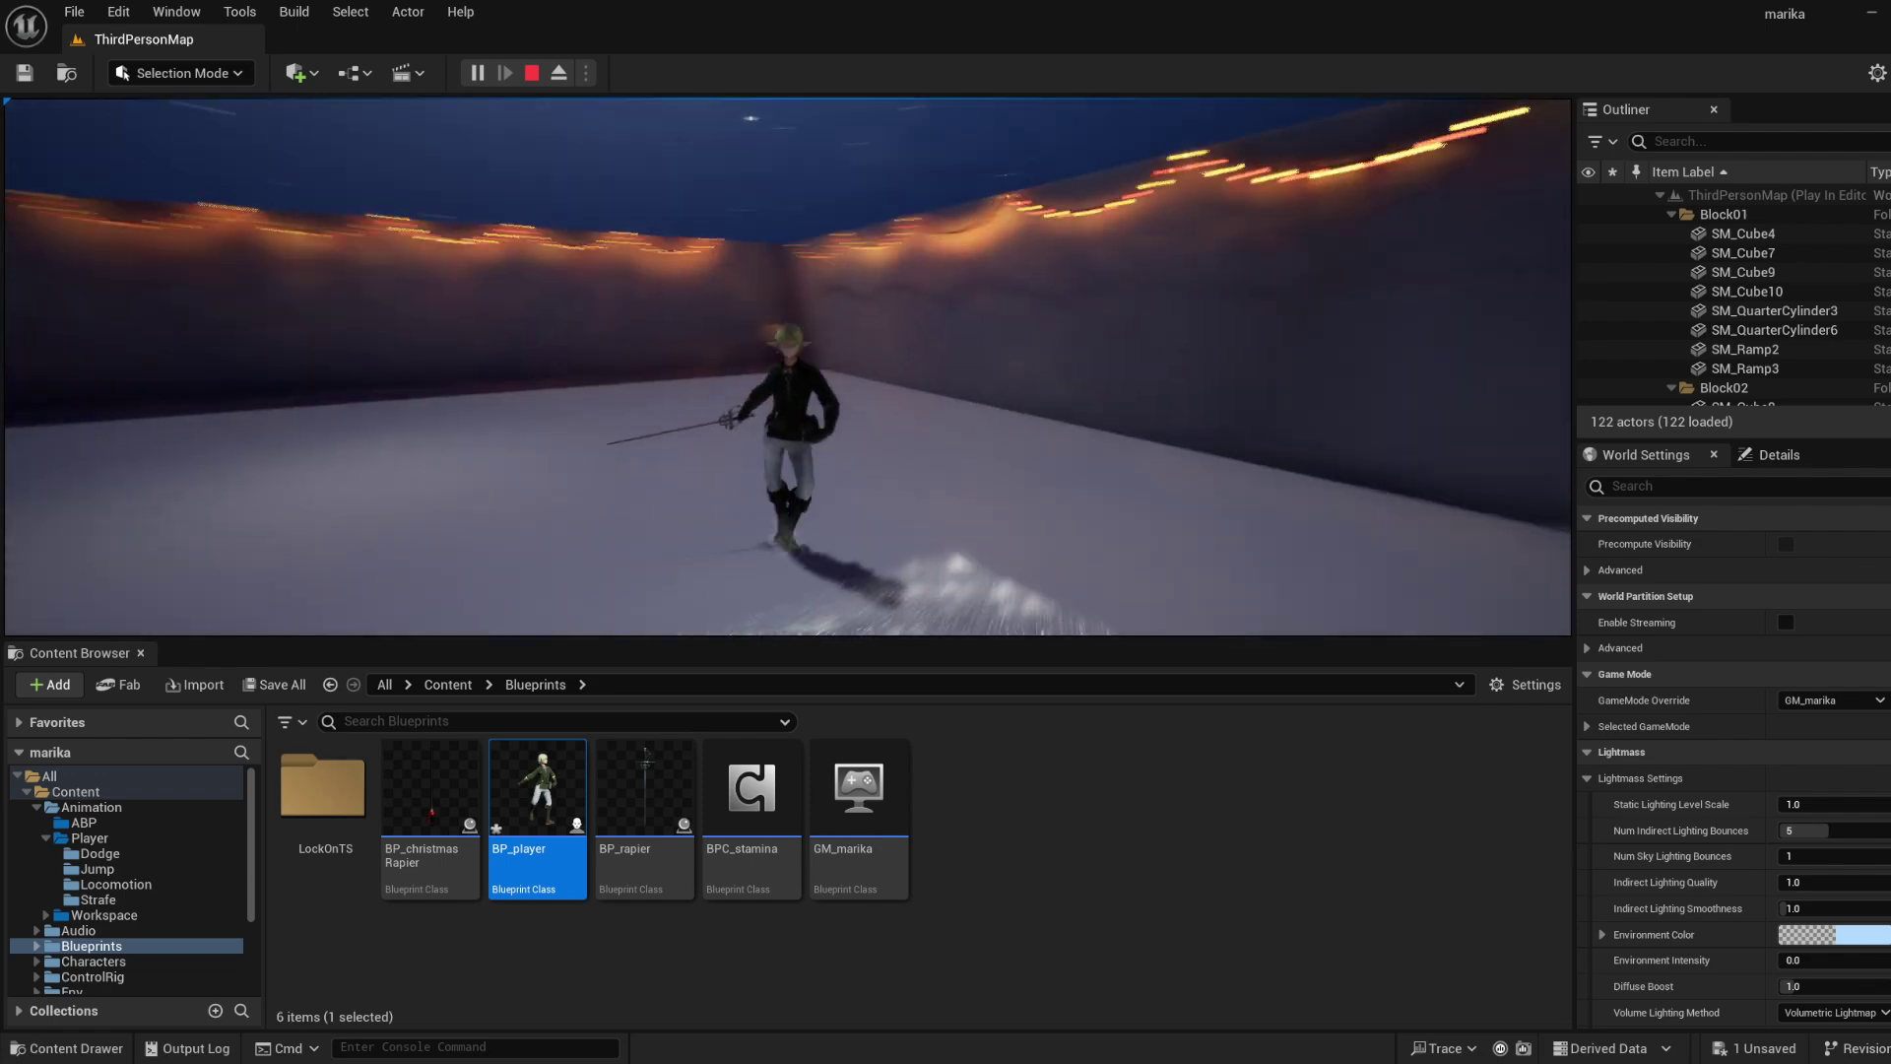
pyautogui.press('Escape')
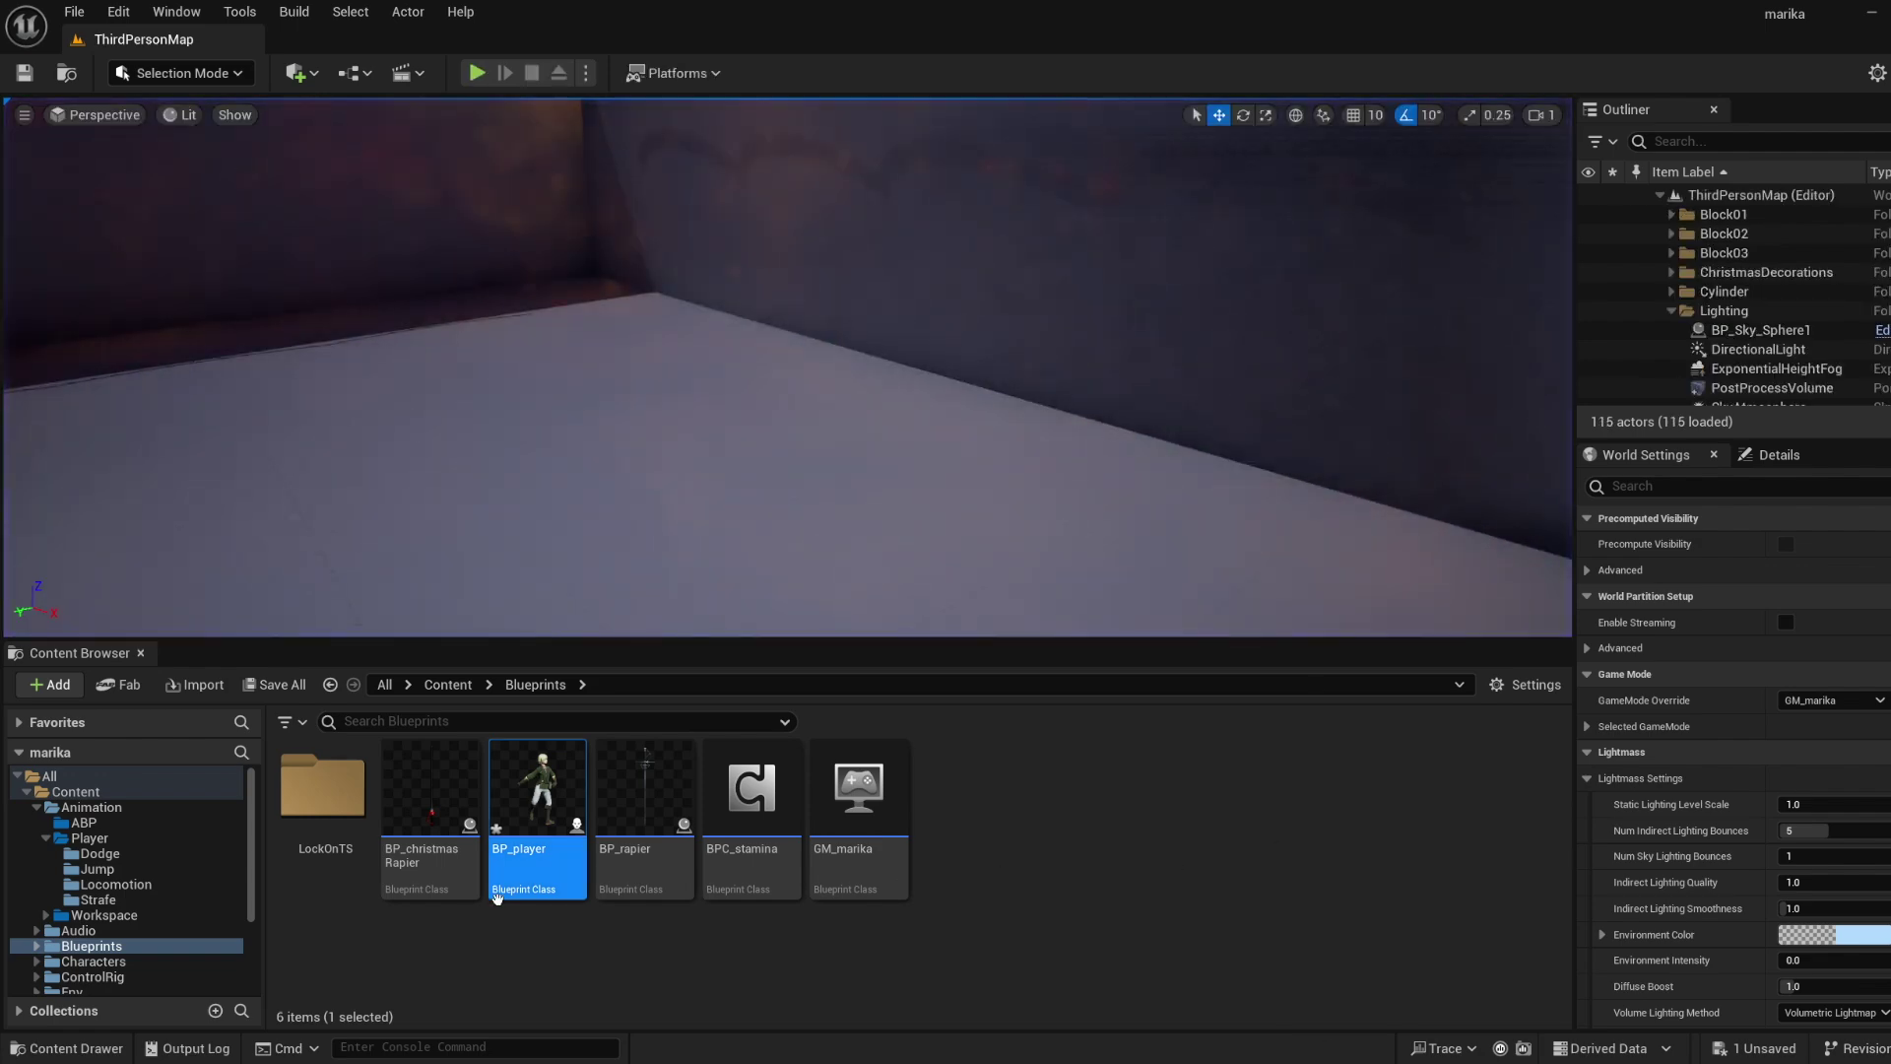
# Examine the On Target Locked nodes in BP_player and compare the StrafeSpeed and StrafeRunSpeed variables in BPC_stamina.
pyautogui.doubleClick(498, 891)
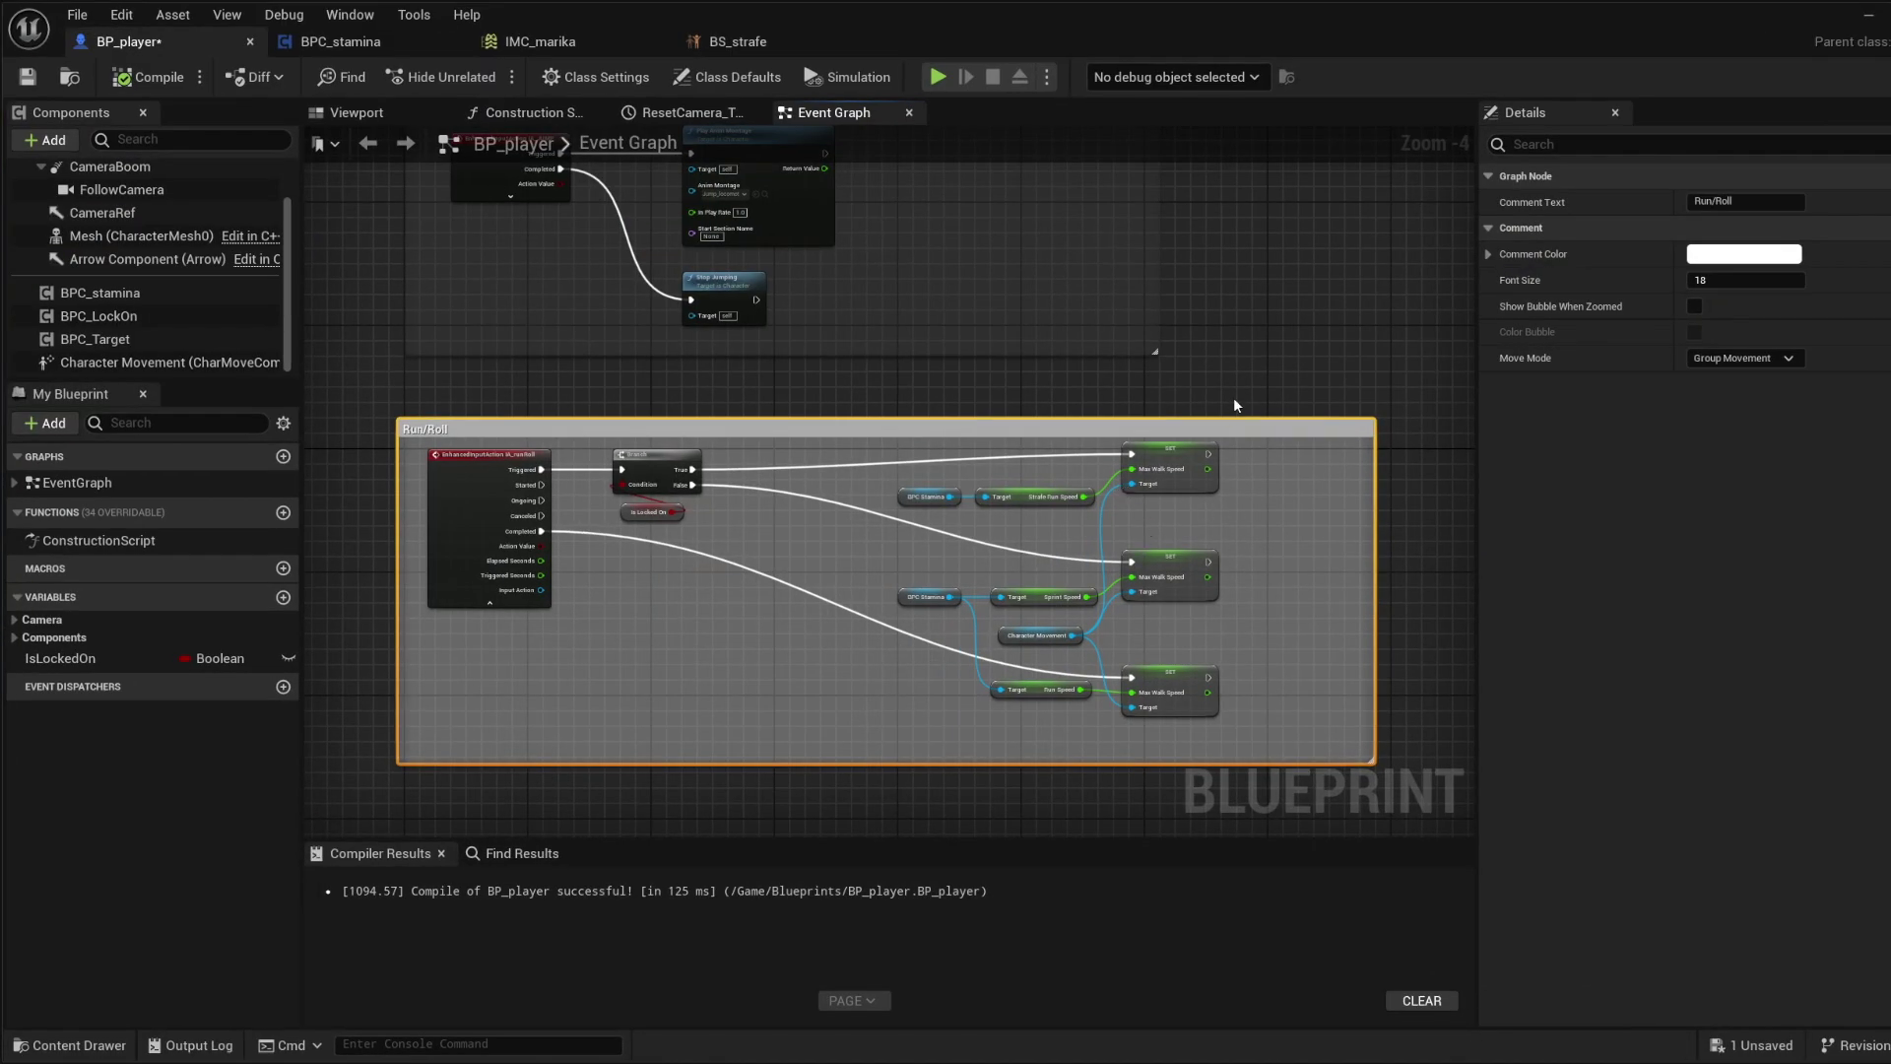
pyautogui.moveTo(1233, 398); pyautogui.dragTo(339, 682, button='right')
pyautogui.scroll(1, 977, 595)
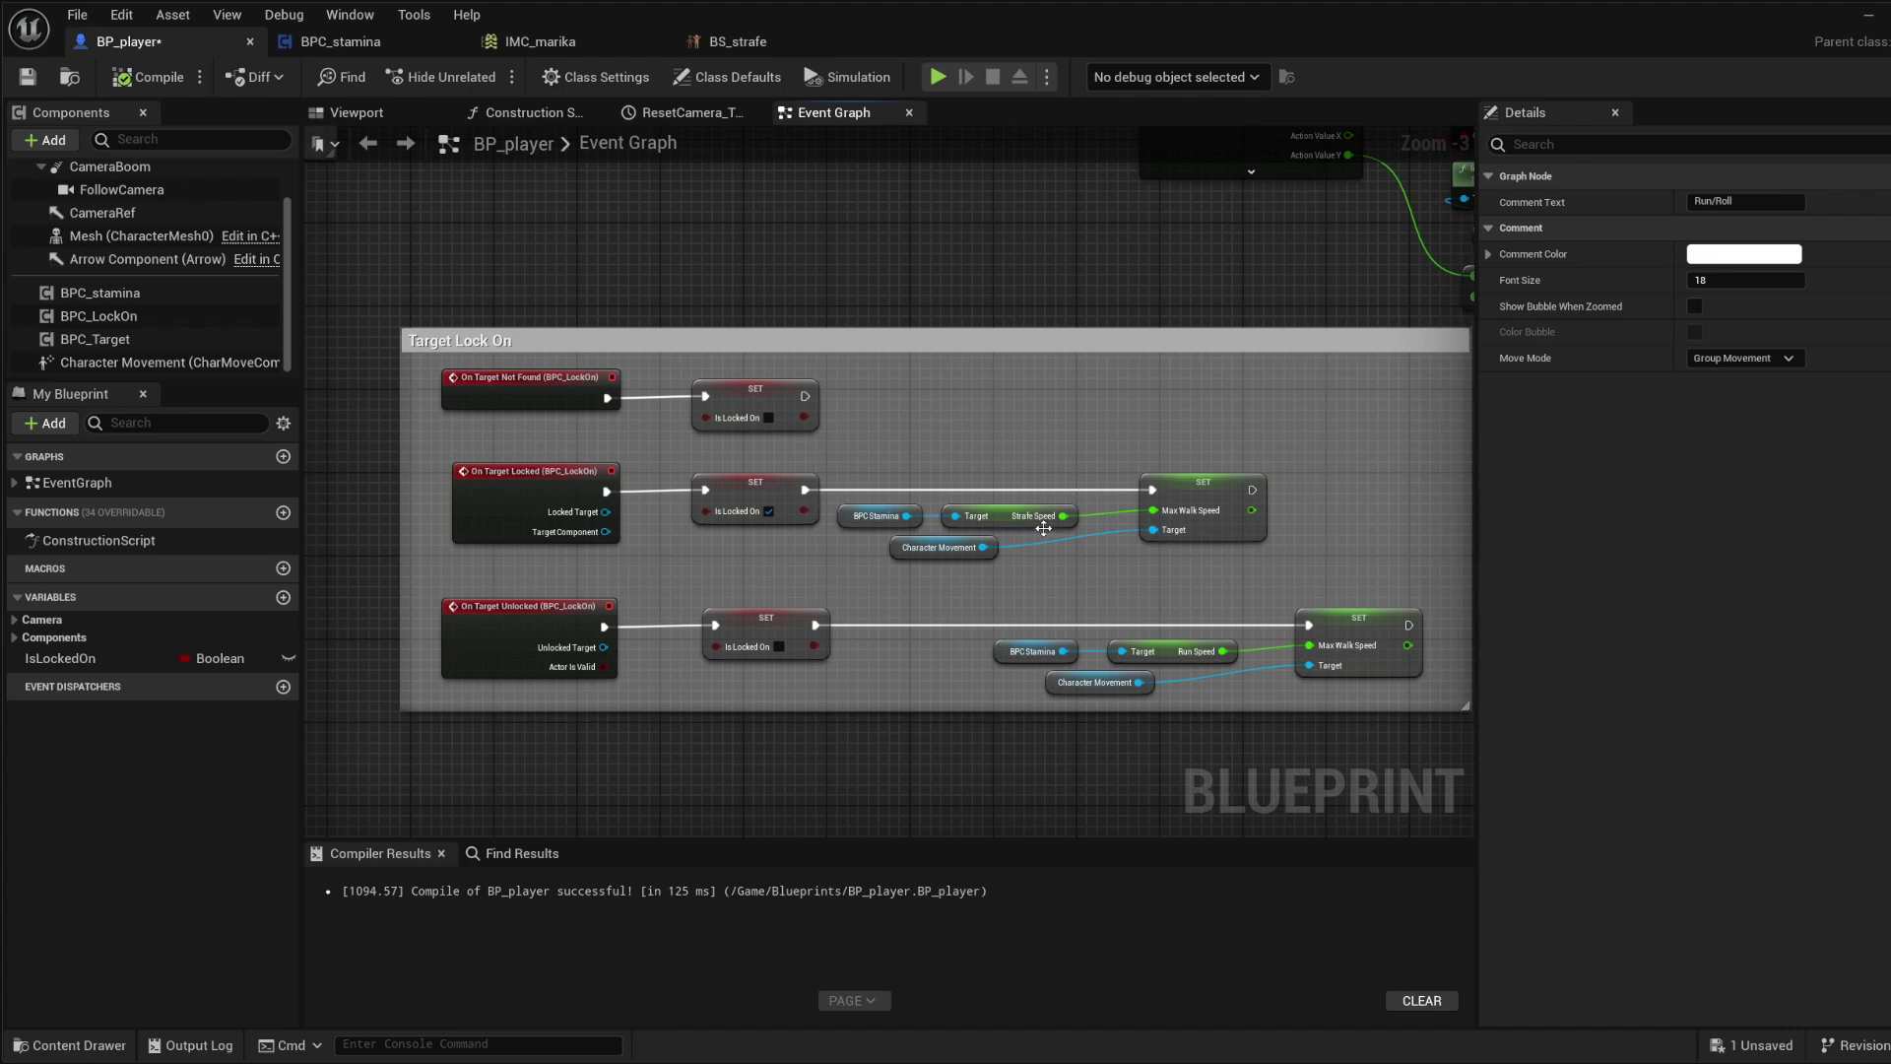
pyautogui.click(340, 42)
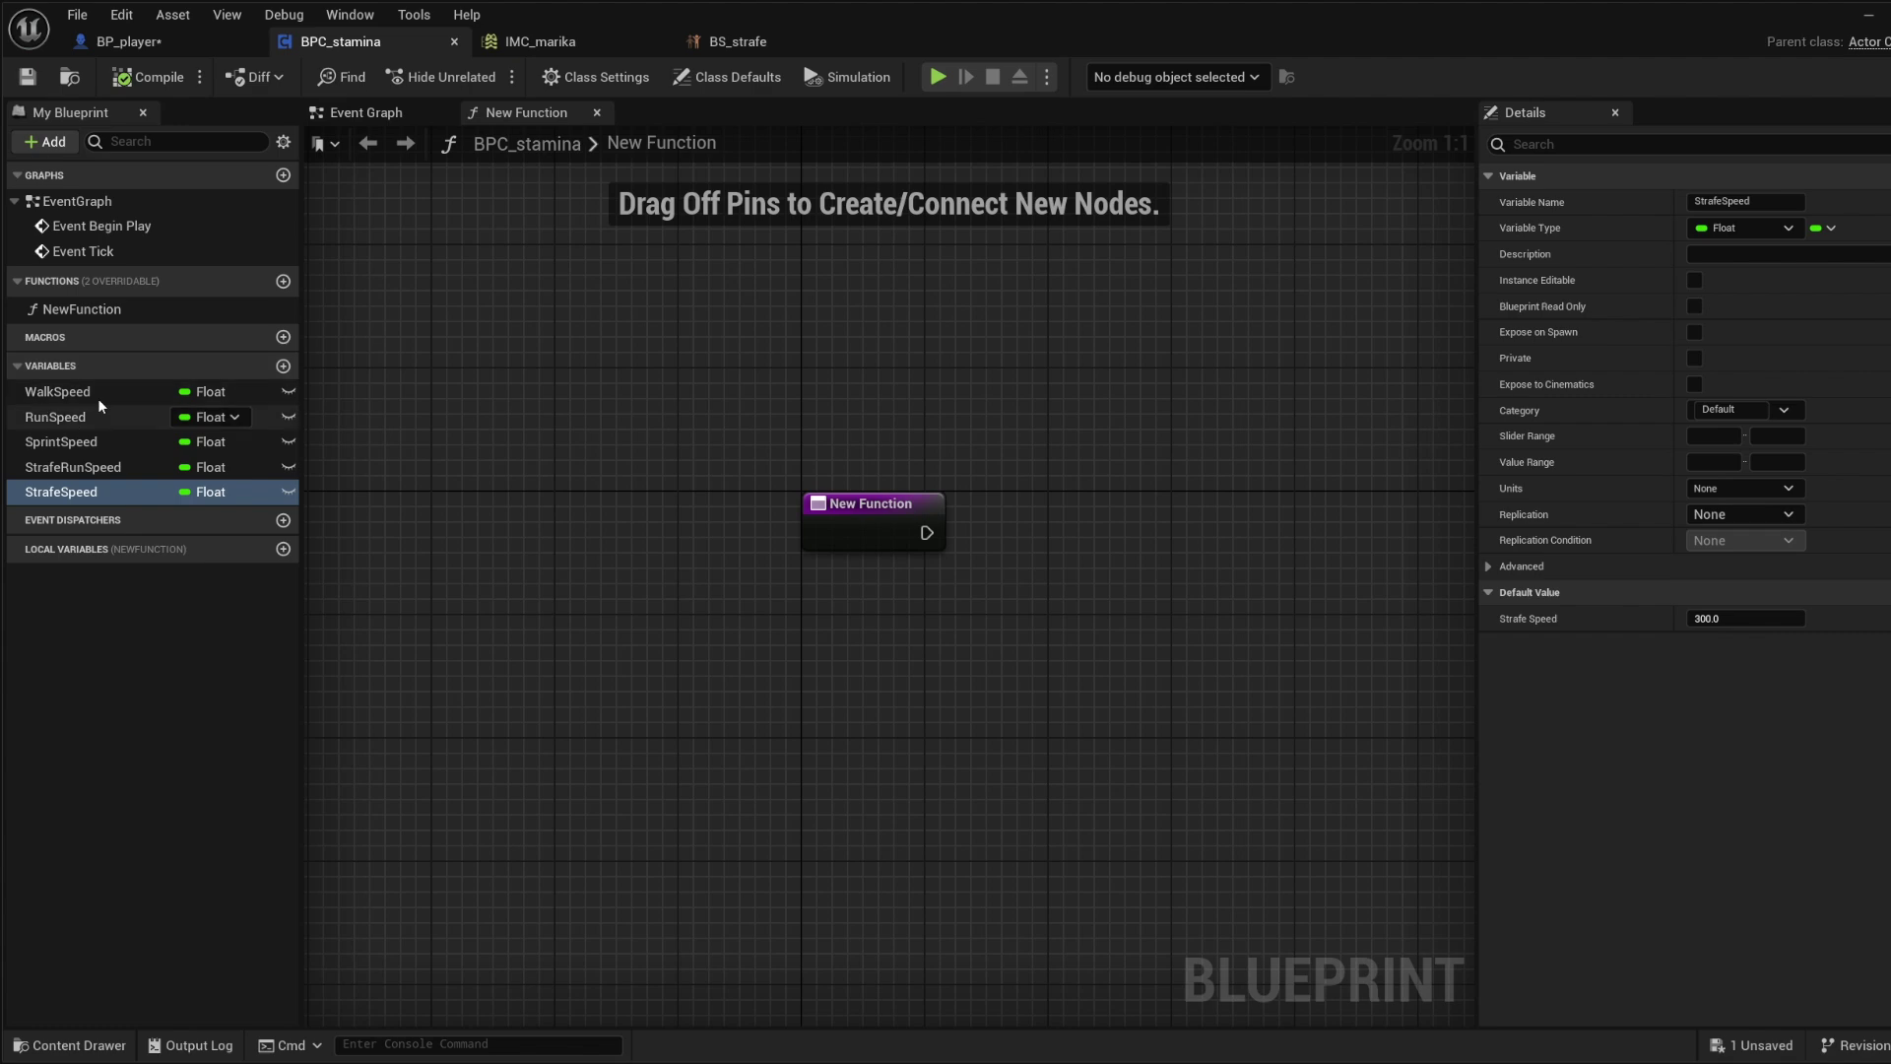
pyautogui.click(74, 467)
pyautogui.click(480, 509)
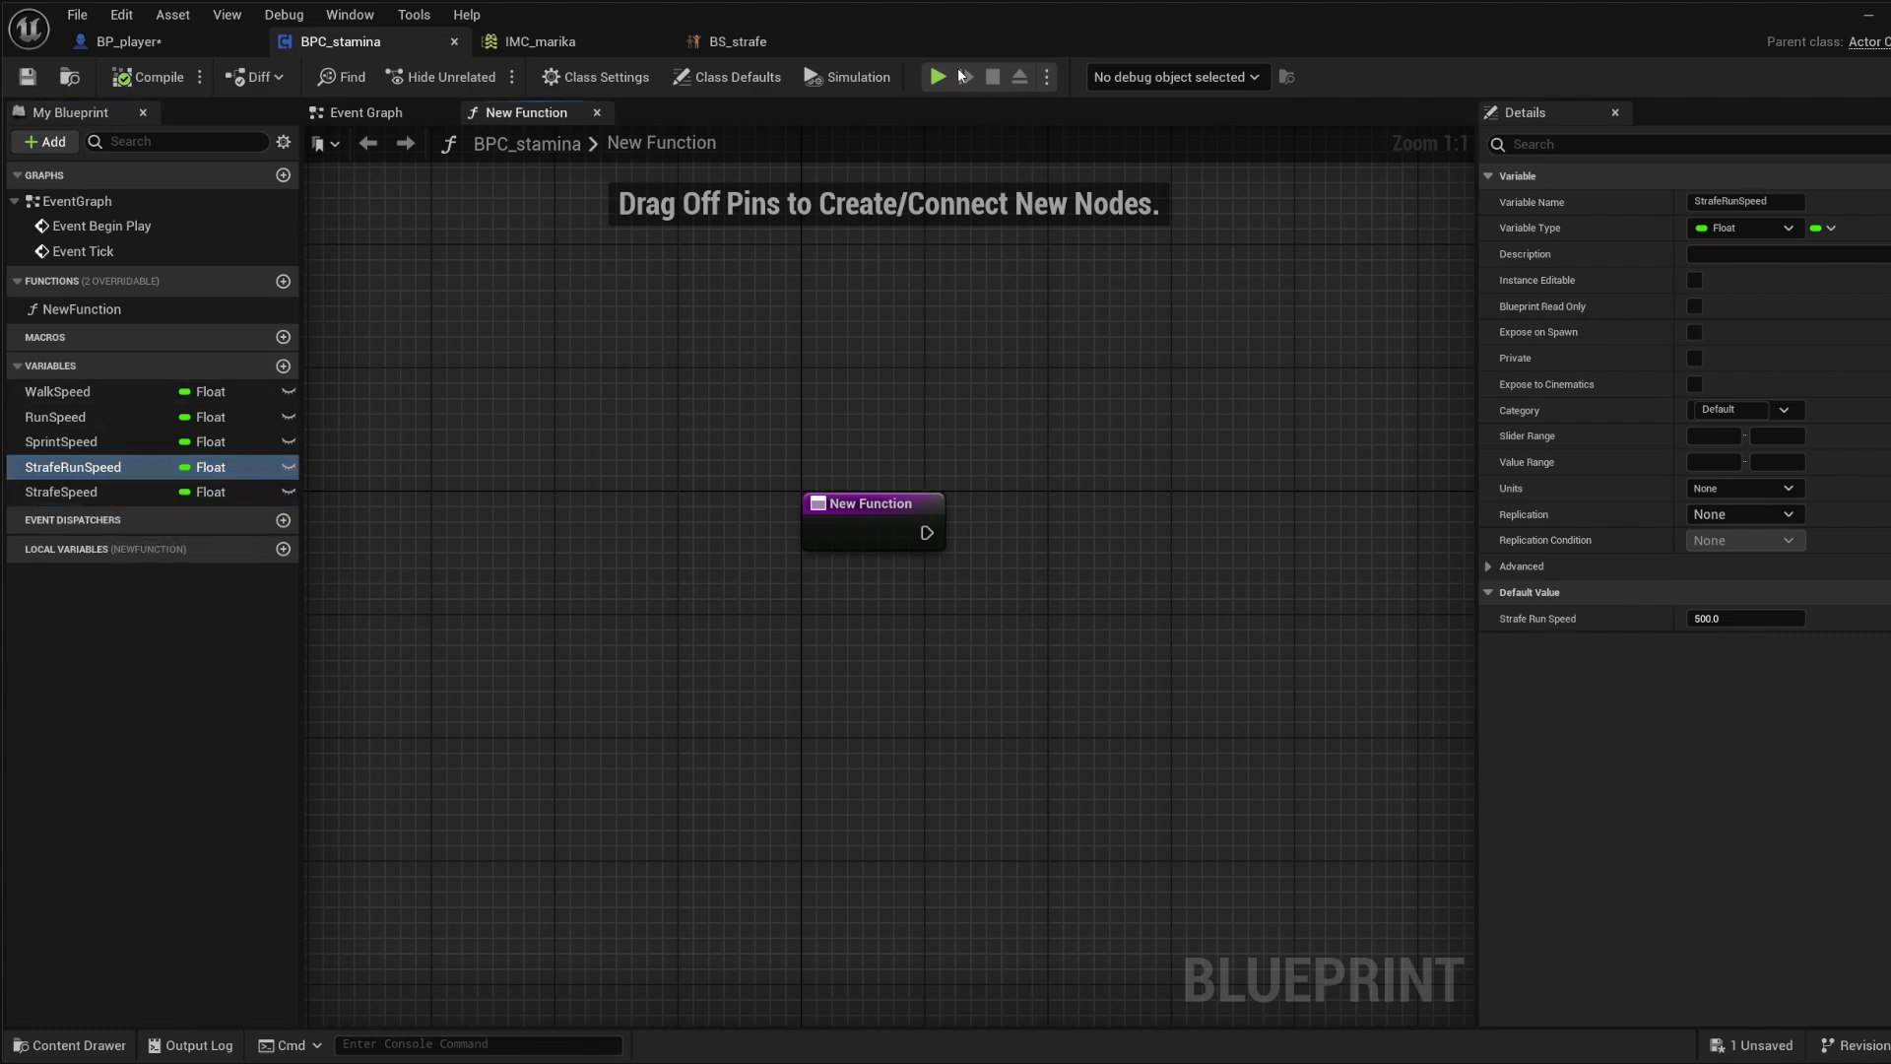
pyautogui.click(162, 39)
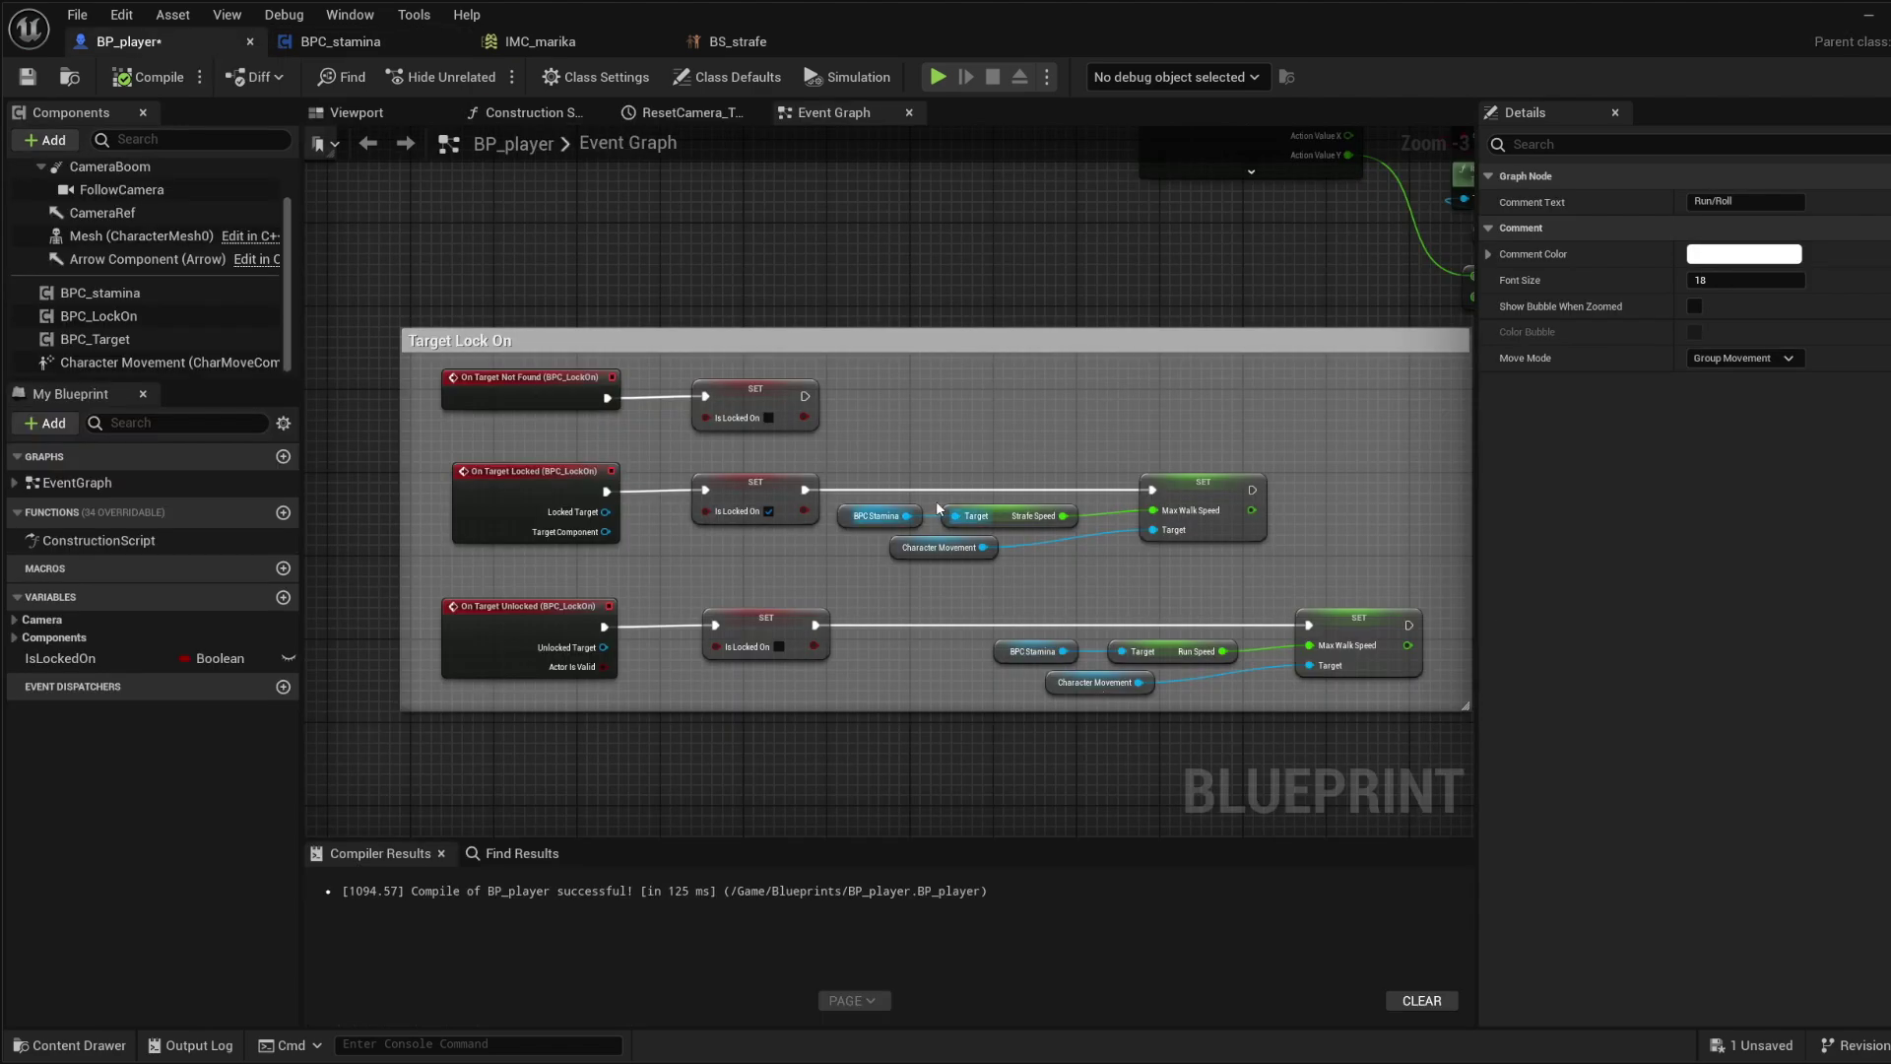
pyautogui.click(763, 492)
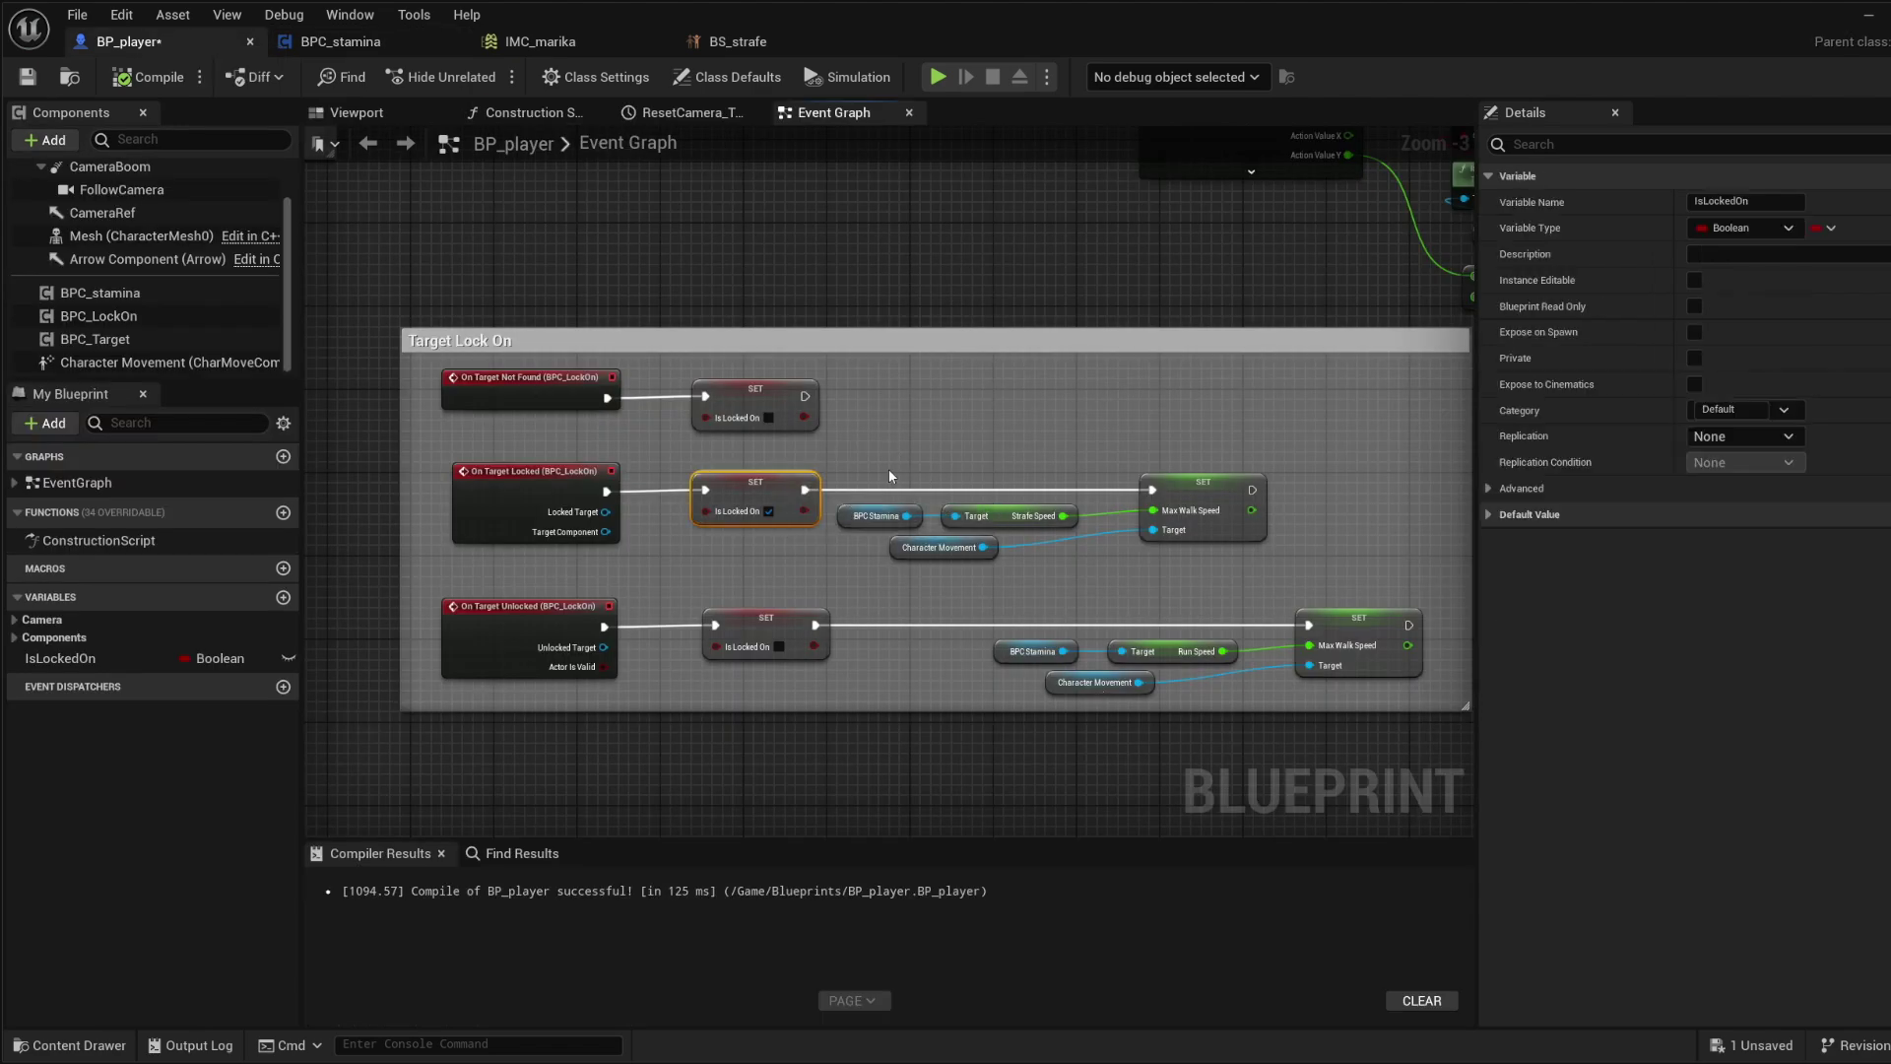
pyautogui.moveTo(888, 469); pyautogui.dragTo(1342, 579)
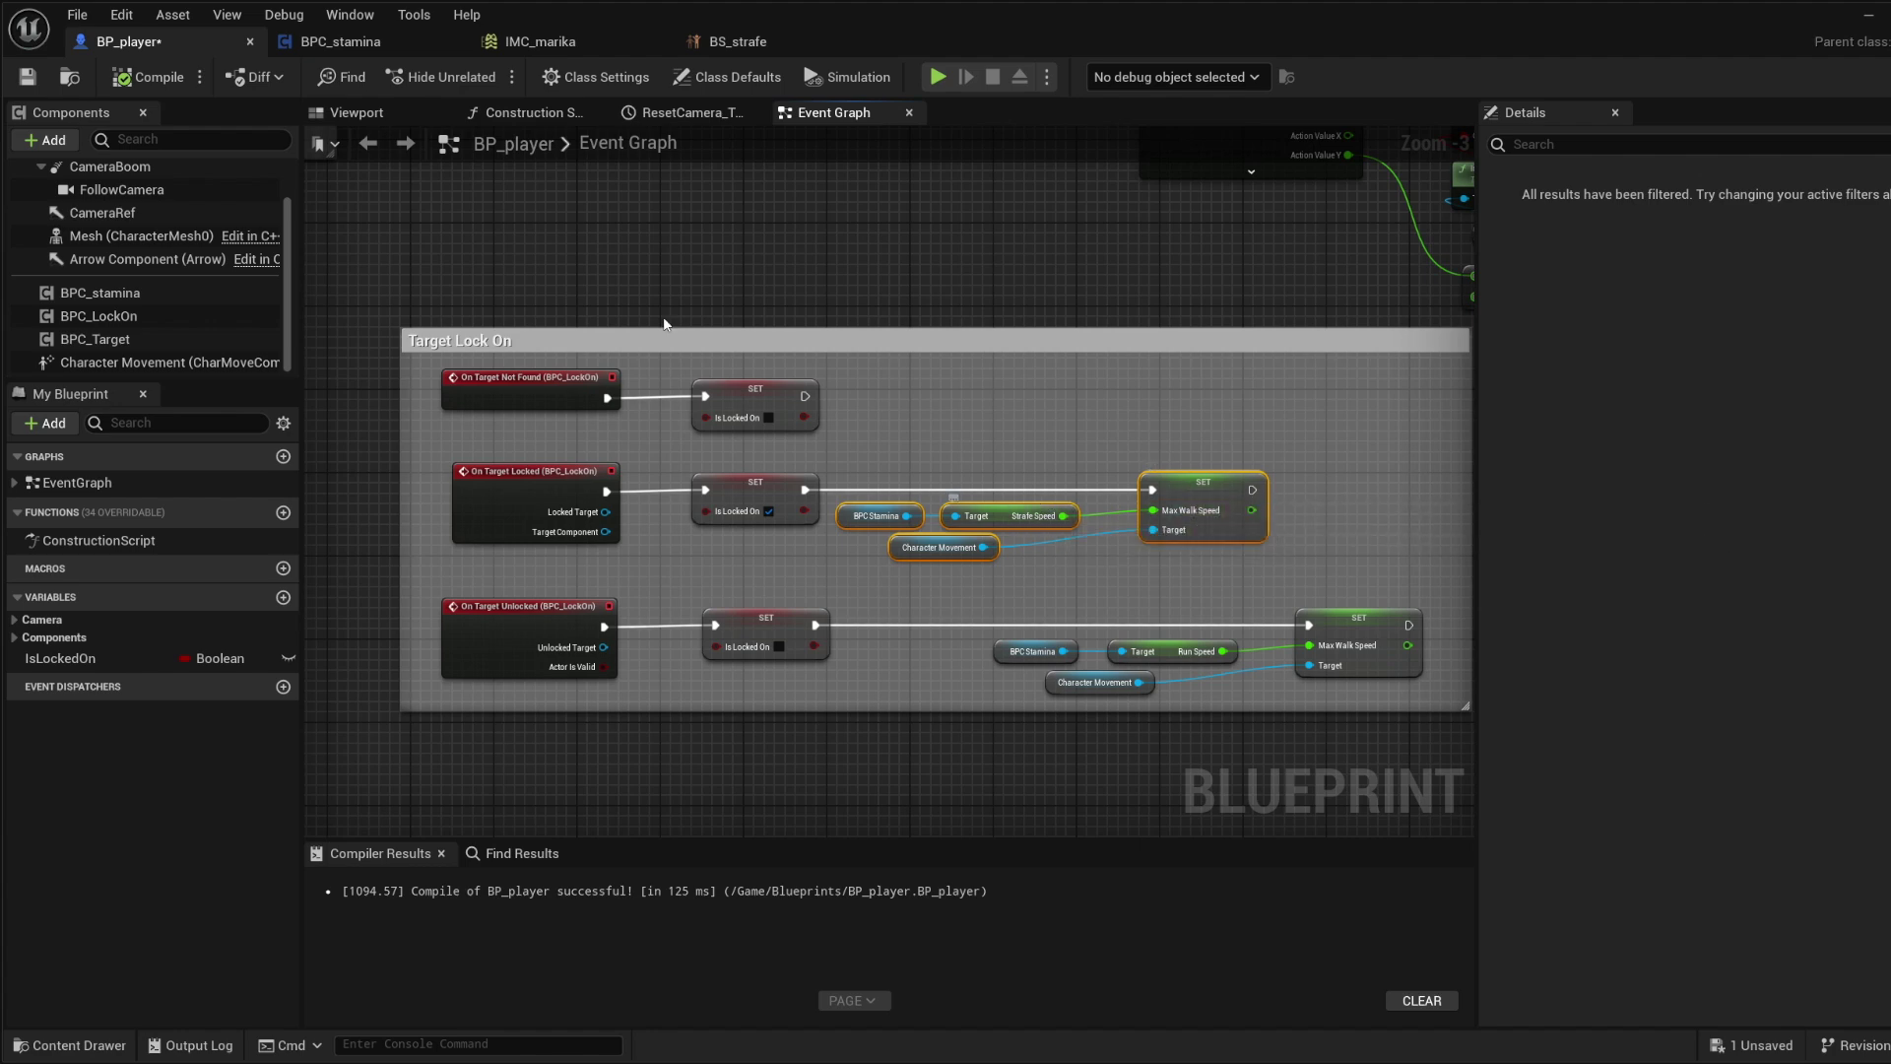
pyautogui.click(427, 39)
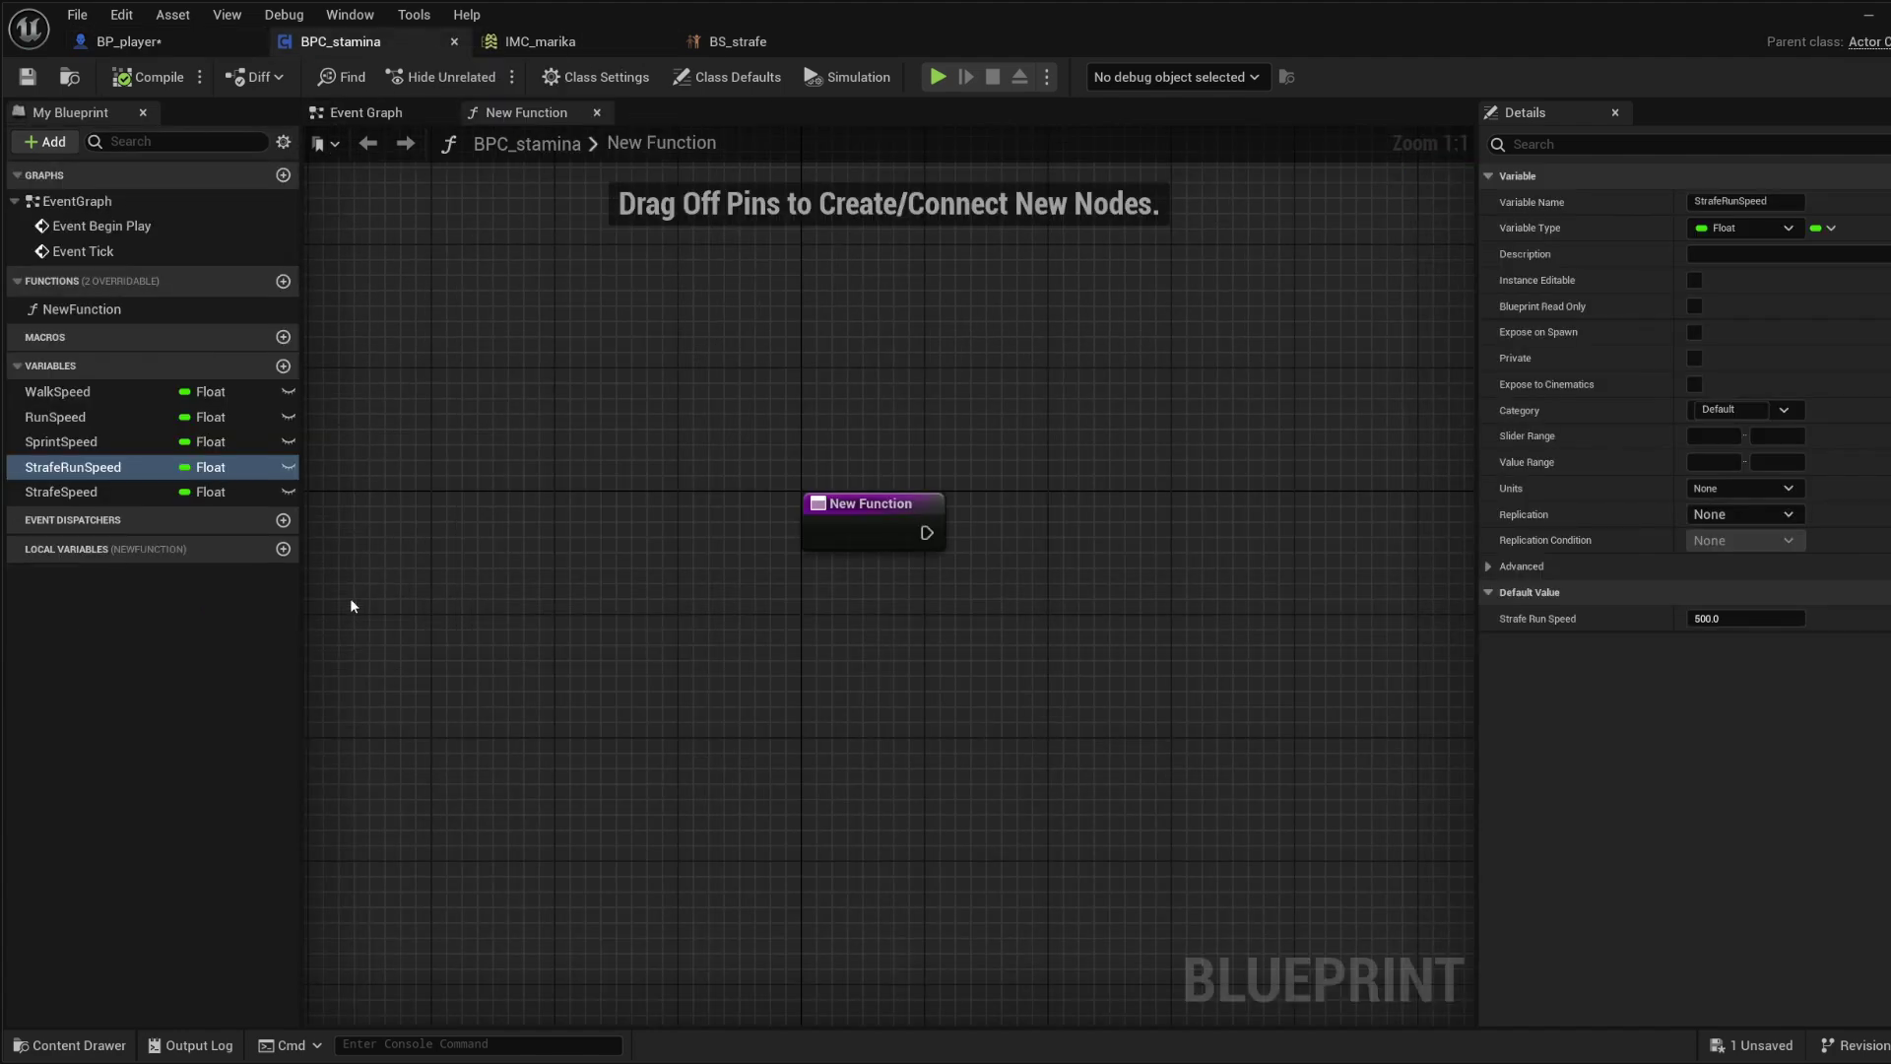
pyautogui.click(77, 493)
pyautogui.click(74, 467)
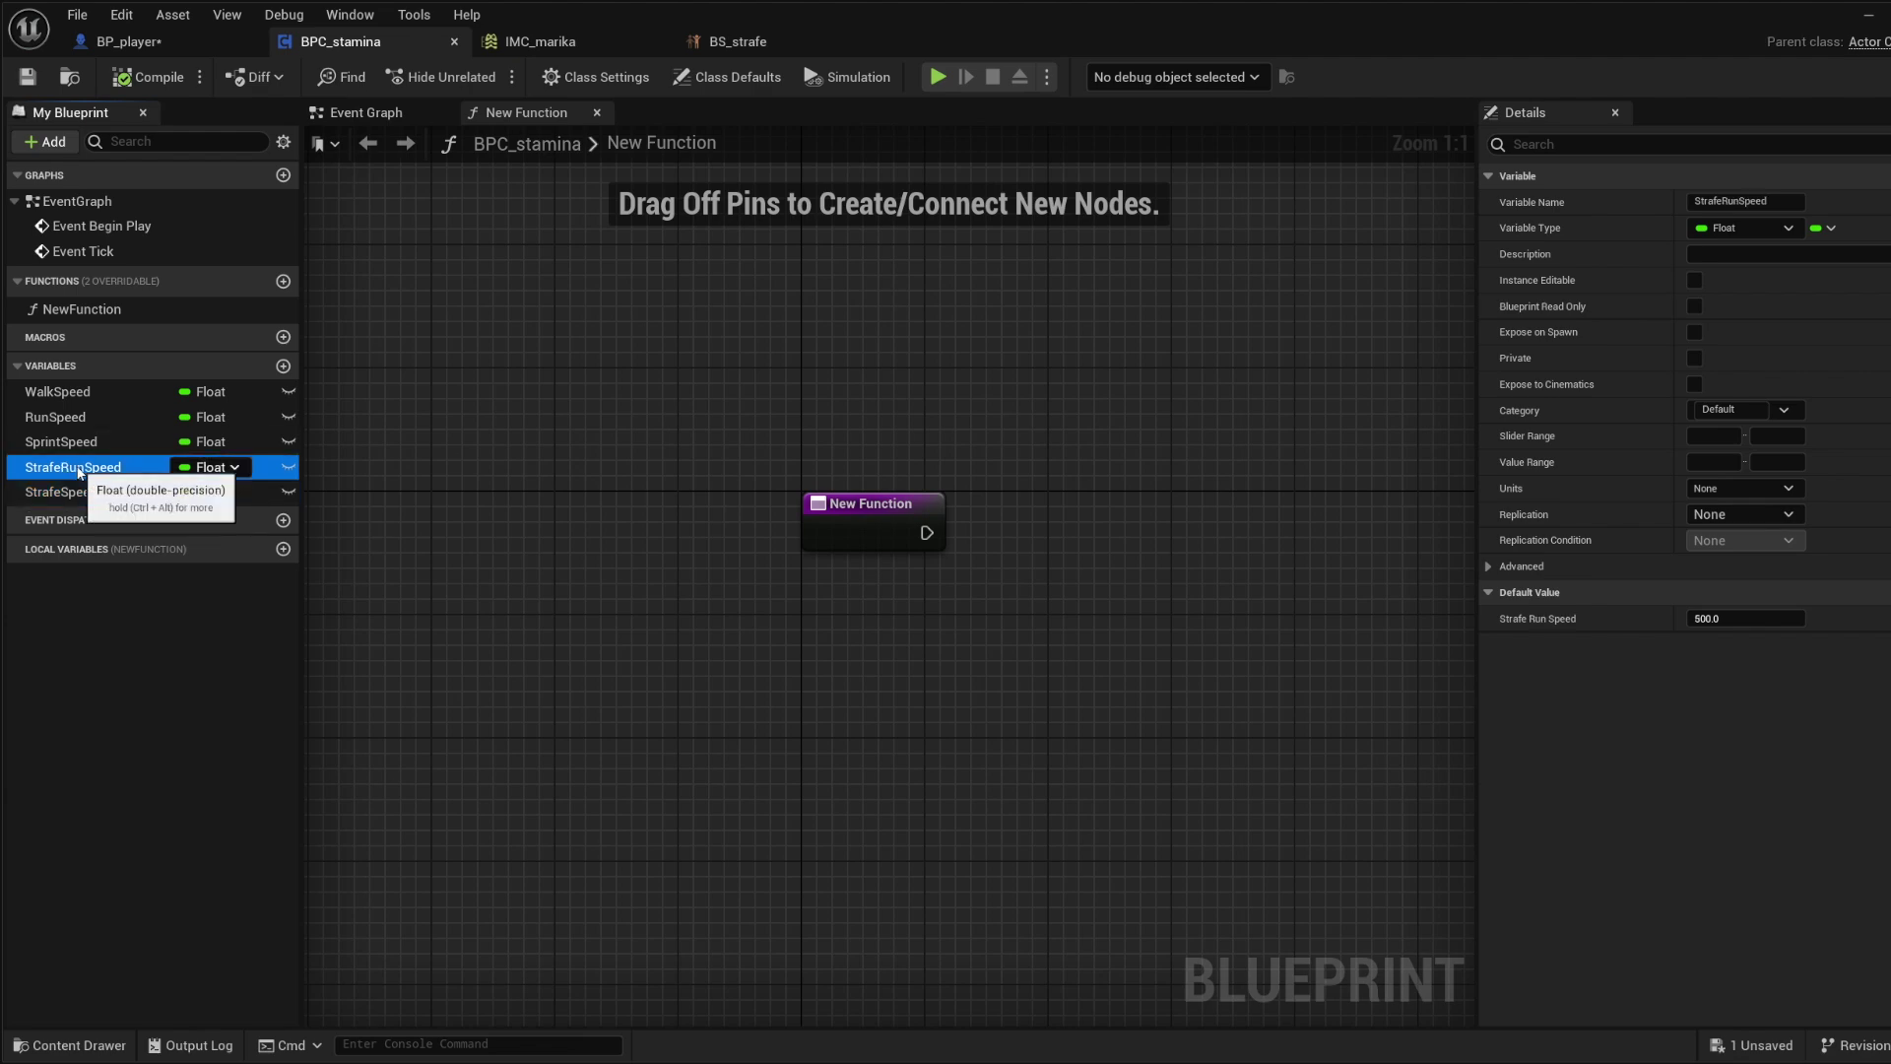
# Examine how BP_player's Run/Roll section uses the Is Locked On branch and sets Max Walk Speed on trigger and completion.
pyautogui.click(128, 41)
pyautogui.moveTo(668, 671); pyautogui.dragTo(765, 563, button='right')
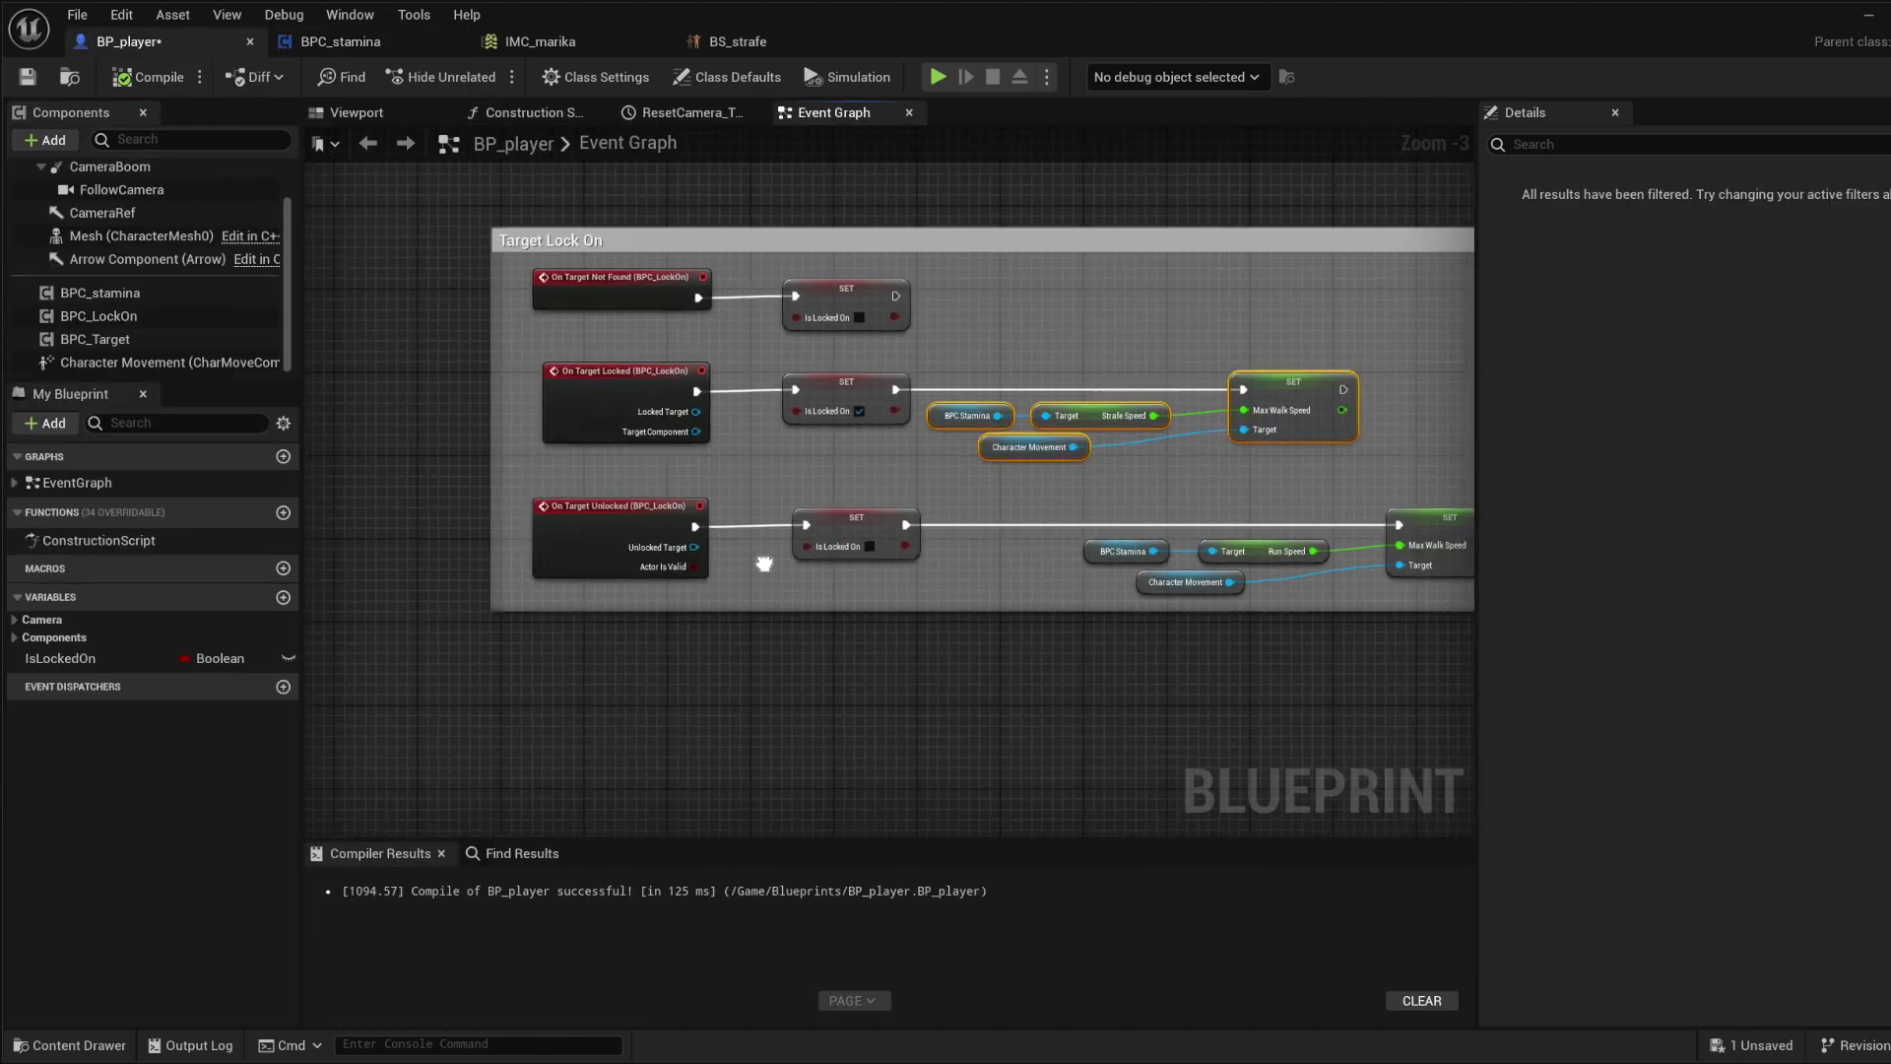
pyautogui.moveTo(746, 666); pyautogui.dragTo(1299, 334, button='right')
pyautogui.scroll(2, 686, 696)
pyautogui.scroll(-7, 688, 664)
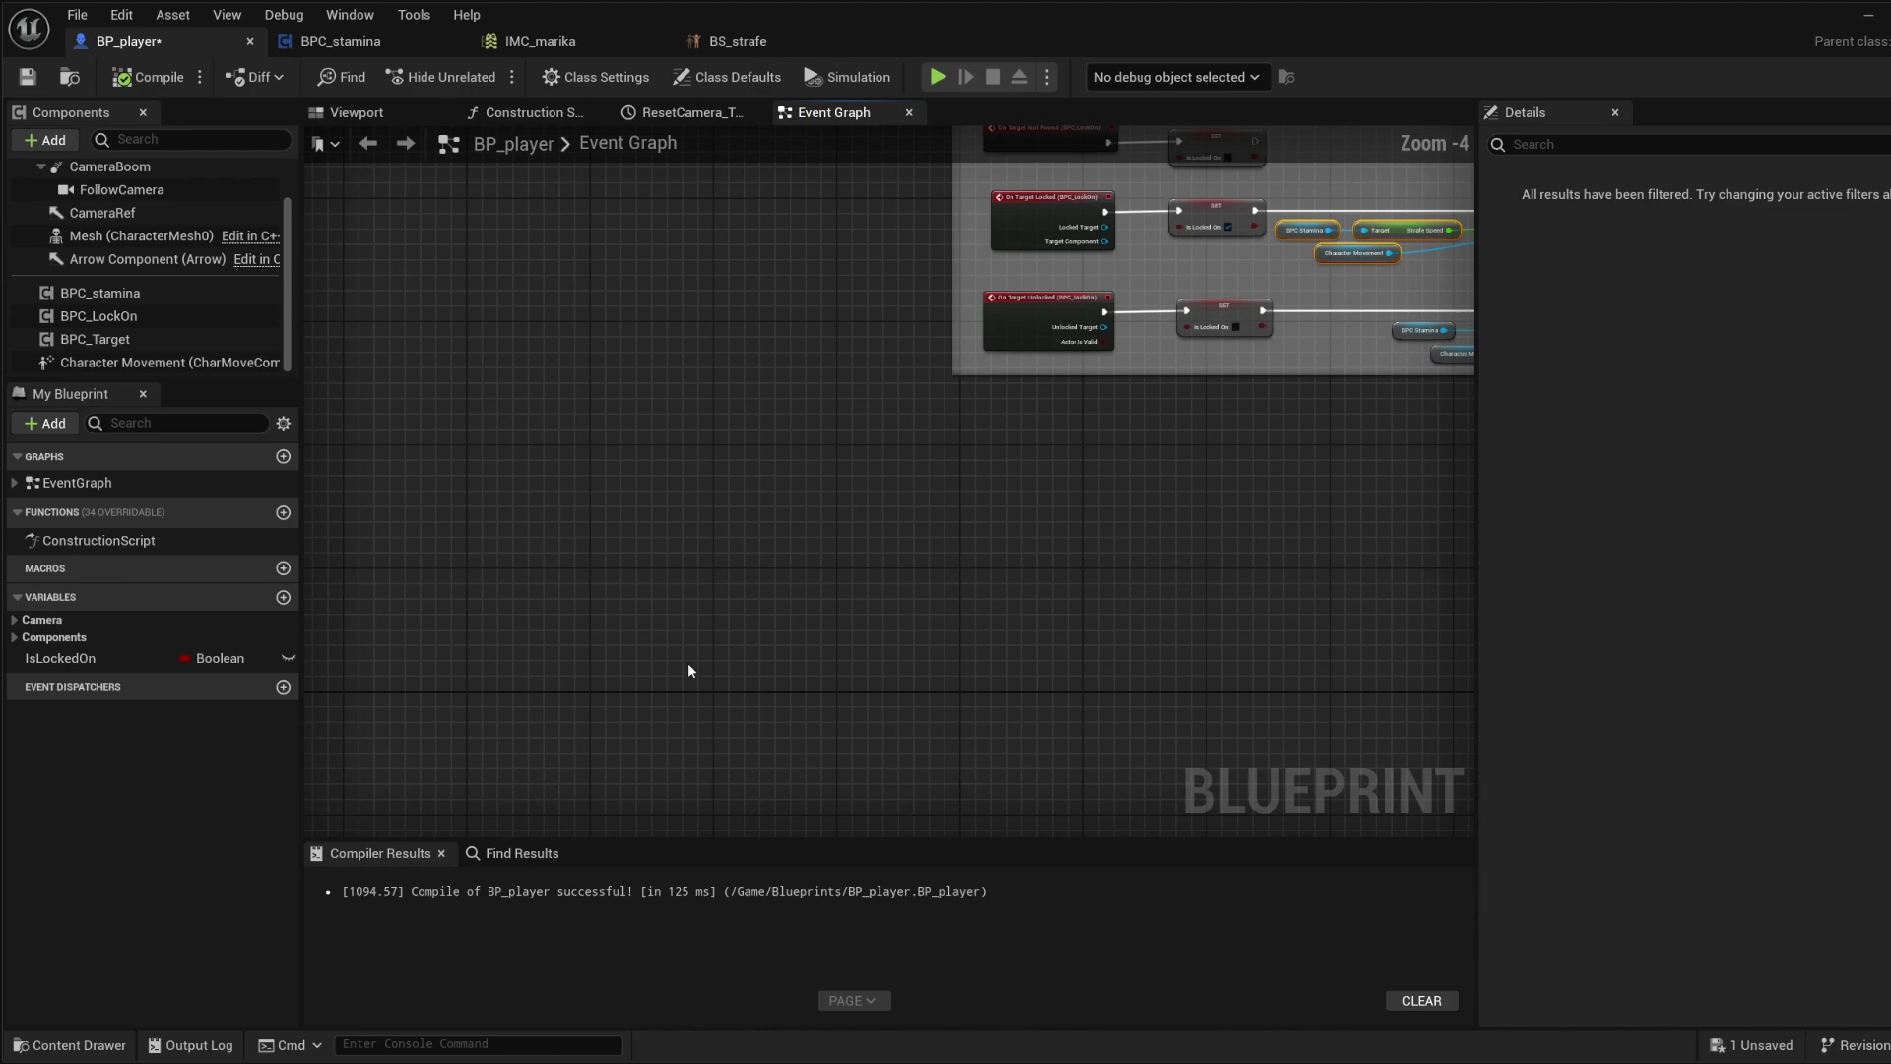
pyautogui.moveTo(687, 593); pyautogui.dragTo(1312, 514, button='right')
pyautogui.scroll(4, 1140, 655)
pyautogui.moveTo(794, 596); pyautogui.dragTo(1132, 616, button='right')
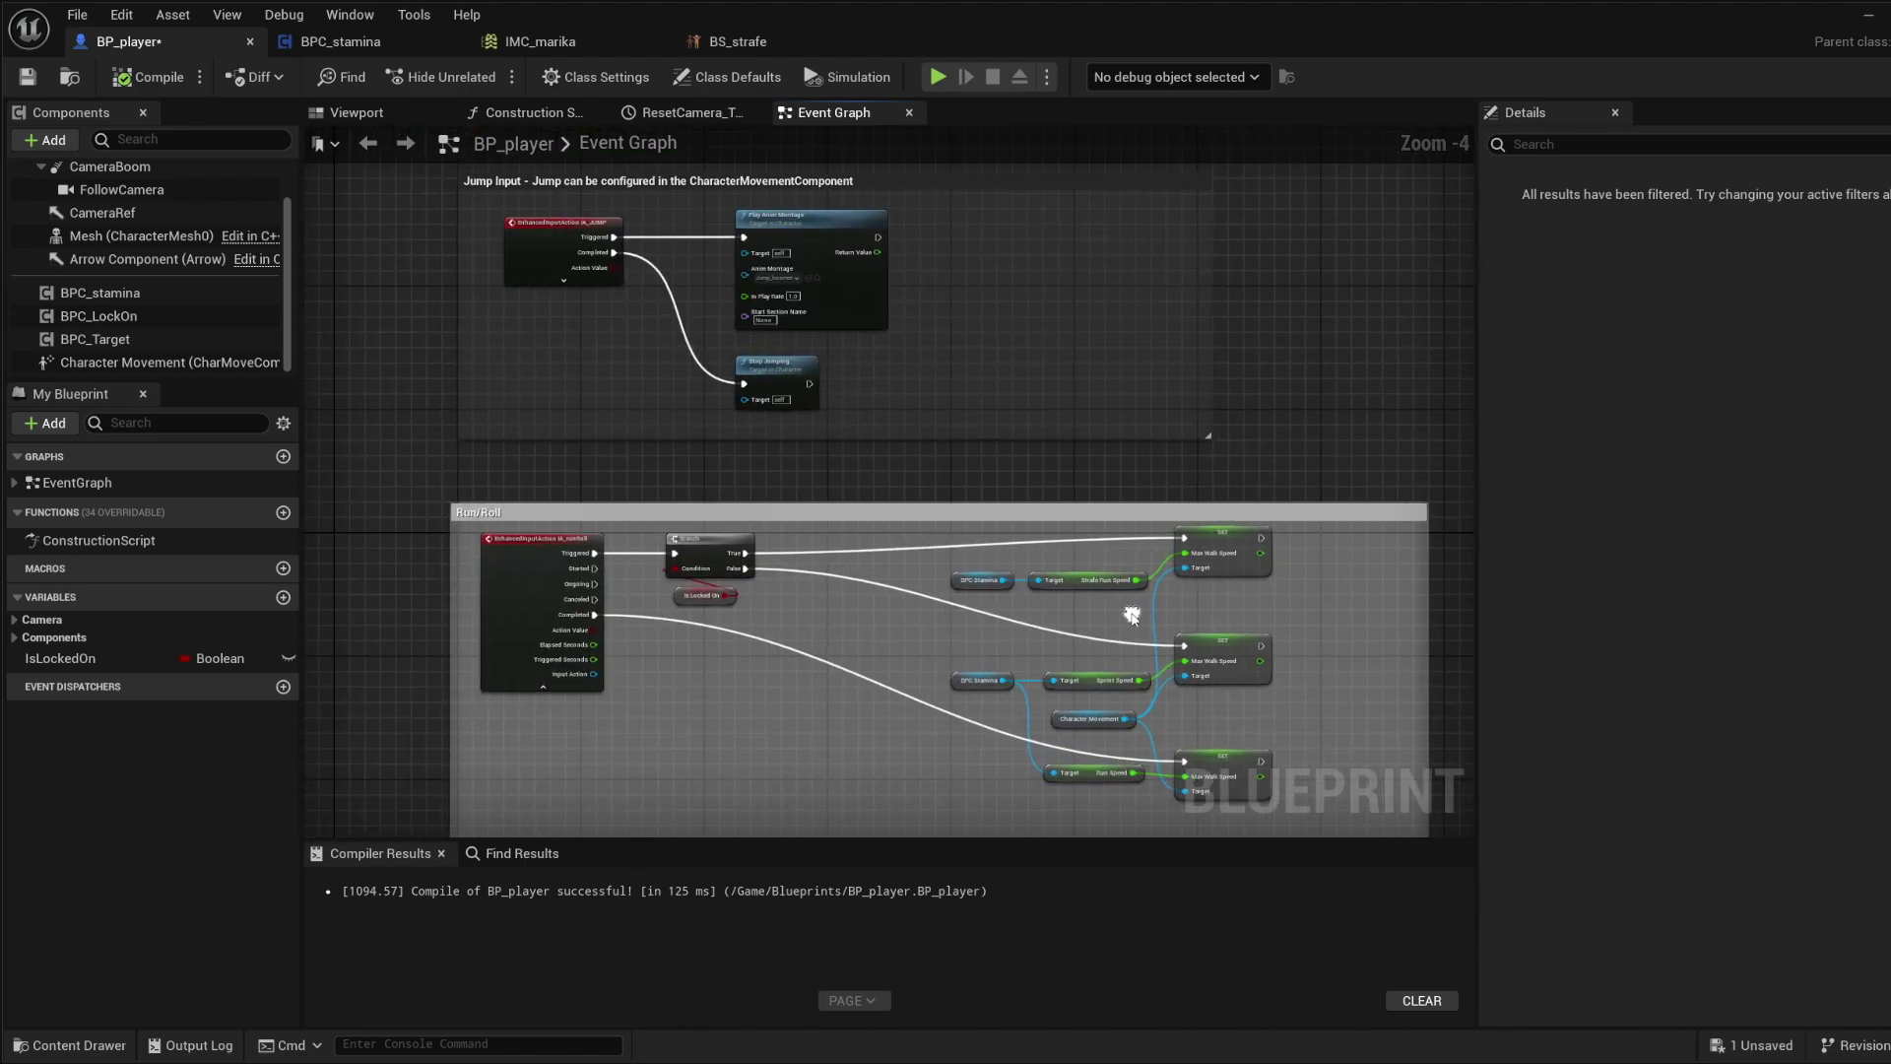
pyautogui.scroll(2, 660, 671)
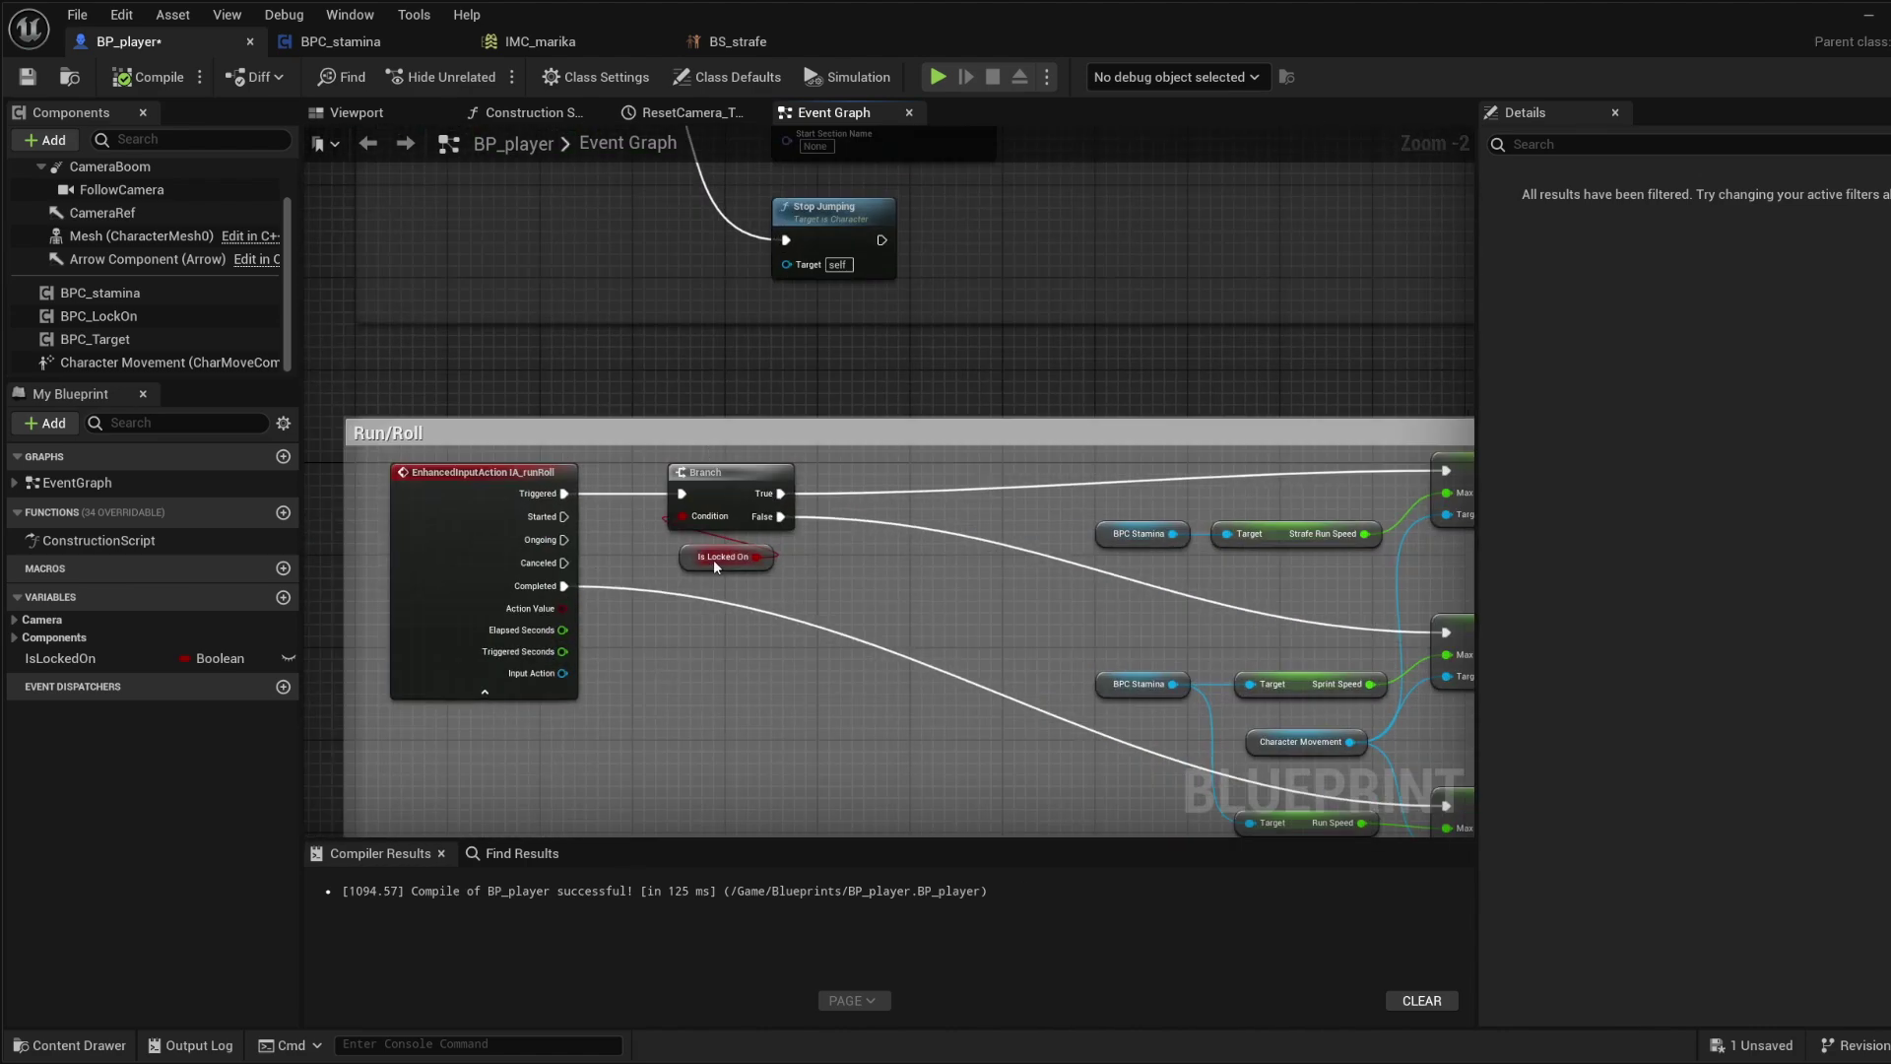
pyautogui.moveTo(949, 591); pyautogui.dragTo(700, 574, button='right')
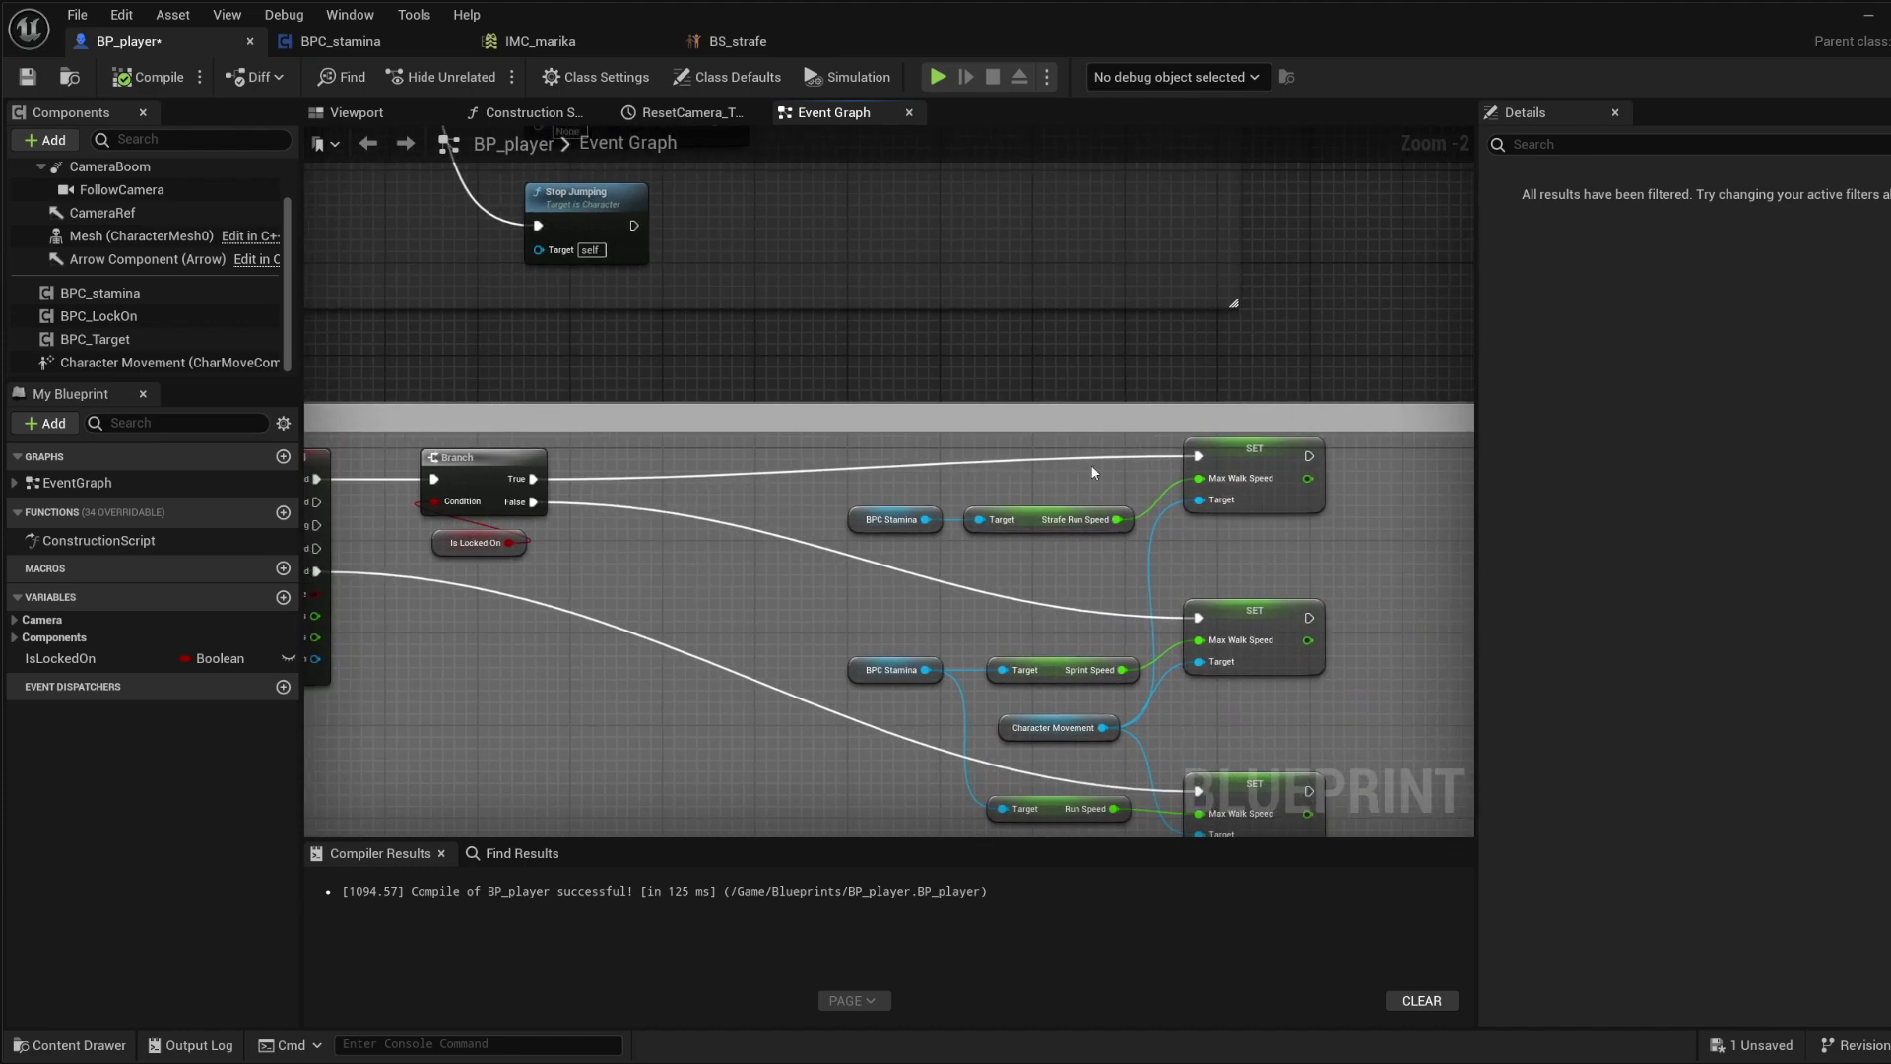
pyautogui.click(1042, 524)
pyautogui.click(1027, 554)
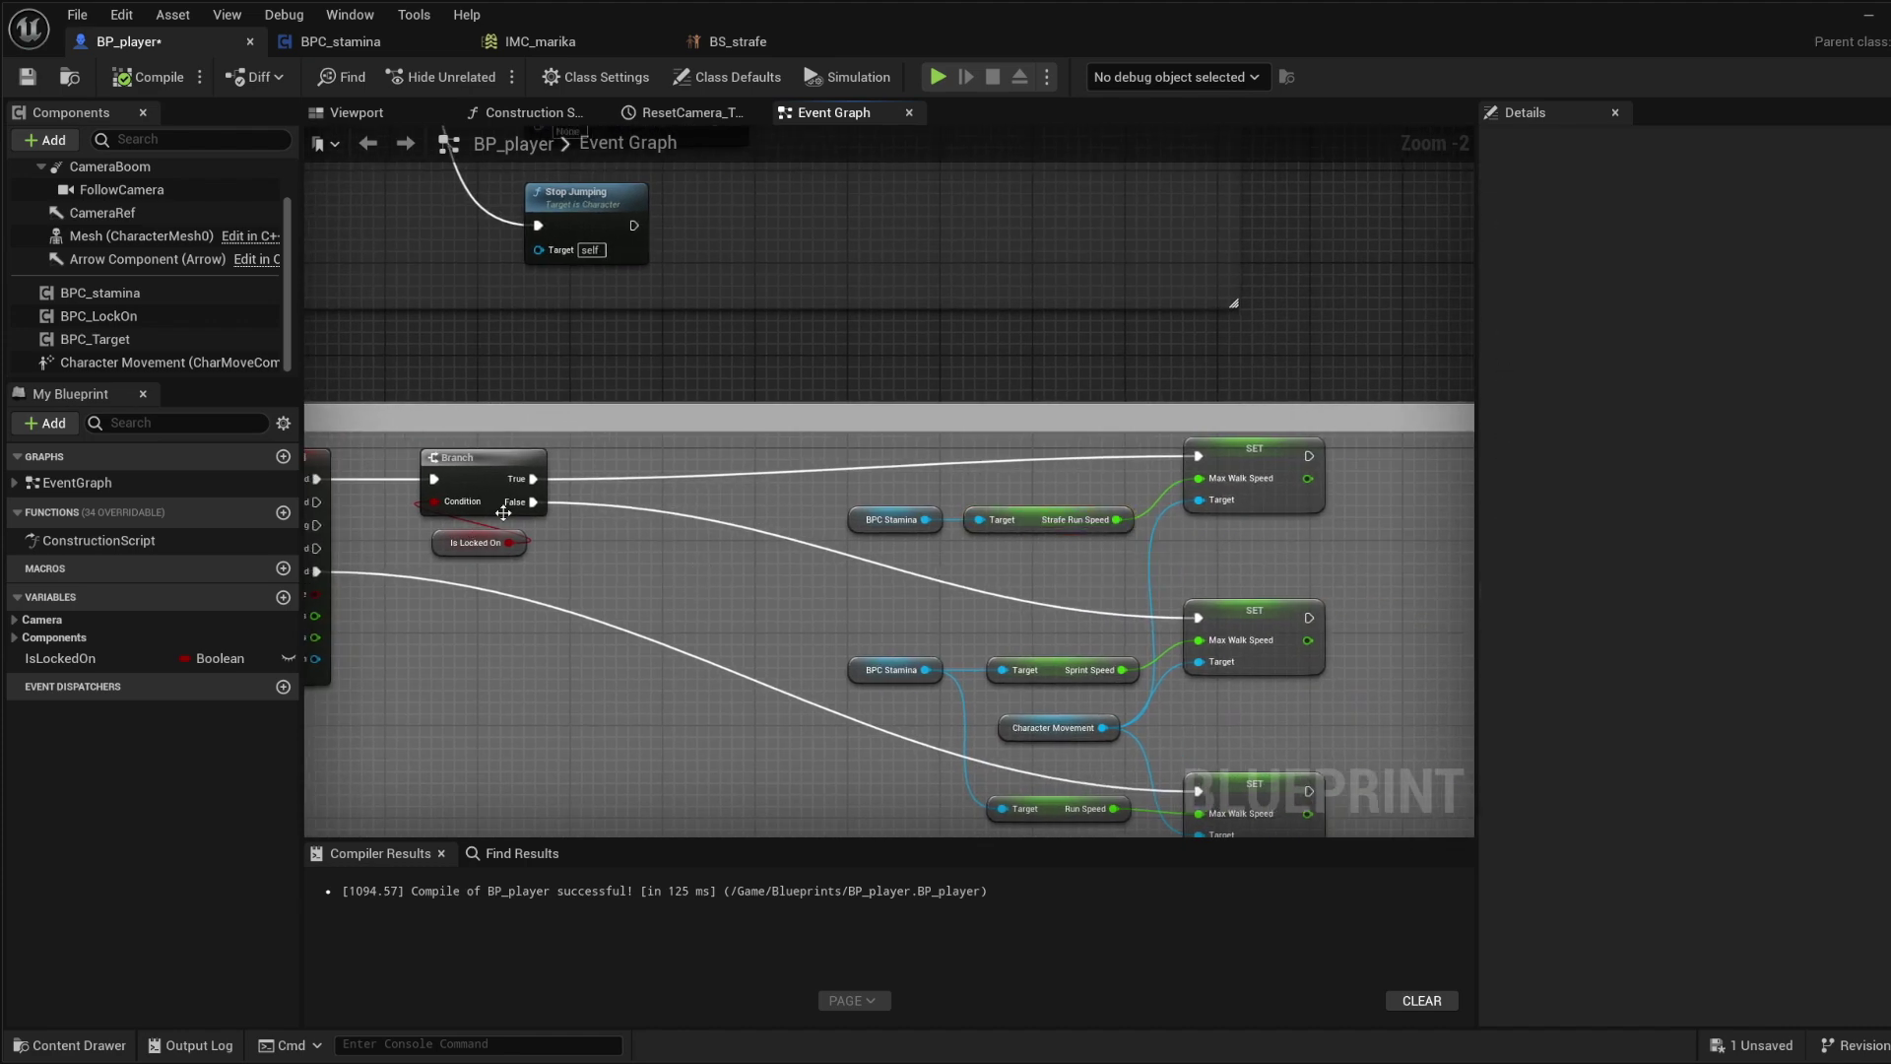
pyautogui.moveTo(504, 512); pyautogui.dragTo(581, 536, button='right')
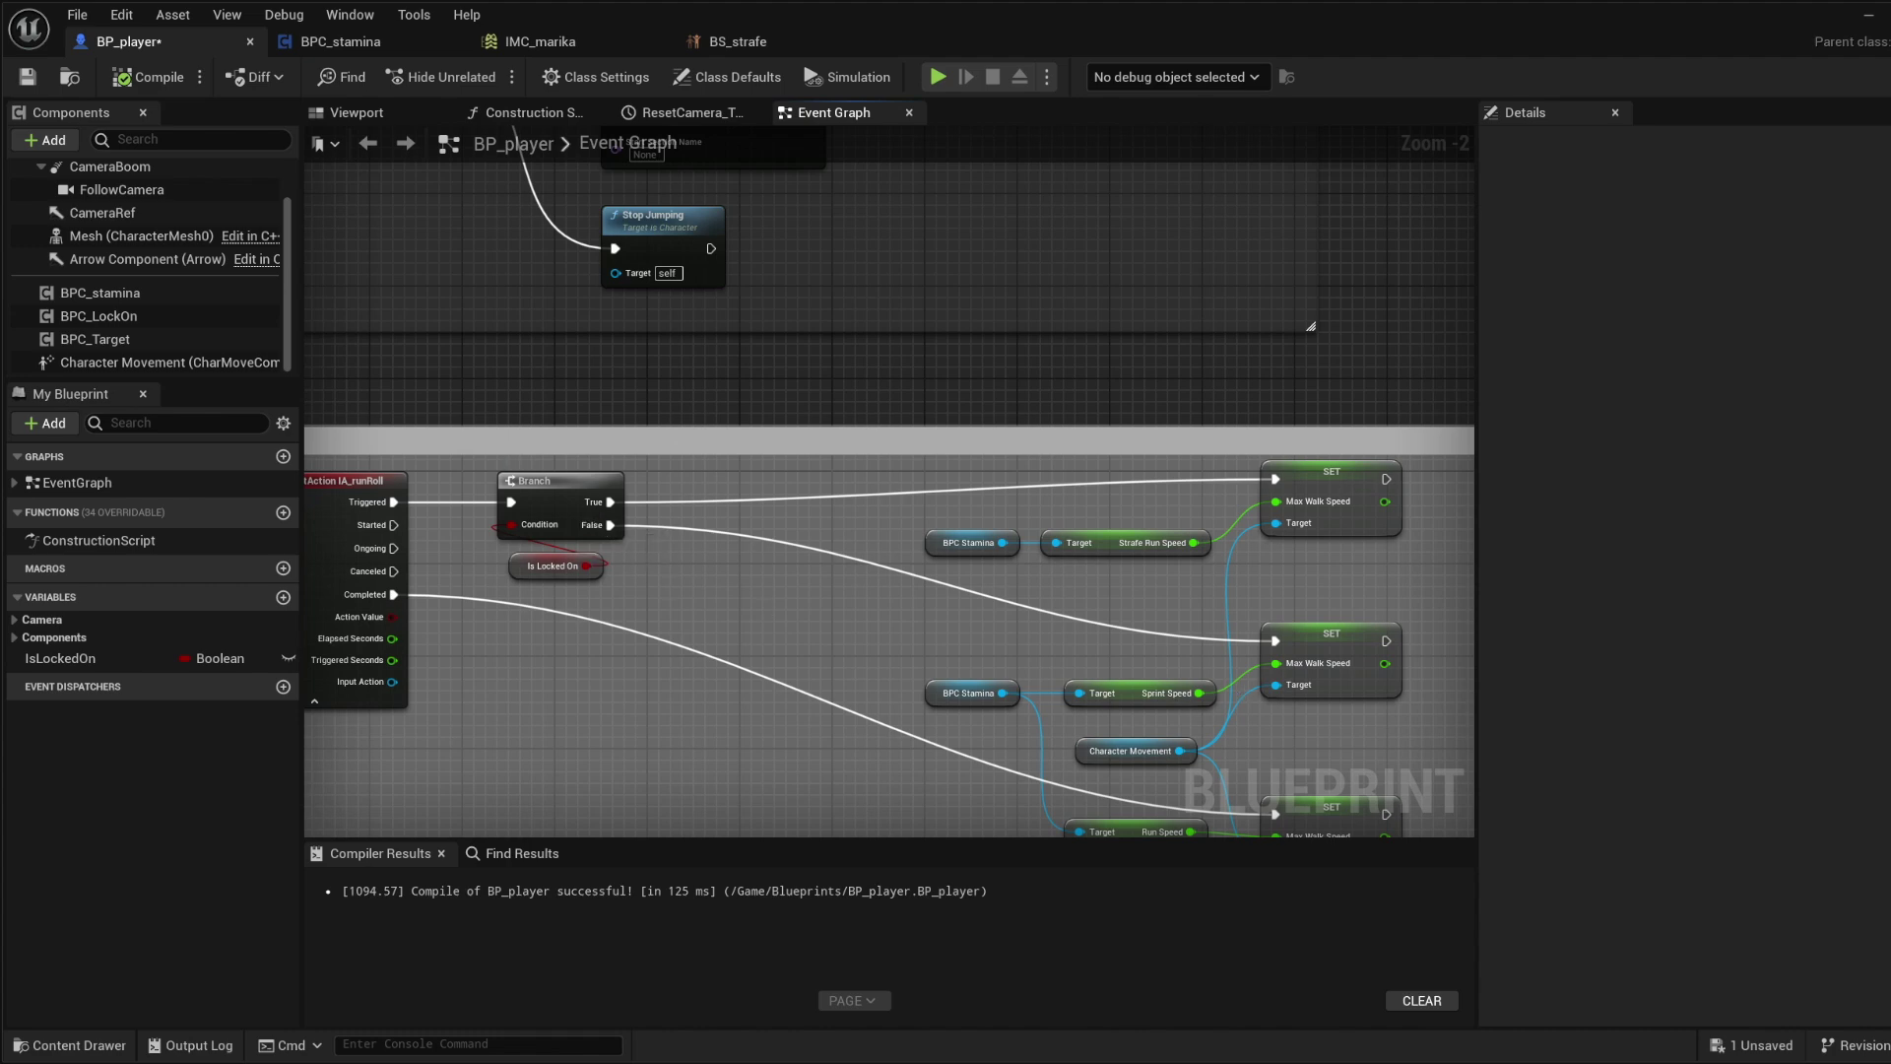
pyautogui.moveTo(1136, 682); pyautogui.dragTo(1014, 618, button='right')
pyautogui.moveTo(1236, 717); pyautogui.dragTo(1345, 635, button='right')
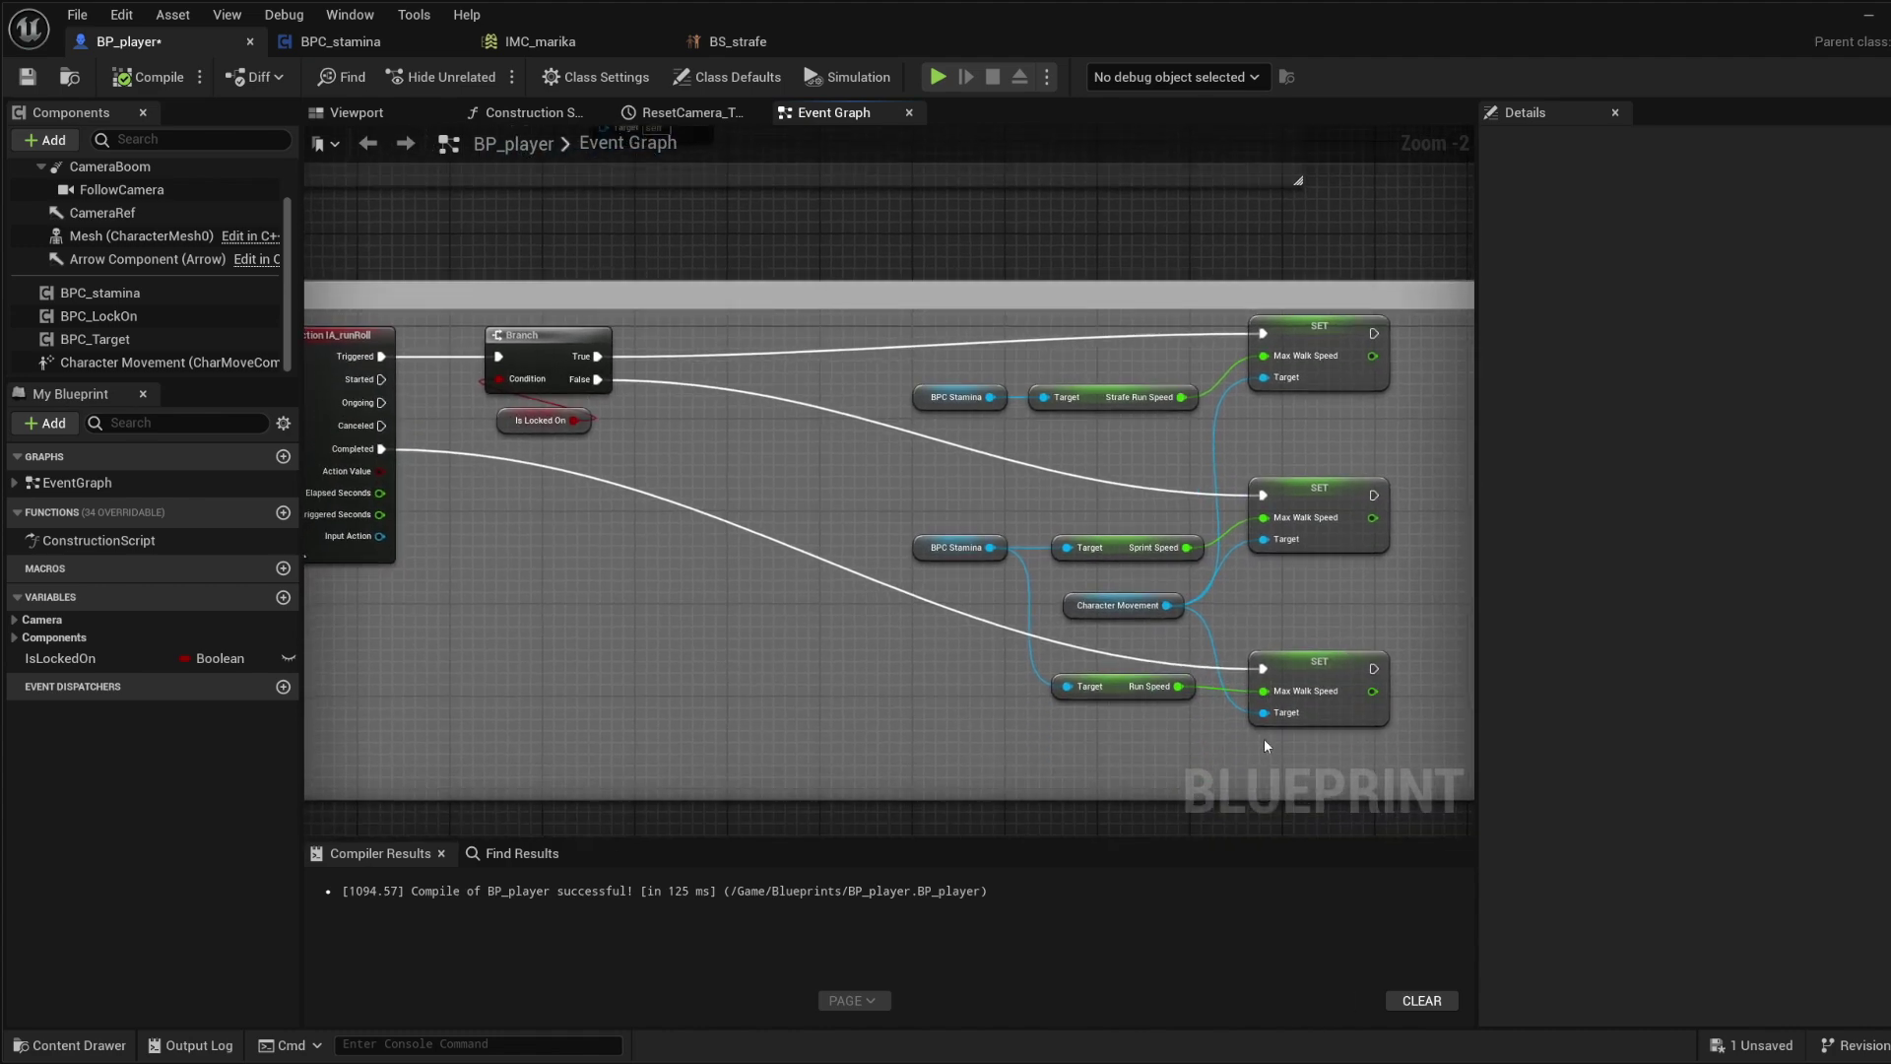
pyautogui.moveTo(1060, 662); pyautogui.dragTo(1054, 660)
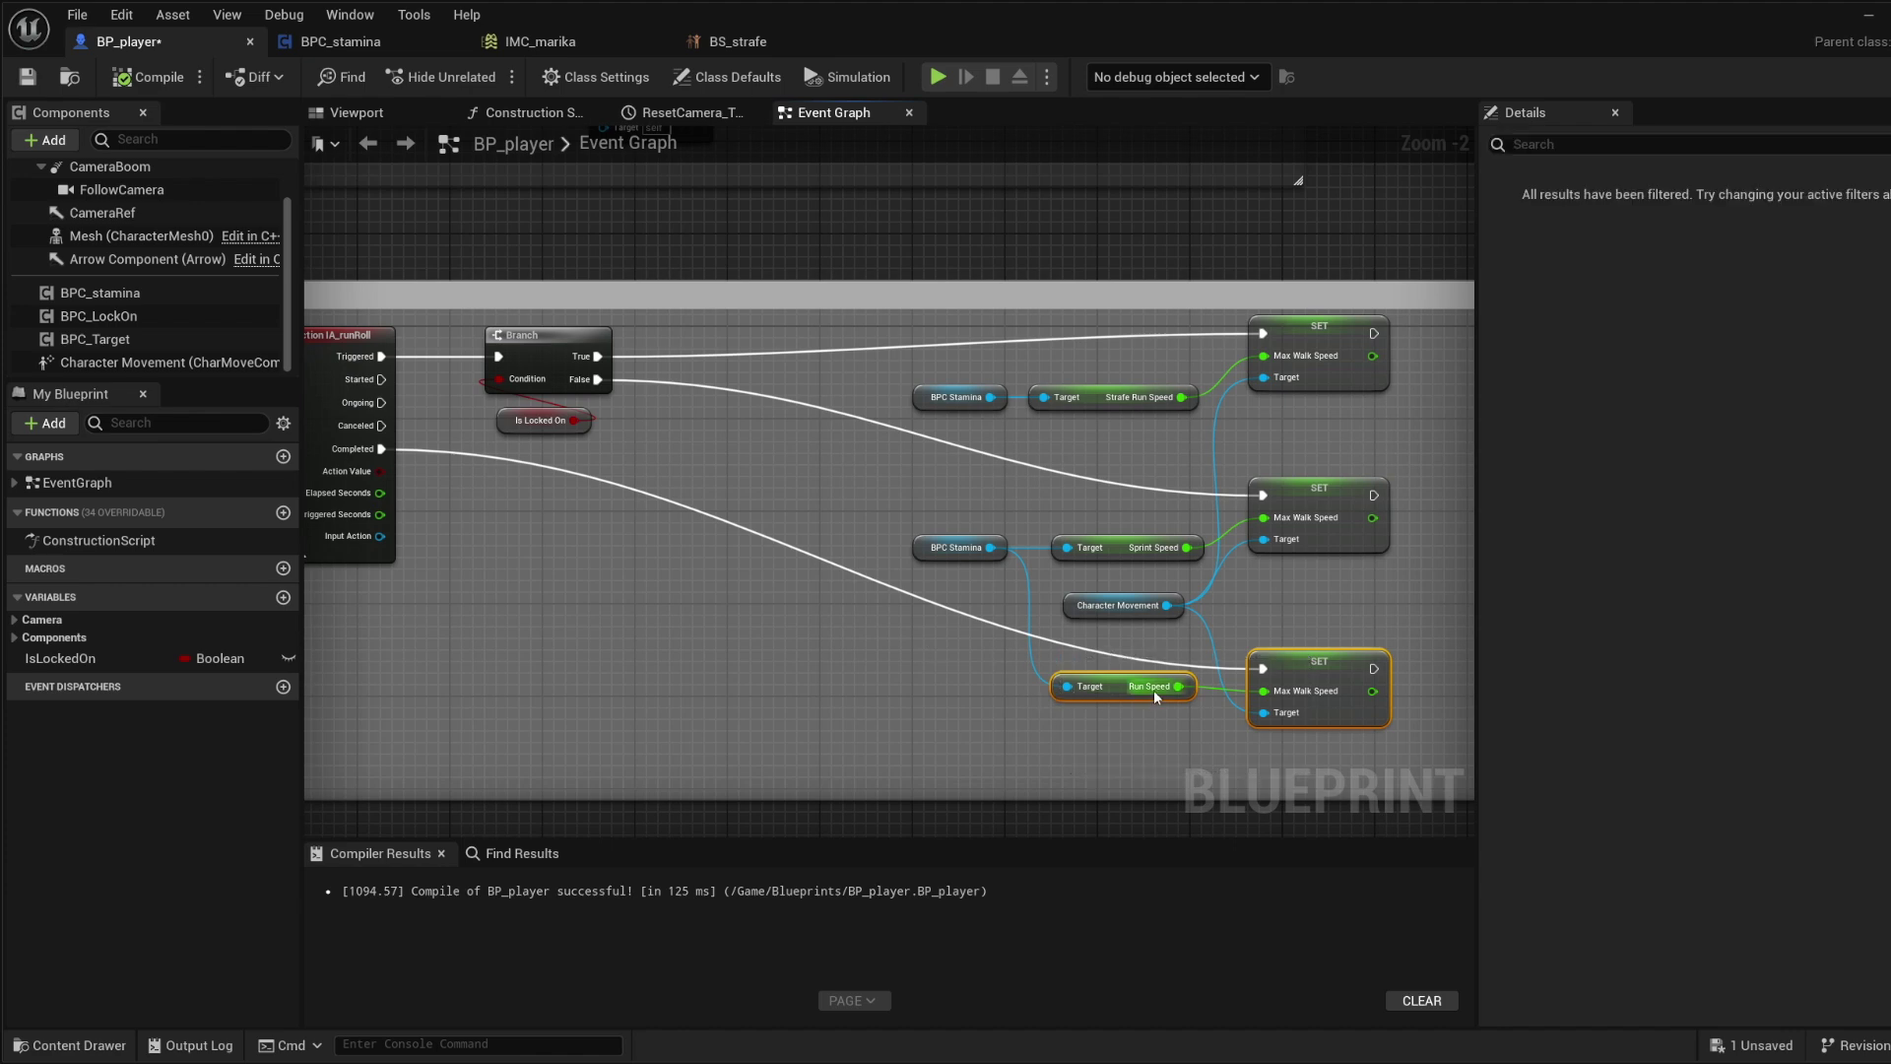
# Review the On Target Unlocked nodes that set Max Walk Speed in BP_player's Target Lock On section.
pyautogui.scroll(-4, 1281, 705)
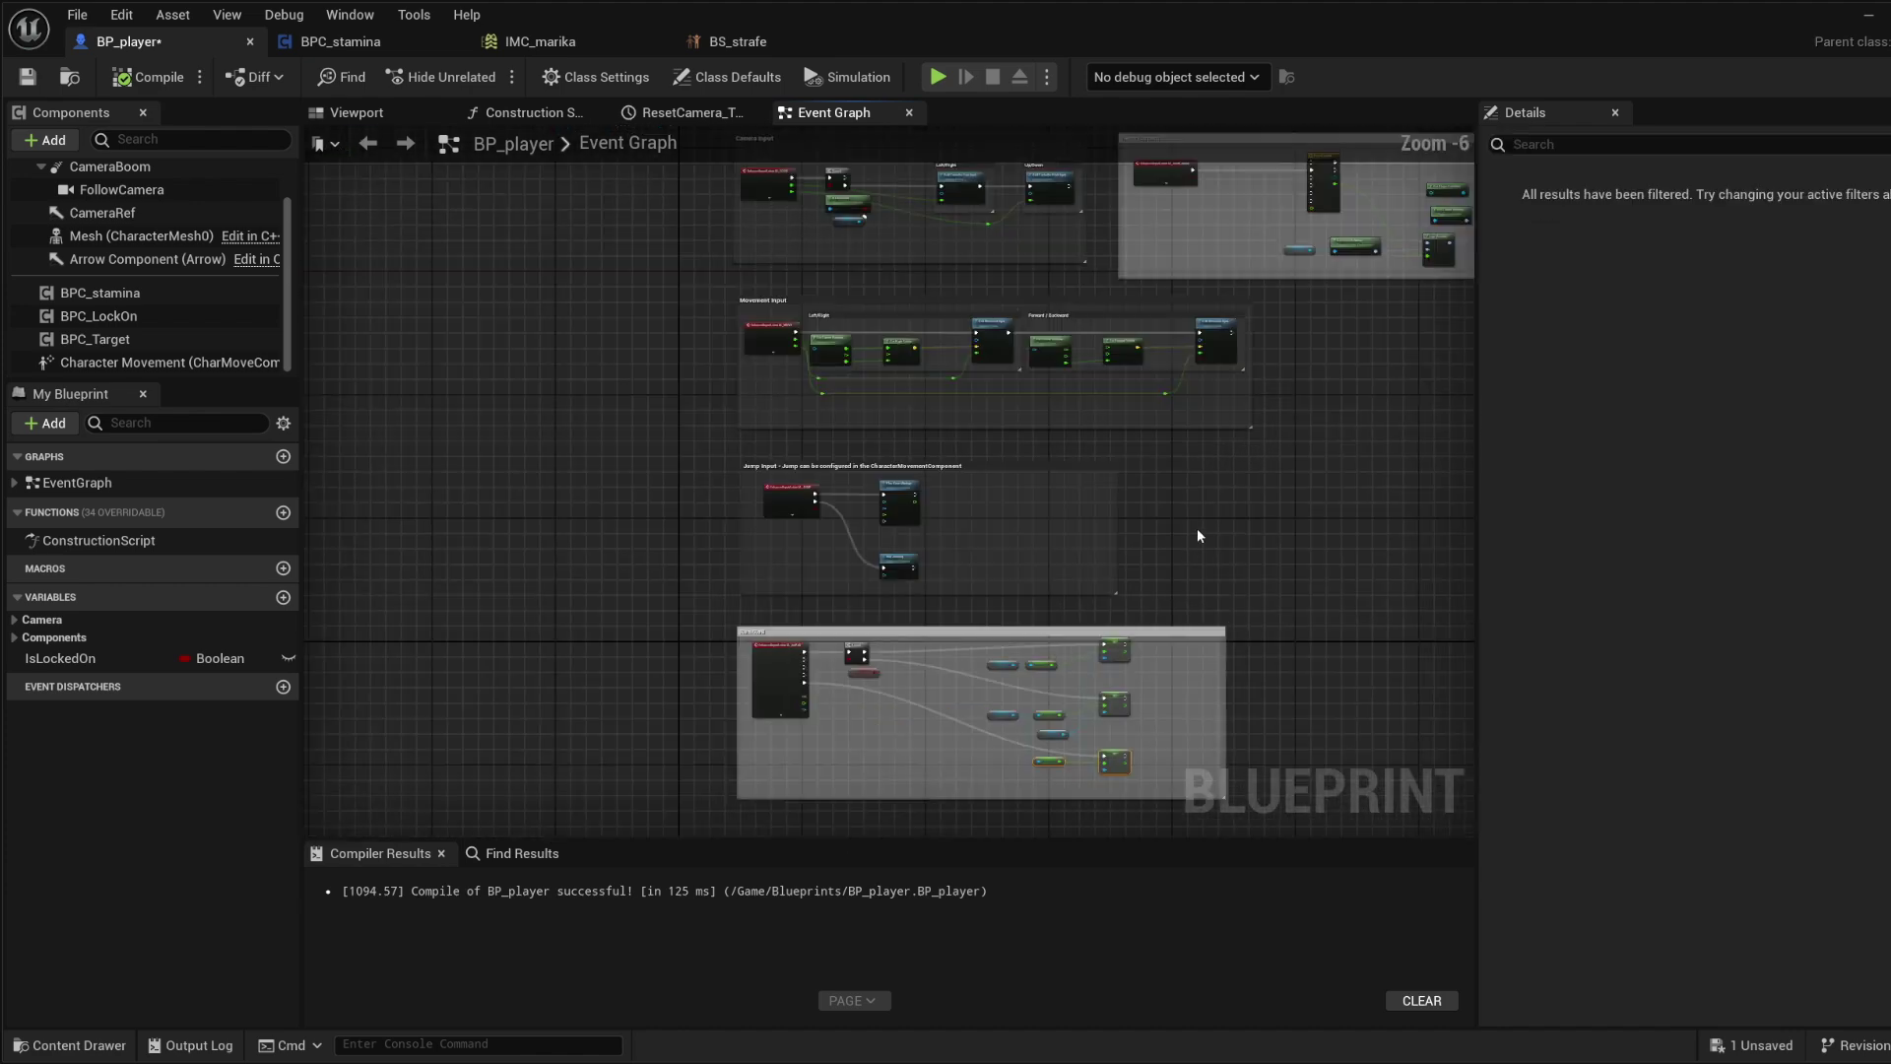
pyautogui.scroll(3, 979, 627)
pyautogui.moveTo(978, 627); pyautogui.dragTo(956, 563, button='right')
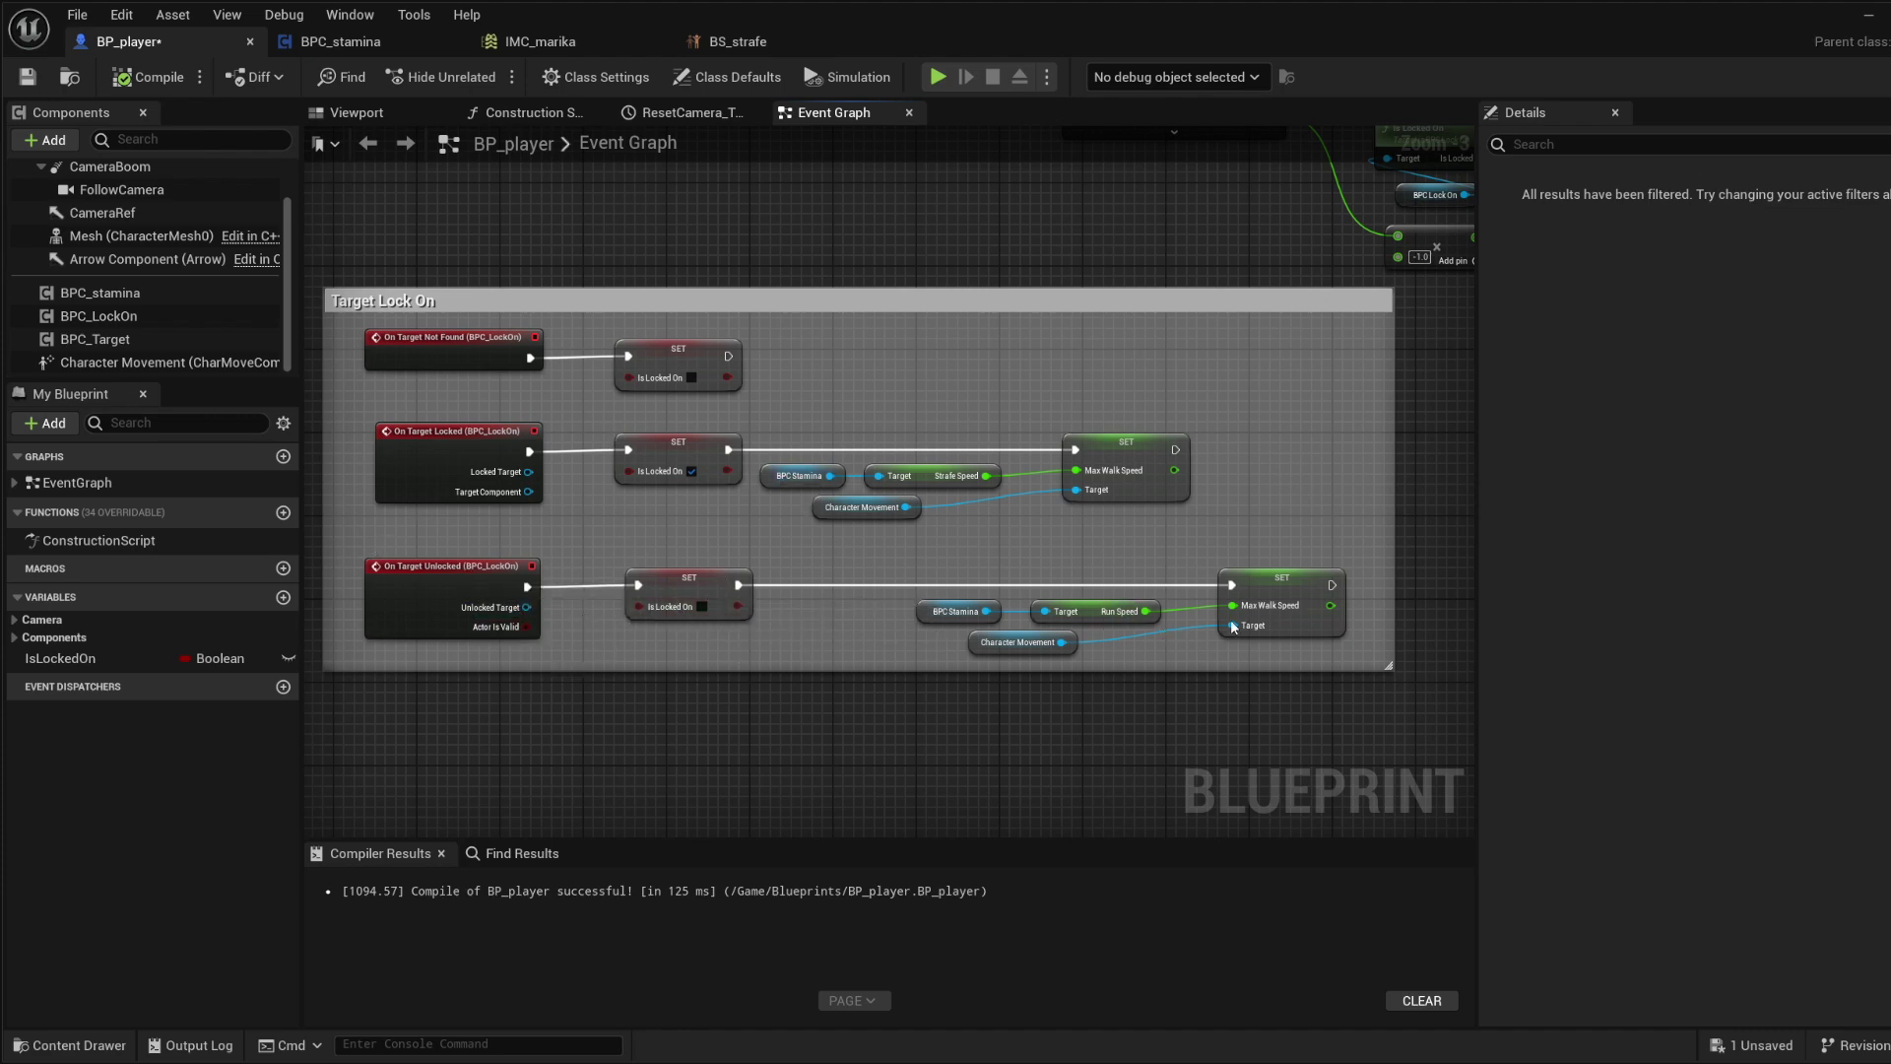
pyautogui.moveTo(965, 545); pyautogui.dragTo(1244, 656)
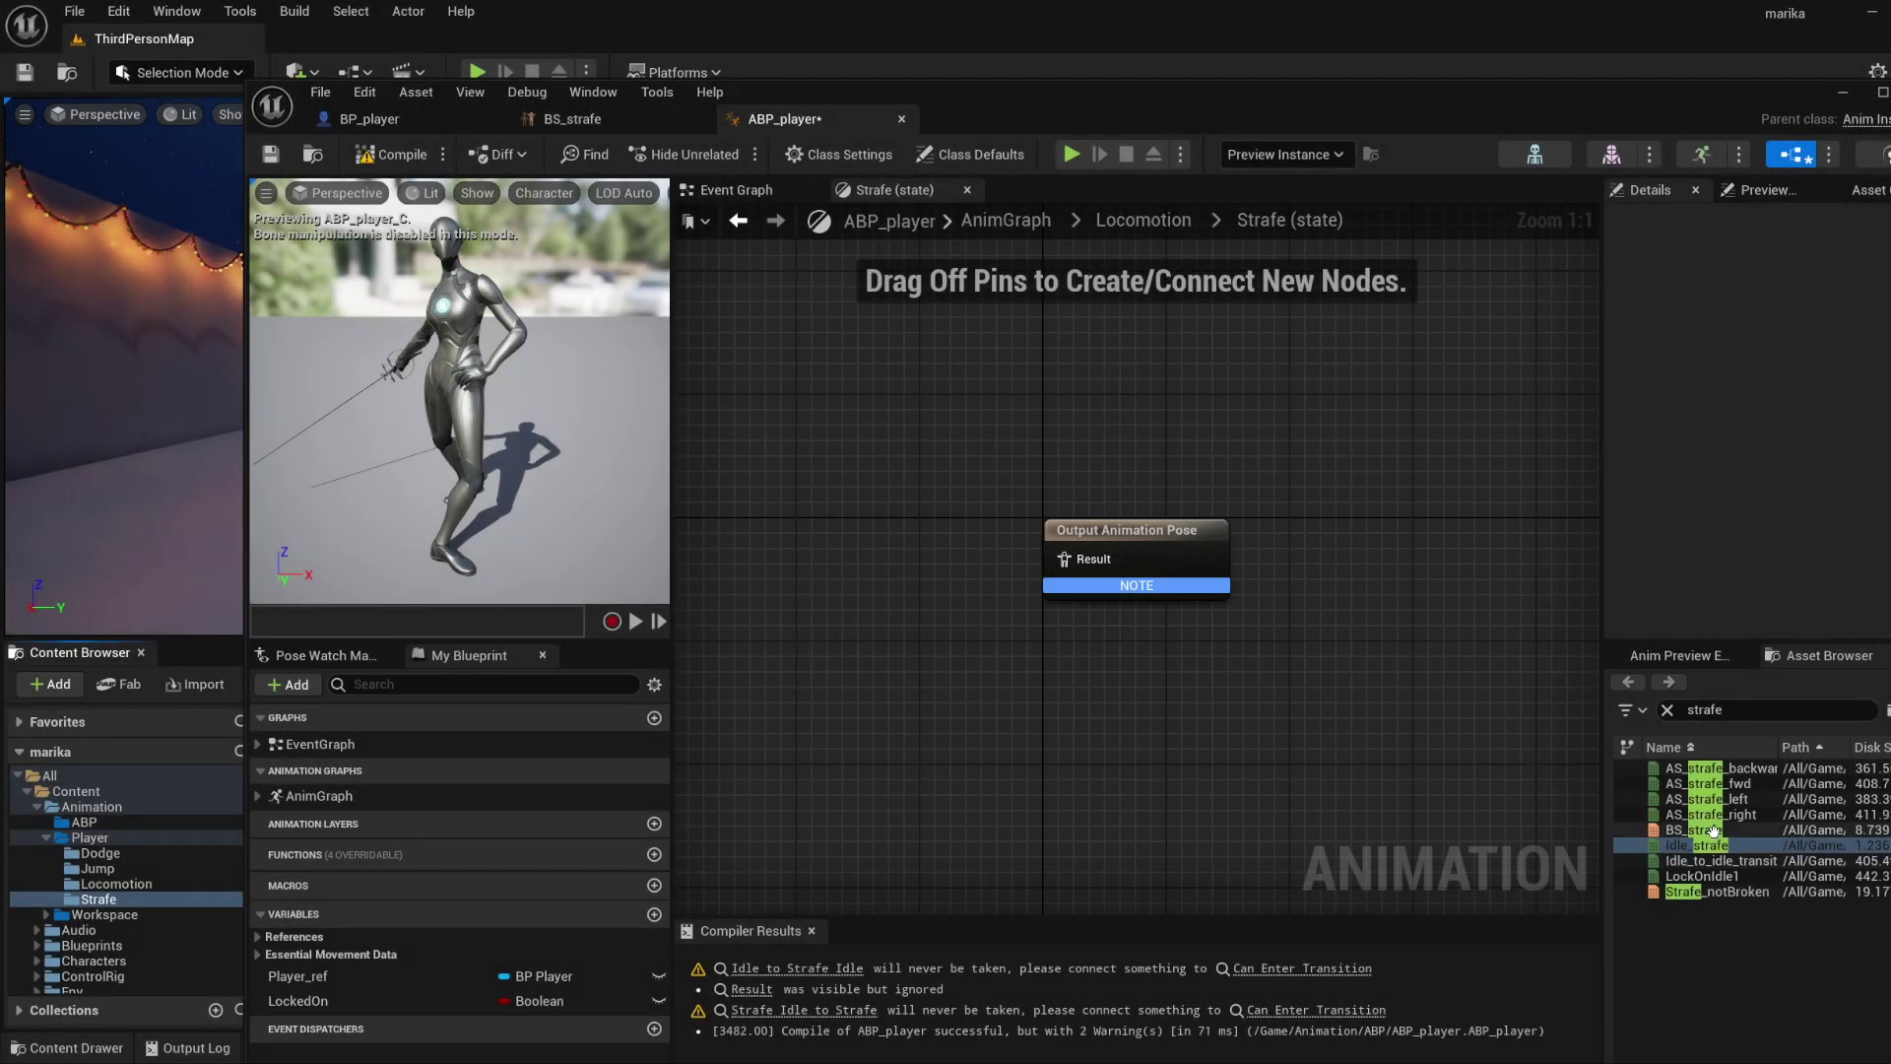
# Add the BS_strafe blend space to the Strafe state in ABP_player and connect it to Output Animation Pose.
pyautogui.moveTo(1714, 830); pyautogui.dragTo(916, 493)
pyautogui.moveTo(992, 480); pyautogui.dragTo(1172, 487, button='right')
pyautogui.moveTo(1093, 531); pyautogui.dragTo(1061, 529)
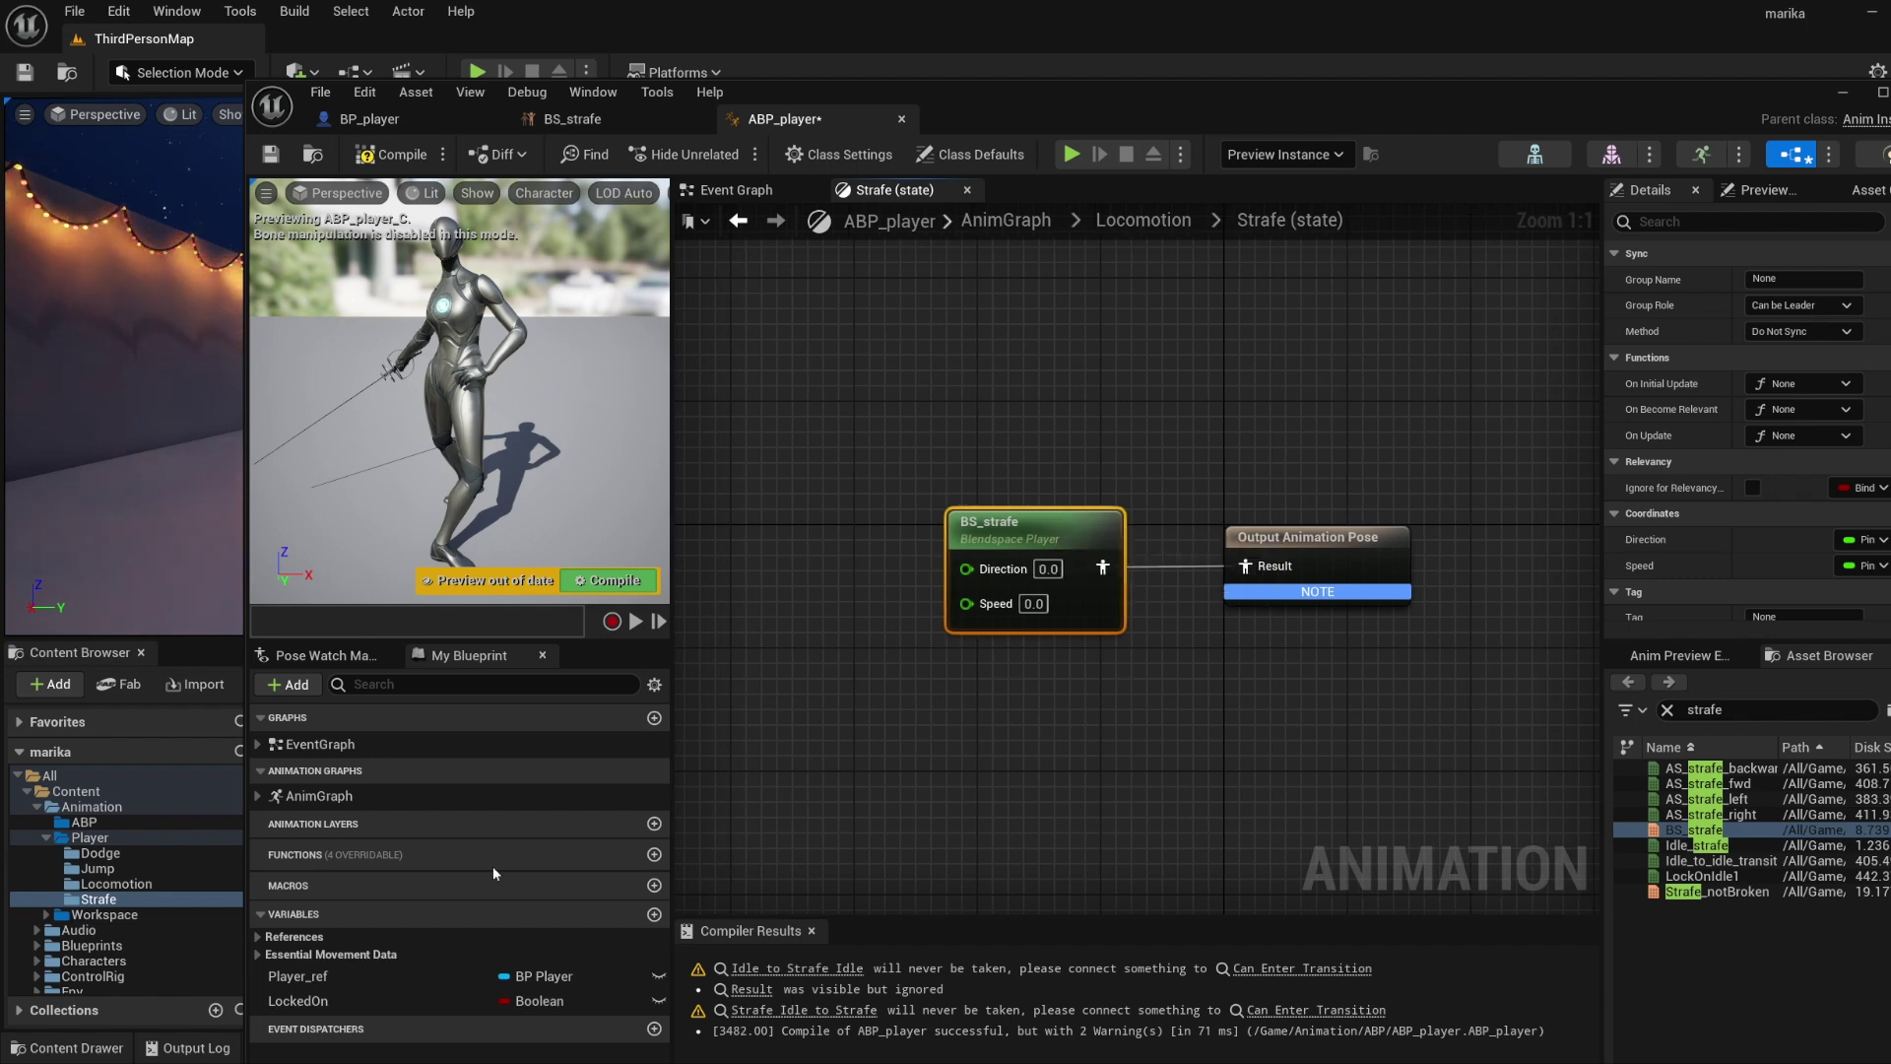
# Feed the GroundSpeed variable from Essential Movement Data into the Speed input of BS_strafe.
pyautogui.click(255, 935)
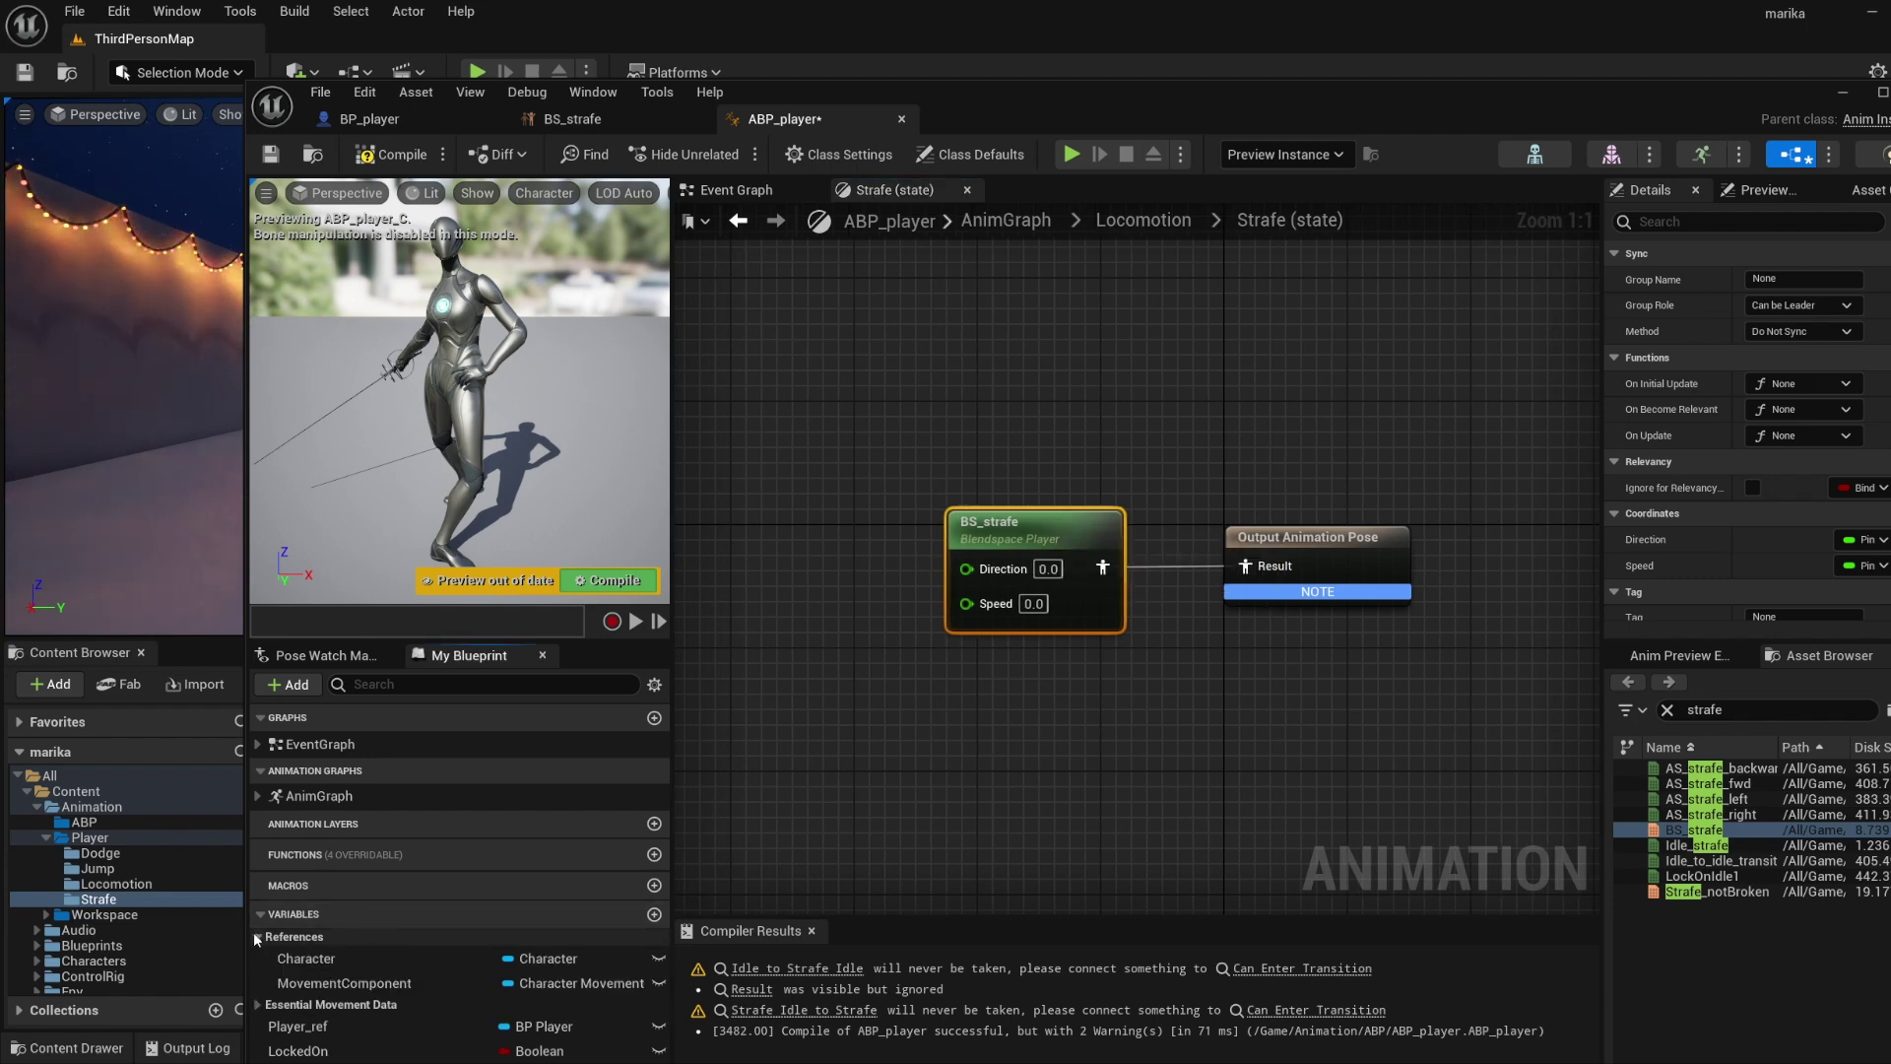
pyautogui.click(294, 1003)
pyautogui.click(258, 1004)
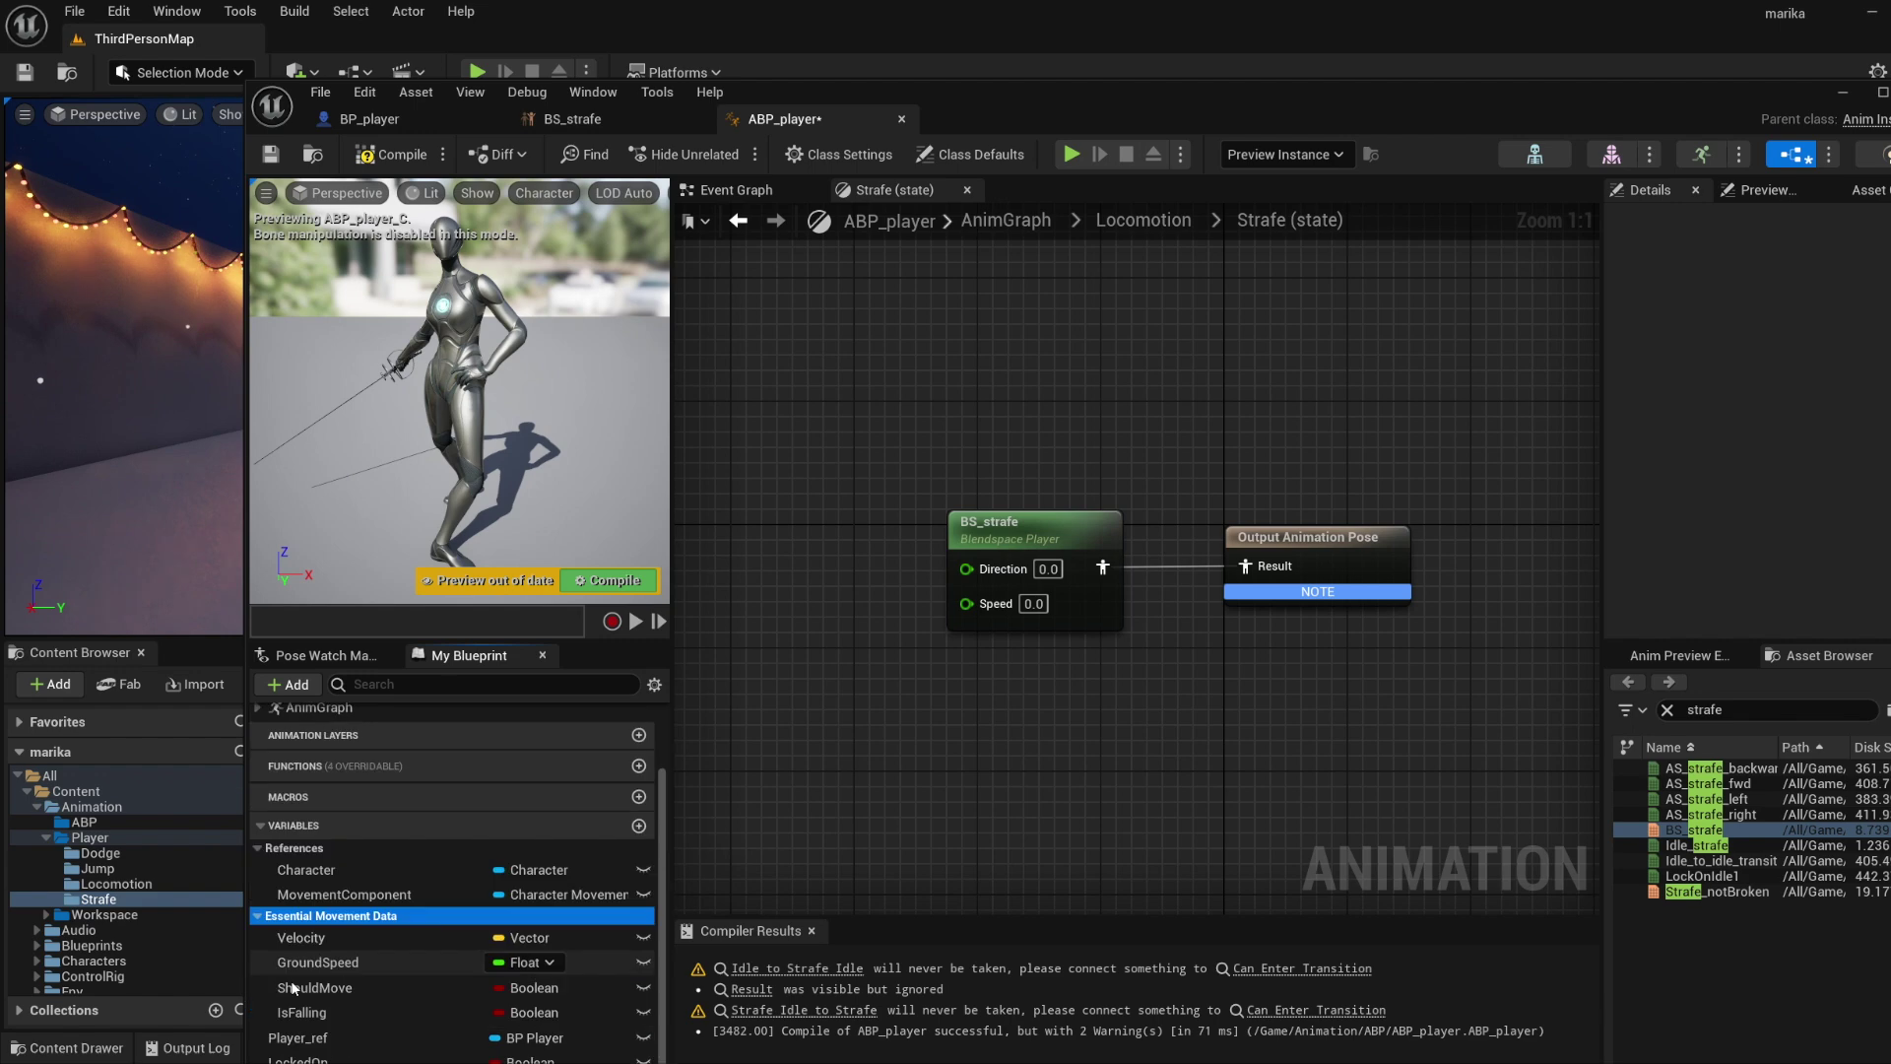
pyautogui.moveTo(317, 963); pyautogui.dragTo(961, 604)
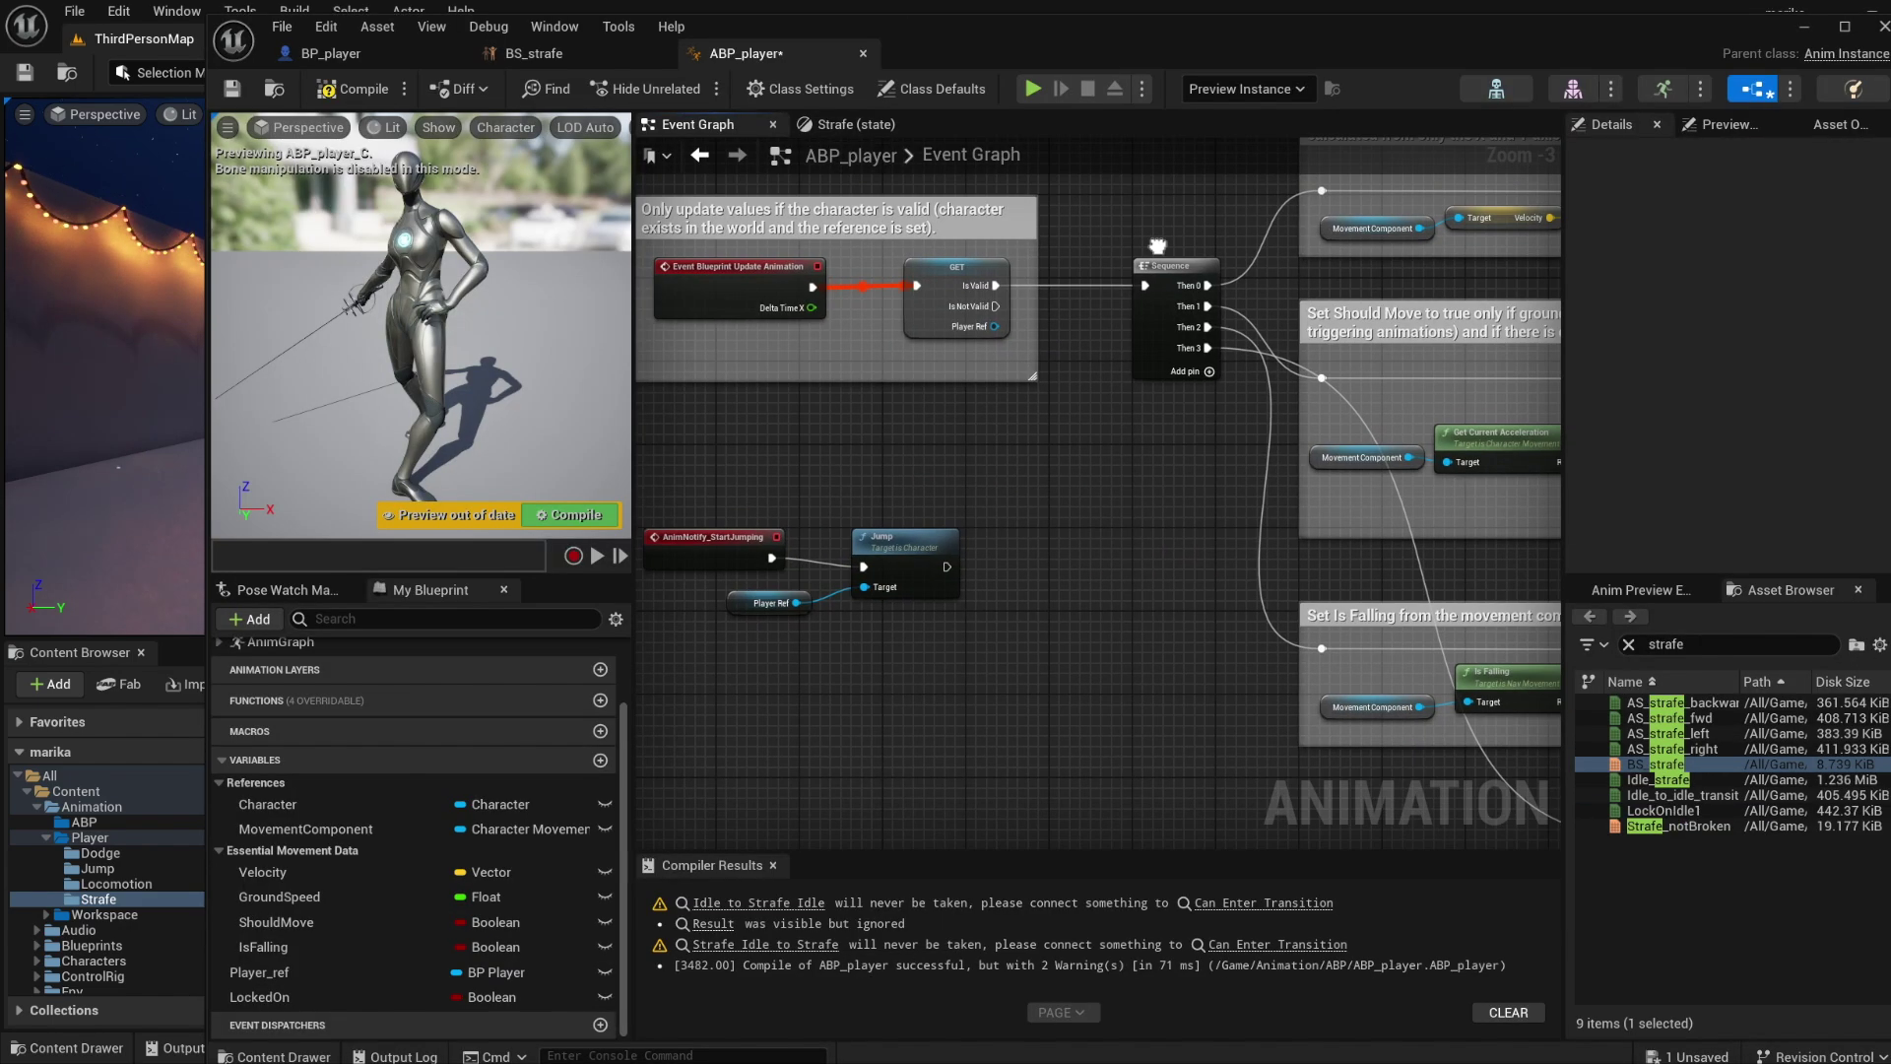
# Move the Should Move, Is Falling and Locked On node groups down in the Event Graph to free space below the velocity section.
pyautogui.moveTo(1280, 633); pyautogui.dragTo(934, 433, button='right')
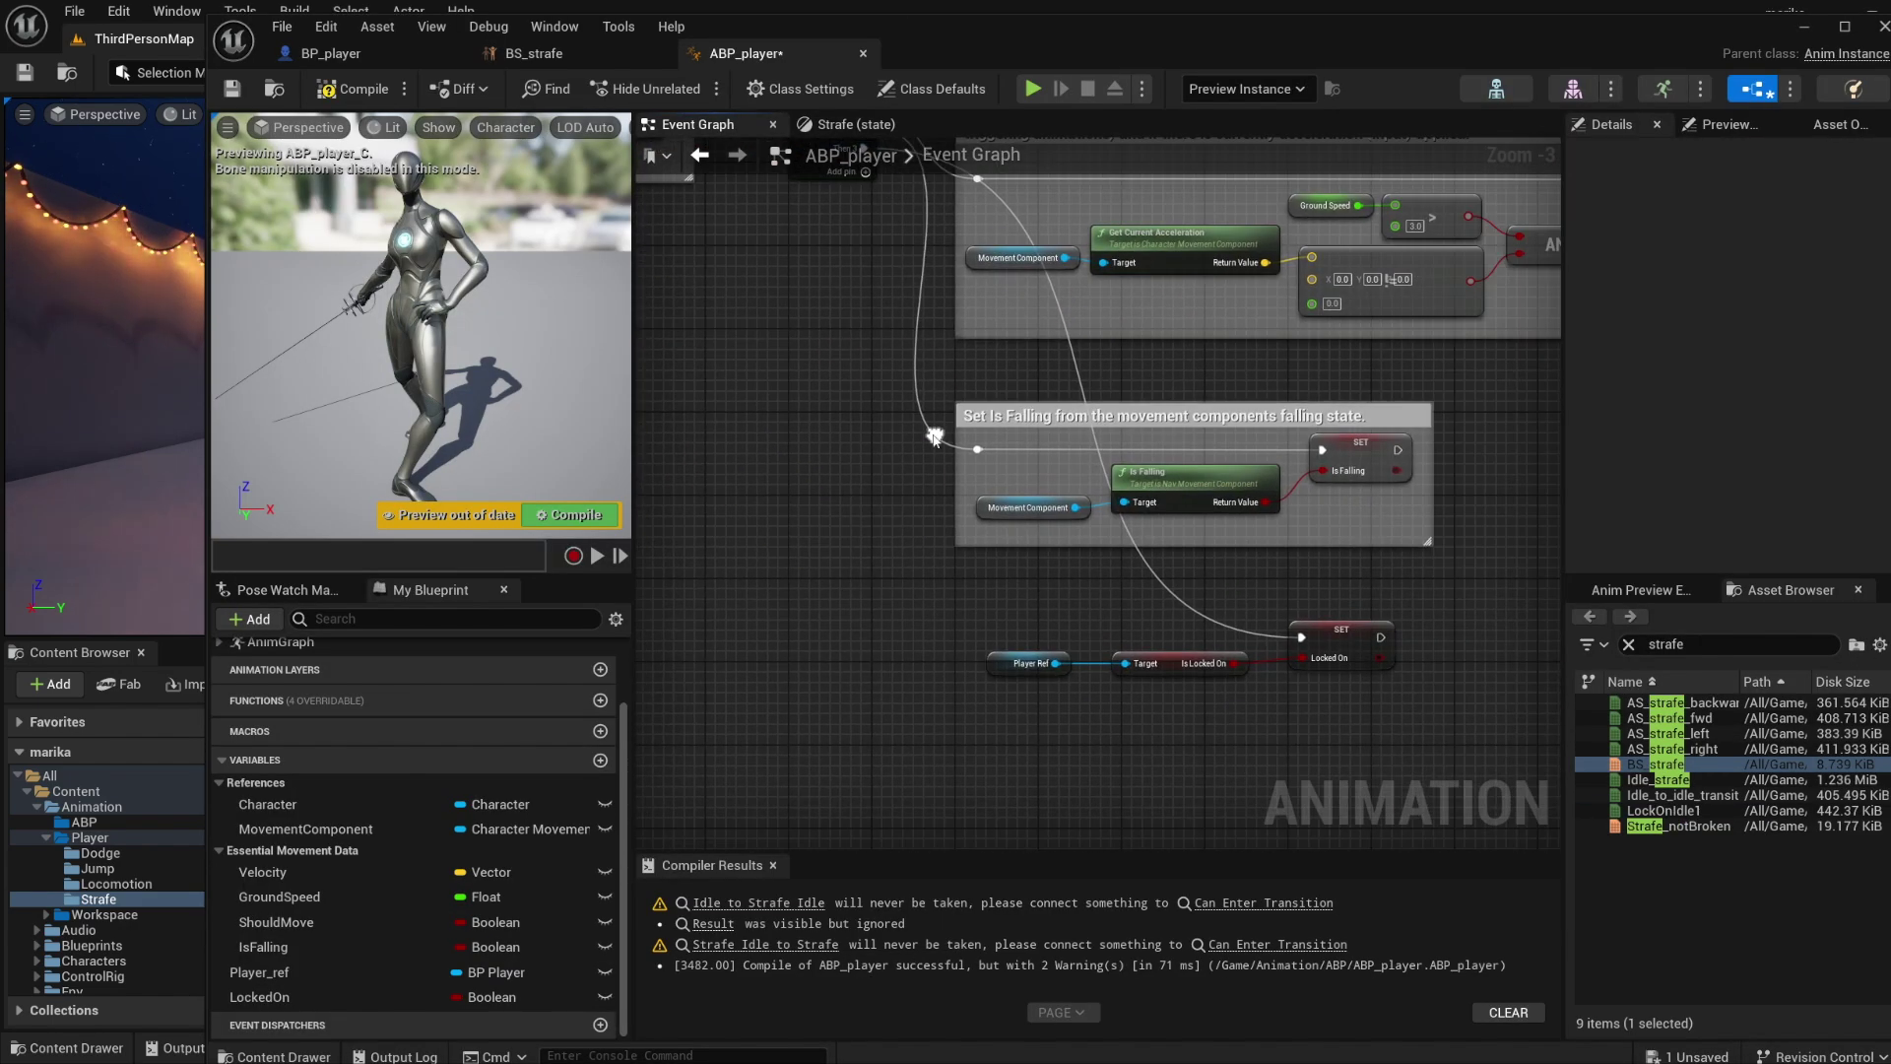
pyautogui.moveTo(1396, 527); pyautogui.dragTo(1290, 831, button='right')
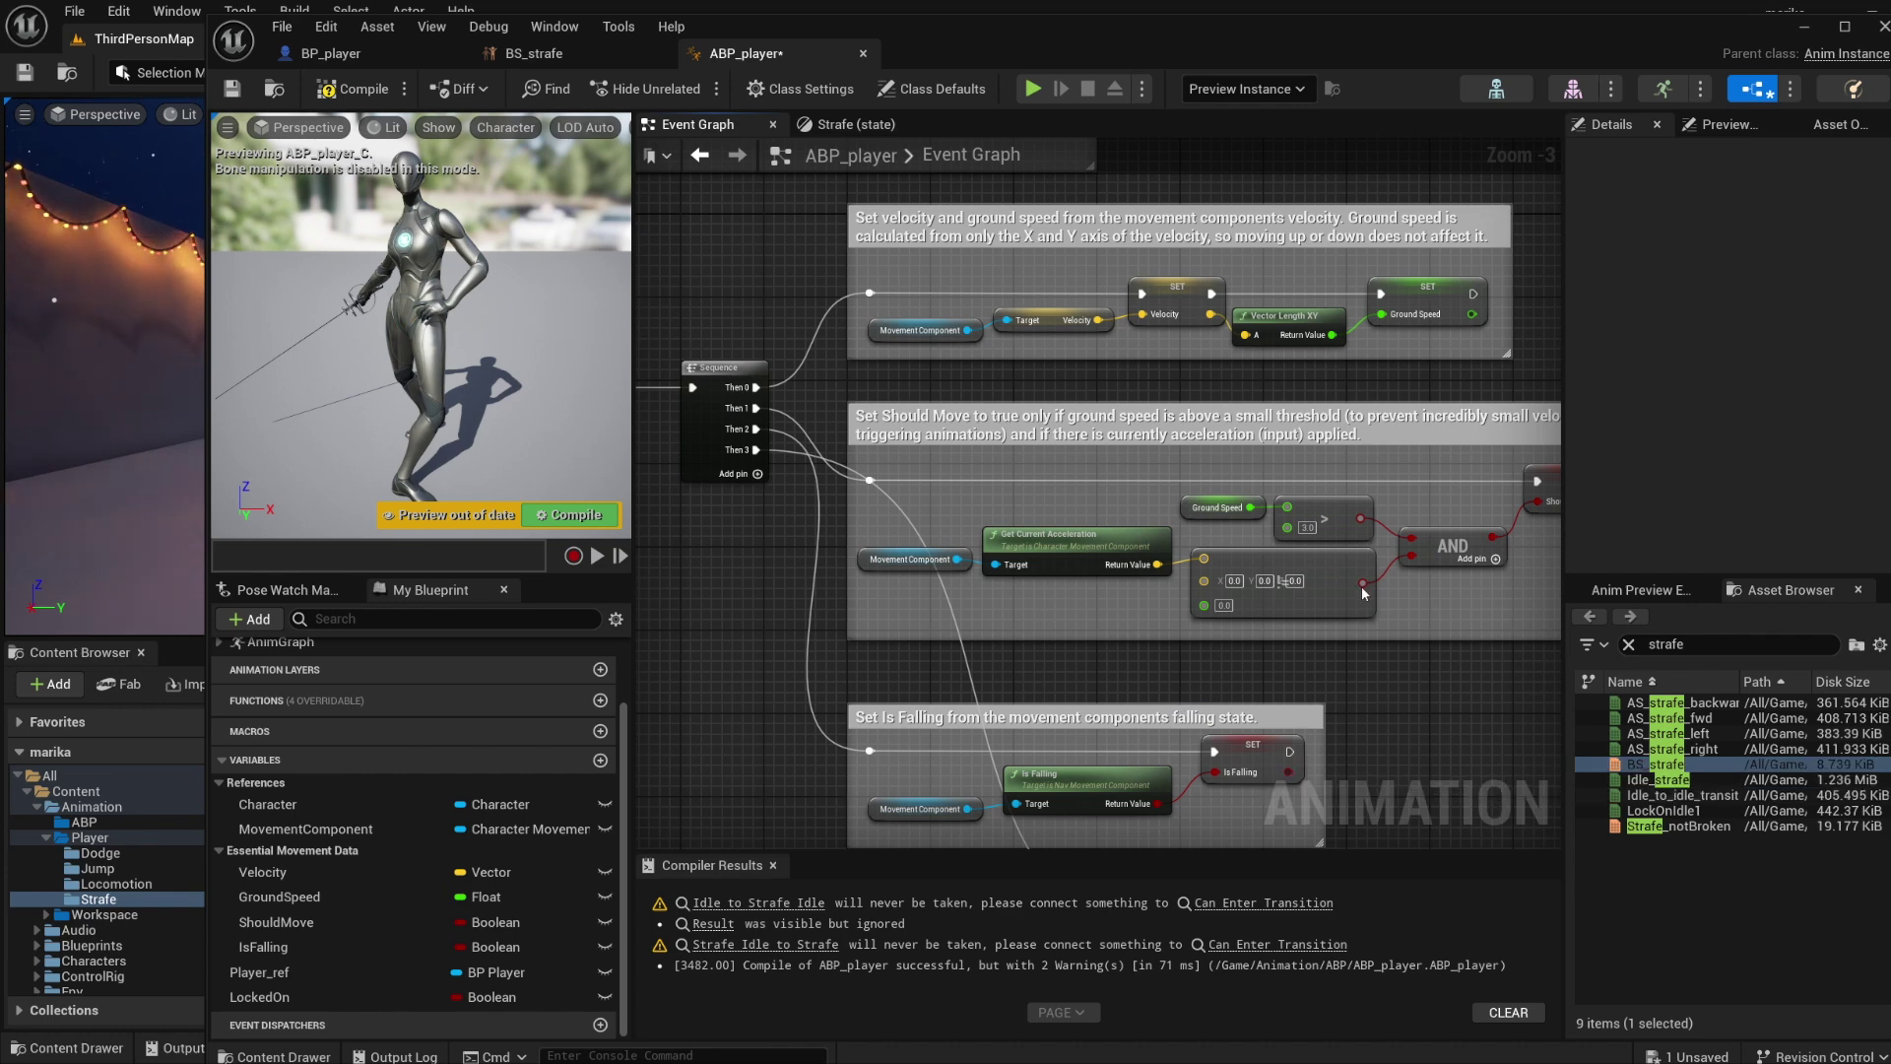
pyautogui.moveTo(1206, 724); pyautogui.dragTo(1122, 848, button='right')
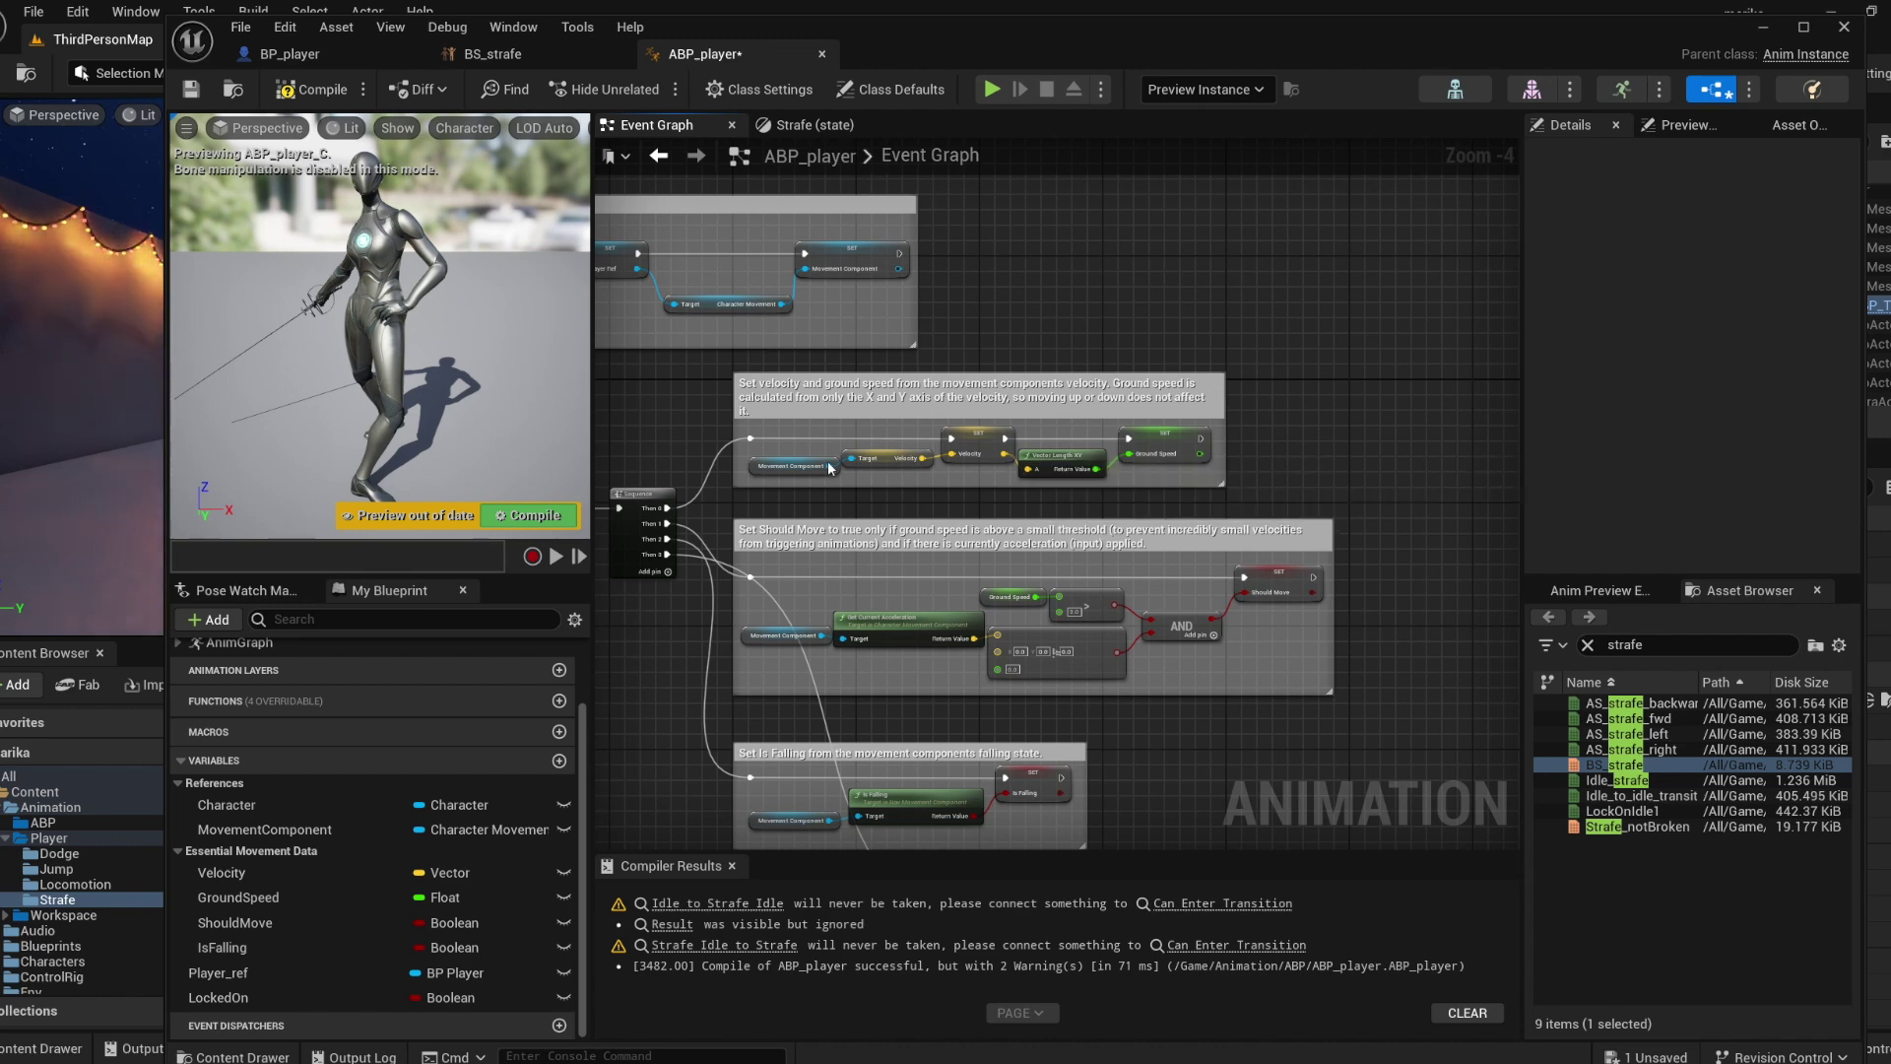
pyautogui.moveTo(1343, 654); pyautogui.dragTo(1373, 394, button='right')
pyautogui.moveTo(1237, 745); pyautogui.dragTo(1238, 745)
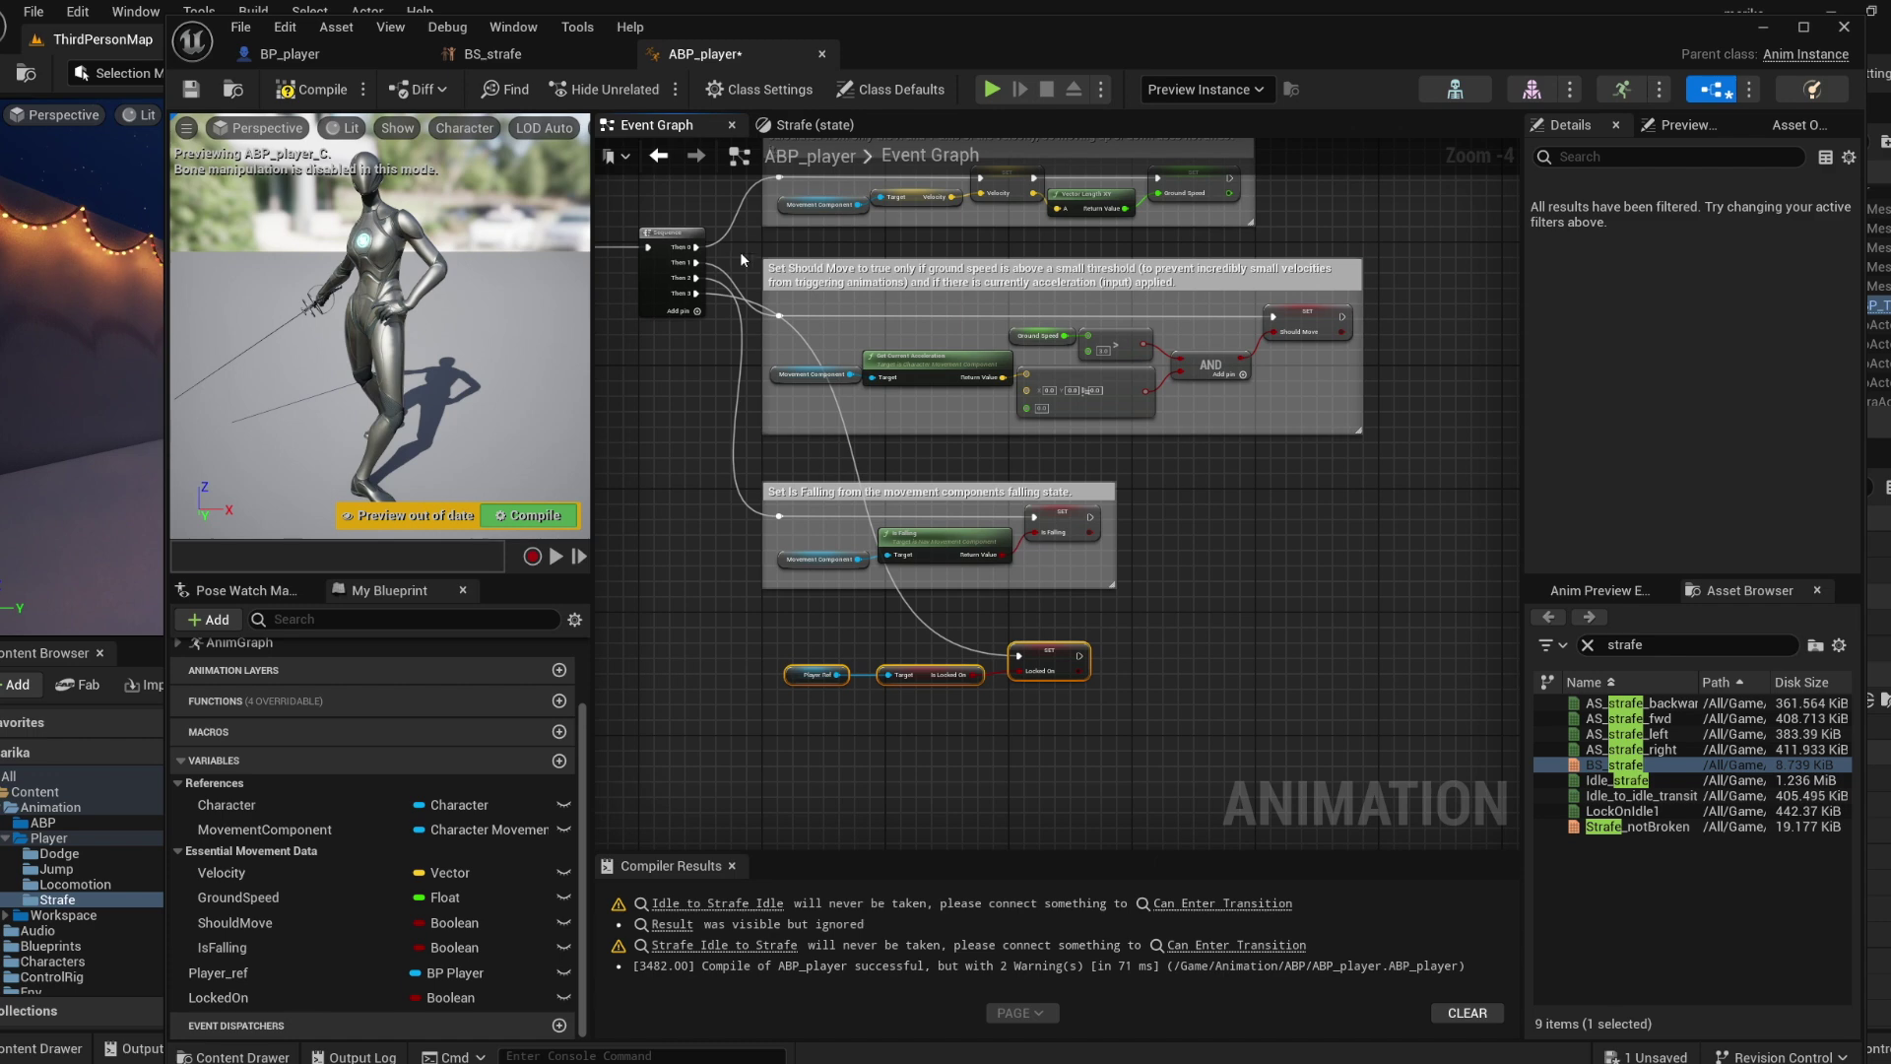
pyautogui.moveTo(741, 253); pyautogui.dragTo(1376, 689)
pyautogui.moveTo(1165, 310); pyautogui.dragTo(1164, 273, button='right')
pyautogui.moveTo(1088, 233); pyautogui.dragTo(1095, 388)
pyautogui.click(1131, 332)
pyautogui.moveTo(1131, 332); pyautogui.dragTo(1113, 623, button='right')
pyautogui.scroll(-3, 1122, 619)
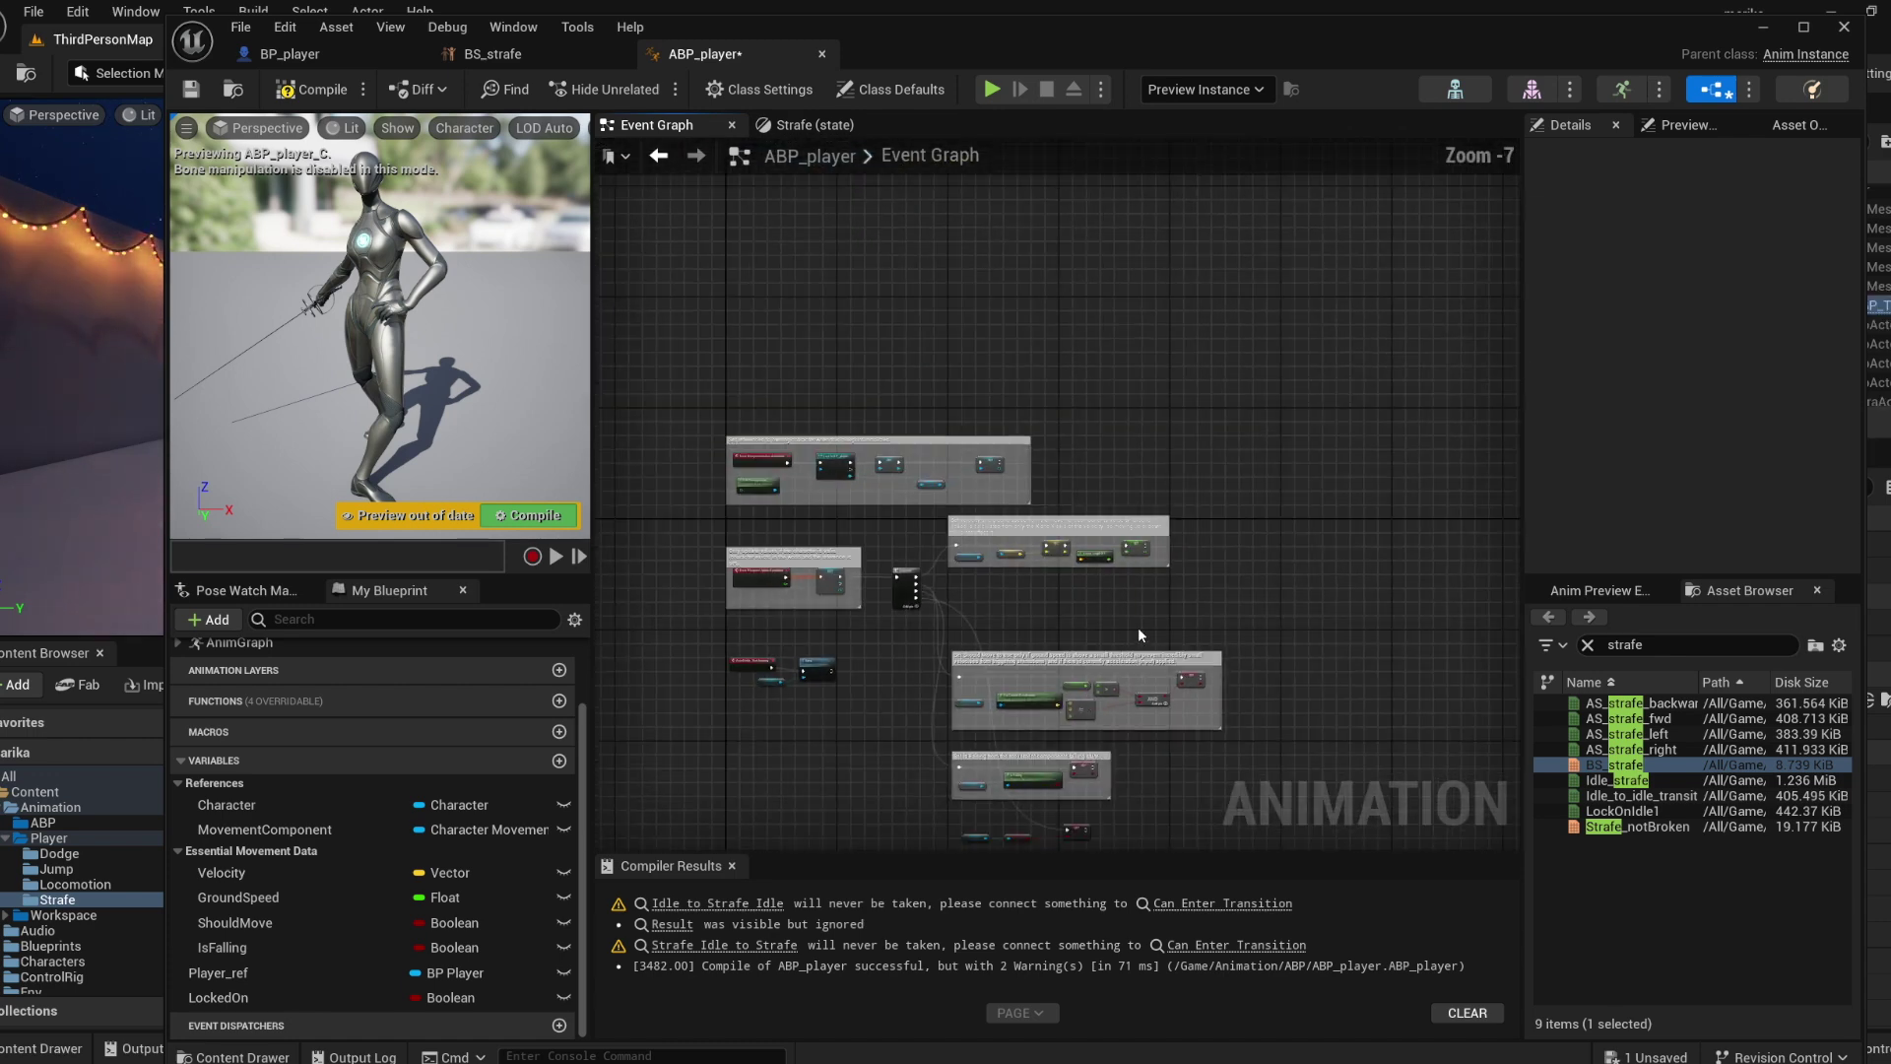
pyautogui.scroll(4, 1140, 627)
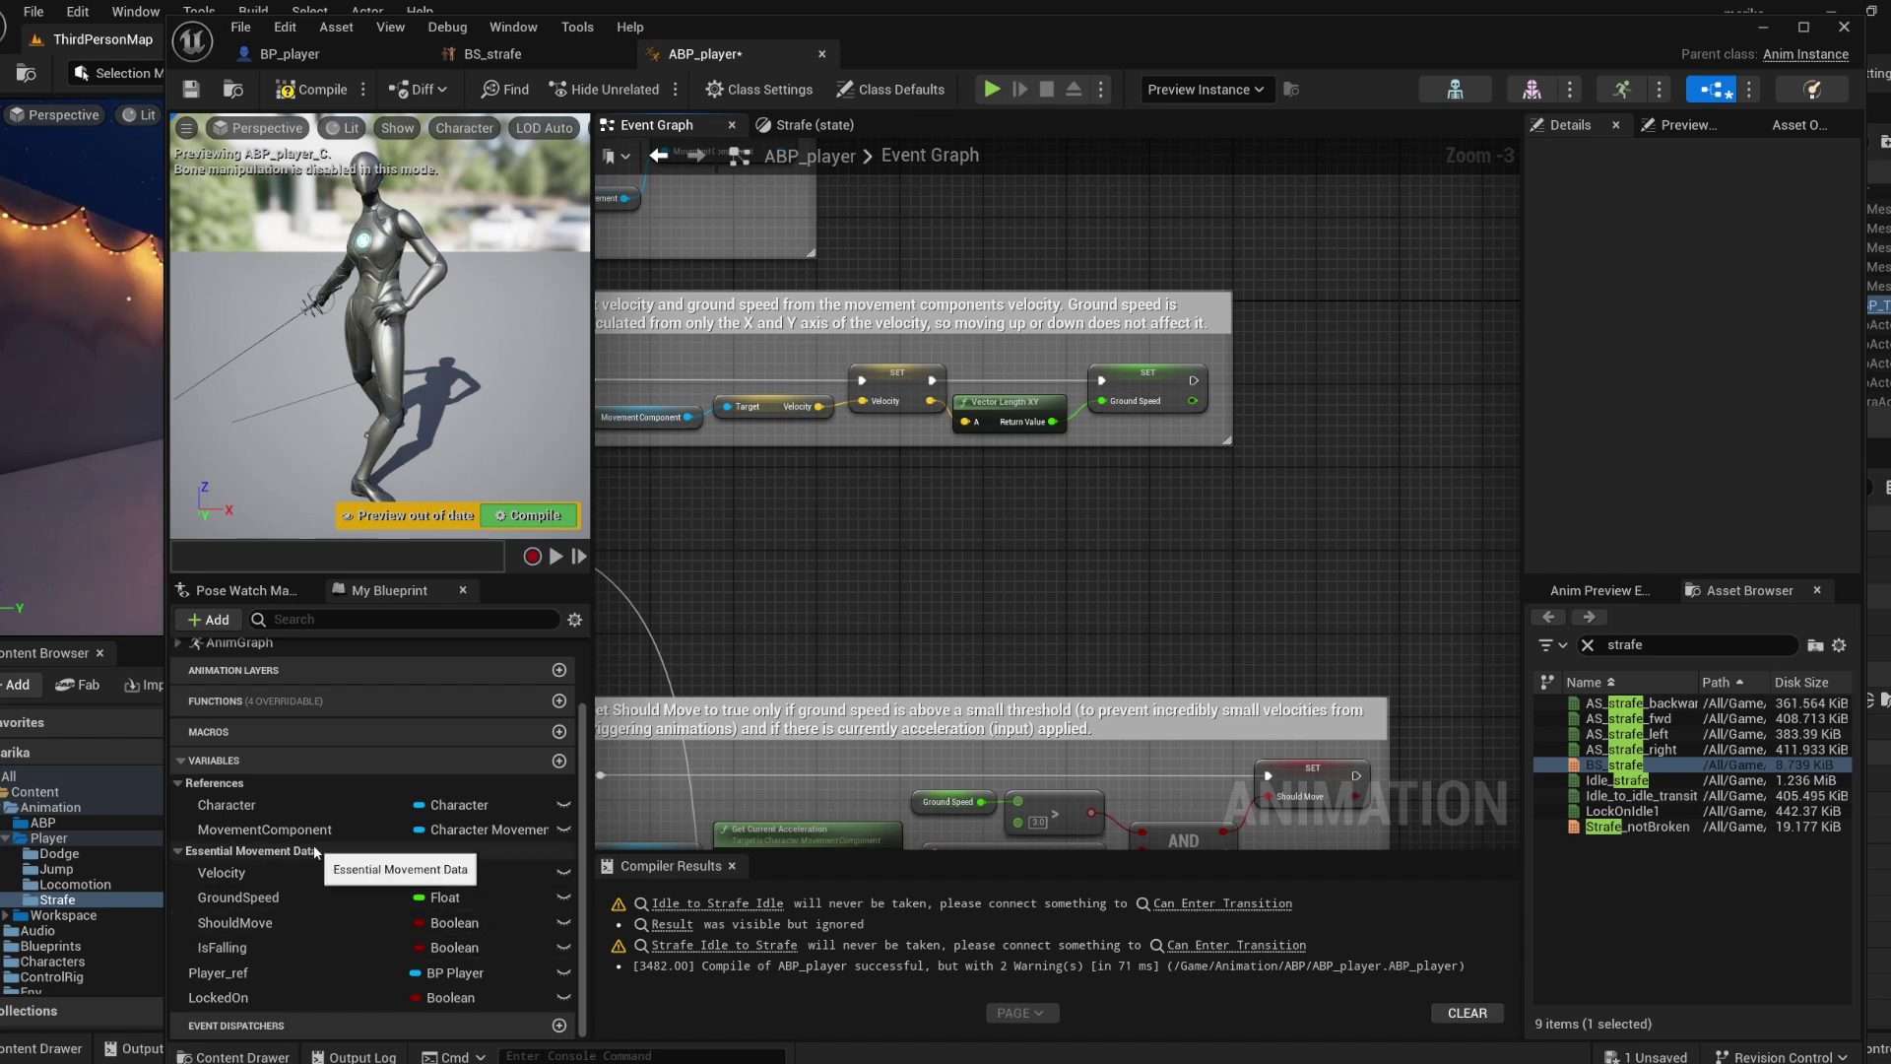
# Create a Float variable named Direction and place it in the Essential Movement Data category.
pyautogui.click(394, 850)
pyautogui.click(559, 761)
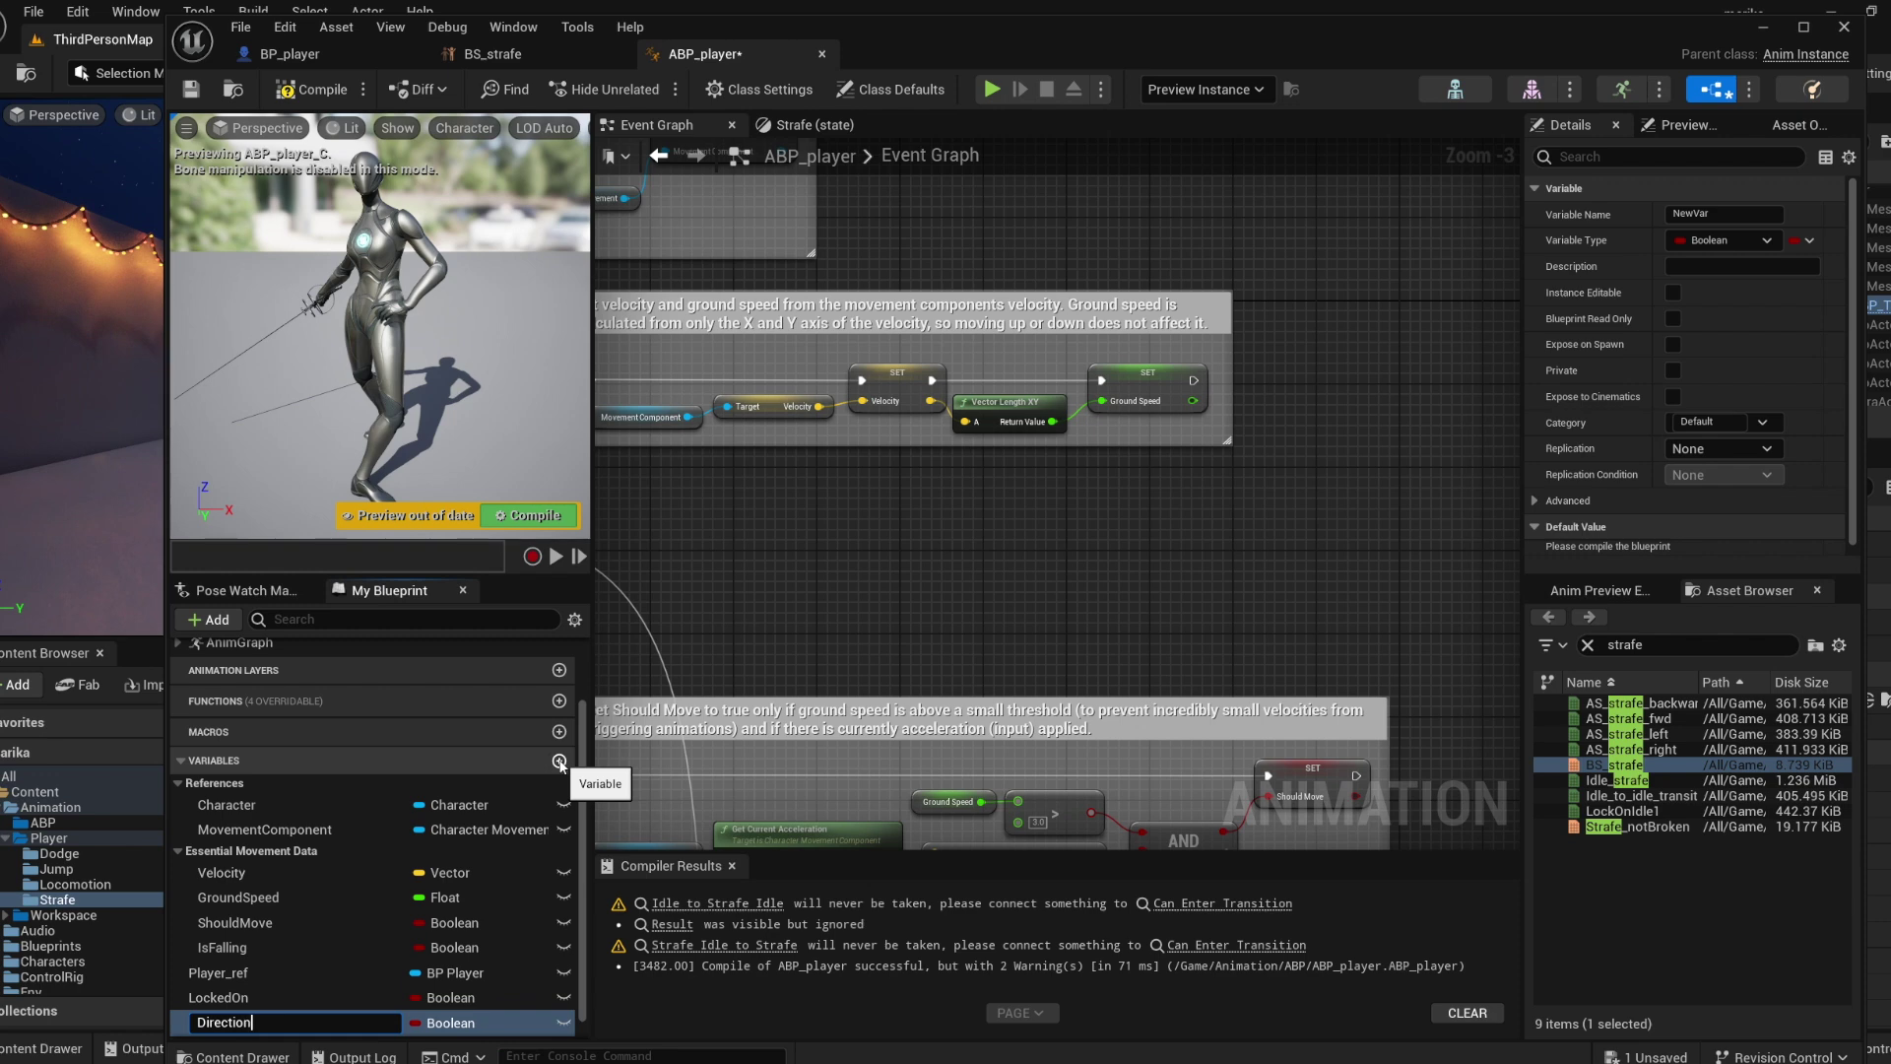
pyautogui.write('Direction')
pyautogui.press('Return')
pyautogui.click(450, 1023)
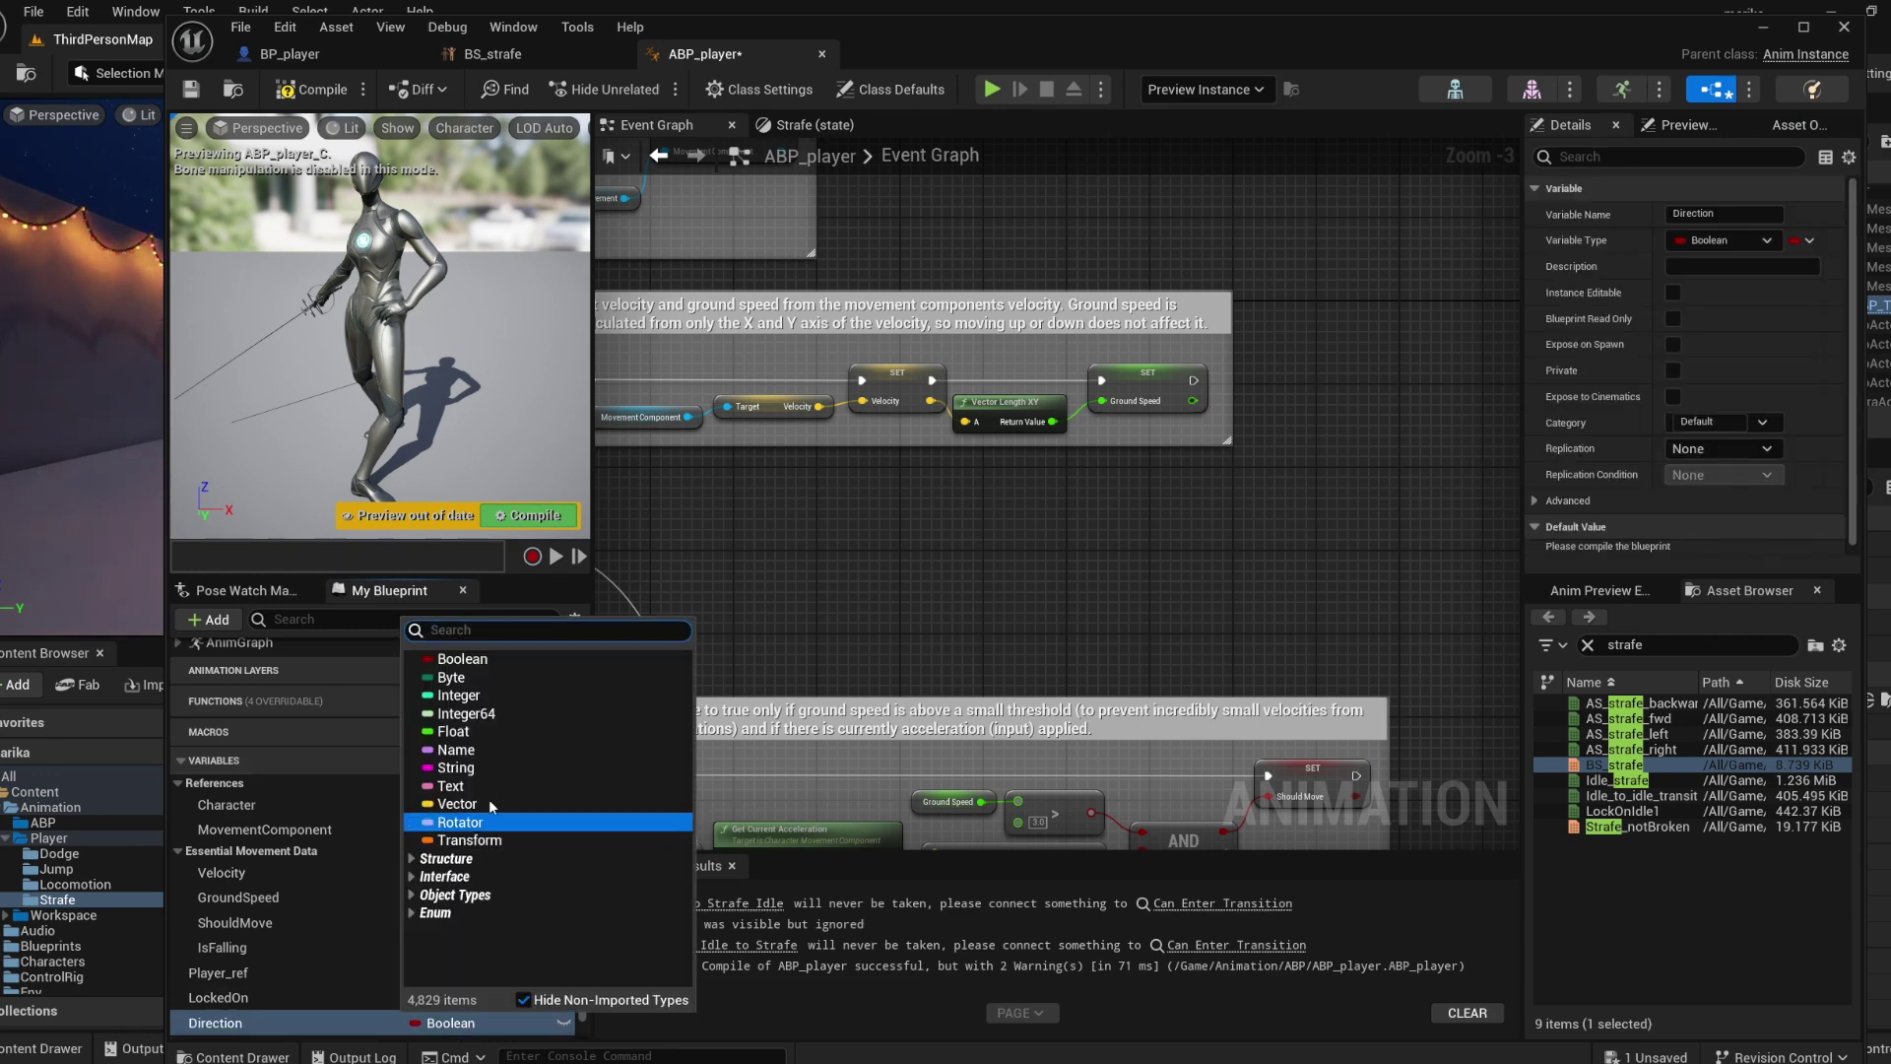
pyautogui.click(455, 731)
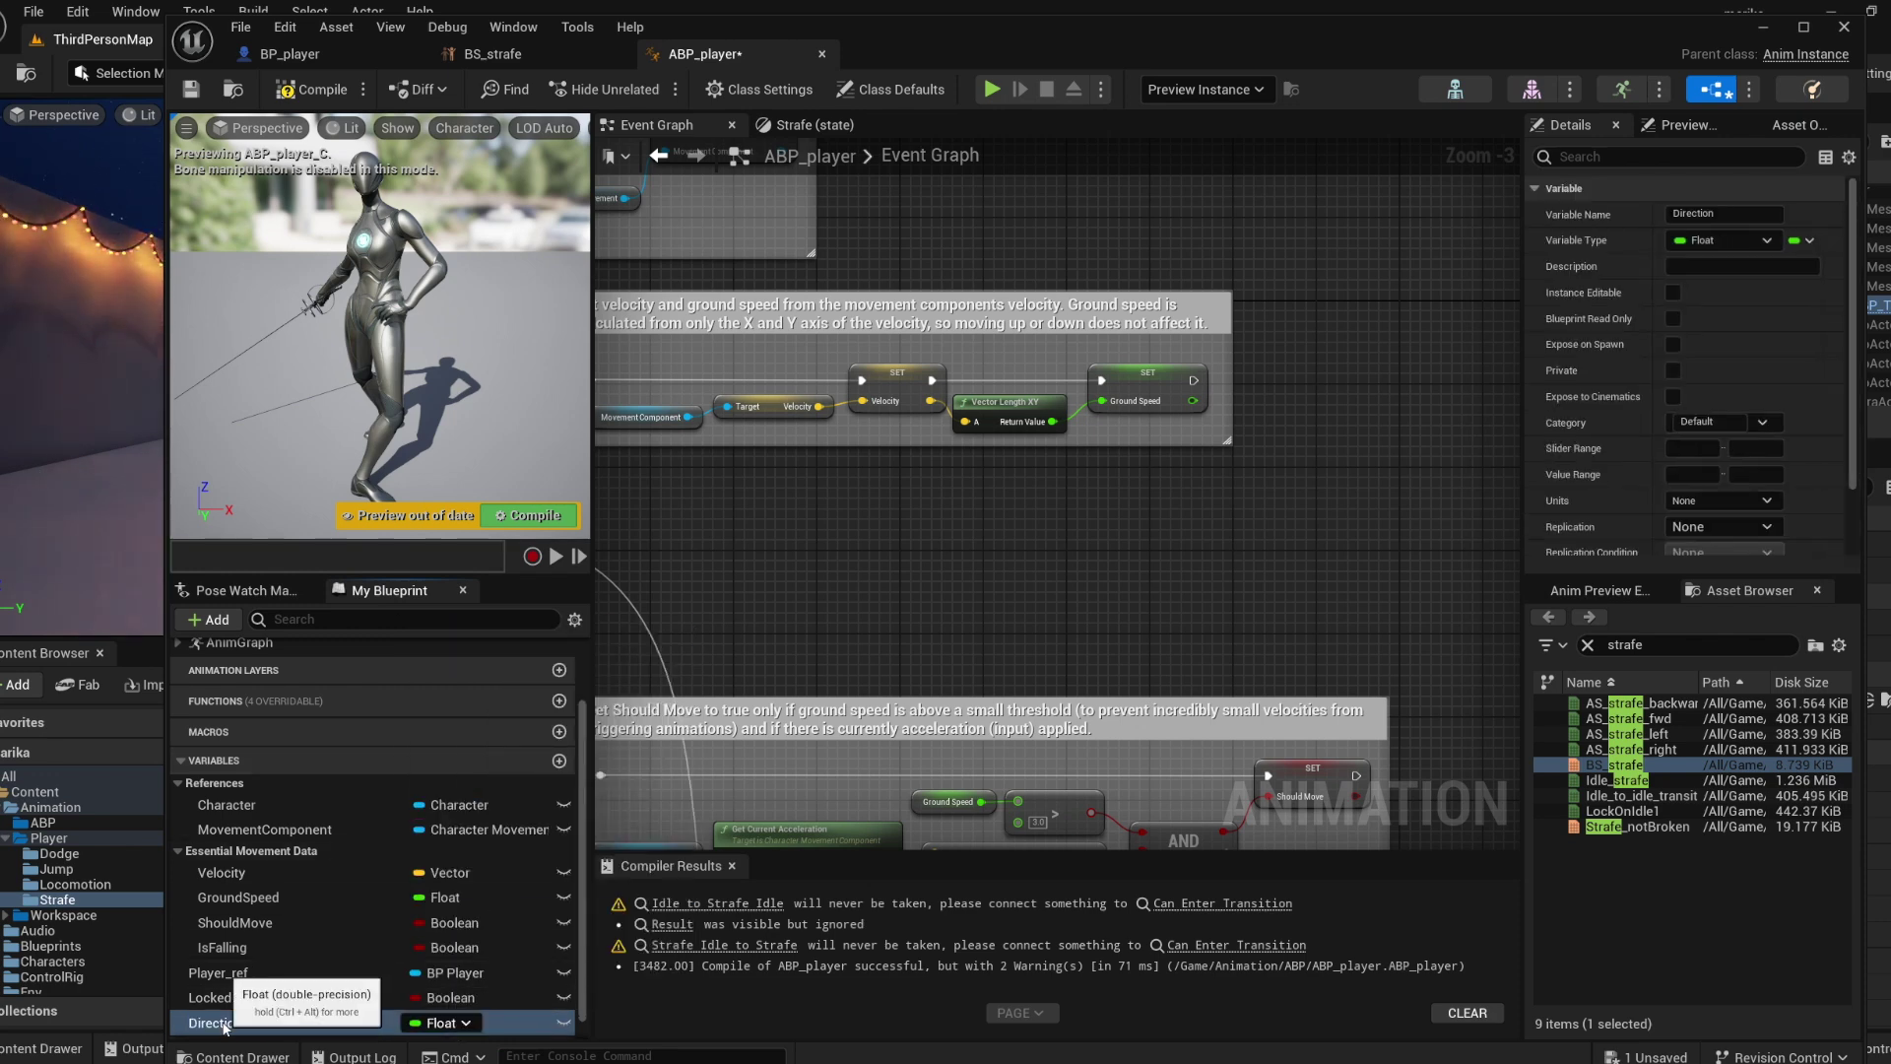
pyautogui.moveTo(225, 1026); pyautogui.dragTo(258, 849)
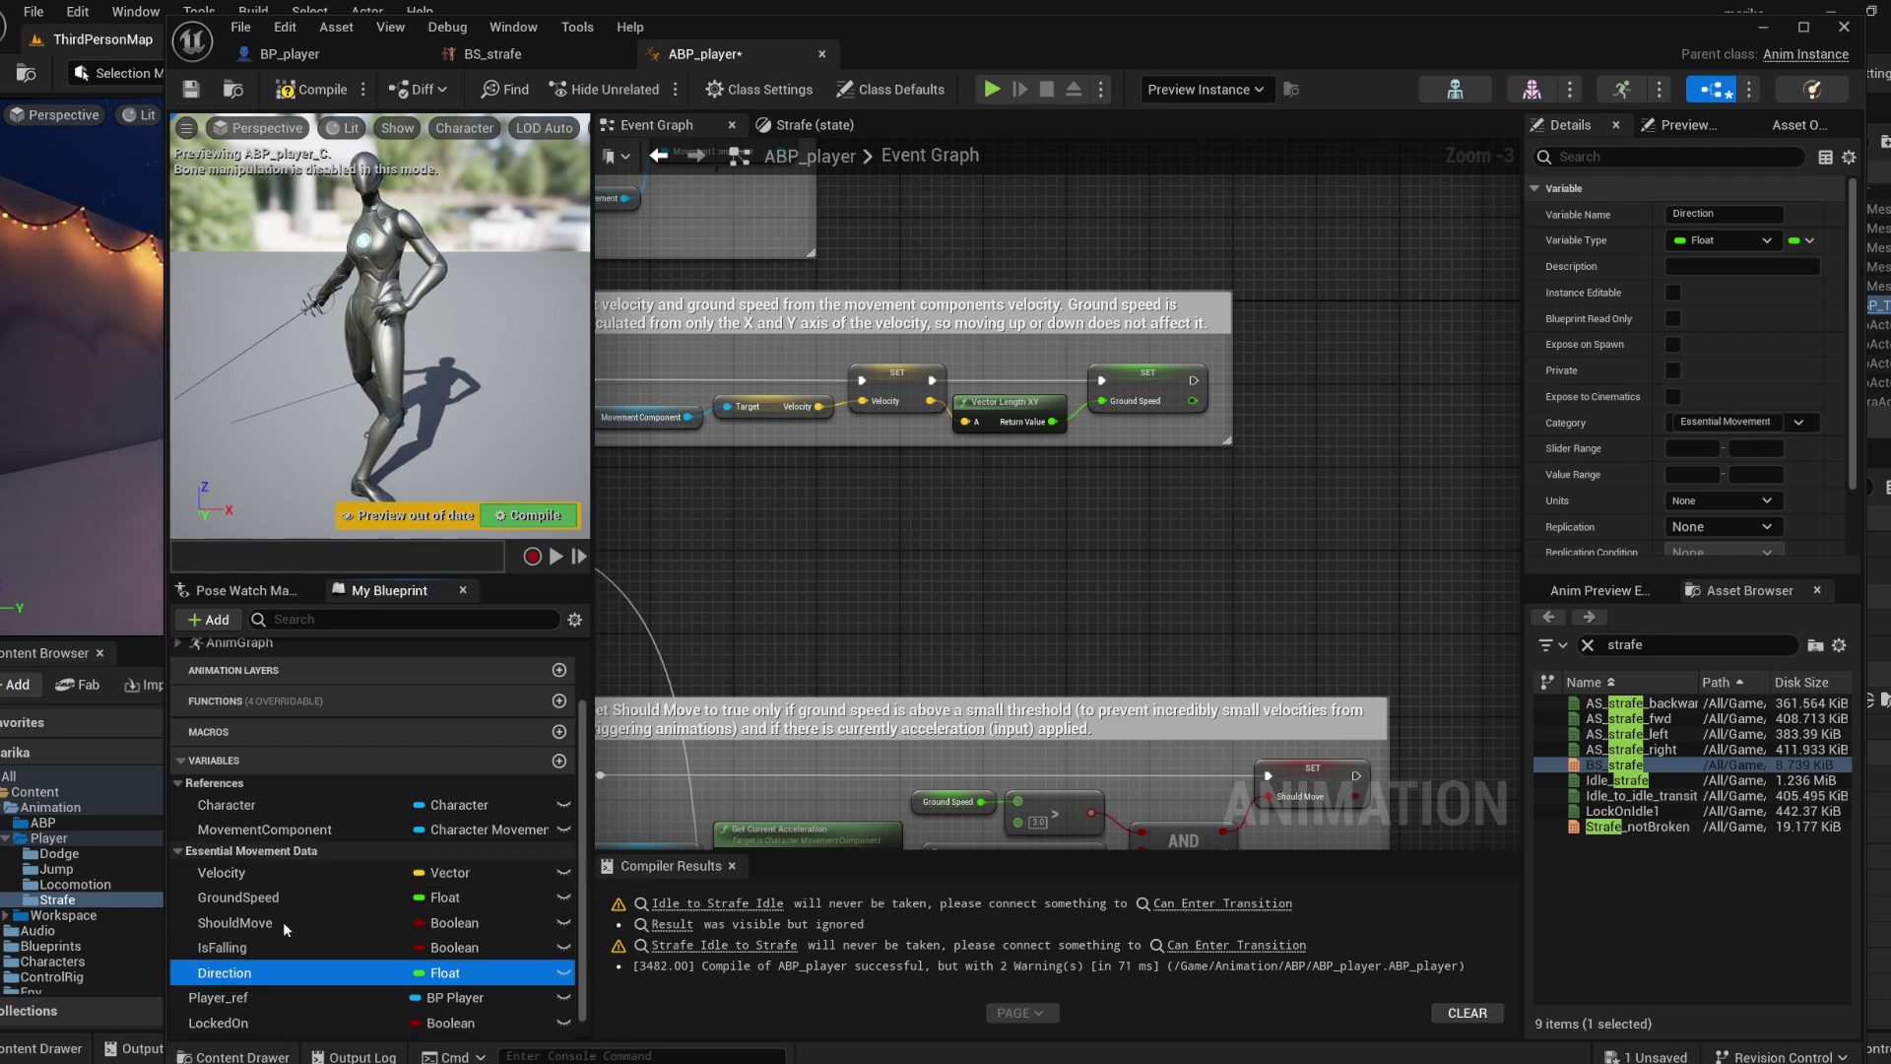
# Paste the Get Owning Actor, Get Actor Rotation and Calculate Direction nodes below the velocity section and connect Velocity to Calculate Direction.
pyautogui.click(902, 624)
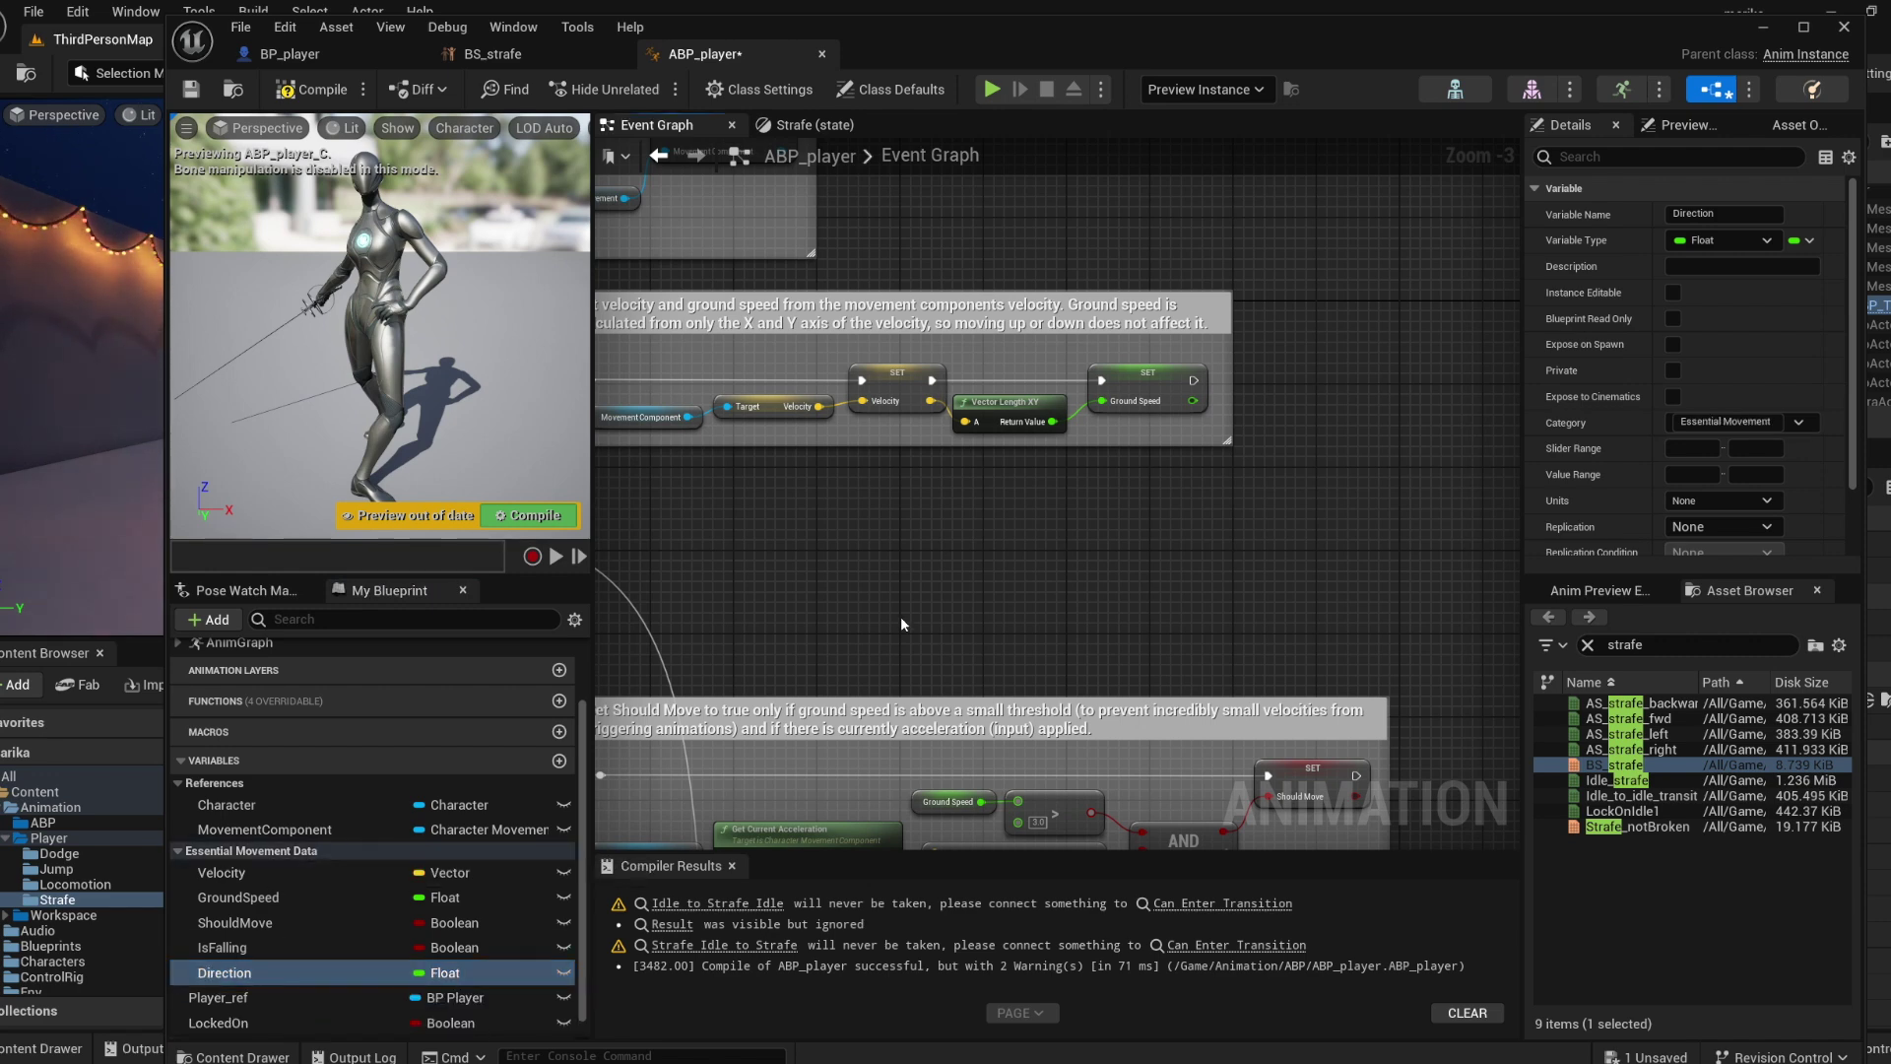
pyautogui.hotkey('ctrl', 'v')
pyautogui.moveTo(901, 619); pyautogui.dragTo(1017, 624, button='right')
pyautogui.moveTo(938, 643); pyautogui.dragTo(785, 579)
pyautogui.moveTo(1076, 532); pyautogui.dragTo(1106, 512)
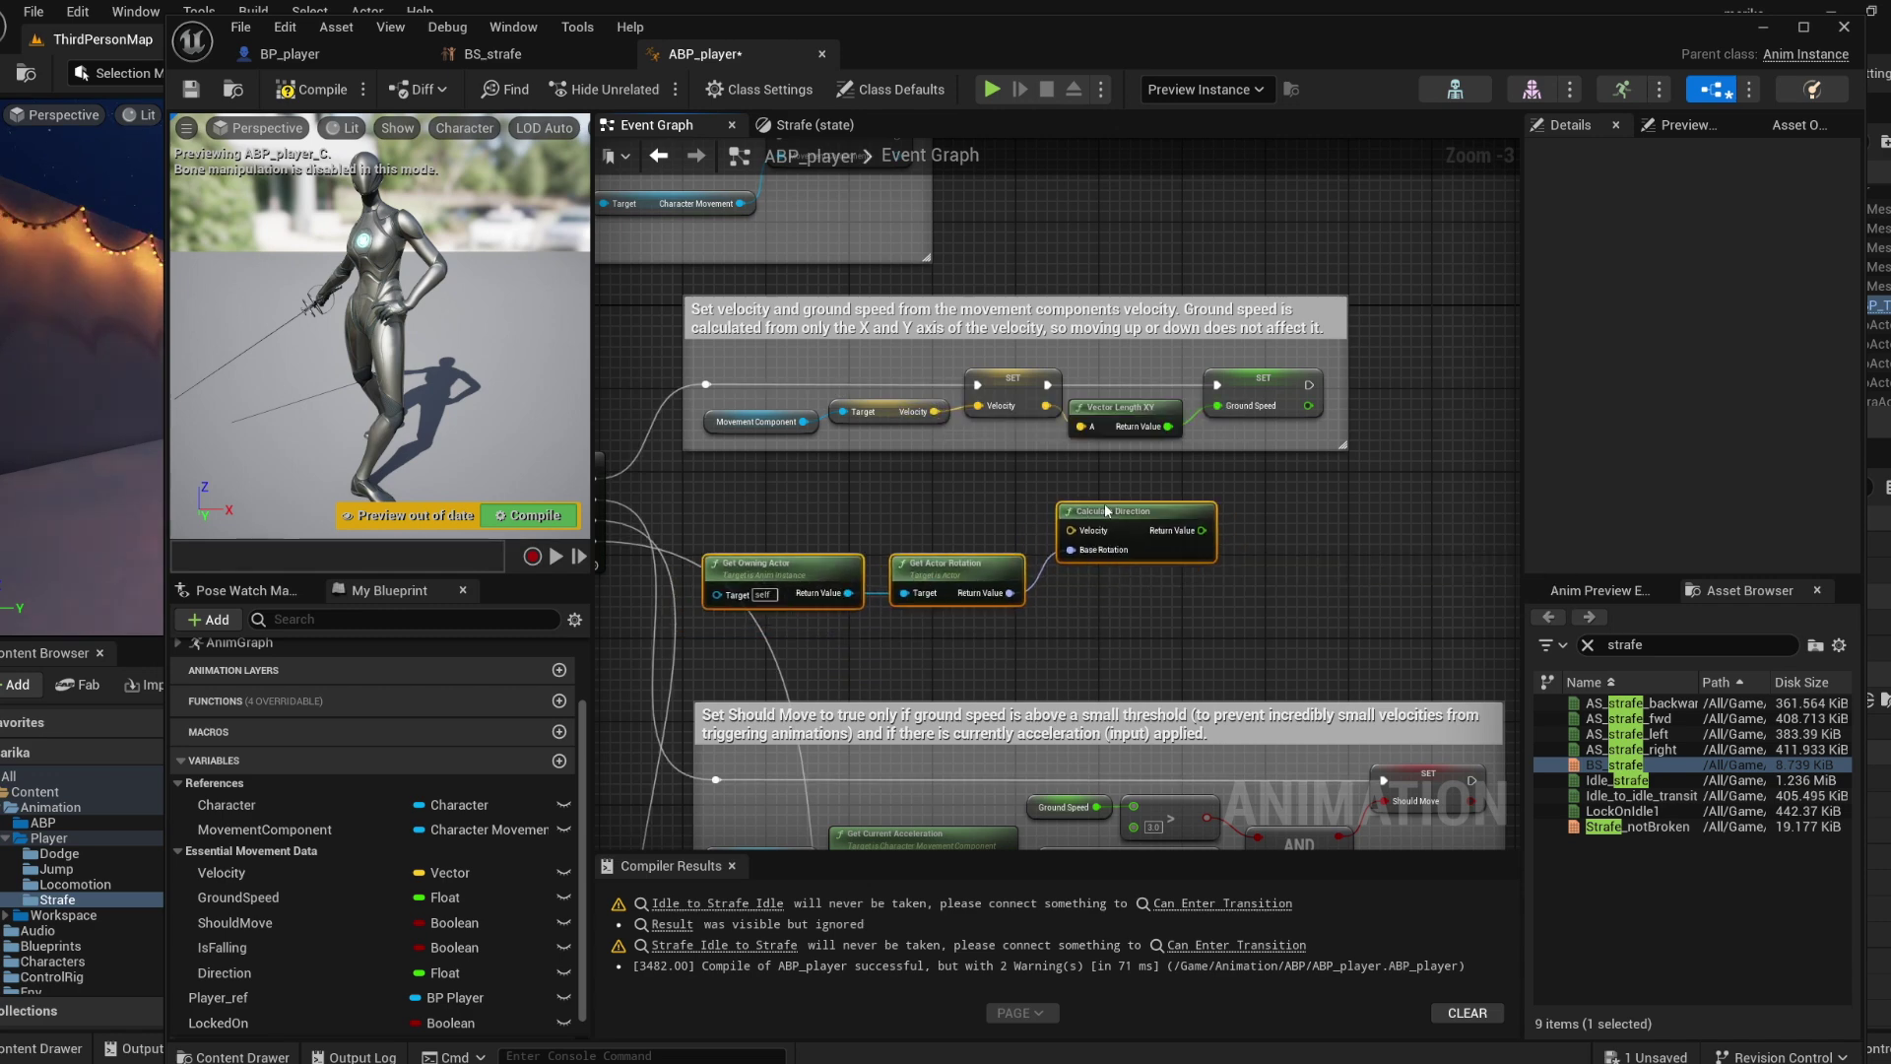
pyautogui.click(973, 504)
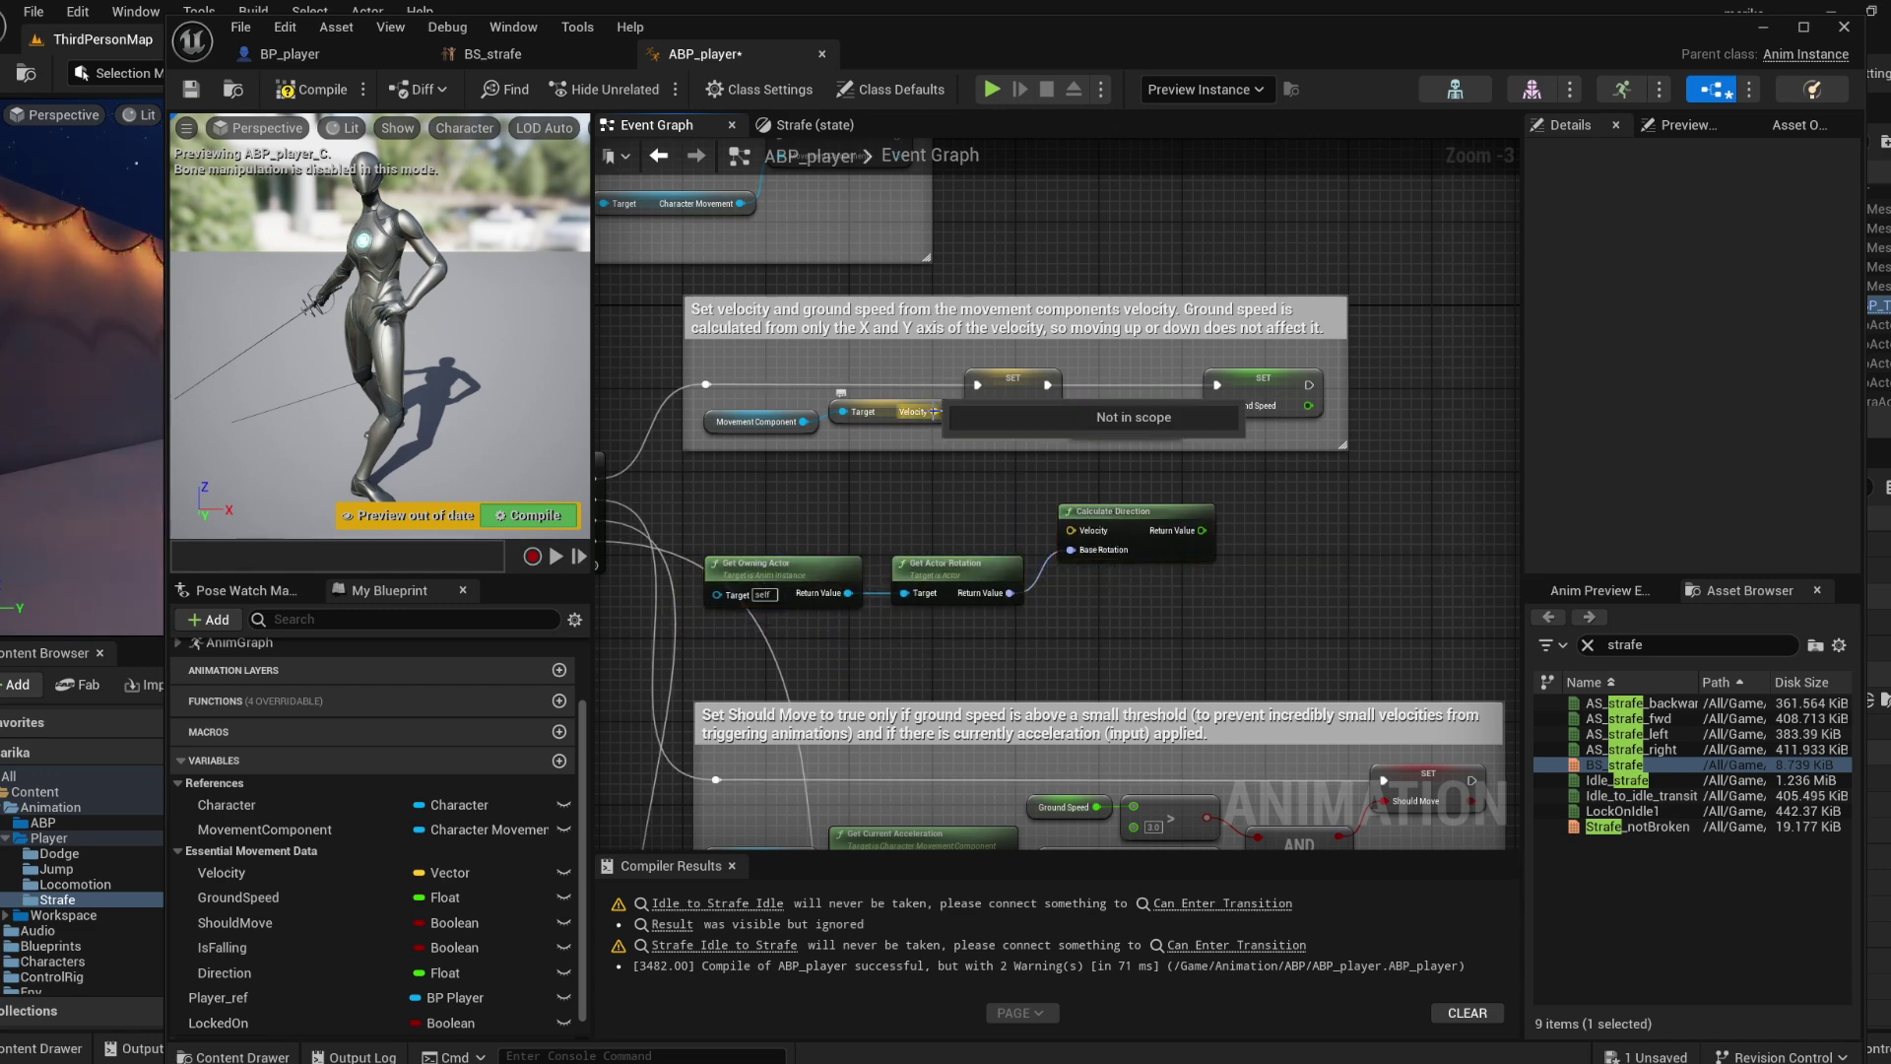
pyautogui.moveTo(935, 411); pyautogui.dragTo(1073, 530)
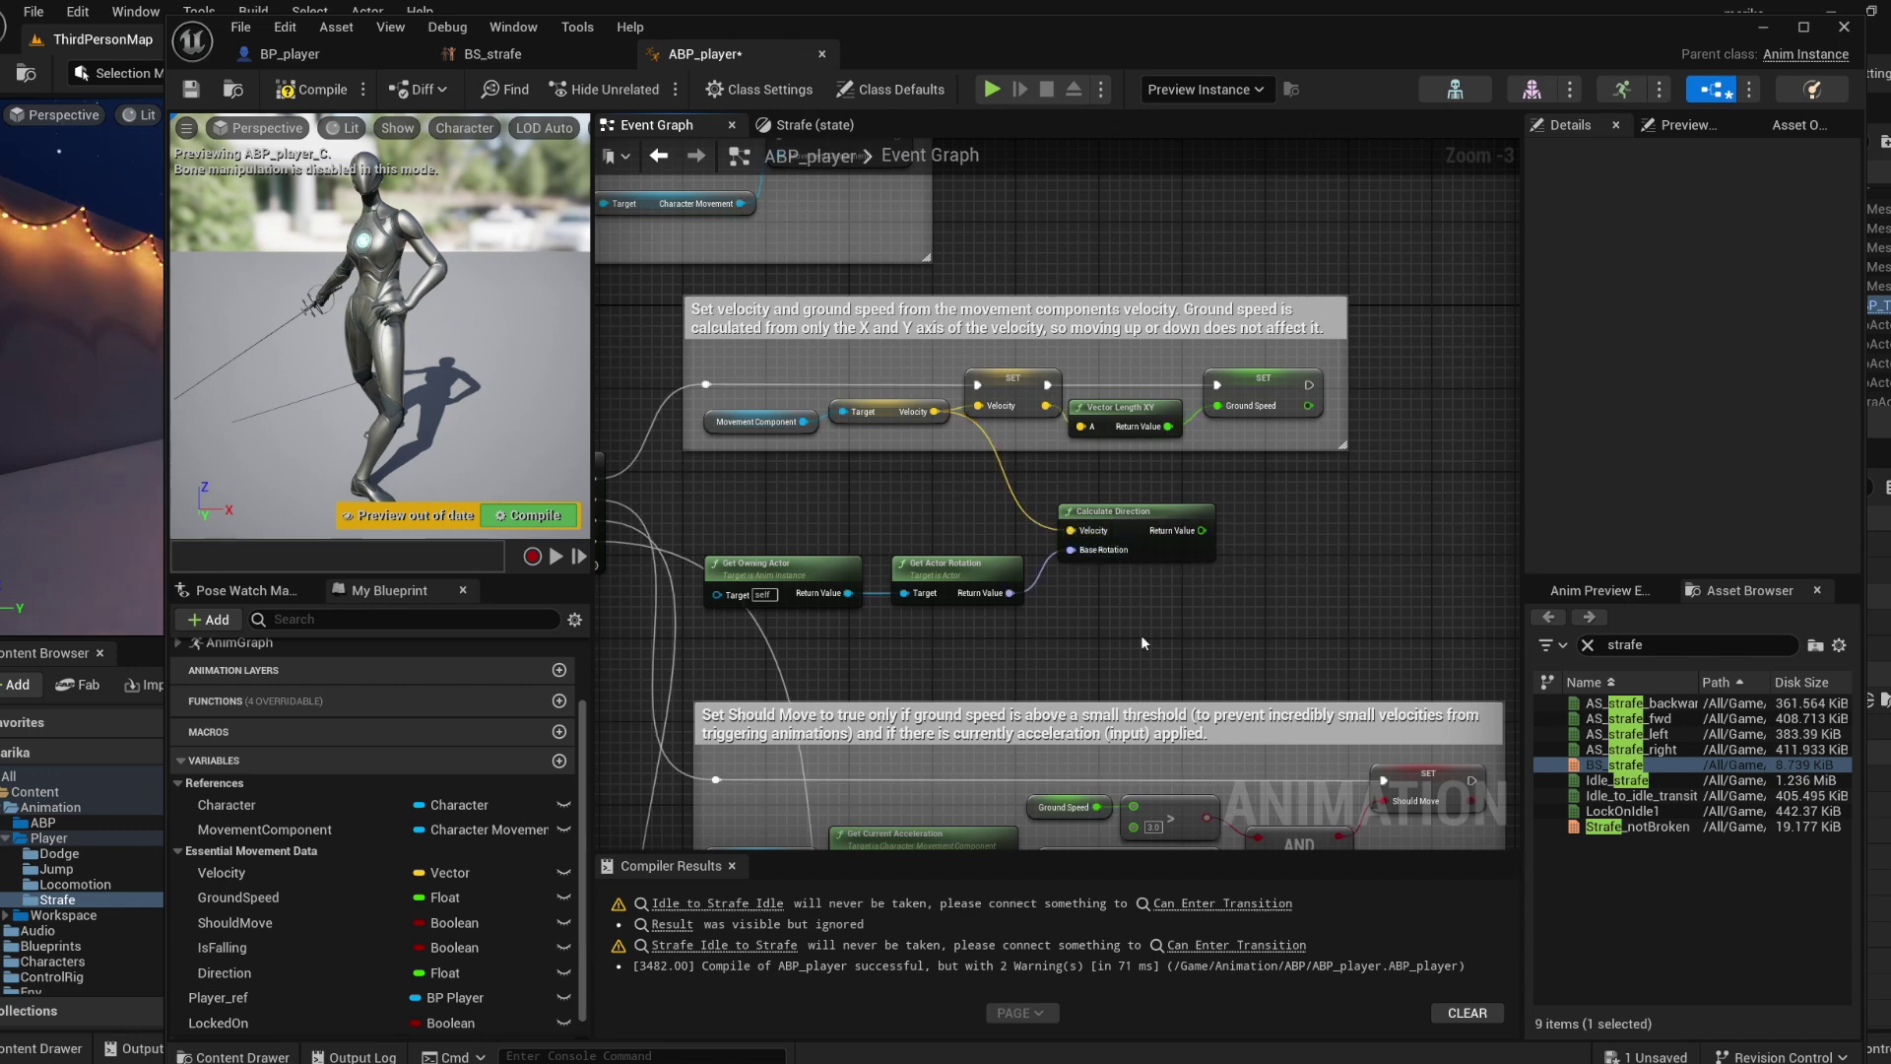
pyautogui.click(941, 571)
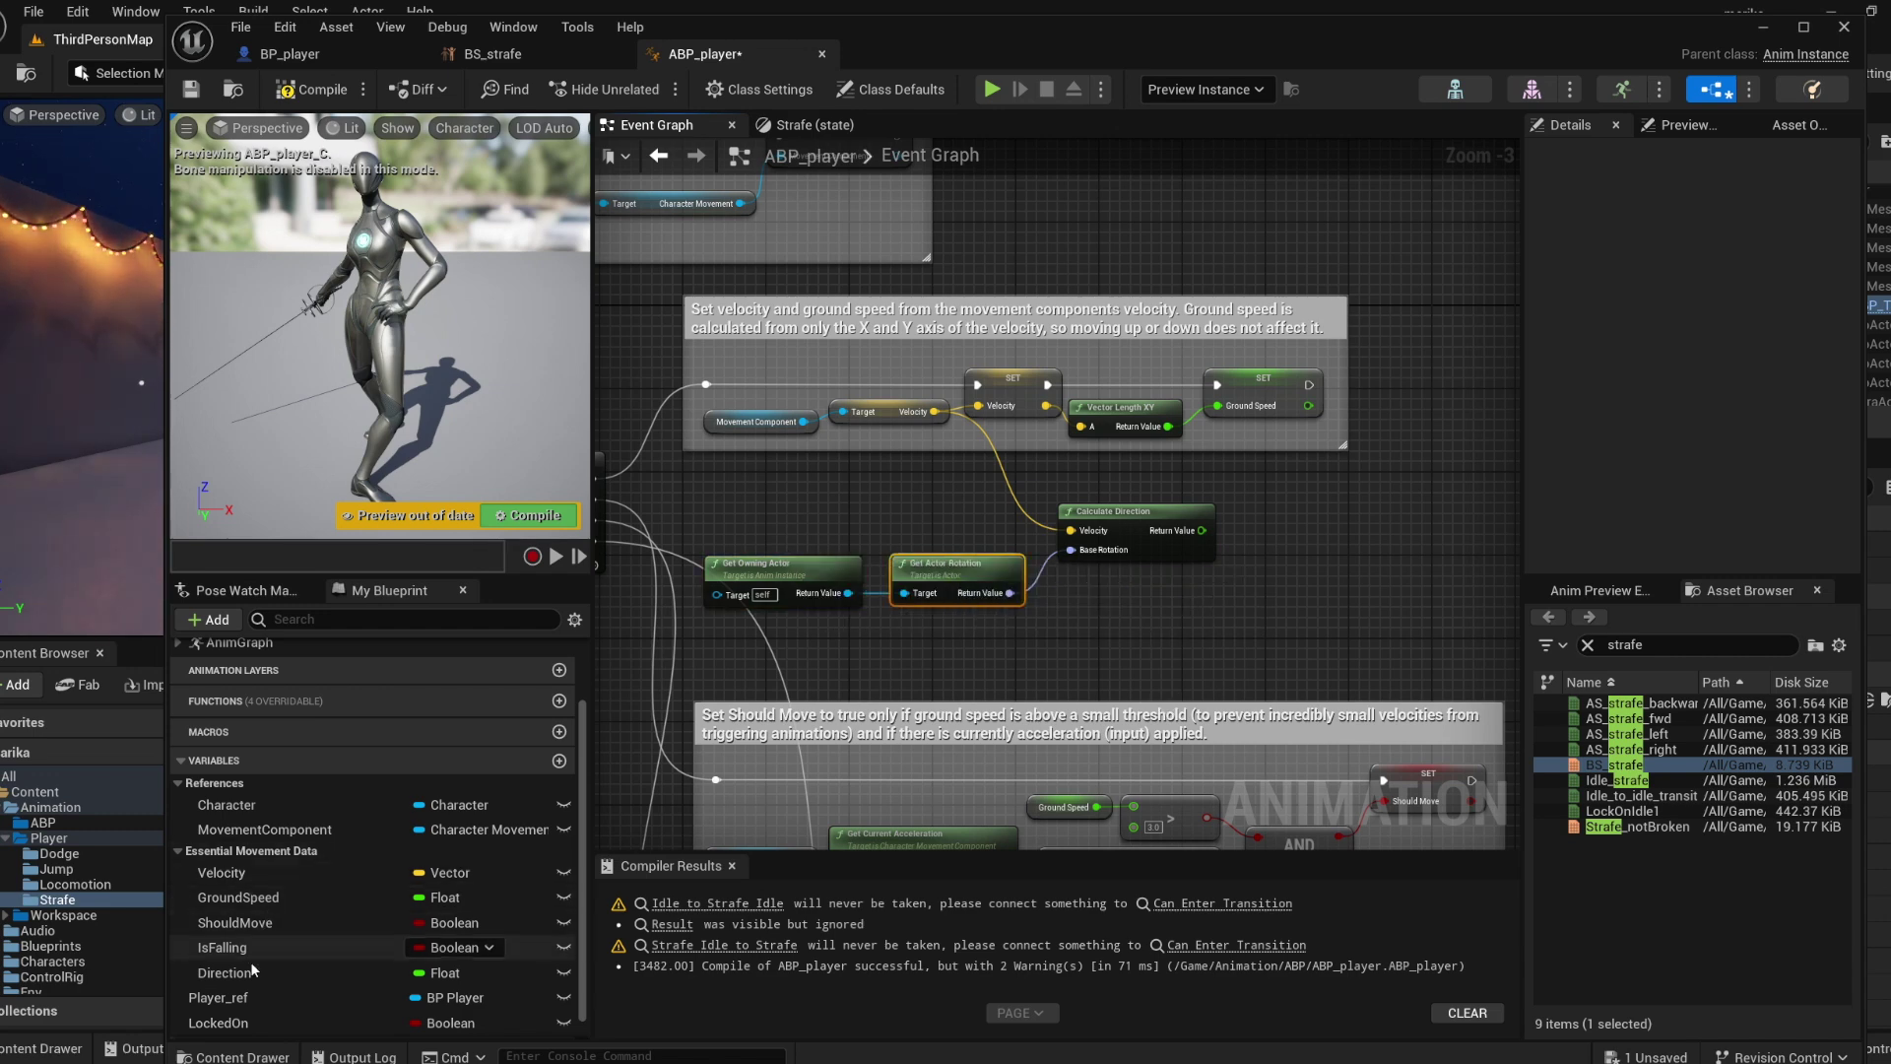
# Set the Direction variable from Calculate Direction's return value, executed after the Ground Speed setter, and compile the blueprint.
pyautogui.moveTo(225, 972); pyautogui.dragTo(1411, 527)
pyautogui.click(1392, 617)
pyautogui.moveTo(1202, 530); pyautogui.dragTo(1373, 532)
pyautogui.moveTo(1326, 582); pyautogui.dragTo(1202, 602, button='right')
pyautogui.moveTo(1187, 630); pyautogui.dragTo(1260, 506)
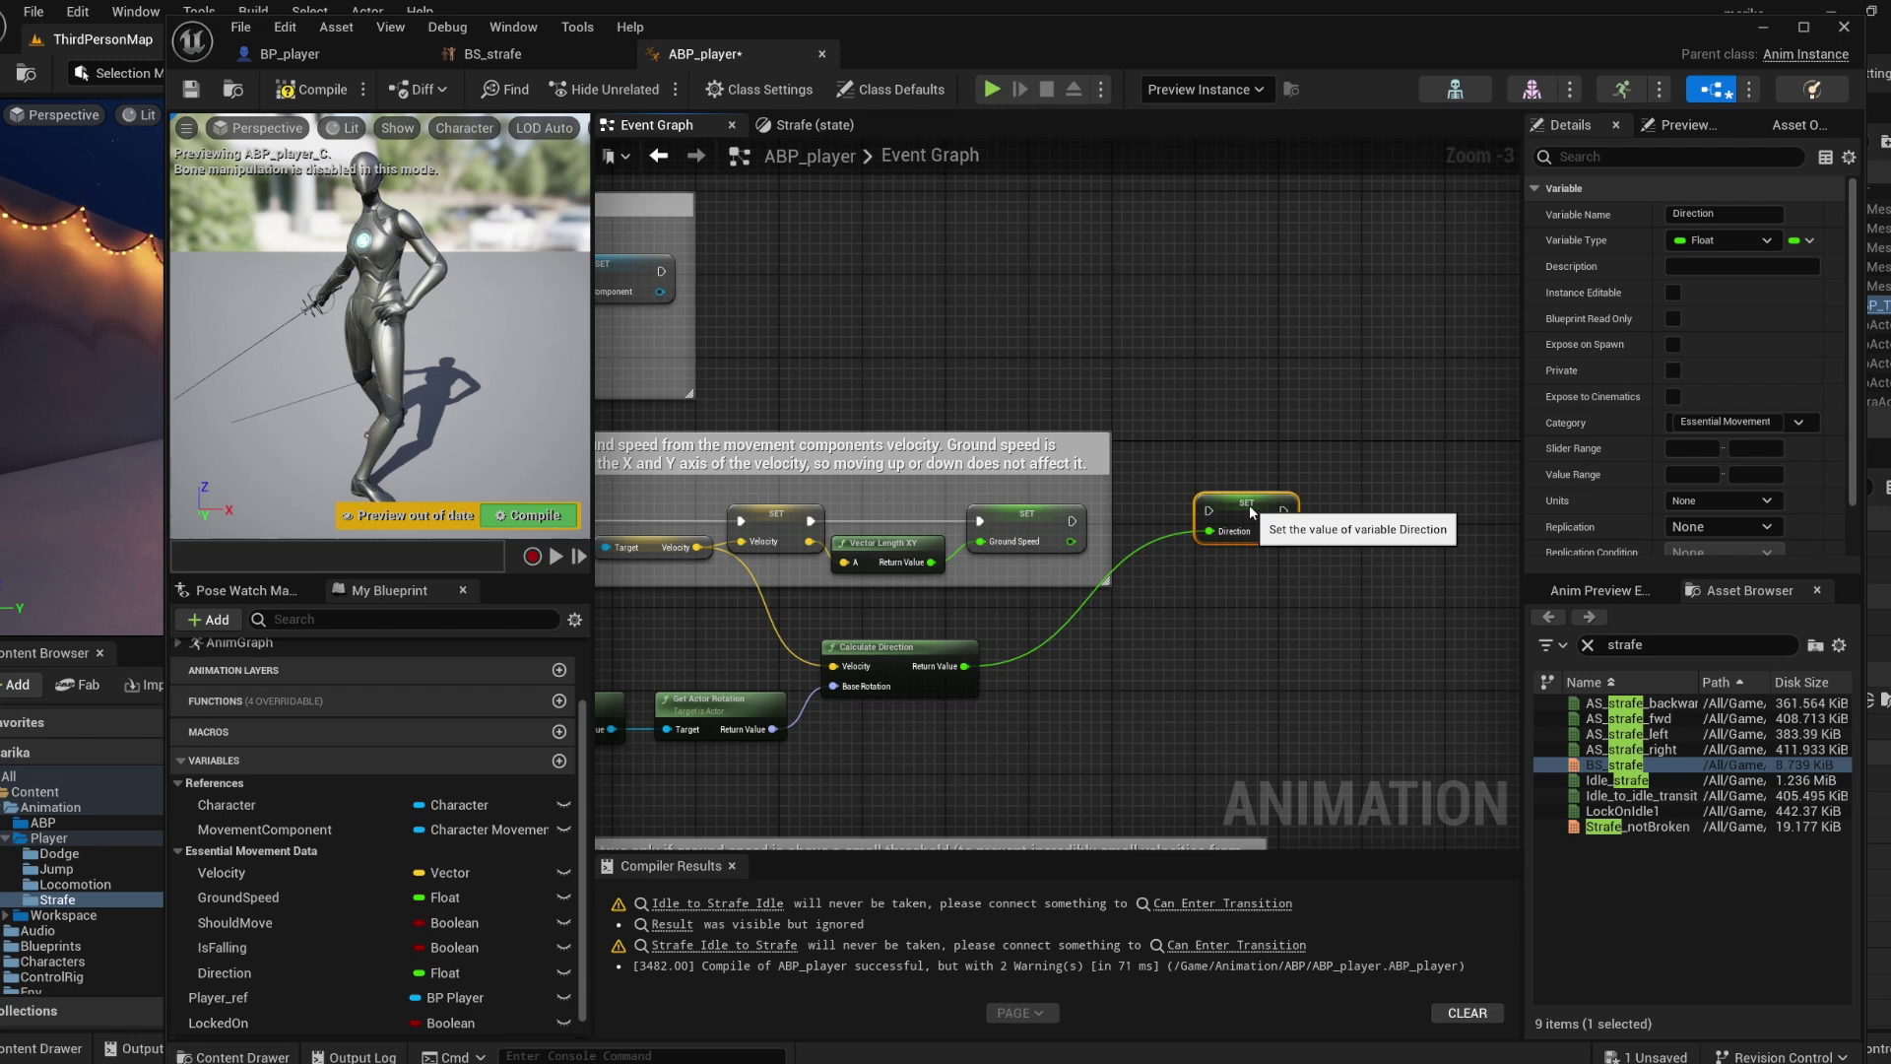
pyautogui.moveTo(1072, 521); pyautogui.dragTo(1208, 519)
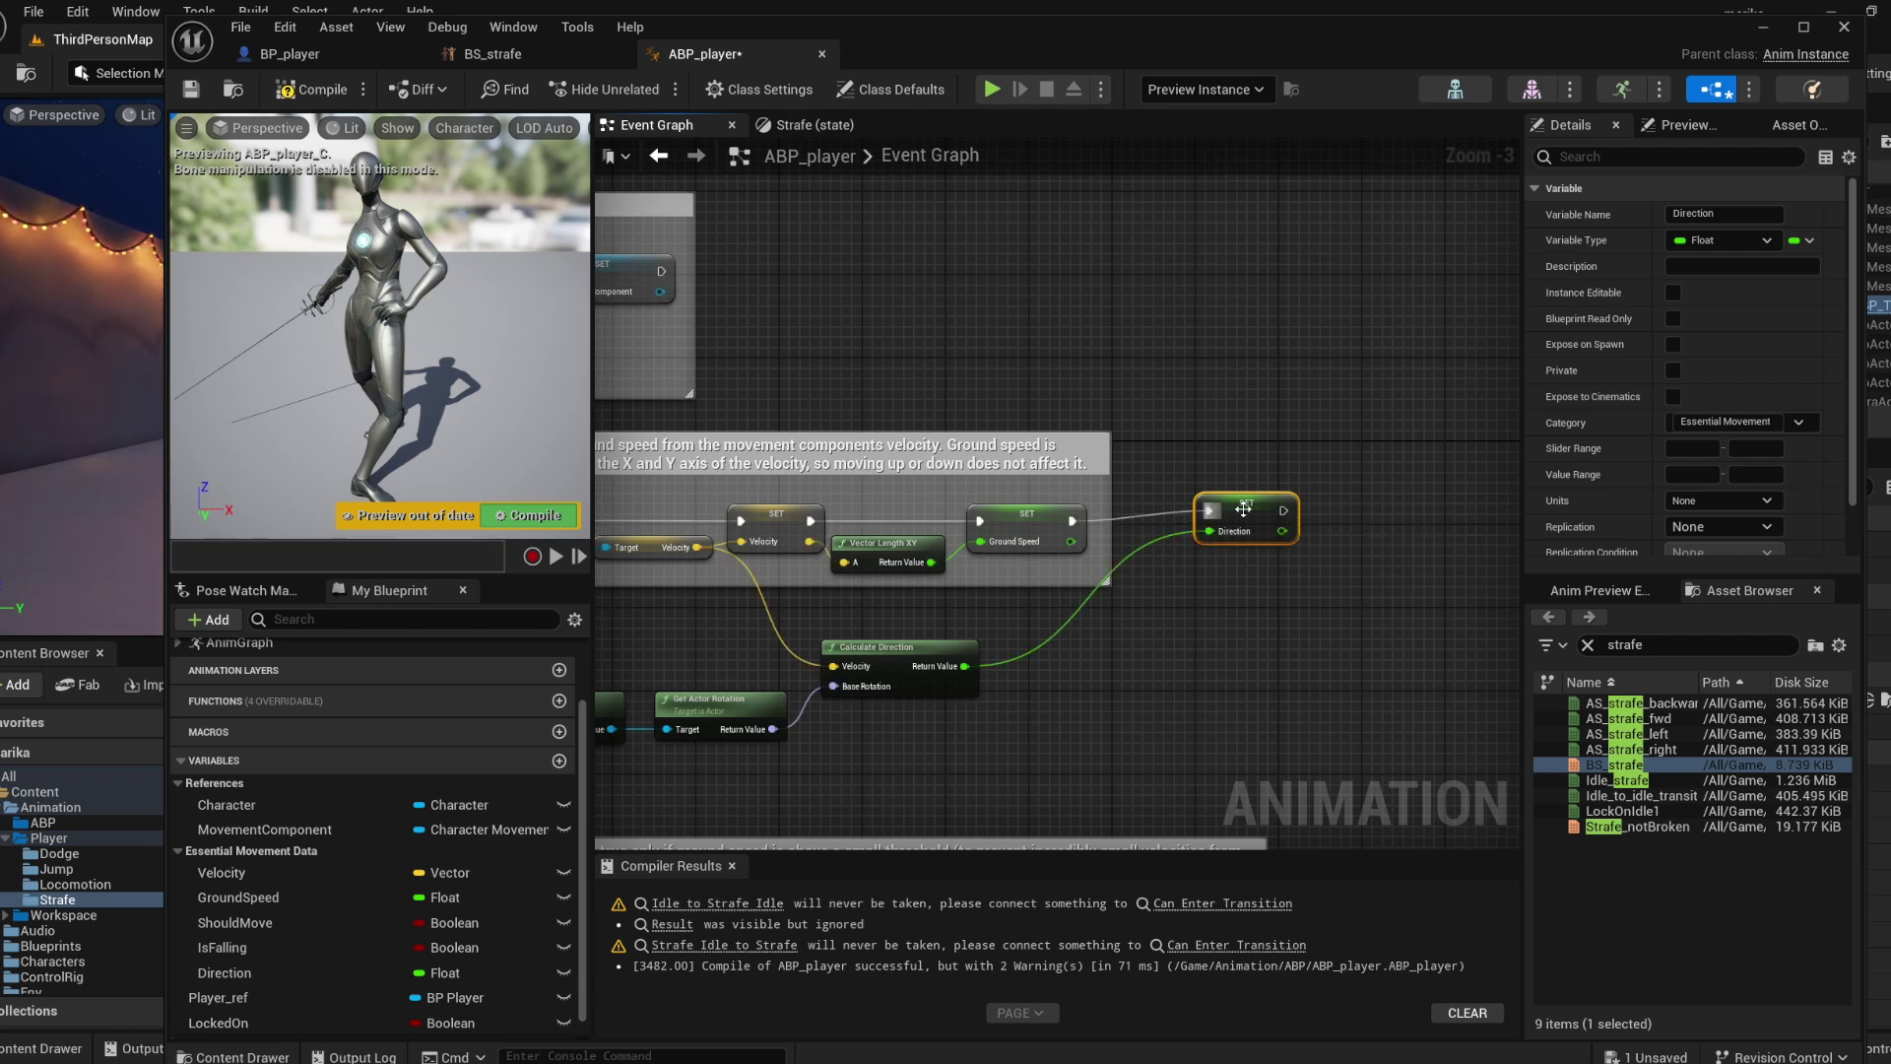
pyautogui.click(534, 515)
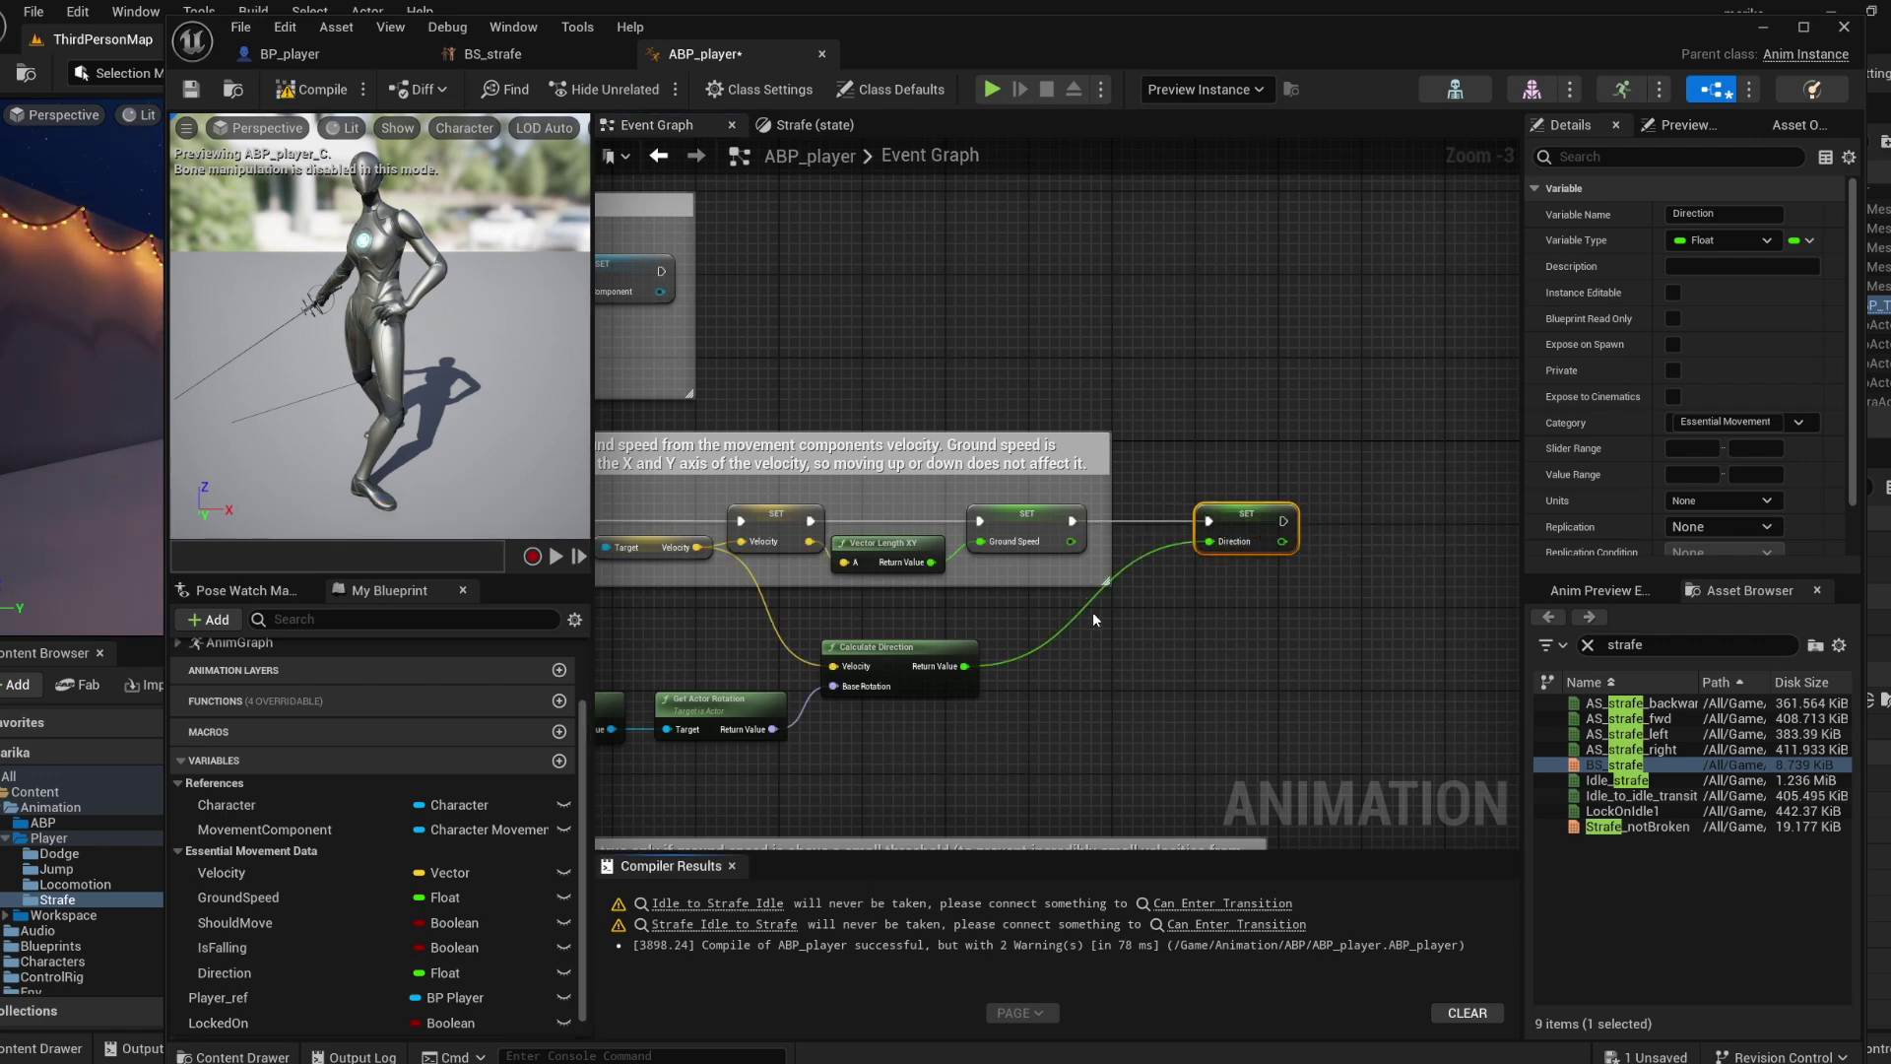
# Feed the Direction variable into the Direction input of BS_strafe in the Strafe state.
pyautogui.moveTo(988, 392); pyautogui.dragTo(1256, 246, button='right')
pyautogui.click(825, 128)
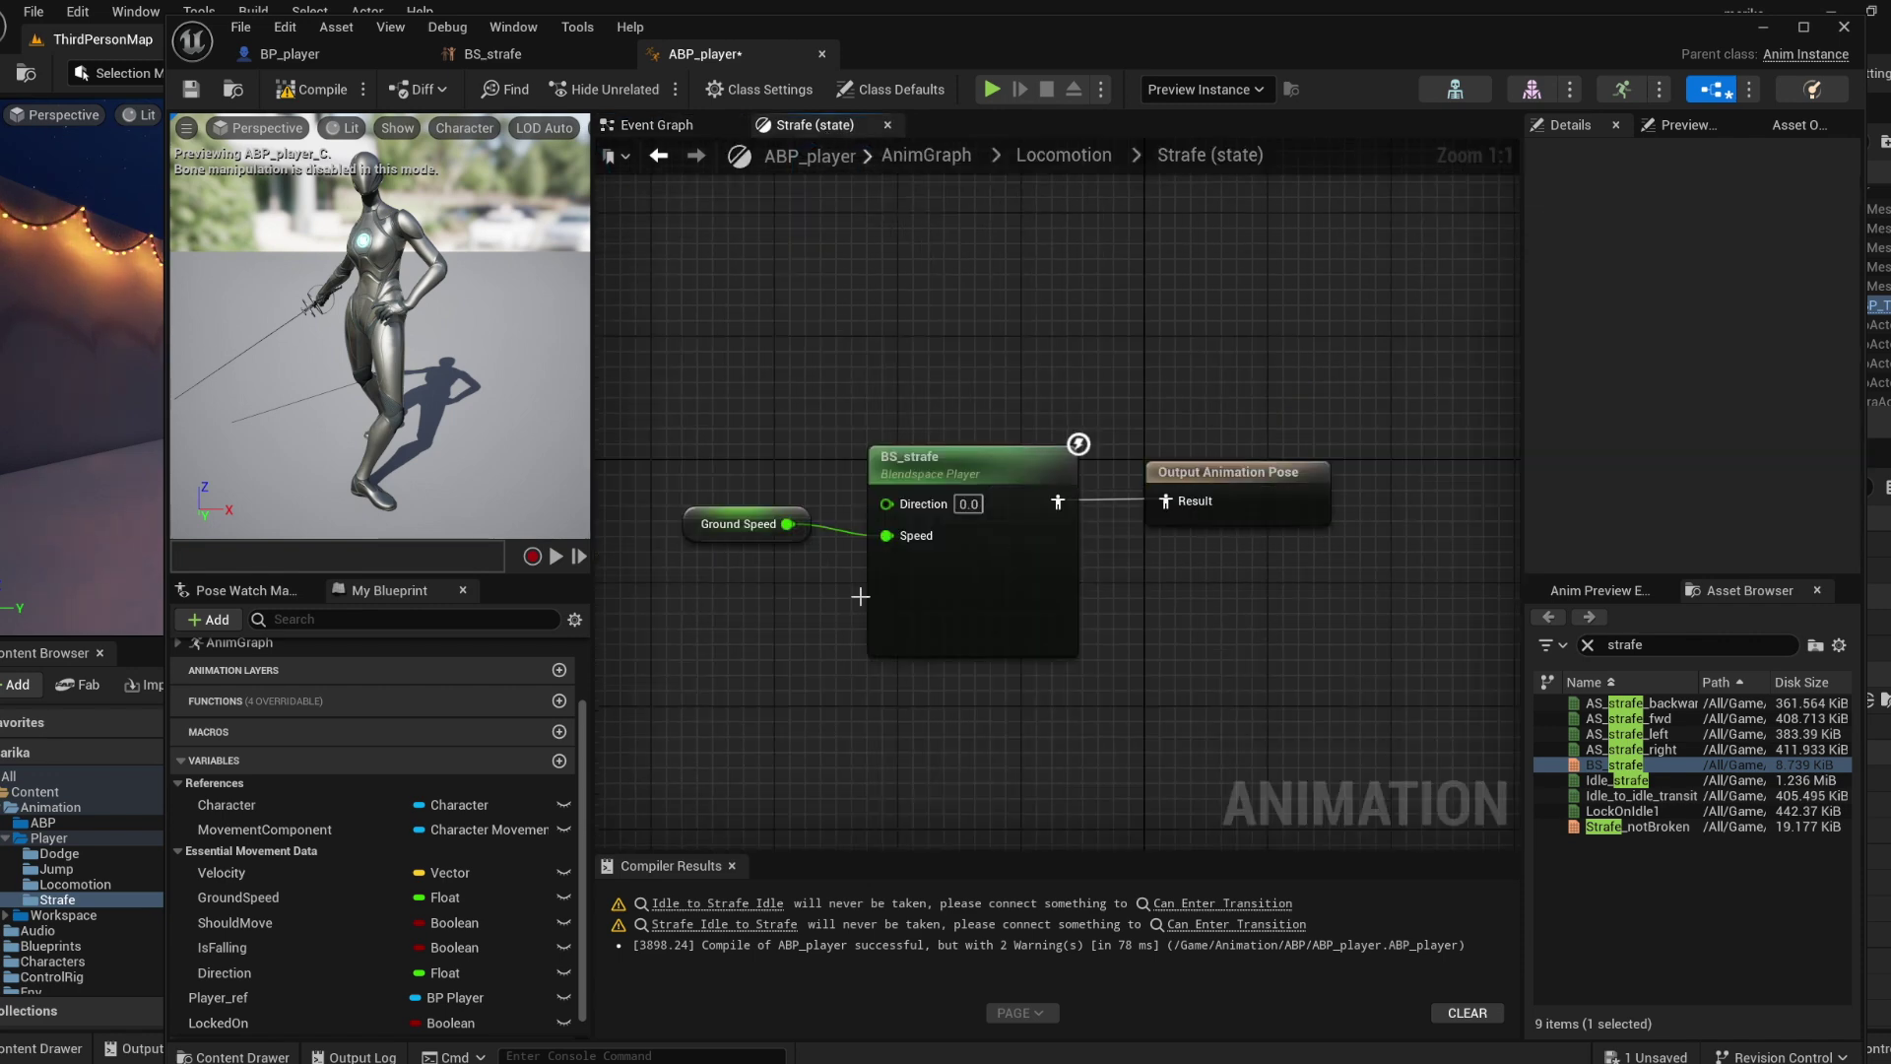
pyautogui.click(739, 570)
pyautogui.moveTo(224, 971); pyautogui.dragTo(887, 504)
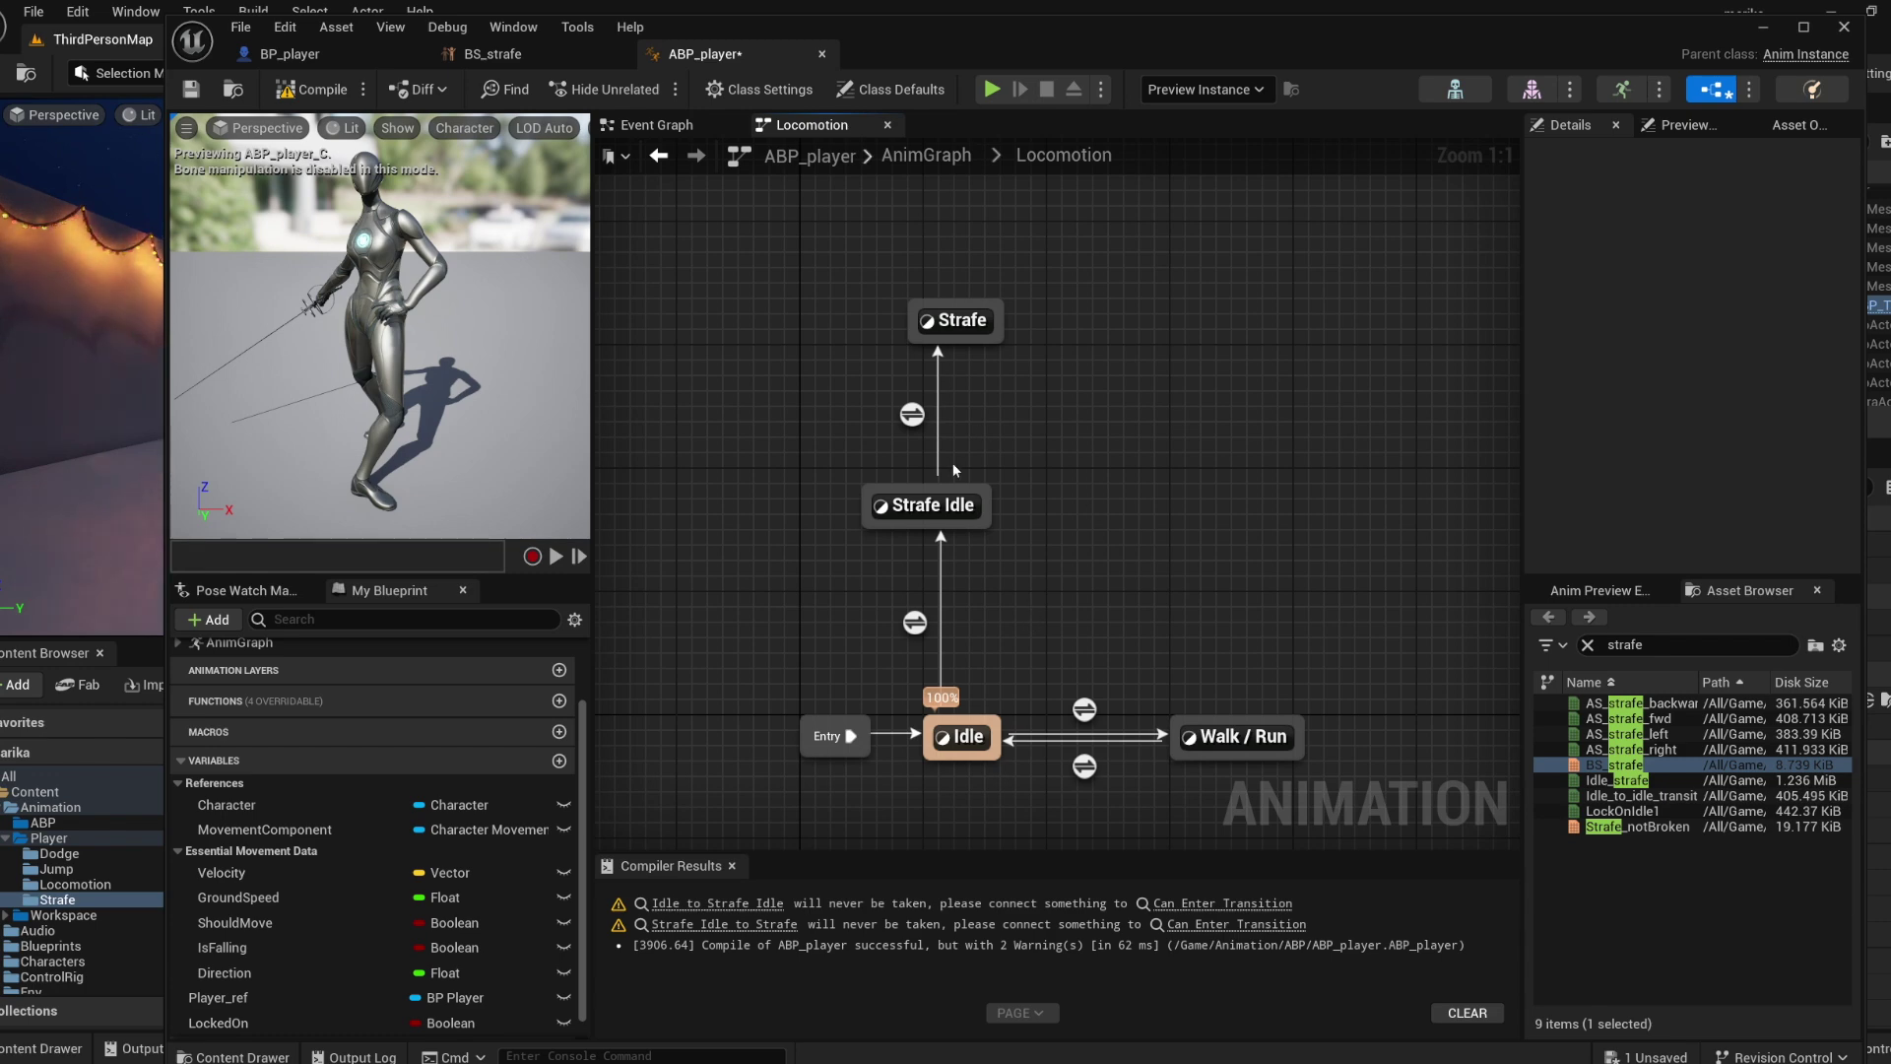
# Connect the LockedOn variable to Can Enter Transition in the Idle to Strafe Idle rule and return to the Locomotion graph.
pyautogui.doubleClick(914, 623)
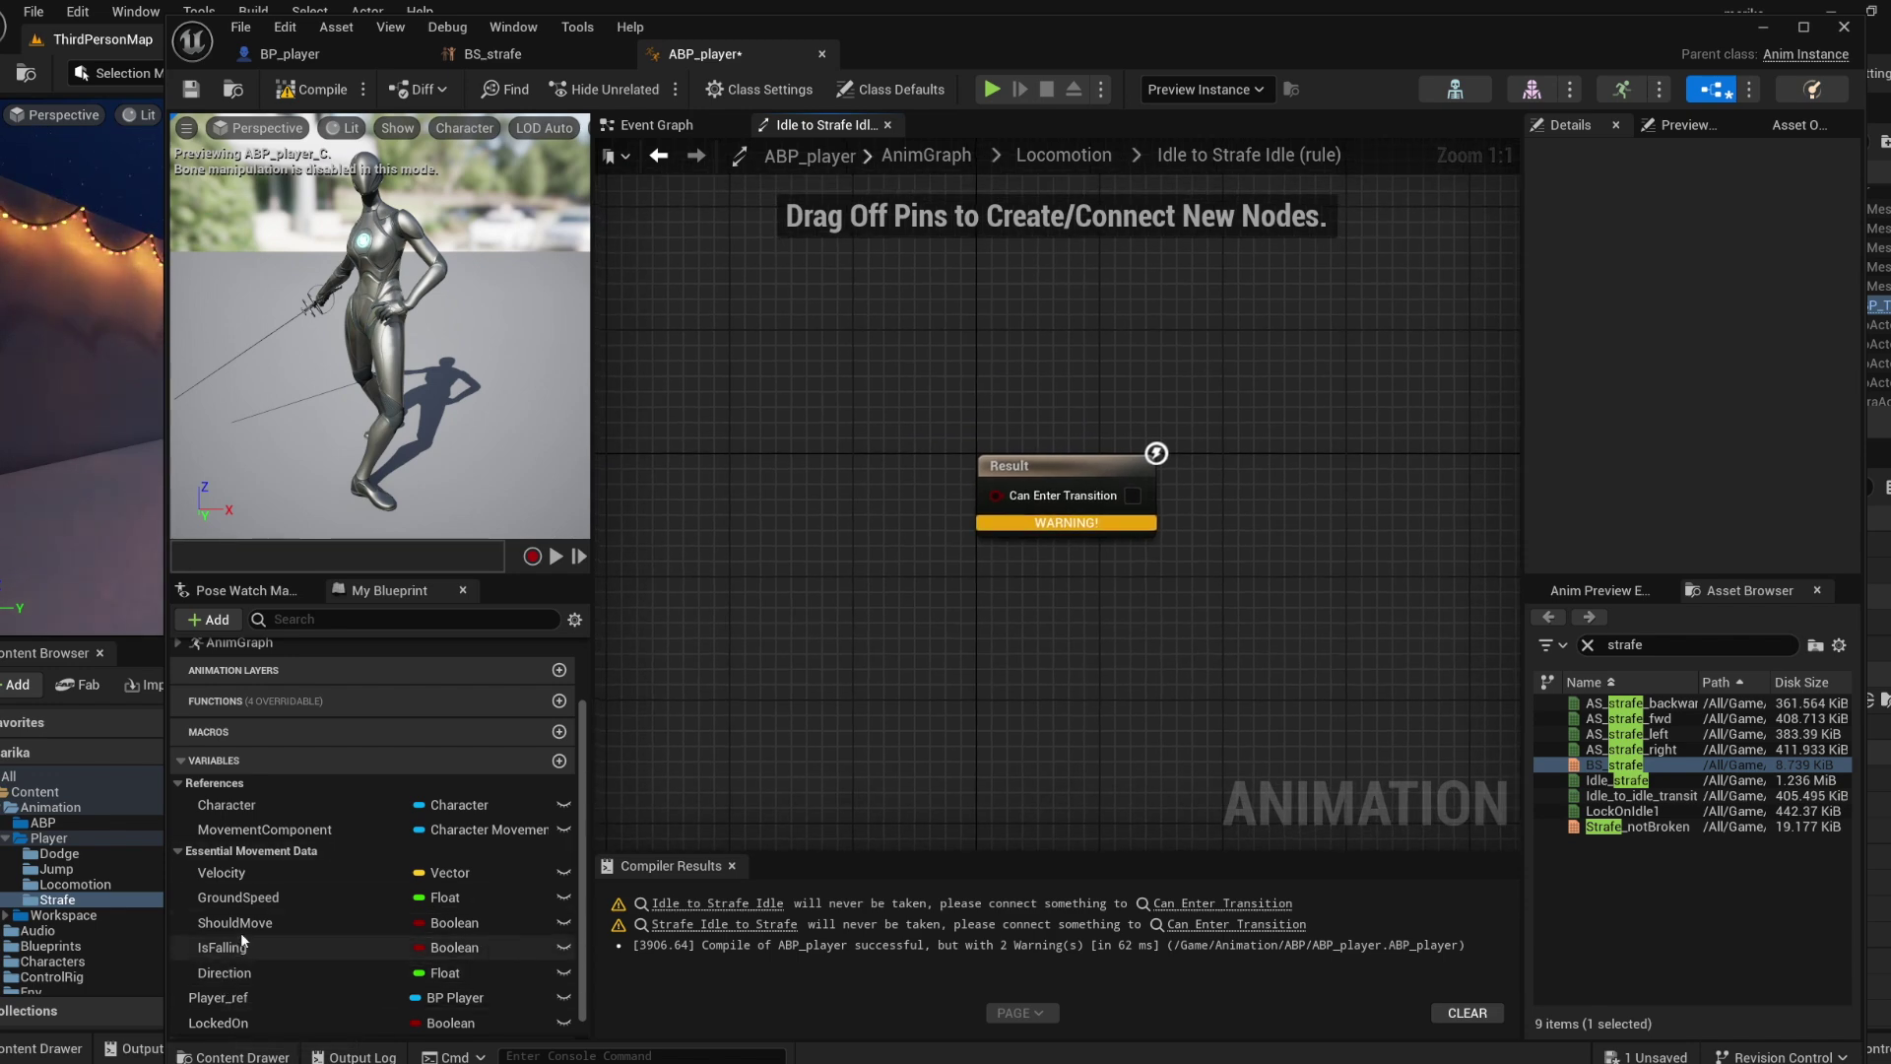
pyautogui.moveTo(246, 1022); pyautogui.dragTo(990, 496)
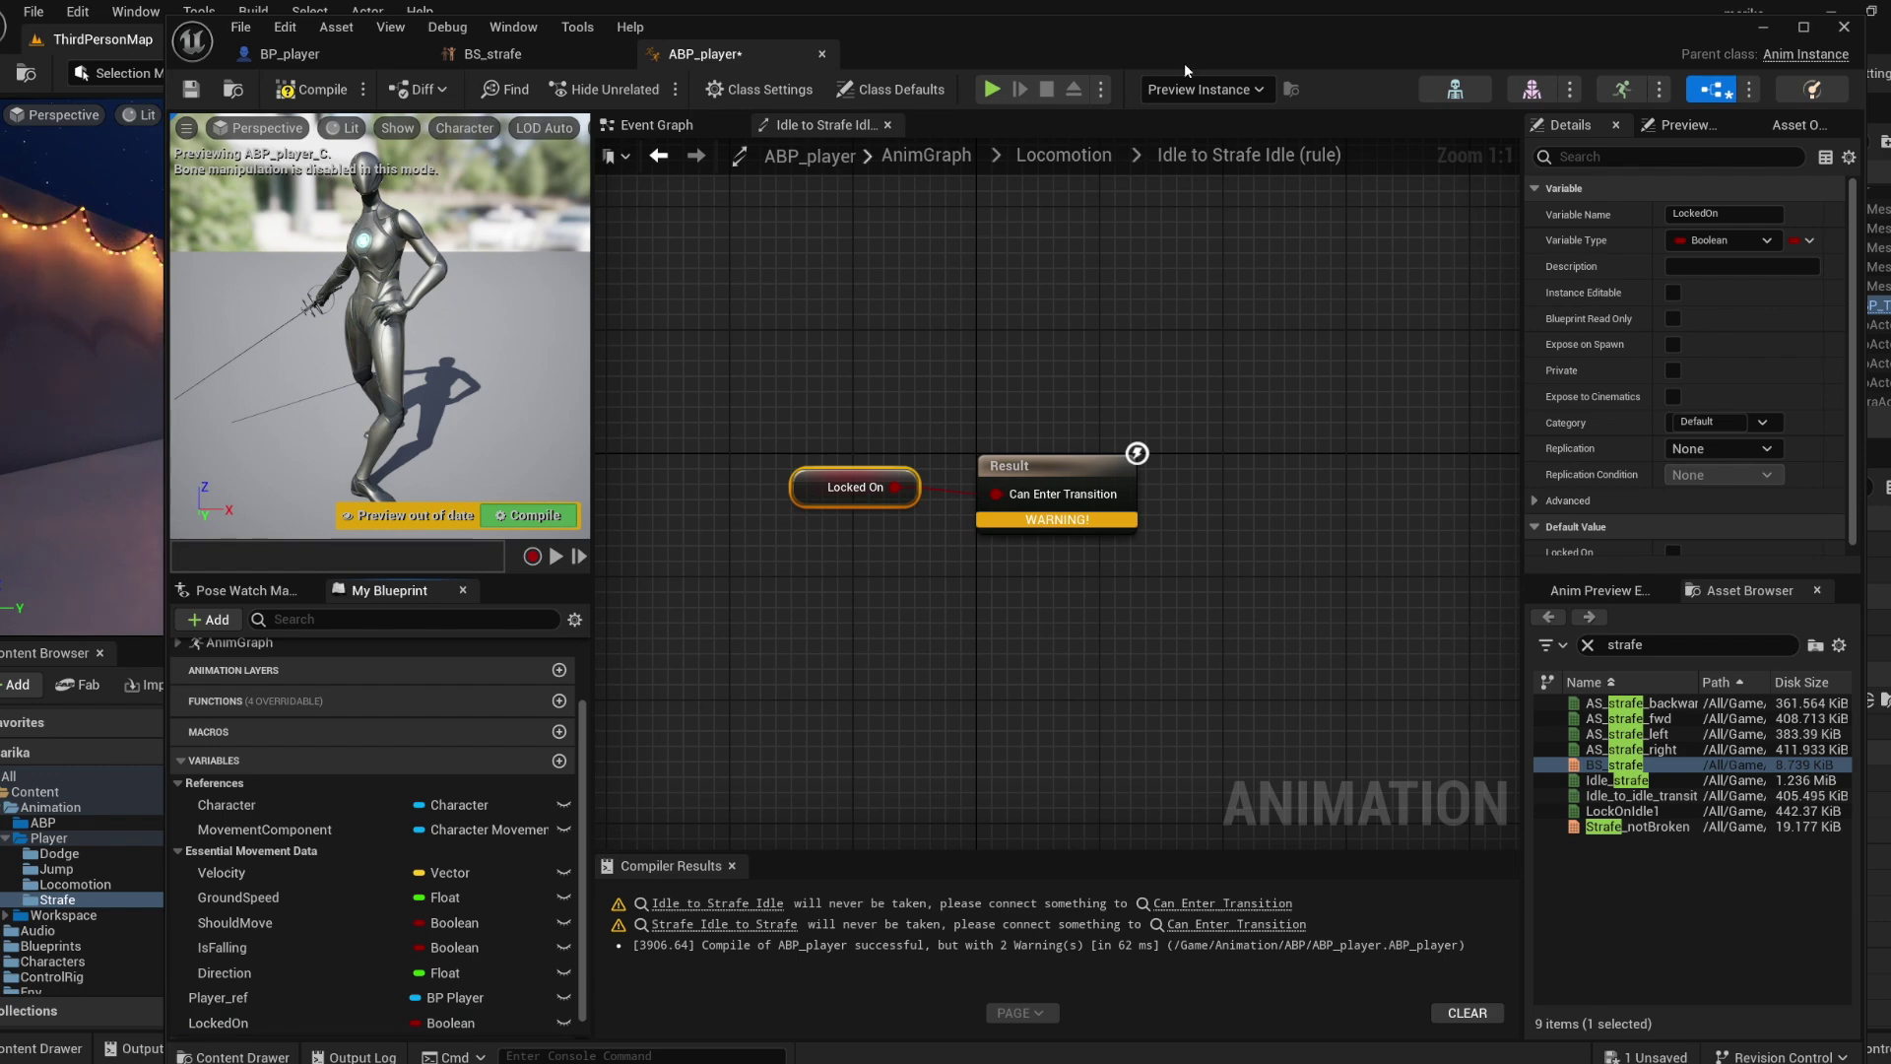
pyautogui.click(1070, 159)
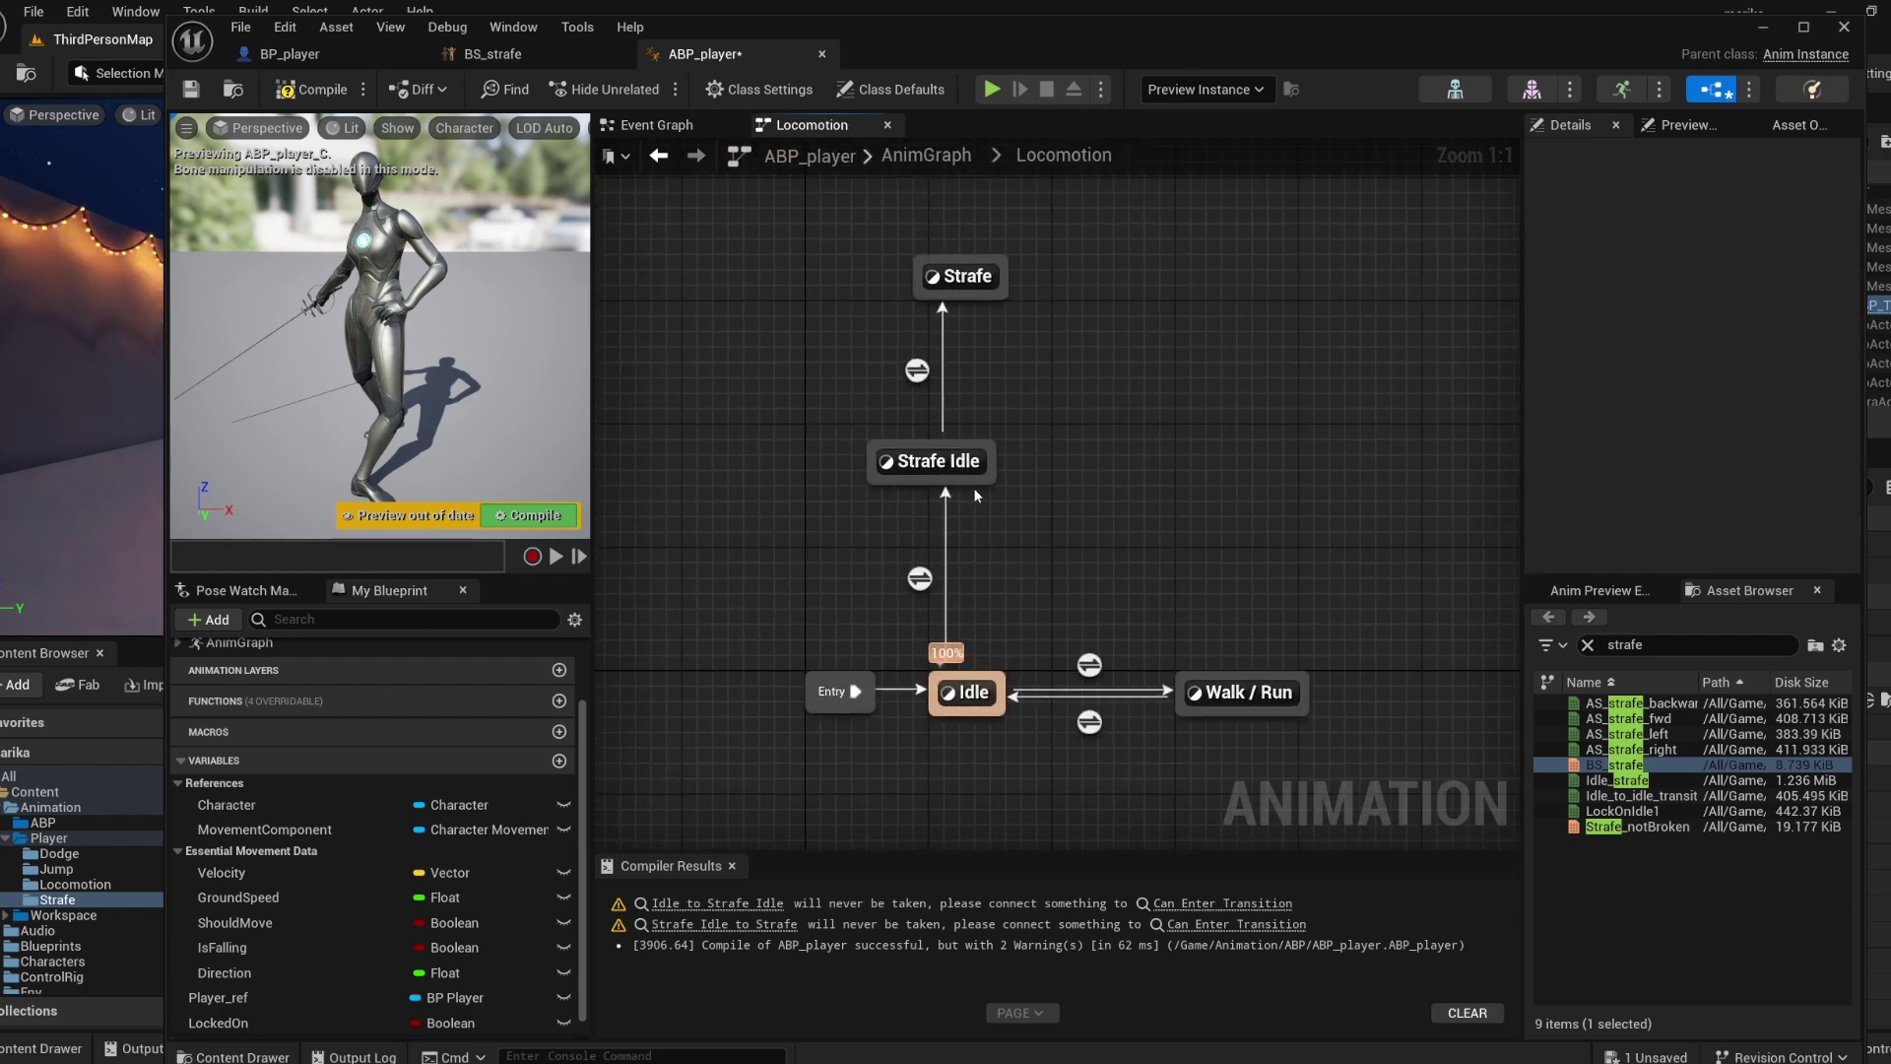
# Connect the LockedOn variable to Can Enter Transition in the Strafe Idle to Strafe rule, leaving room between the nodes.
pyautogui.doubleClick(917, 371)
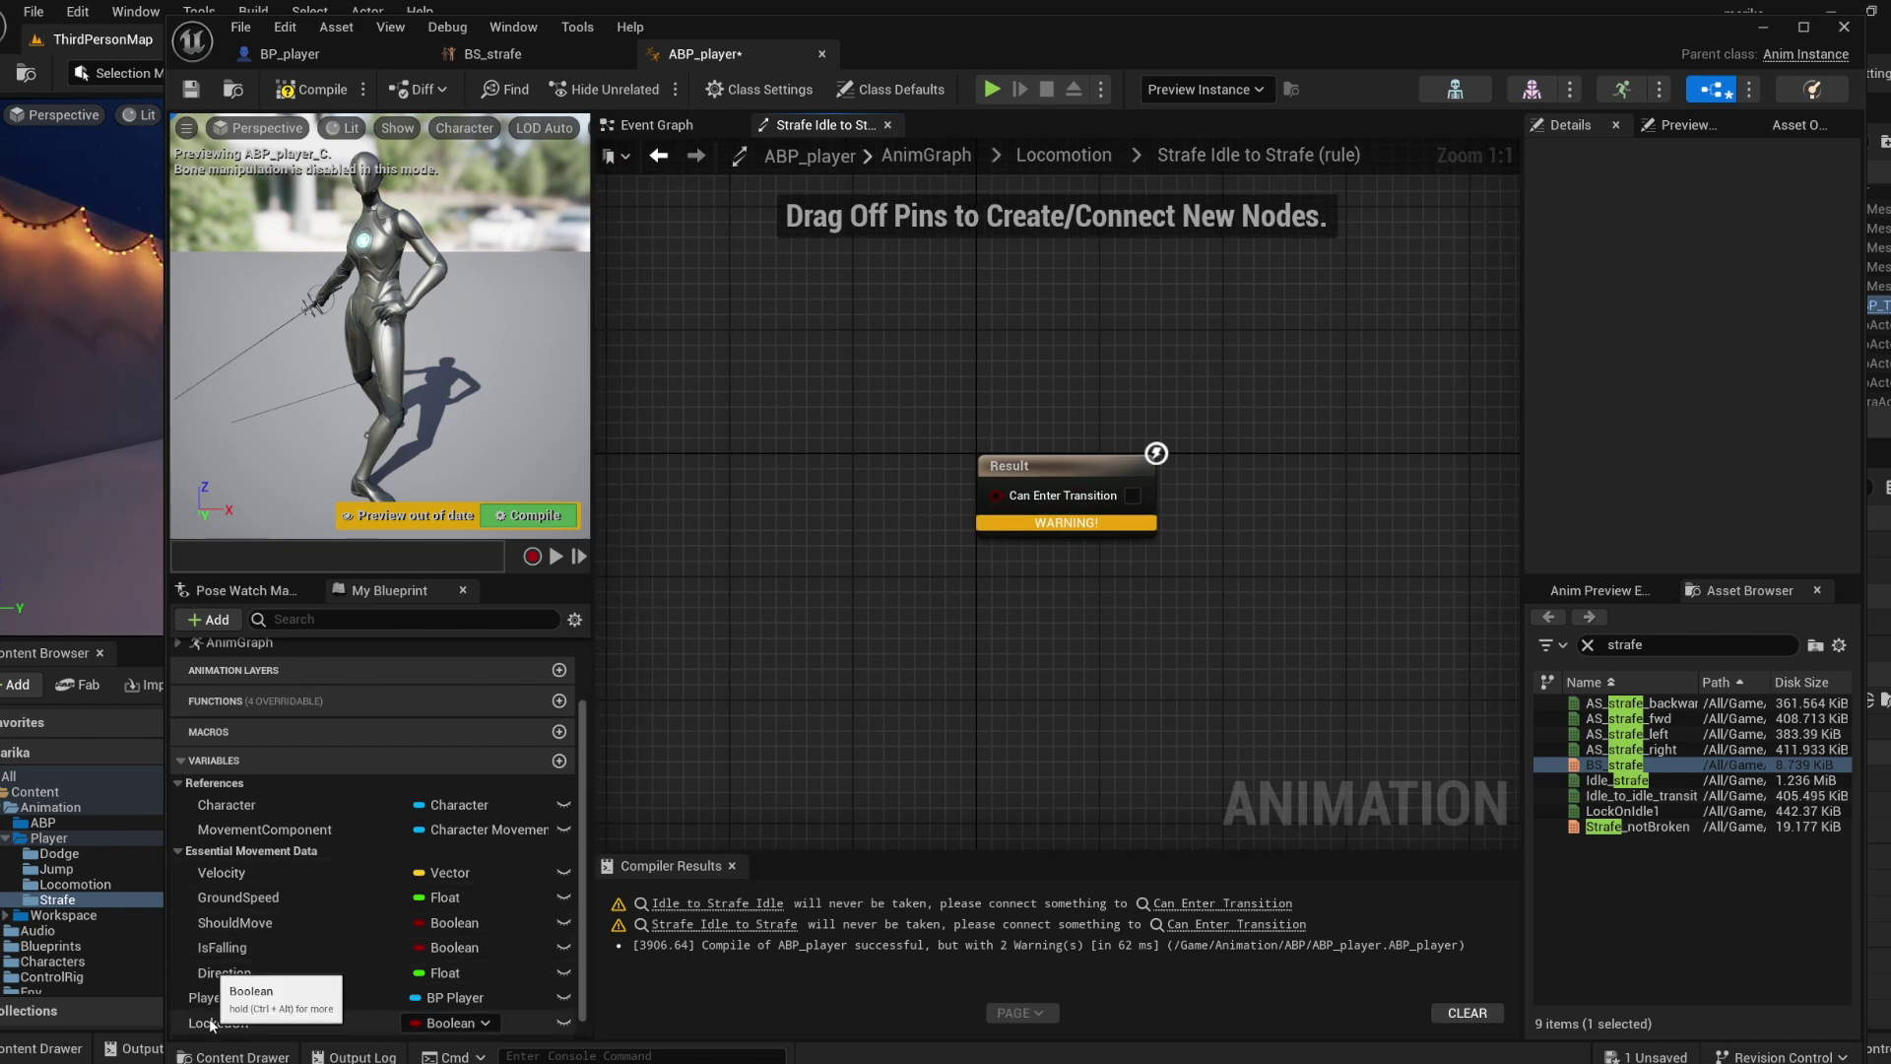
pyautogui.moveTo(218, 1023); pyautogui.dragTo(994, 499)
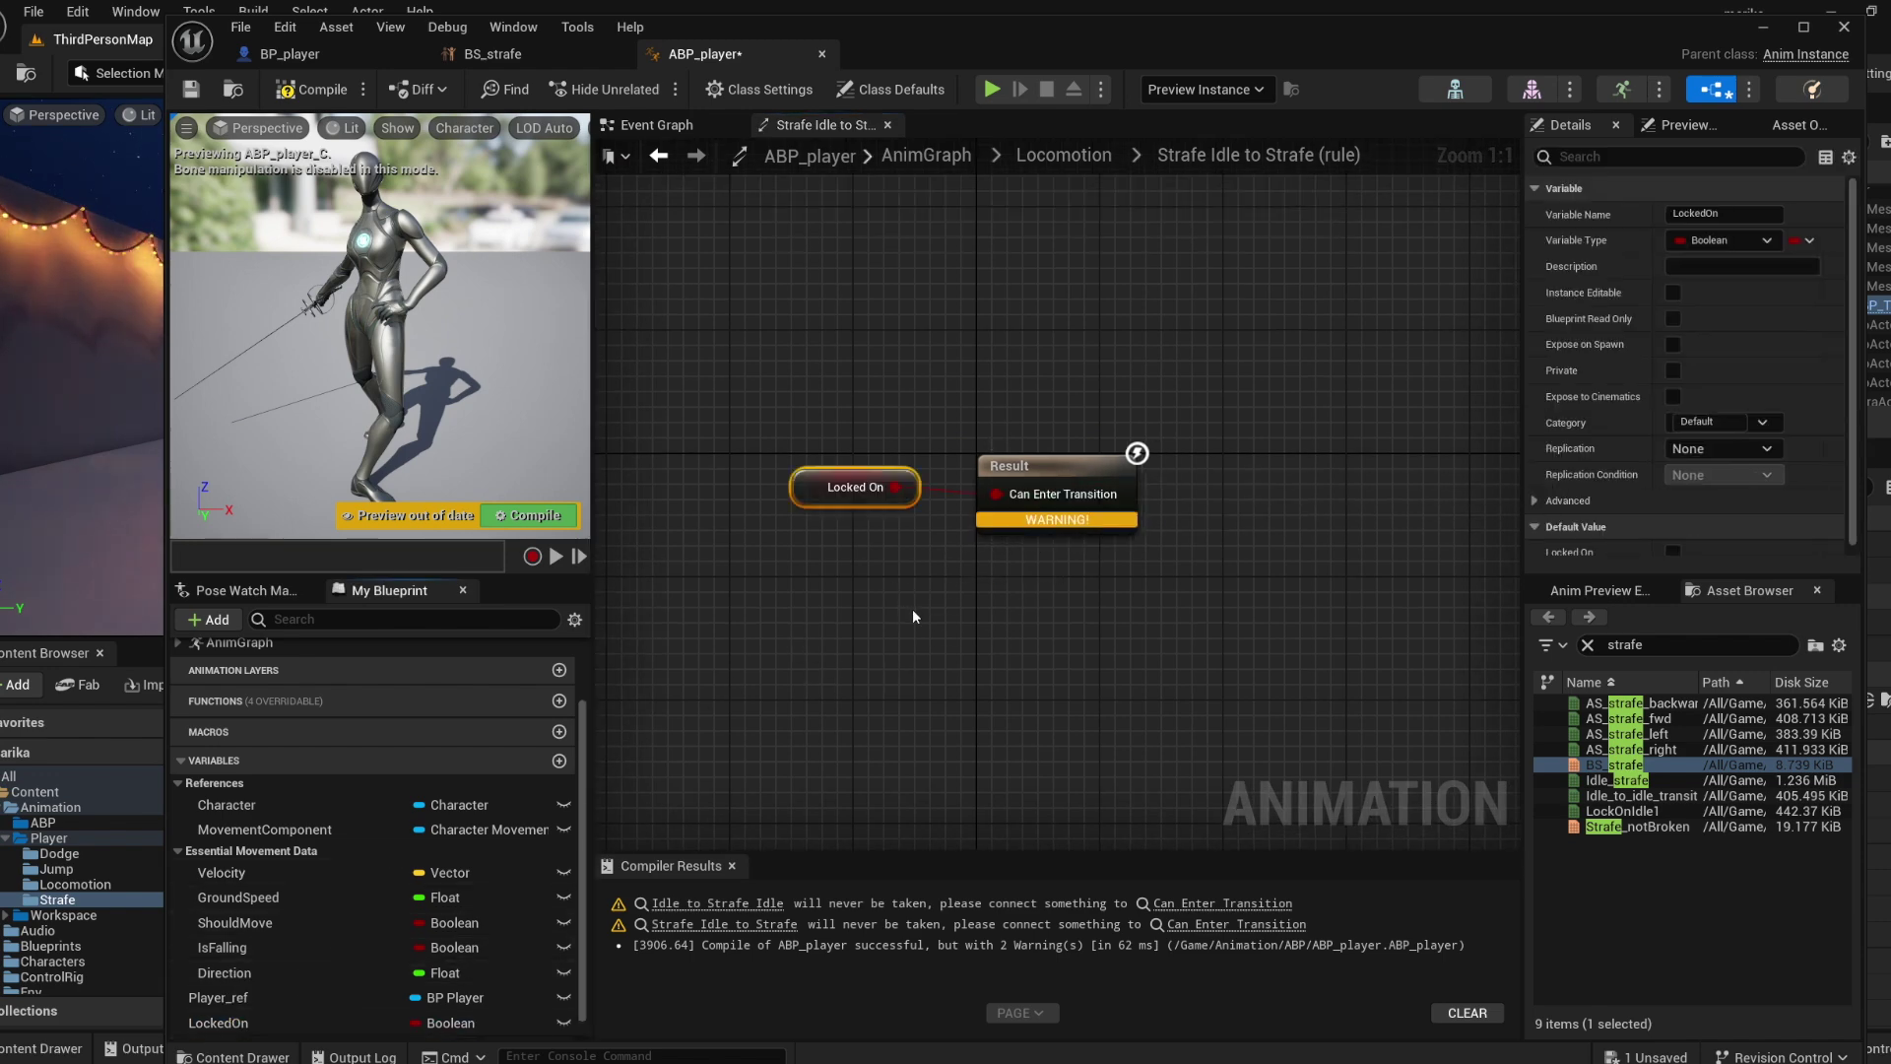
pyautogui.moveTo(912, 608); pyautogui.dragTo(1101, 627, button='right')
pyautogui.moveTo(1007, 512); pyautogui.dragTo(857, 533)
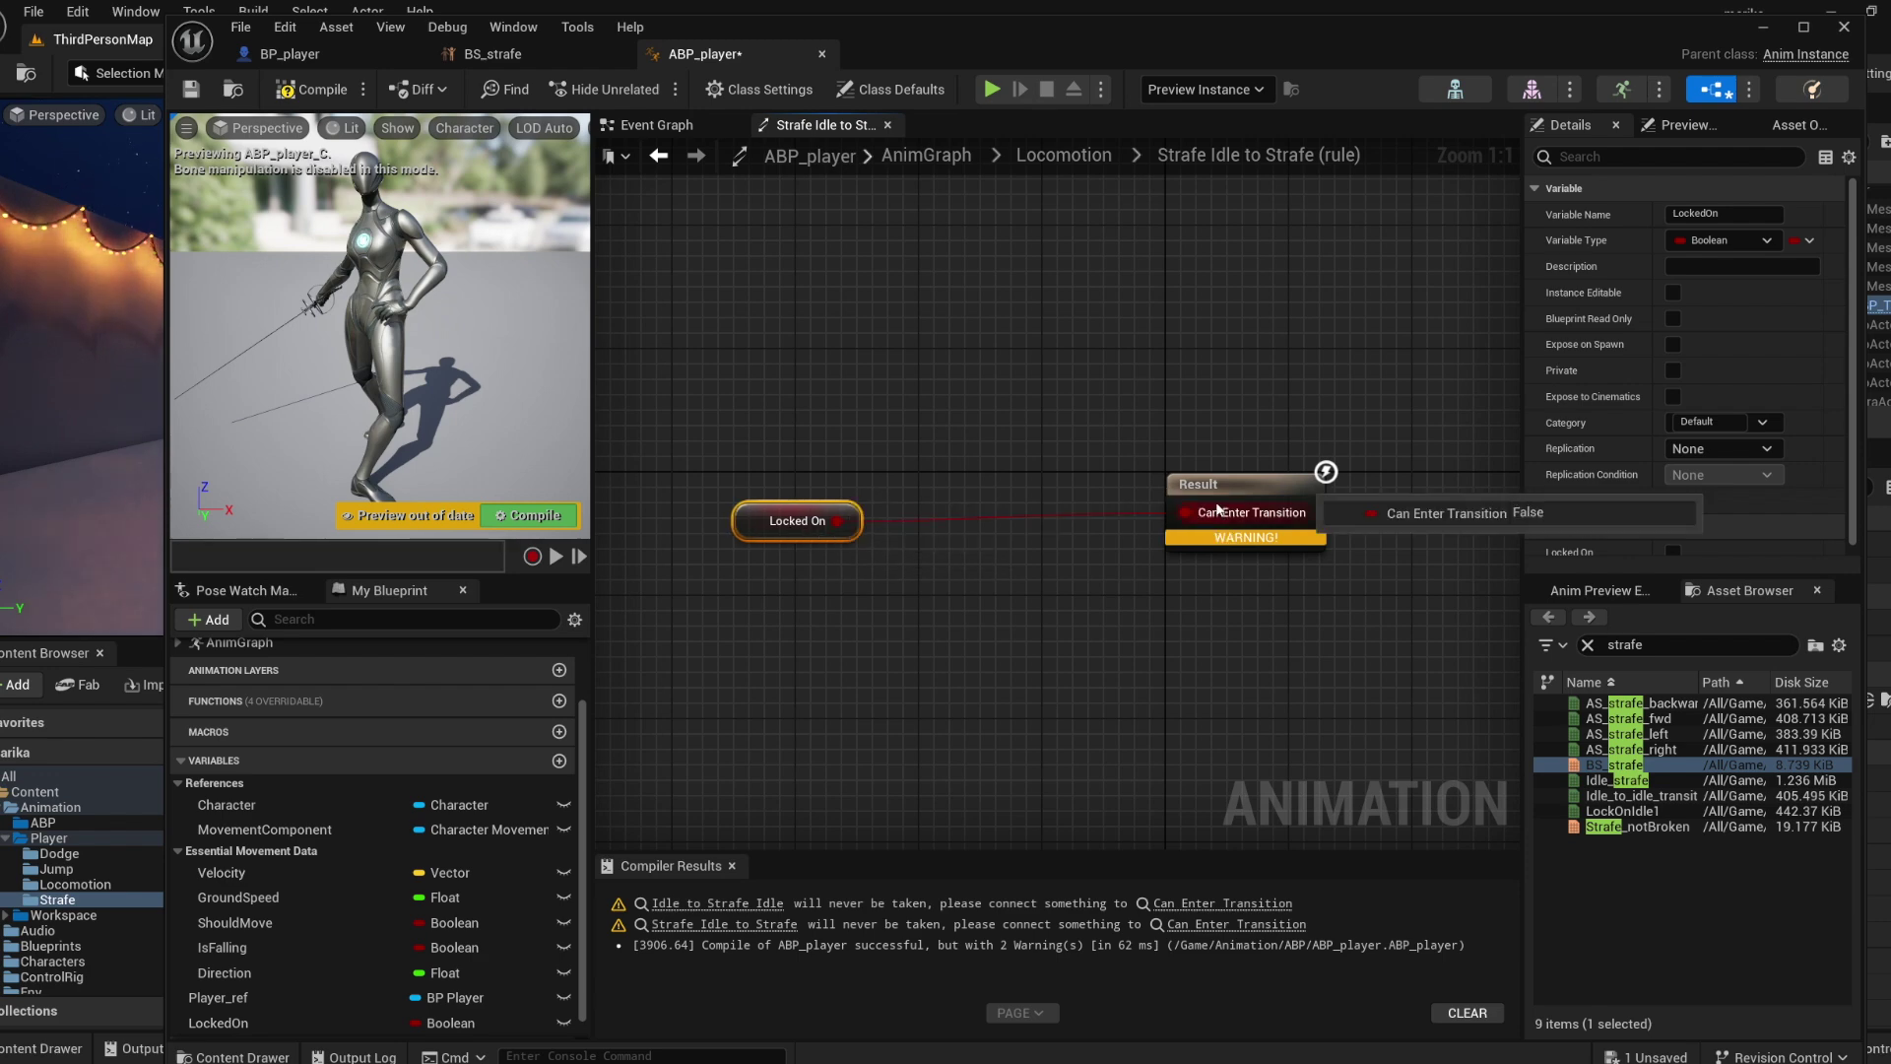
pyautogui.moveTo(1182, 511); pyautogui.dragTo(1026, 571)
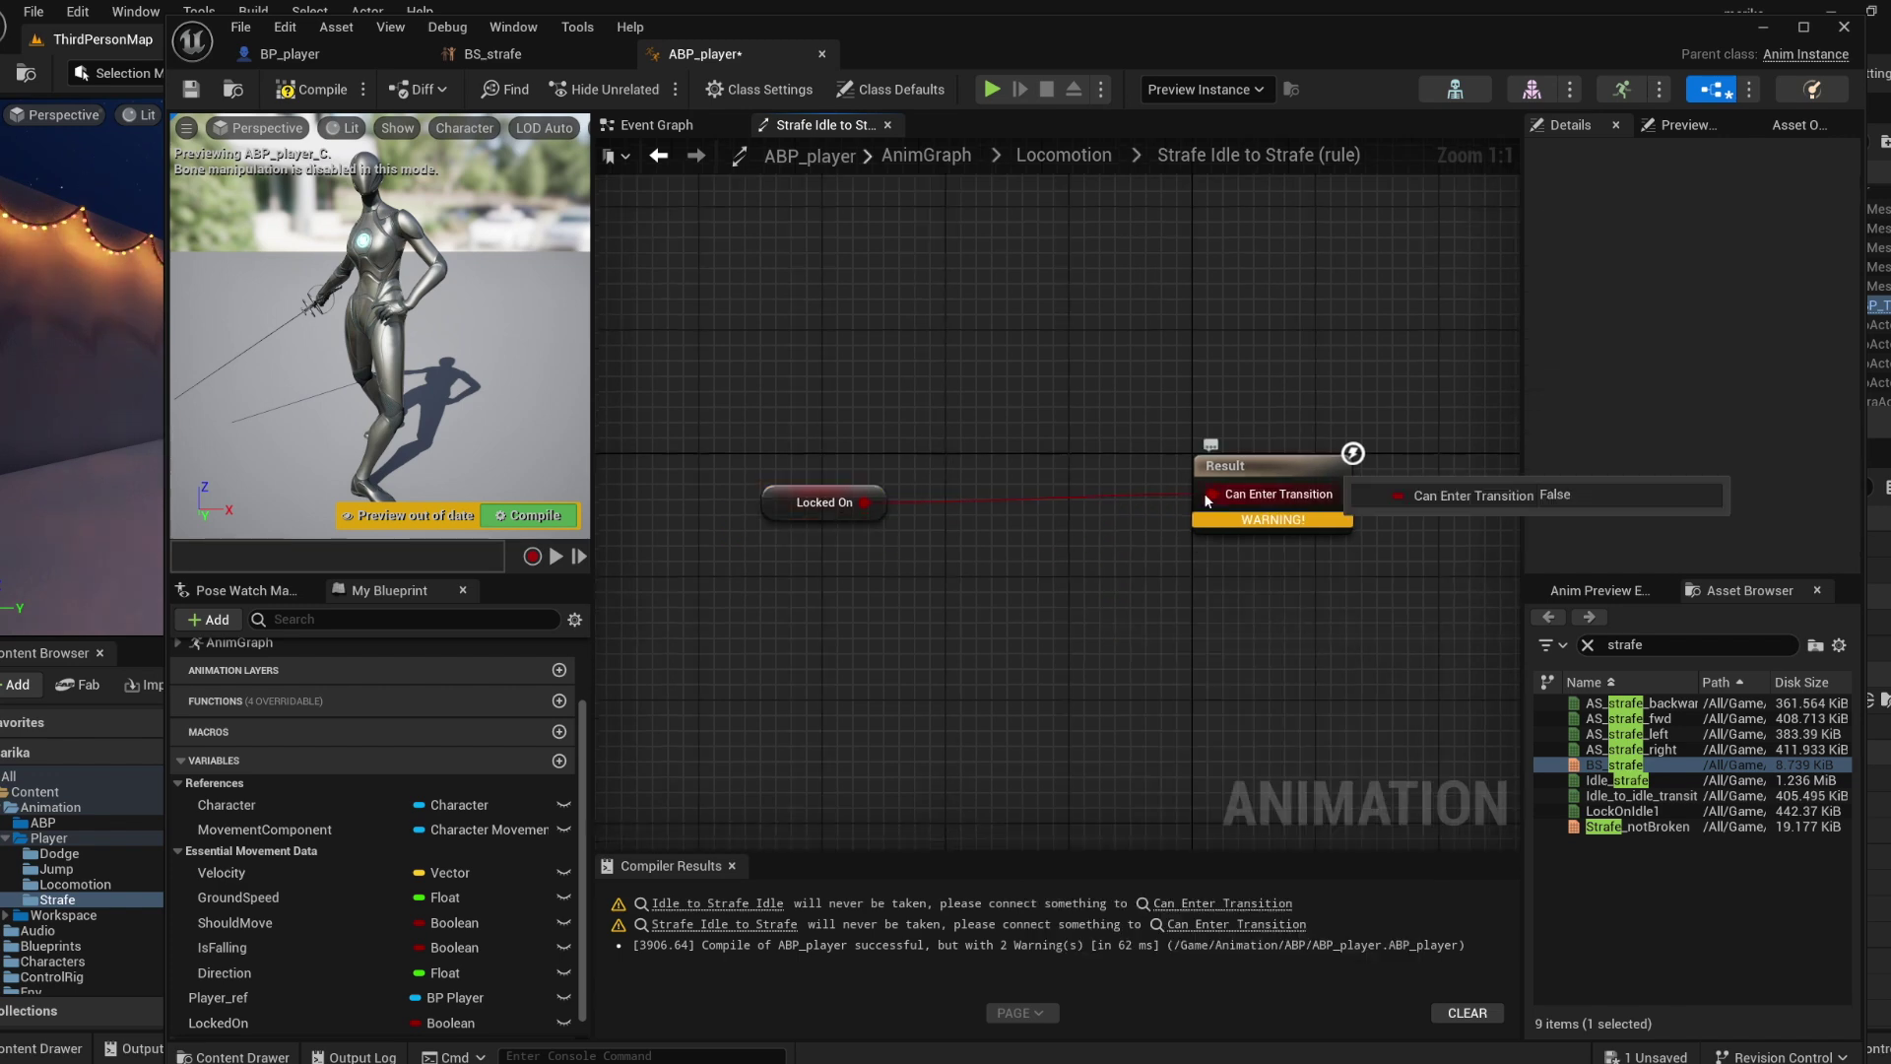
# Combine LockedOn and ShouldMove with an AND node feeding Can Enter Transition in the Strafe Idle to Strafe rule, and compile.
pyautogui.moveTo(1209, 494); pyautogui.dragTo(1060, 454)
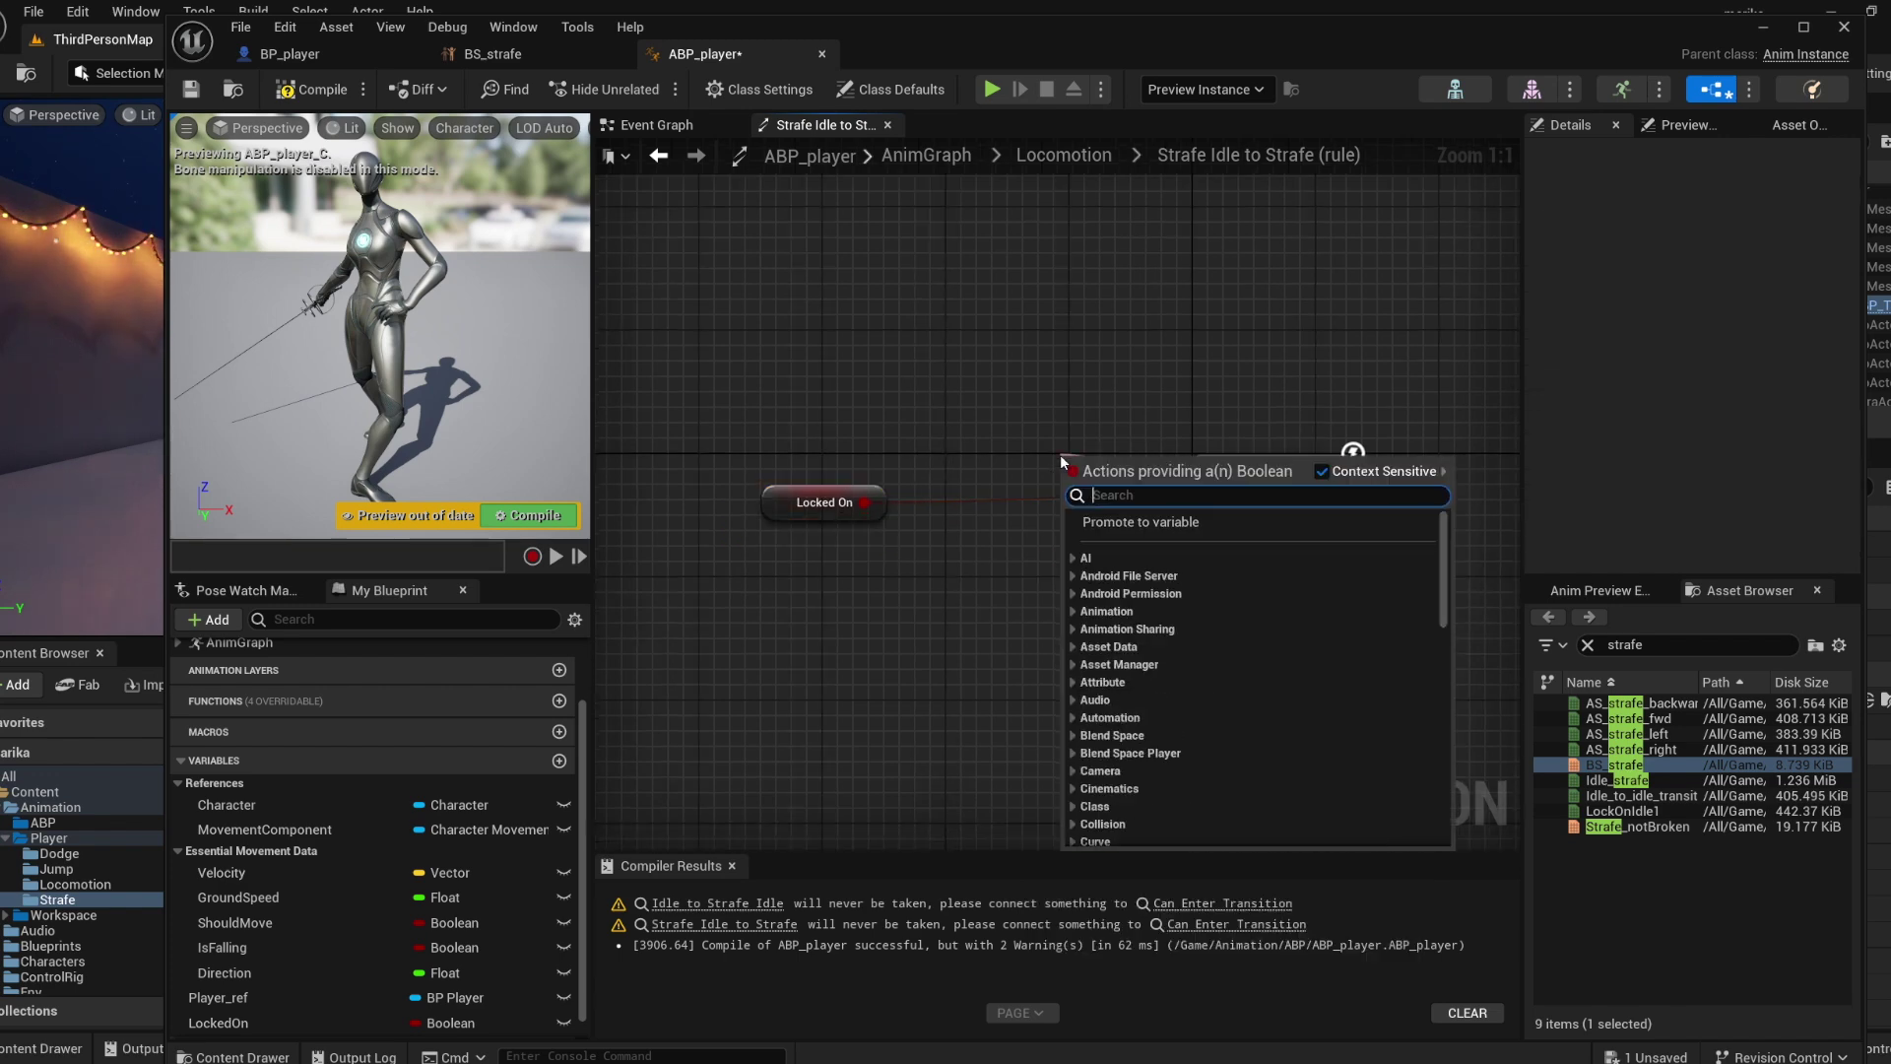
pyautogui.write('and')
pyautogui.press('Return')
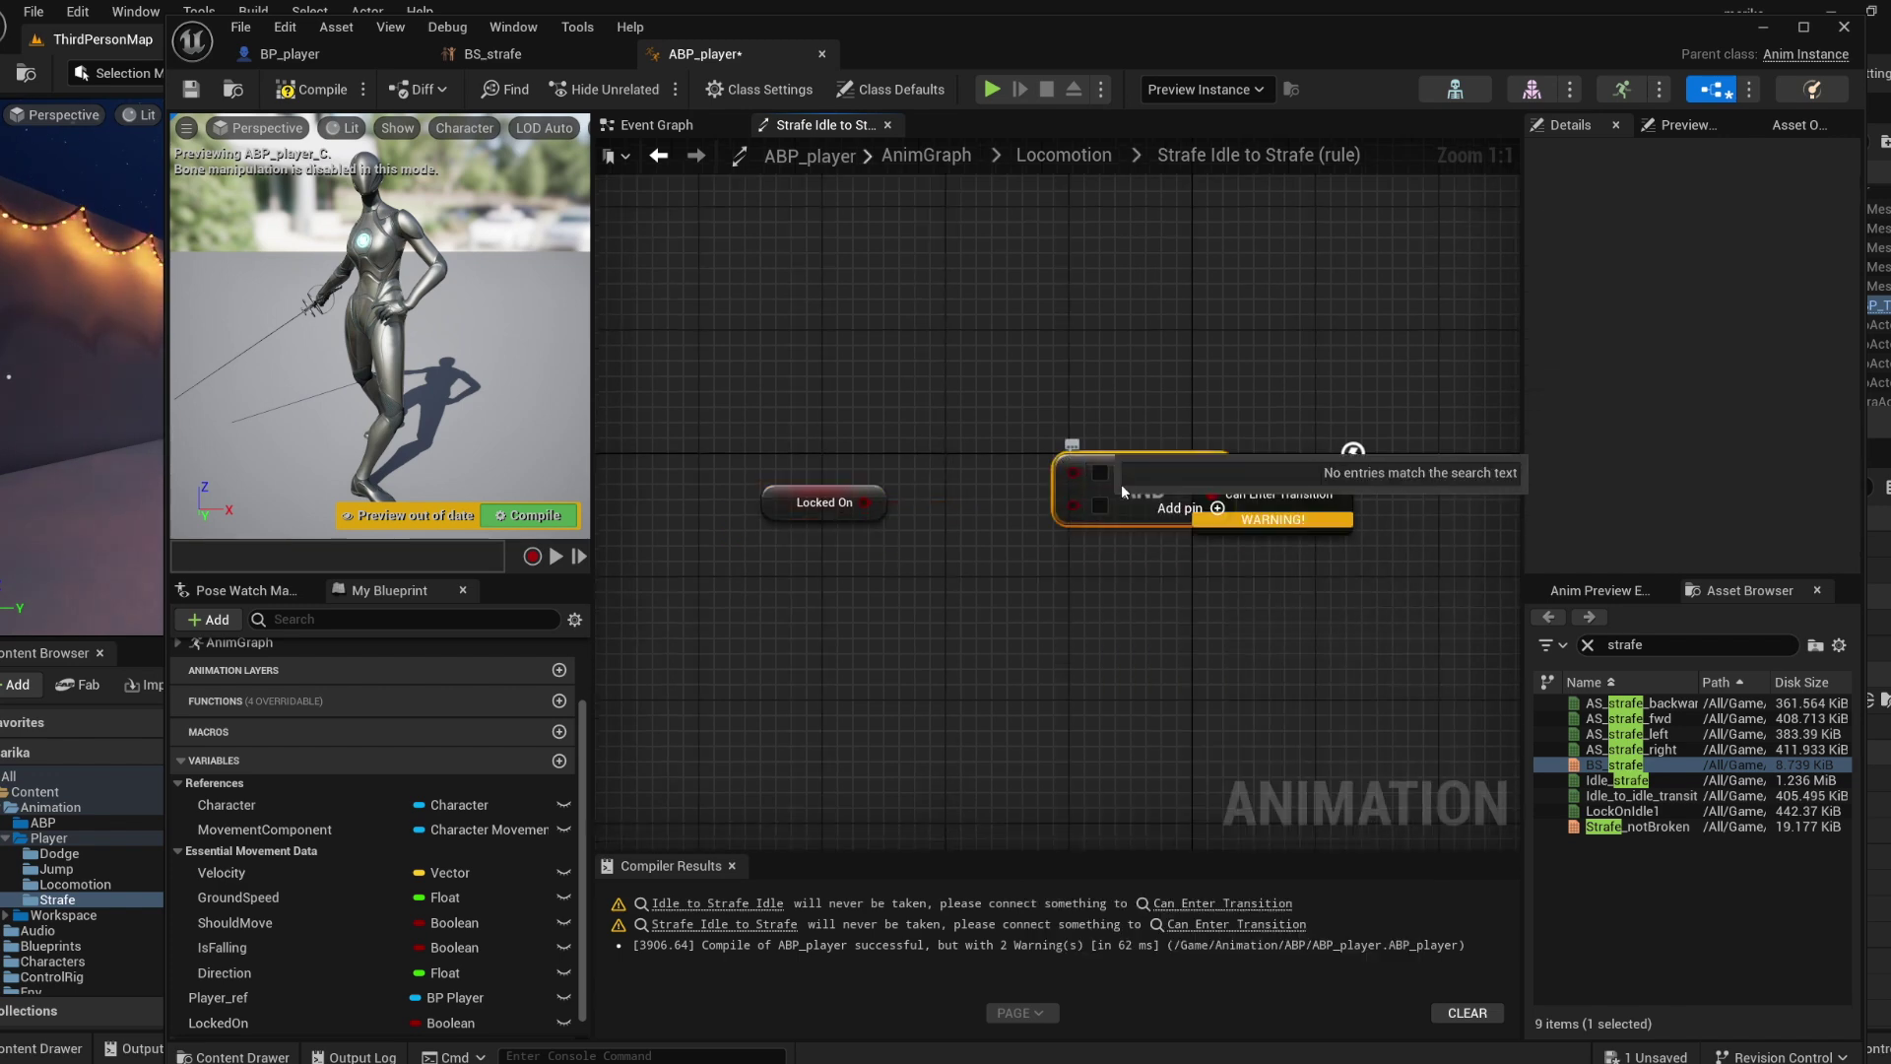
pyautogui.moveTo(1176, 469); pyautogui.dragTo(1030, 523)
pyautogui.moveTo(865, 502); pyautogui.dragTo(966, 487)
pyautogui.moveTo(837, 504); pyautogui.dragTo(837, 488)
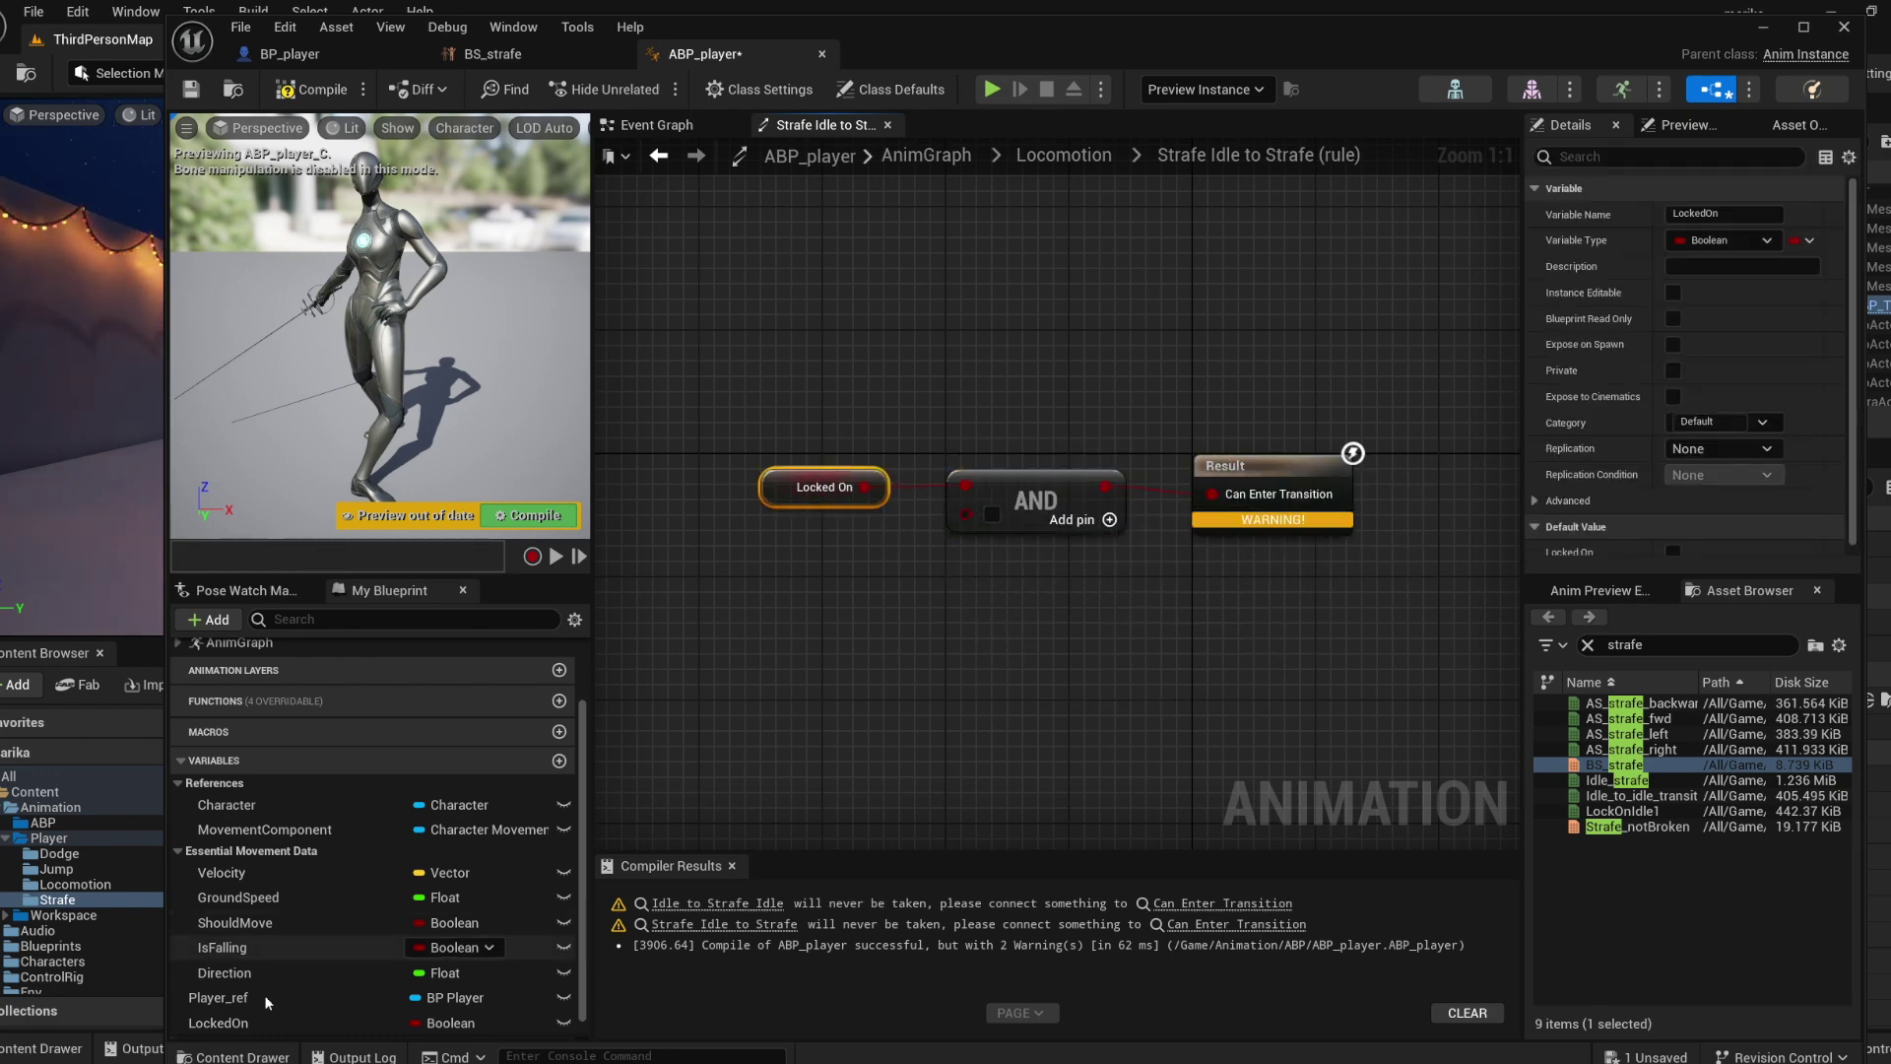
pyautogui.moveTo(234, 922); pyautogui.dragTo(965, 520)
pyautogui.press('F7')
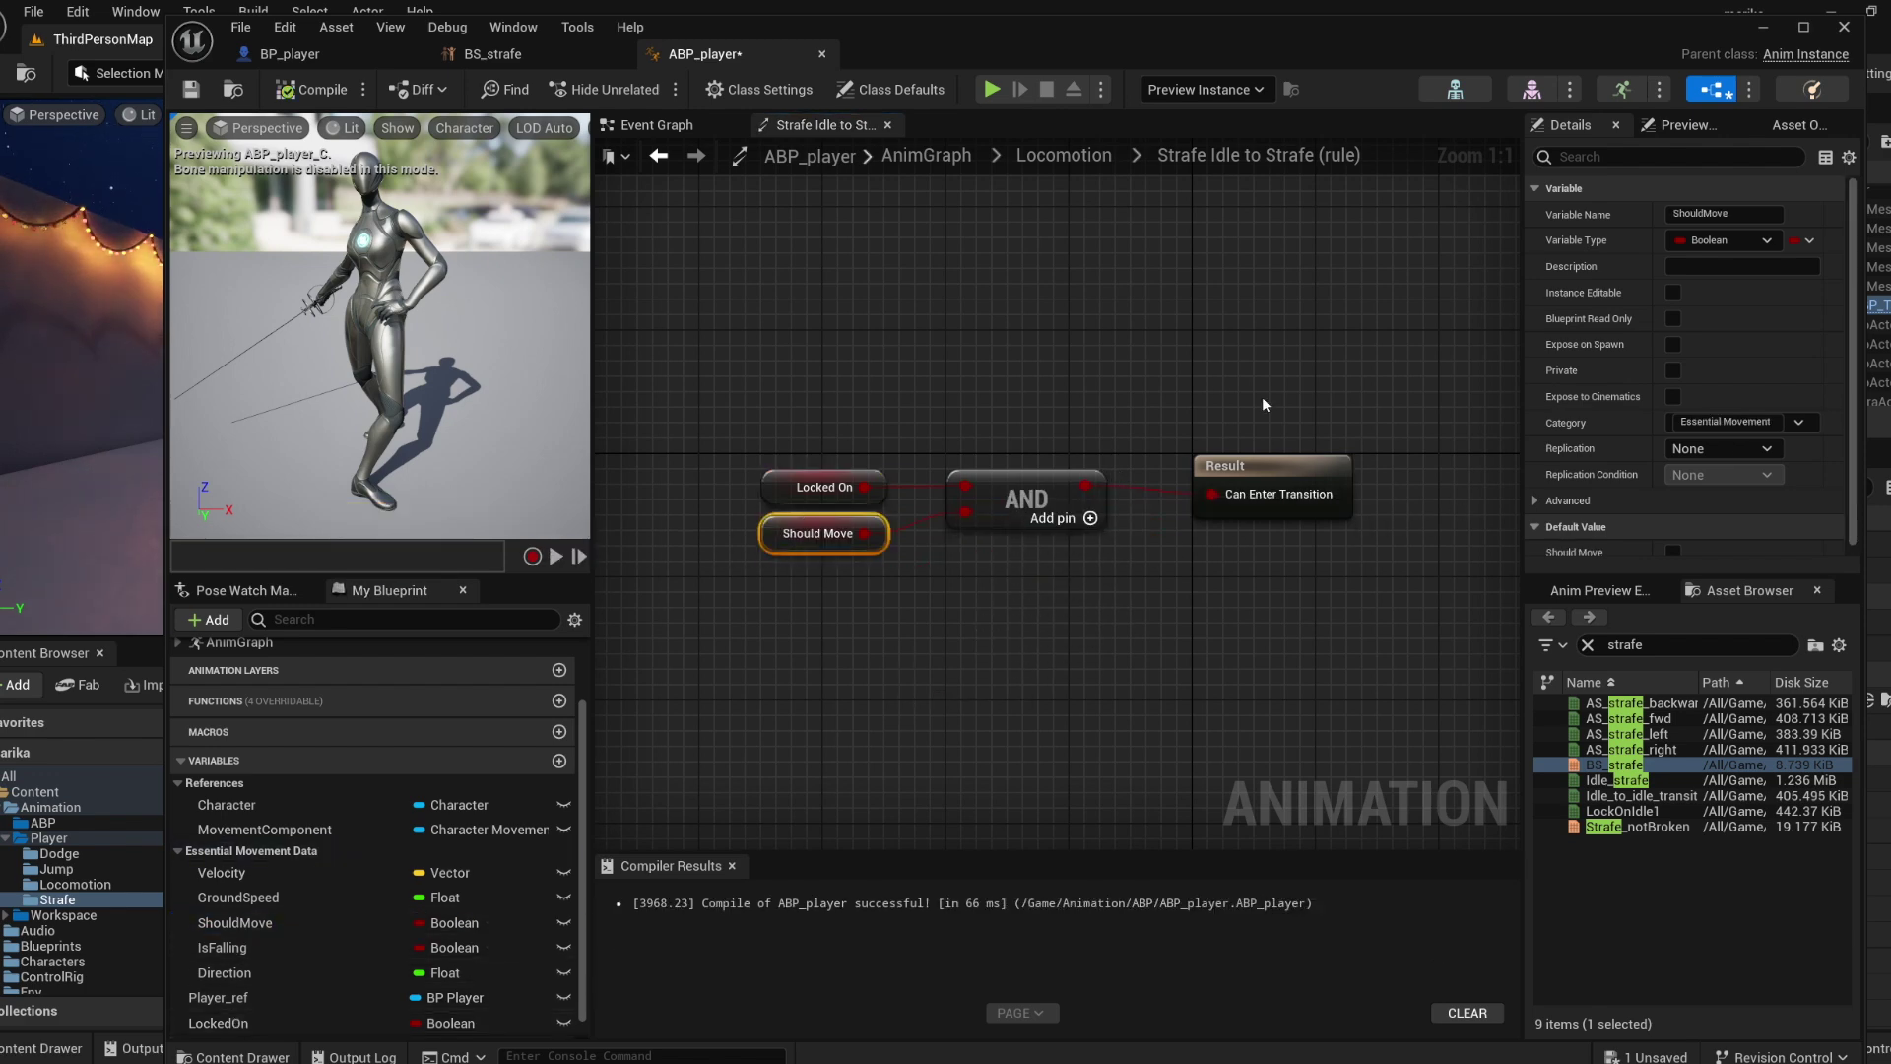
# Add a transition from Strafe back to Strafe Idle in the Locomotion state machine.
pyautogui.click(1050, 162)
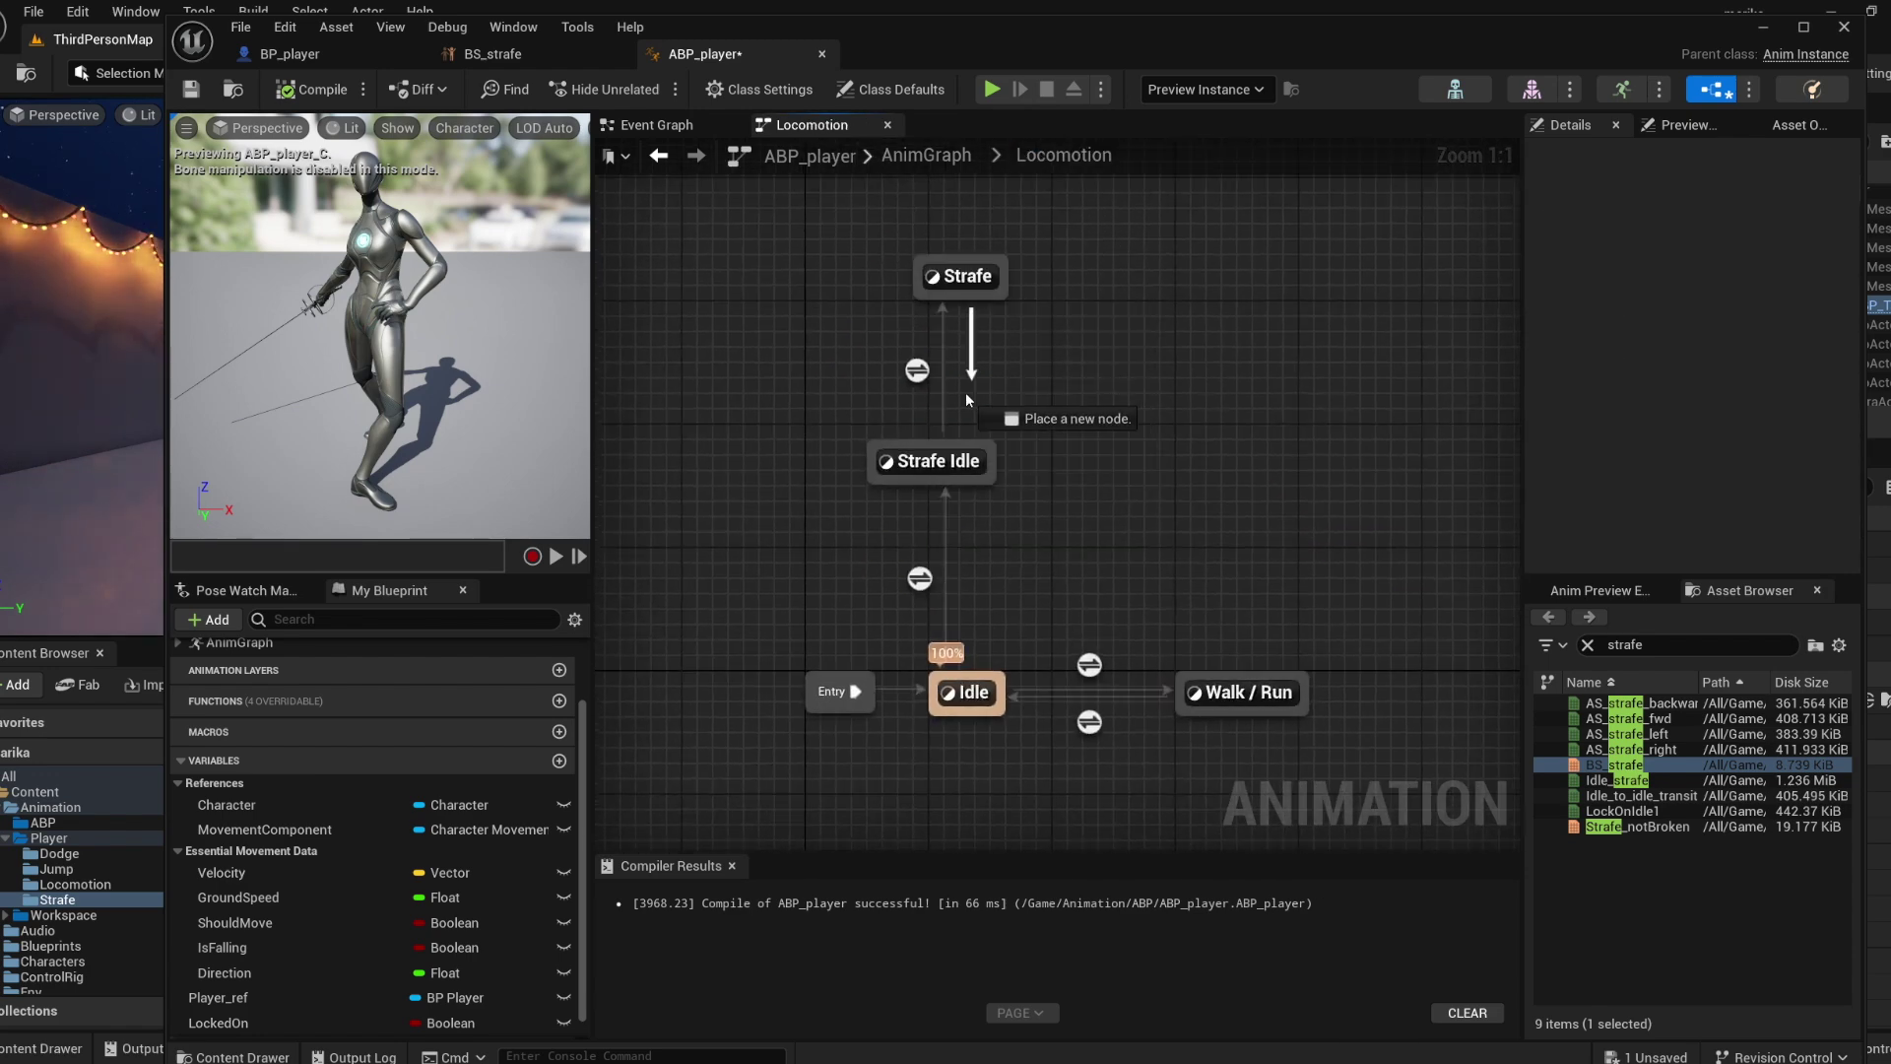
pyautogui.moveTo(970, 448); pyautogui.dragTo(998, 463)
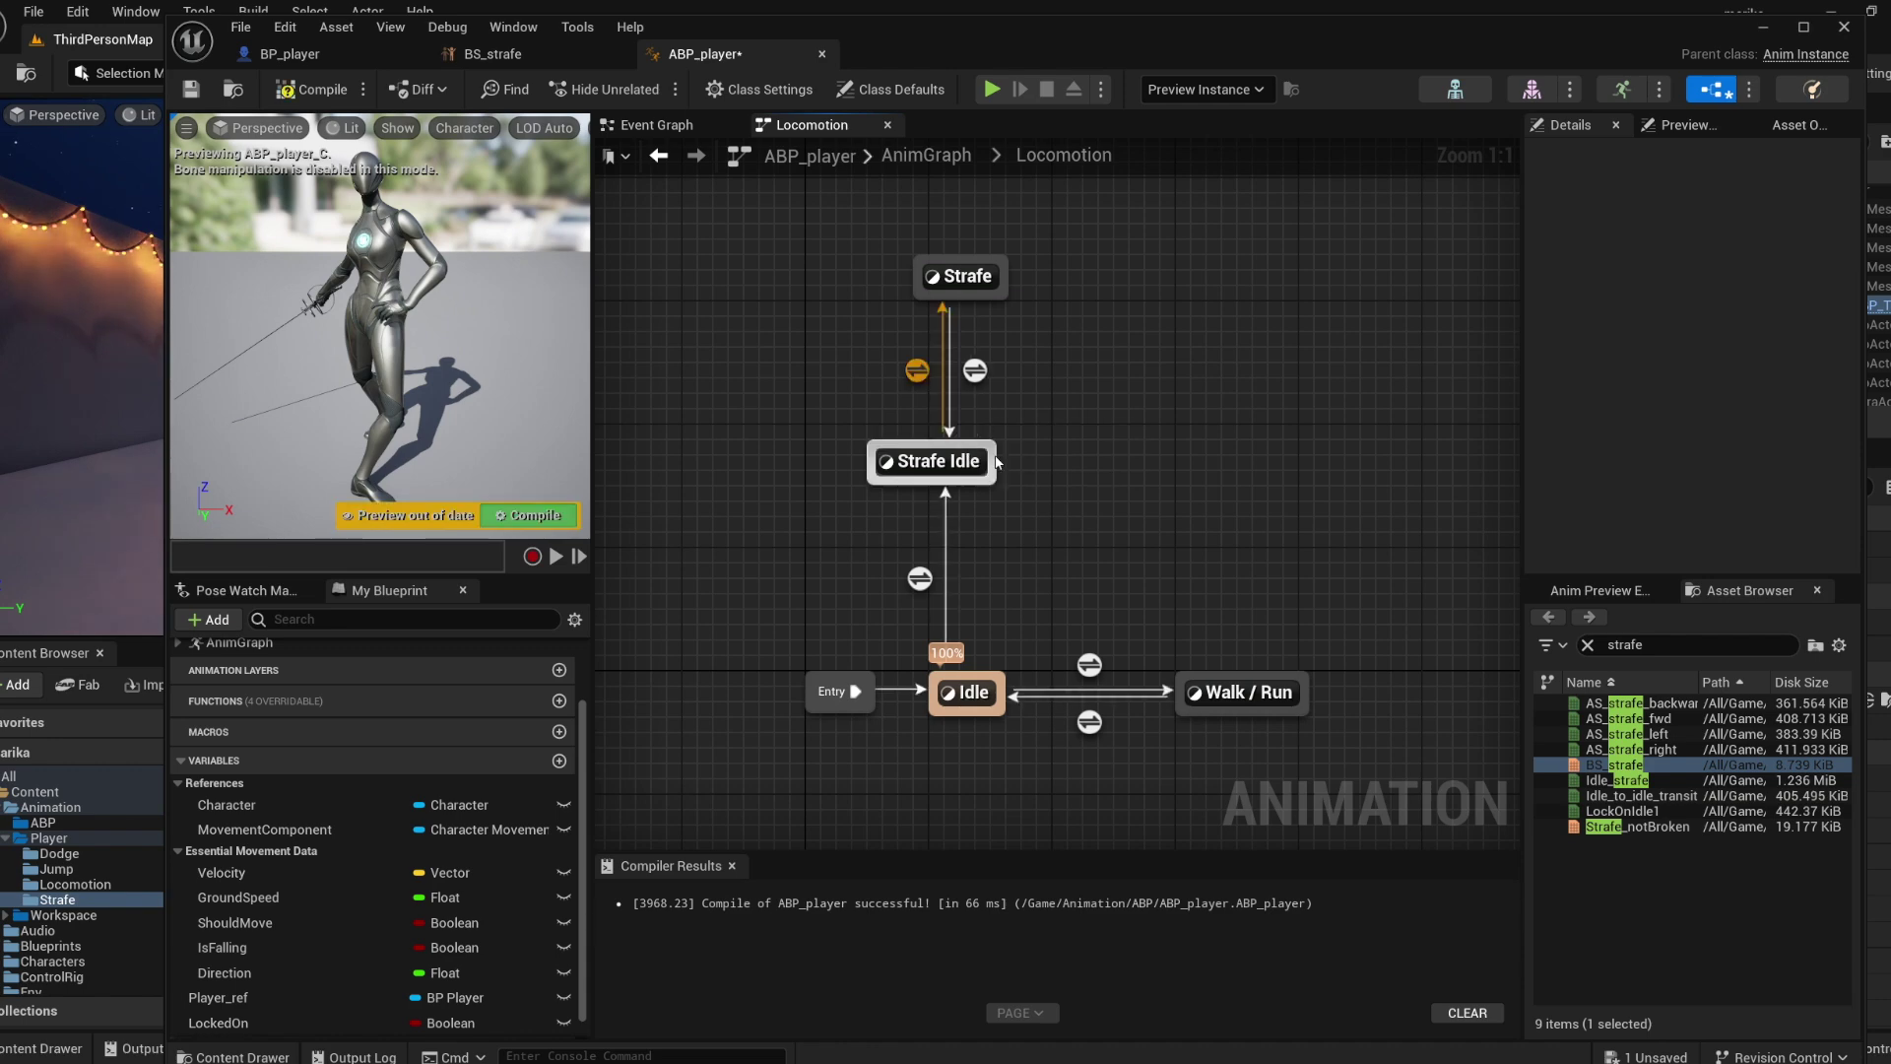
# Copy the LockedOn, ShouldMove and AND nodes from the Strafe Idle to Strafe rule into the Strafe to Strafe Idle rule.
pyautogui.doubleClick(981, 372)
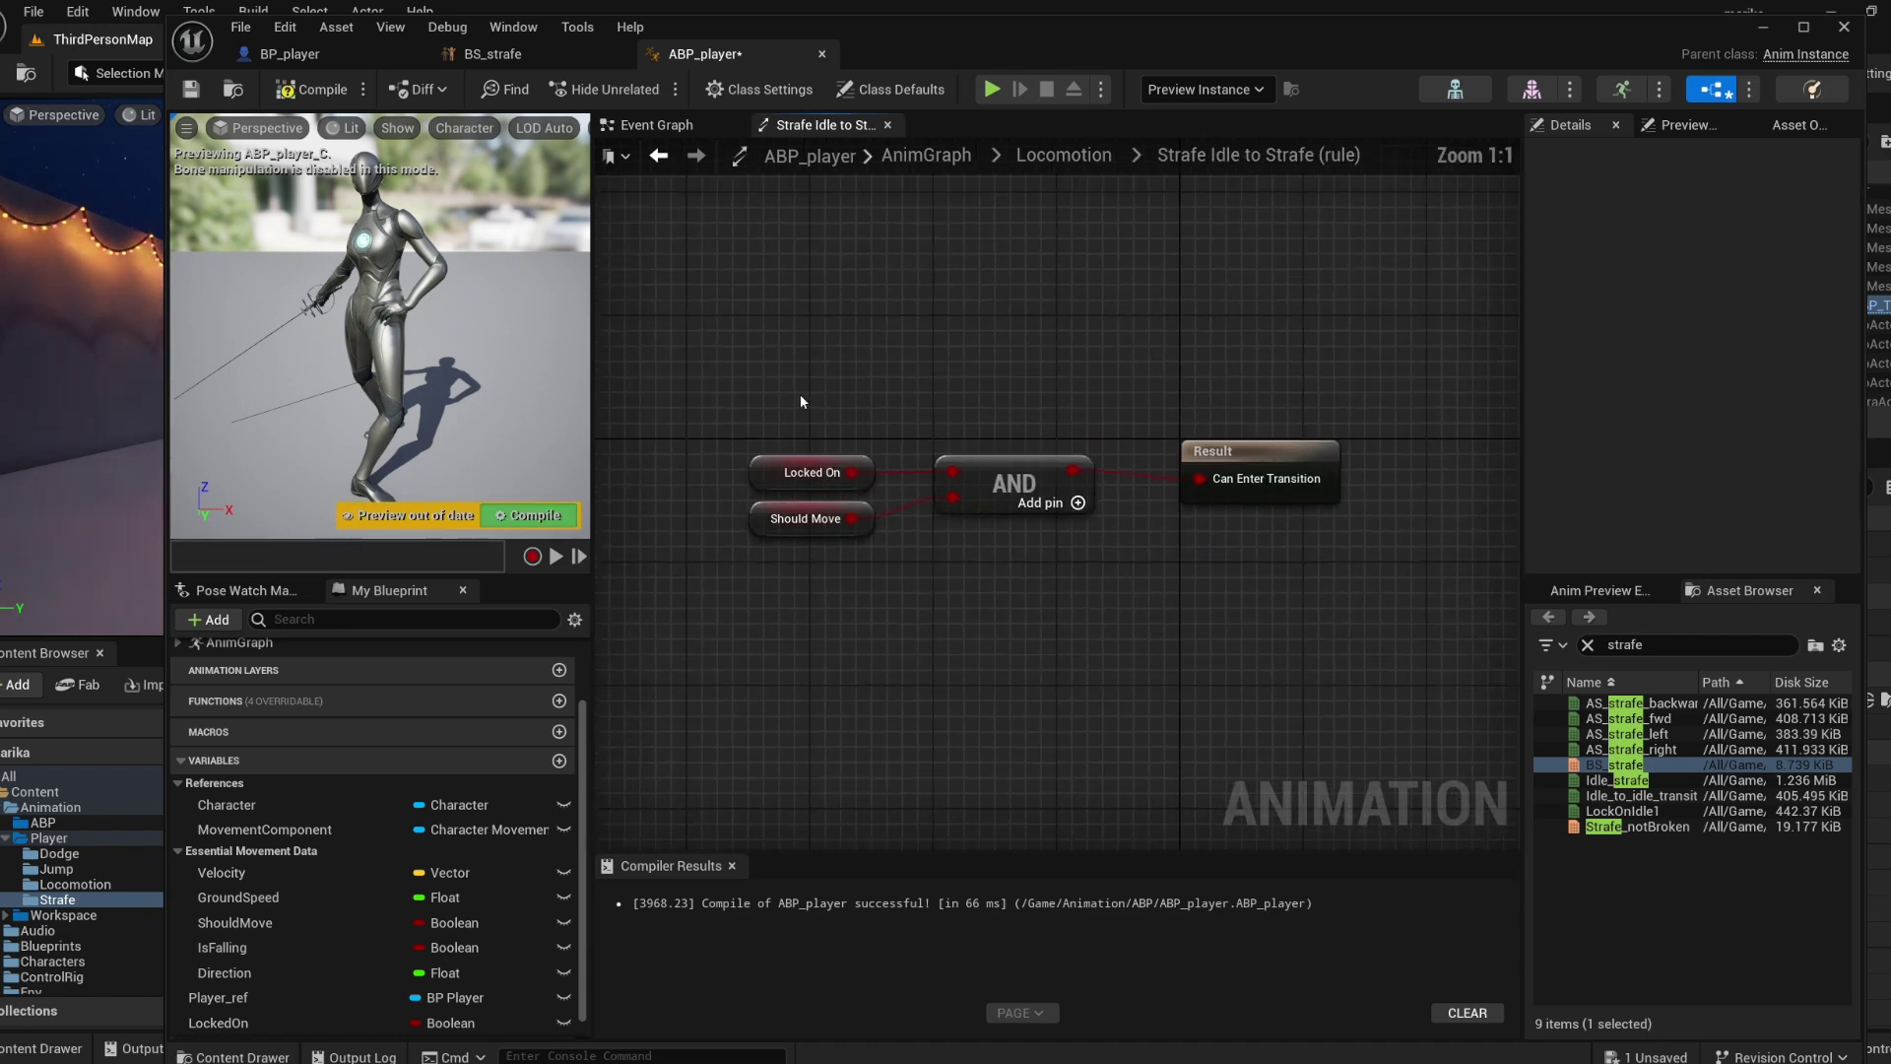
pyautogui.moveTo(799, 394); pyautogui.dragTo(1020, 585)
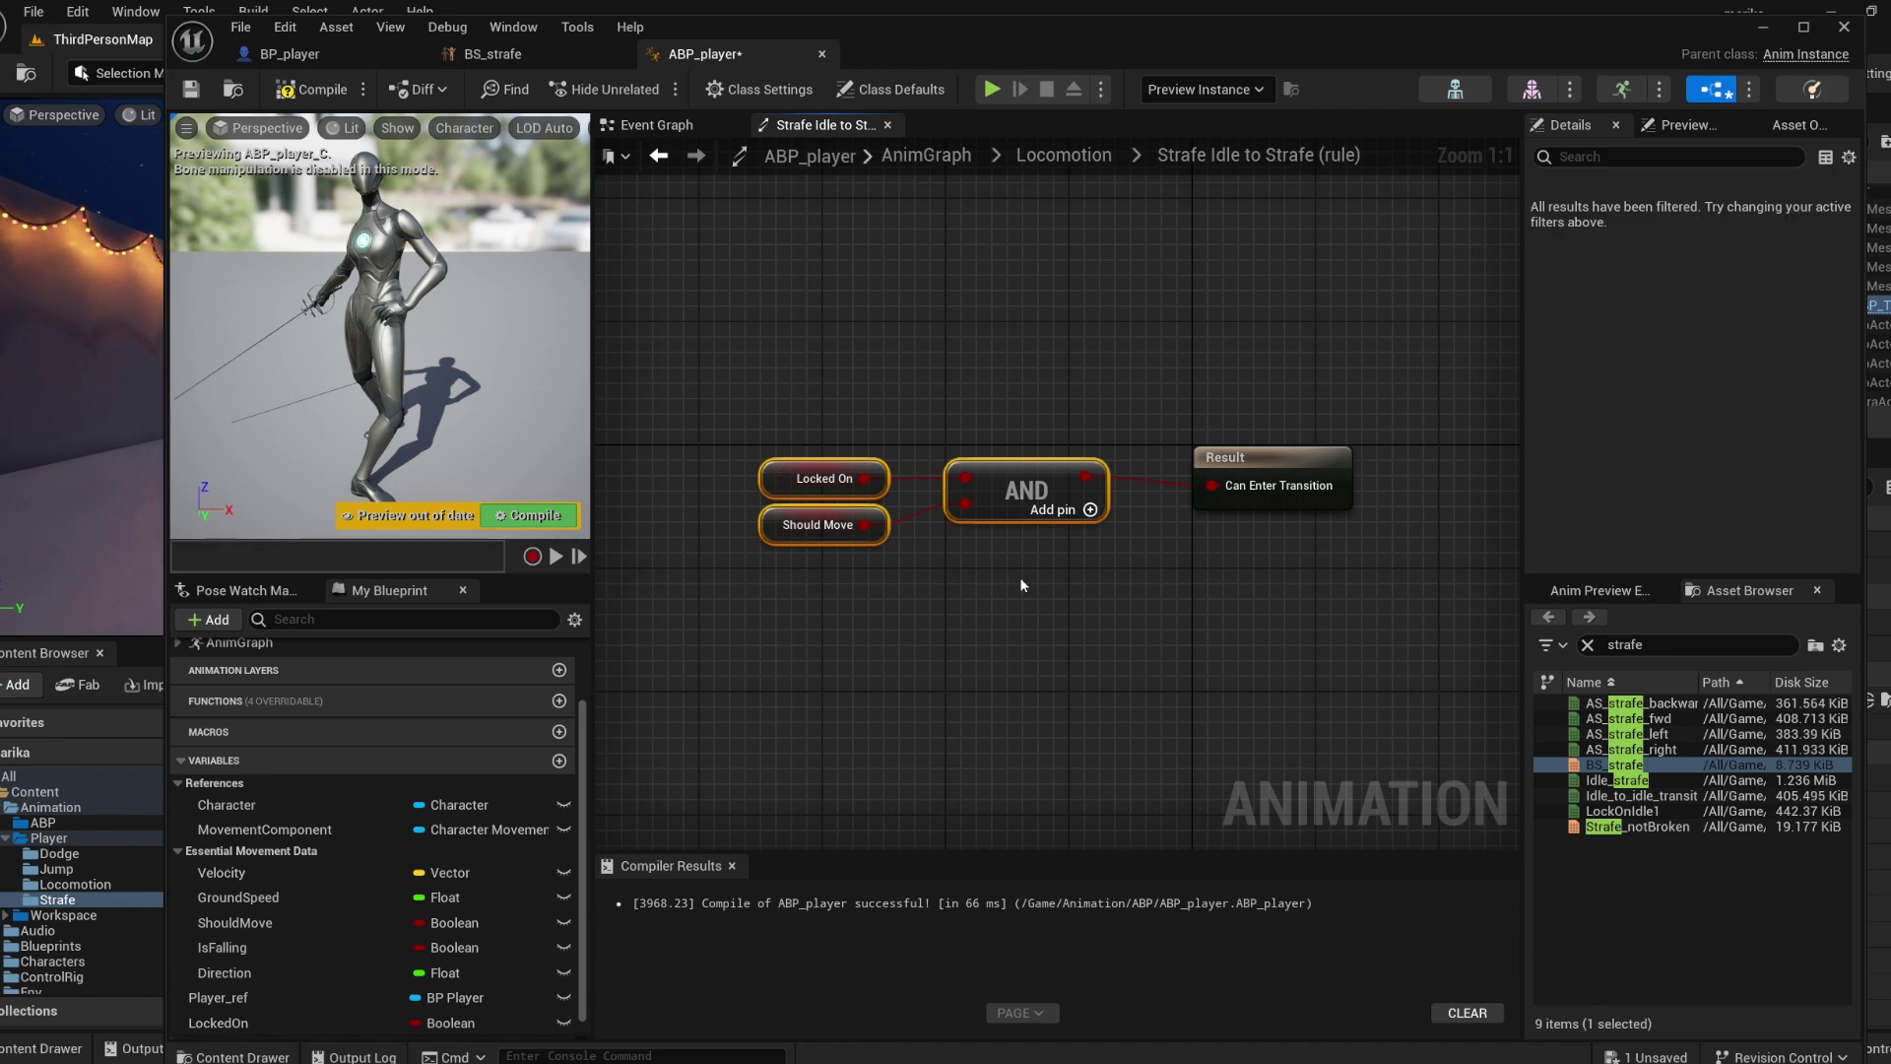
pyautogui.click(1065, 158)
pyautogui.doubleClick(980, 372)
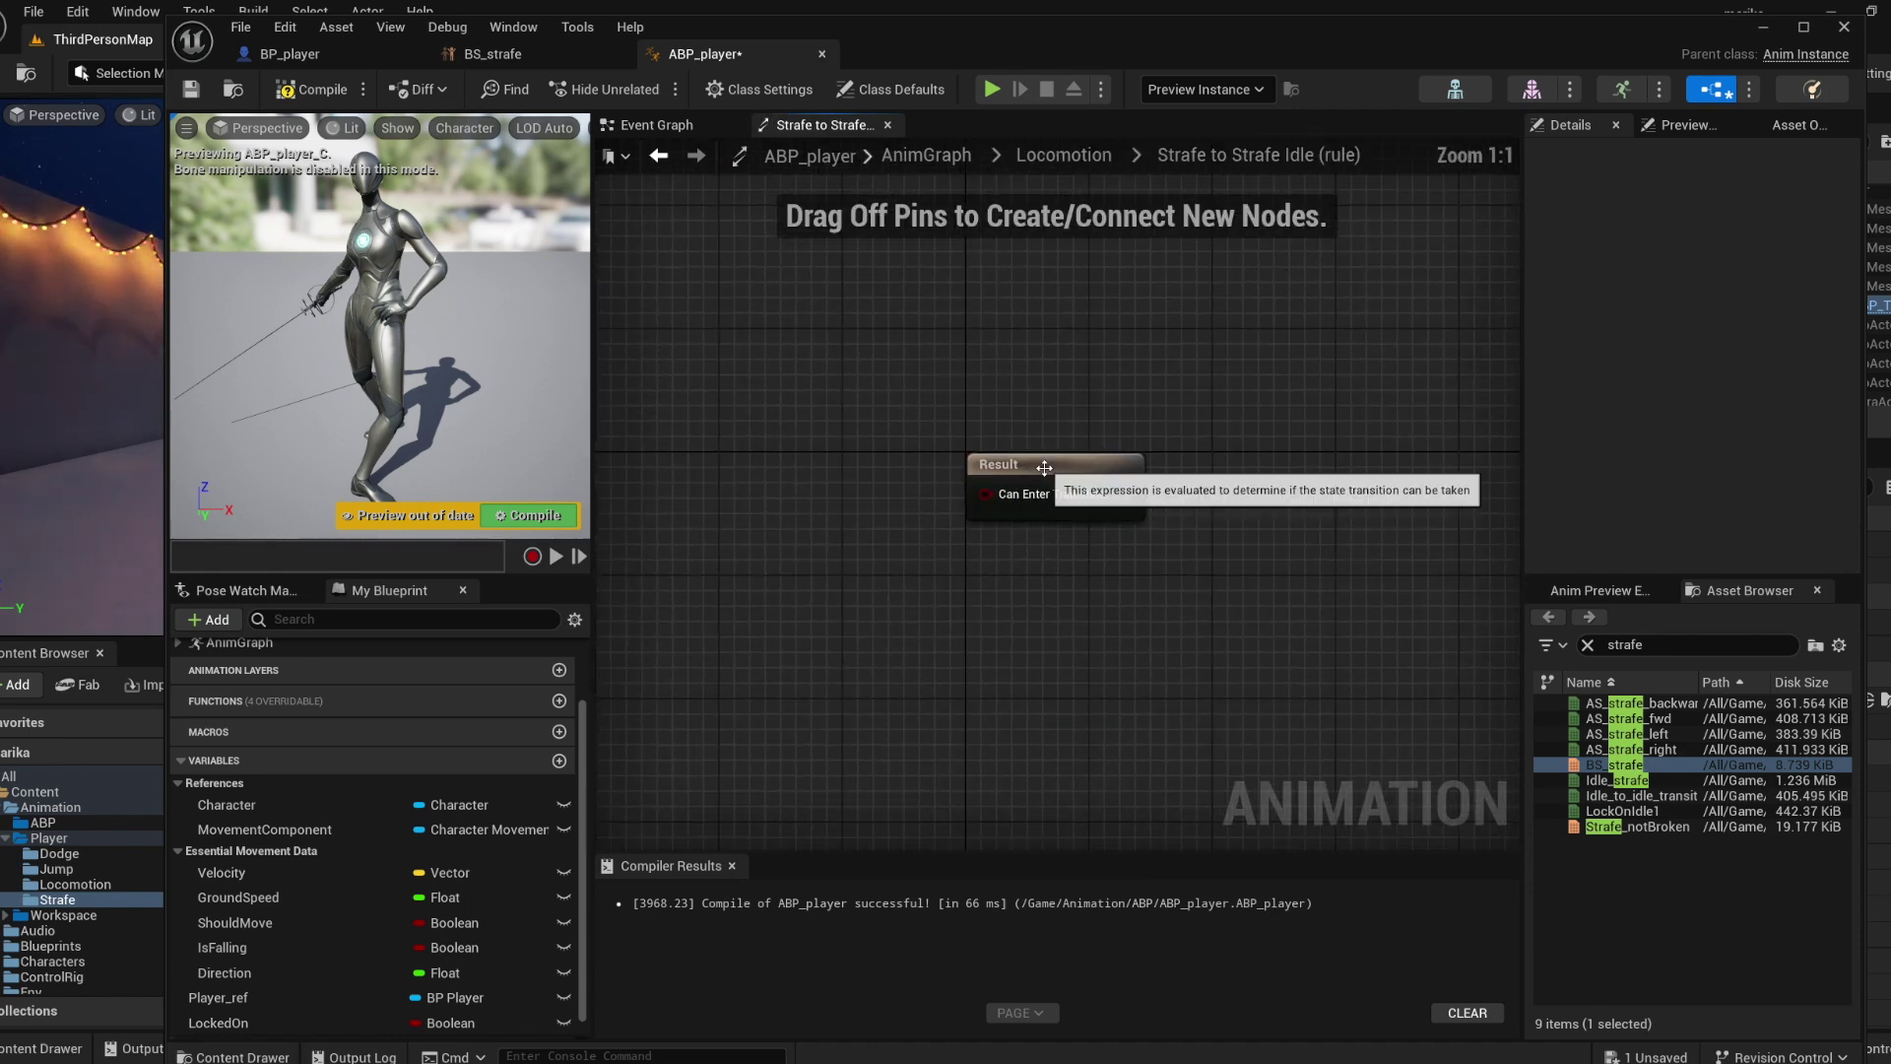
pyautogui.hotkey('ctrl', 'v')
pyautogui.moveTo(971, 489); pyautogui.dragTo(649, 505)
pyautogui.click(680, 596)
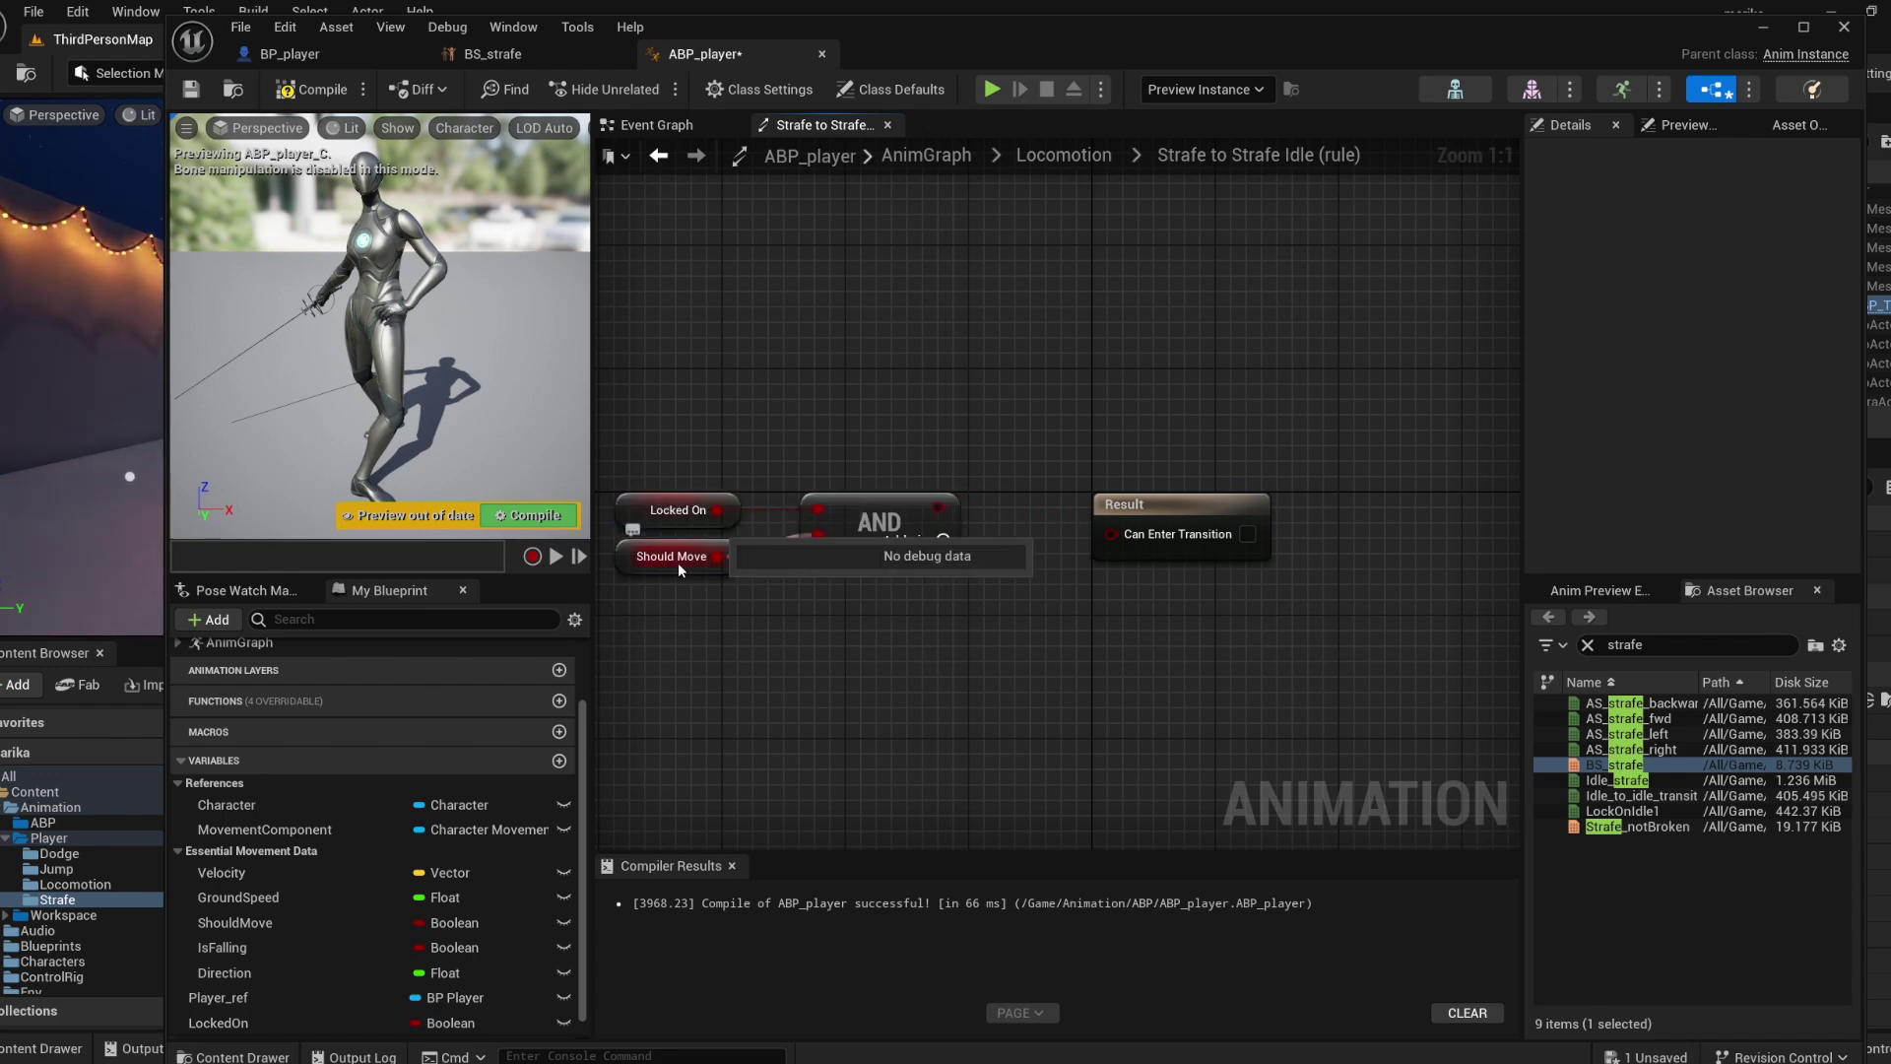
# Route ShouldMove through a NOT Boolean node into the AND, and connect the AND to Can Enter Transition in the Strafe to Strafe Idle rule.
pyautogui.moveTo(720, 559); pyautogui.dragTo(665, 618)
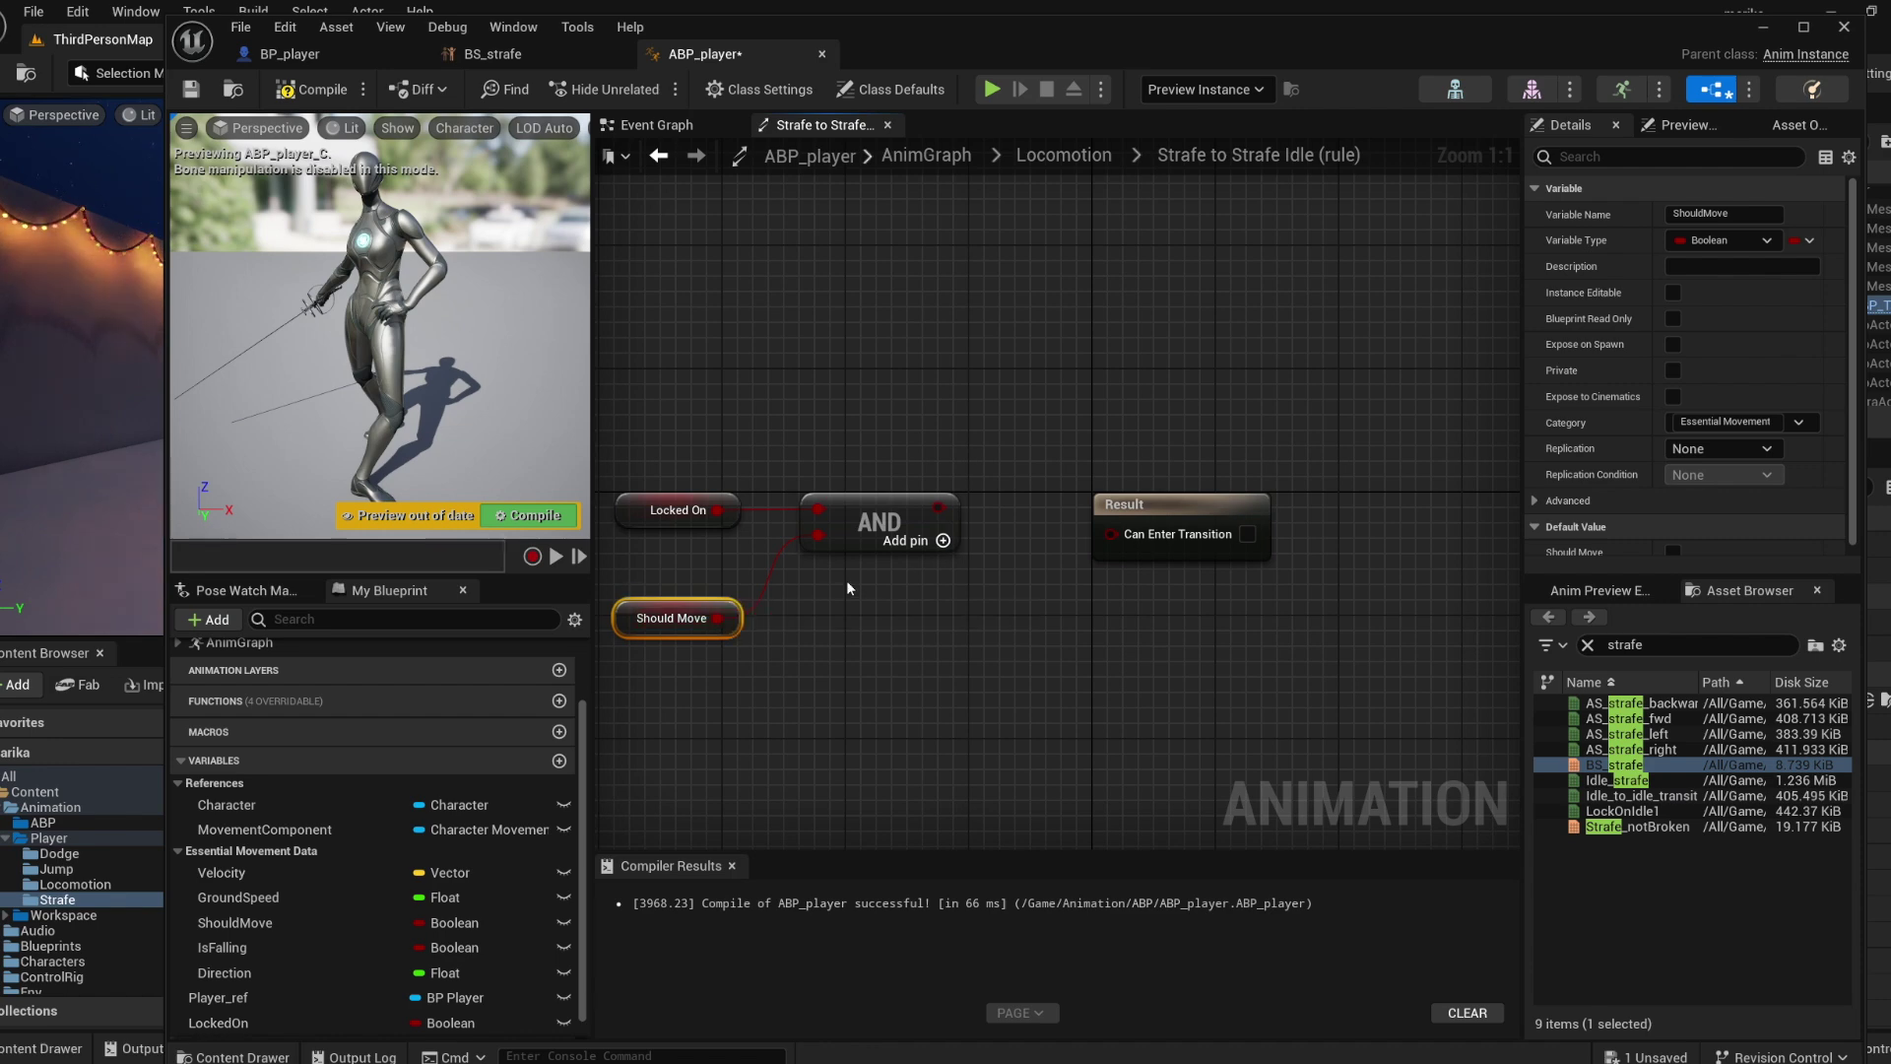
pyautogui.moveTo(717, 619); pyautogui.dragTo(830, 630)
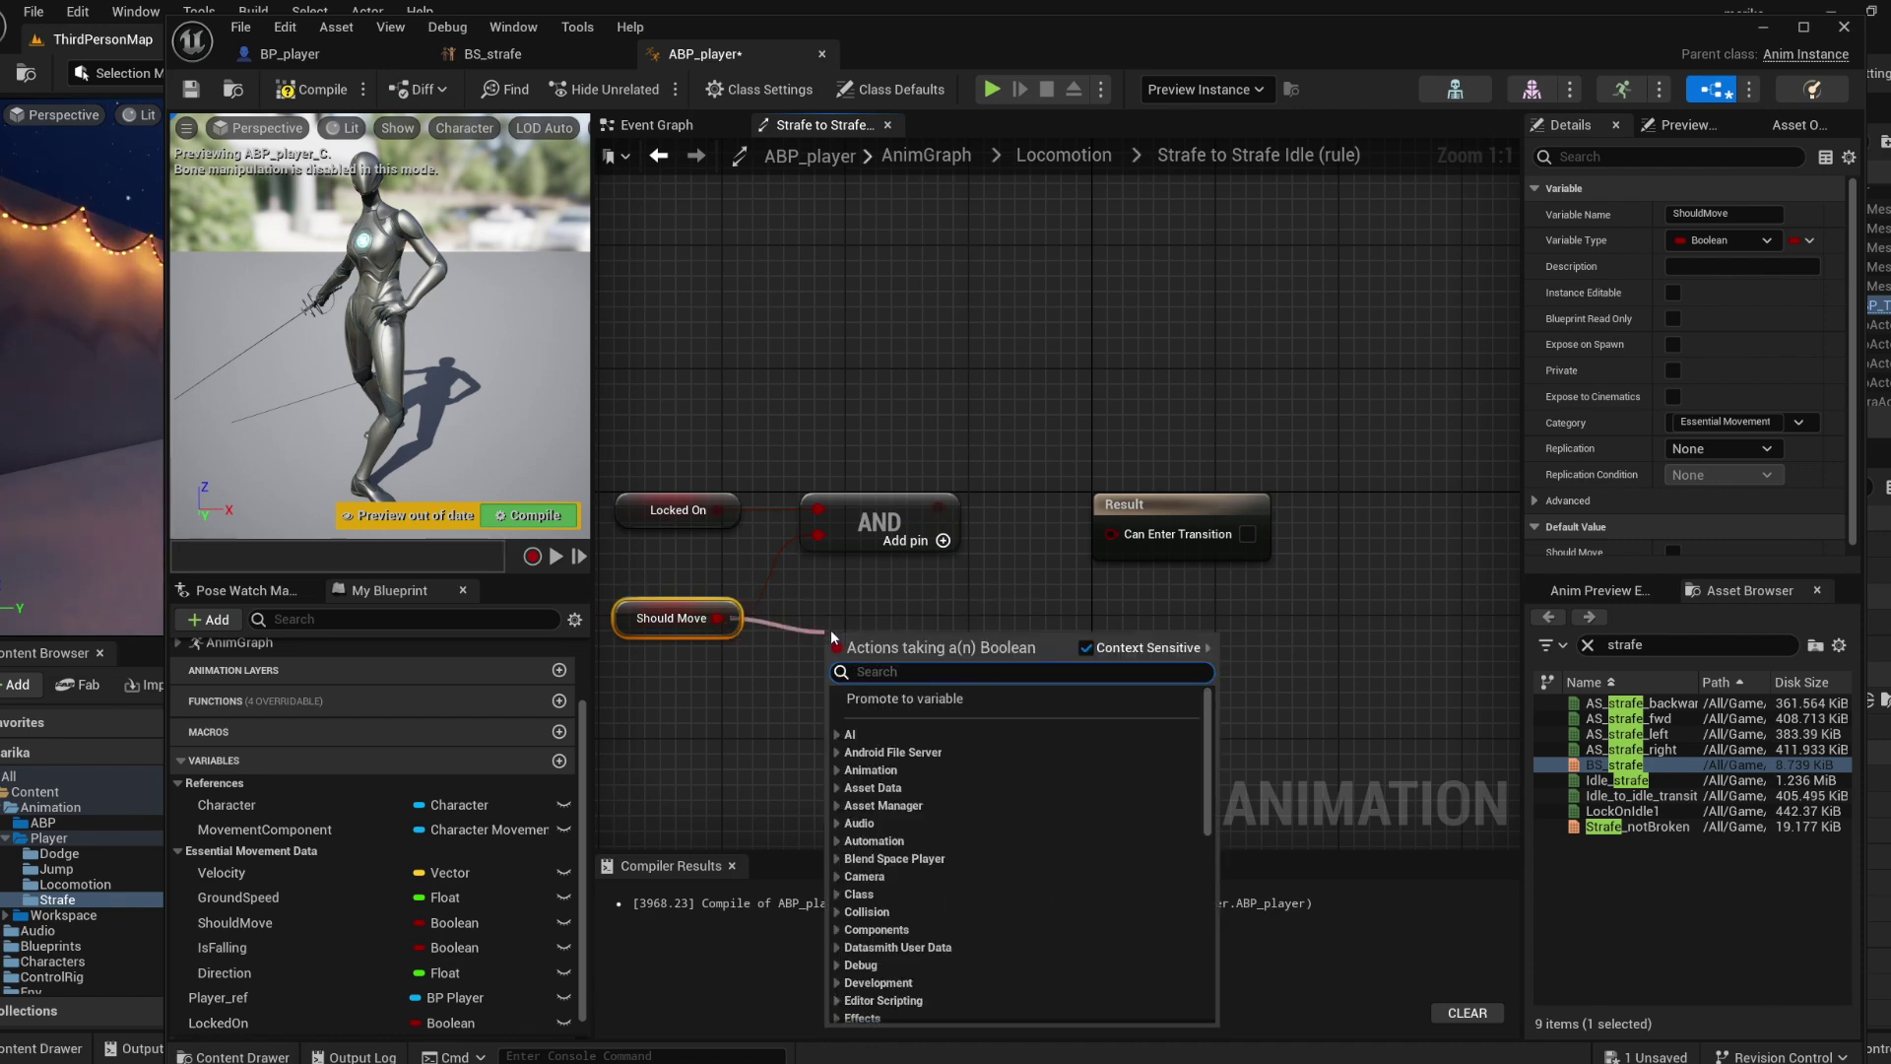
pyautogui.write('not bo')
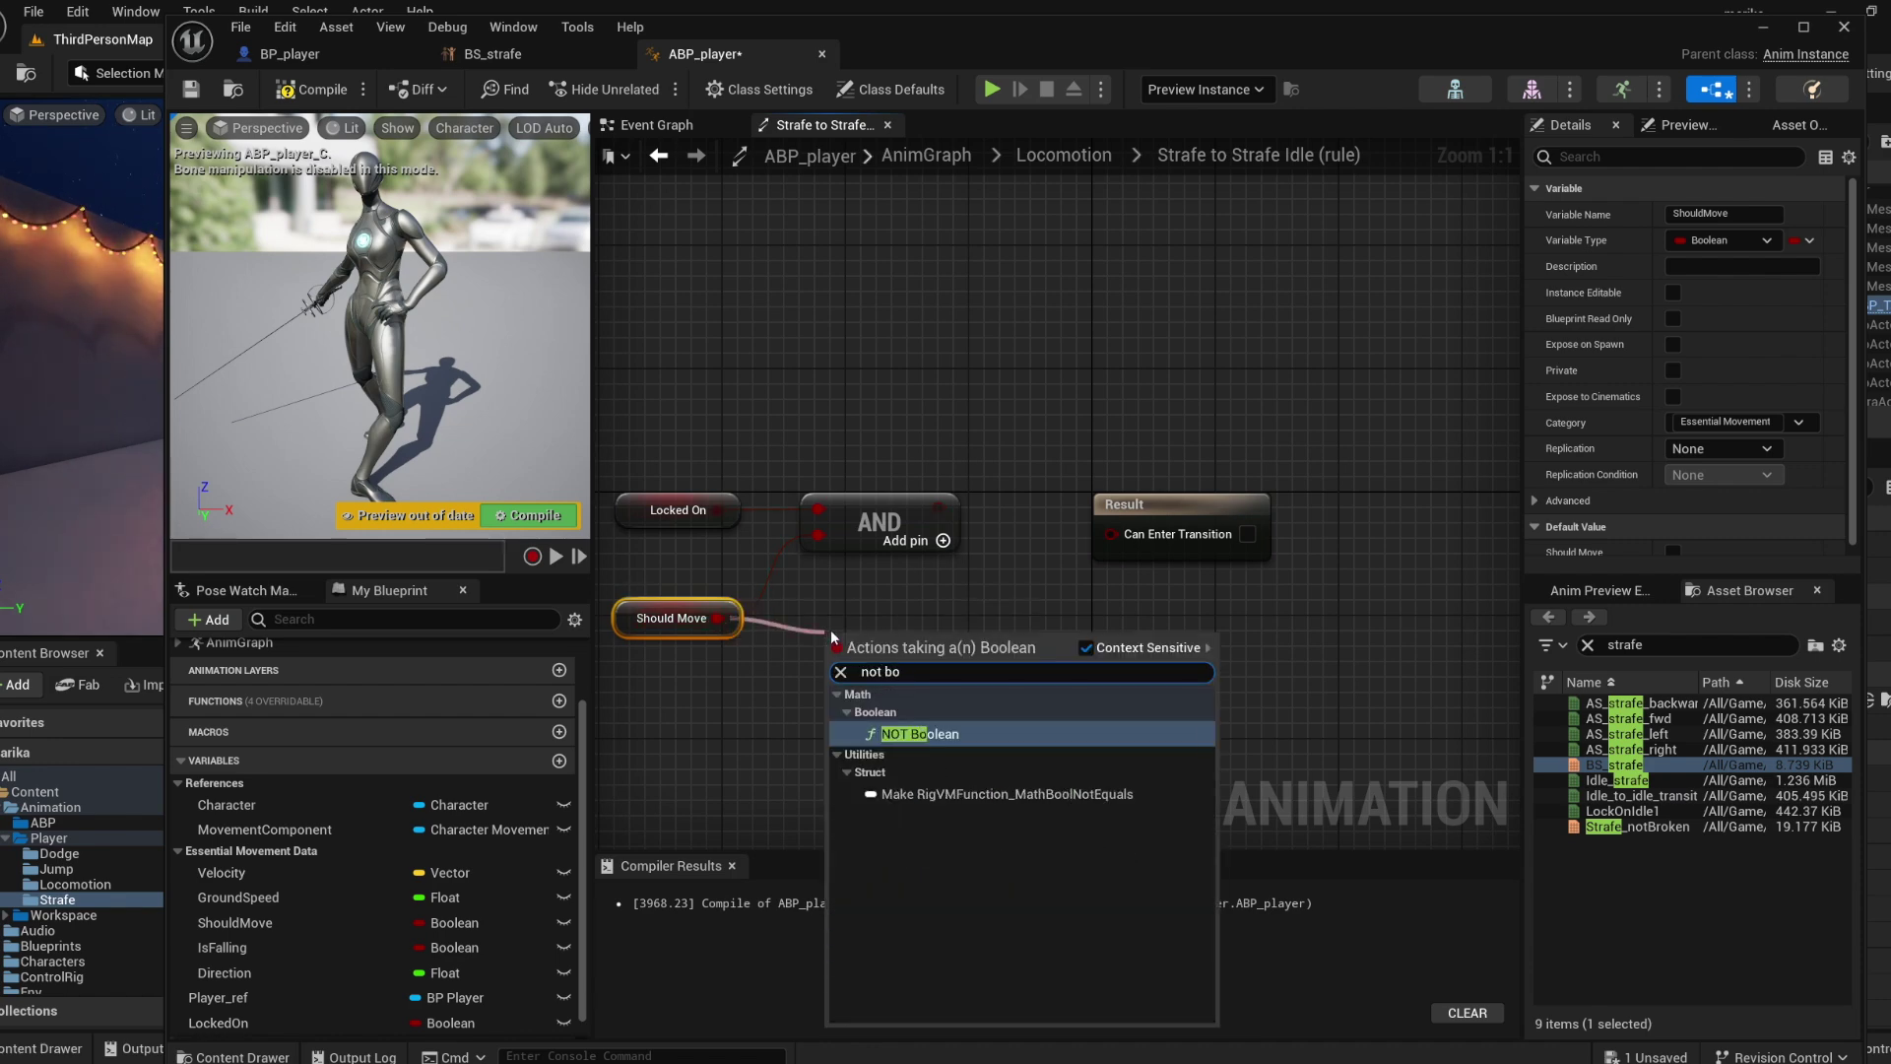
pyautogui.press('Return')
pyautogui.moveTo(848, 570); pyautogui.dragTo(820, 535)
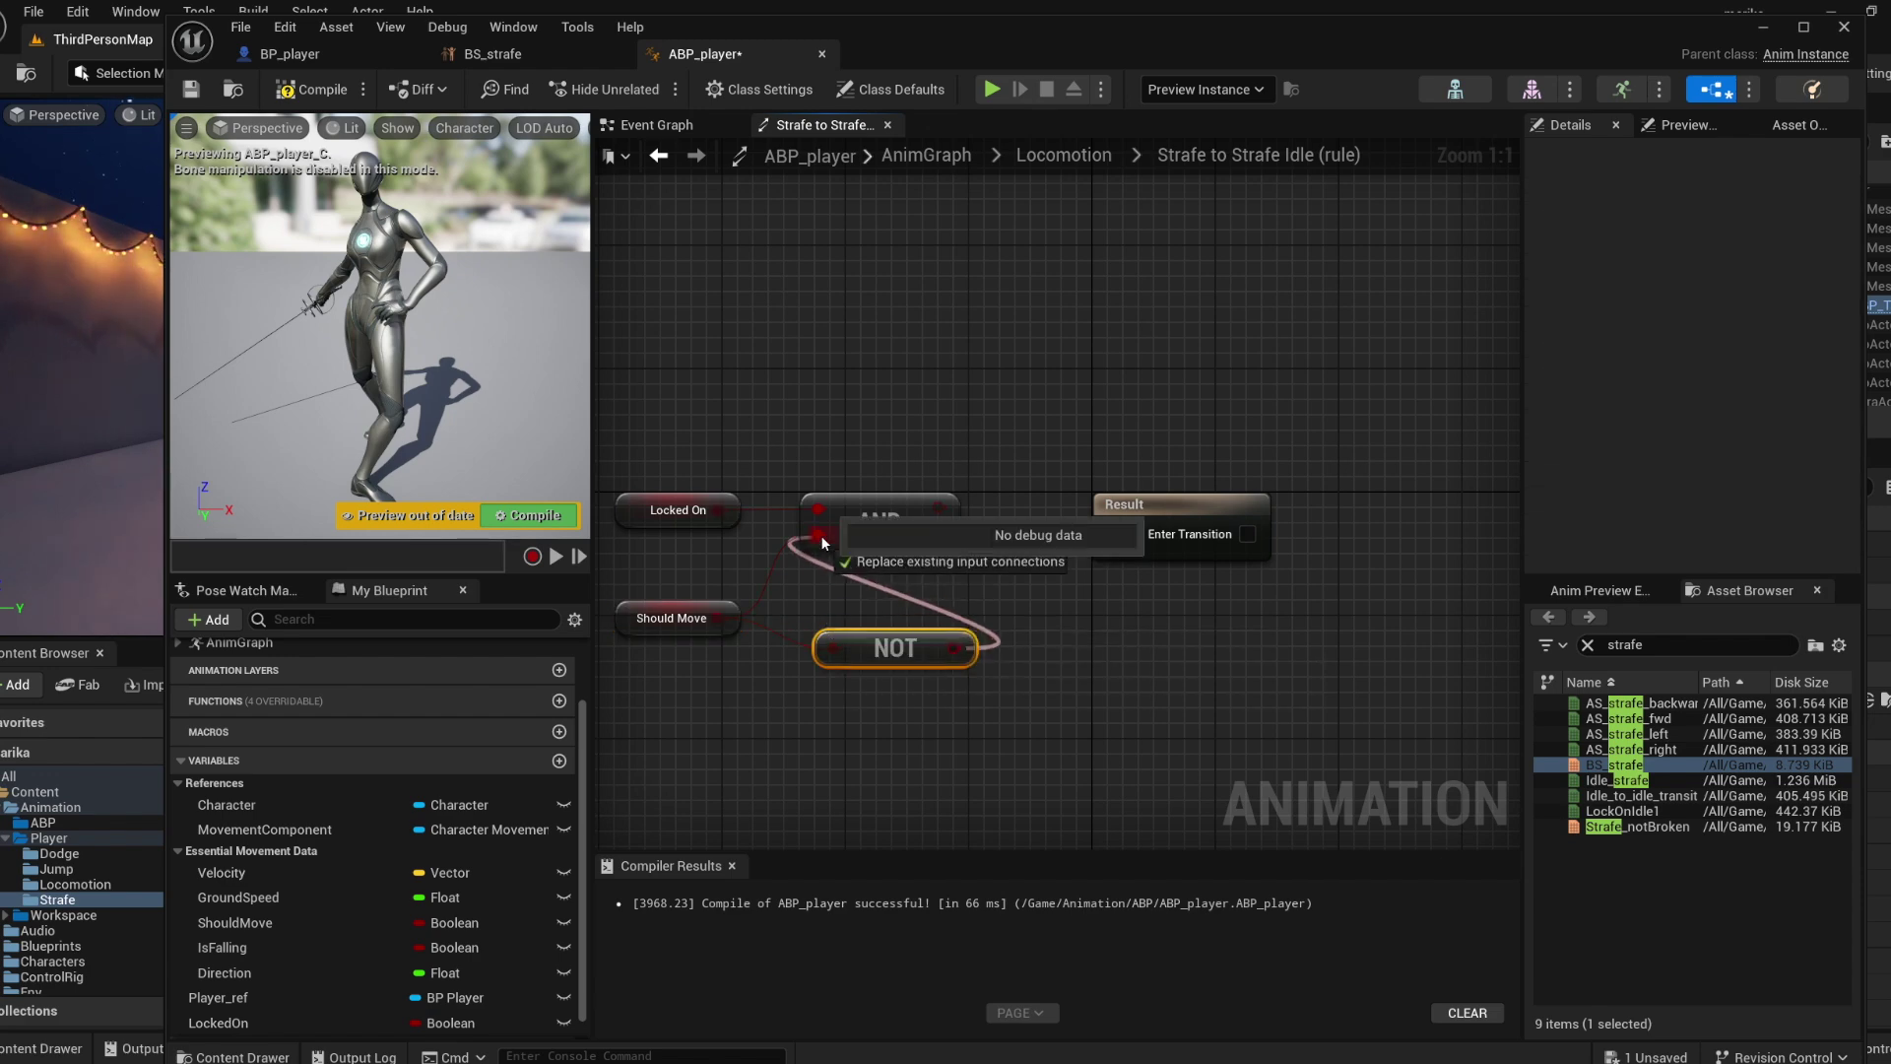
pyautogui.moveTo(686, 609); pyautogui.dragTo(687, 639)
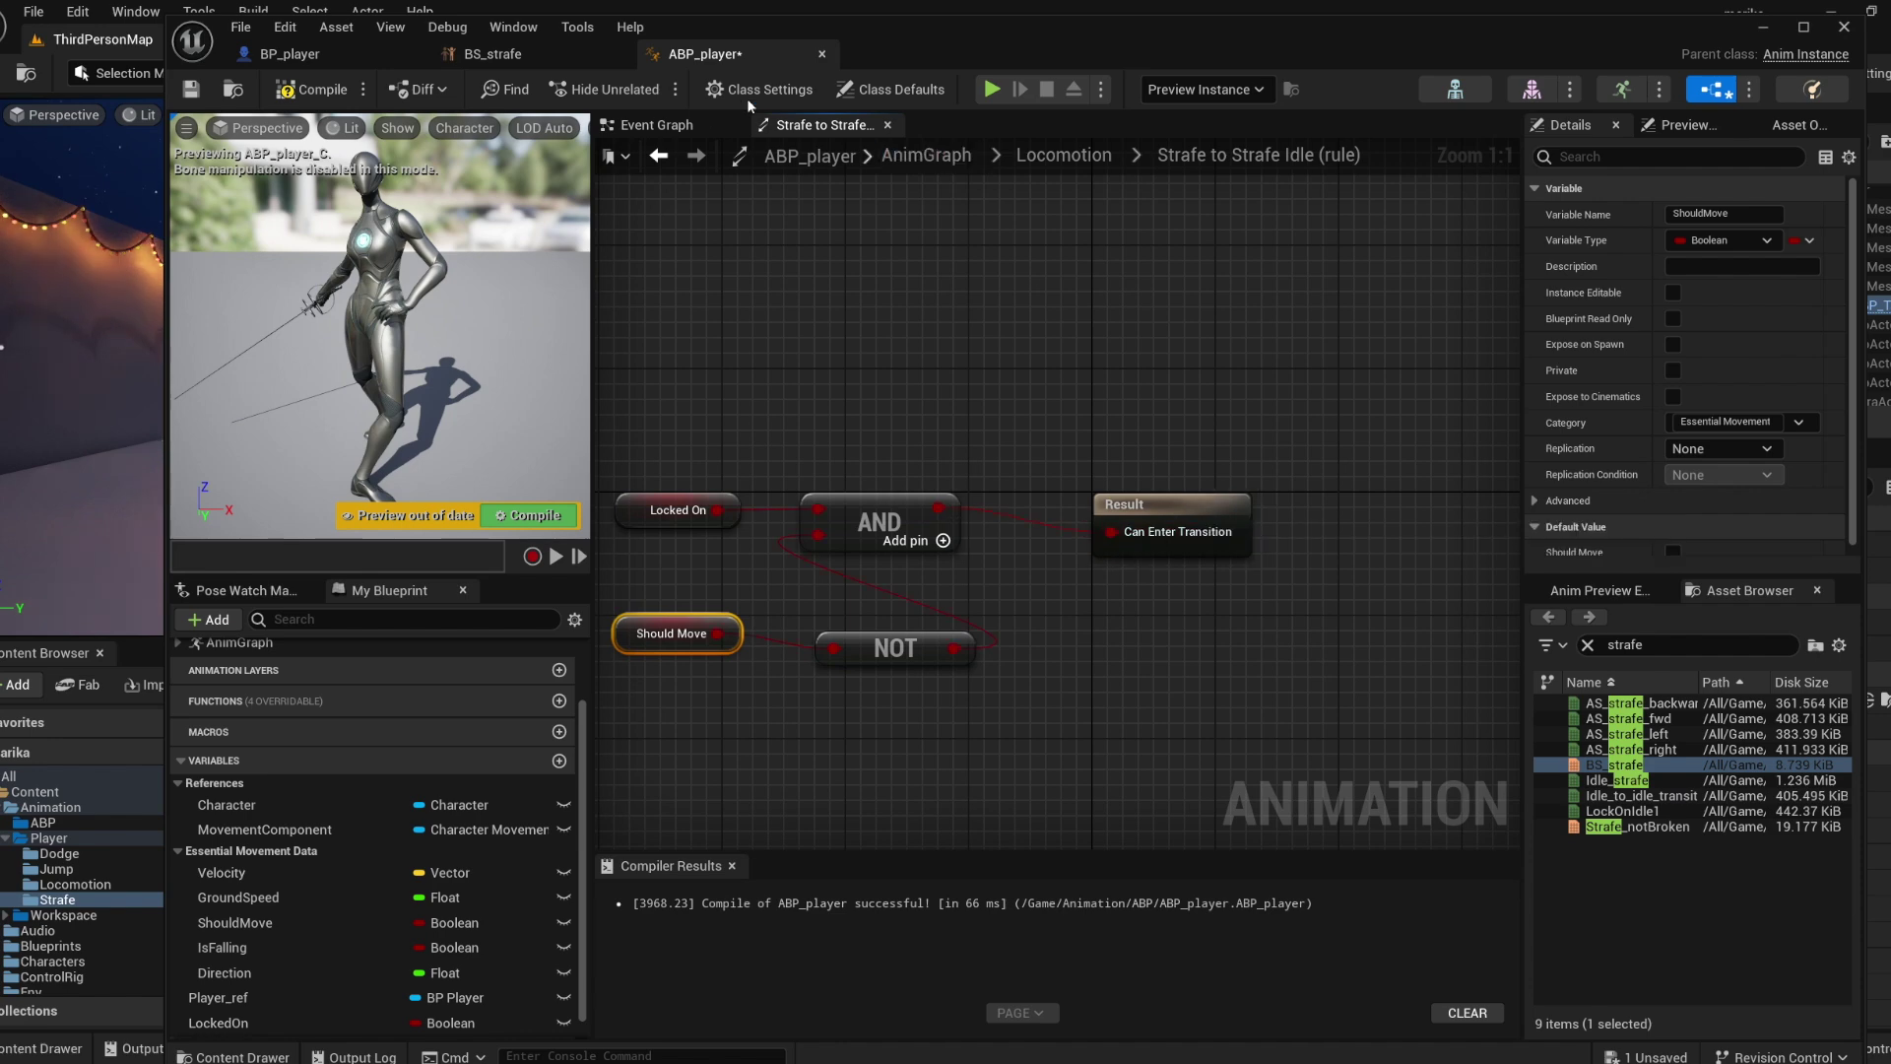
# Add a Strafe Idle to Idle transition in Locomotion, feed its Can Enter Transition with LockedOn through a NOT Boolean node, and compile.
pyautogui.click(1100, 164)
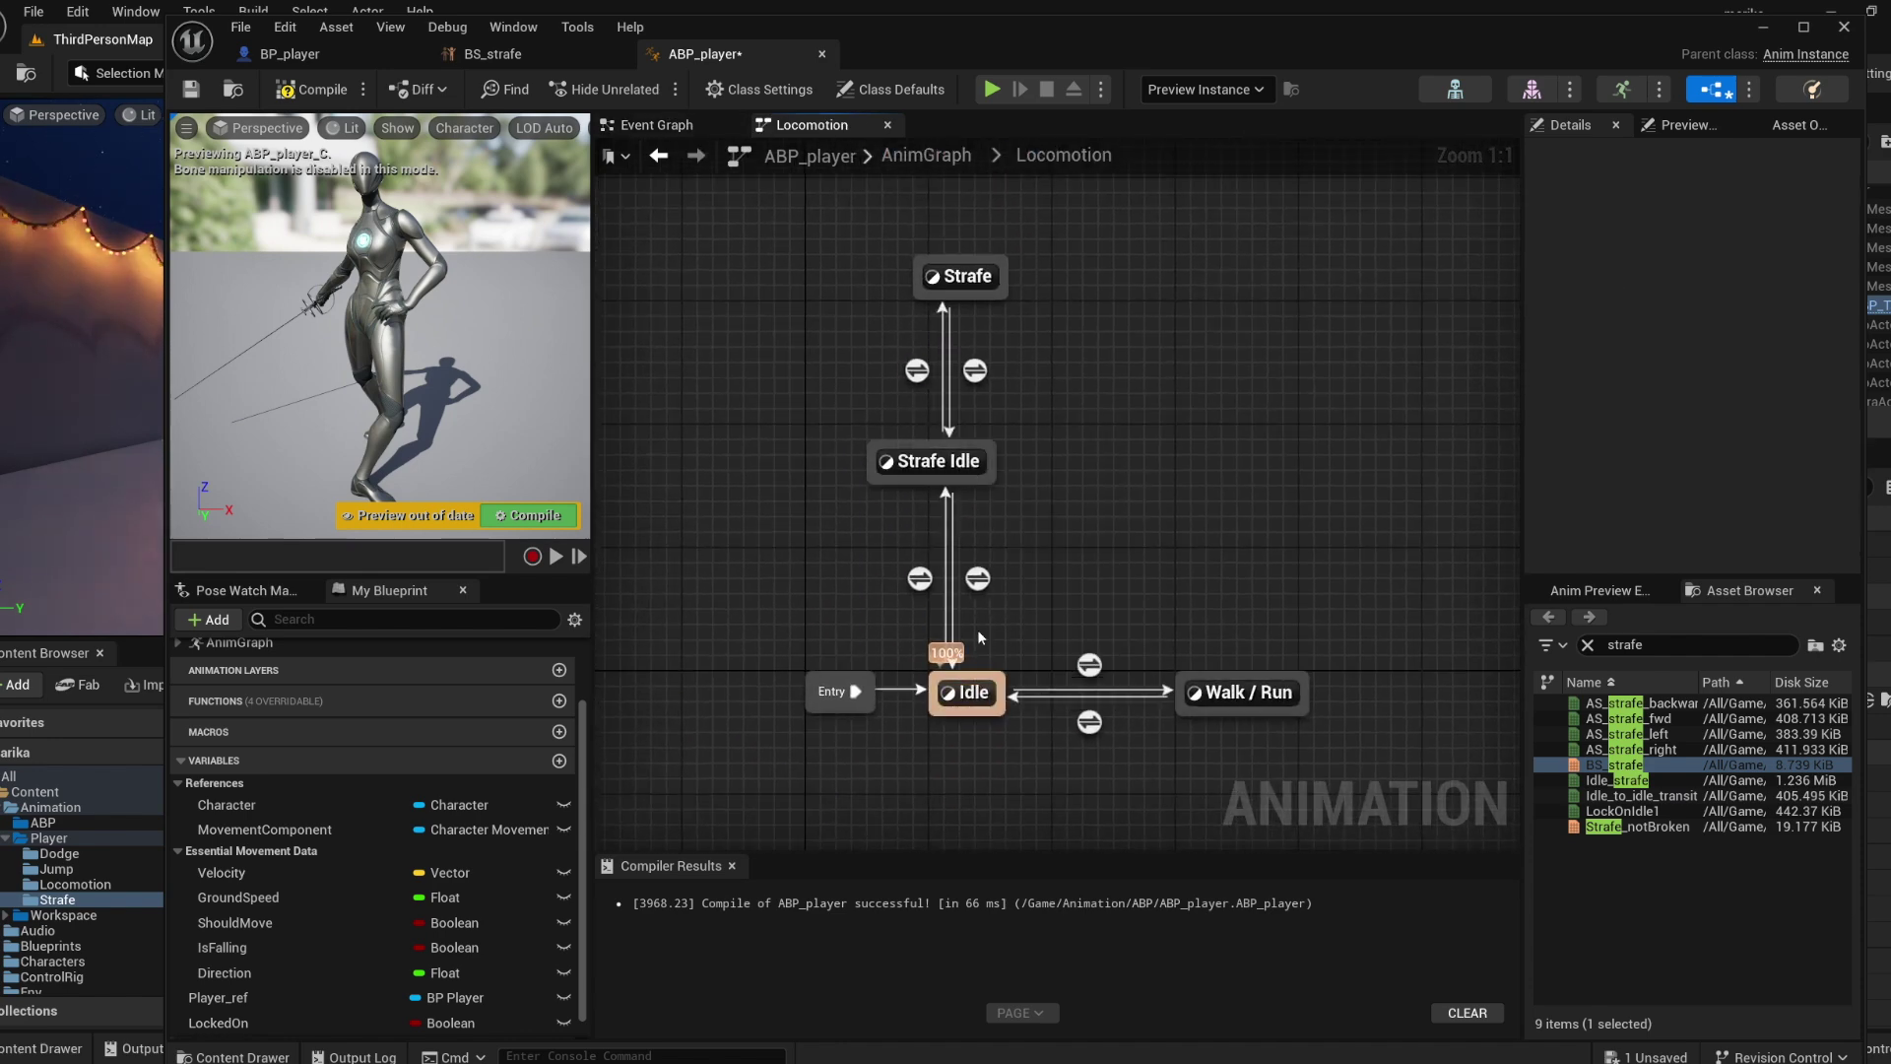
pyautogui.doubleClick(978, 578)
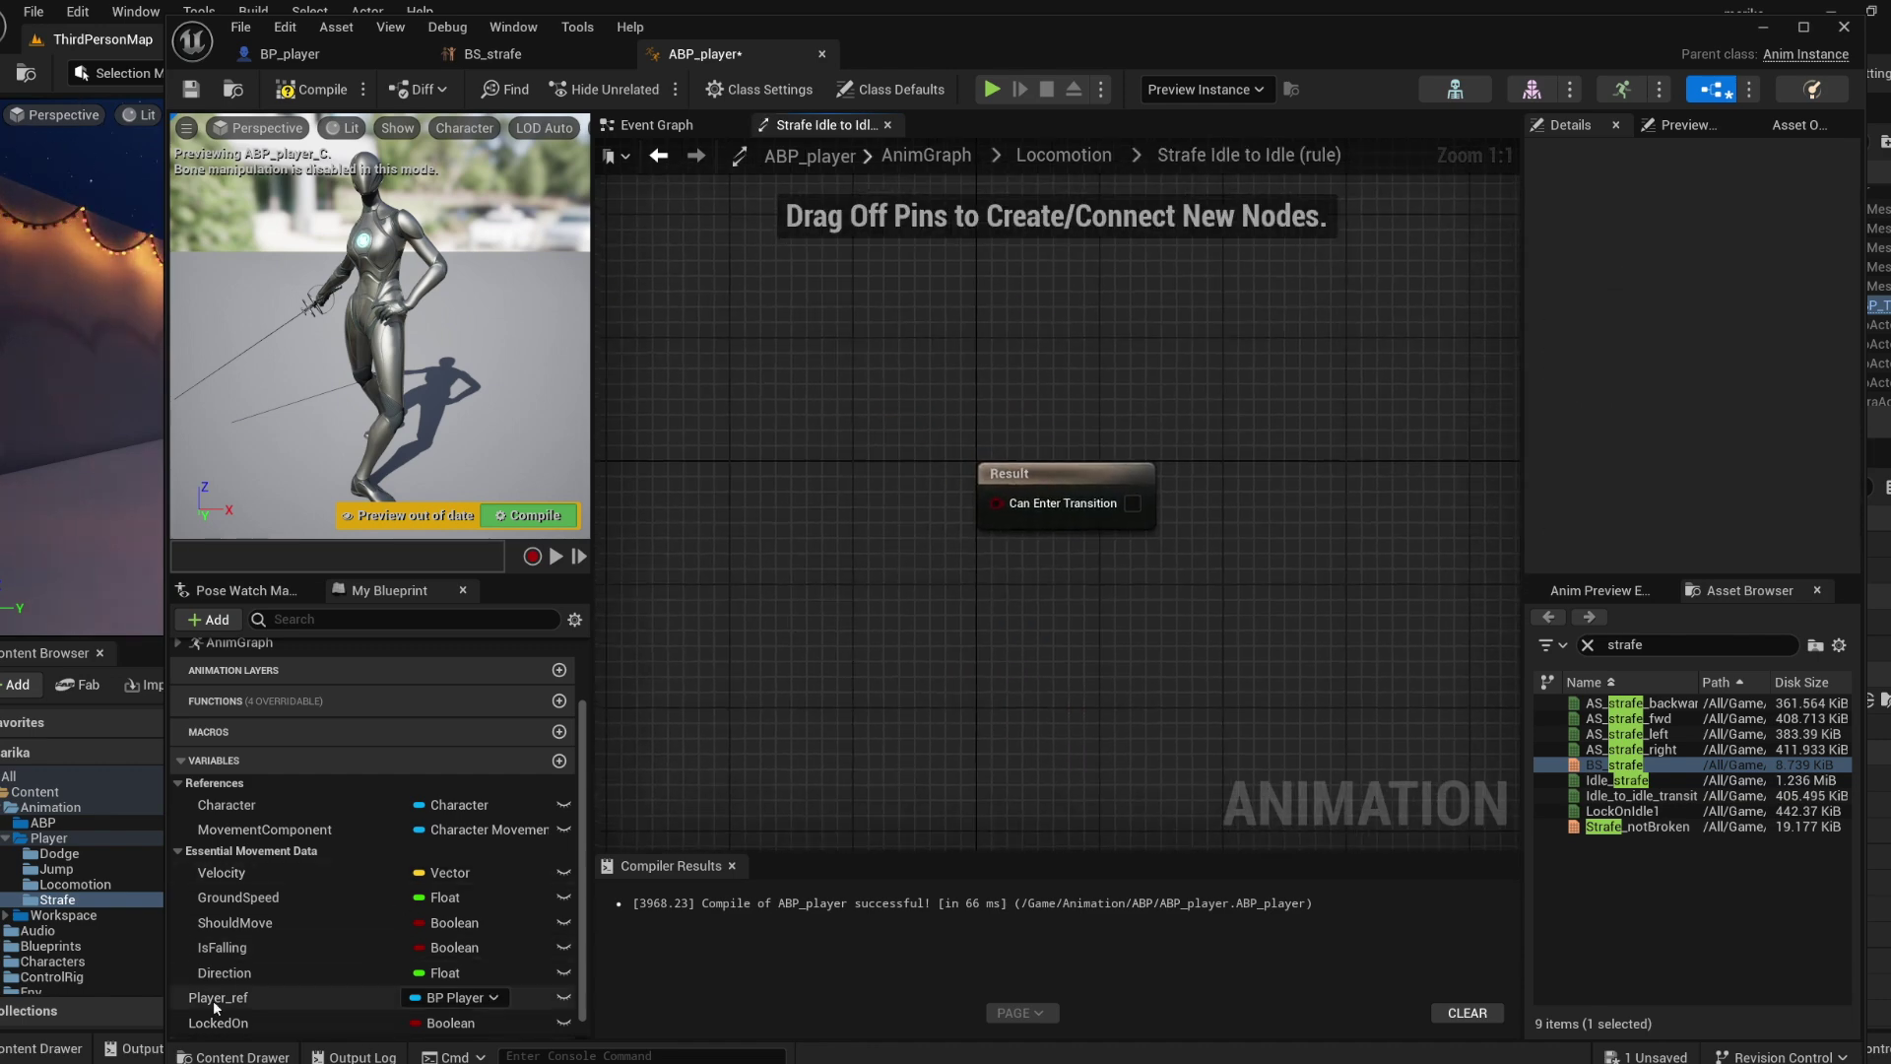
pyautogui.moveTo(210, 1022); pyautogui.dragTo(808, 538)
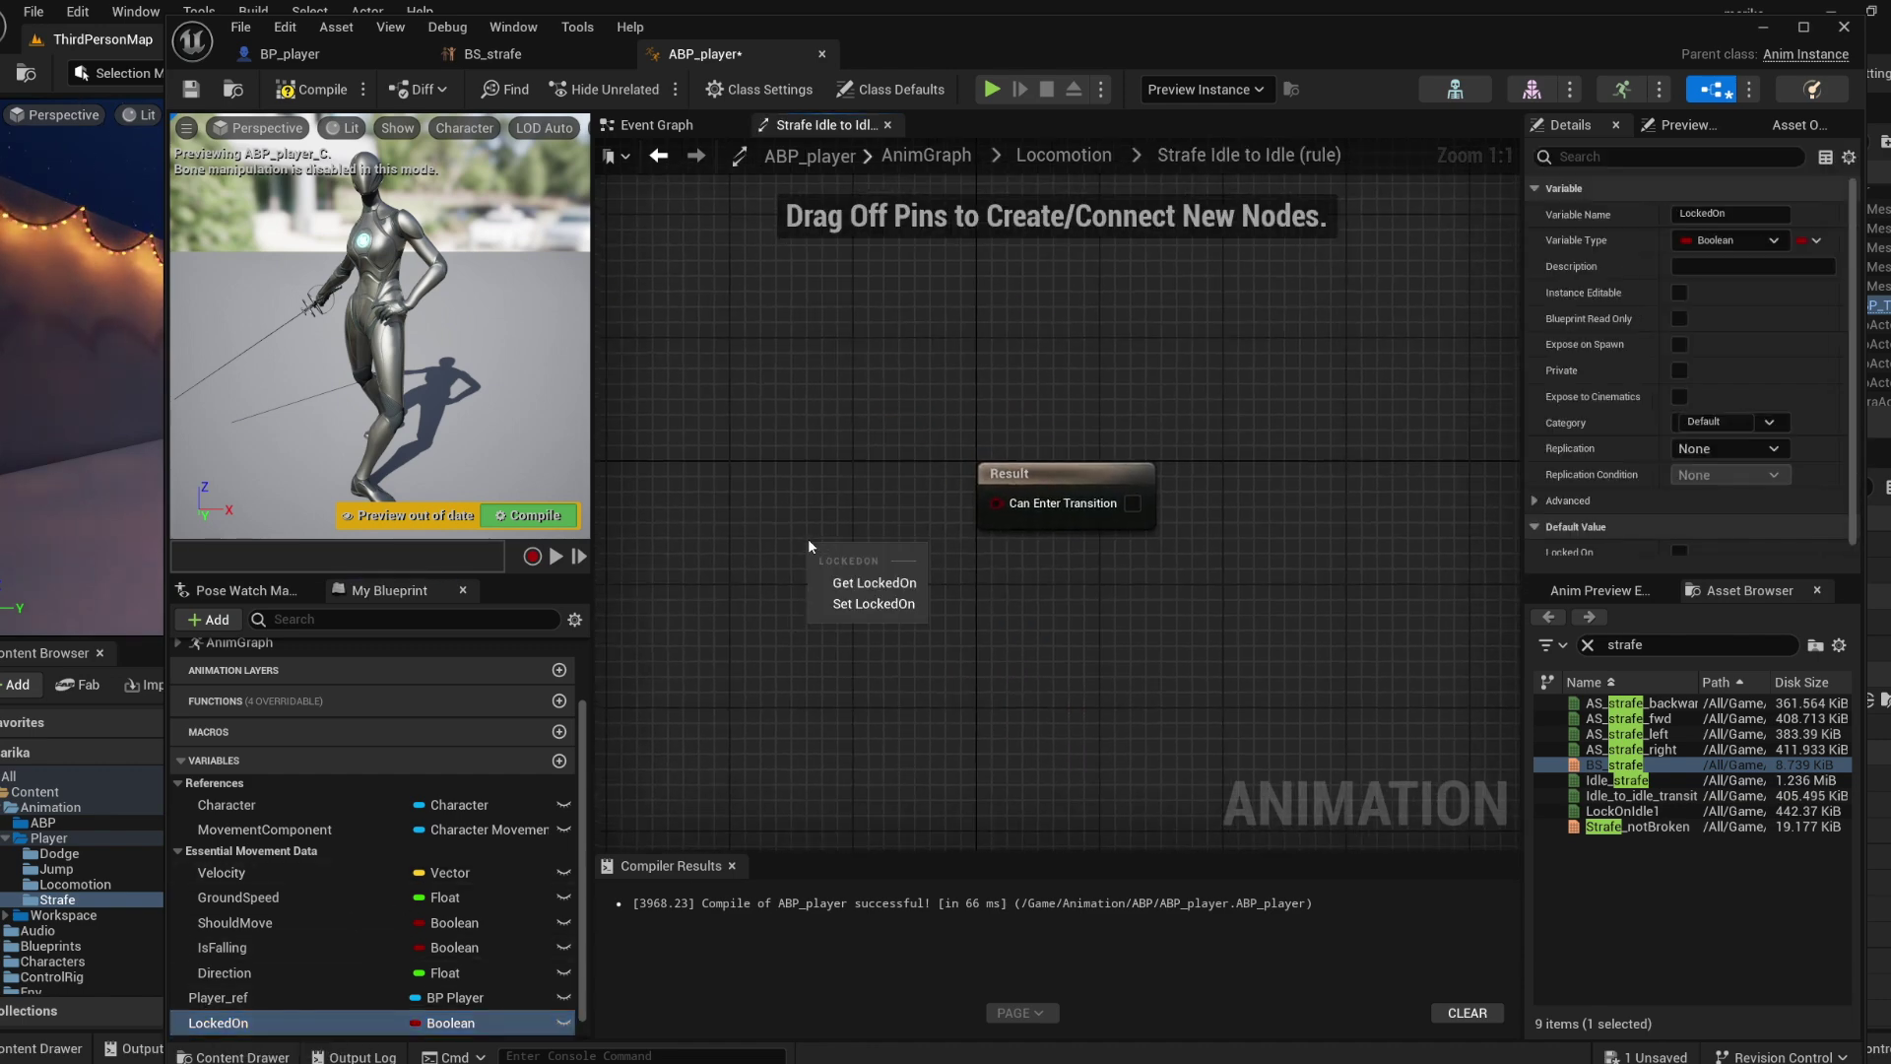
pyautogui.click(887, 582)
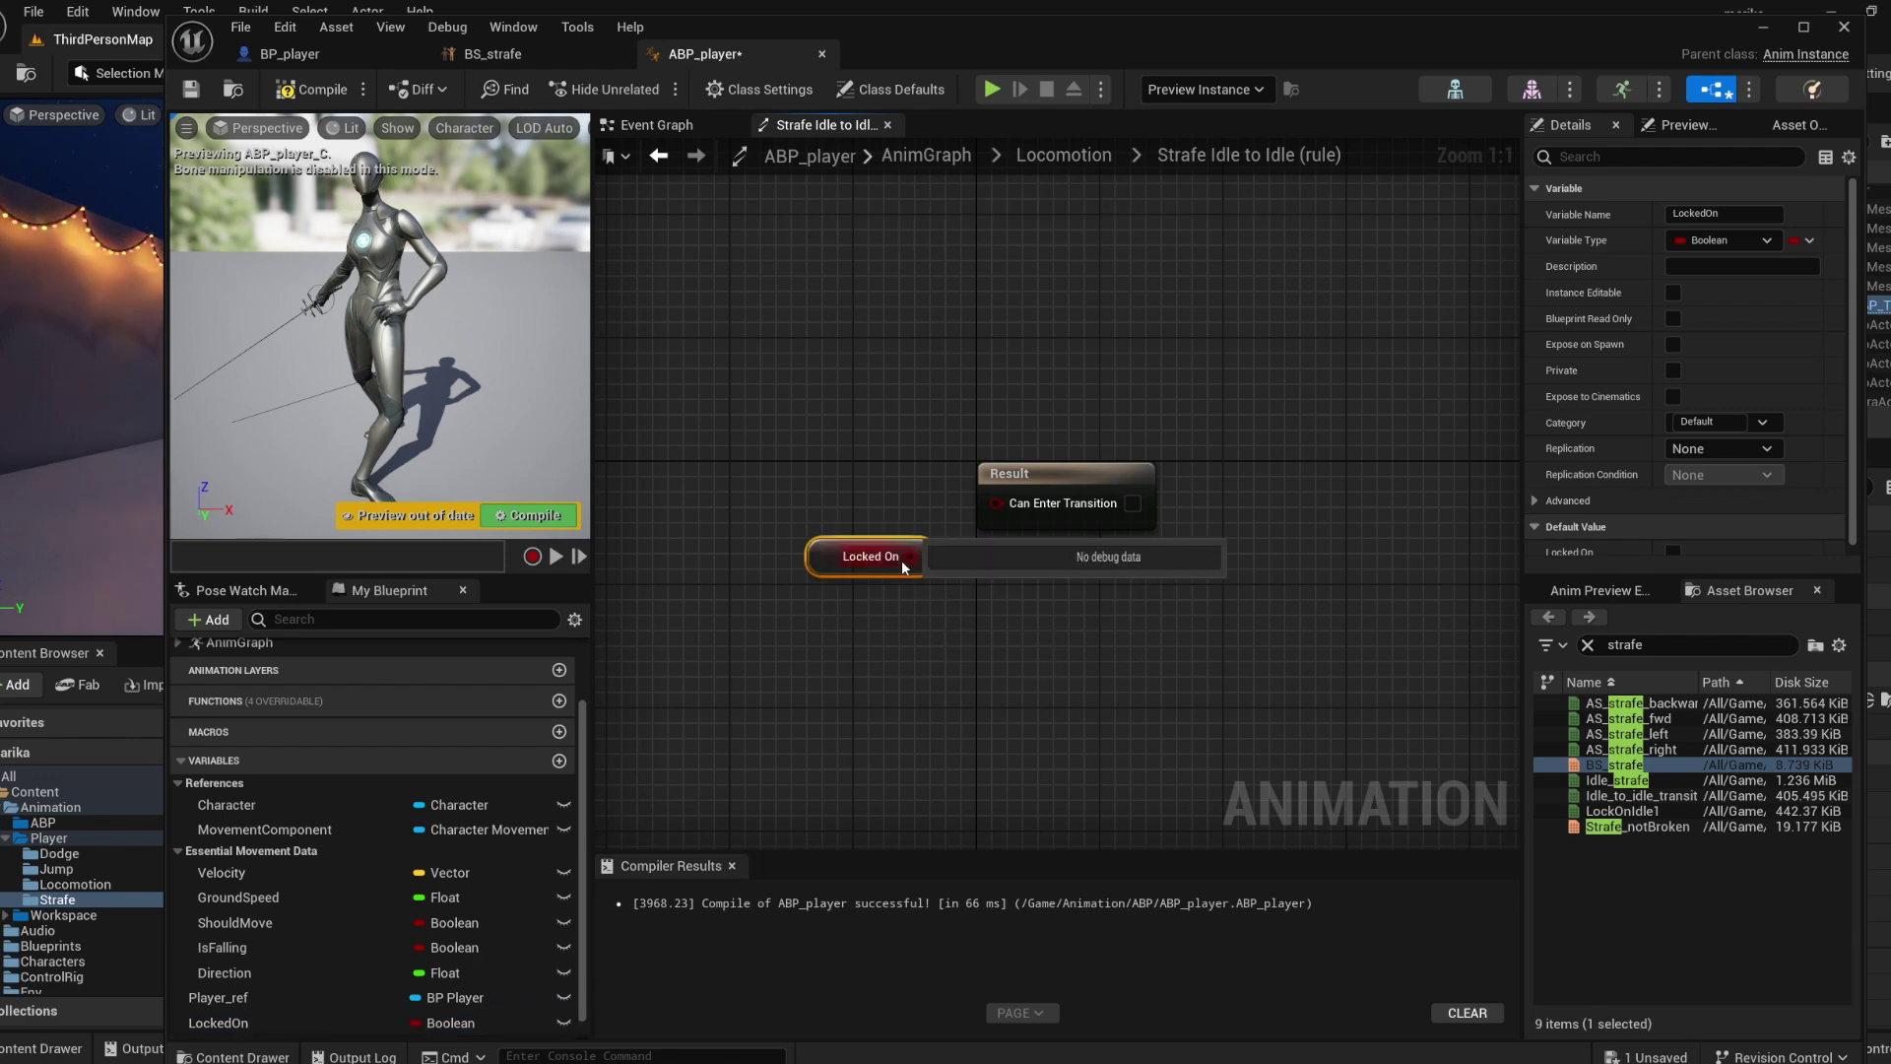
pyautogui.moveTo(829, 559); pyautogui.dragTo(659, 513)
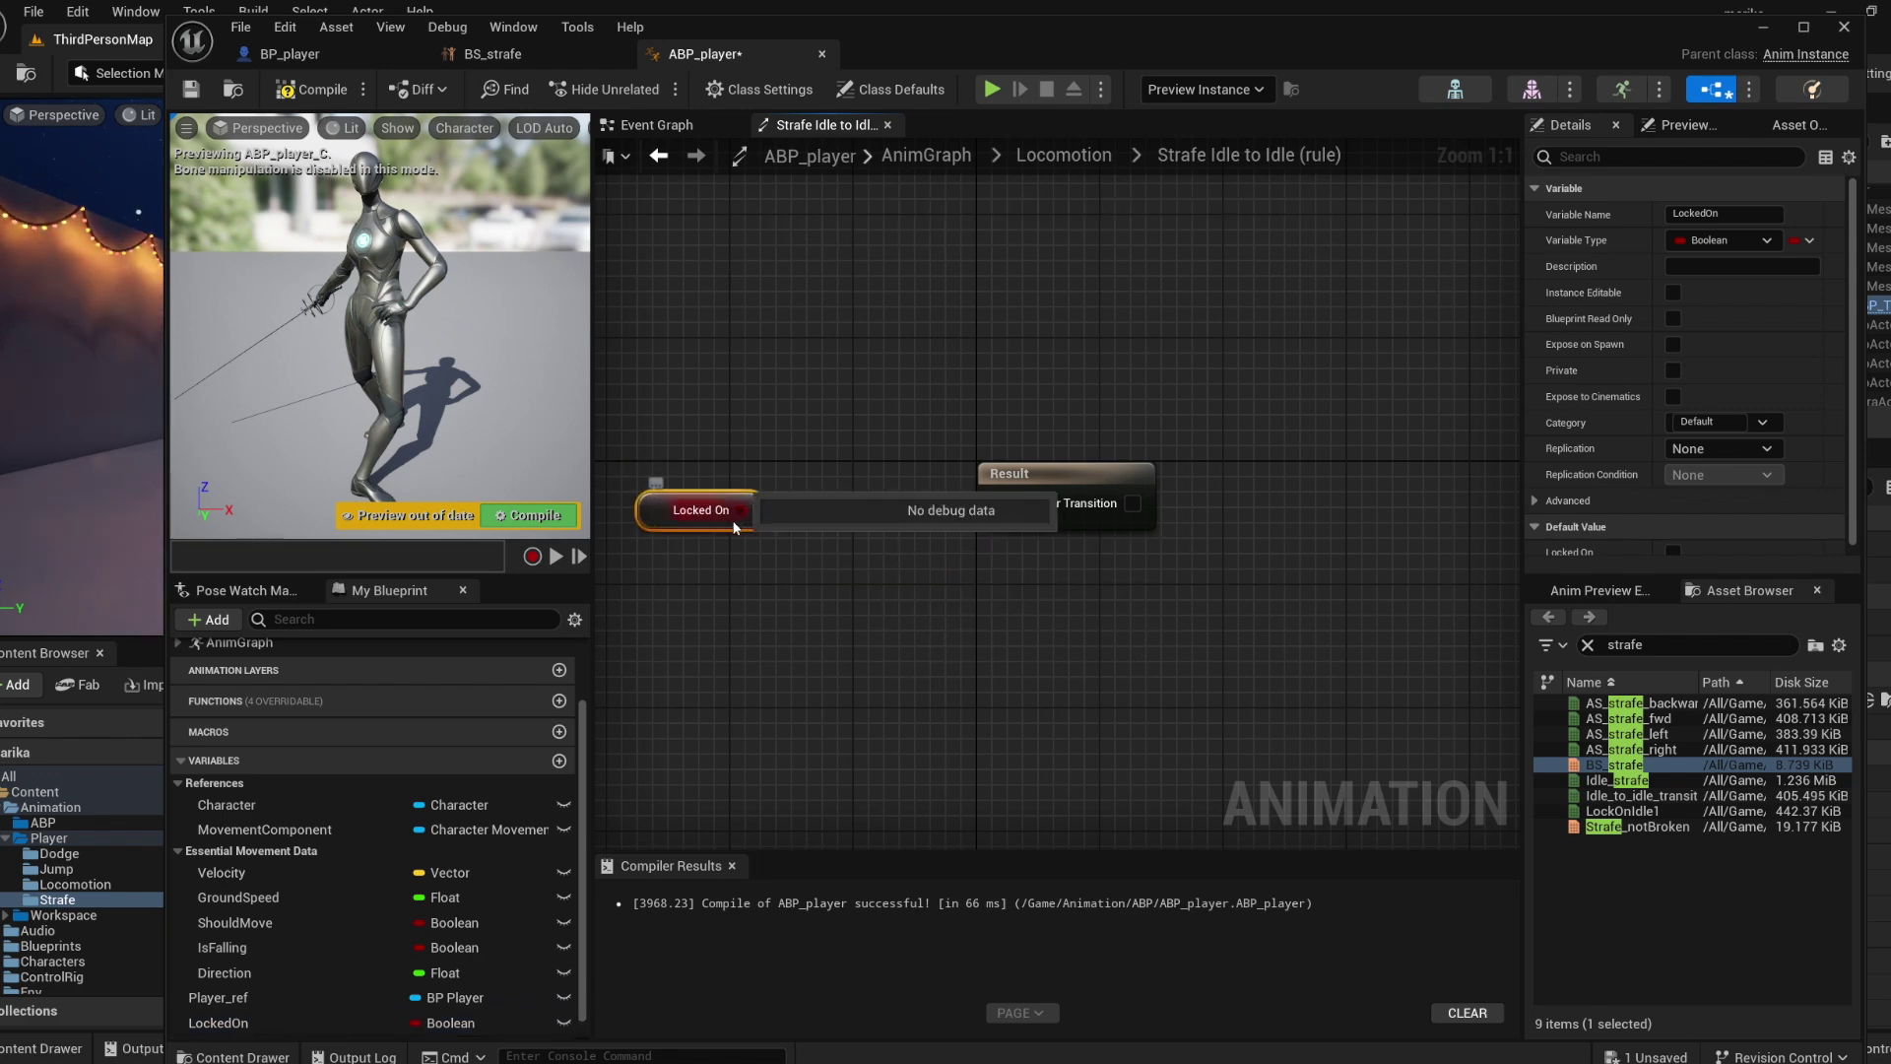
pyautogui.moveTo(857, 510); pyautogui.dragTo(855, 512)
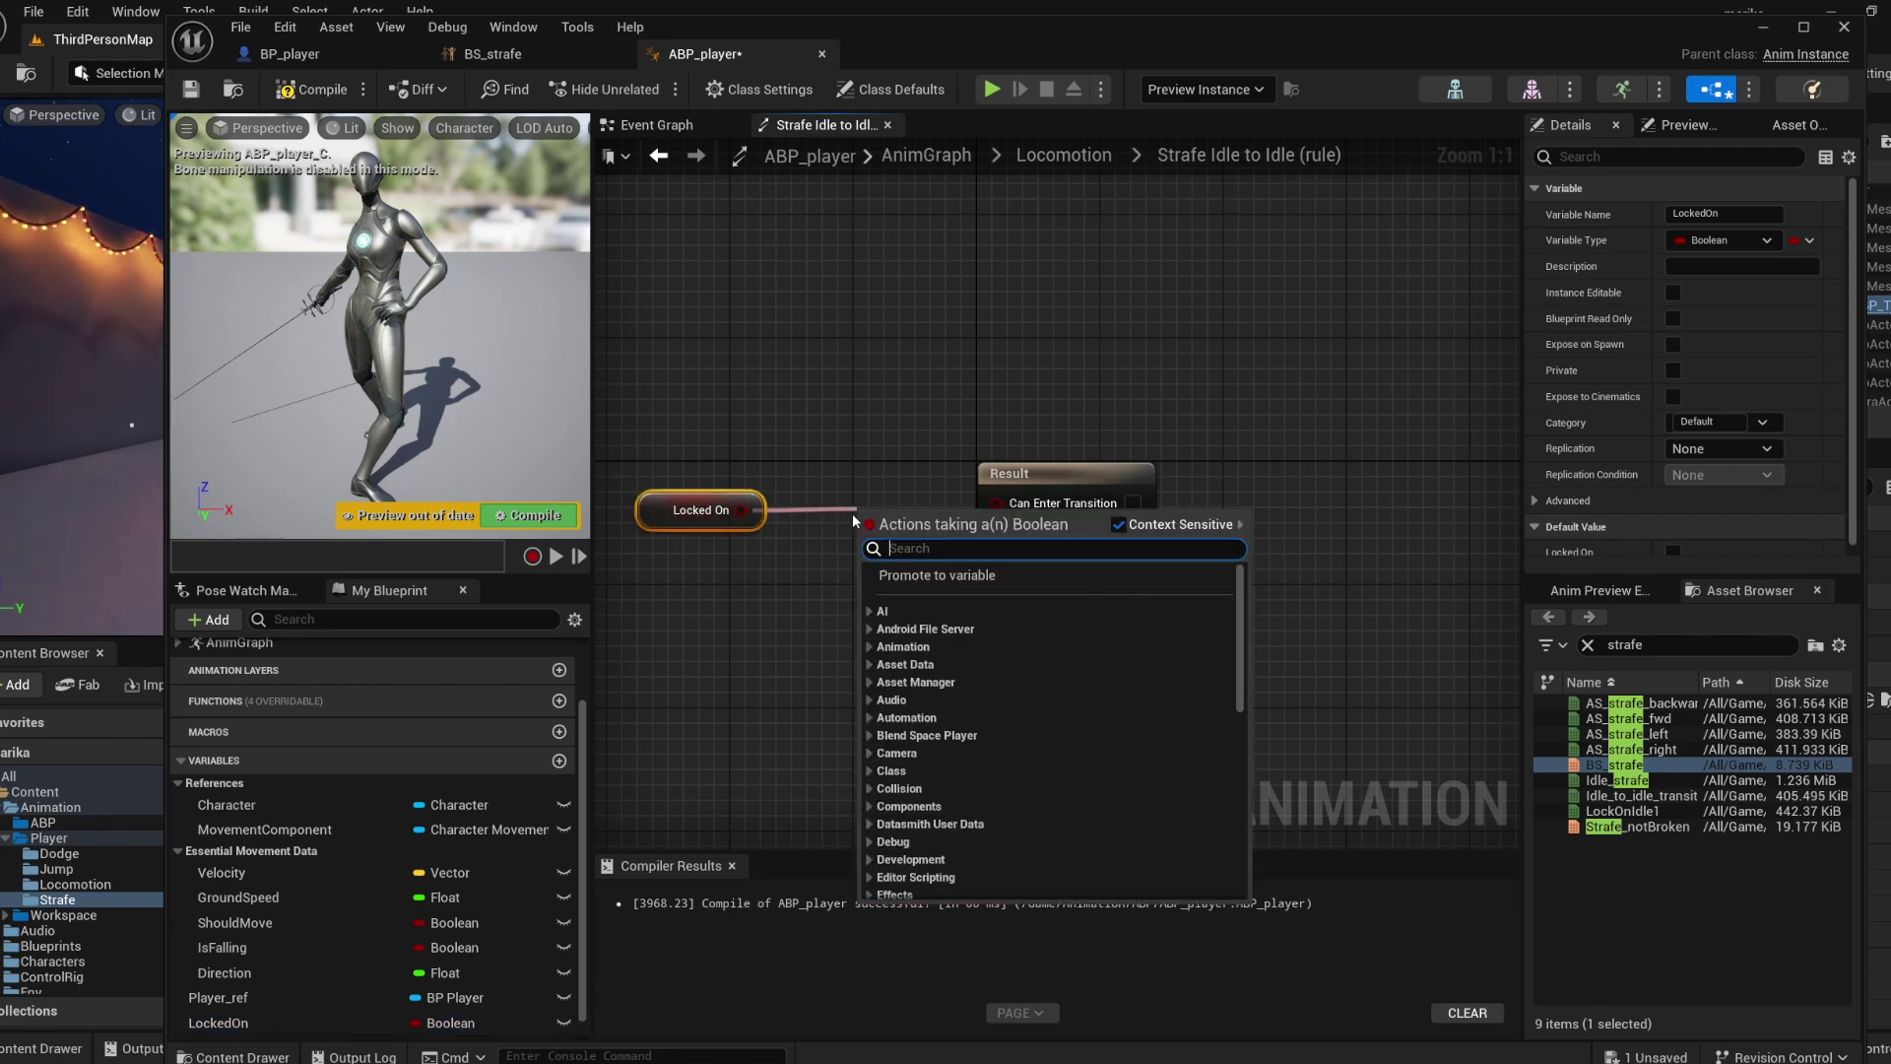
pyautogui.write('not b')
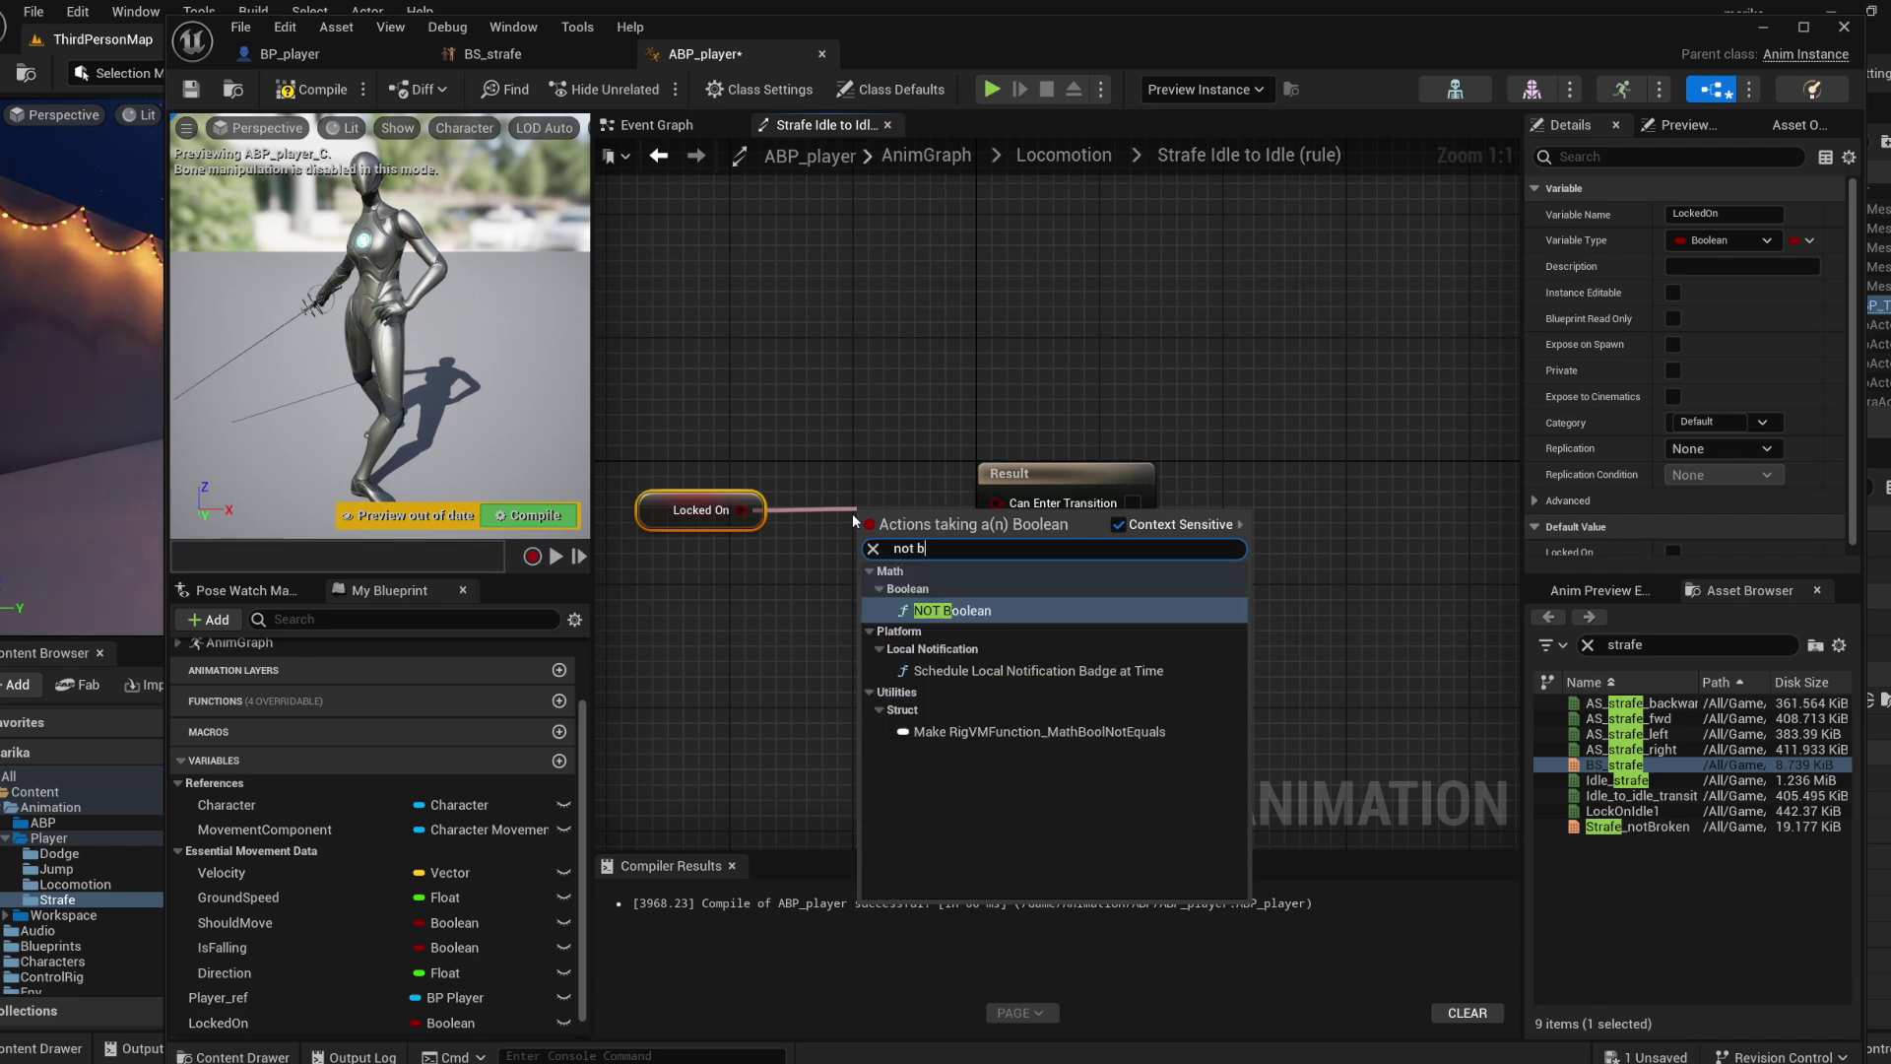
pyautogui.press('Return')
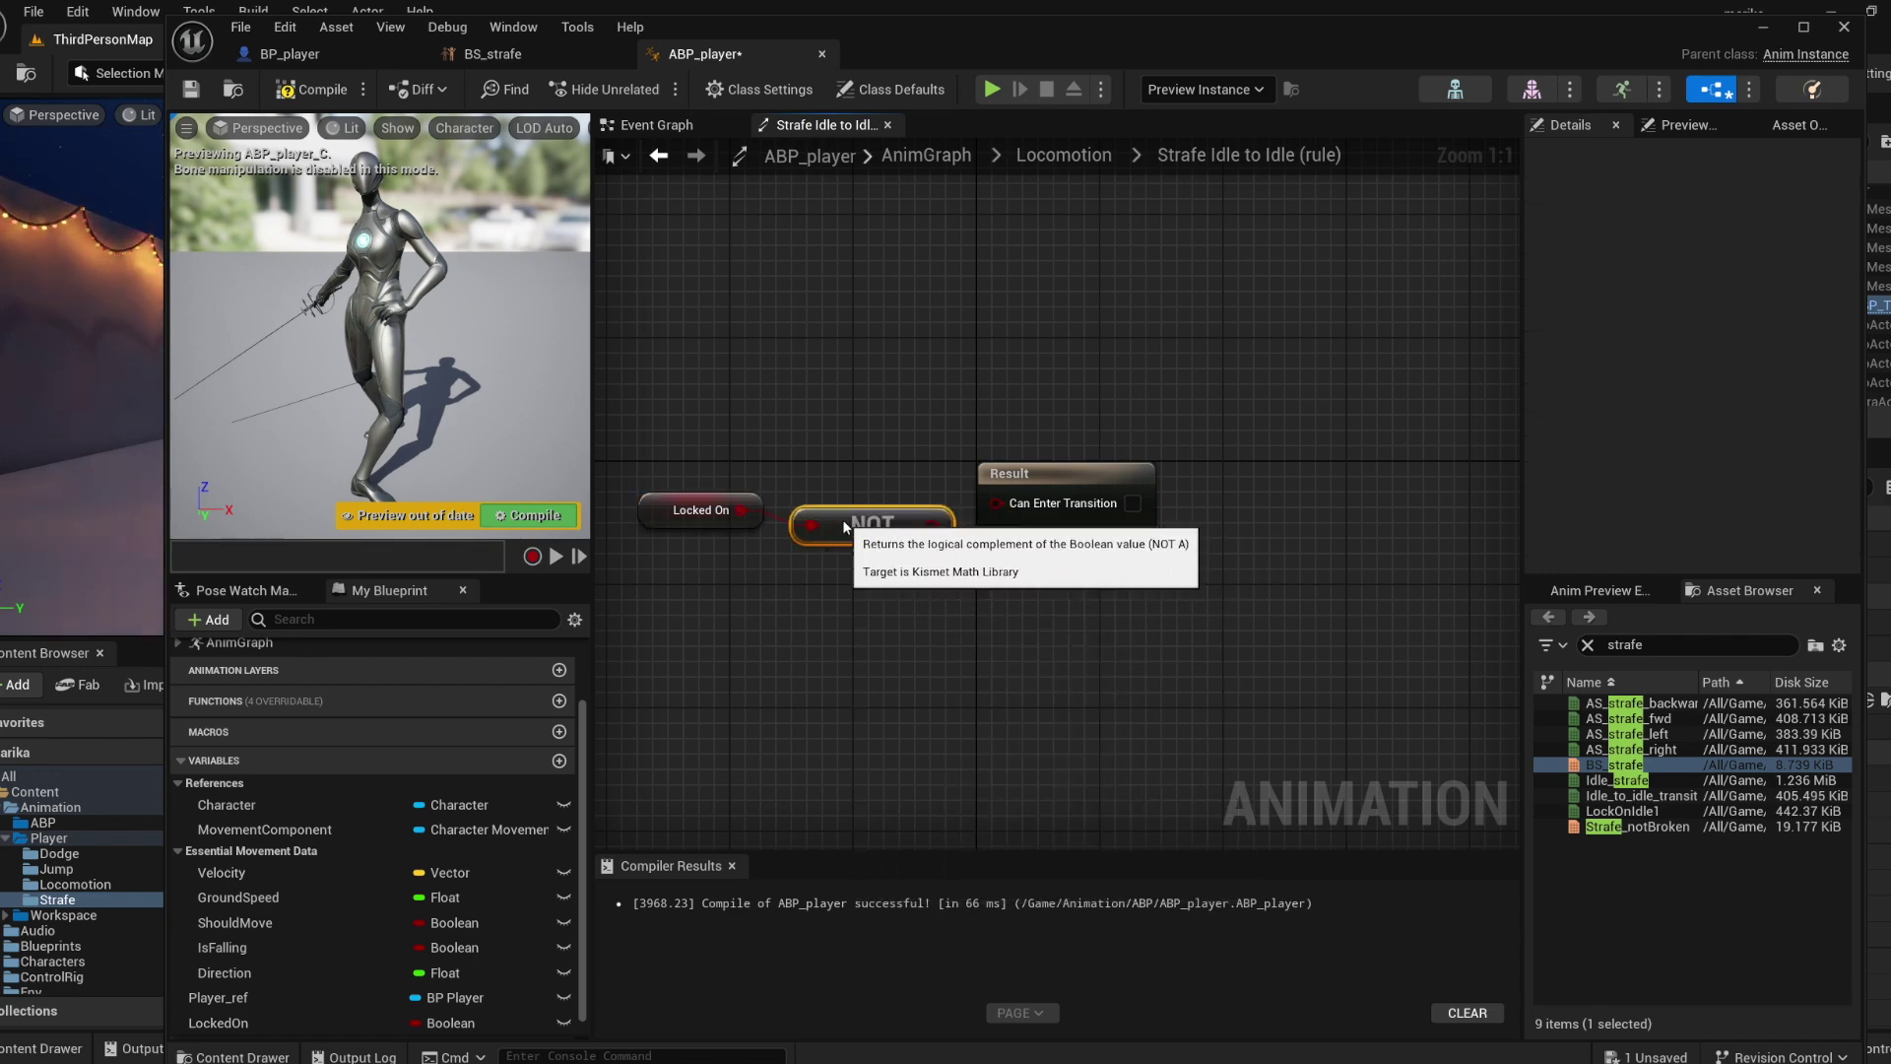
pyautogui.moveTo(842, 518); pyautogui.dragTo(766, 502)
pyautogui.moveTo(919, 510); pyautogui.dragTo(988, 519)
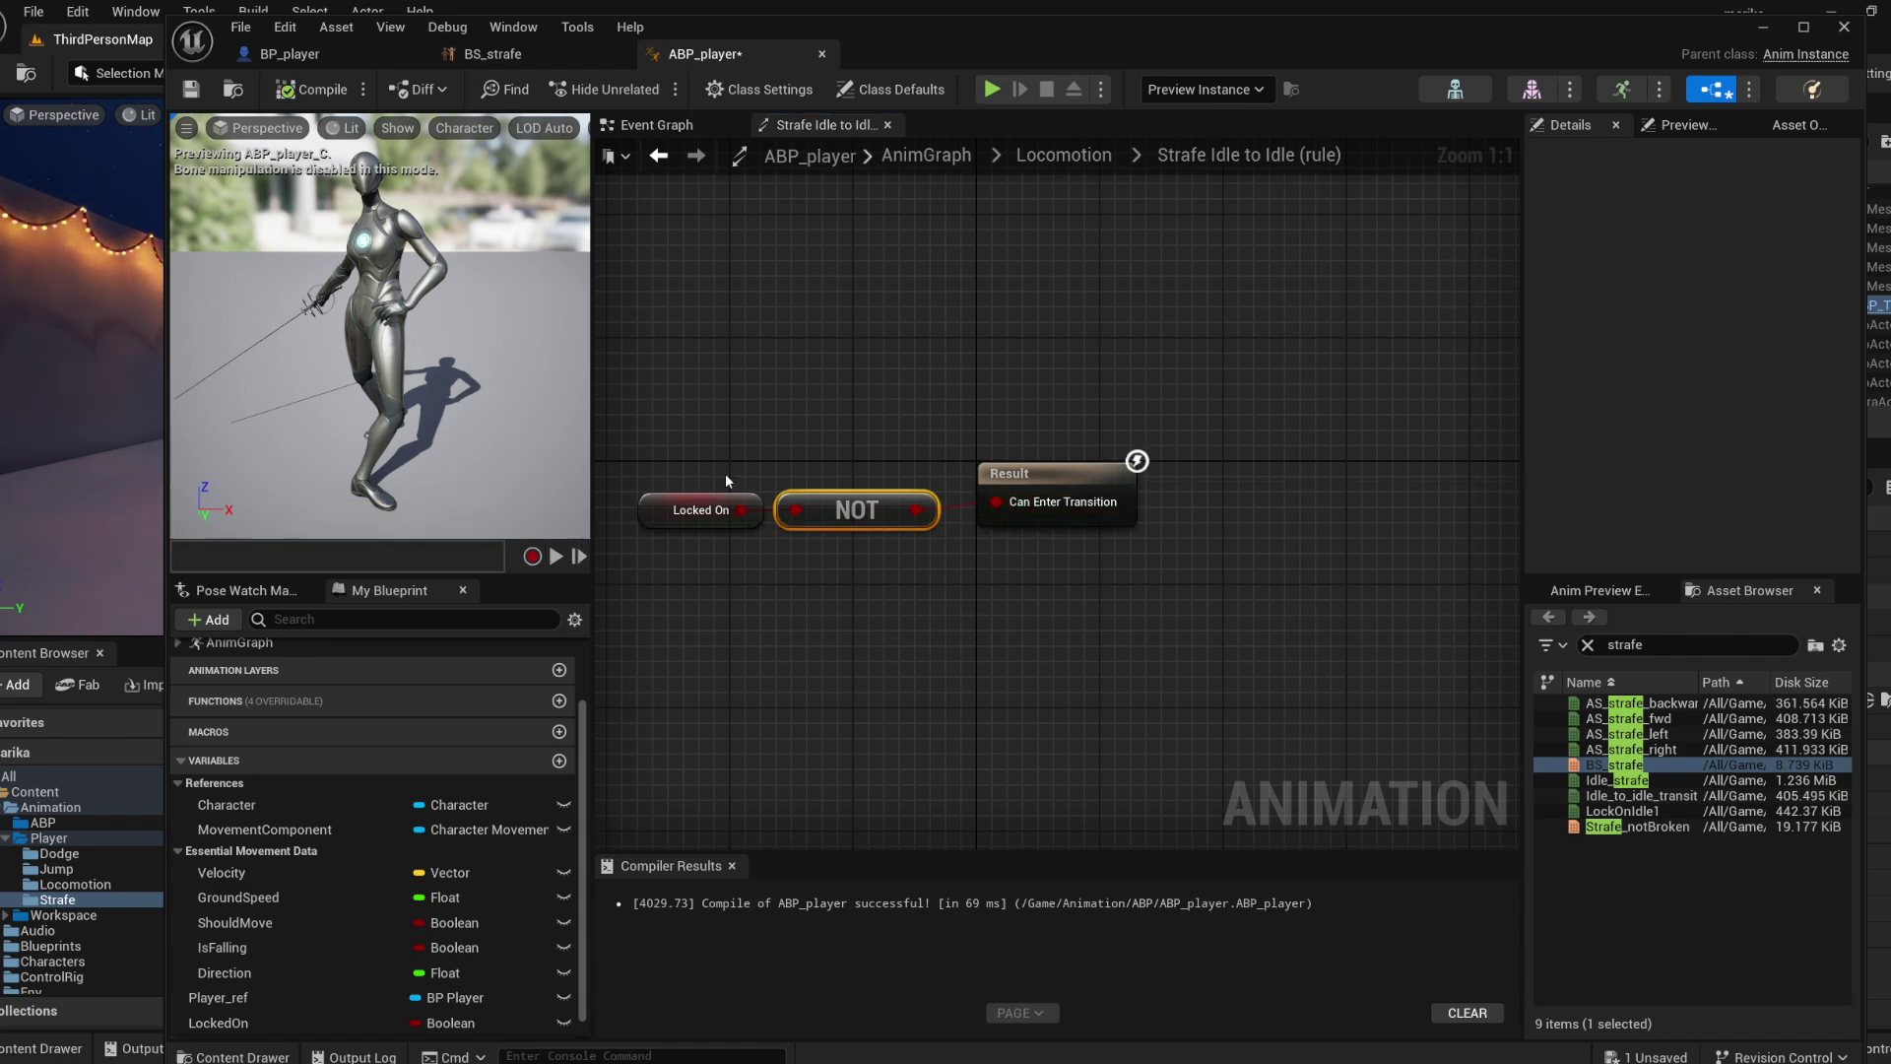
# Play-test ThirdPersonMap, moving the character in every direction around the target to check the strafe animations, and stop the session.
pyautogui.click(1765, 28)
pyautogui.click(440, 74)
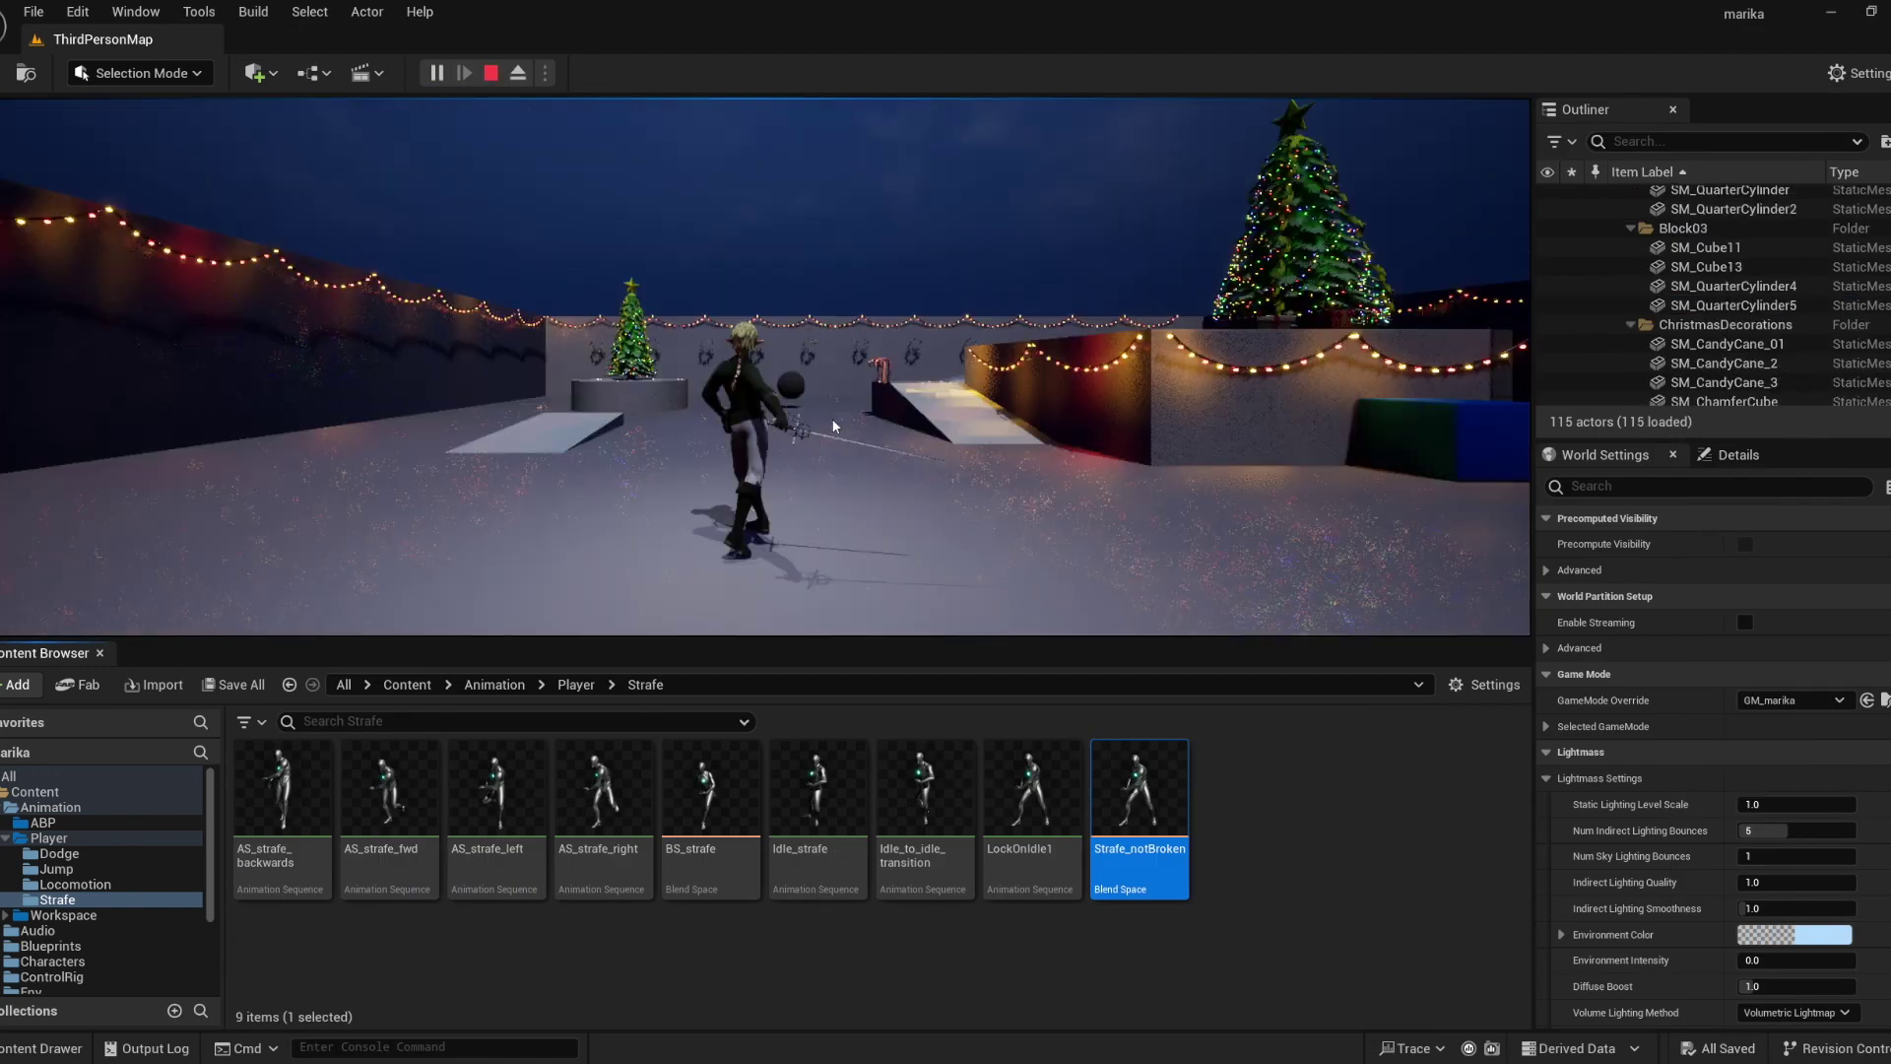
pyautogui.click(834, 426)
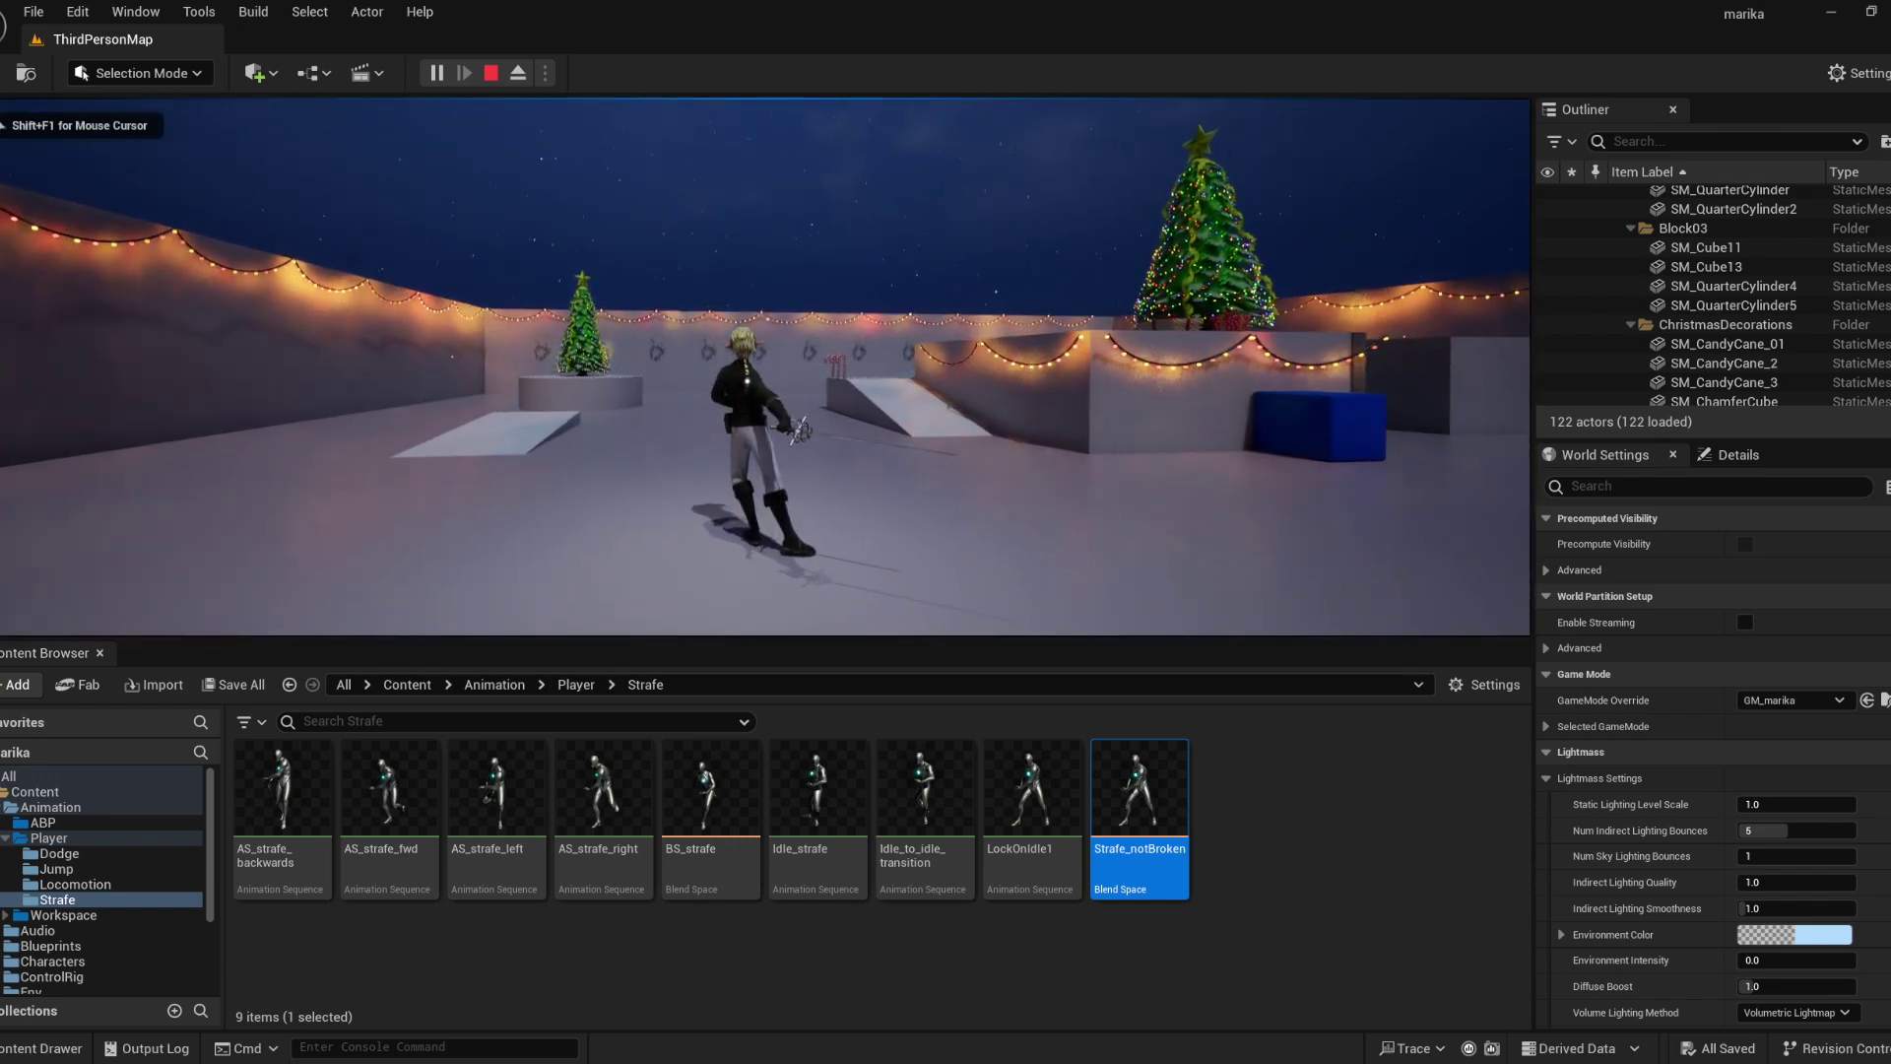
pyautogui.press('a')
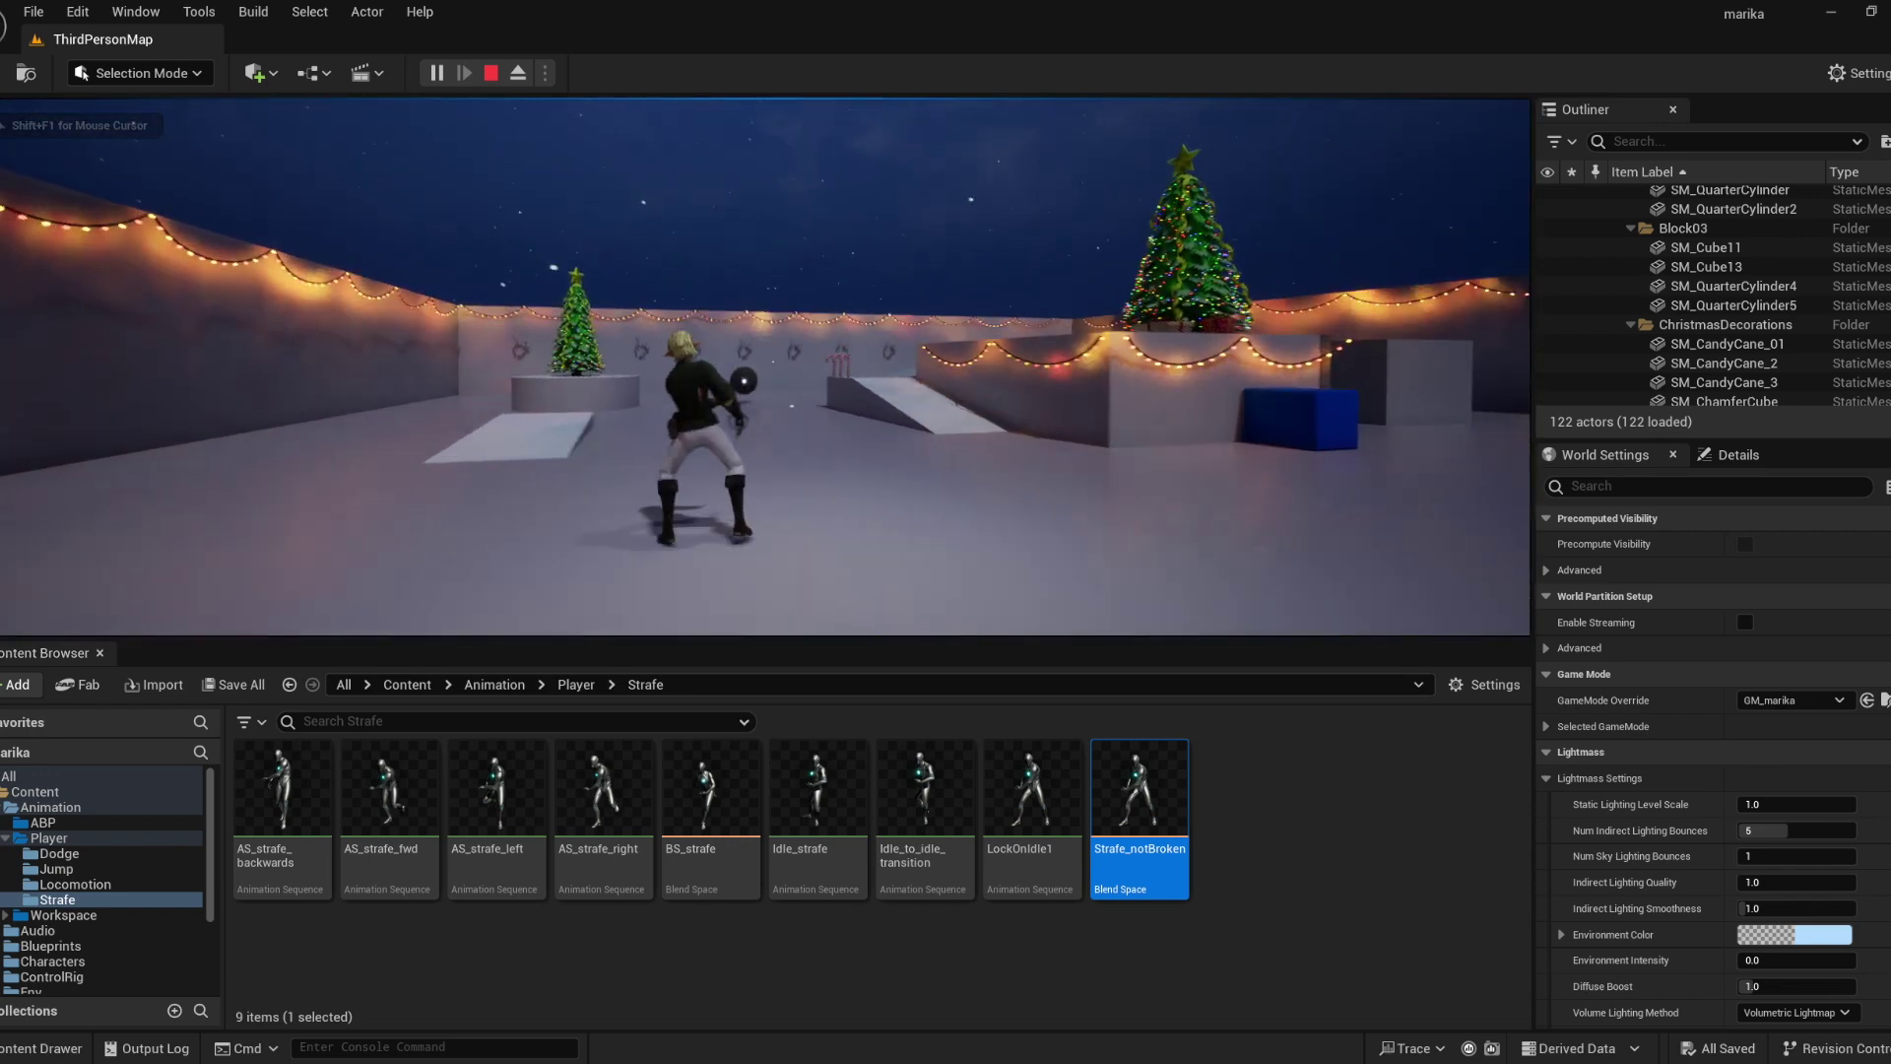
pyautogui.press('d')
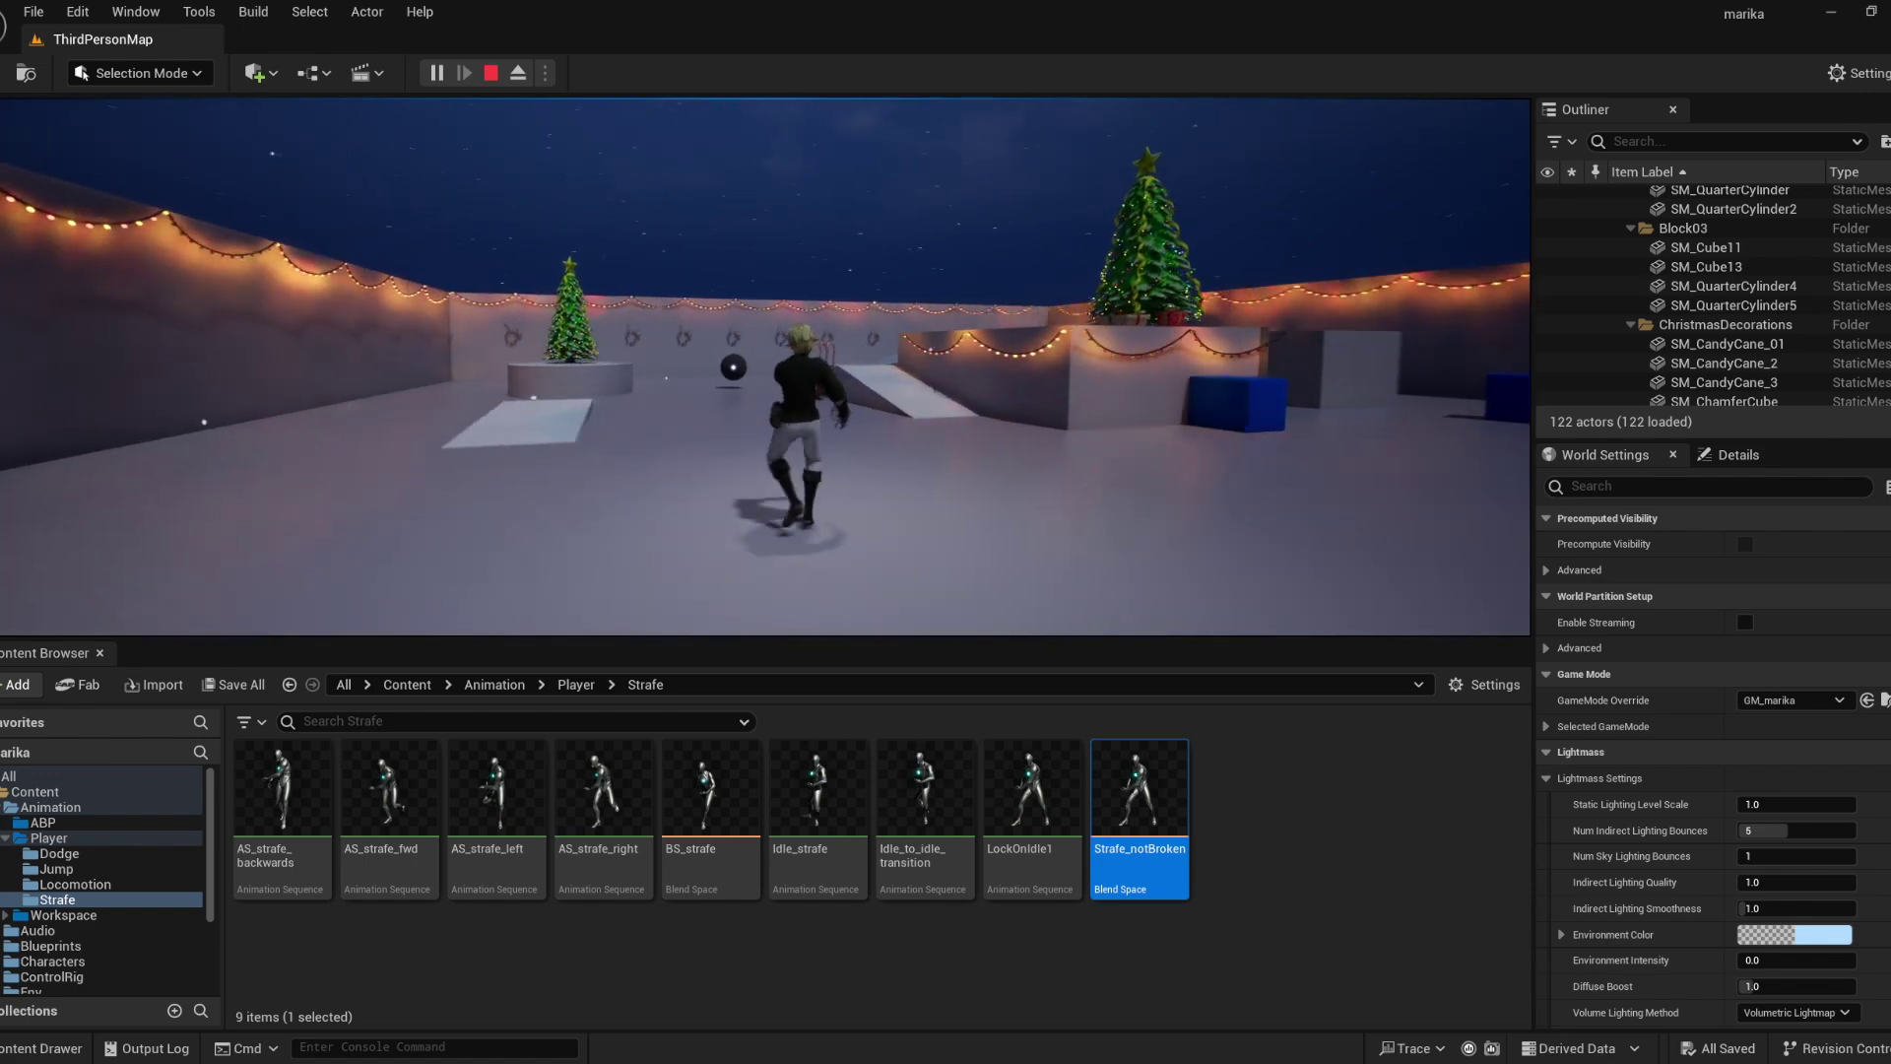
pyautogui.press('w')
pyautogui.press('s')
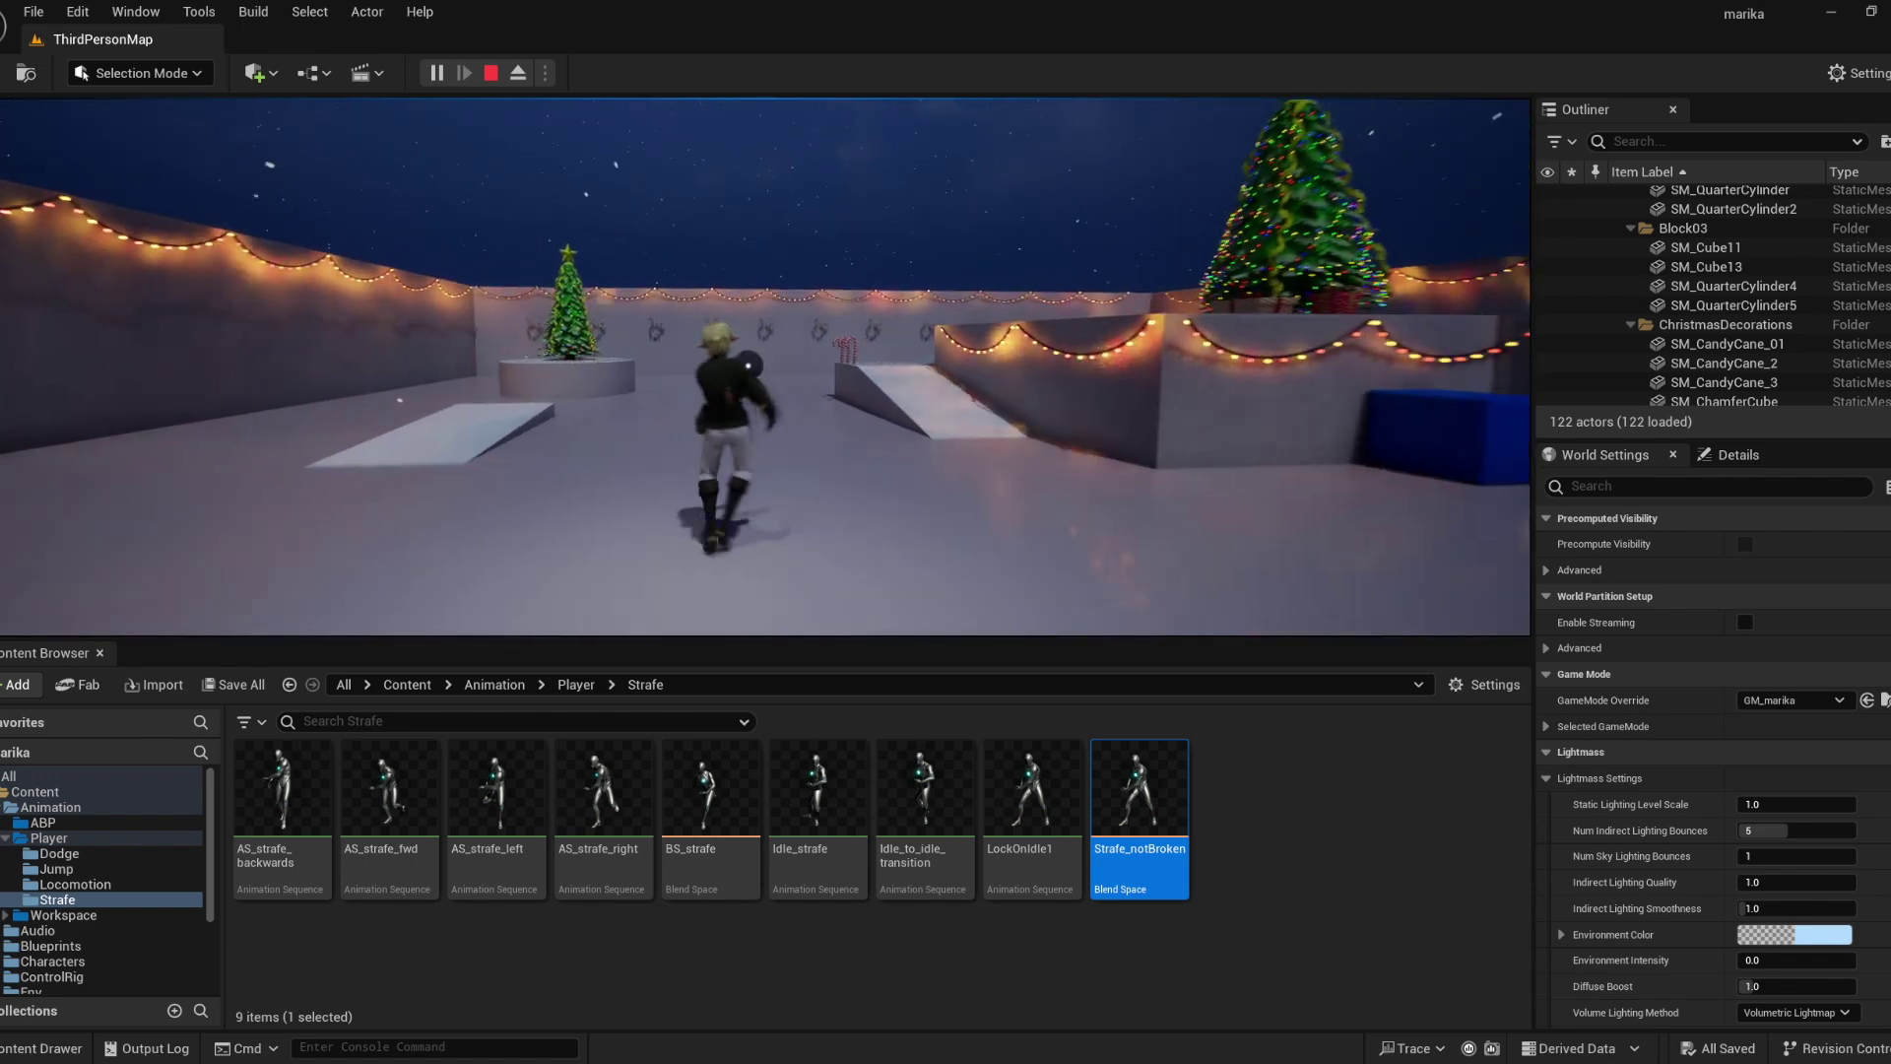
pyautogui.press('d')
pyautogui.press('w')
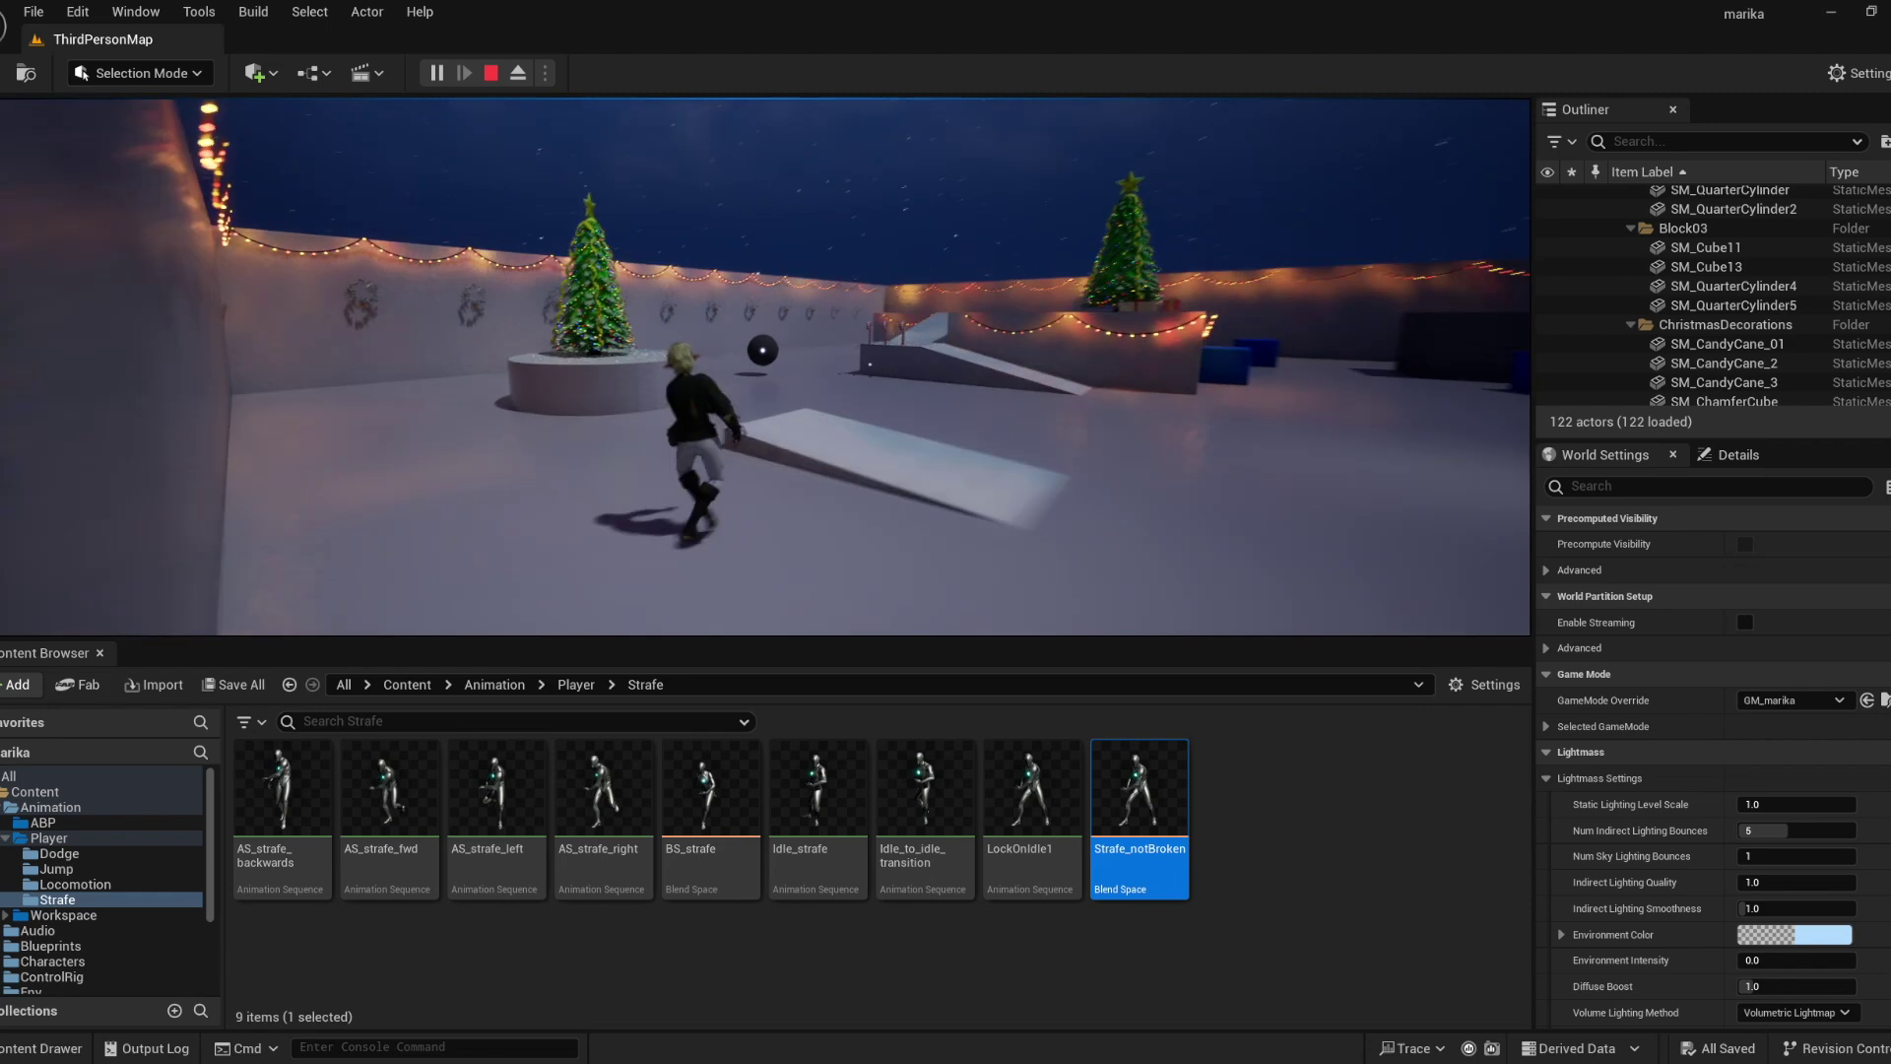
pyautogui.press('Escape')
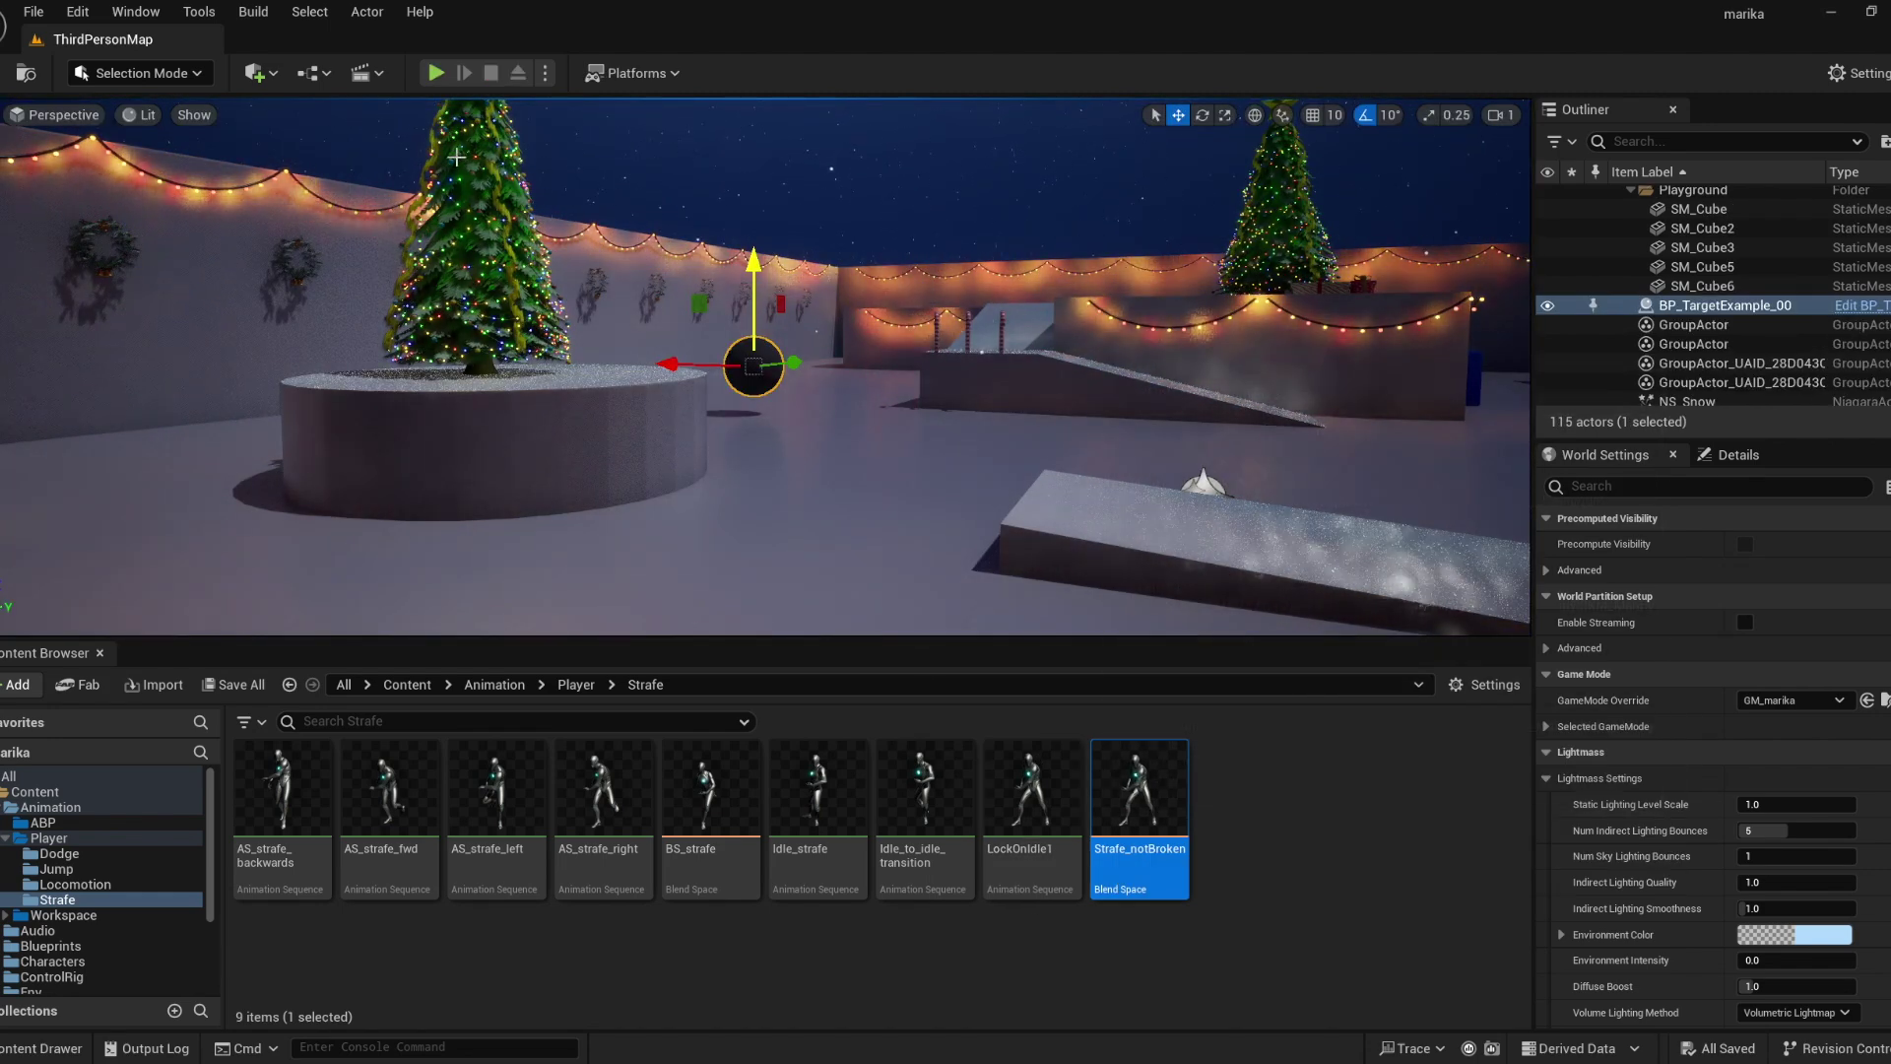
pyautogui.click(434, 73)
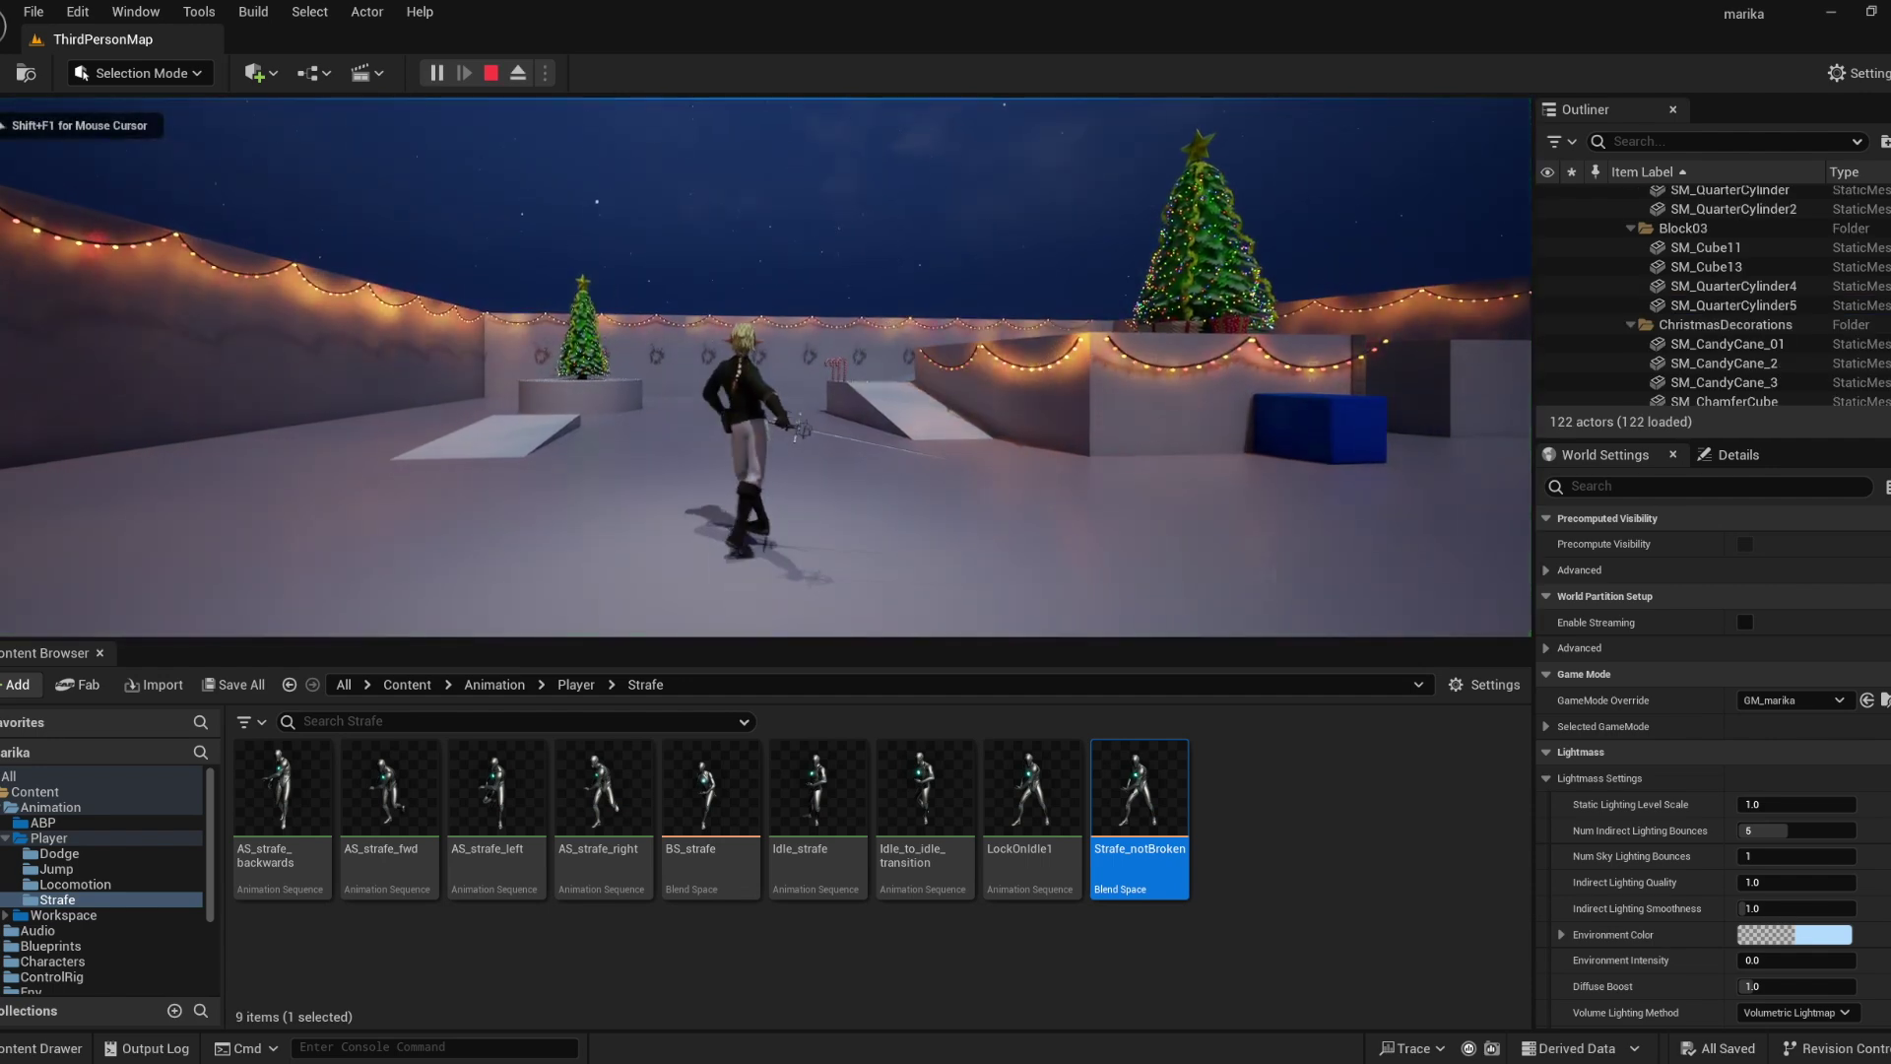
pyautogui.press('Escape')
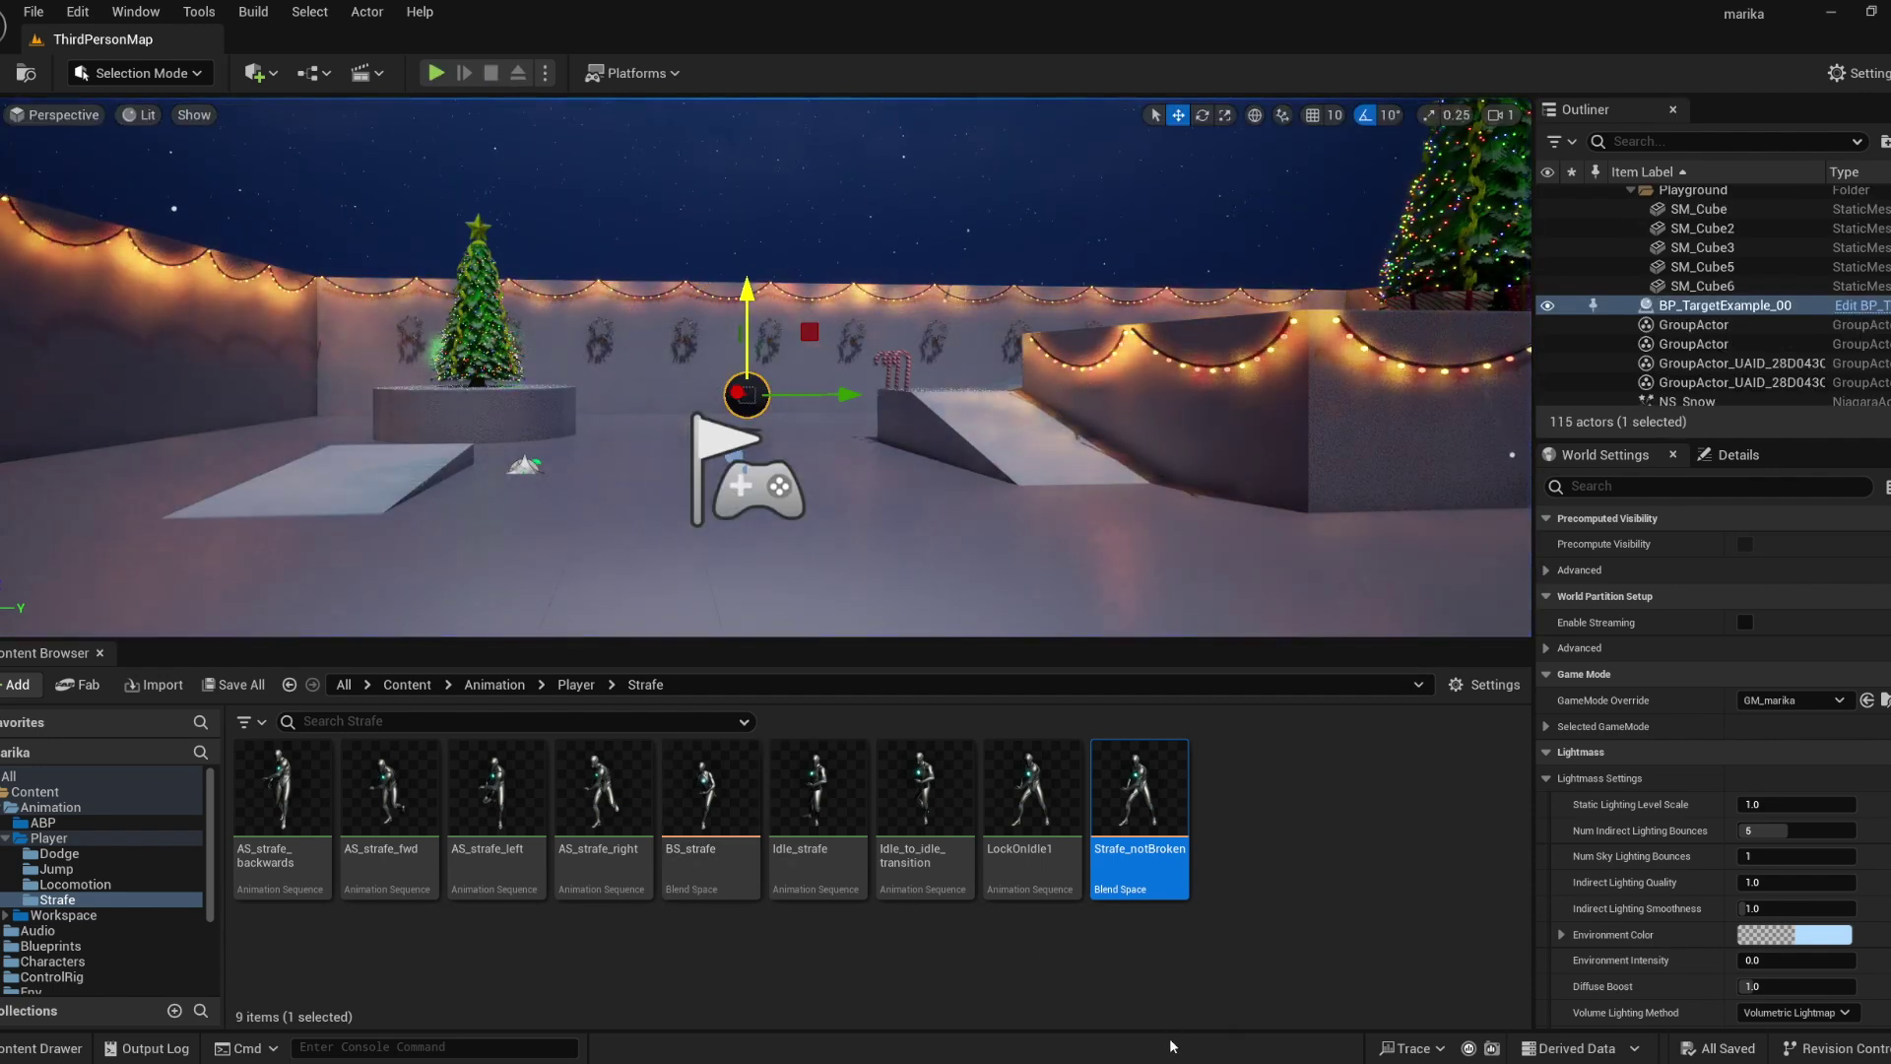
# Reopen ABP_player's Locomotion state machine and add a new state named Idle Transition.
pyautogui.moveTo(1173, 1049)
pyautogui.click(1328, 973)
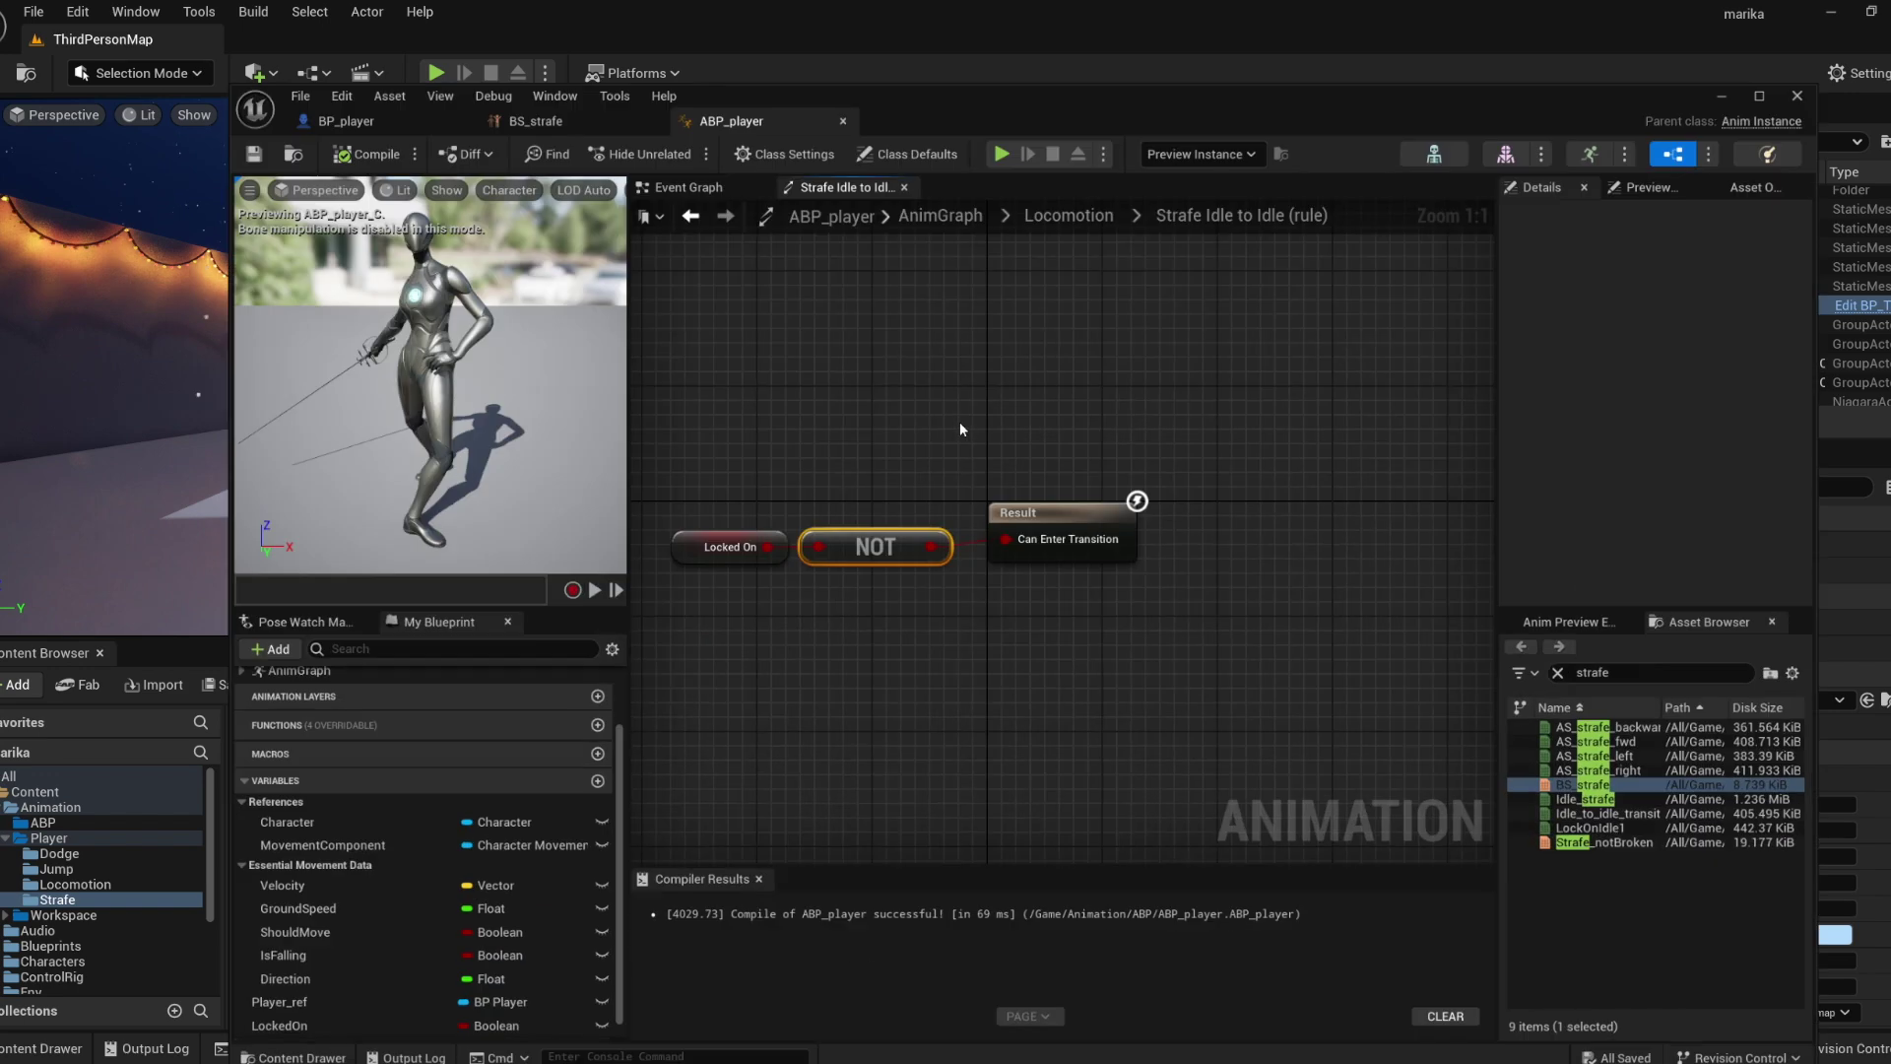
pyautogui.click(1056, 158)
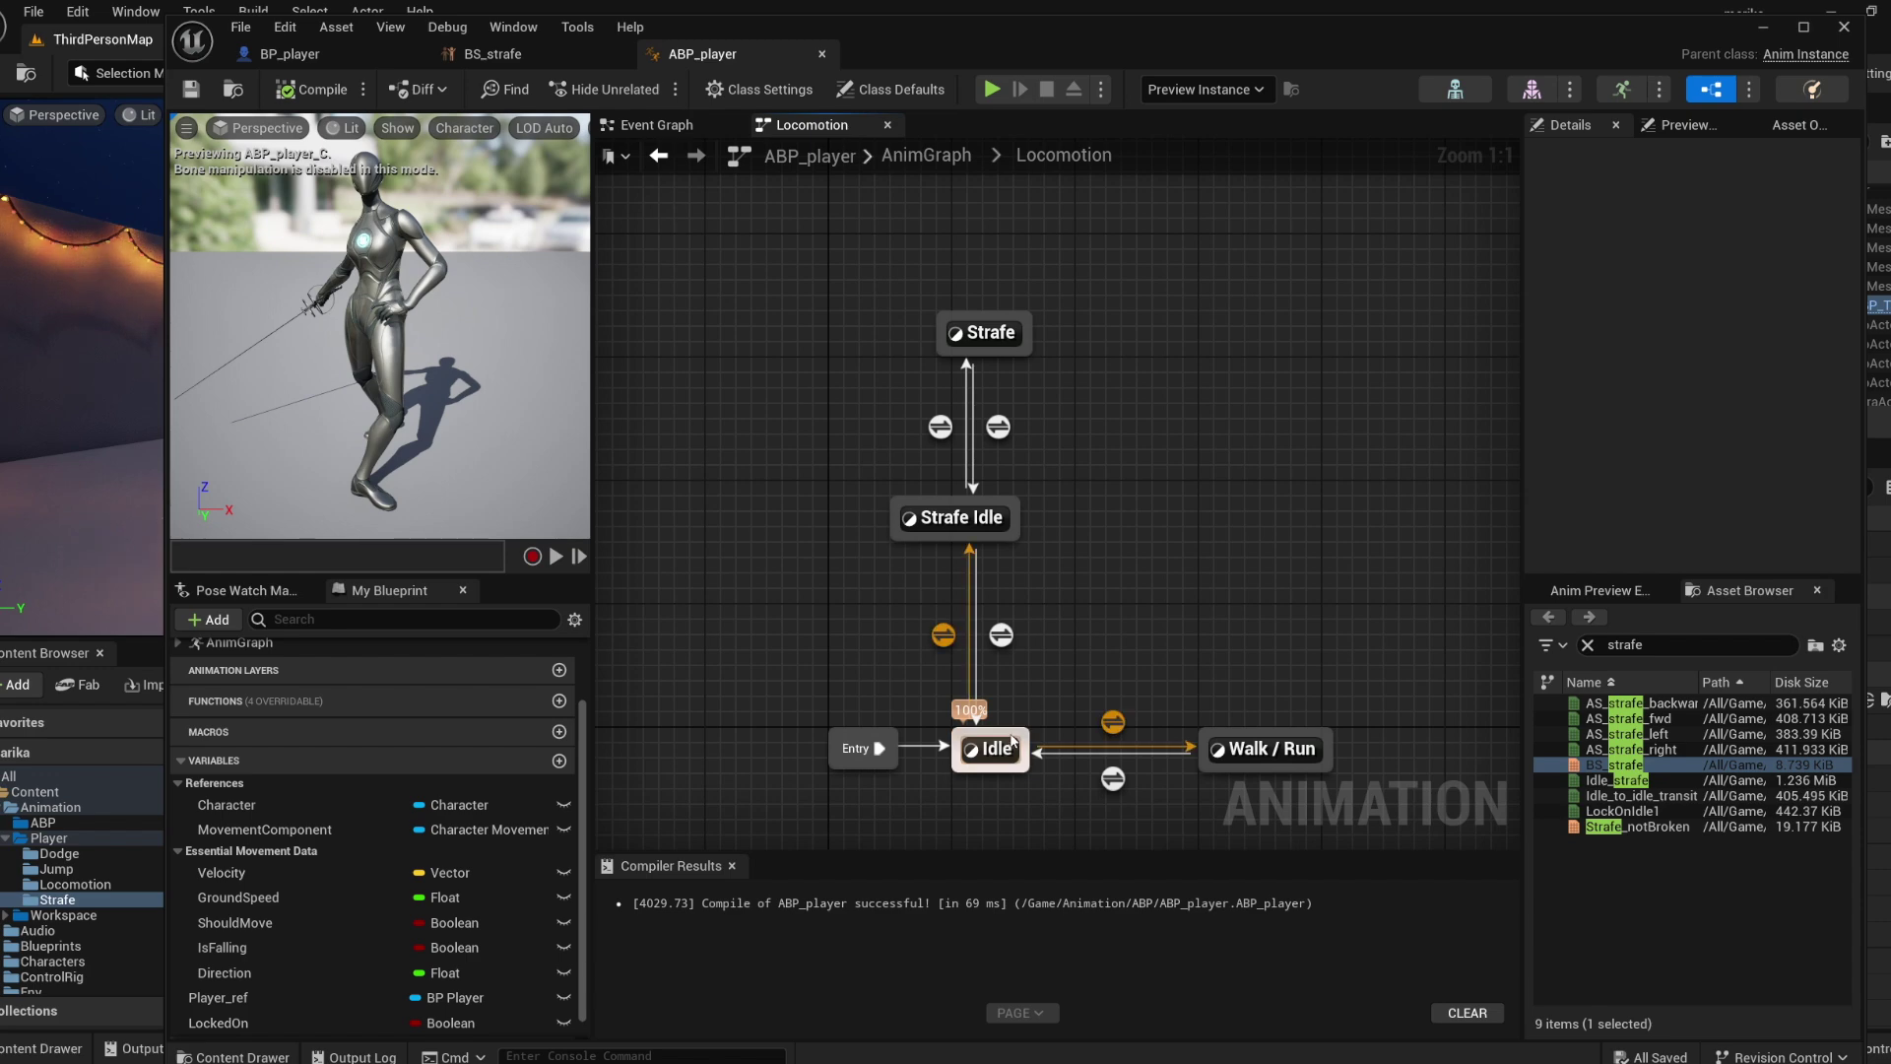
pyautogui.rightClick(1096, 627)
pyautogui.click(1165, 695)
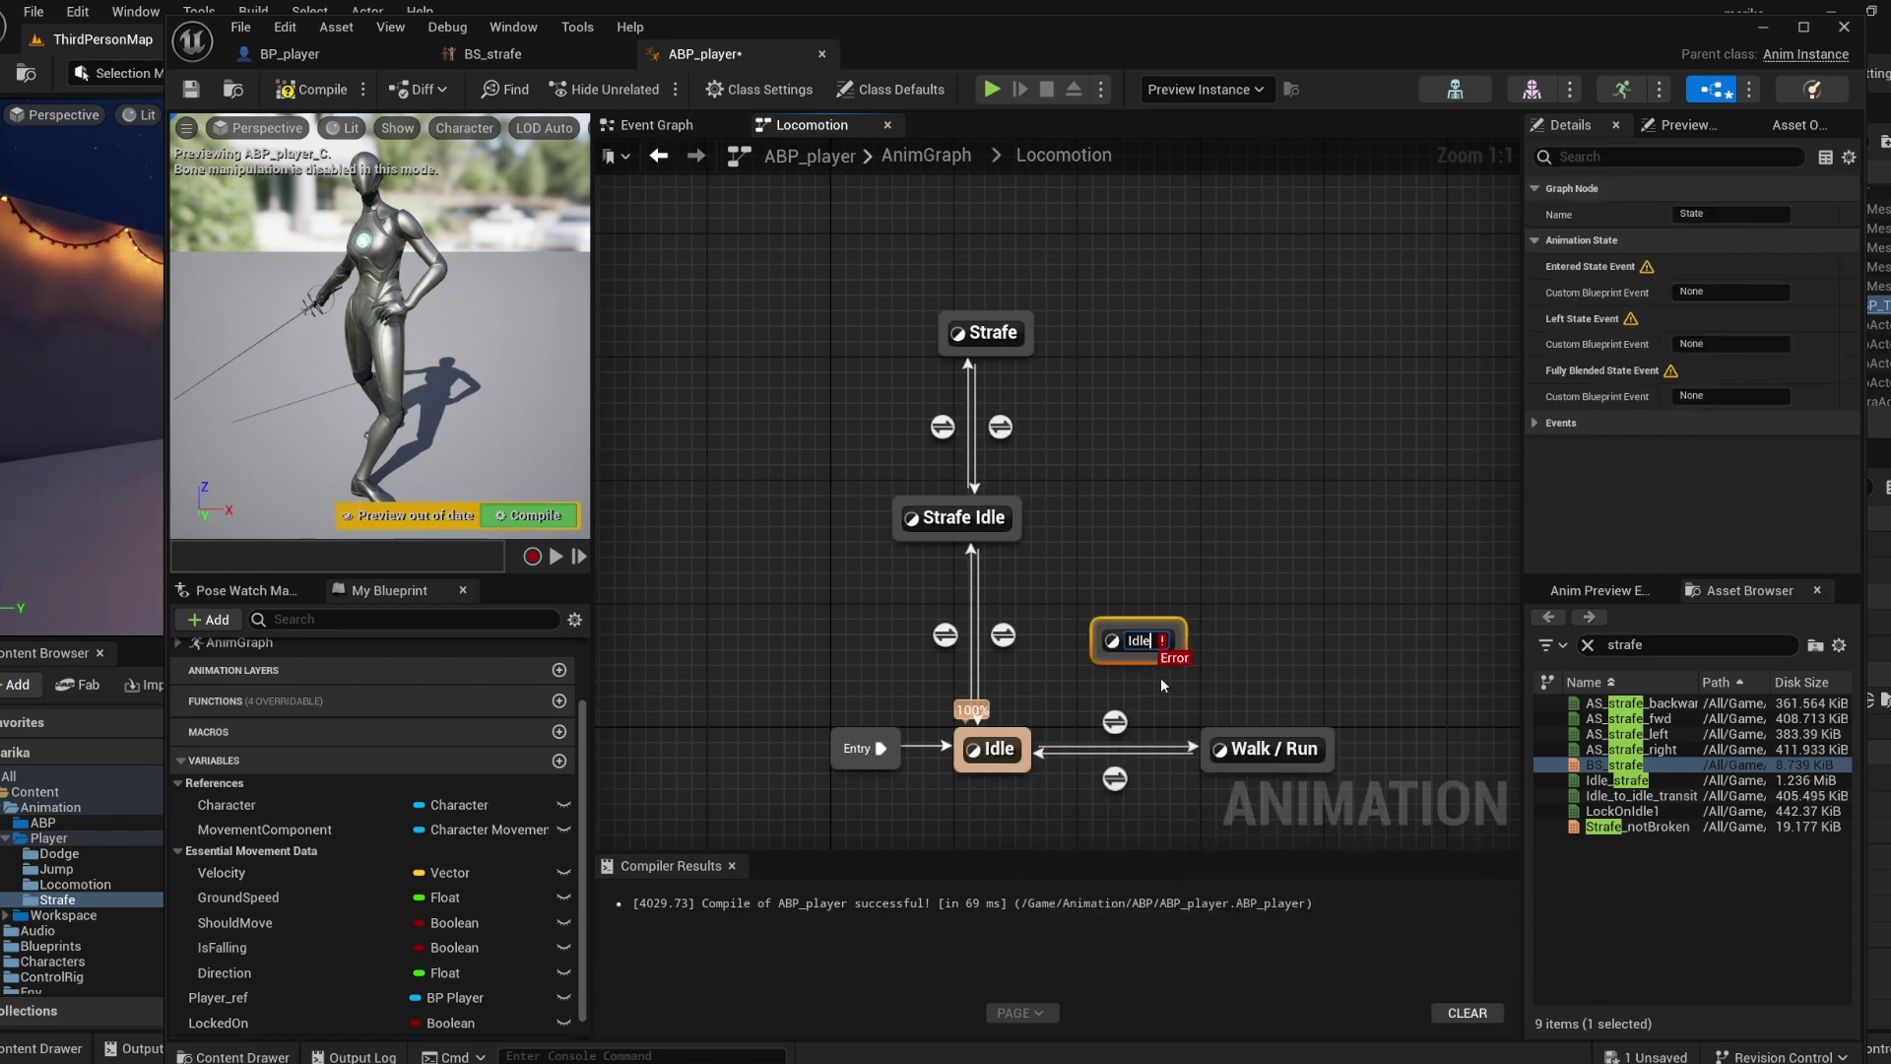
pyautogui.write('Idle Transition')
pyautogui.press('Return')
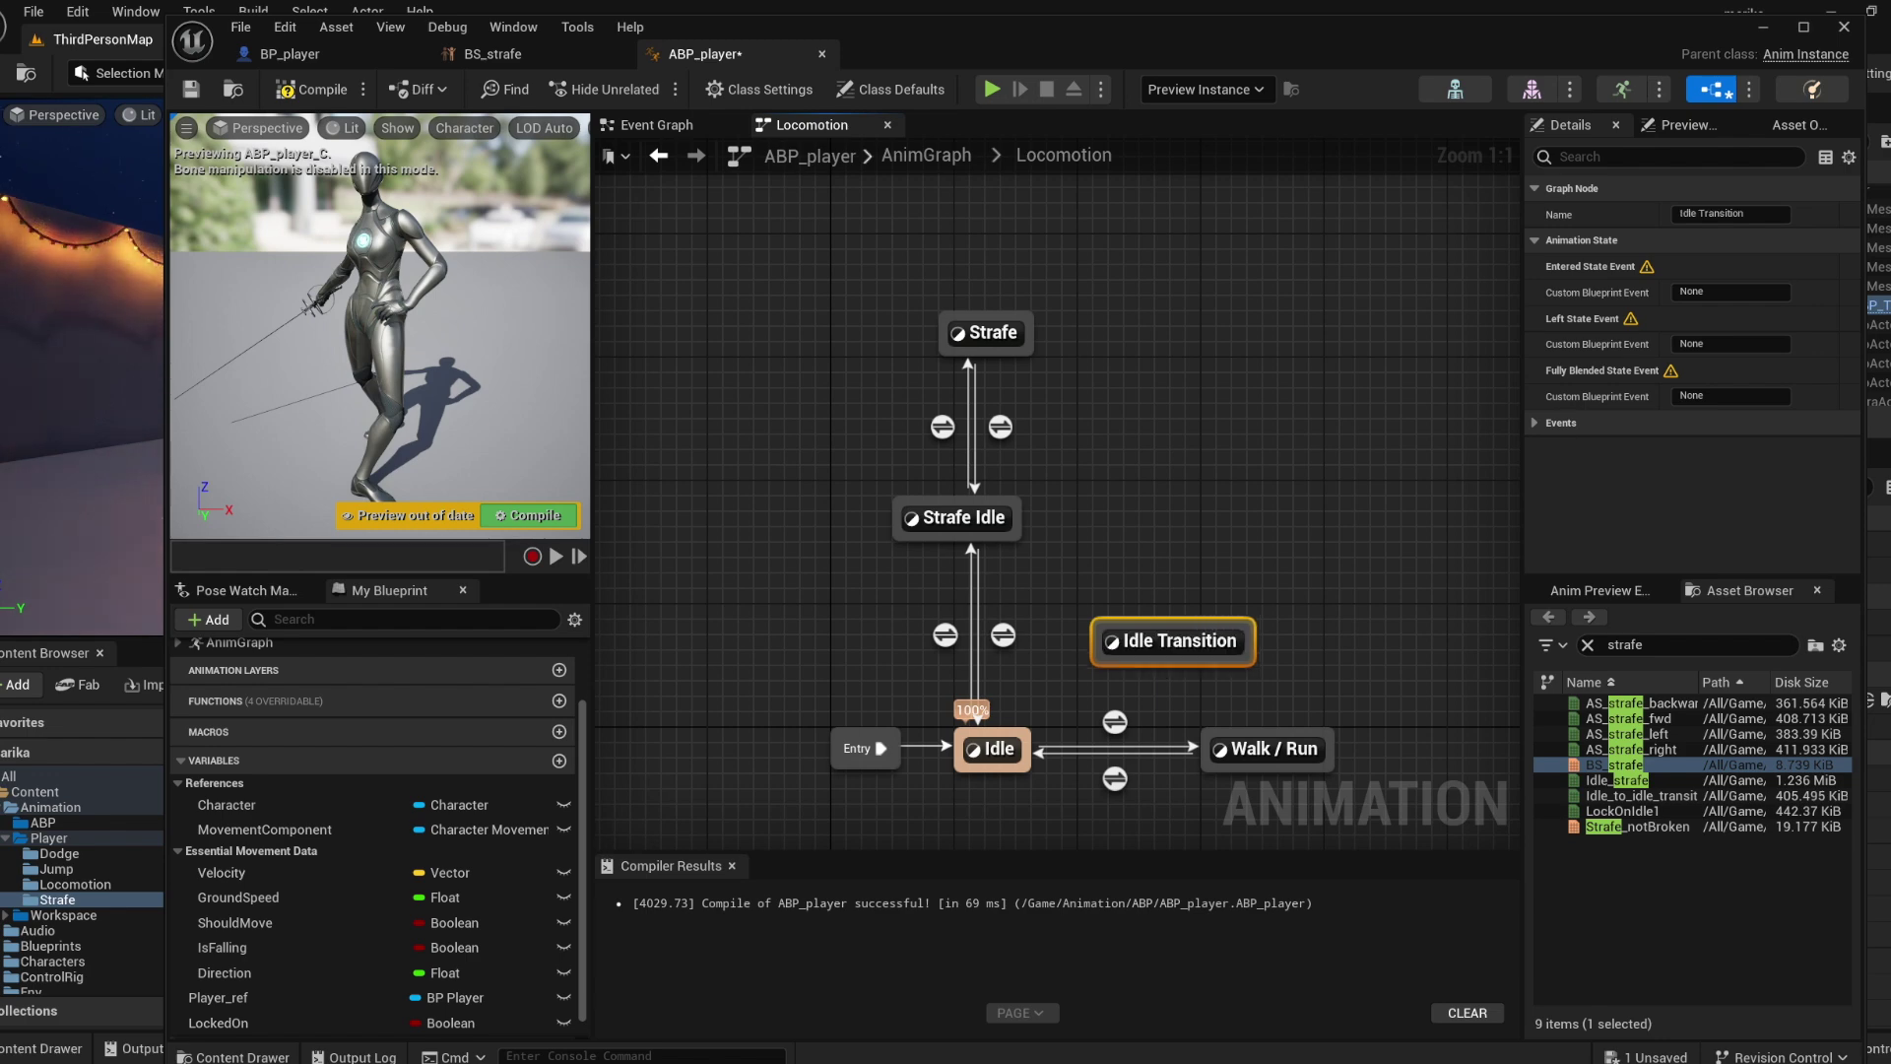
# Place the Idle Transition state between Idle and Strafe Idle and route the Idle to Strafe Idle transition through it.
pyautogui.moveTo(1107, 627); pyautogui.dragTo(1062, 565)
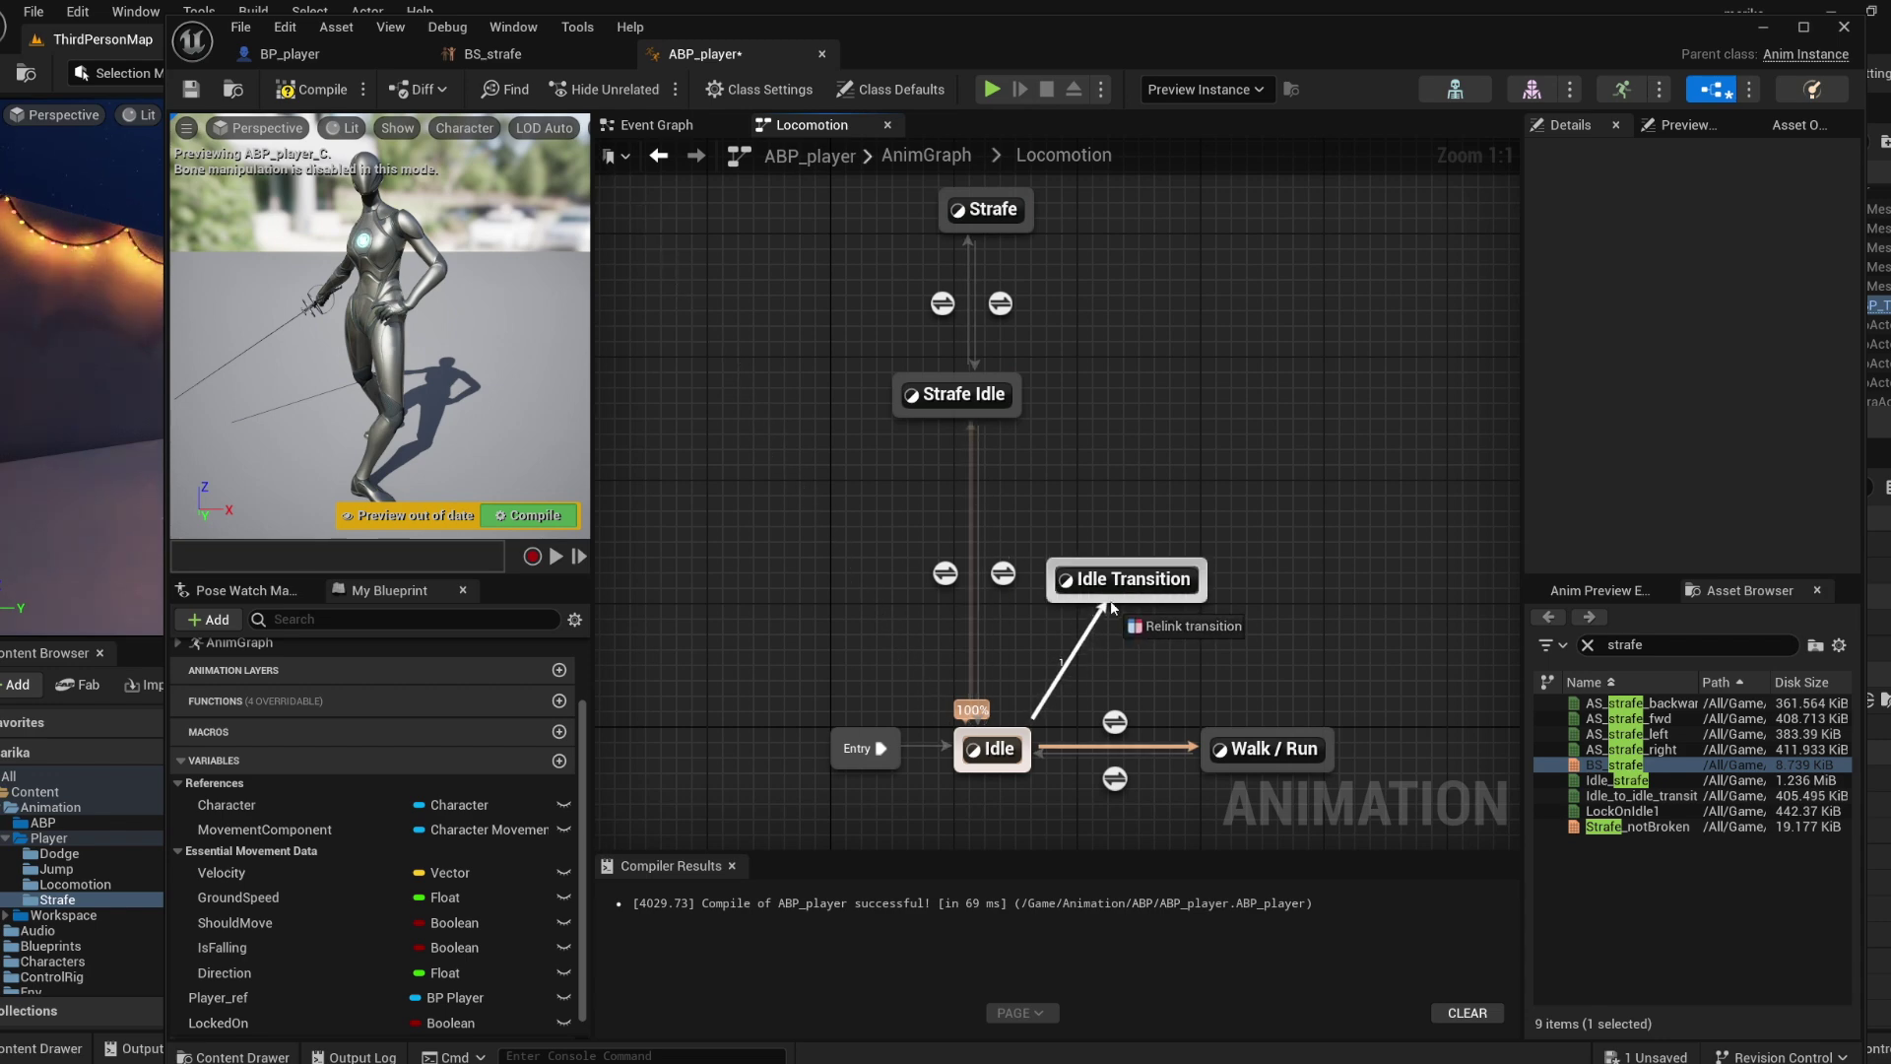
pyautogui.moveTo(1126, 592); pyautogui.dragTo(947, 523)
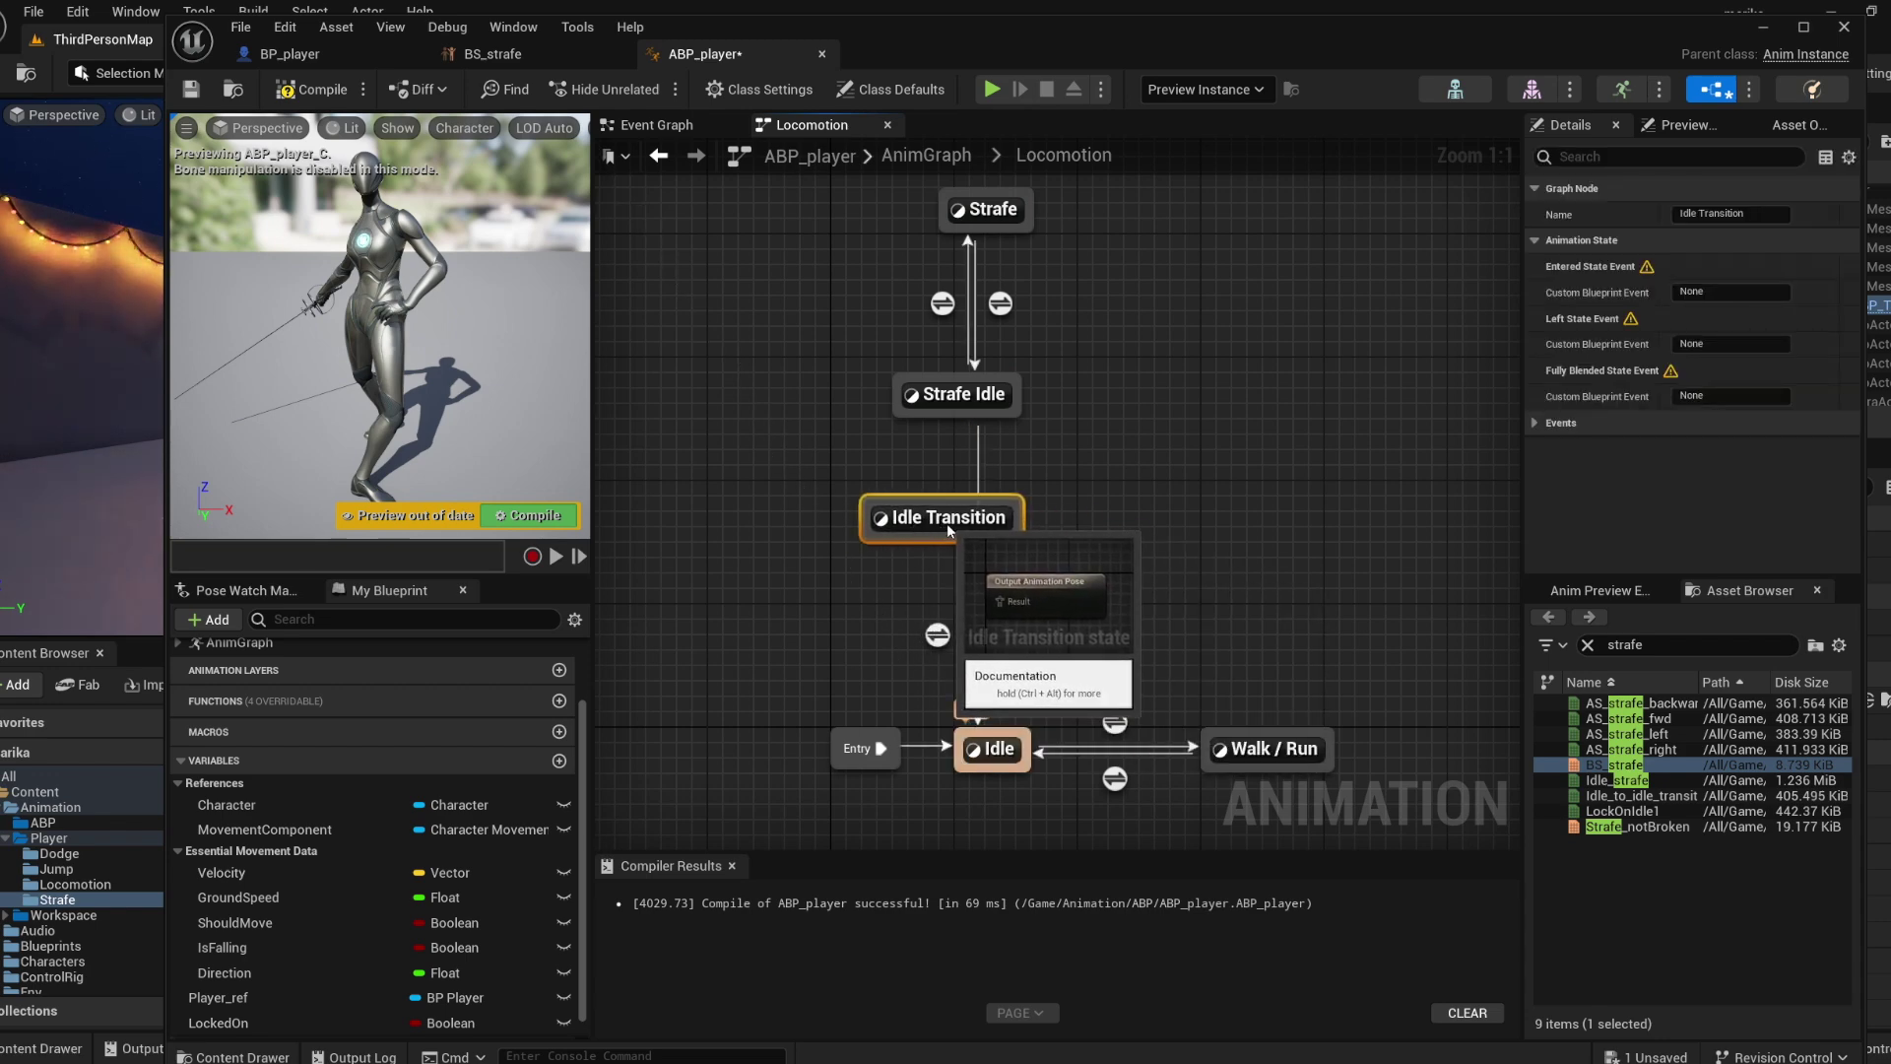
pyautogui.moveTo(906, 532); pyautogui.dragTo(936, 410)
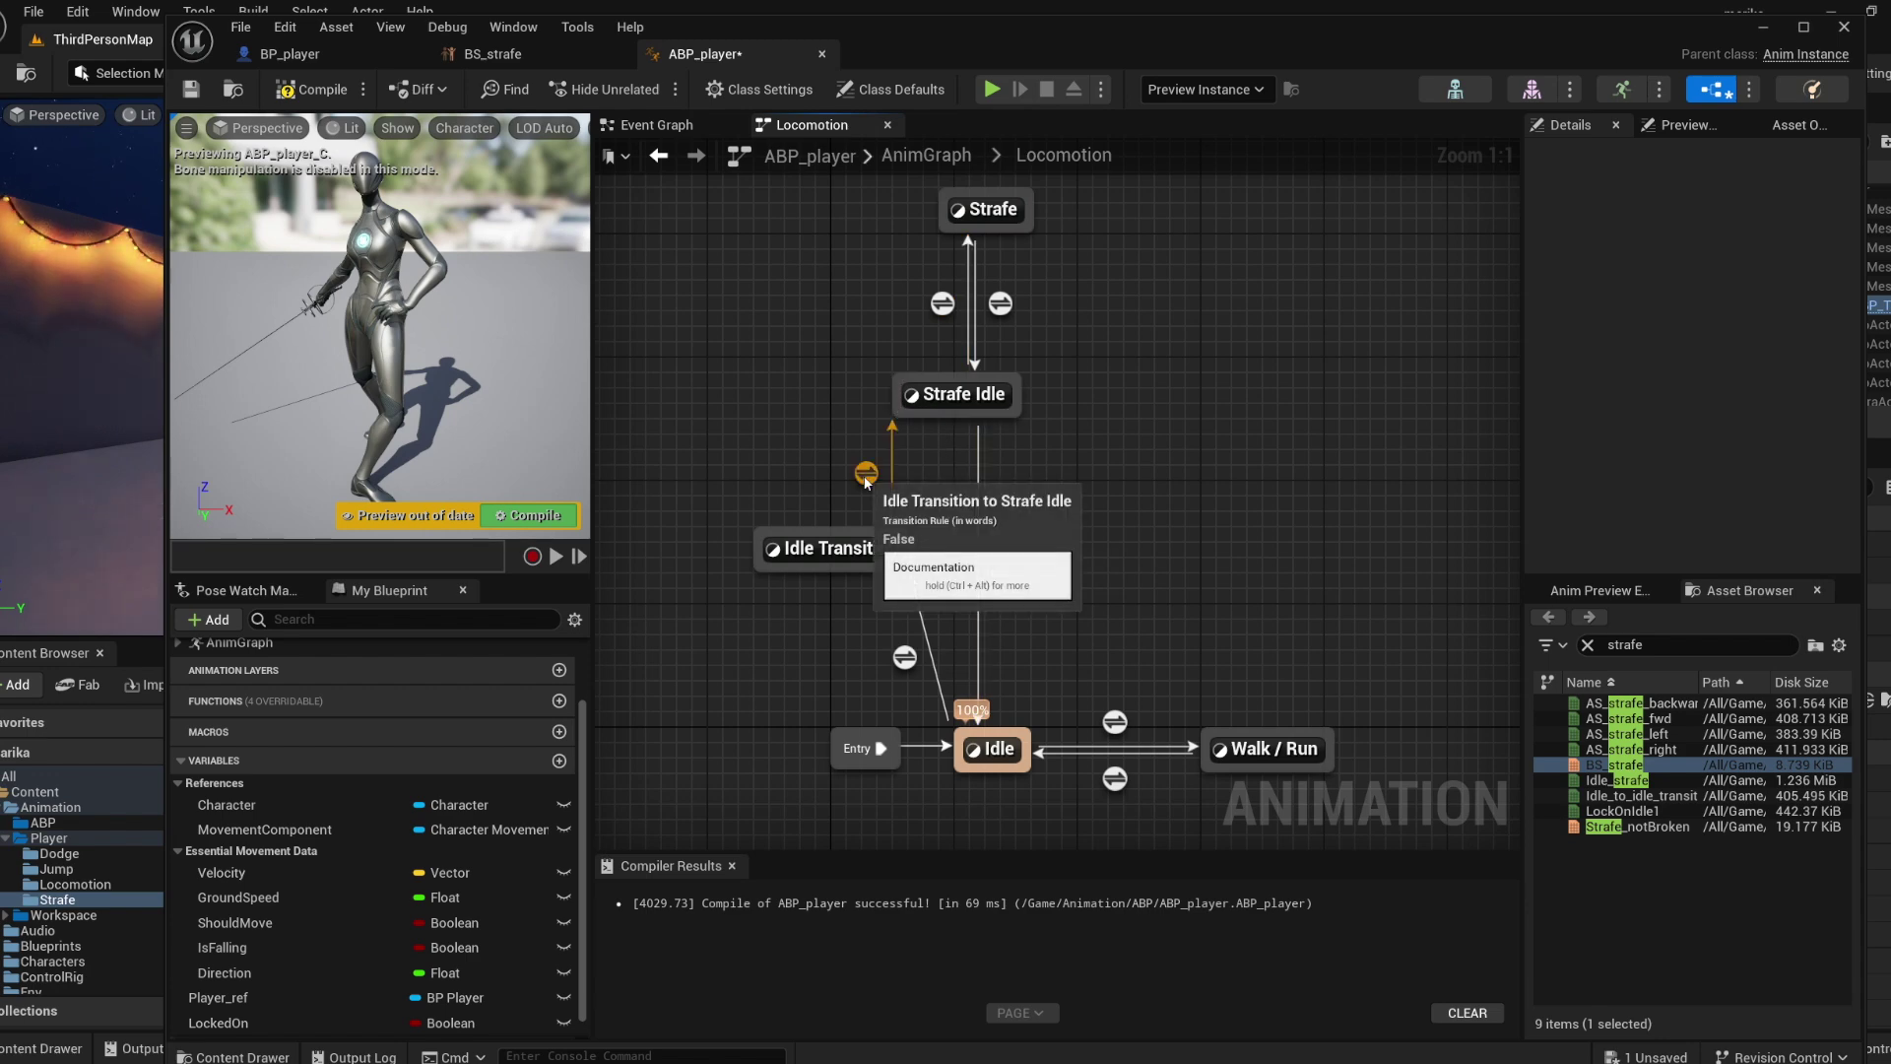
# Output the Idle_to_idle_transition animation in the Idle Transition state, enable the automatic rule for its transition to Strafe Idle, and compile.
pyautogui.doubleClick(843, 551)
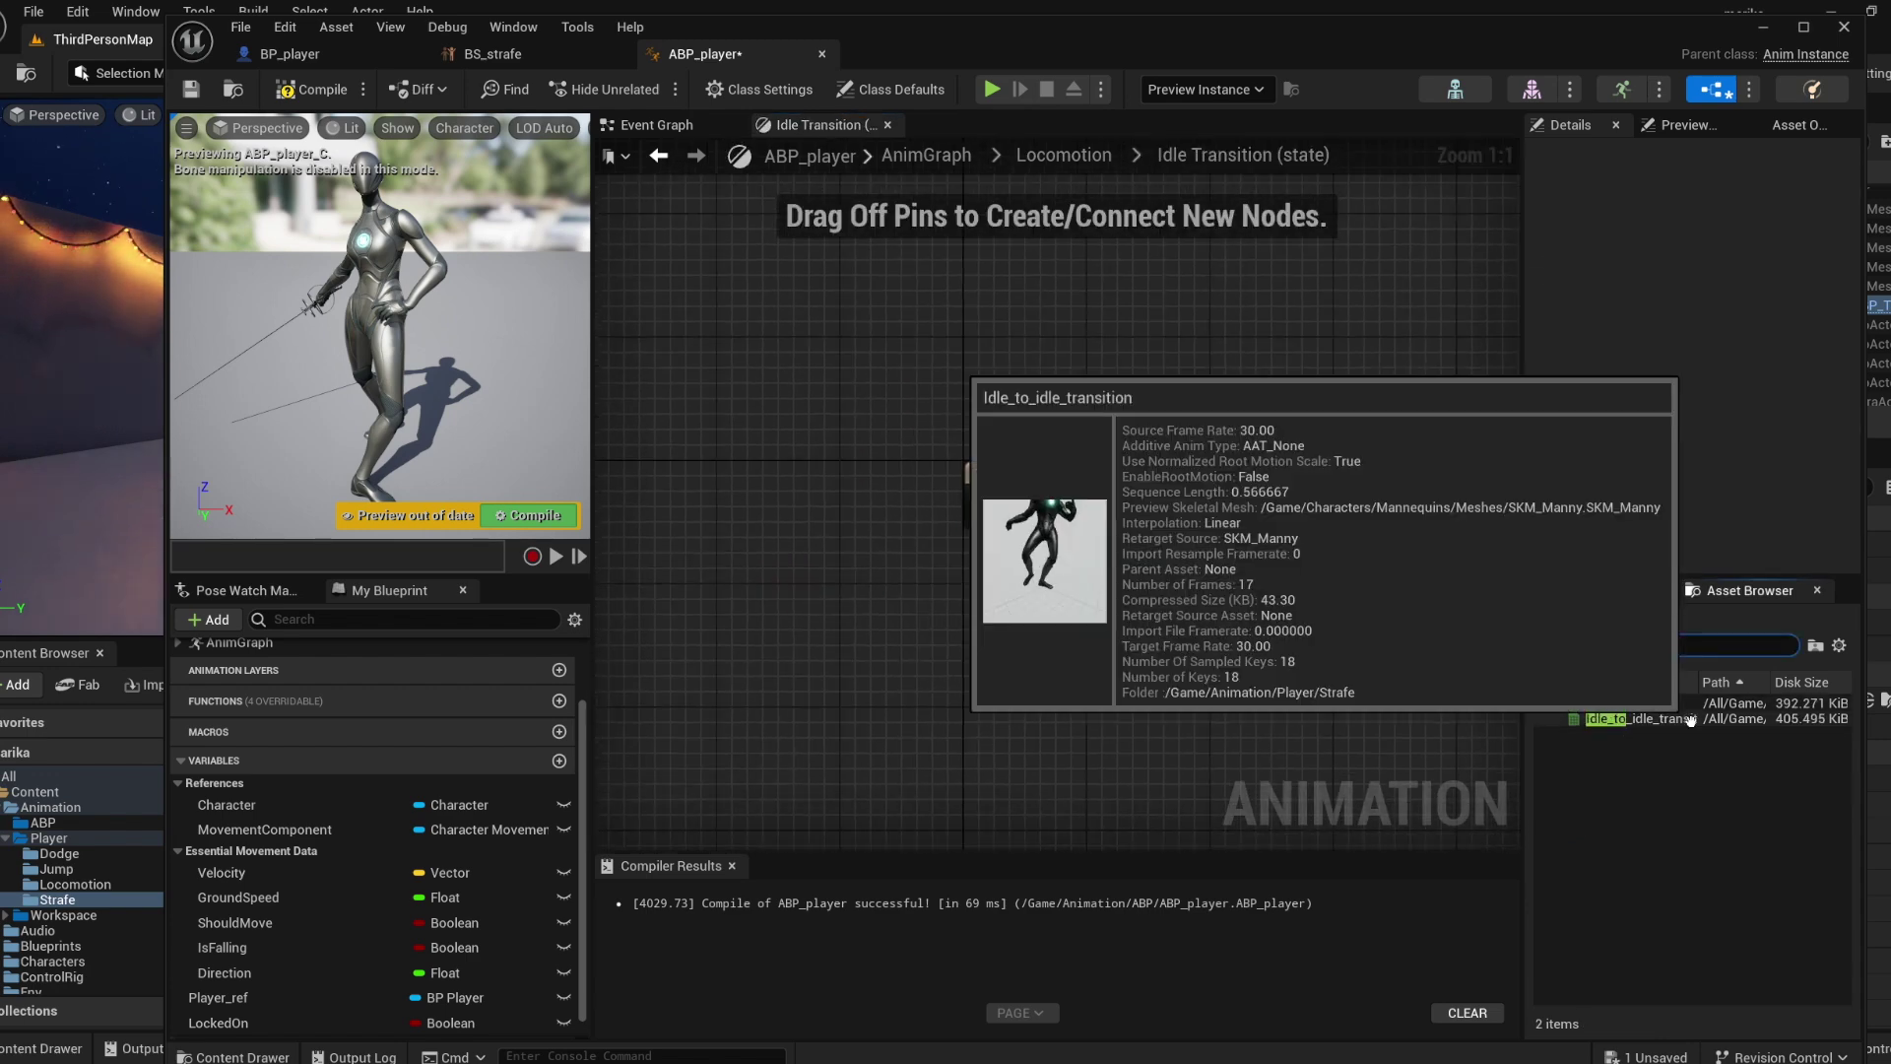
pyautogui.moveTo(1691, 722); pyautogui.dragTo(740, 469)
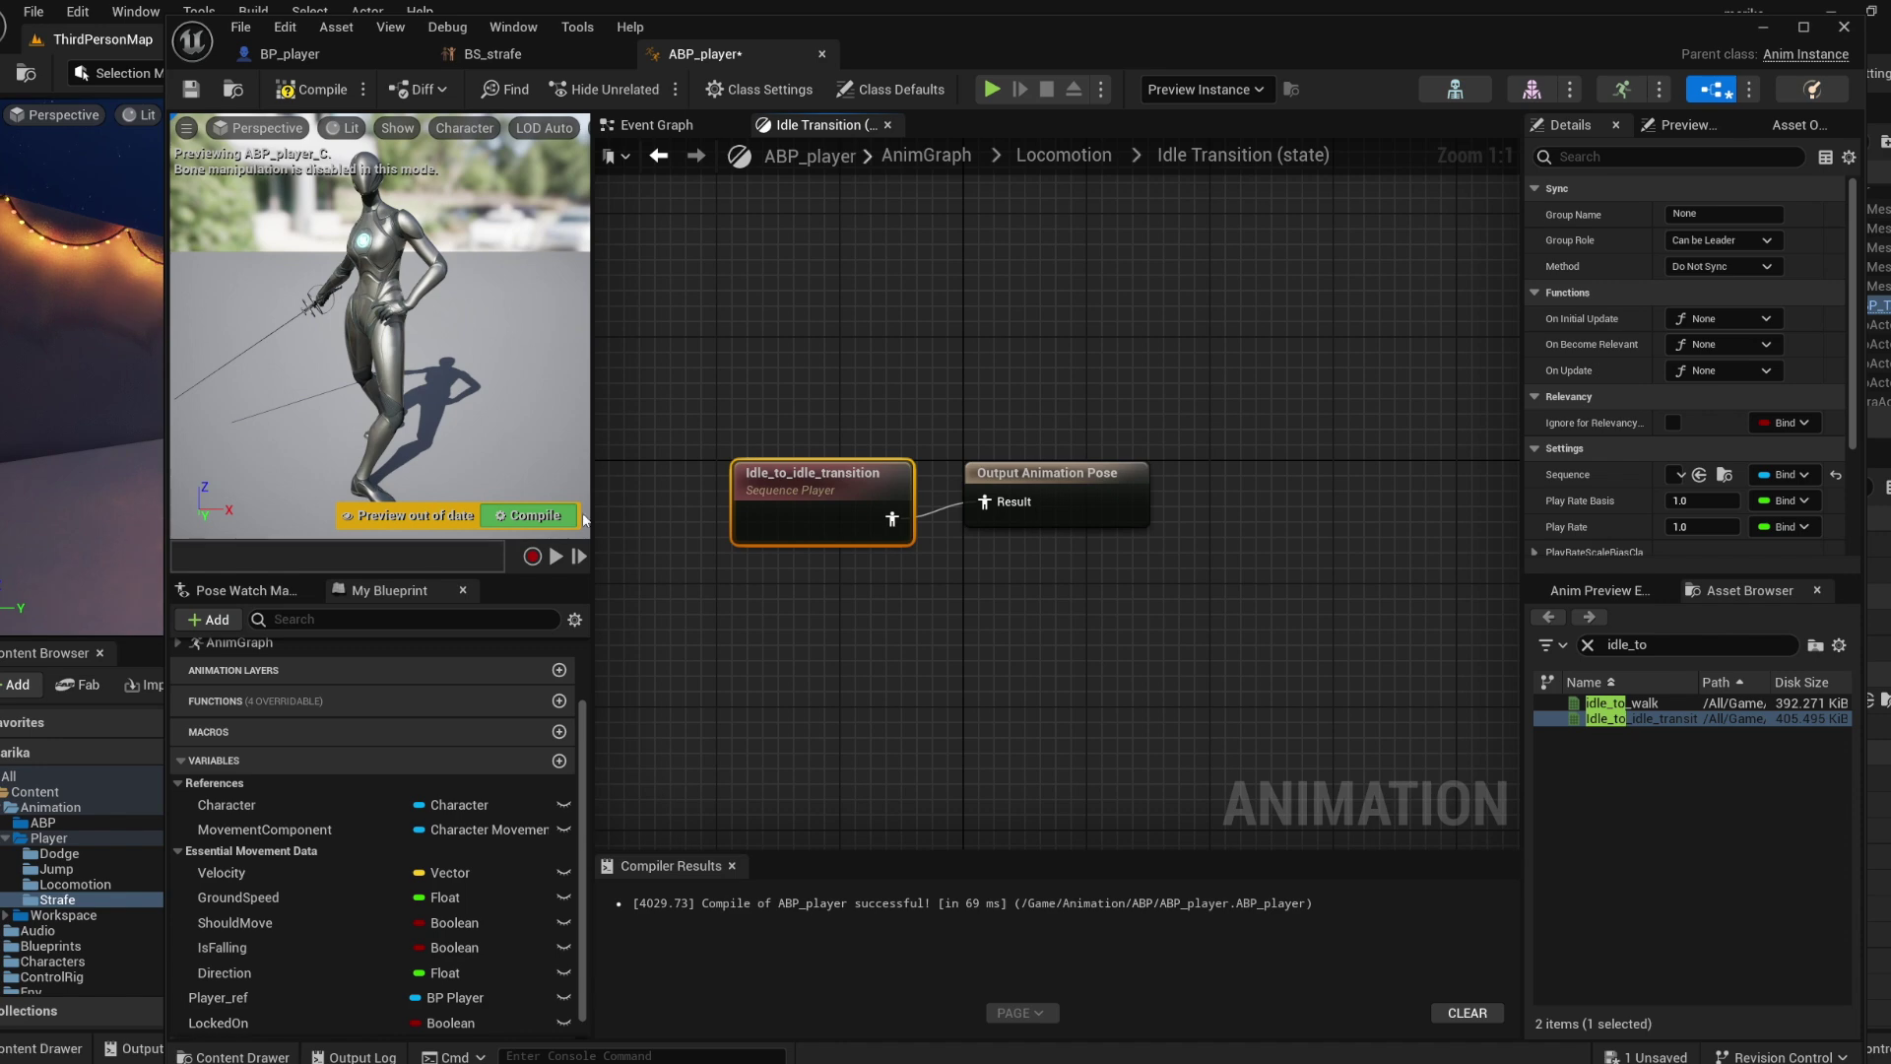
pyautogui.click(1059, 155)
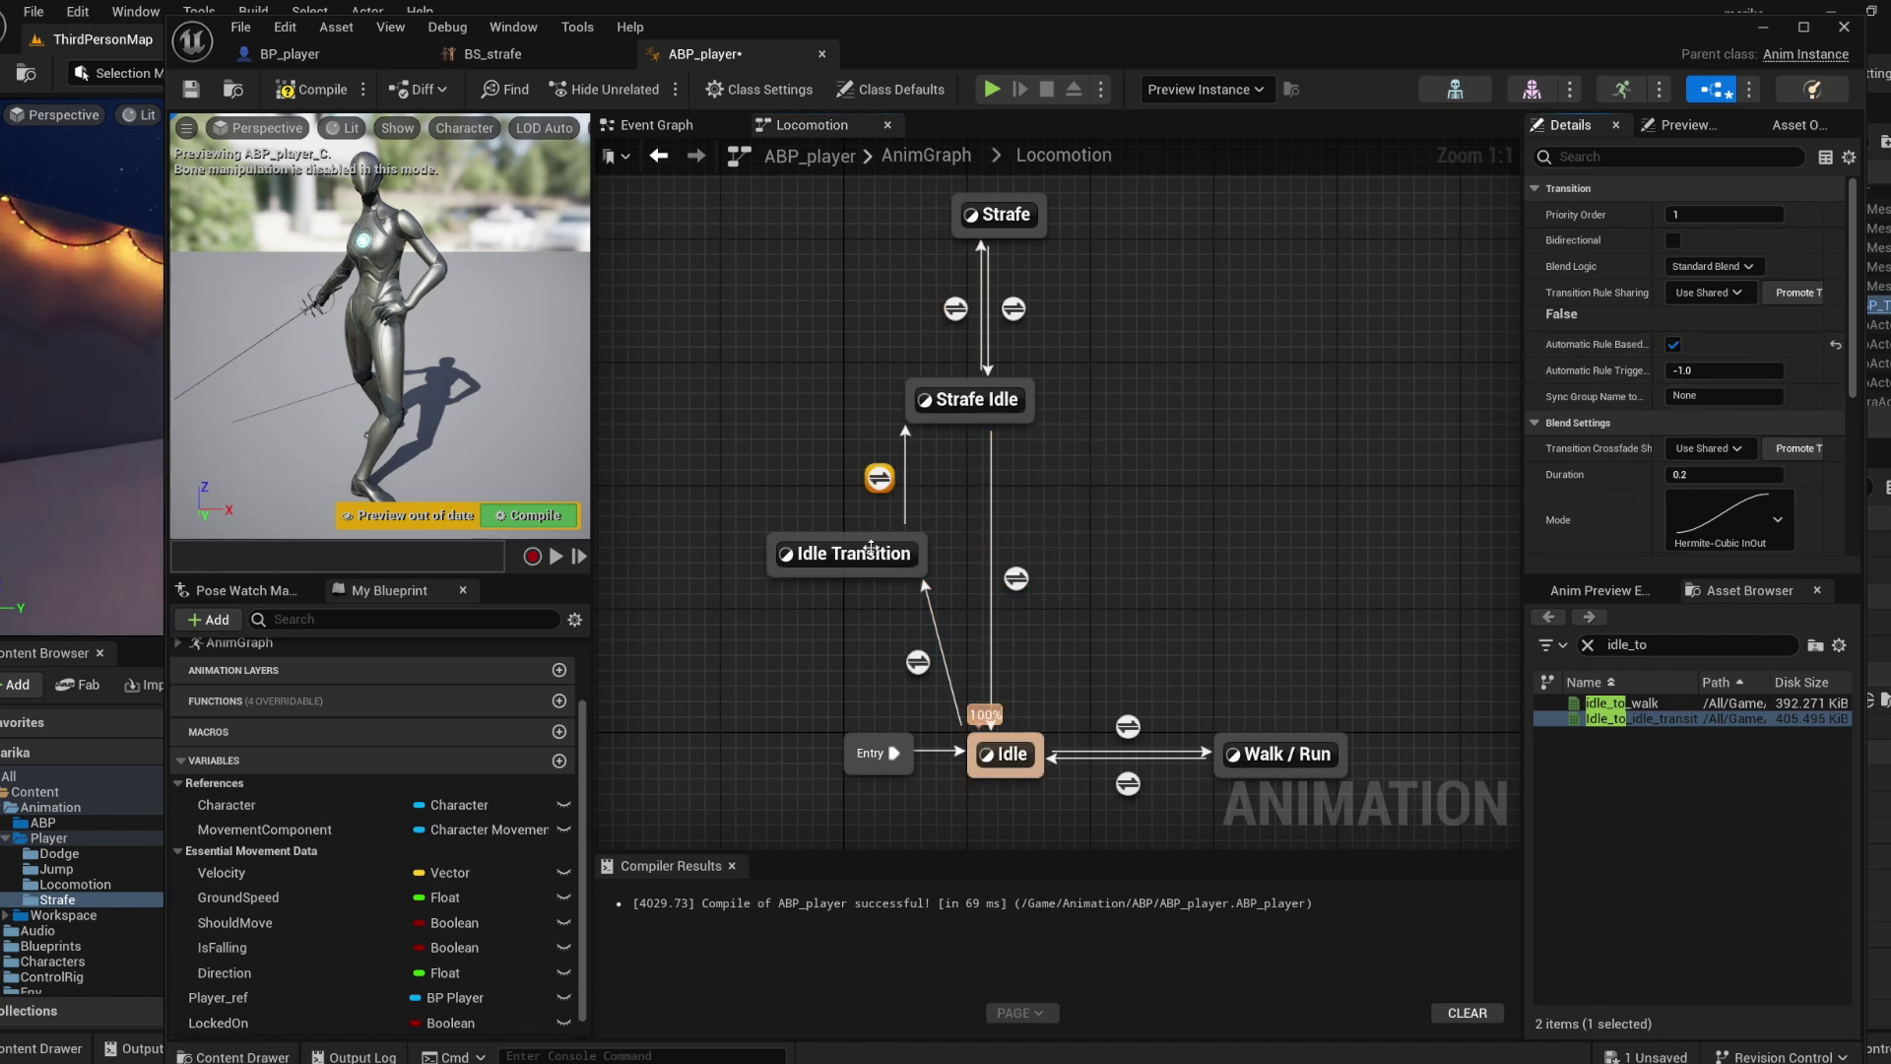
pyautogui.click(565, 525)
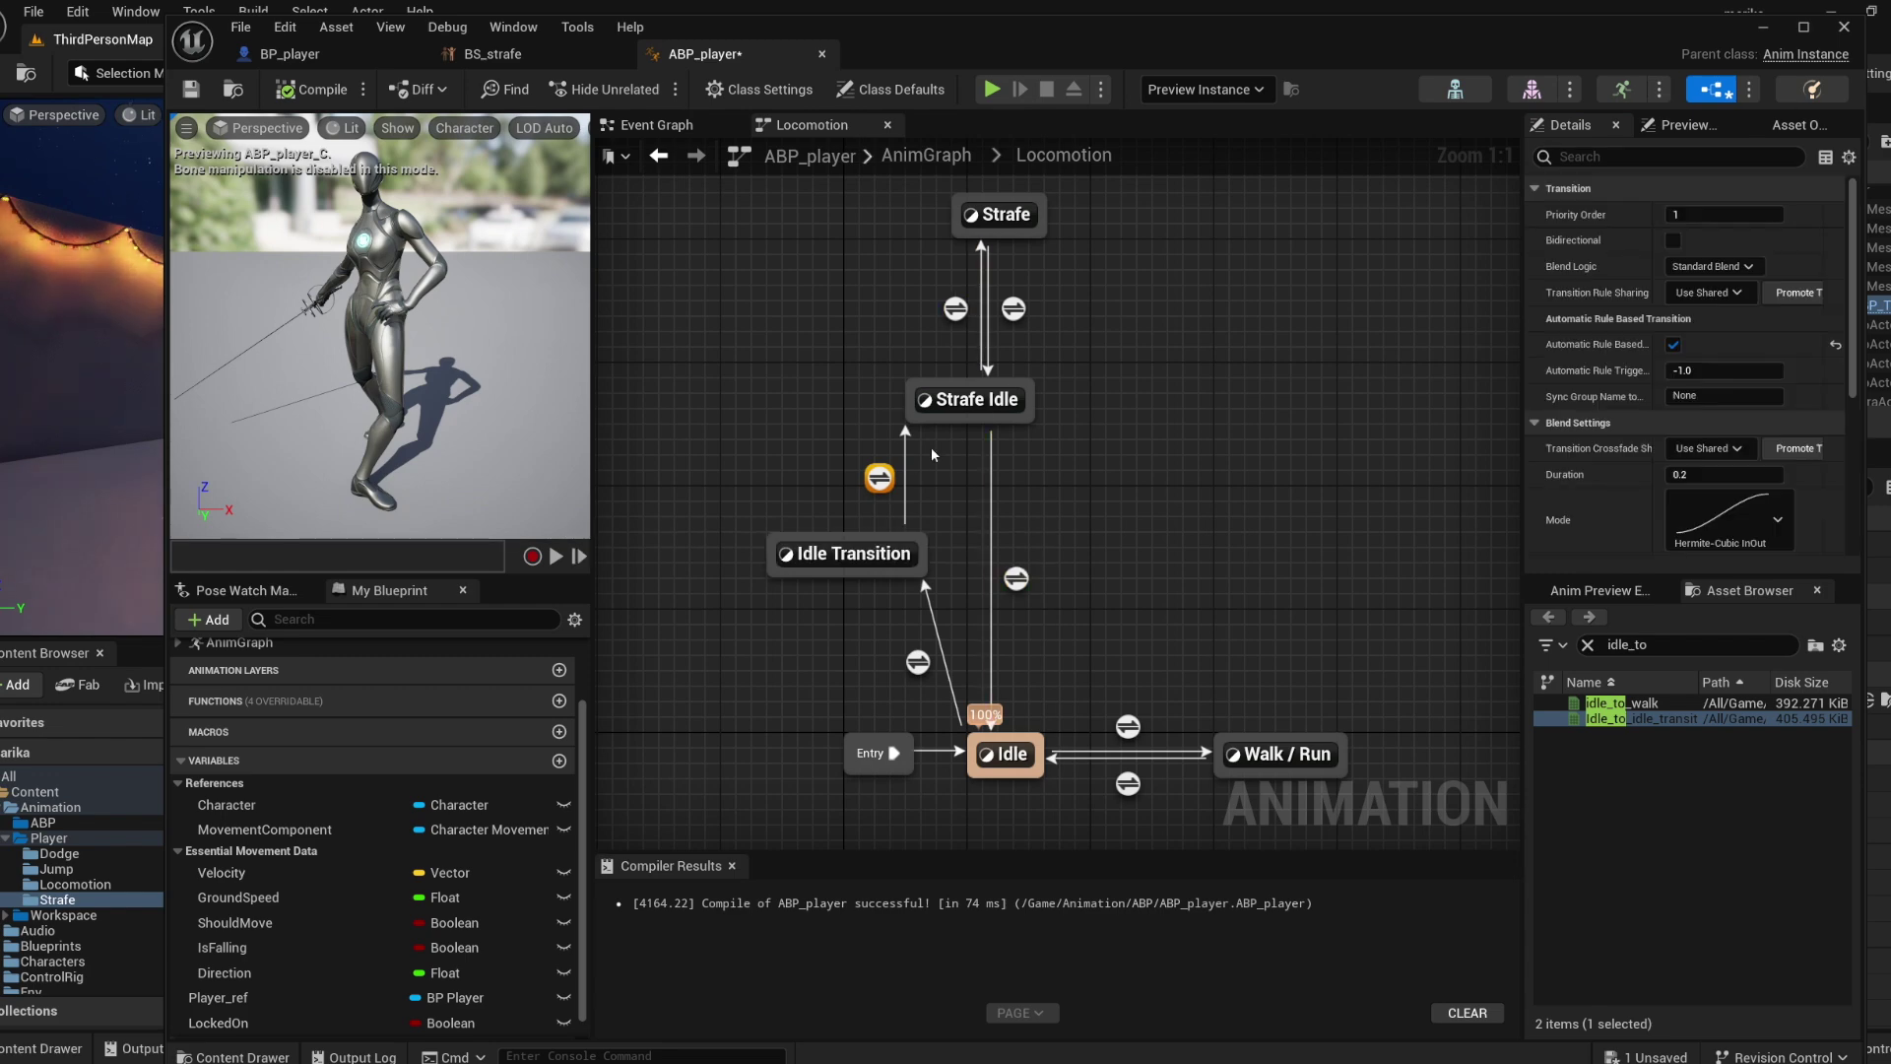
# Play-test ThirdPersonMap, checking the change into the locked-on idle and jumping while strafing around the target, and stop the session.
pyautogui.click(1763, 30)
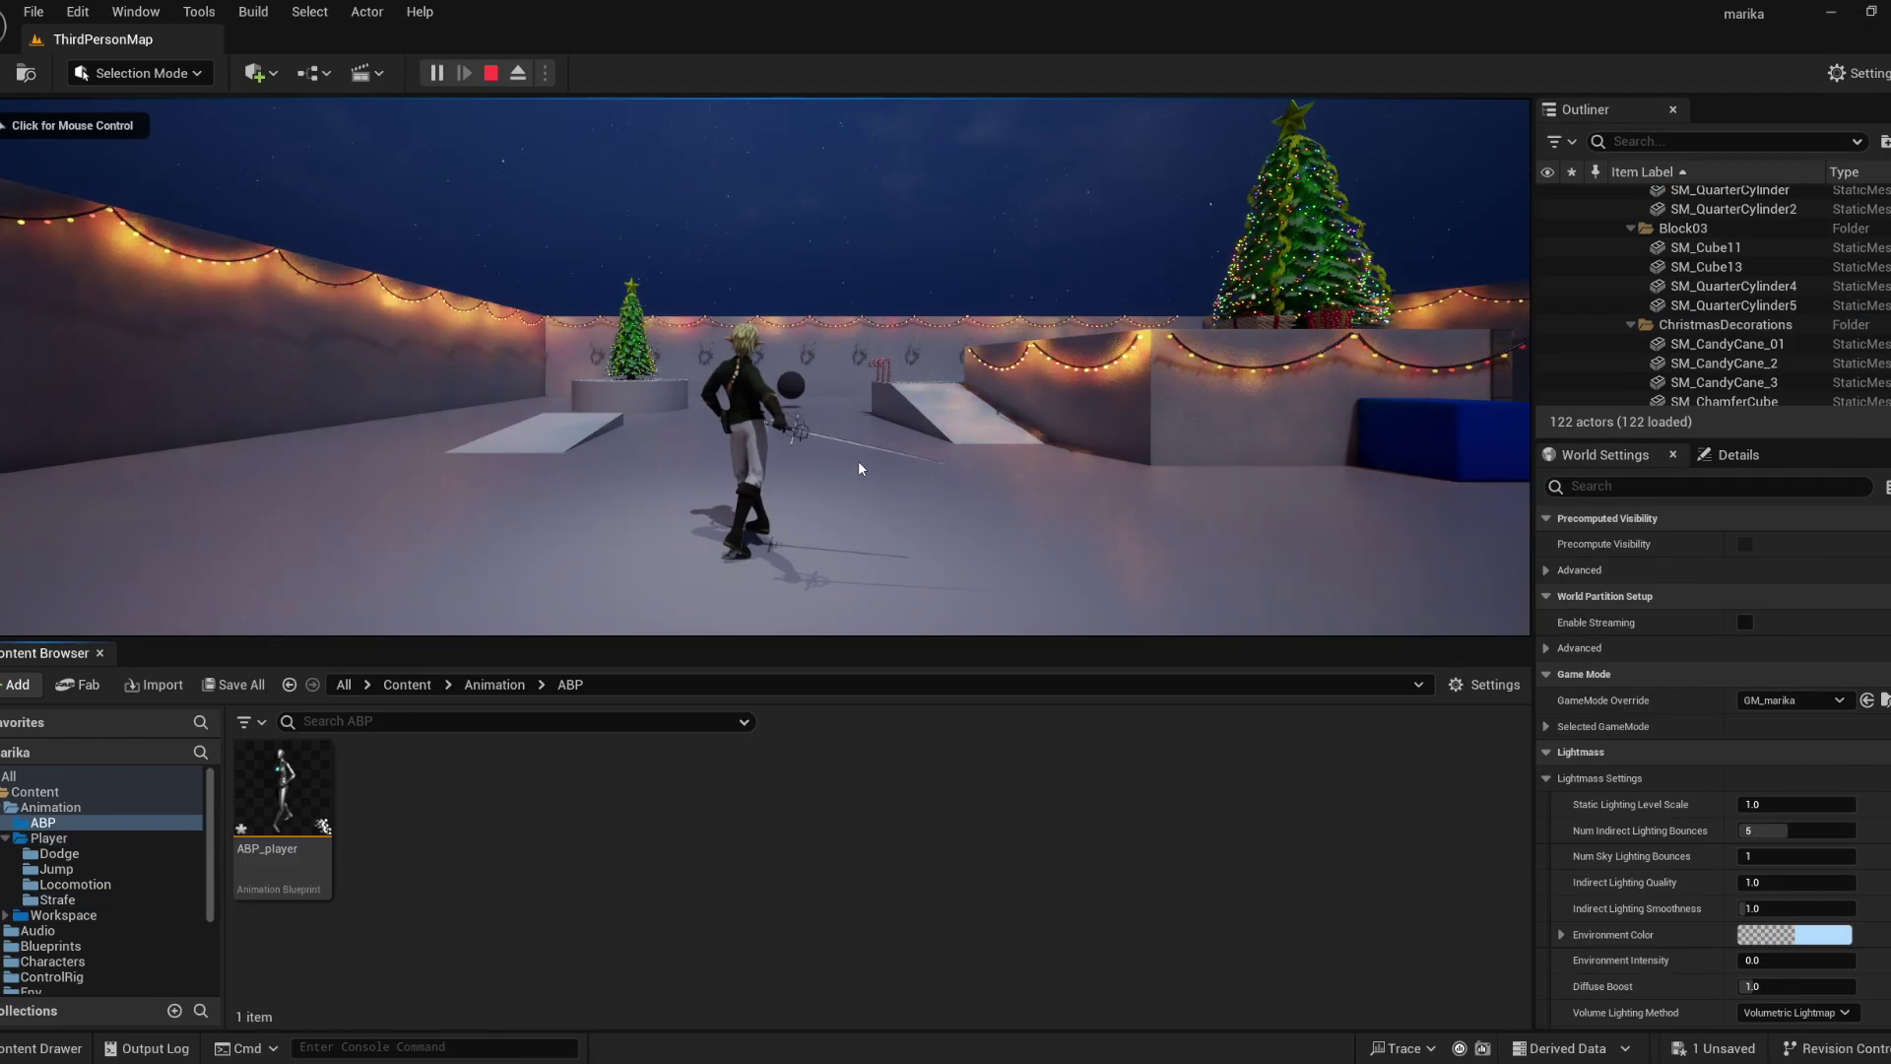
pyautogui.click(859, 459)
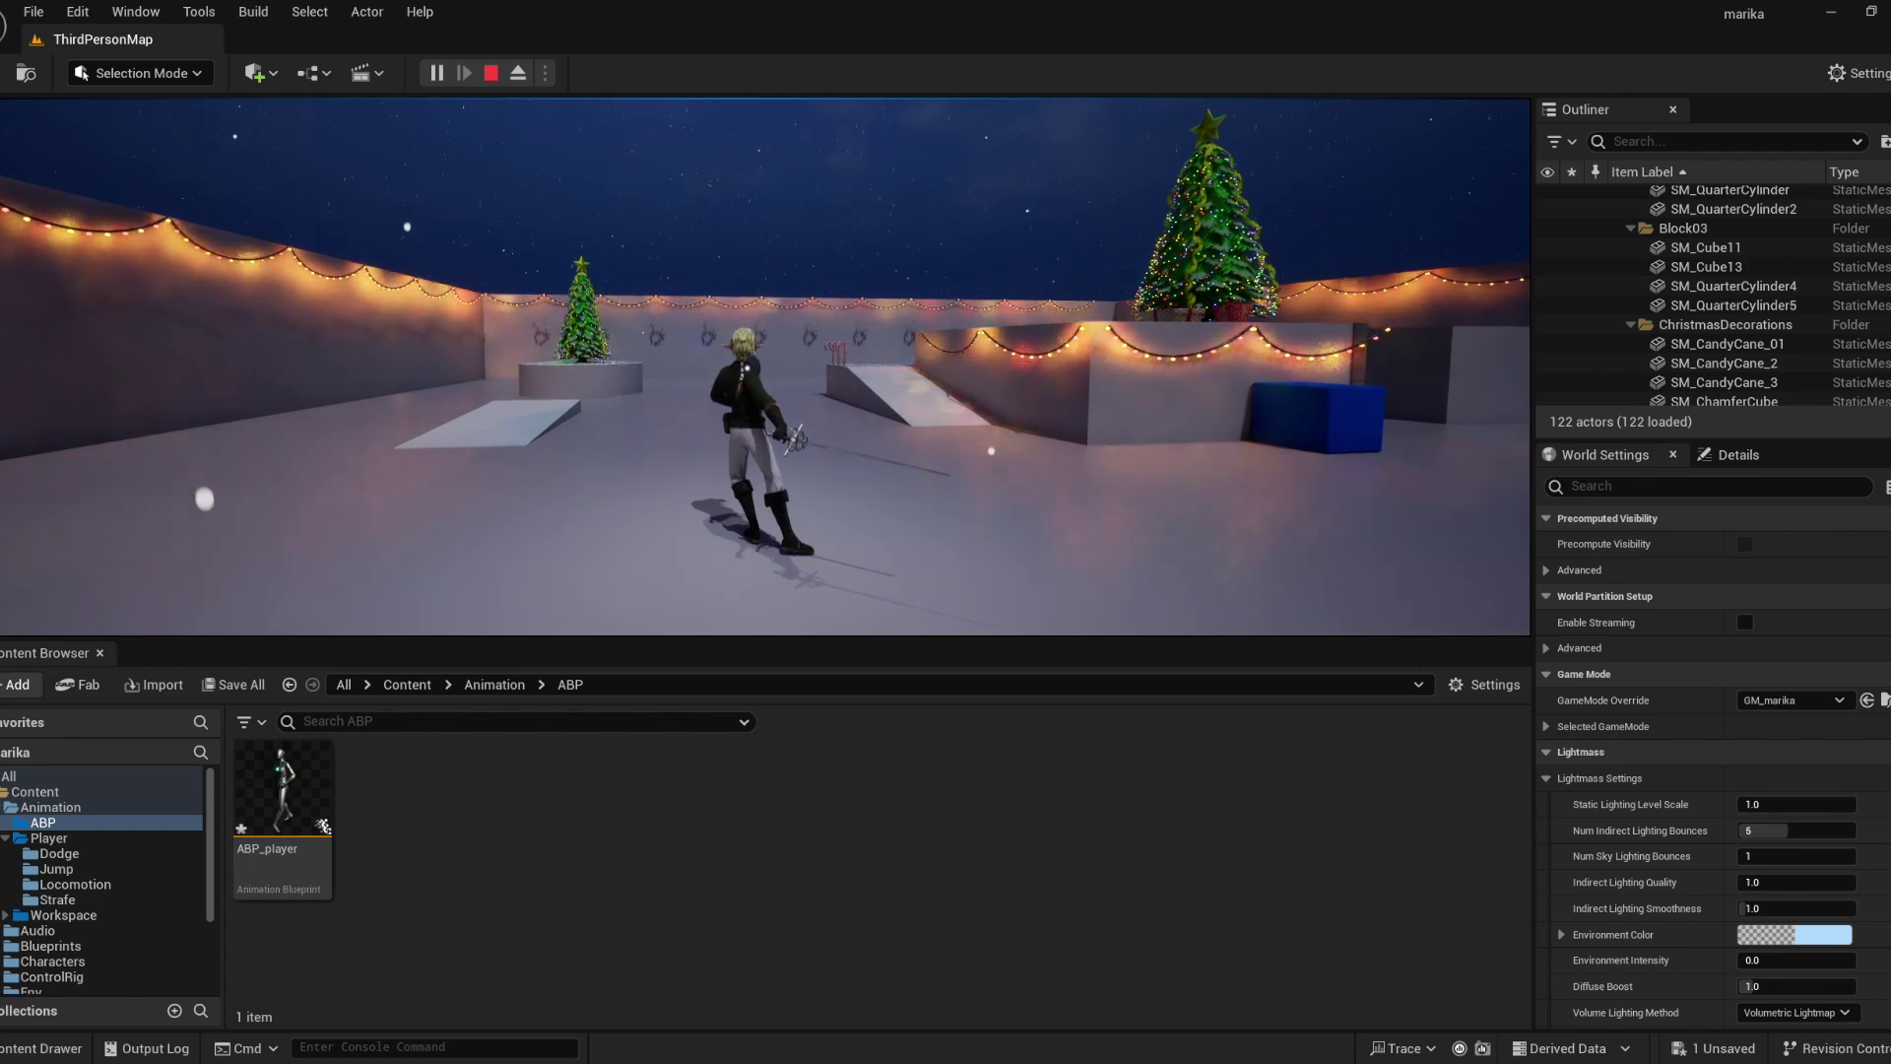
pyautogui.press('a')
pyautogui.press('space')
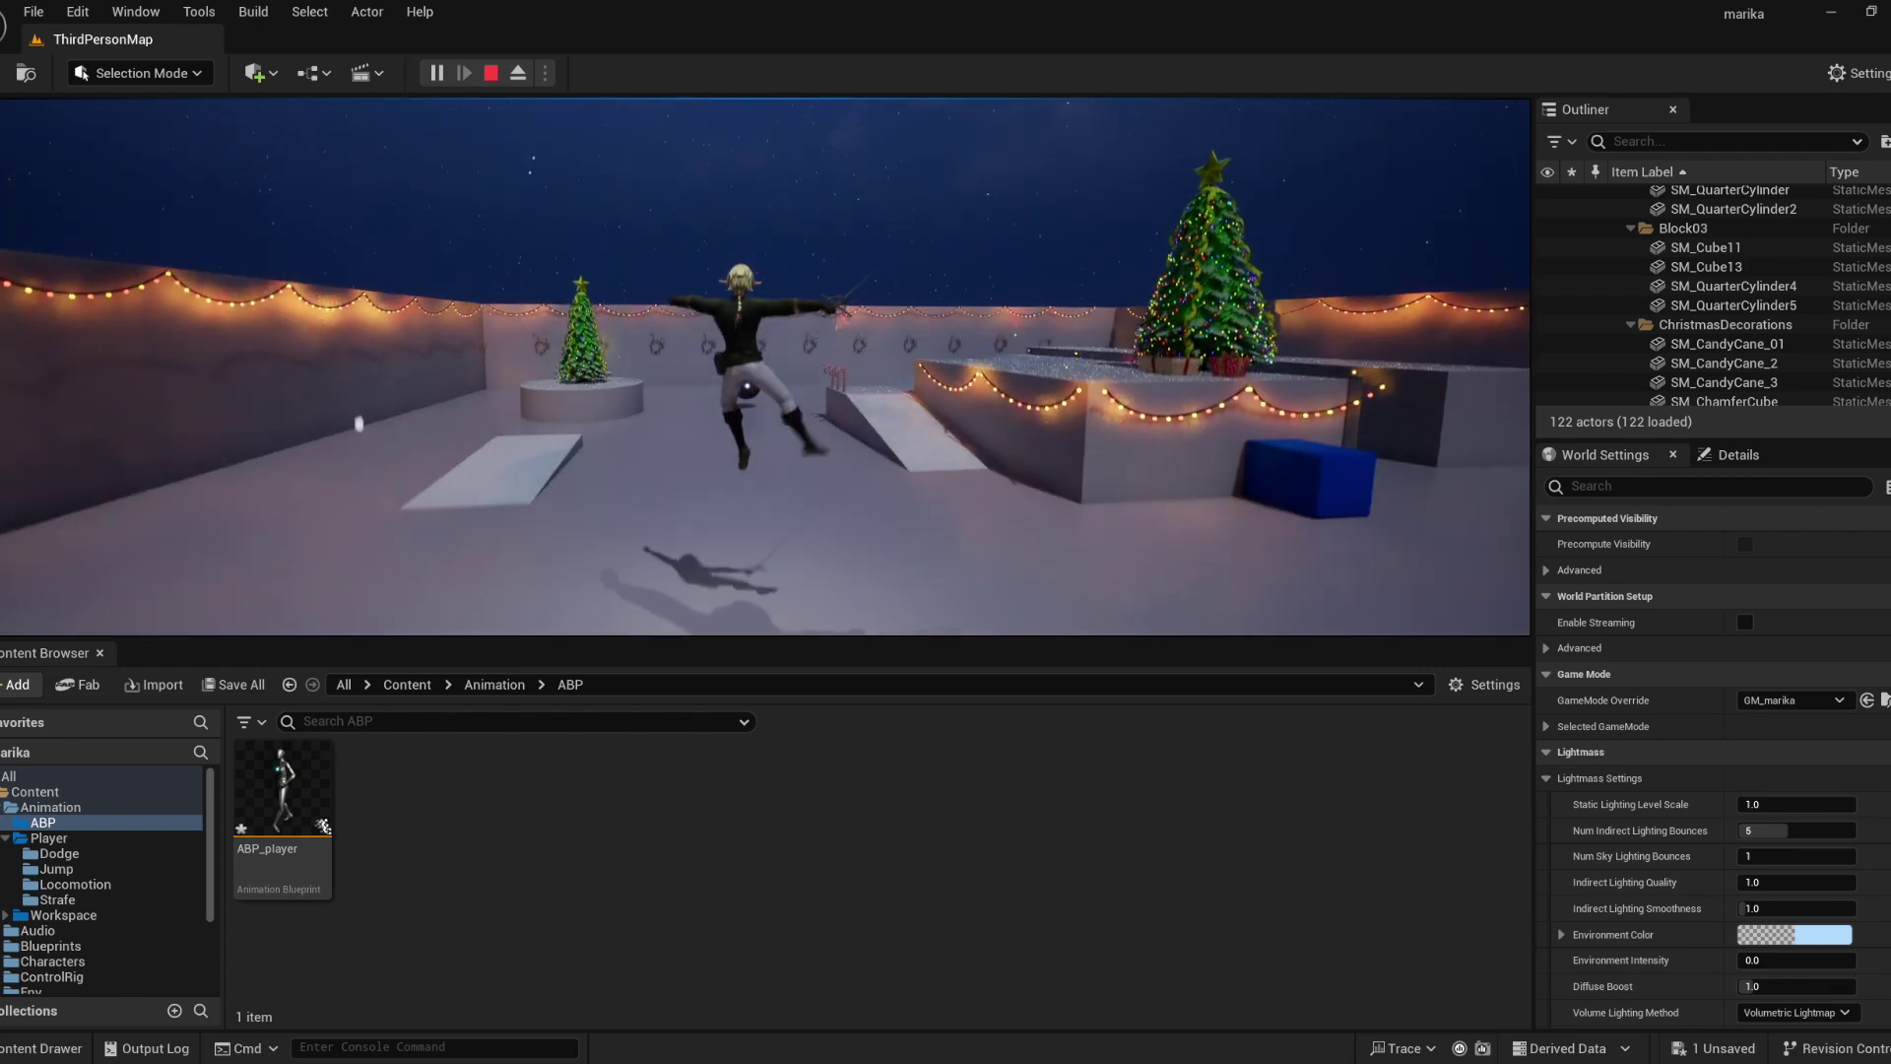
pyautogui.press('a')
pyautogui.press('space')
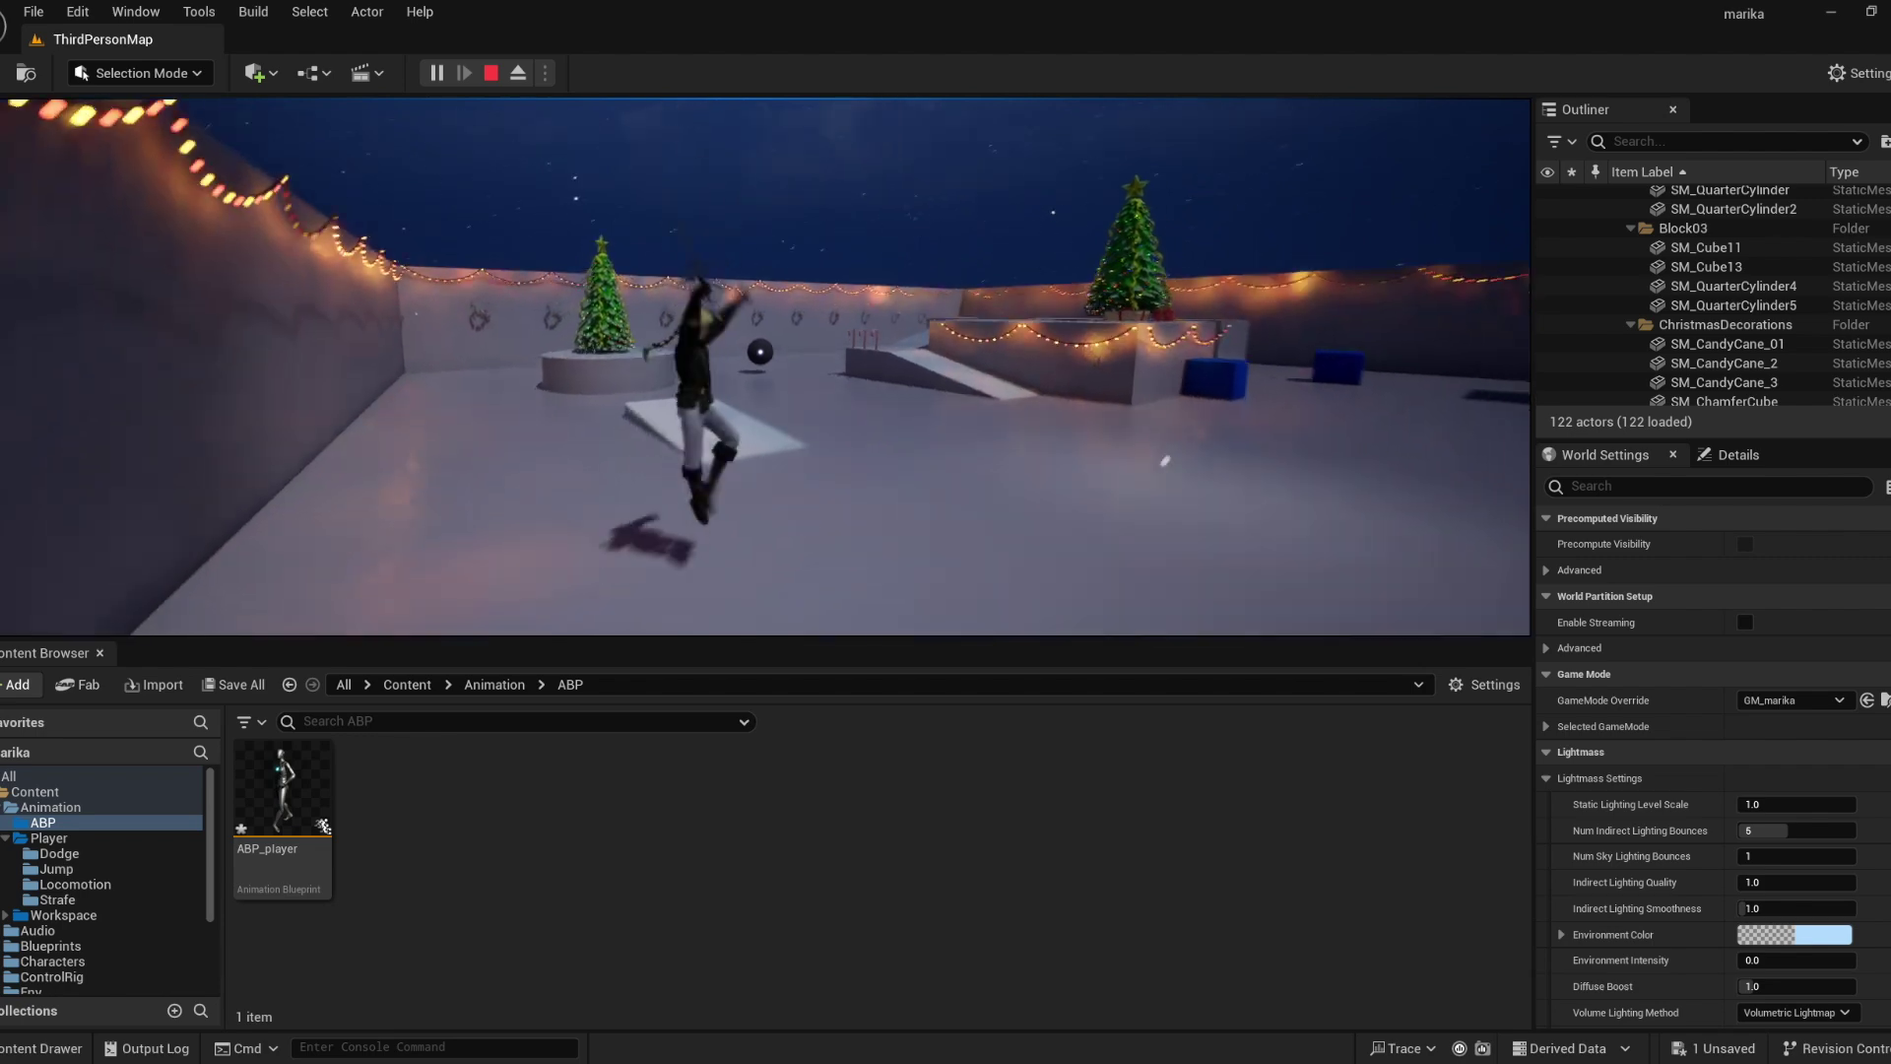
pyautogui.press('Escape')
# Reopen ABP_player to review its Main States state machine, save the blueprint, and return to the ThirdPersonMap level.
pyautogui.click(283, 788)
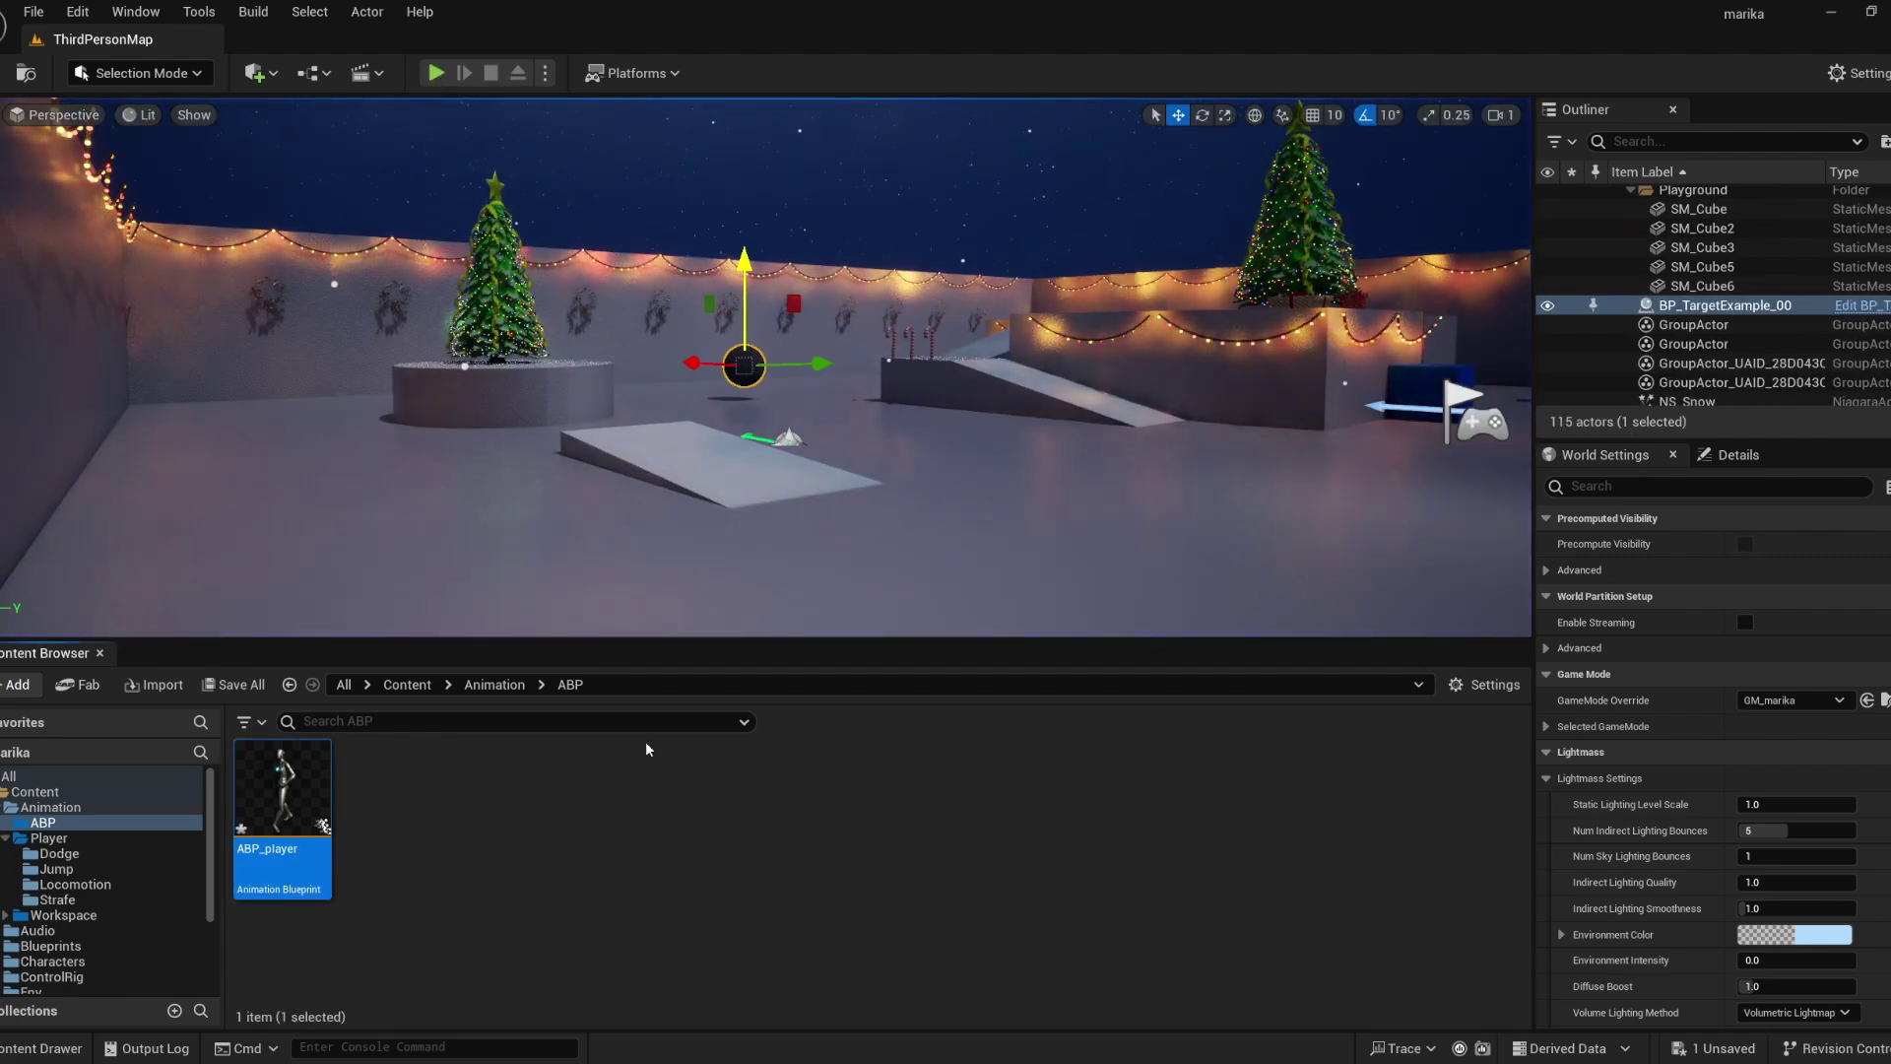
pyautogui.doubleClick(283, 788)
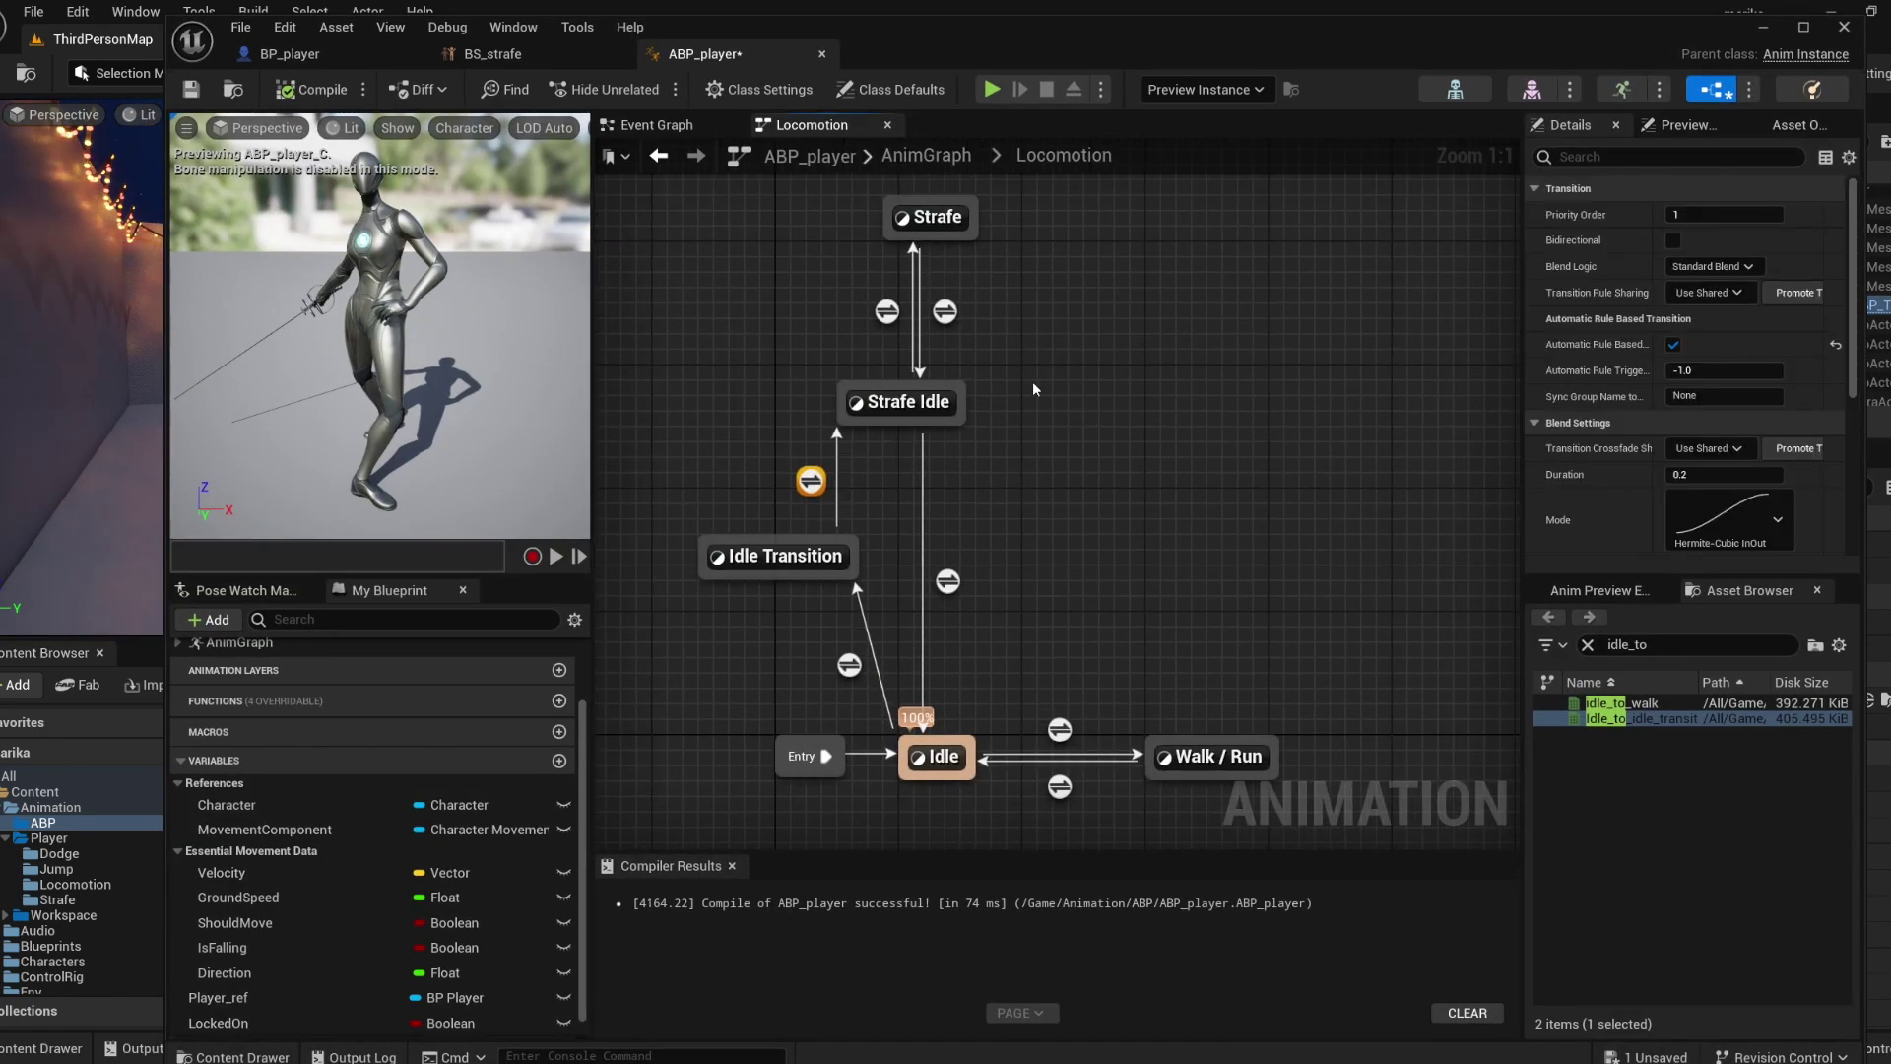
pyautogui.click(669, 132)
pyautogui.moveTo(1059, 633)
pyautogui.mouseDown(button='right')
pyautogui.moveTo(979, 583)
pyautogui.moveTo(1102, 634)
pyautogui.moveTo(1047, 649)
pyautogui.moveTo(1026, 630)
pyautogui.mouseUp(button='right')
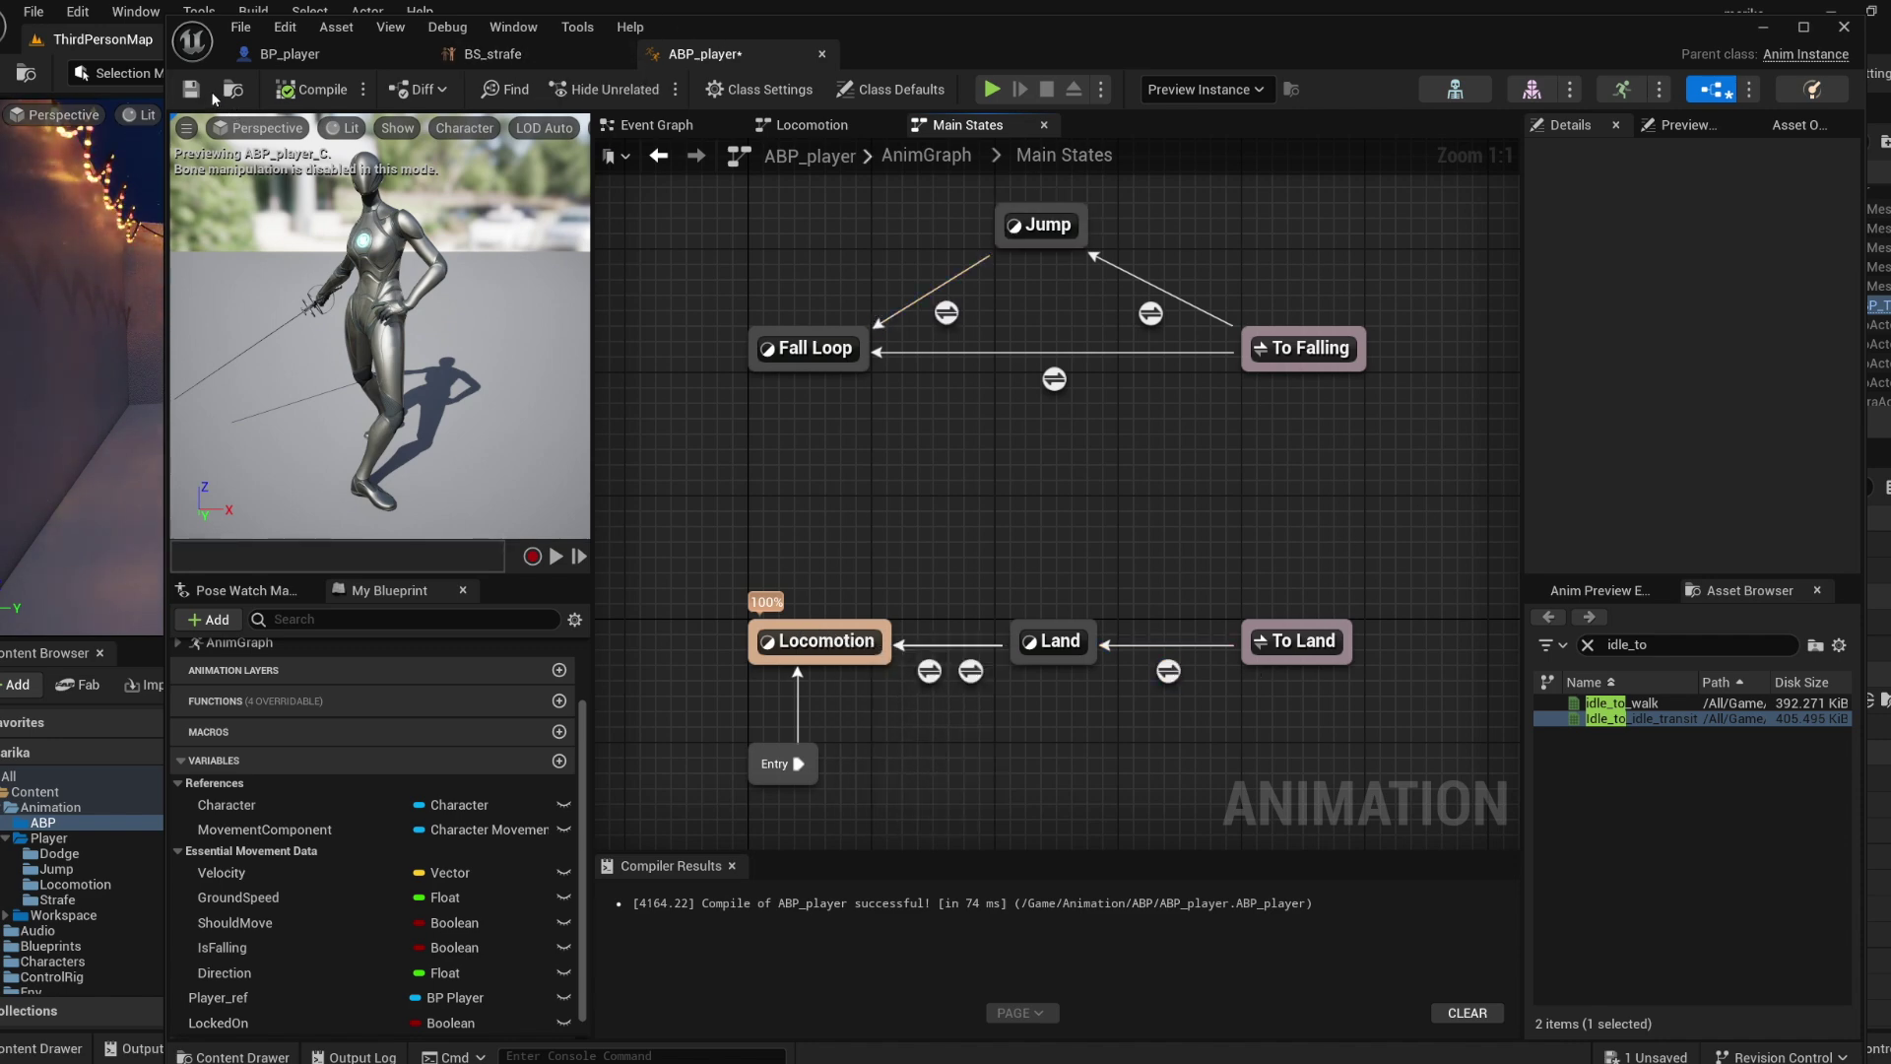
pyautogui.click(1762, 29)
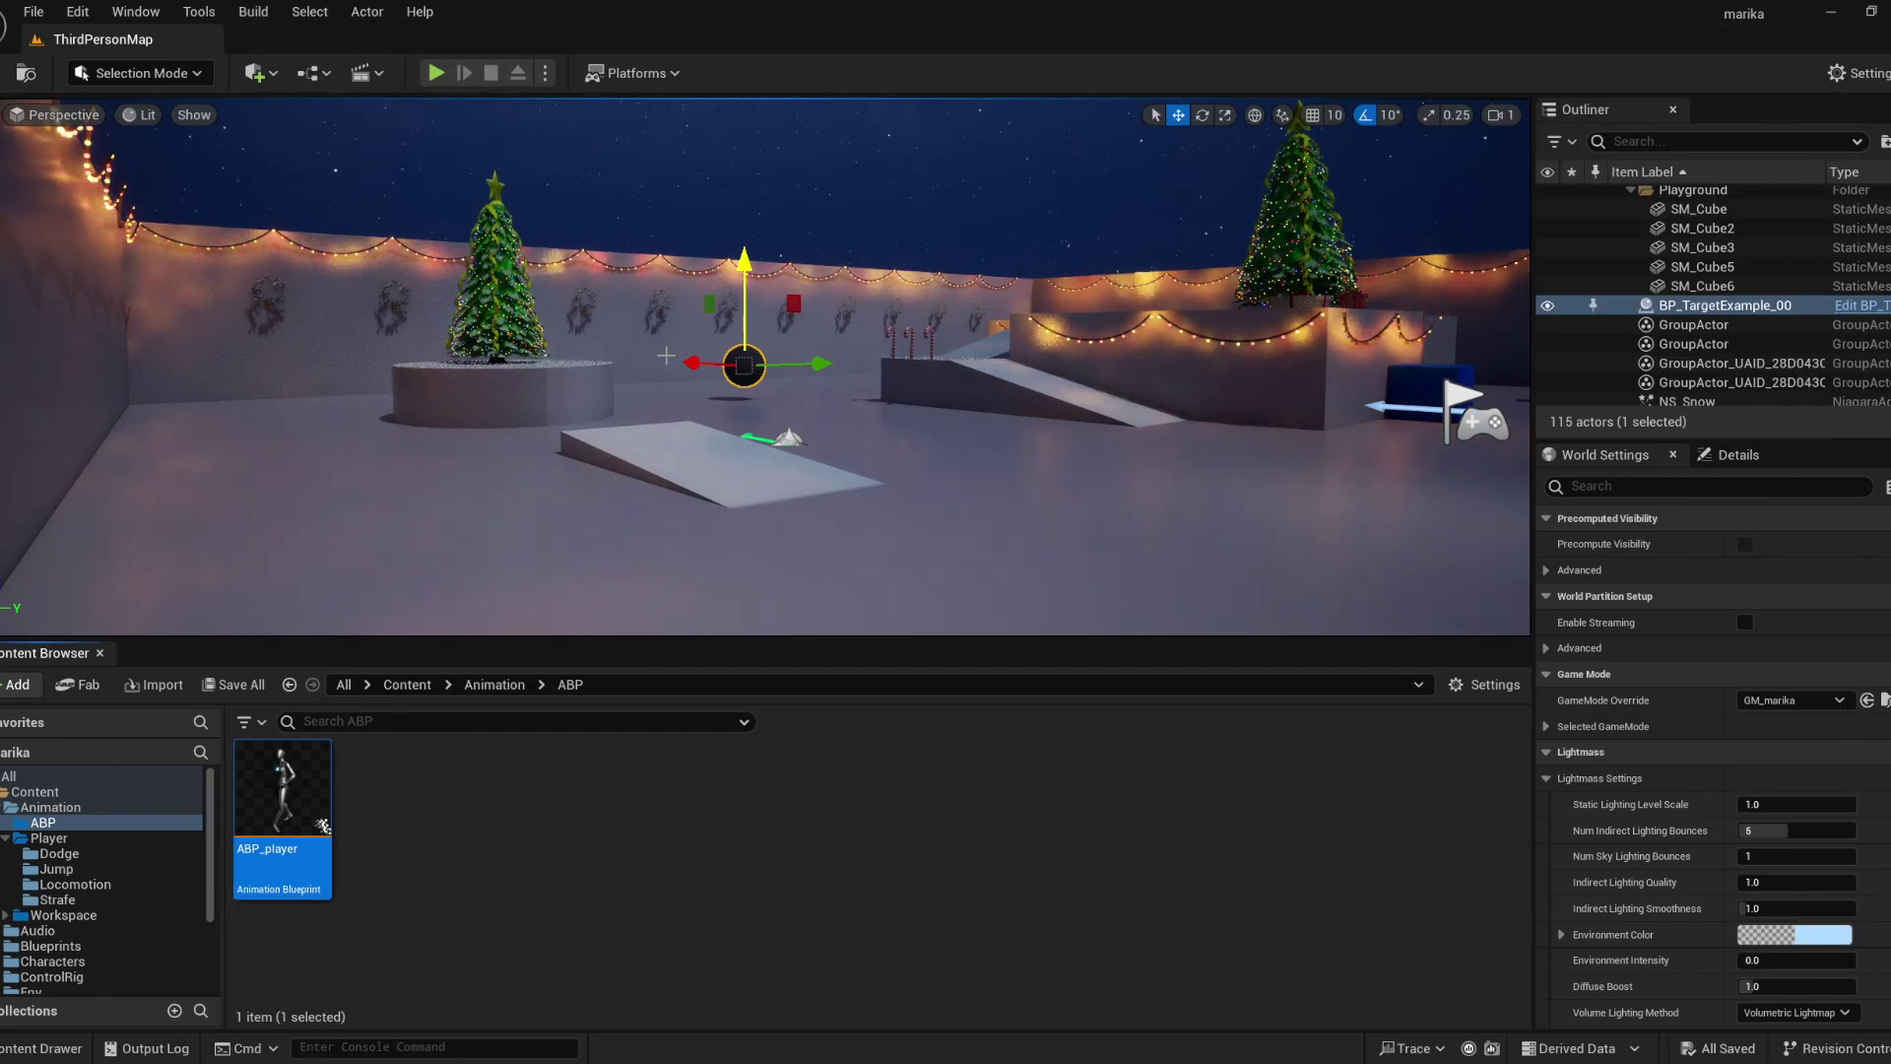